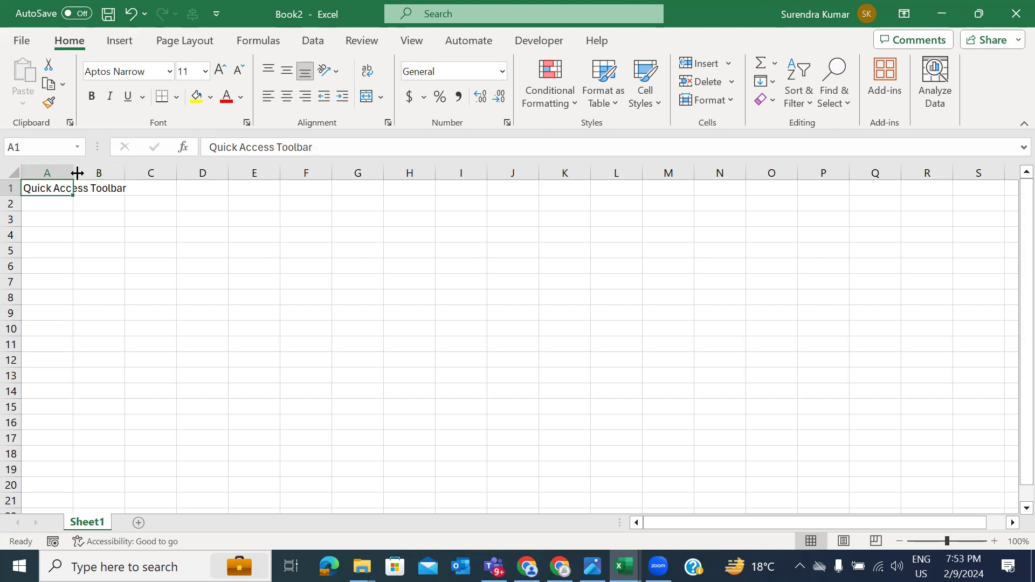
# Step: AutoFit column A to 'Quick Access Toolbar', then enter Title Bar and Minimize in A2–A3
pyautogui.doubleClick(77, 172)
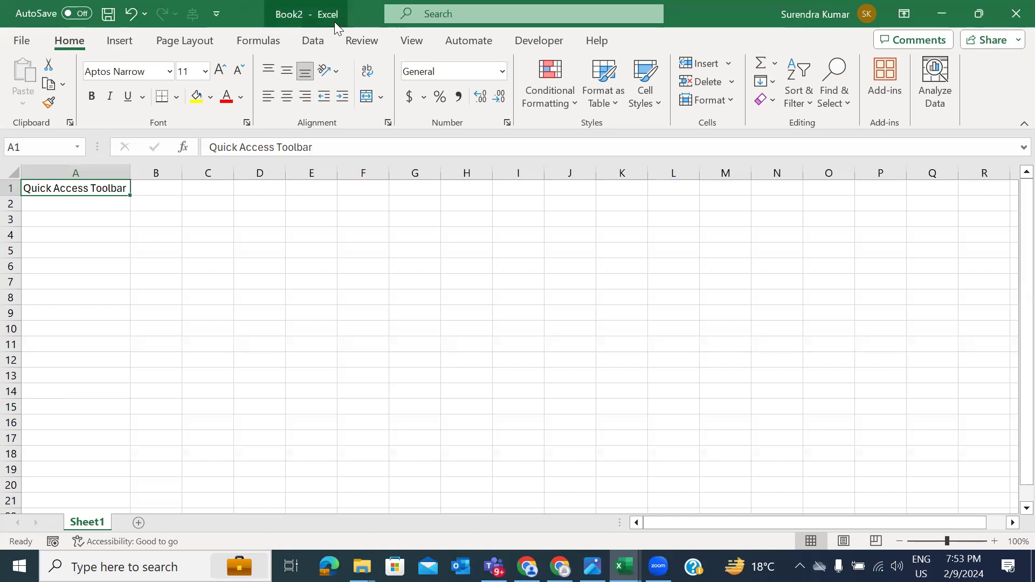
pyautogui.press('Down')
pyautogui.write('Title Bar')
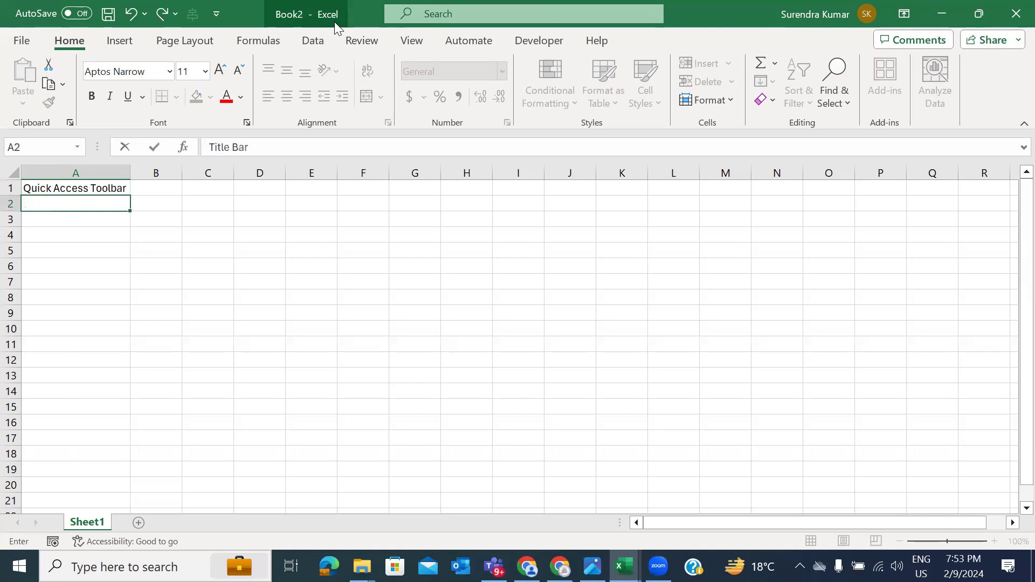
pyautogui.press('Return')
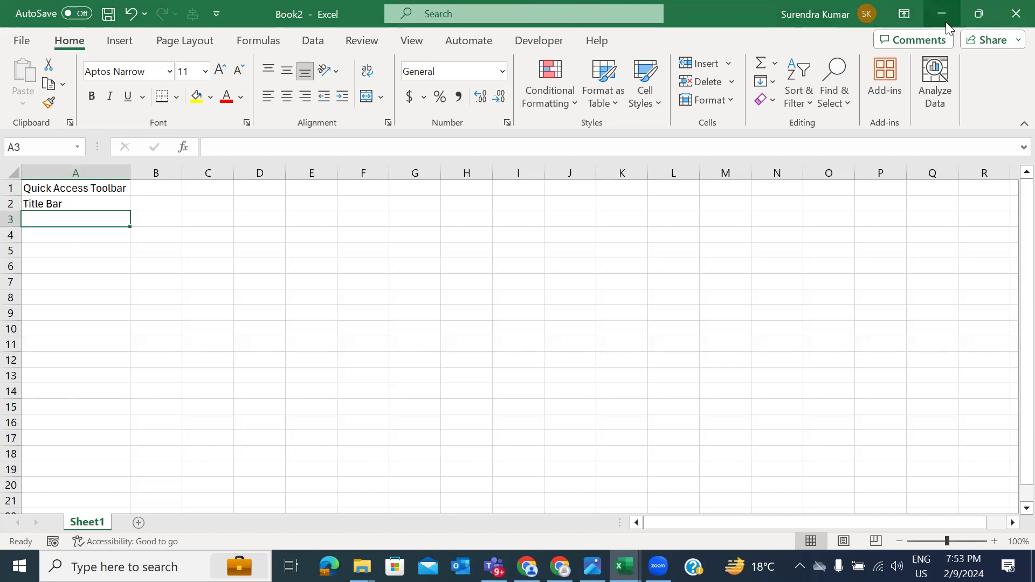
pyautogui.write('Minimize')
pyautogui.press('Return')
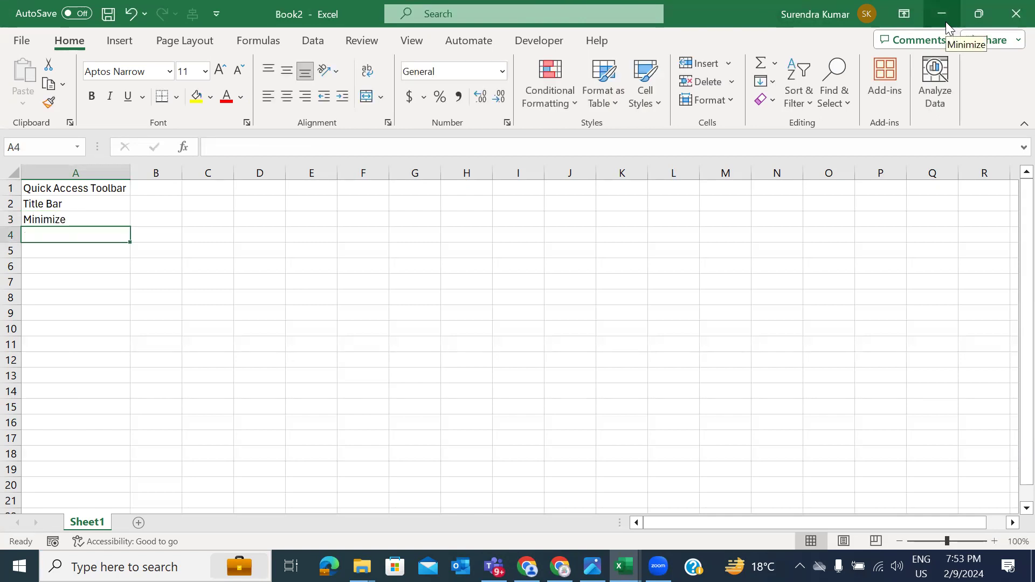
# Step: Enter Restore down, Maximize and Close in A4–A6
pyautogui.write('Restore')
pyautogui.write(' done')
pyautogui.press('BackSpace')
pyautogui.press('BackSpace')
pyautogui.write('wn')
pyautogui.press('Return')
pyautogui.write('C')
pyautogui.press('BackSpace')
pyautogui.write('Maximize')
pyautogui.press('Return')
pyautogui.write('Close')
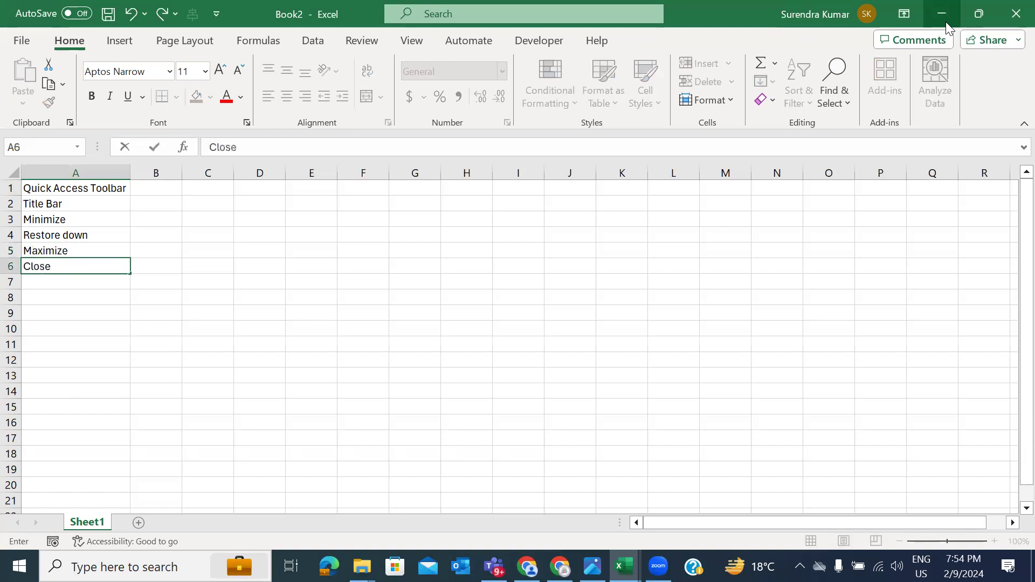
pyautogui.press('Return')
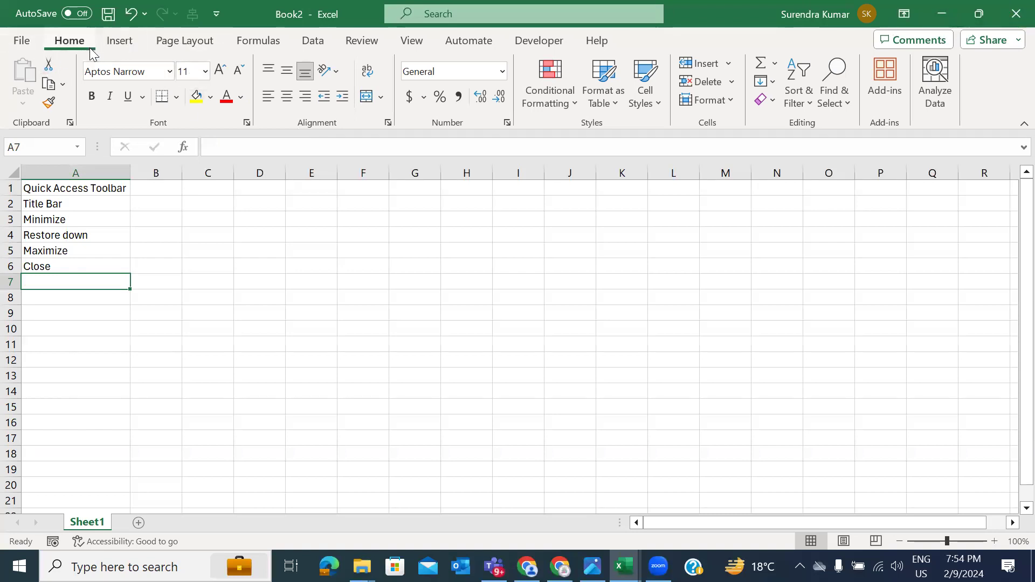
# Step: Enter 'Menu Bar / Tabs' in A7
pyautogui.write('<em')
pyautogui.press('BackSpace')
pyautogui.press('BackSpace')
pyautogui.press('BackSpace')
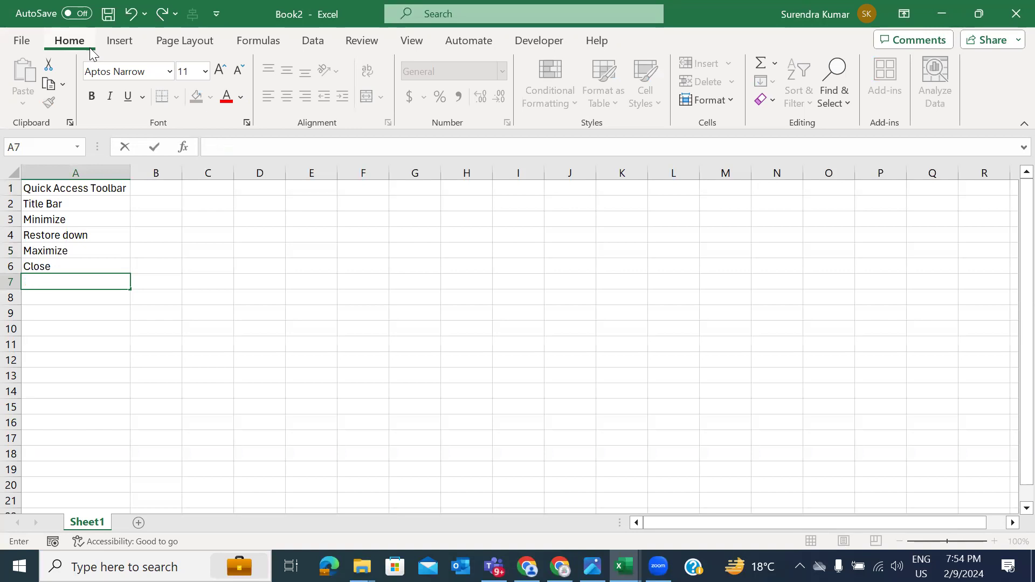
pyautogui.write('Menu Bar / Tabs')
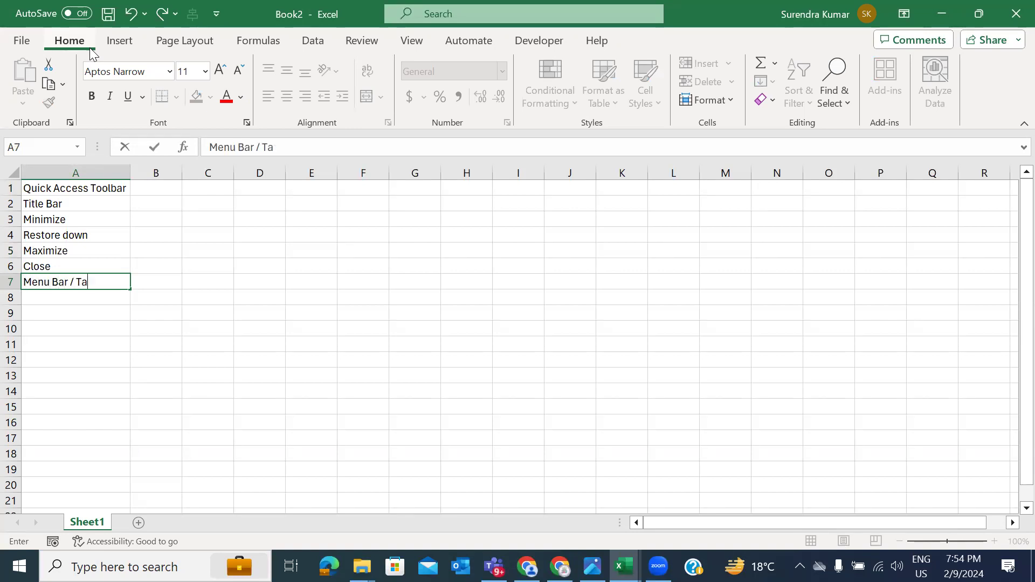
pyautogui.press('Return')
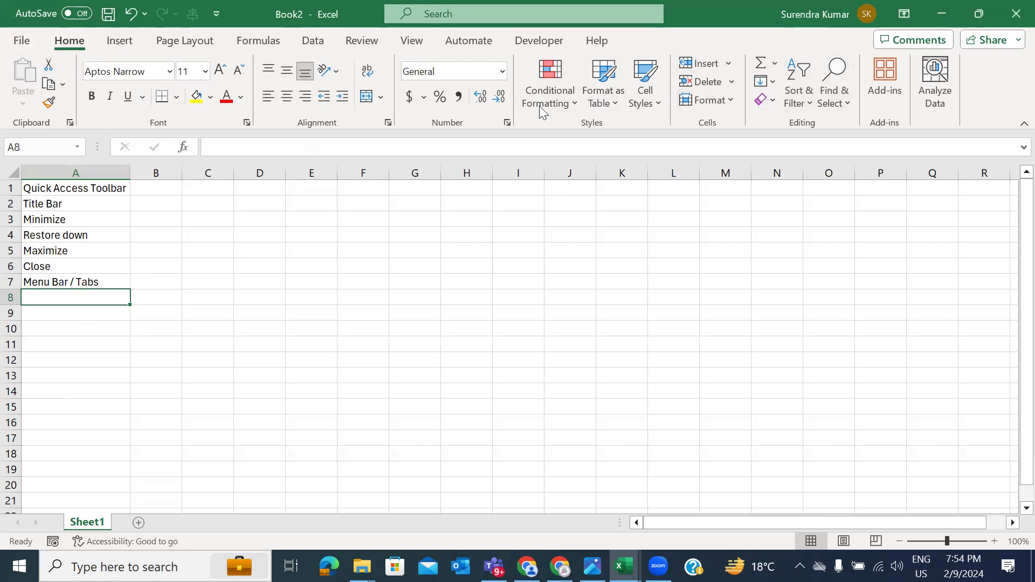
# Step: Browse the Insert, Page Layout and Formulas tabs, enter Ribbon Bar in A8, and return to Home
pyautogui.click(120, 41)
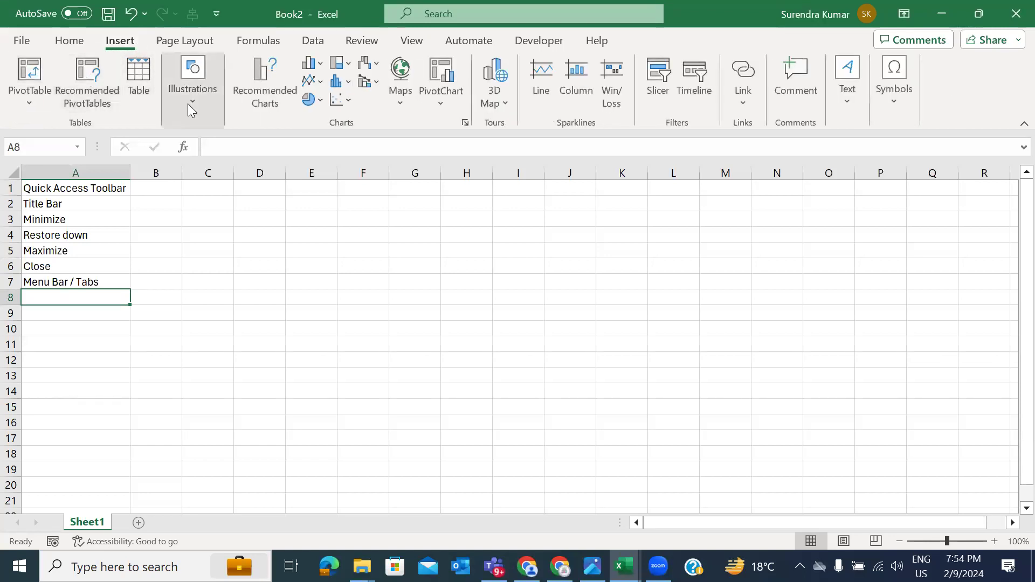
pyautogui.click(186, 41)
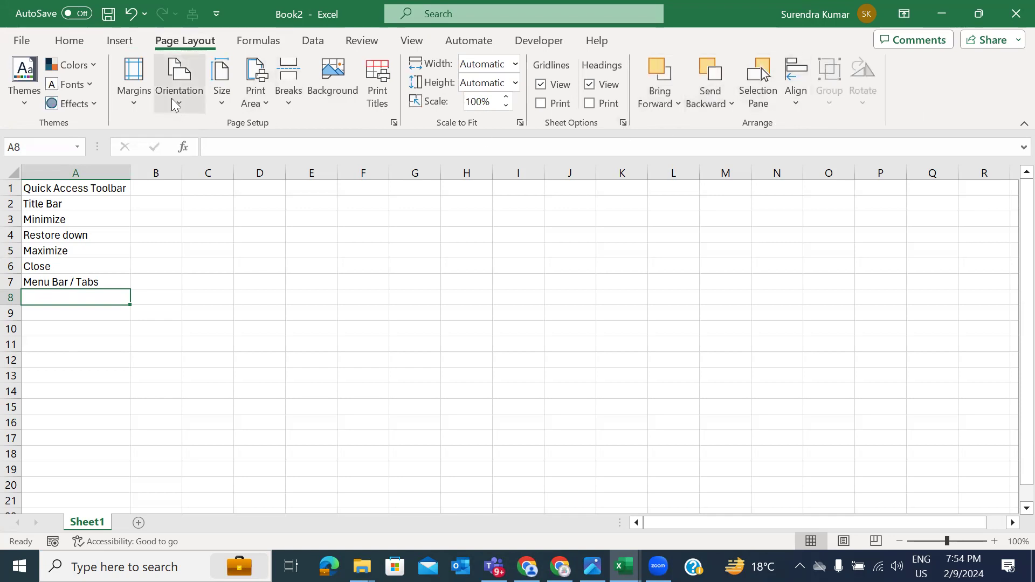
pyautogui.click(260, 42)
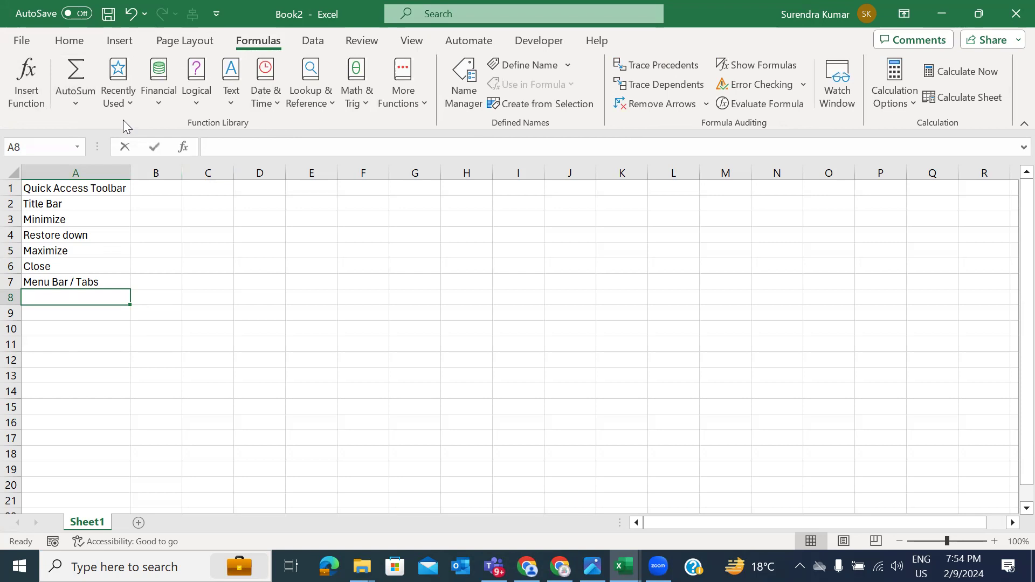
pyautogui.write('Ribbon Bar')
pyautogui.press('Return')
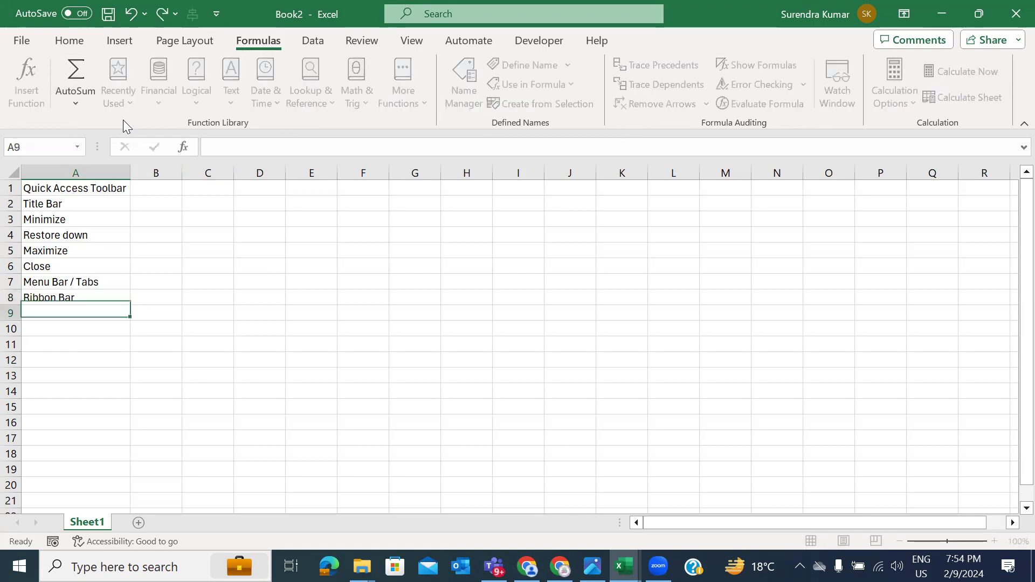
pyautogui.click(72, 41)
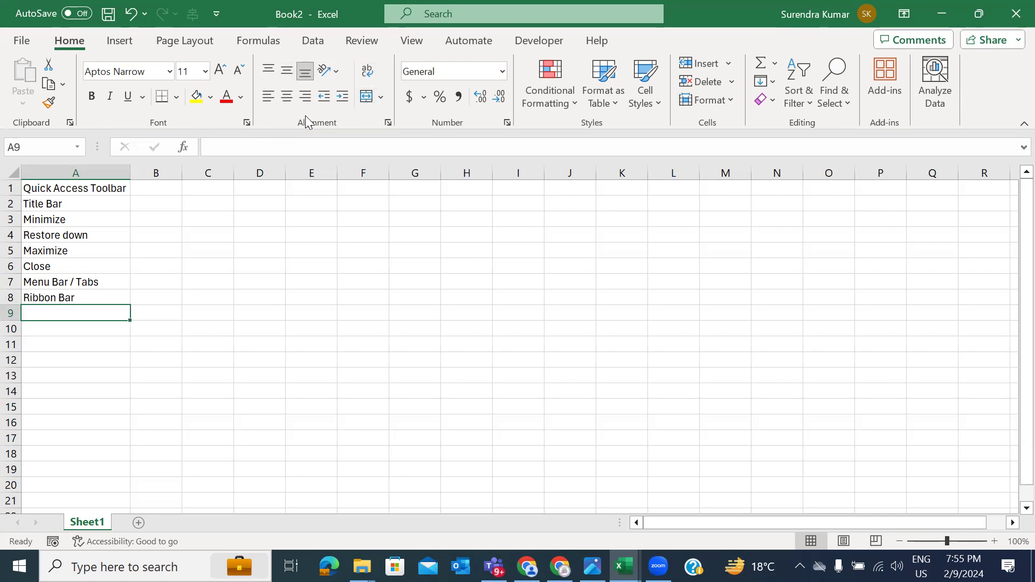
# Step: Enter Groups, Command & Tools and 'Address Bar /Name Box' in A9–A11
pyautogui.write('Groups')
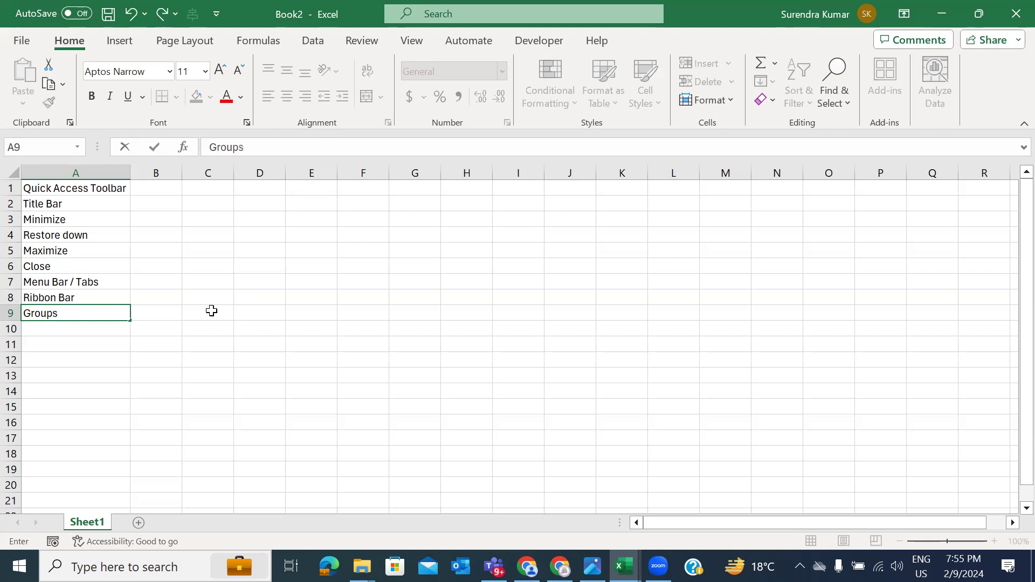
pyautogui.press('Return')
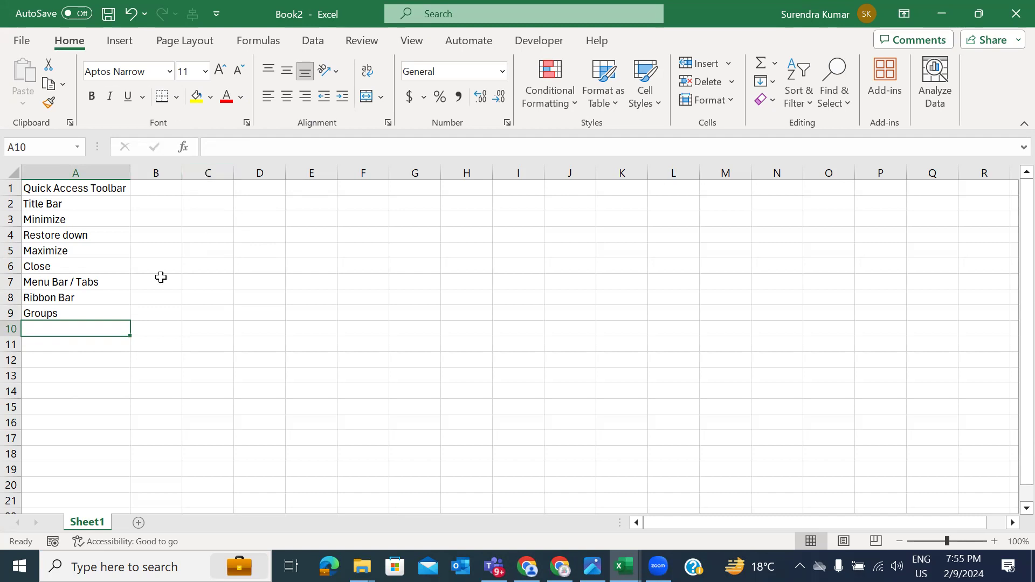
pyautogui.write('Command & Tools')
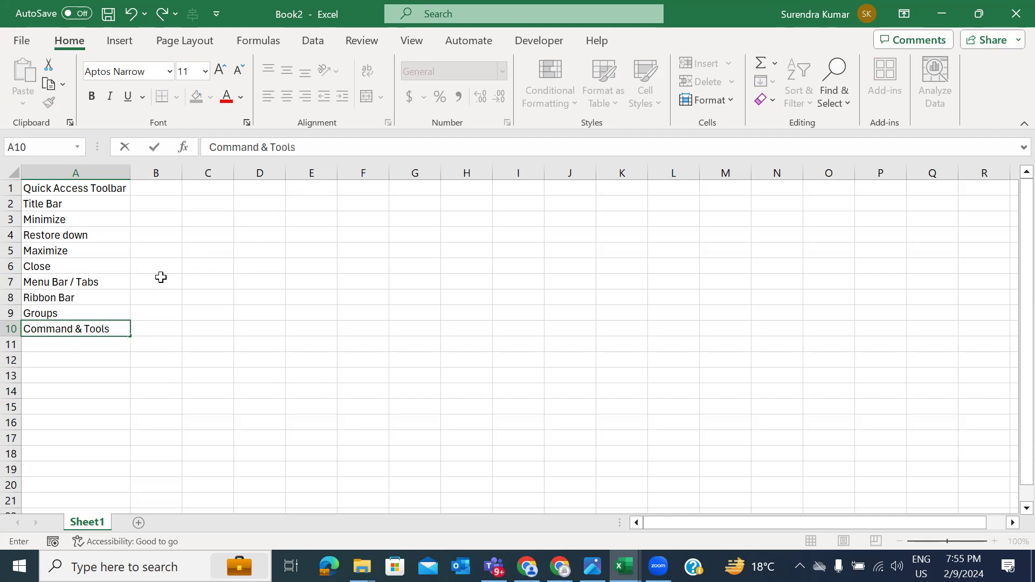
pyautogui.press('Return')
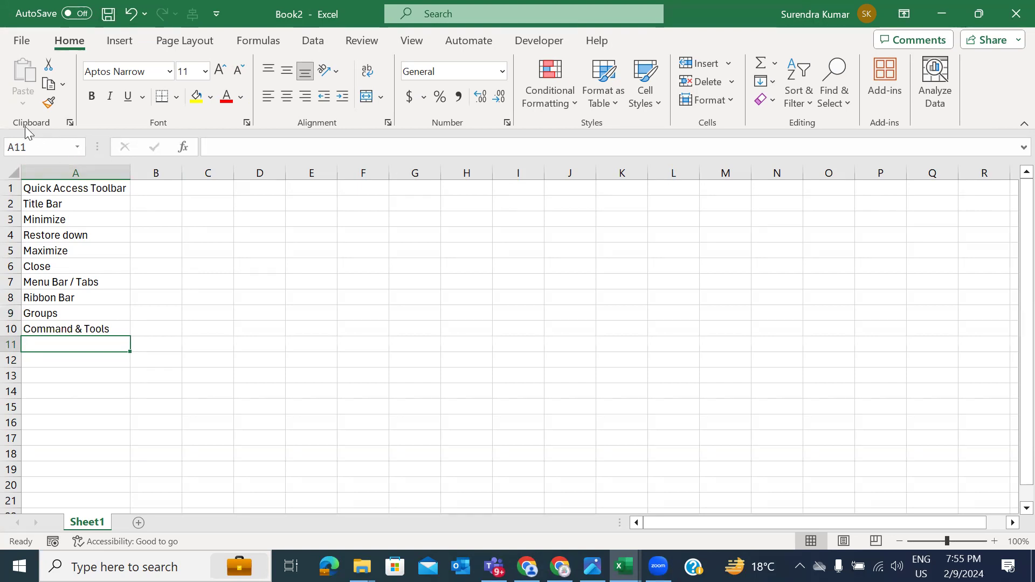
pyautogui.write('Address Bar /Name Box')
pyautogui.press('Return')
# Step: Correct A11 to 'Address Bar / Name Box' and AutoFit column A with Alt+H,O,I
pyautogui.press('Up')
pyautogui.press('F2')
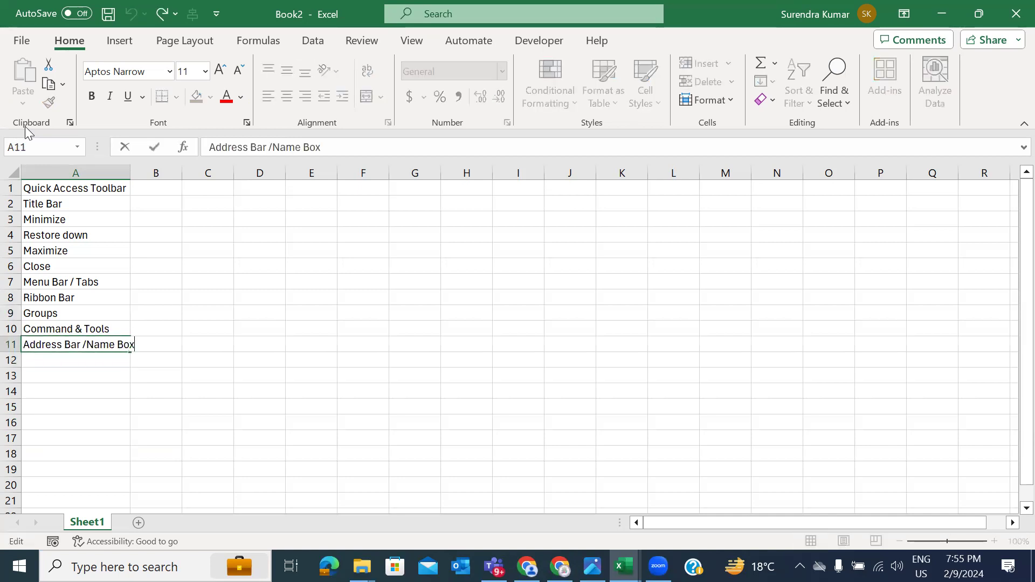
pyautogui.press('Left')
pyautogui.press('Left')
pyautogui.press('Left')
pyautogui.press('Left')
pyautogui.press('Left')
pyautogui.press('Left')
pyautogui.press('Left')
pyautogui.press('Left')
pyautogui.press('Return')
pyautogui.press('Up')
pyautogui.hotkey('alt', 'h')
pyautogui.press('o')
pyautogui.press('i')
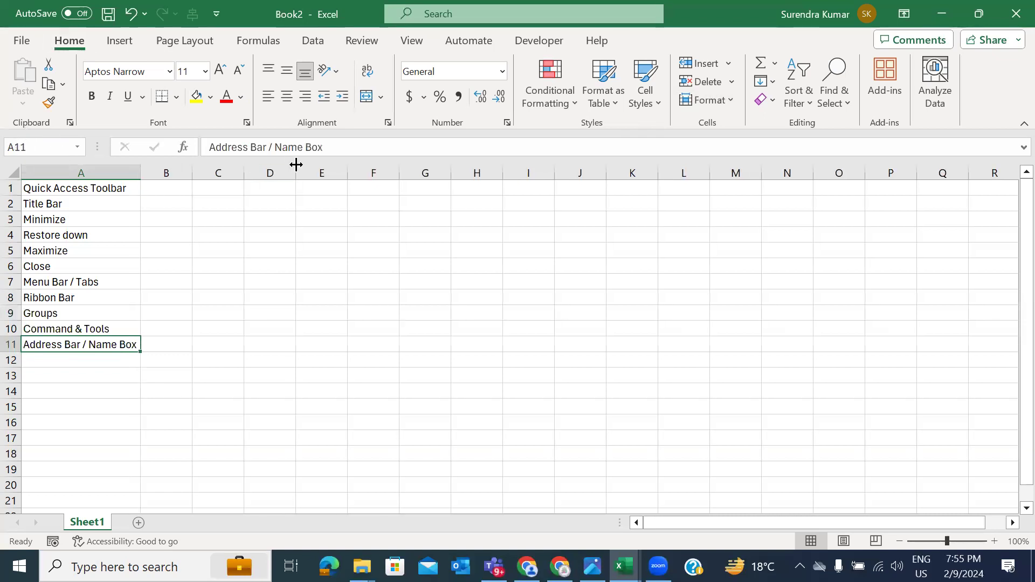
# Step: Enter Formula Bar in A12
pyautogui.moveTo(208, 147); pyautogui.dragTo(401, 132)
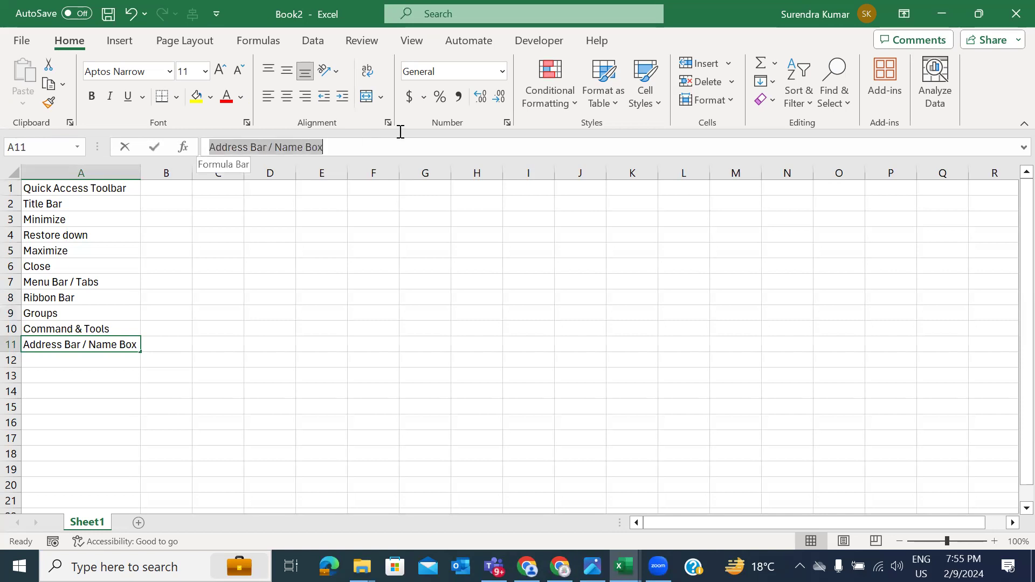
pyautogui.click(490, 152)
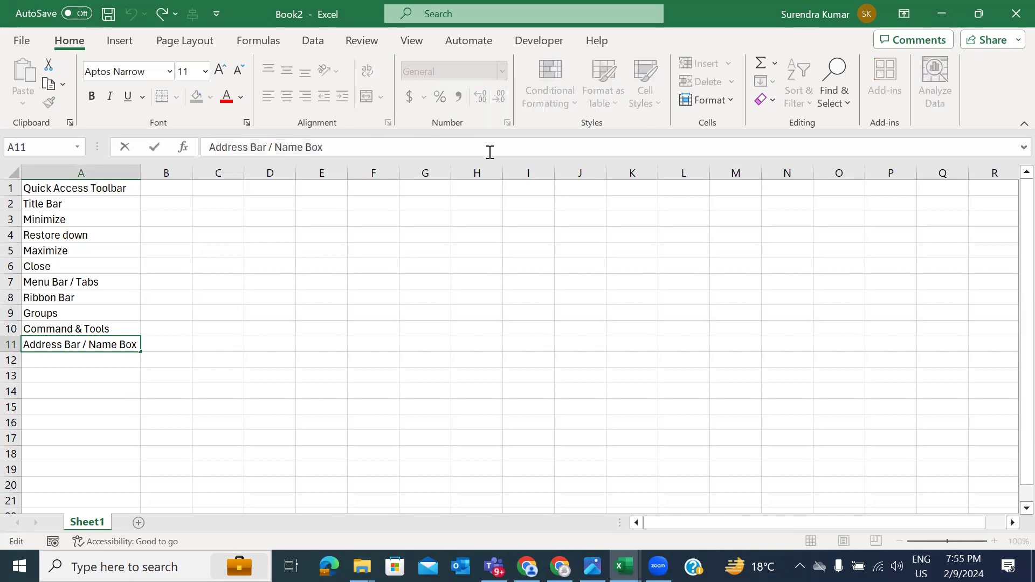
pyautogui.click(109, 361)
pyautogui.write('Formu')
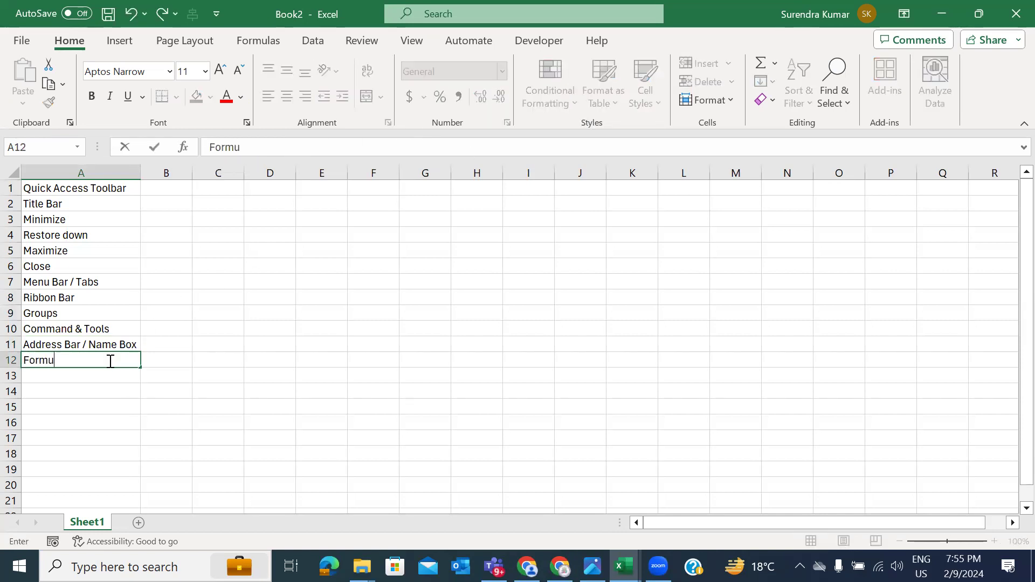
pyautogui.write('la Bar')
pyautogui.press('Return')
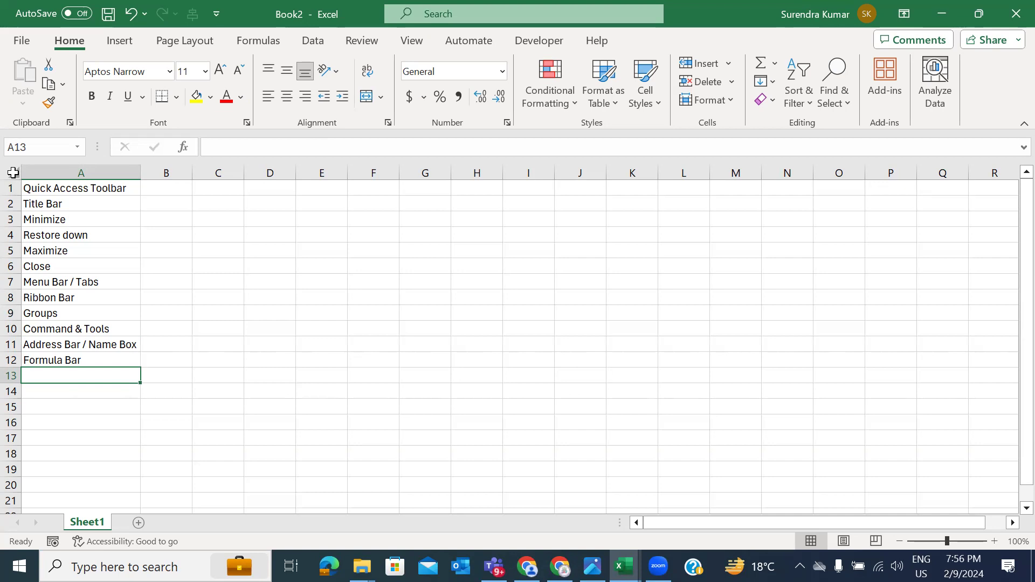
# Step: Select the whole sheet, then enter 'Current Worksheets Selection Button' in A13 and AutoFit column A
pyautogui.click(233, 331)
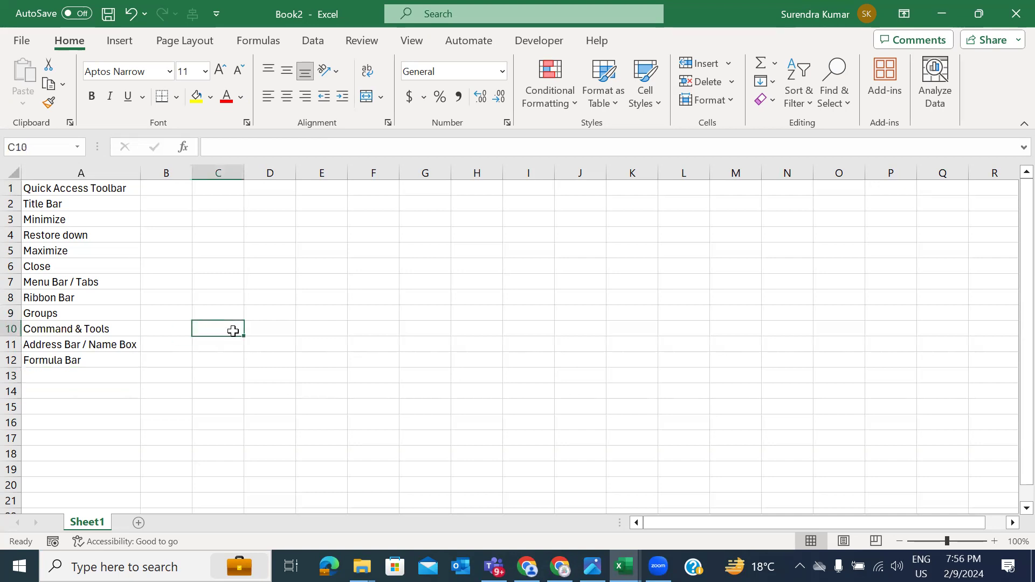
pyautogui.click(15, 173)
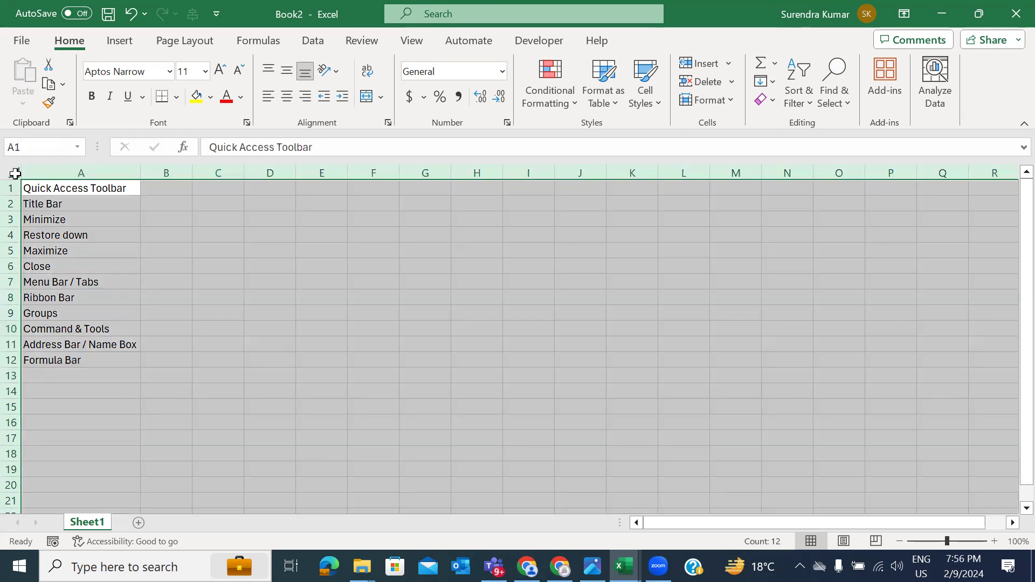
pyautogui.click(102, 381)
pyautogui.write('C')
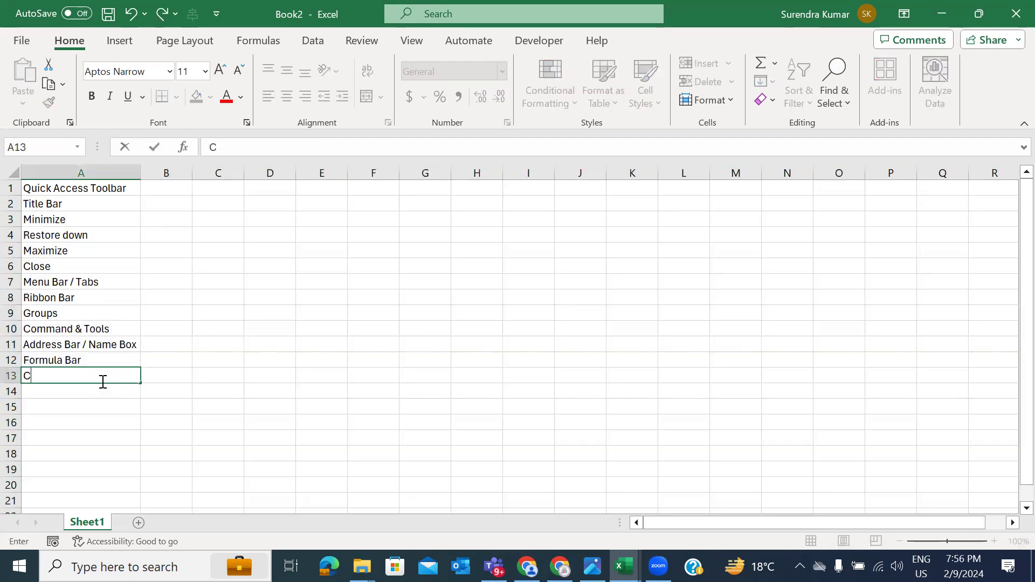
pyautogui.write('urrent Shet')
pyautogui.press('BackSpace')
pyautogui.press('BackSpace')
pyautogui.press('BackSpace')
pyautogui.write('Worksheets')
pyautogui.write('ction Buton')
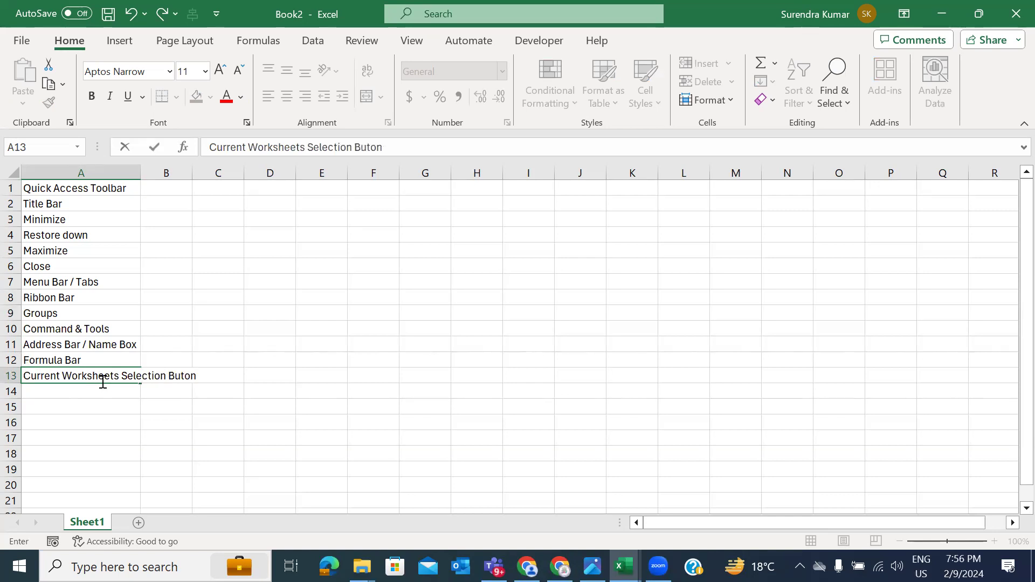
pyautogui.press('BackSpace')
pyautogui.press('BackSpace')
pyautogui.write('ton')
pyautogui.hotkey('ctrl', 'Return')
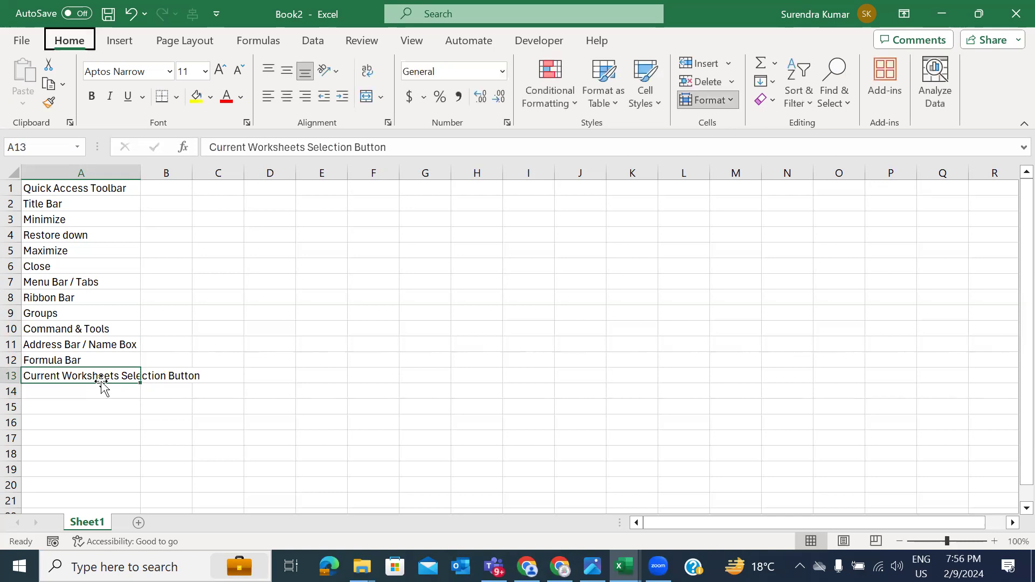
pyautogui.press('i')
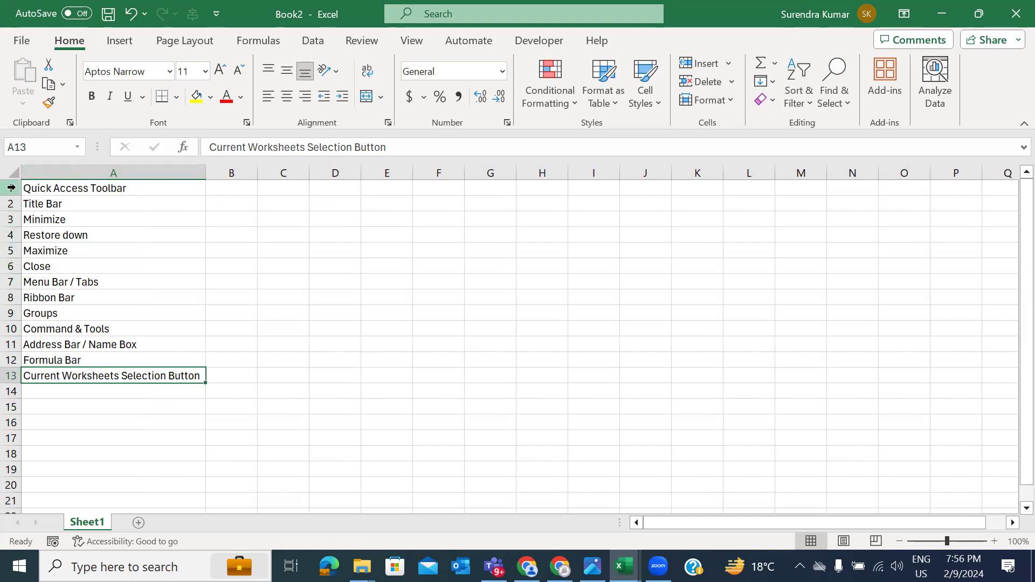
# Step: Highlight rows 1–3 as examples, then enter 'Rows - Horizontal' in A14
pyautogui.click(11, 187)
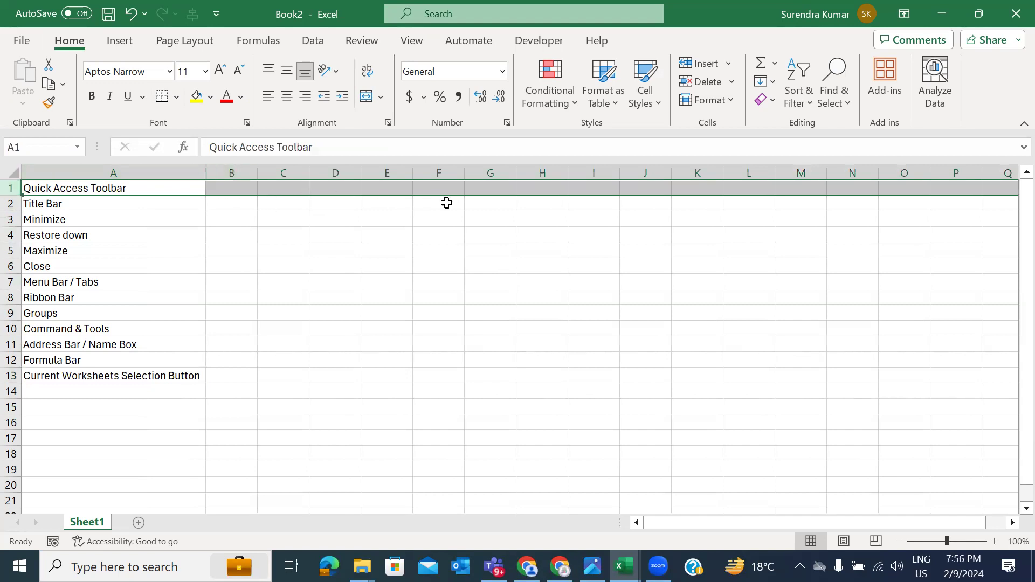
pyautogui.click(12, 203)
pyautogui.click(11, 211)
pyautogui.click(11, 219)
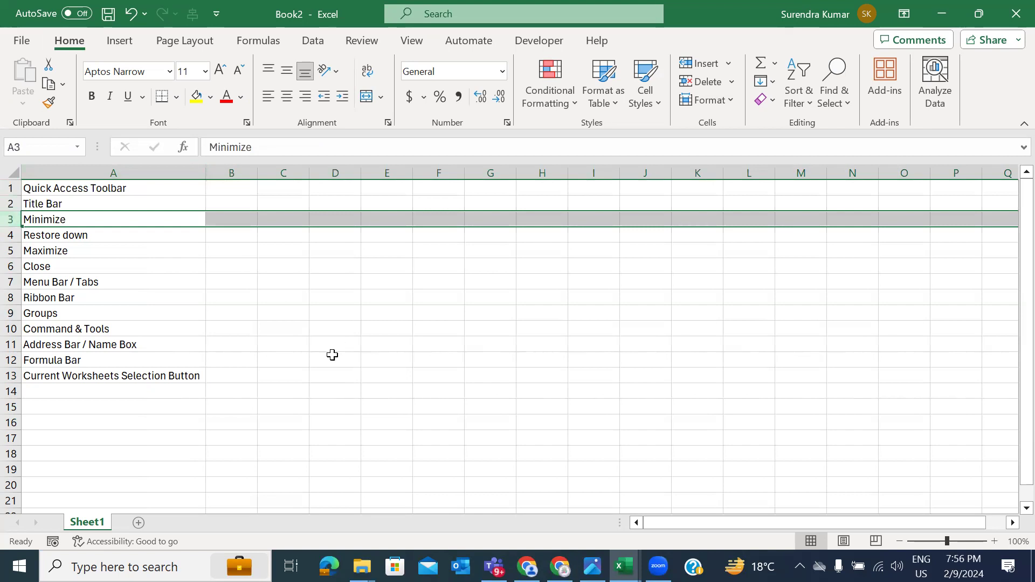
pyautogui.click(135, 396)
pyautogui.write('R')
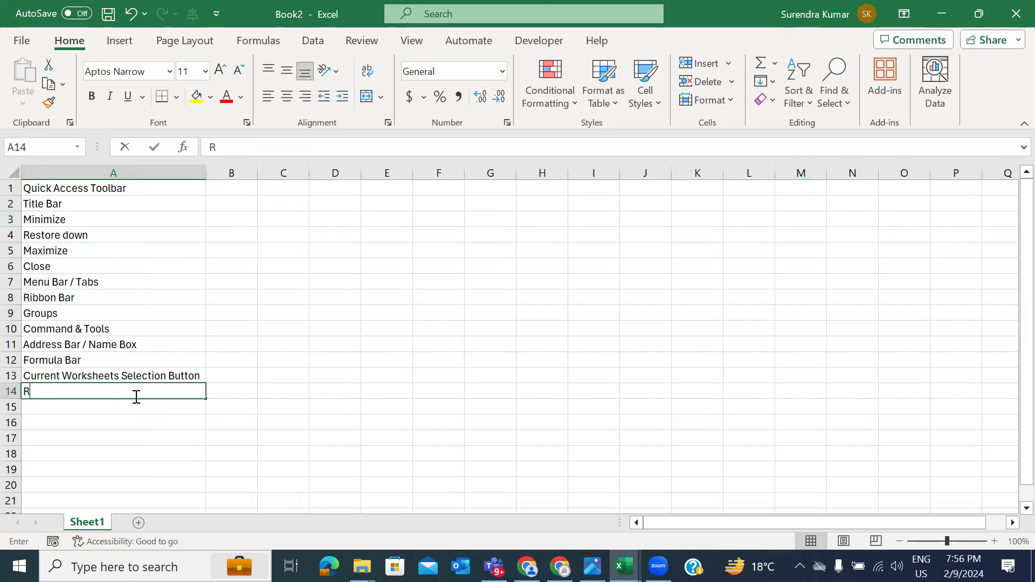
pyautogui.write('ows - Horizo')
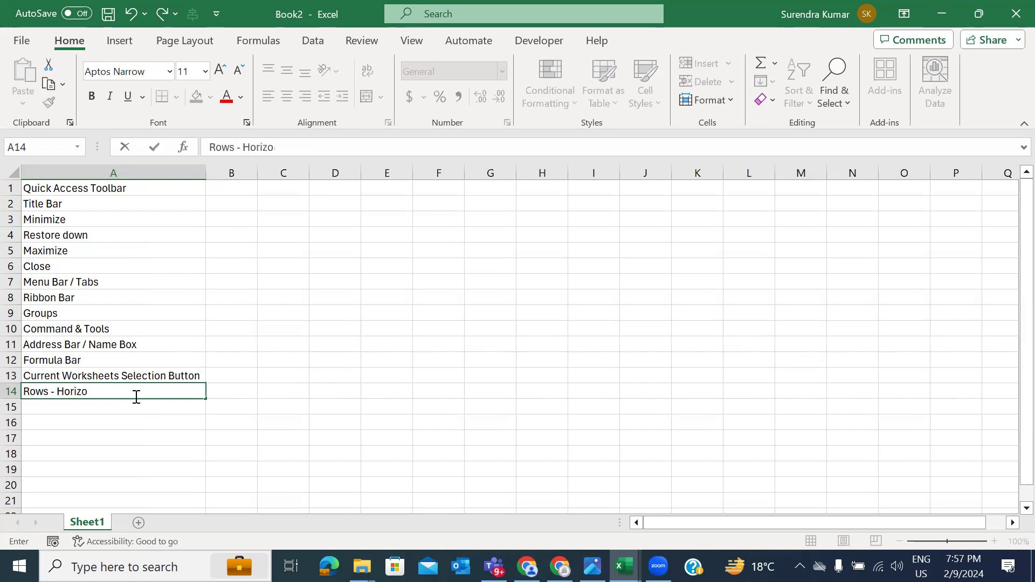
pyautogui.write('natal')
pyautogui.press('Return')
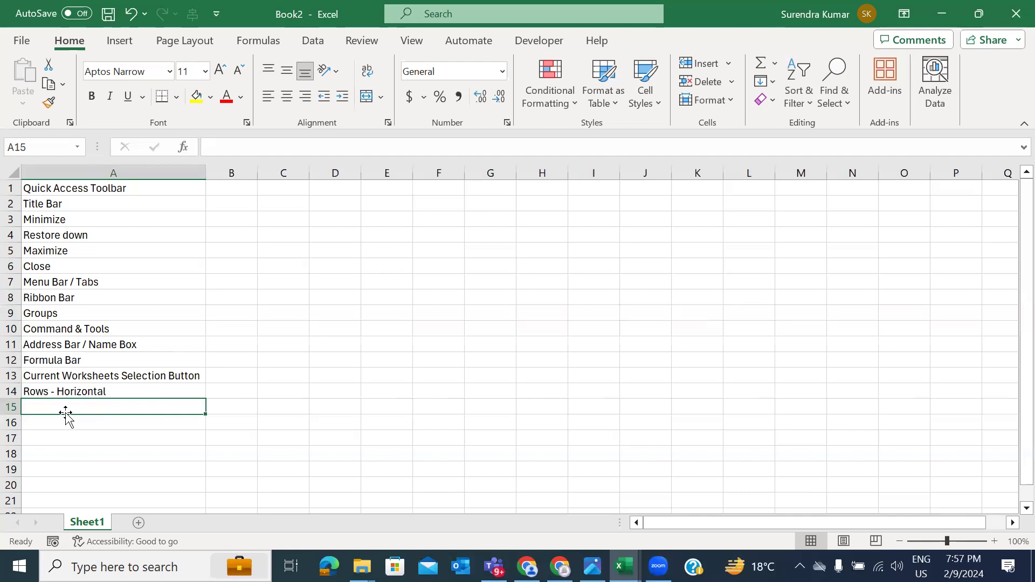
# Step: Append ', Which we can indentify from numbering' to A14 and AutoFit column A
pyautogui.click(139, 393)
pyautogui.doubleClick(141, 394)
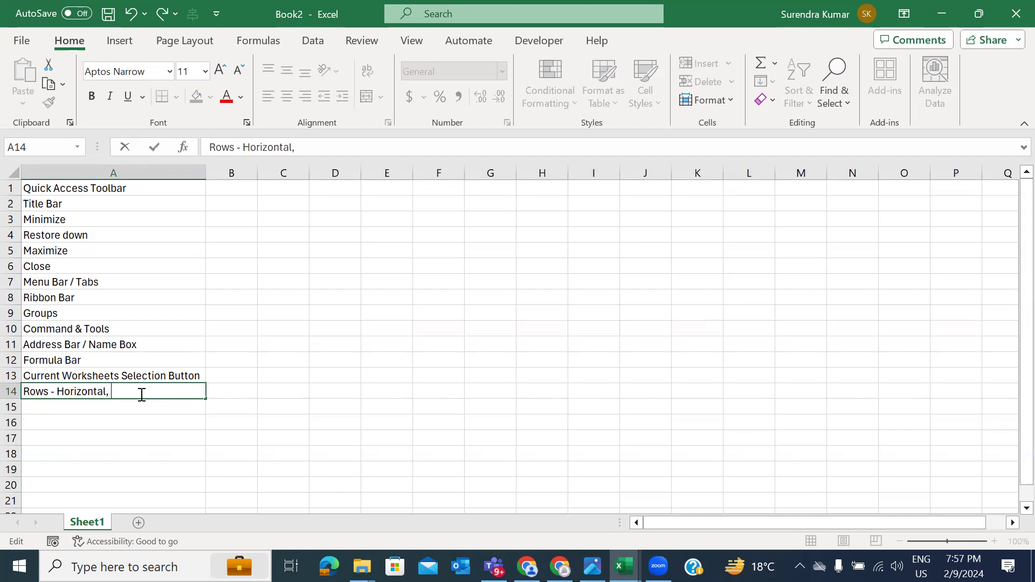
pyautogui.write(', Which we can')
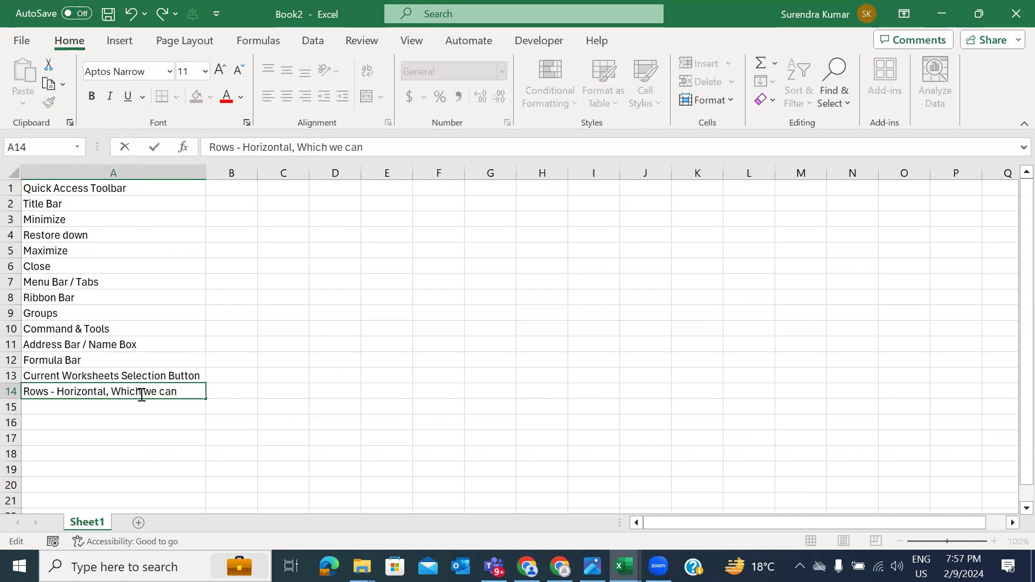
pyautogui.write(' indentify')
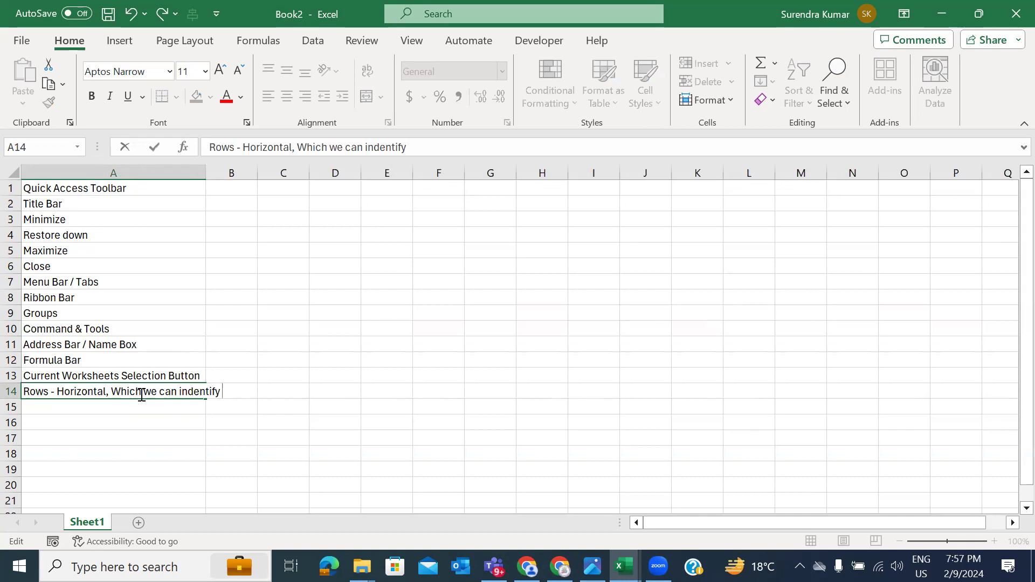
pyautogui.write('from numbering')
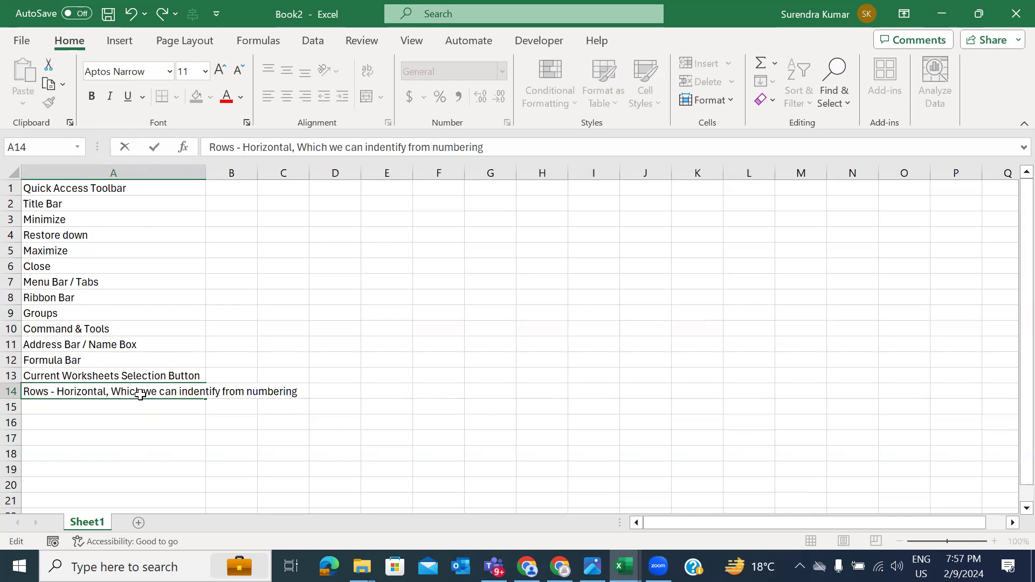
pyautogui.press('Return')
pyautogui.press('Up')
pyautogui.hotkey('alt', 'h')
pyautogui.press('o')
pyautogui.press('i')
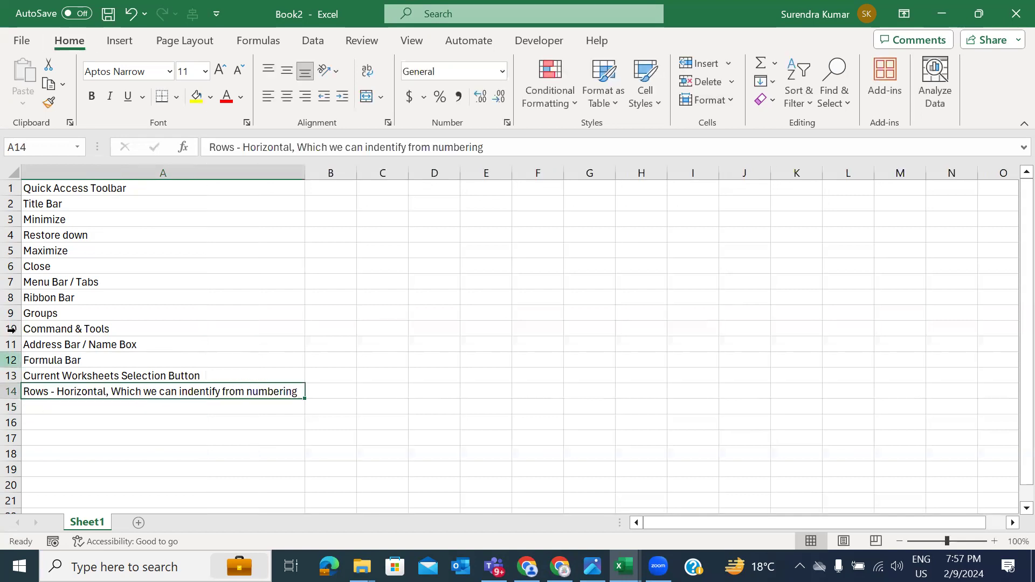
# Step: Select row 4 and then columns A, B, C and D to show whole-column selection
pyautogui.moveTo(11, 243); pyautogui.dragTo(10, 242)
pyautogui.click(11, 235)
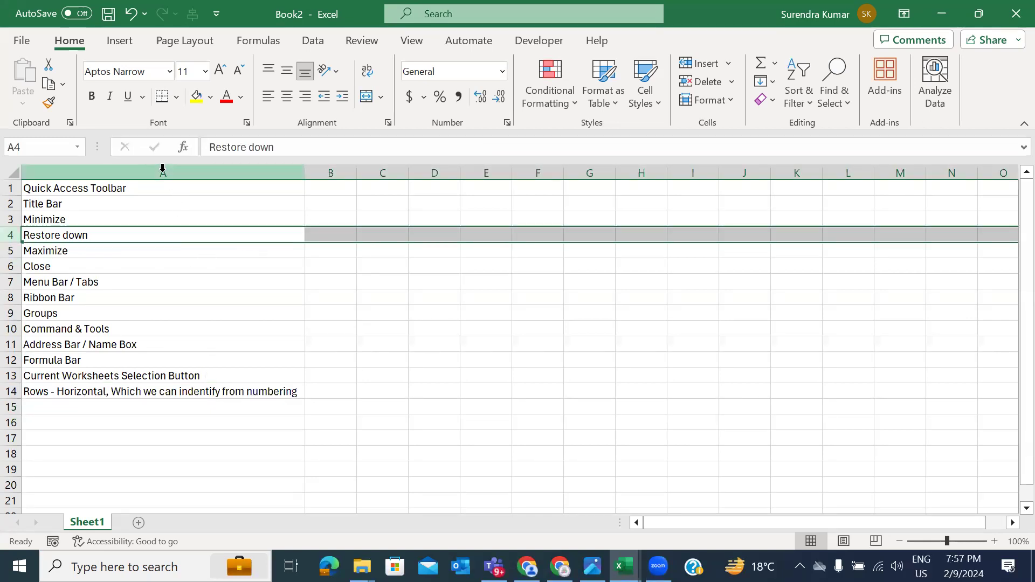
pyautogui.click(163, 172)
pyautogui.click(340, 172)
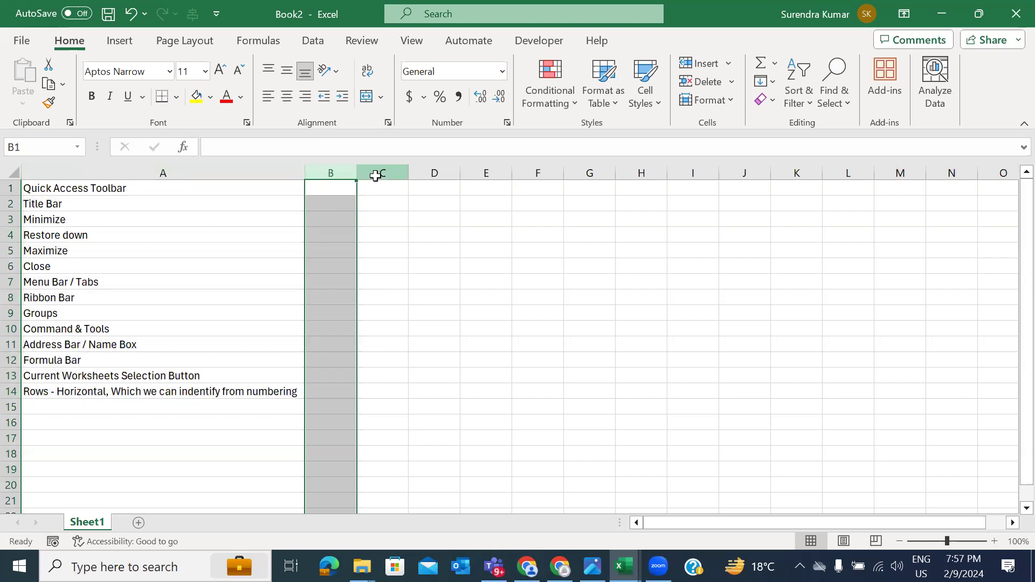
pyautogui.click(377, 173)
pyautogui.click(437, 172)
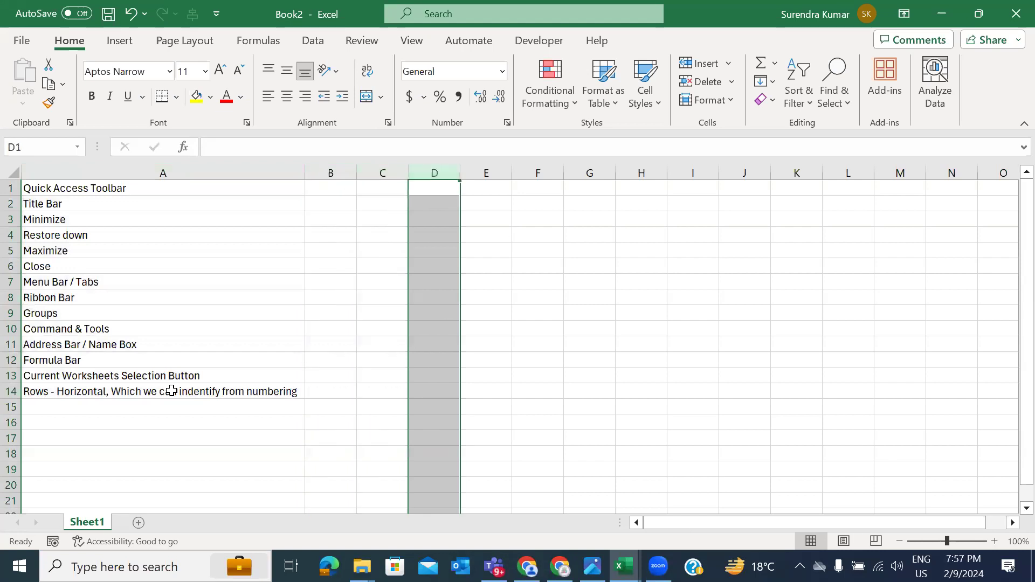
# Step: Start A15 with 'Column - Vertucal ,' and copy the explanatory phrase from A14
pyautogui.click(144, 406)
pyautogui.write('Column - Vertucal ,')
pyautogui.press('Up')
pyautogui.press('F2')
pyautogui.hotkey('ctrl', 'shift', 'Right')
pyautogui.hotkey('ctrl', 'shift', 'Right')
pyautogui.hotkey('ctrl', 'shift', 'Right')
pyautogui.hotkey('ctrl', 'c')
pyautogui.press('Return')
pyautogui.hotkey('ctrl', 'v')
pyautogui.hotkey('ctrl', 'z')
# Step: Paste the phrase into A15 and replace 'numbering' with 'Alphabates'
pyautogui.press('F2')
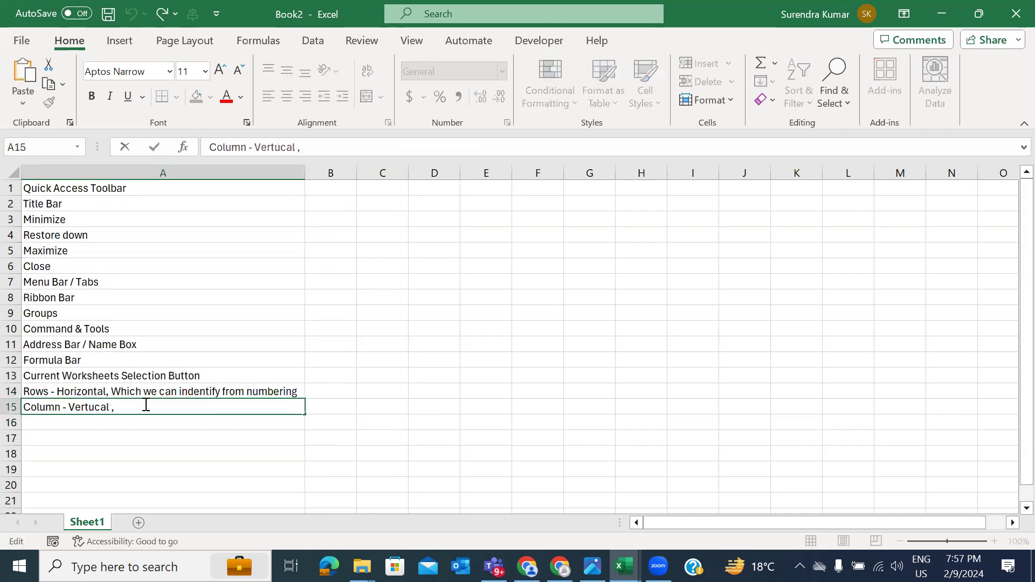
pyautogui.hotkey('ctrl', 'v')
pyautogui.press('Return')
pyautogui.press('Up')
pyautogui.press('F2')
pyautogui.hotkey('ctrl', 'shift', 'Right')
pyautogui.write('Alphab')
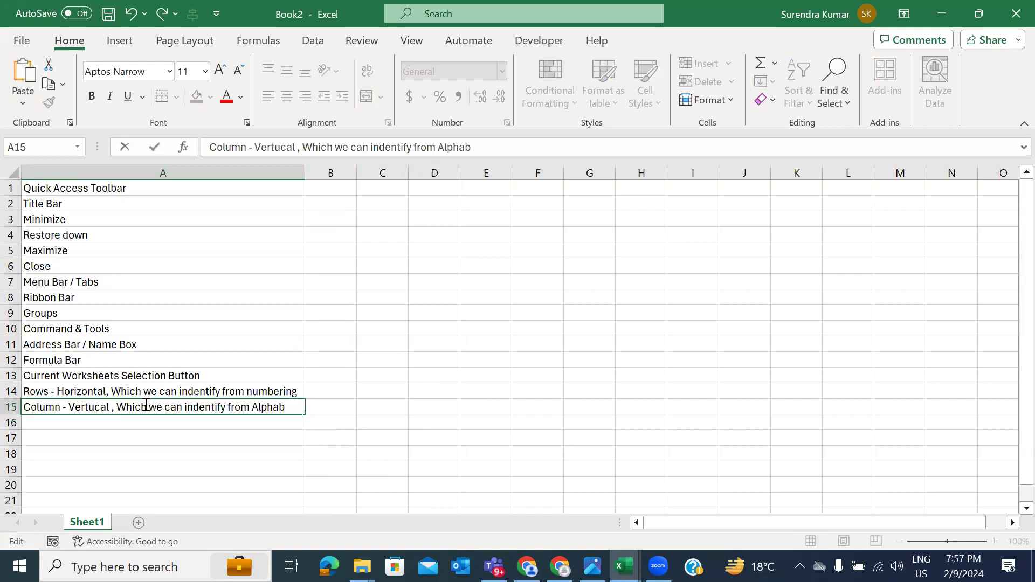
pyautogui.write('ates')
pyautogui.press('Return')
pyautogui.press('Up')
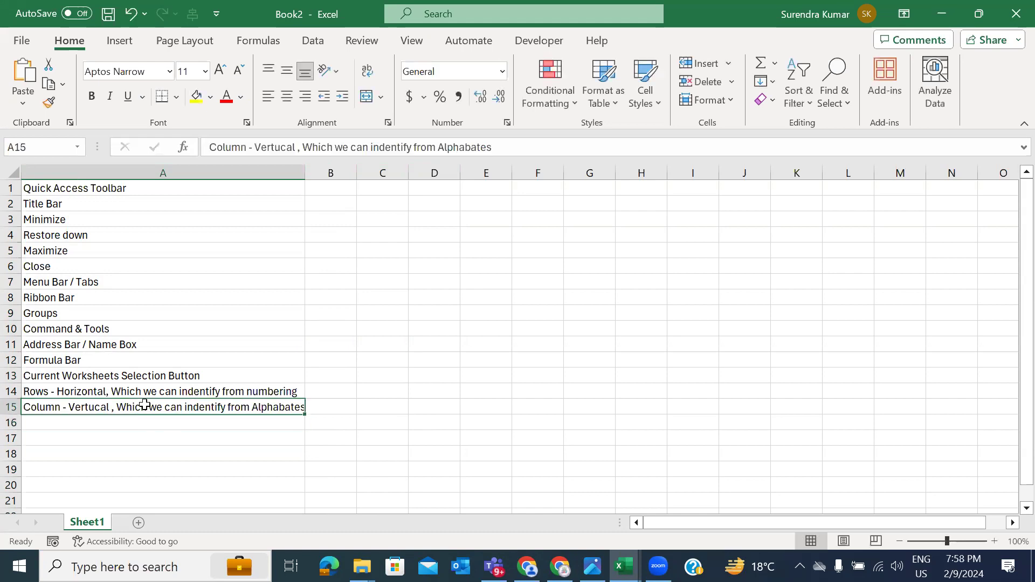
pyautogui.press('Down')
pyautogui.press('Down')
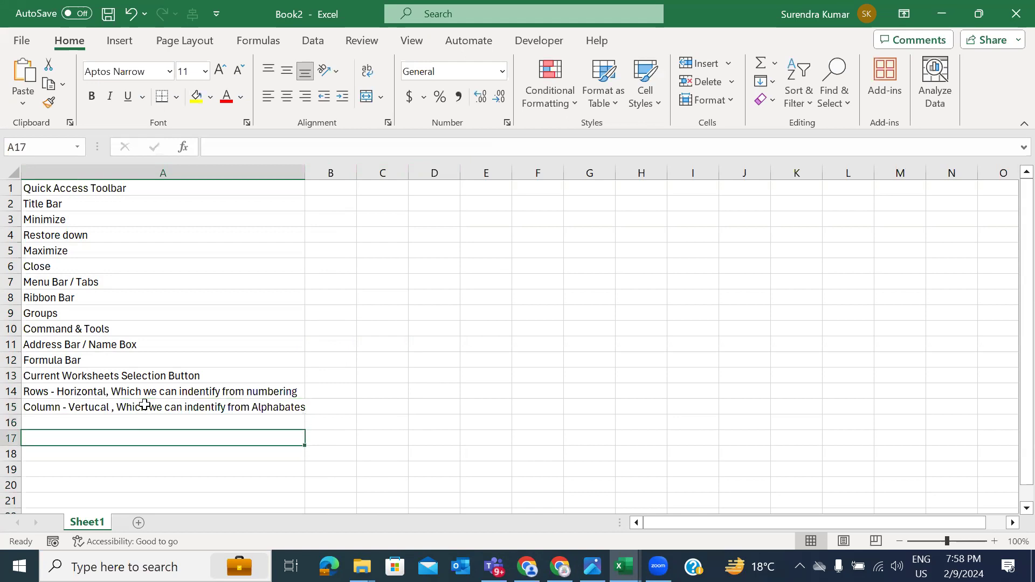
pyautogui.scroll(-1, 232, 254)
pyautogui.scroll(1, 218, 245)
# Step: Select the block A1:N17, then enter Sperdsheets in A16
pyautogui.moveTo(134, 185); pyautogui.dragTo(929, 433)
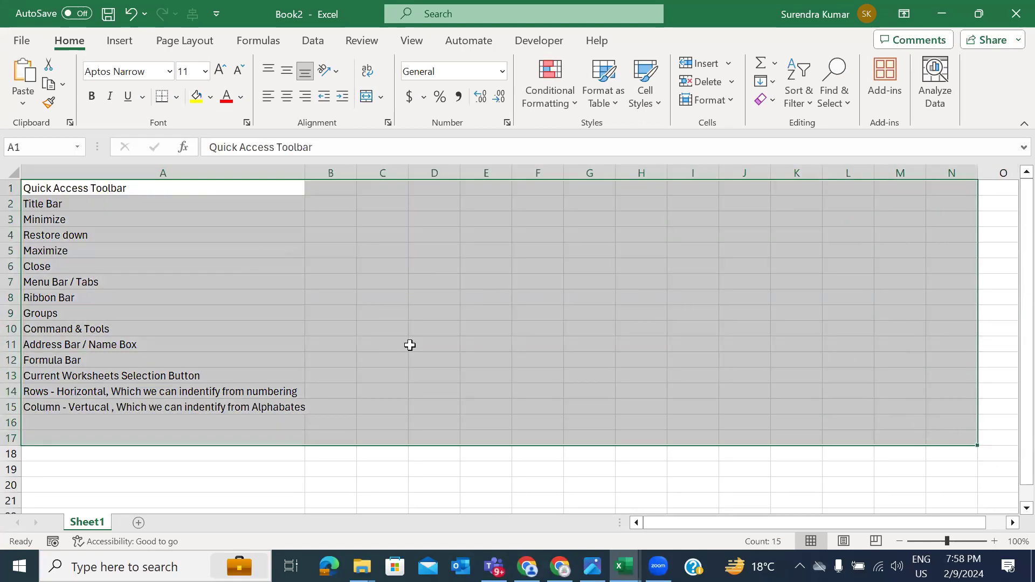
pyautogui.click(244, 422)
pyautogui.write('Sperd')
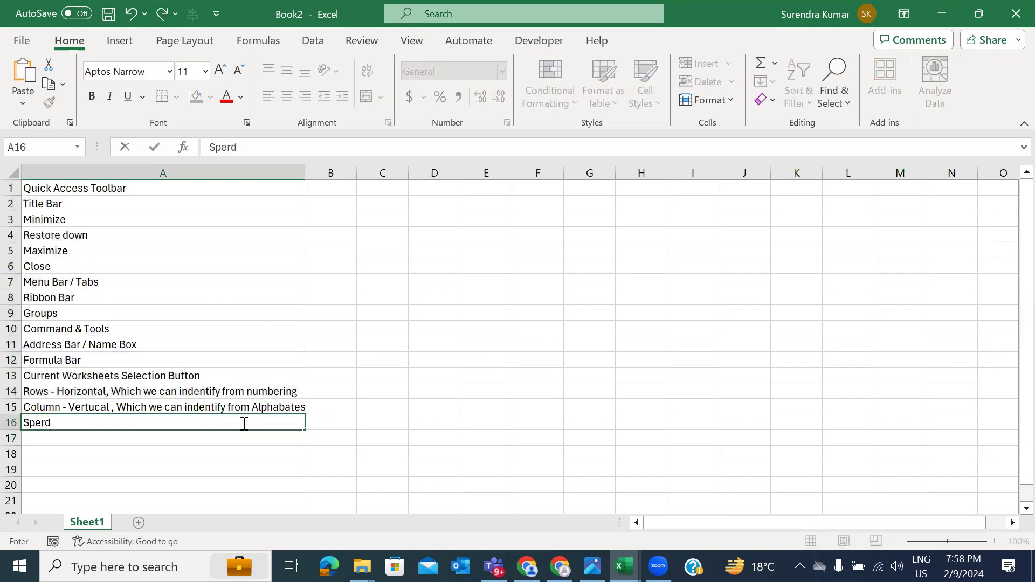
pyautogui.write('sheets')
pyautogui.press('Return')
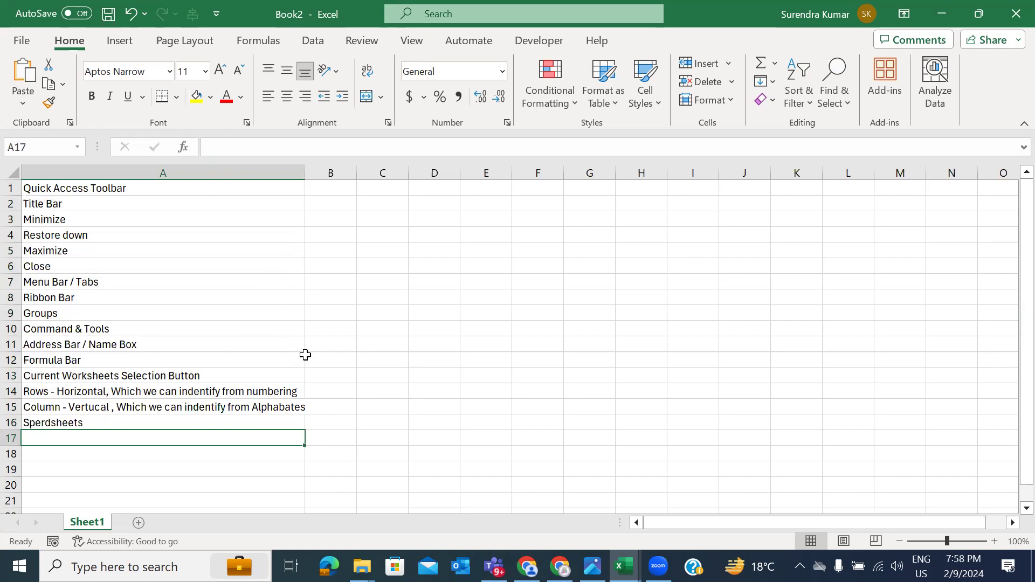
# Step: Practise multiple selection by adding scattered cells F6, C9 and E13:E15 to E11, G11
pyautogui.click(462, 347)
pyautogui.click(588, 345)
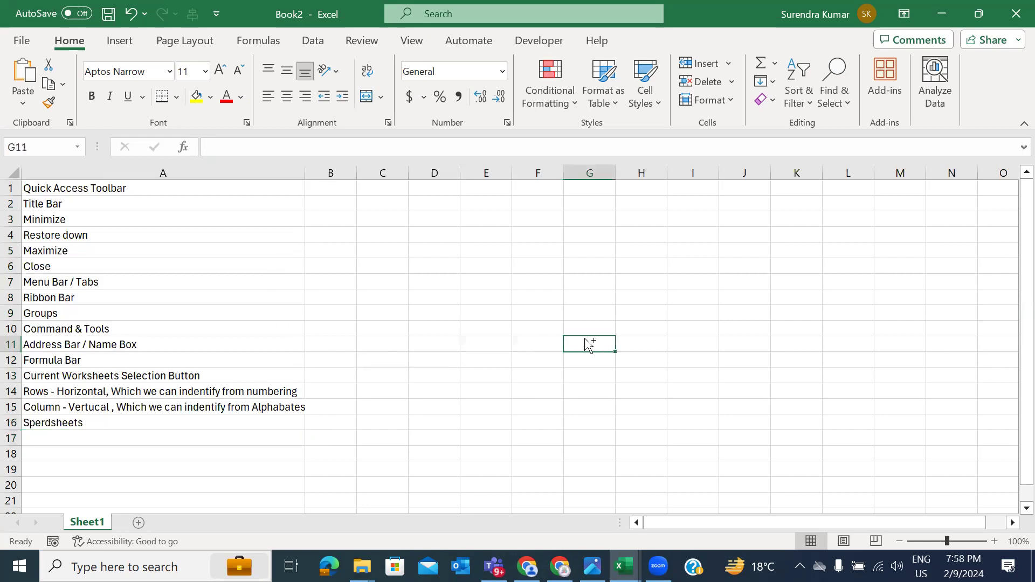
pyautogui.keyDown('ctrl'); pyautogui.click(520, 265); pyautogui.keyUp('ctrl')
pyautogui.keyDown('ctrl'); pyautogui.click(396, 310); pyautogui.keyUp('ctrl')
pyautogui.moveTo(480, 406); pyautogui.dragTo(485, 377)
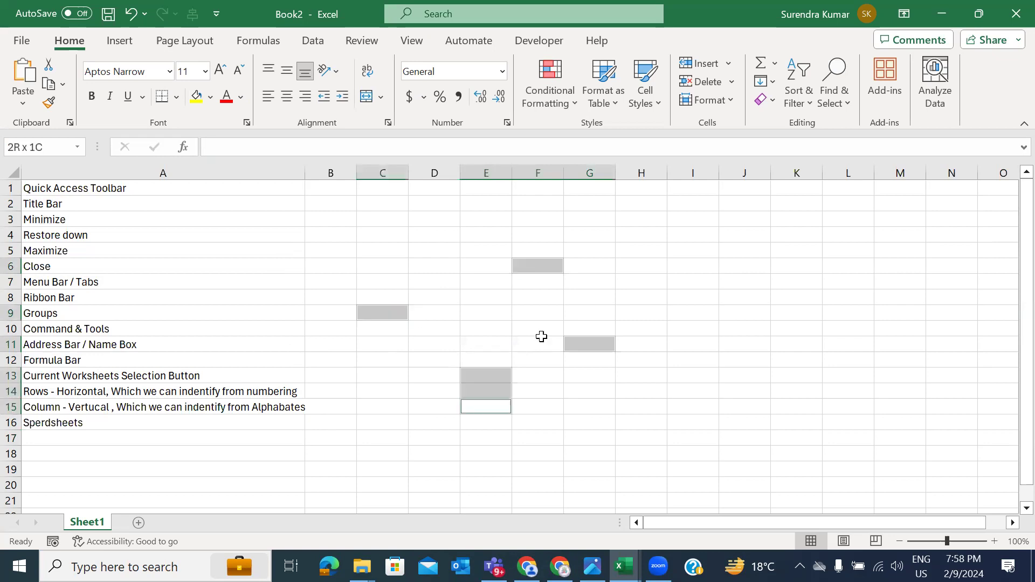
pyautogui.keyDown('shift'); pyautogui.click(656, 298); pyautogui.keyUp('shift')
pyautogui.click(795, 327)
pyautogui.click(476, 215)
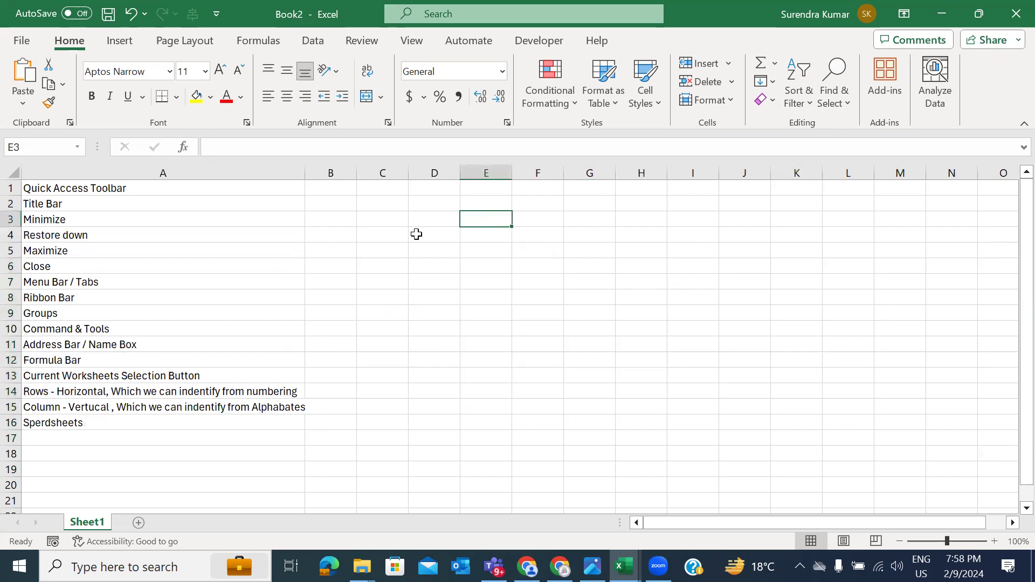
pyautogui.click(389, 245)
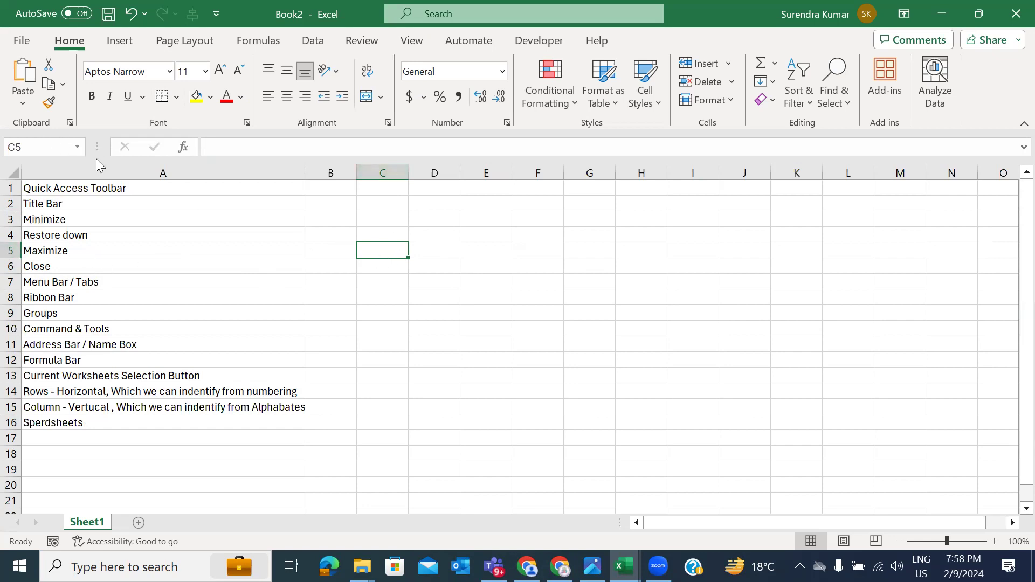
pyautogui.click(116, 447)
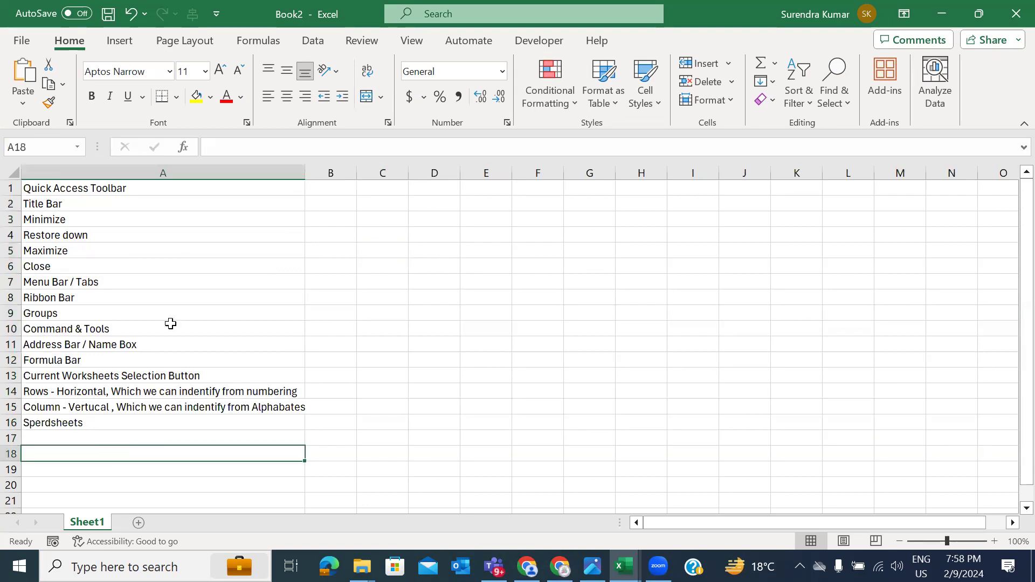
pyautogui.click(416, 325)
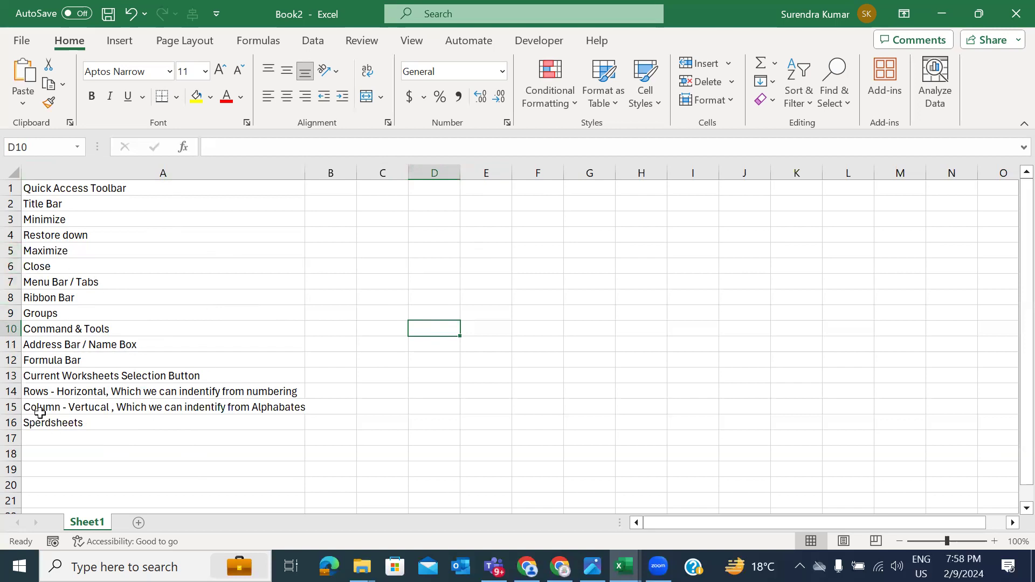
# Step: Enter Cells in A17
pyautogui.click(85, 444)
pyautogui.write('Cells')
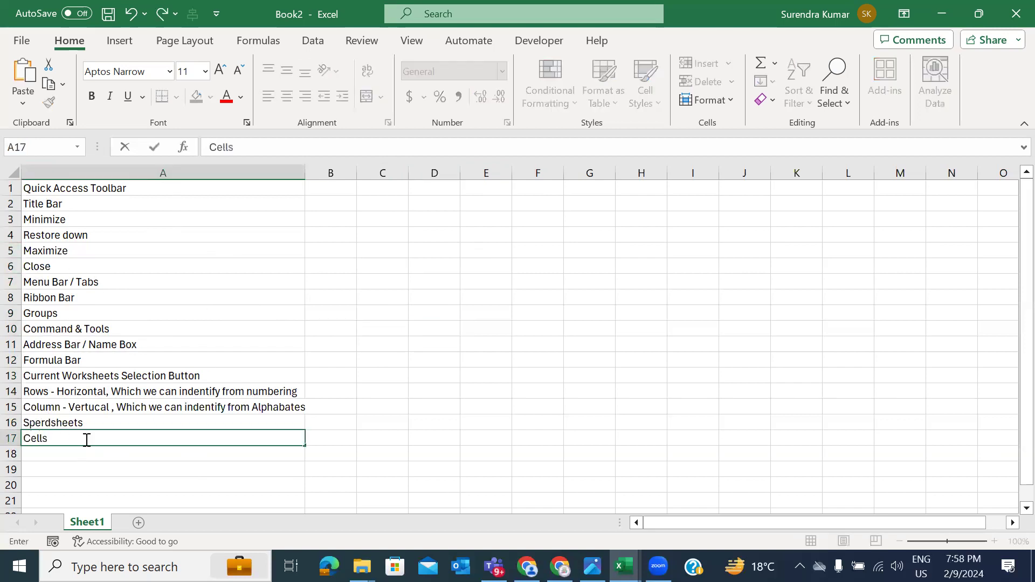
pyautogui.press('Return')
# Step: Select individual cells D9, G9, I12, E8, H9, E6, then a large block, to illustrate cells
pyautogui.scroll(-1, 83, 437)
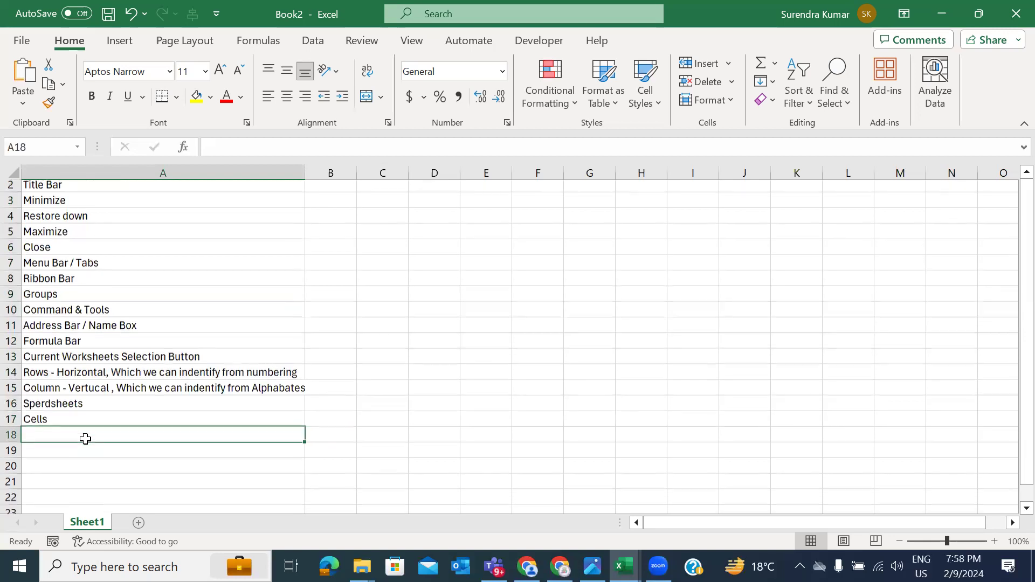
pyautogui.click(453, 291)
pyautogui.click(601, 301)
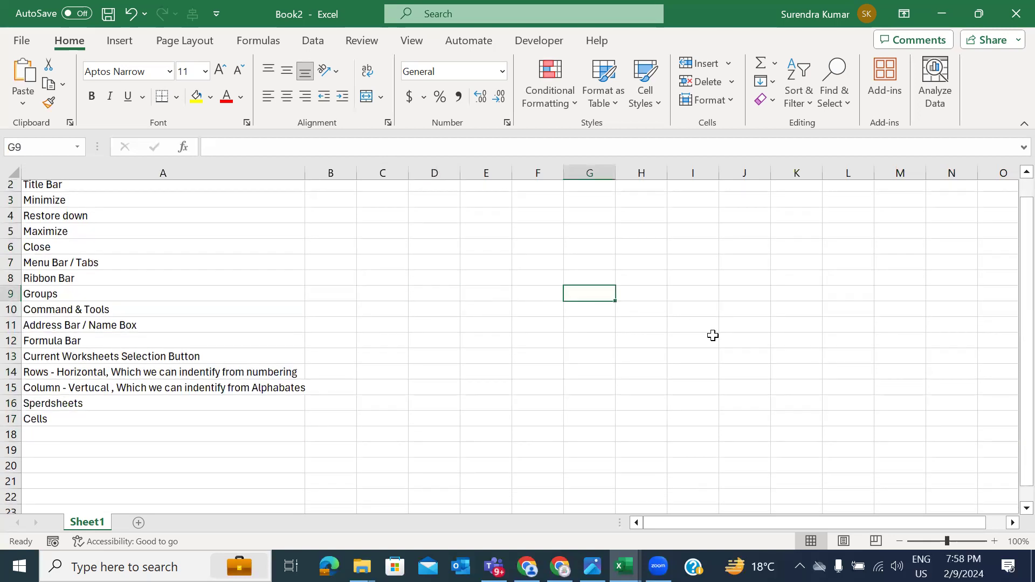
pyautogui.click(711, 336)
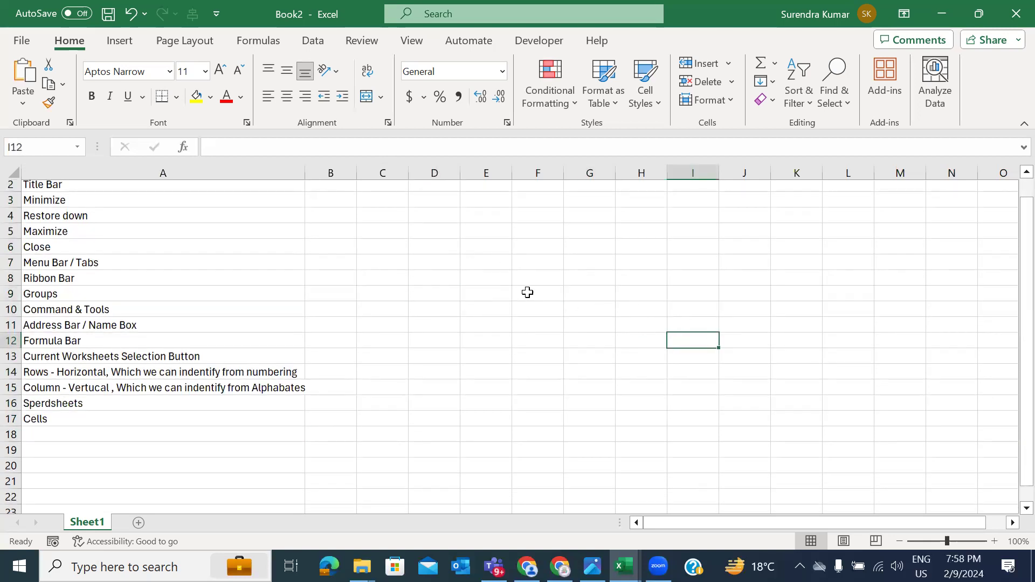
pyautogui.click(473, 282)
pyautogui.click(642, 289)
pyautogui.click(509, 244)
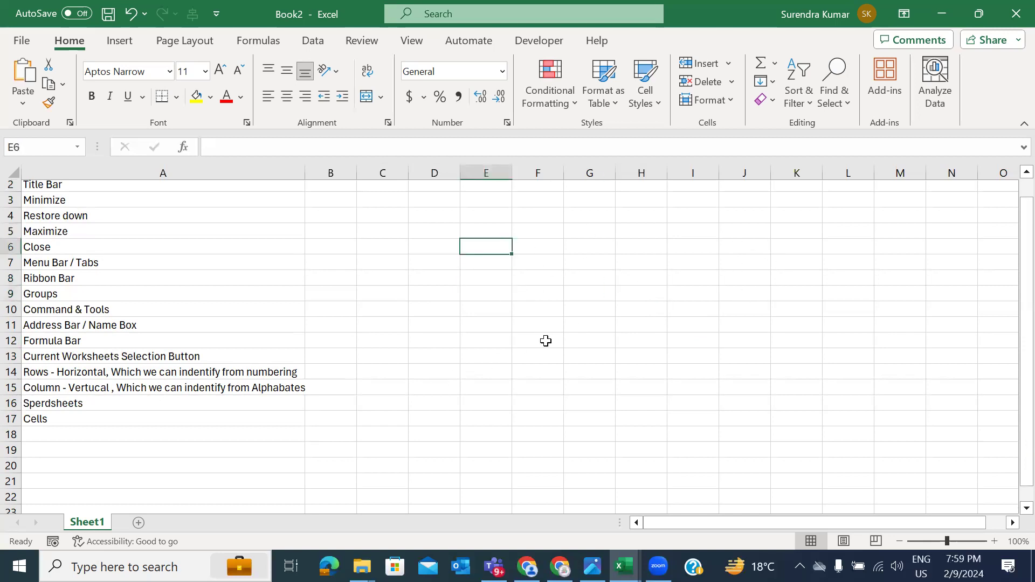
pyautogui.click(81, 403)
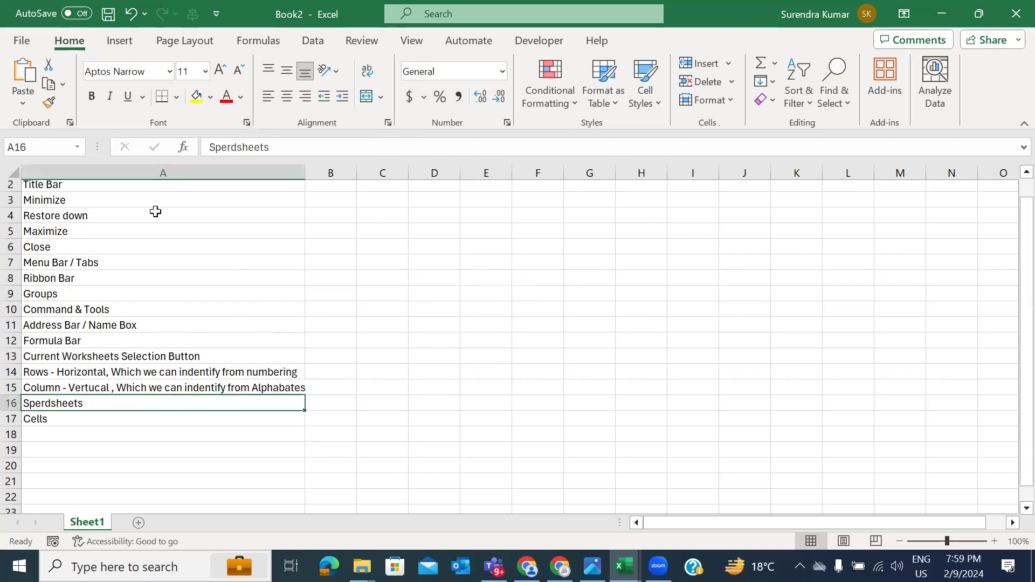
pyautogui.scroll(1, 155, 210)
pyautogui.moveTo(128, 194); pyautogui.dragTo(982, 439)
pyautogui.click(312, 341)
pyautogui.scroll(1, 202, 333)
# Step: Enter Range in A18 and select C1:F9 as an example range
pyautogui.click(111, 452)
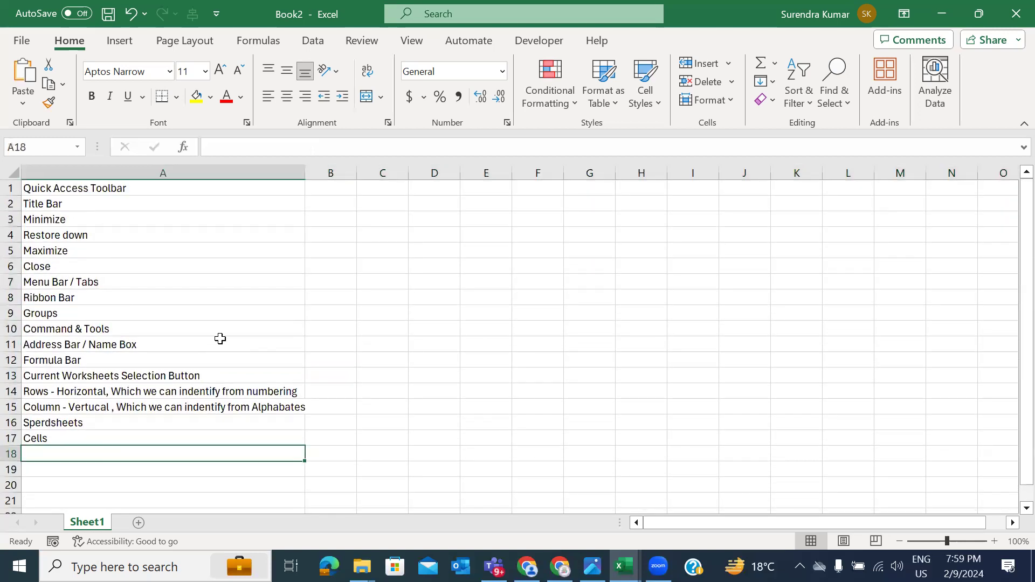
pyautogui.write('Range')
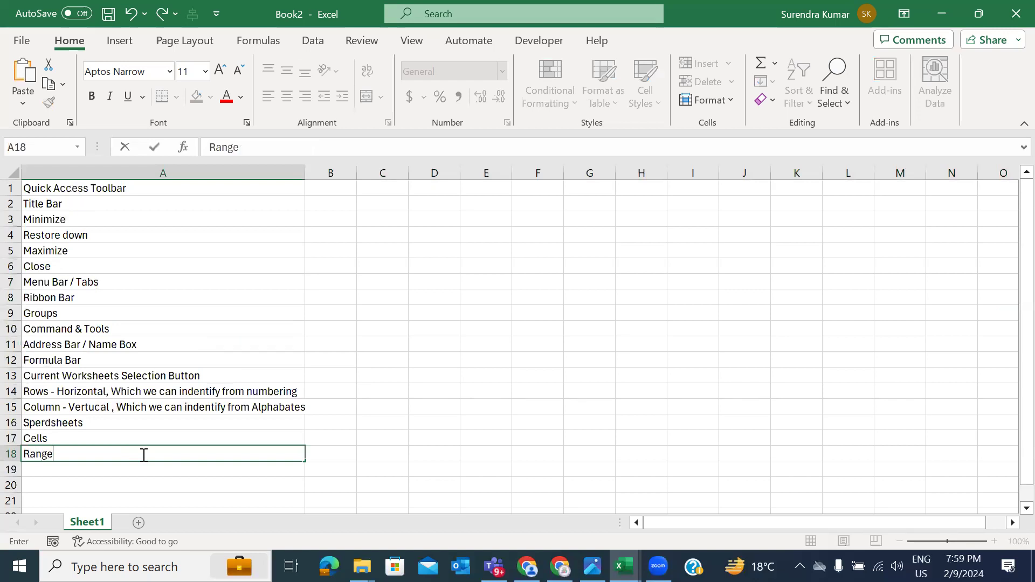
pyautogui.press('Return')
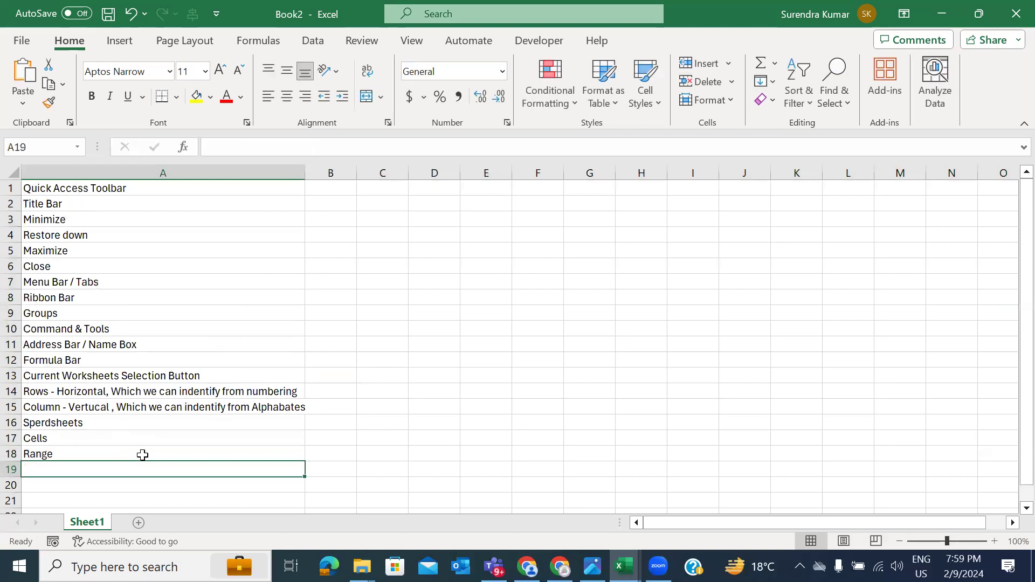
pyautogui.moveTo(388, 185); pyautogui.dragTo(547, 314)
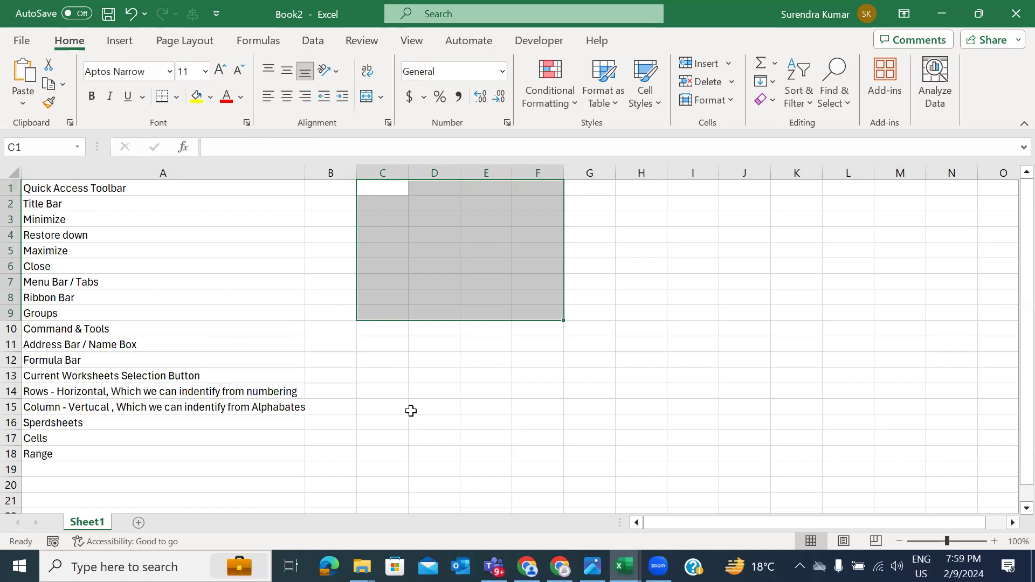
# Step: Enter the reference C1:F9 in D18, correcting the lowercase f to F
pyautogui.click(208, 454)
pyautogui.press('Right')
pyautogui.press('Right')
pyautogui.press('Right')
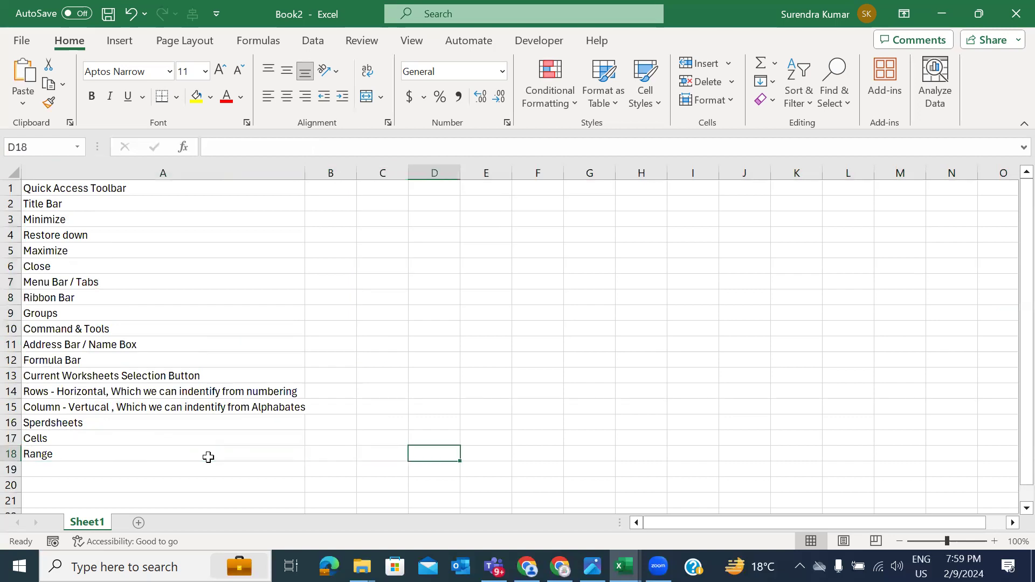
pyautogui.write('C1:f')
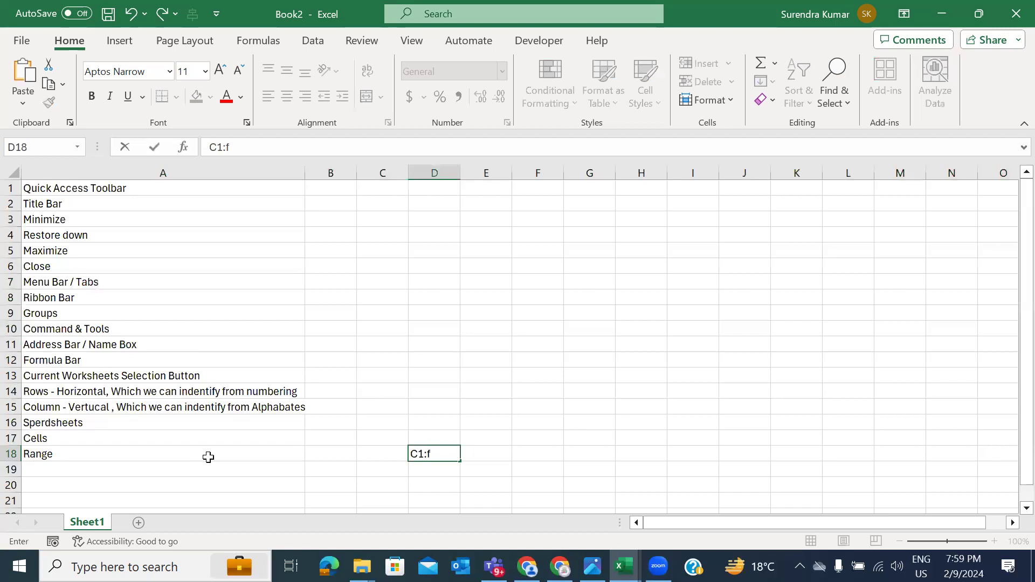
pyautogui.write('9')
pyautogui.press('Return')
pyautogui.press('Up')
pyautogui.press('F2')
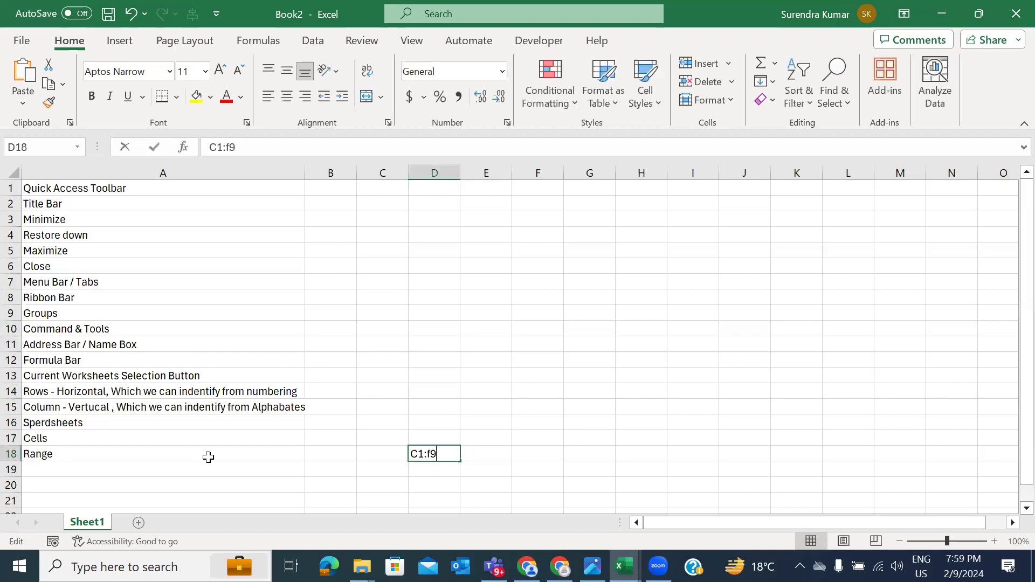
pyautogui.press('Left')
pyautogui.press('BackSpace')
pyautogui.write('F')
pyautogui.press('Return')
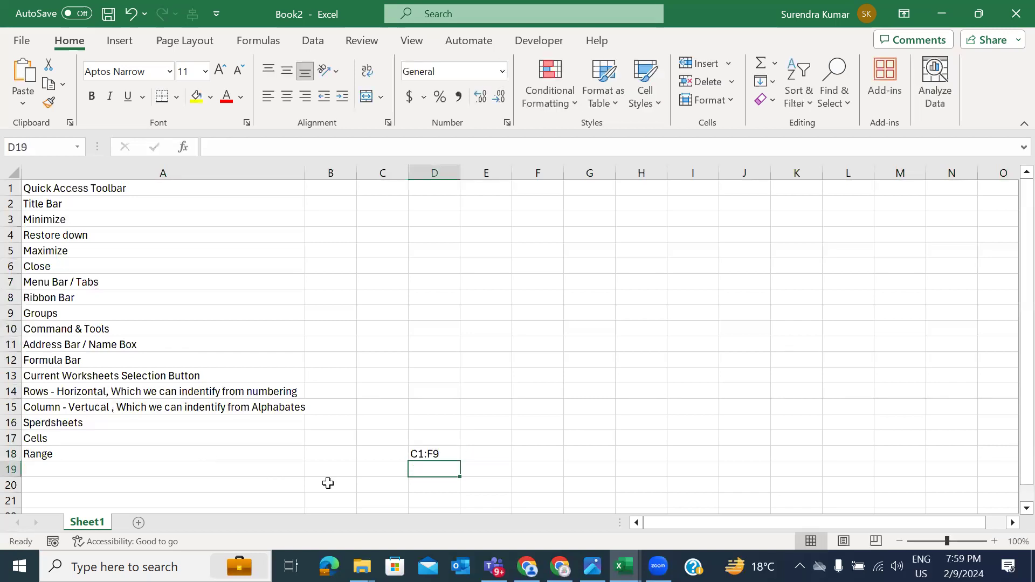
# Step: Label the reference with 'Range' in E18
pyautogui.click(465, 452)
pyautogui.write('Range')
pyautogui.press('Return')
pyautogui.press('Left')
pyautogui.press('Left')
pyautogui.press('Left')
pyautogui.press('Left')
pyautogui.press('Up')
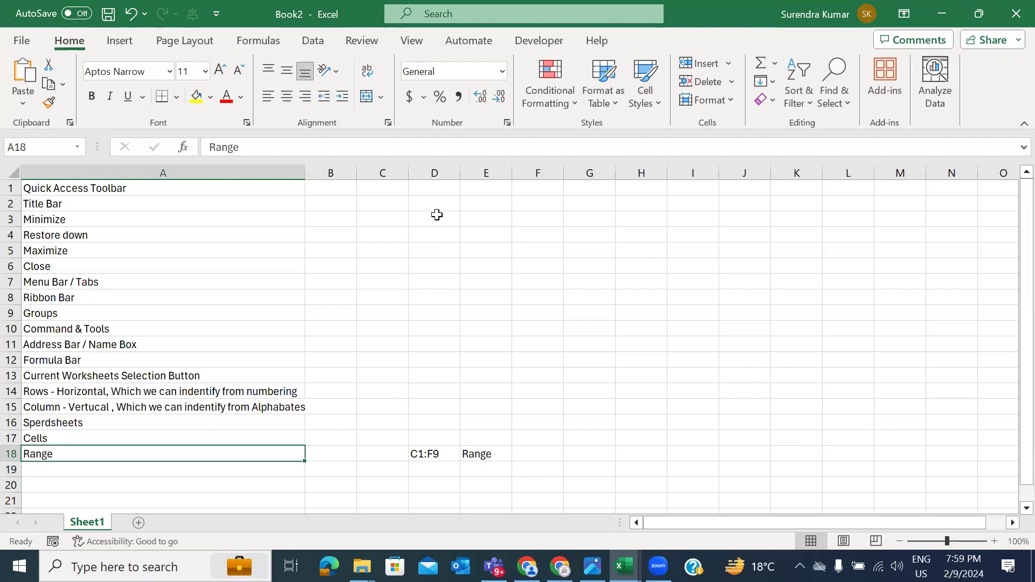
# Step: Select block D3:H12 as another range example, then return to cell A19
pyautogui.moveTo(437, 215); pyautogui.dragTo(635, 353)
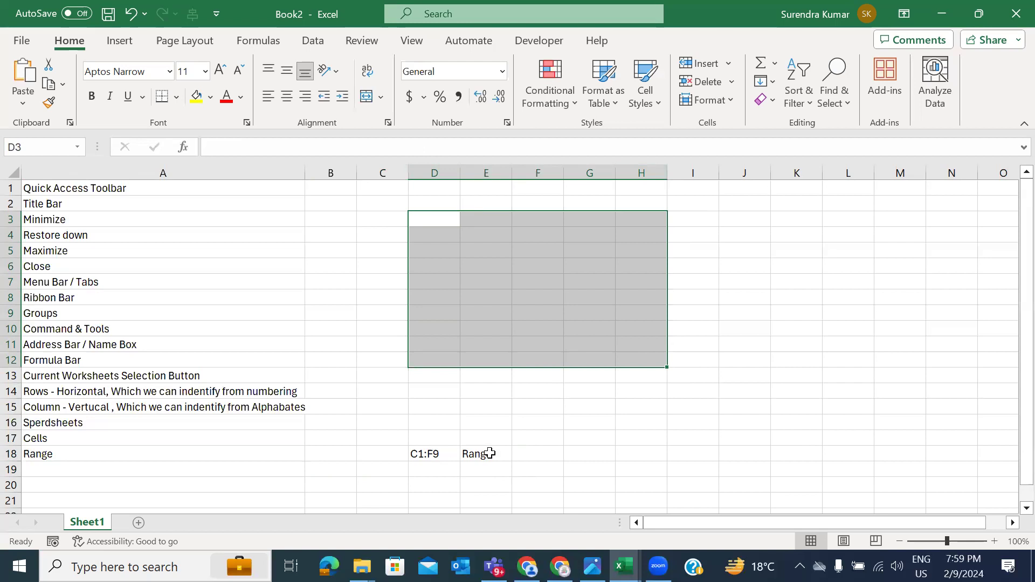
pyautogui.scroll(-1, 489, 453)
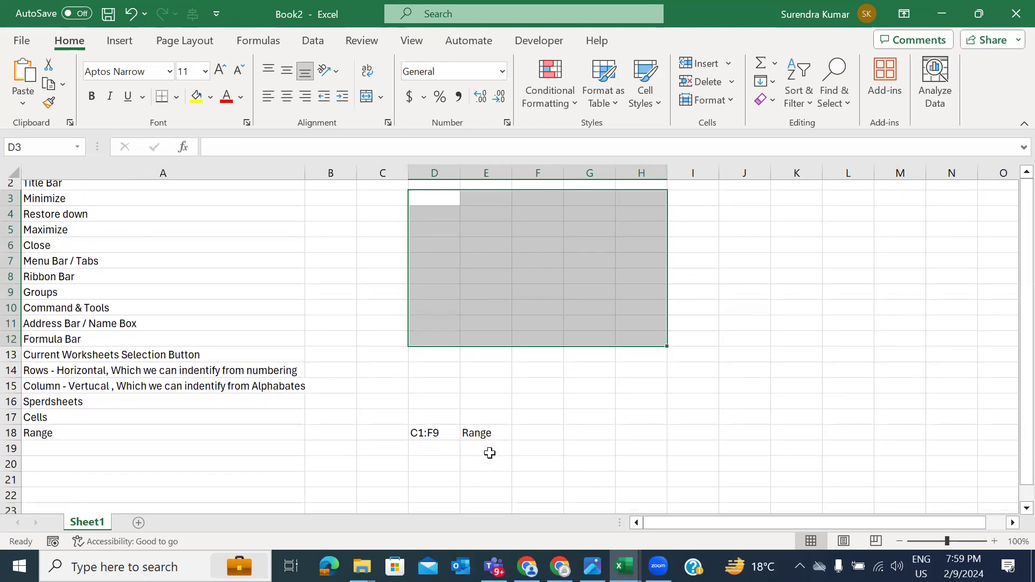
pyautogui.click(146, 439)
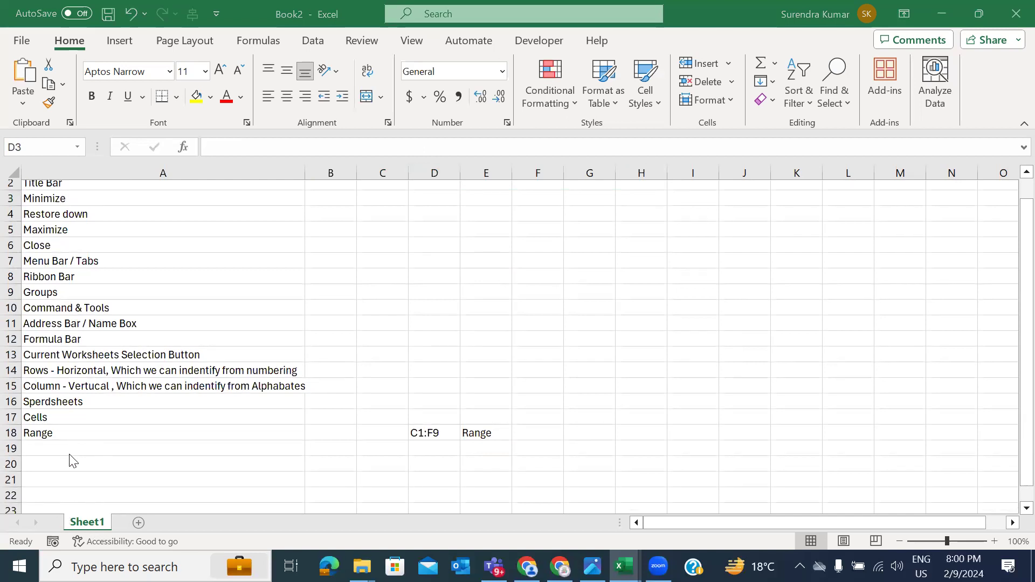
pyautogui.click(68, 453)
pyautogui.click(68, 452)
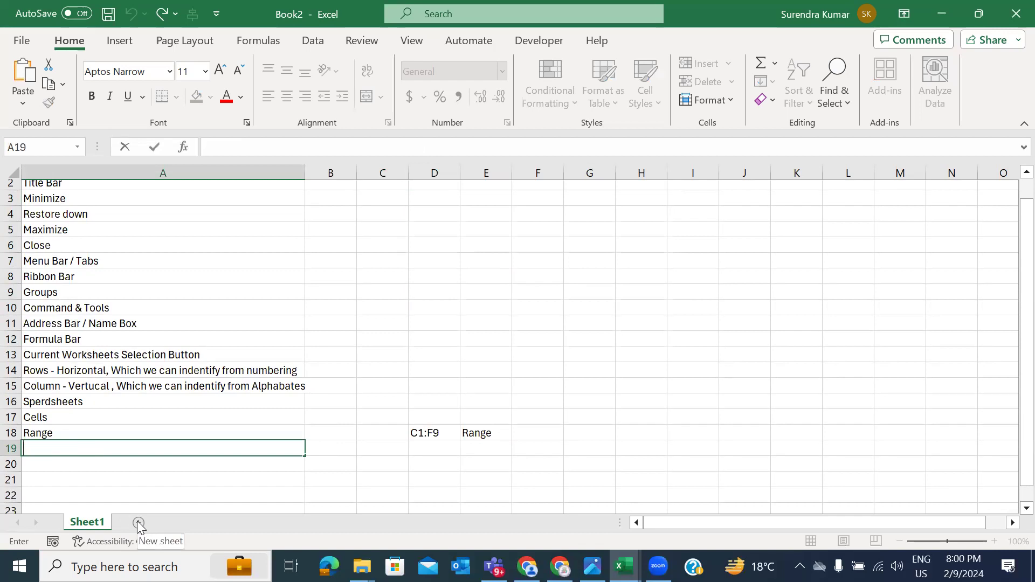
# Step: Enter 'Sheets' in A19 and 'Add New Sheets' in A20
pyautogui.click(132, 481)
pyautogui.click(109, 441)
pyautogui.write('Sheee')
pyautogui.press('BackSpace')
pyautogui.write('ts')
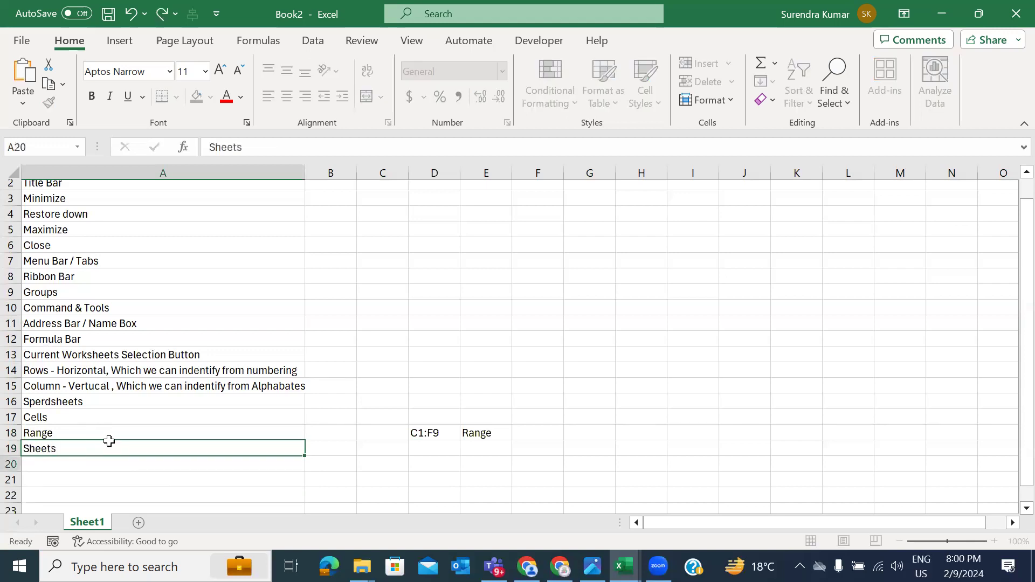
pyautogui.press('Return')
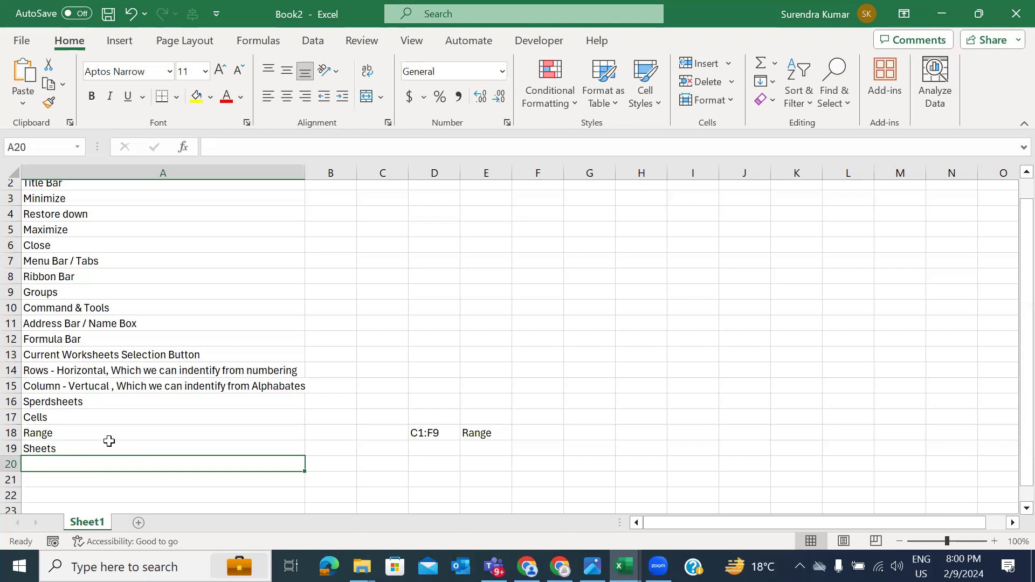
pyautogui.write('Add Be')
pyautogui.press('BackSpace')
pyautogui.press('BackSpace')
pyautogui.write('BNew')
pyautogui.press('BackSpace')
pyautogui.press('BackSpace')
pyautogui.press('BackSpace')
pyautogui.press('BackSpace')
pyautogui.write('New Sheets')
pyautogui.press('Return')
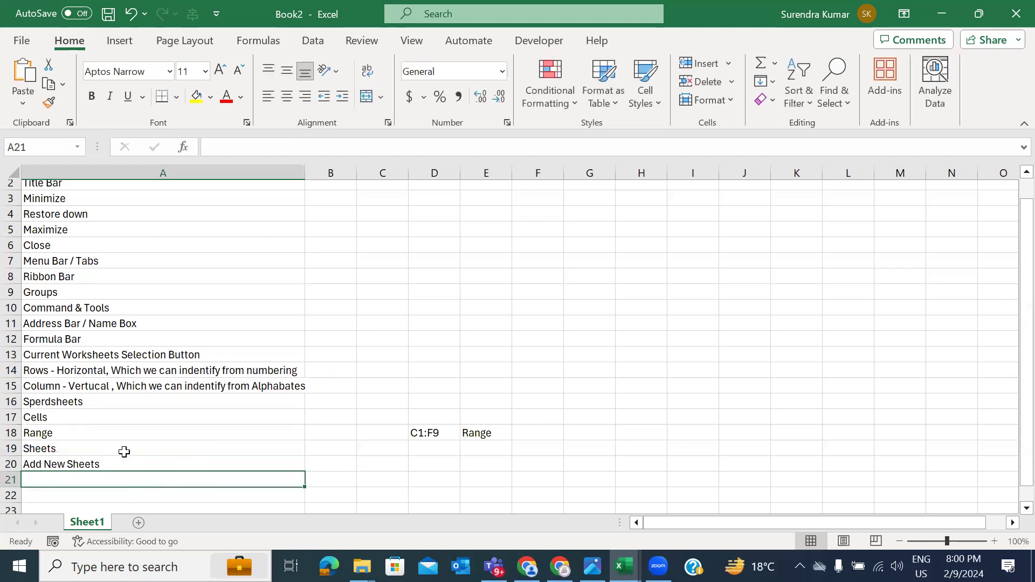
# Step: Add 'Horizontal Scroll Bar' in A21 and 'Vertical Scrollbar' in A22
pyautogui.scroll(-1, 143, 441)
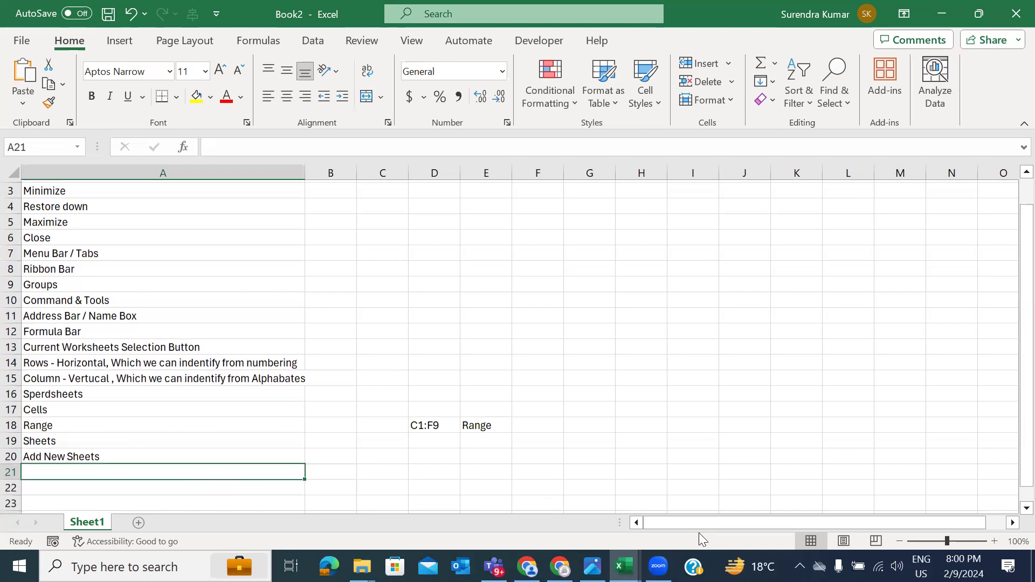
pyautogui.moveTo(705, 521); pyautogui.dragTo(670, 529)
pyautogui.write('Horizon')
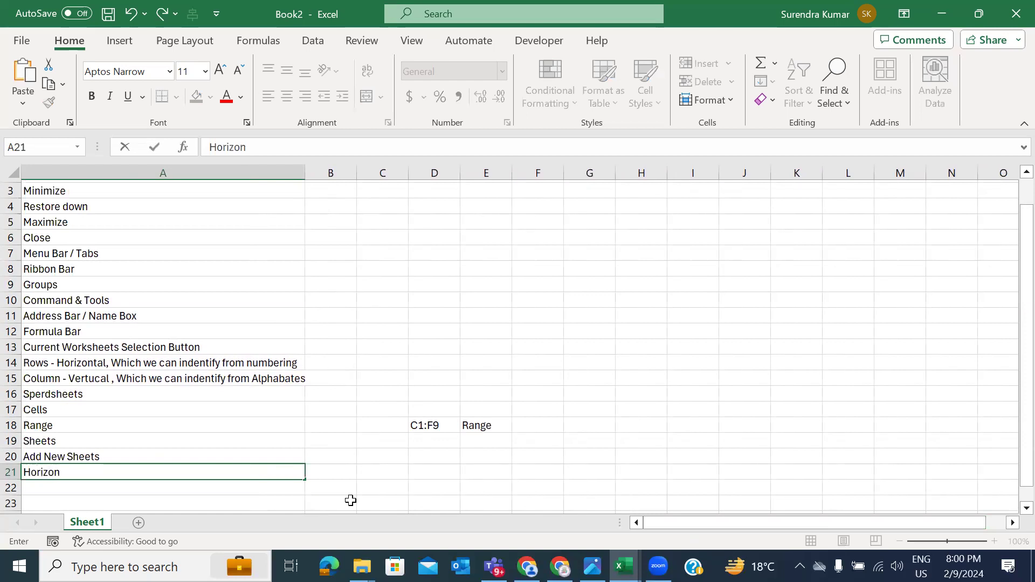
pyautogui.write('tal Scroll Bar')
pyautogui.press('Return')
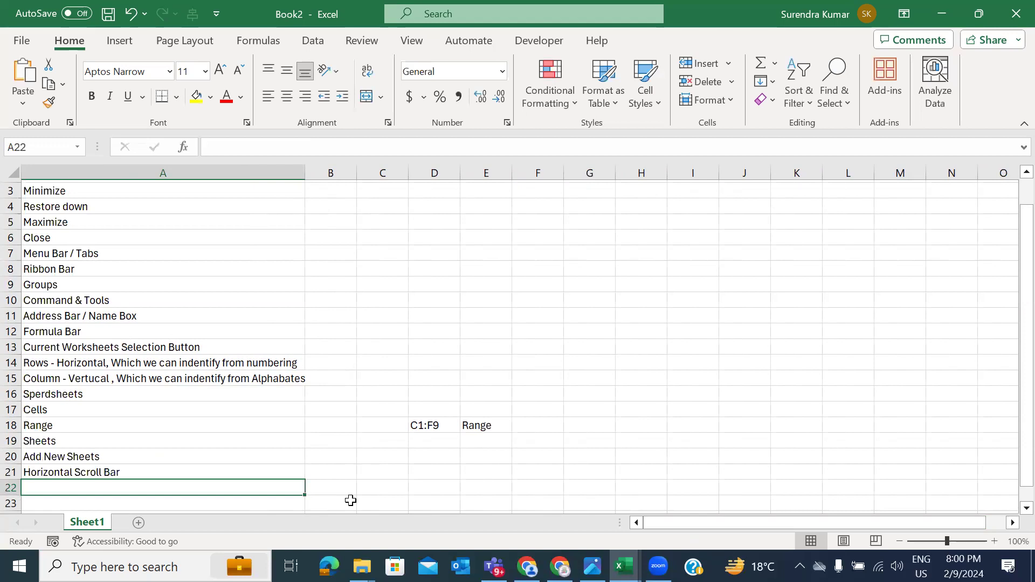
pyautogui.moveTo(1014, 299)
pyautogui.mouseDown()
pyautogui.moveTo(1013, 358)
pyautogui.moveTo(1011, 204)
pyautogui.moveTo(1010, 340)
pyautogui.moveTo(1010, 240)
pyautogui.moveTo(1011, 319)
pyautogui.mouseUp()
pyautogui.write('Vertical Scrollbar')
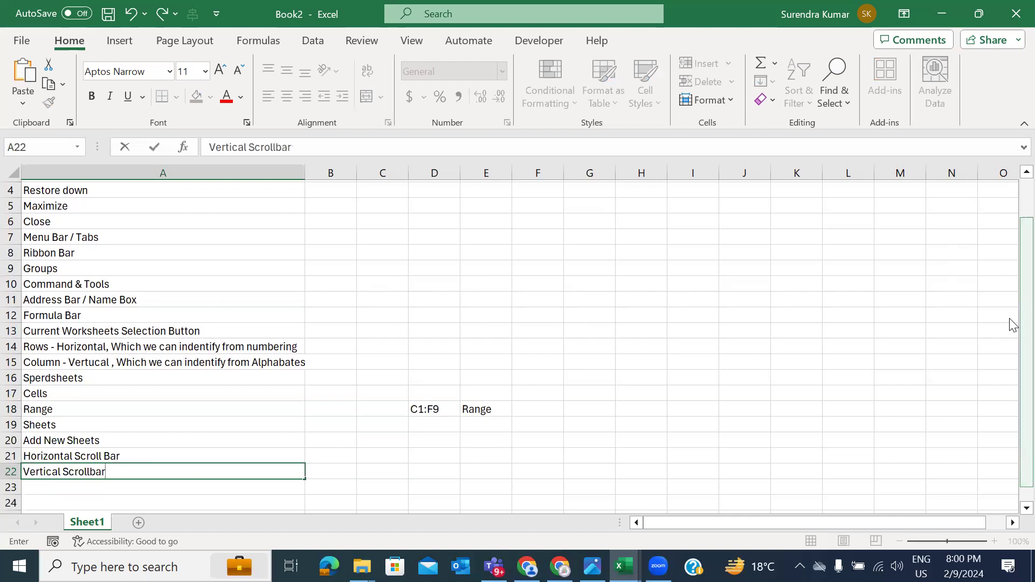
pyautogui.press('Return')
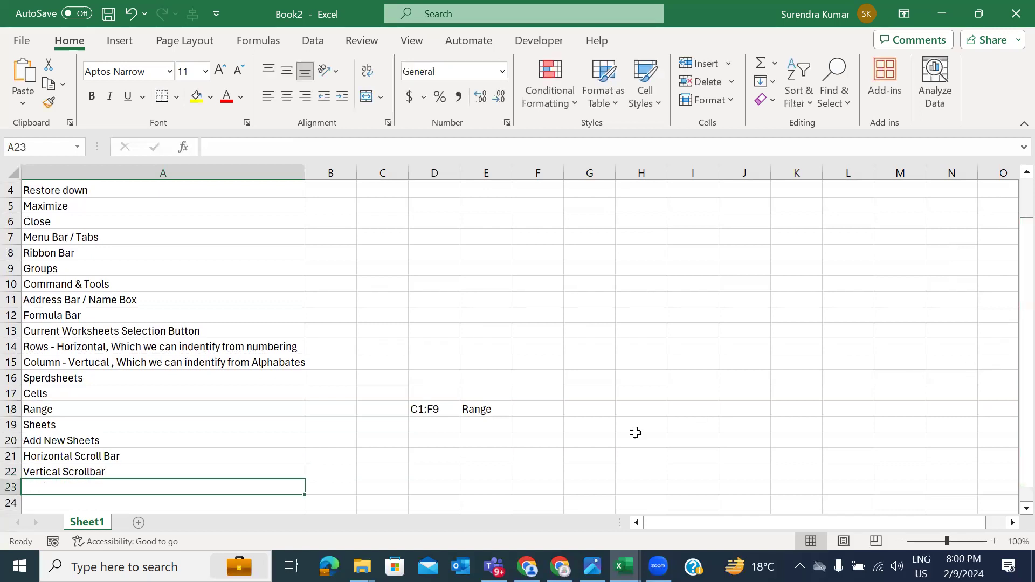
# Step: Enter 'Status Bar' in cell A23
pyautogui.scroll(-2, 224, 451)
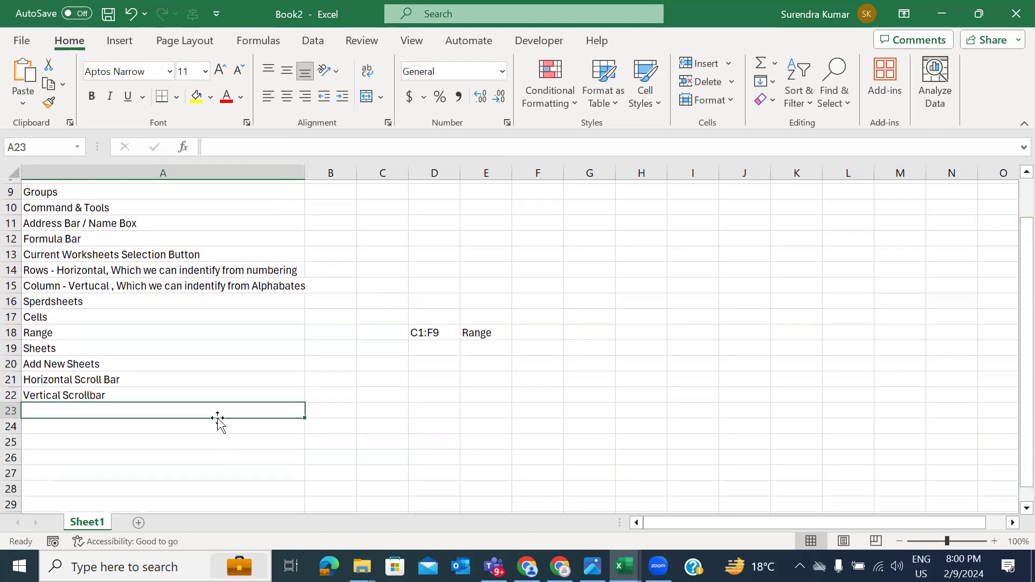
pyautogui.click(138, 426)
pyautogui.click(136, 409)
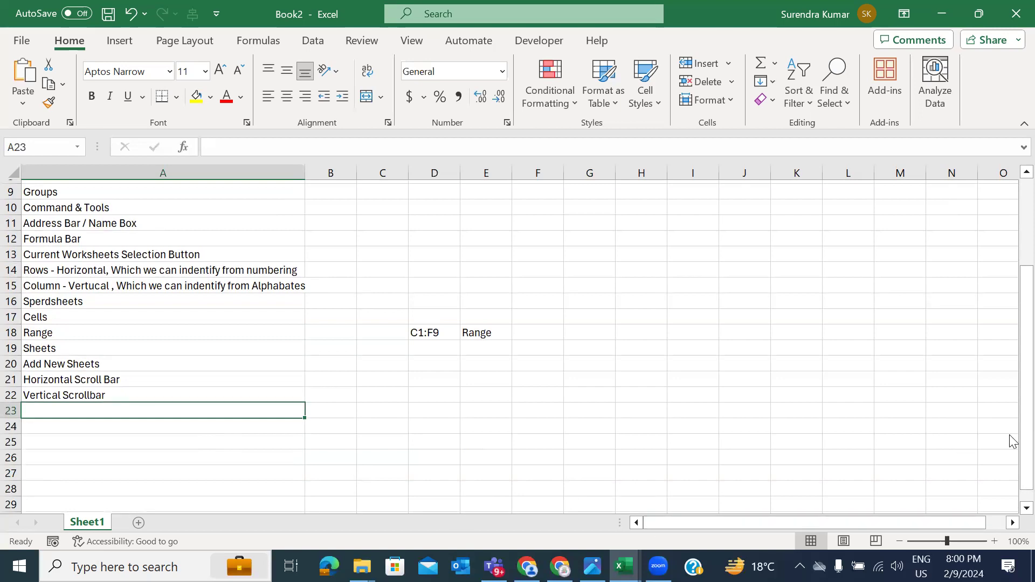
pyautogui.scroll(-1, 888, 526)
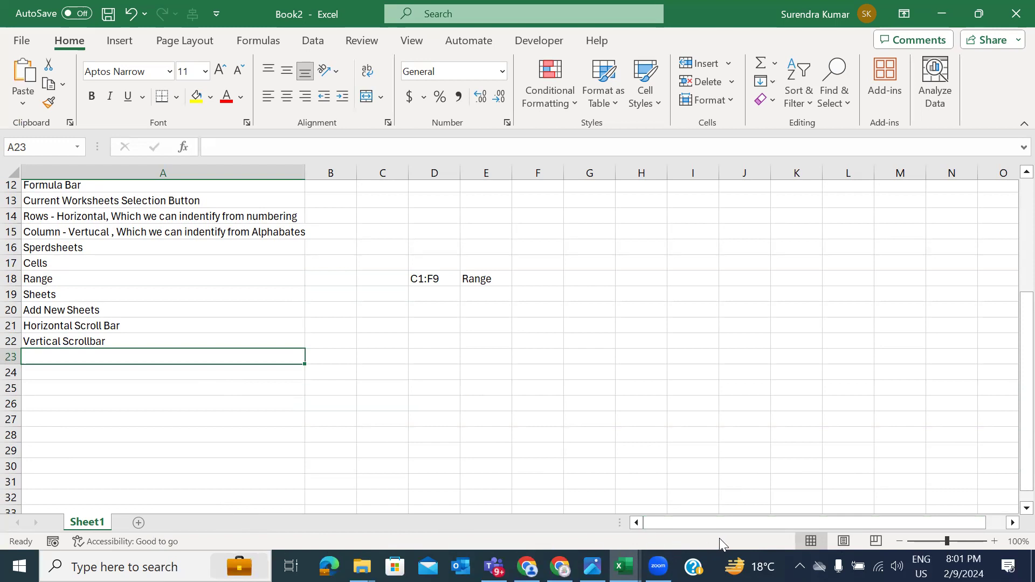
pyautogui.write('Status Bar')
pyautogui.press('Return')
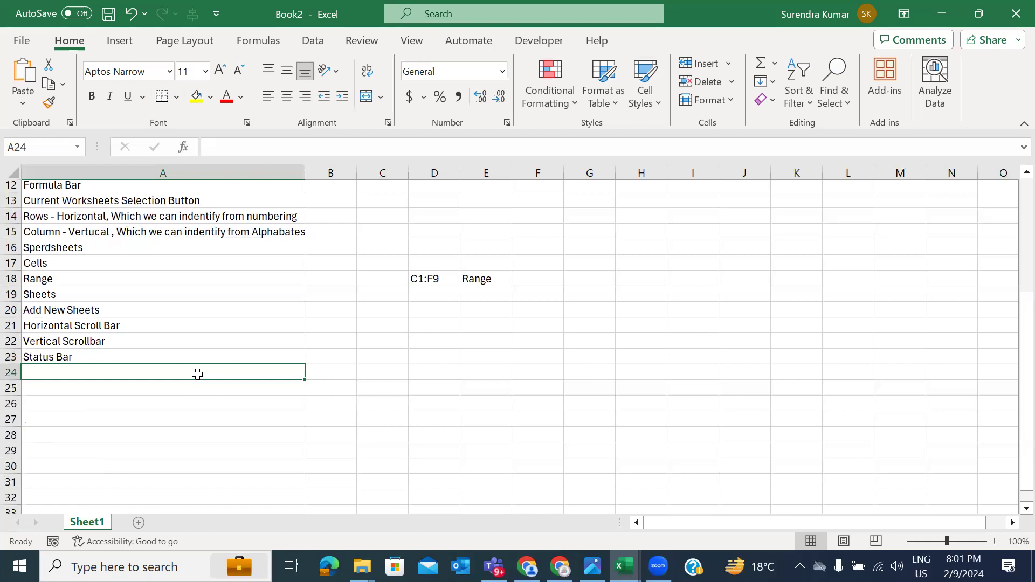
# Step: Turn on Numerical Count, Minimum and Maximum readouts in the status bar
pyautogui.moveTo(95, 232); pyautogui.dragTo(90, 365)
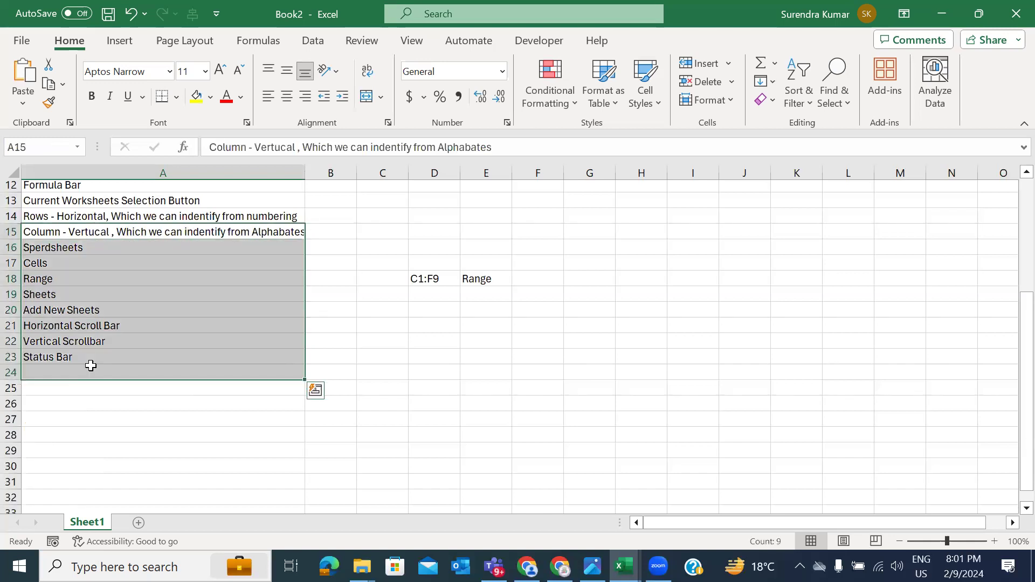
pyautogui.rightClick(569, 538)
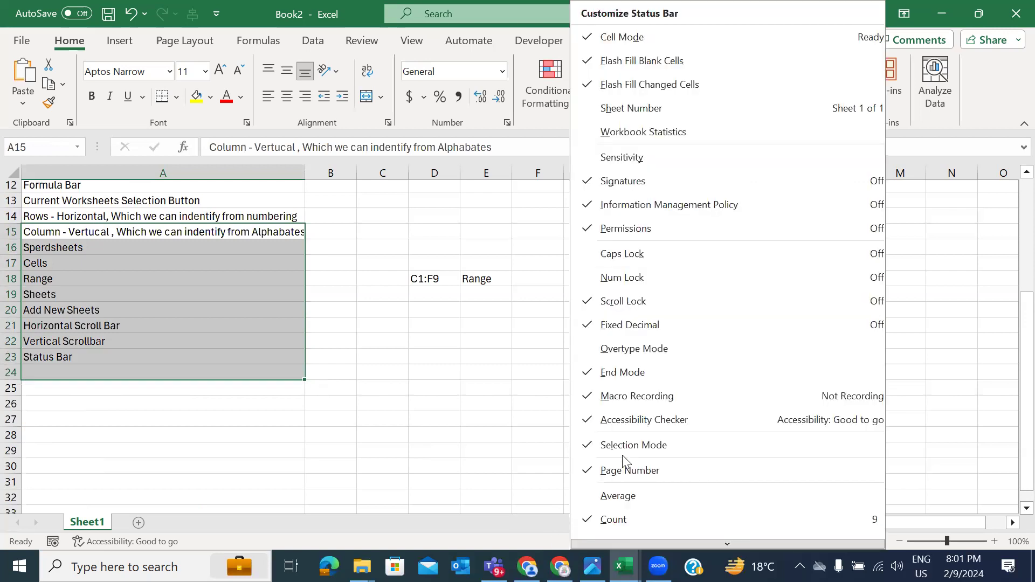
pyautogui.scroll(-3, 603, 492)
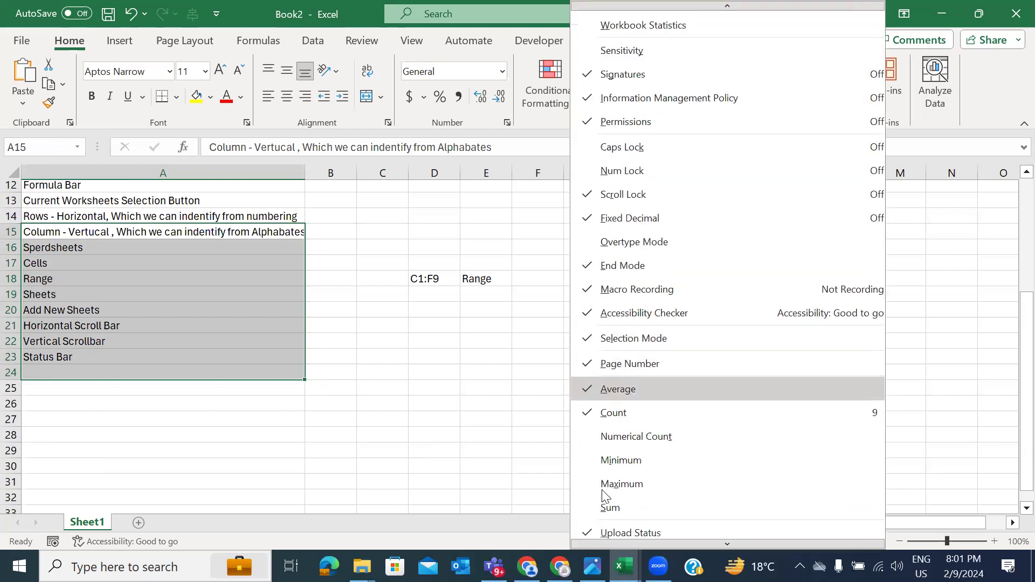
pyautogui.click(596, 430)
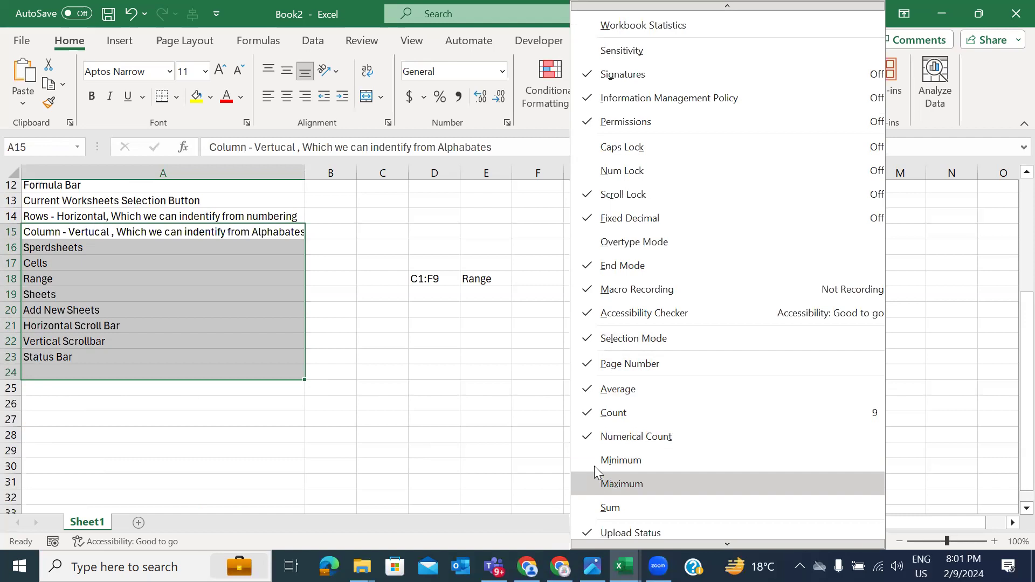
pyautogui.click(592, 461)
pyautogui.click(594, 483)
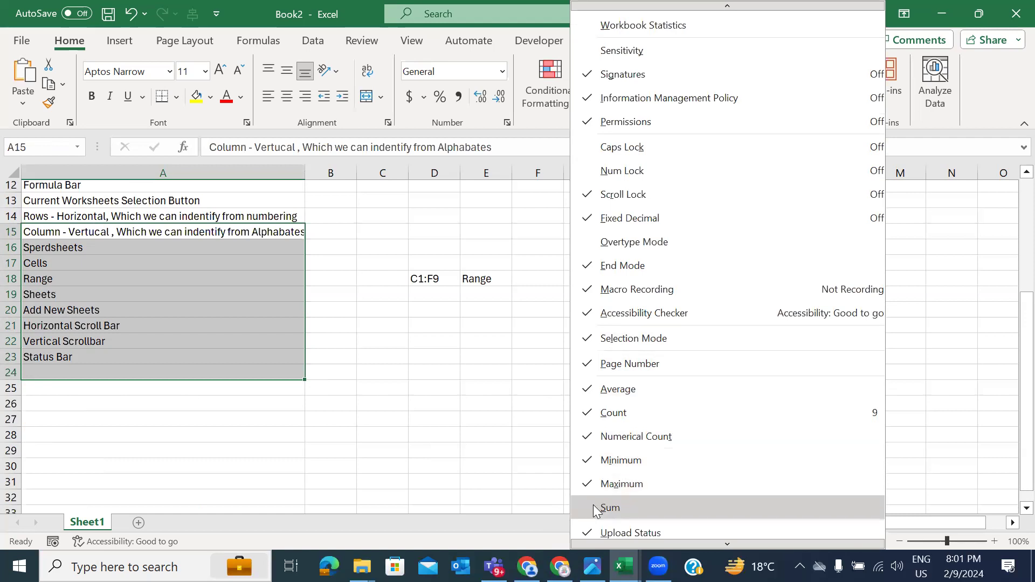
pyautogui.click(516, 465)
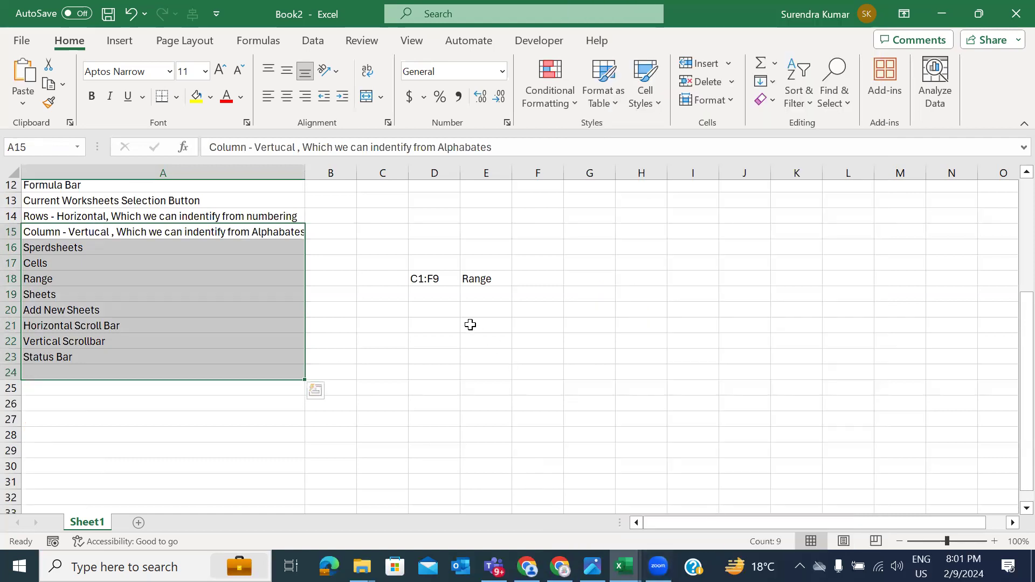
# Step: Undo and redo the column H edits, clear H13:H17, then test the zoom slider
pyautogui.click(628, 205)
pyautogui.hotkey('ctrl', 'z')
pyautogui.hotkey('ctrl', 'z')
pyautogui.hotkey('ctrl', 'z')
pyautogui.hotkey('ctrl', 'z')
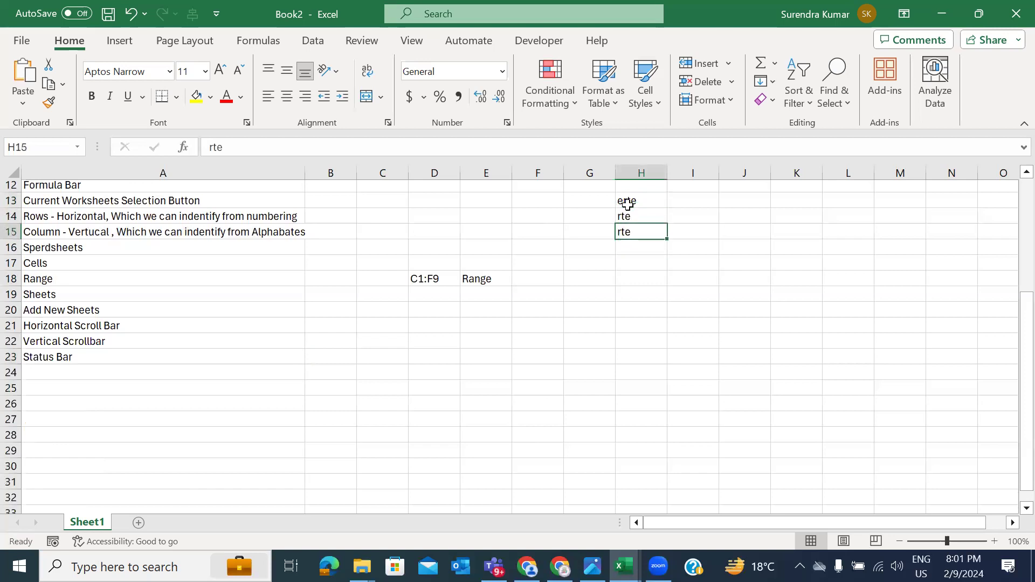
pyautogui.hotkey('ctrl', 'y')
pyautogui.hotkey('ctrl', 'y')
pyautogui.hotkey('ctrl', 'y')
pyautogui.hotkey('ctrl', 'y')
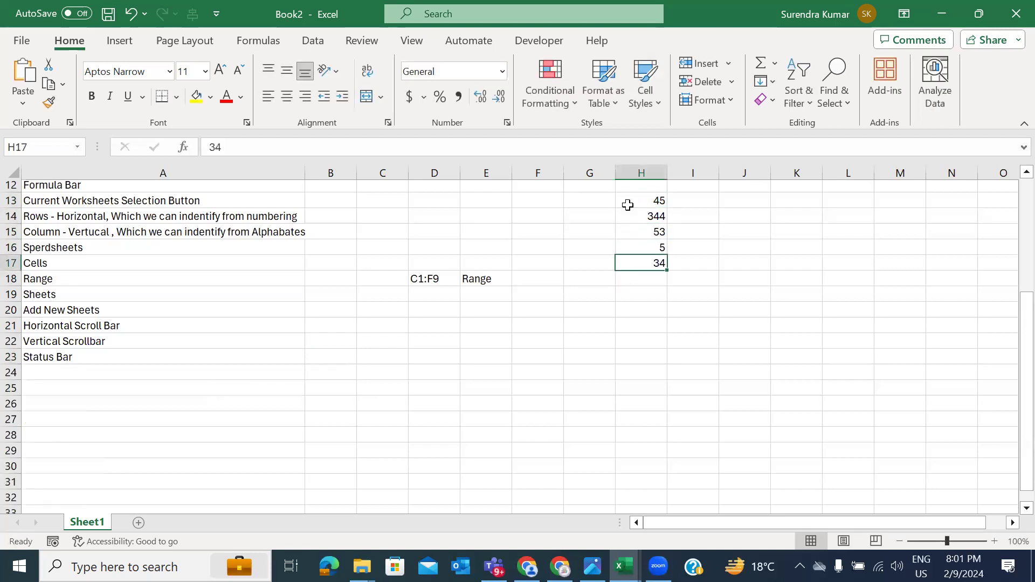
pyautogui.hotkey('shift', 'Up')
pyautogui.hotkey('shift', 'Up')
pyautogui.hotkey('shift', 'Up')
pyautogui.hotkey('shift', 'Up')
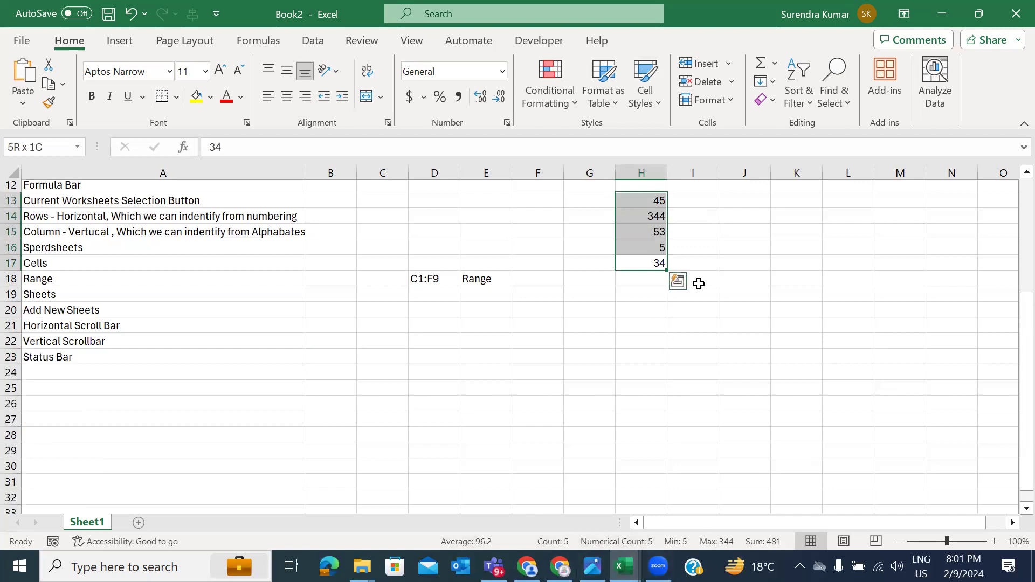
pyautogui.press('Delete')
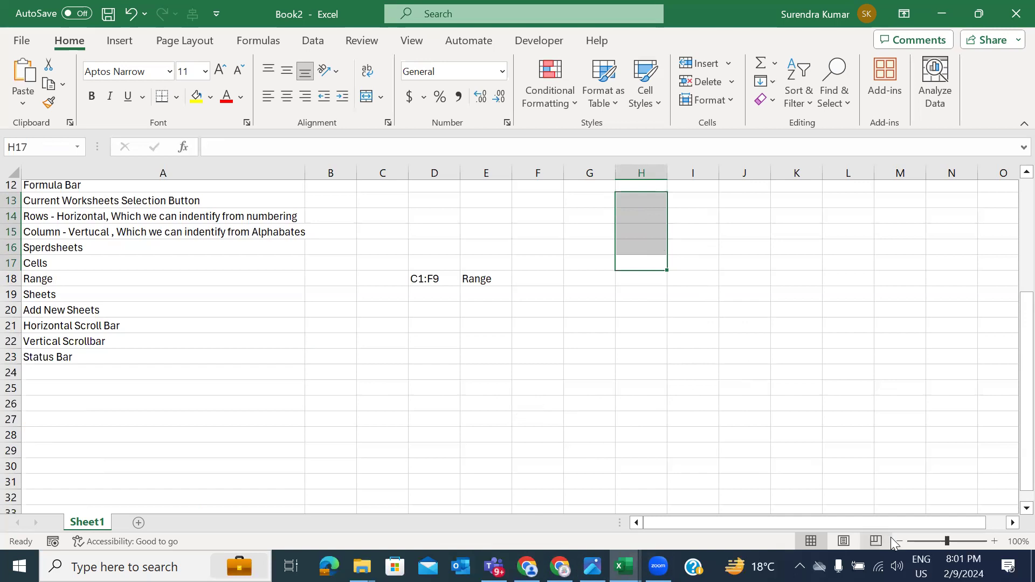
pyautogui.moveTo(953, 540)
pyautogui.mouseDown()
pyautogui.moveTo(970, 541)
pyautogui.moveTo(937, 541)
pyautogui.moveTo(947, 541)
pyautogui.mouseUp()
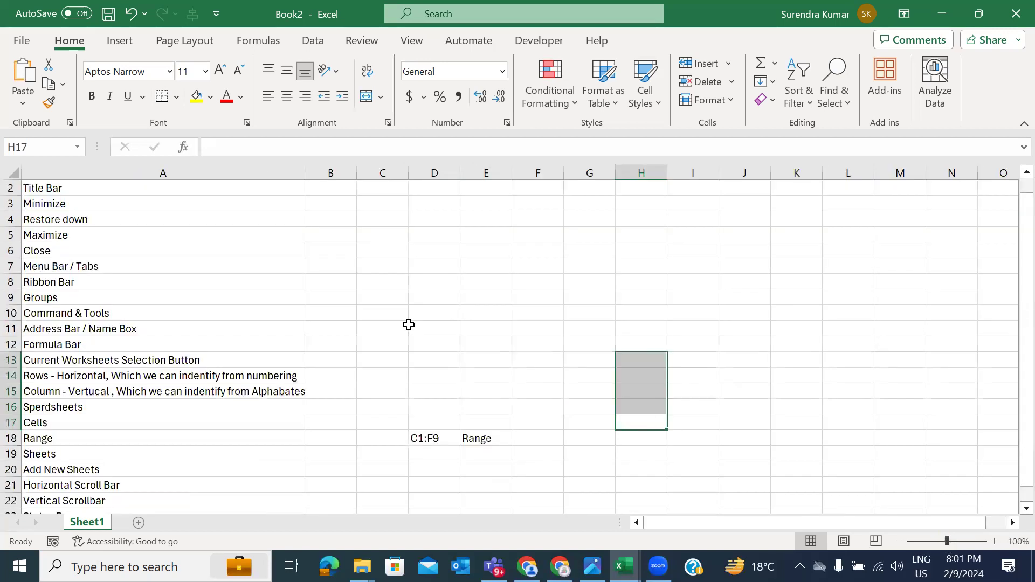
# Step: Type 'Zoom In & Zoom Out' in A22, then undo it to restore Vertical Scrollbar
pyautogui.scroll(-2, 262, 394)
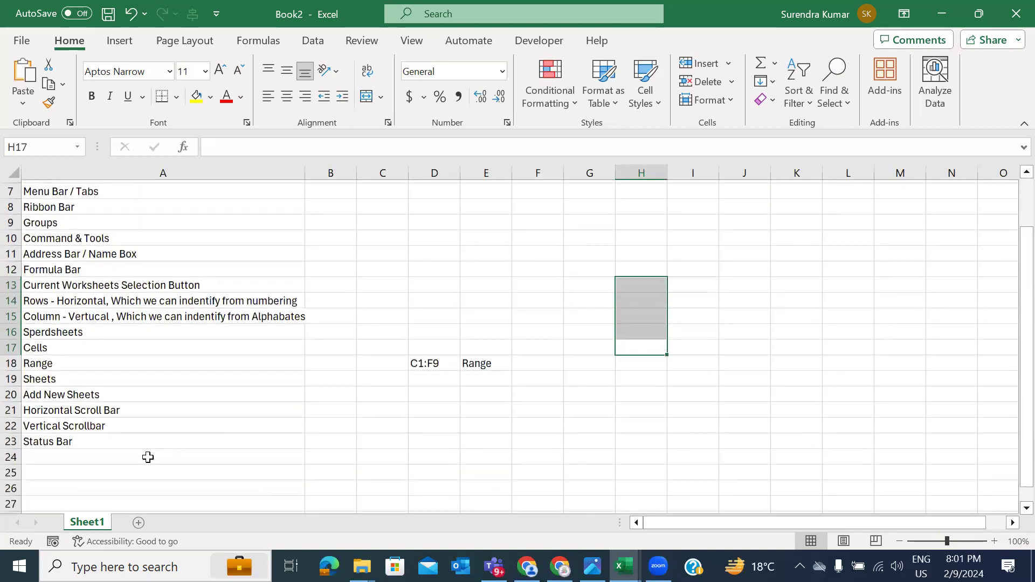
pyautogui.click(141, 459)
pyautogui.write('Soo')
pyautogui.press('BackSpace')
pyautogui.press('BackSpace')
pyautogui.write('Zoom In & Zoom Out')
pyautogui.press('Return')
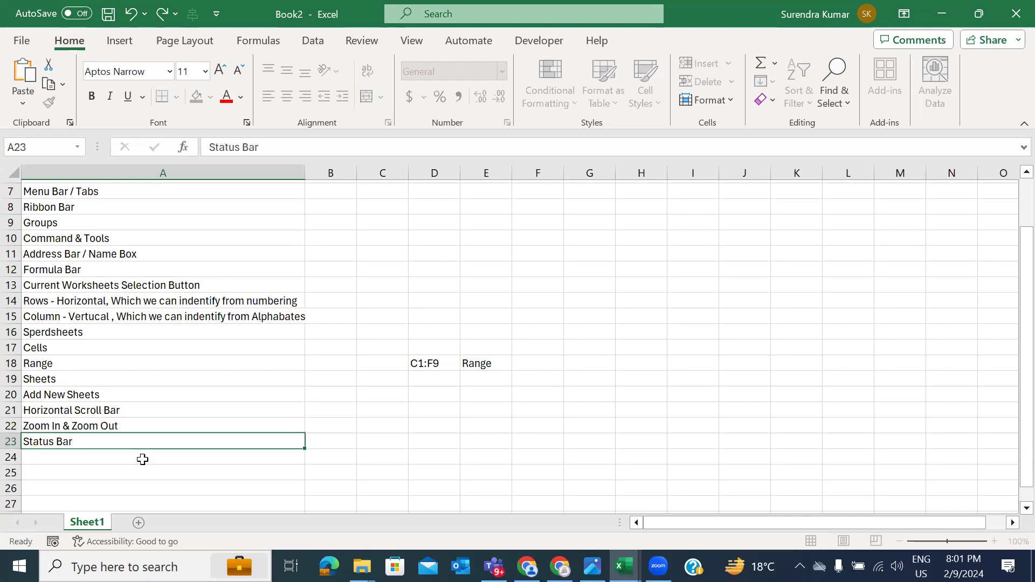
pyautogui.press('Up')
pyautogui.press('Up')
pyautogui.press('Up')
pyautogui.press('Down')
pyautogui.press('Down')
pyautogui.hotkey('ctrl', 'z')
pyautogui.press('Down')
pyautogui.press('Down')
pyautogui.hotkey('ctrl', 'z')
# Step: Enter 'Zoom IN & Zoom Out' in cell A24 below Status Bar
pyautogui.scroll(-1, 137, 423)
pyautogui.scroll(1, 137, 422)
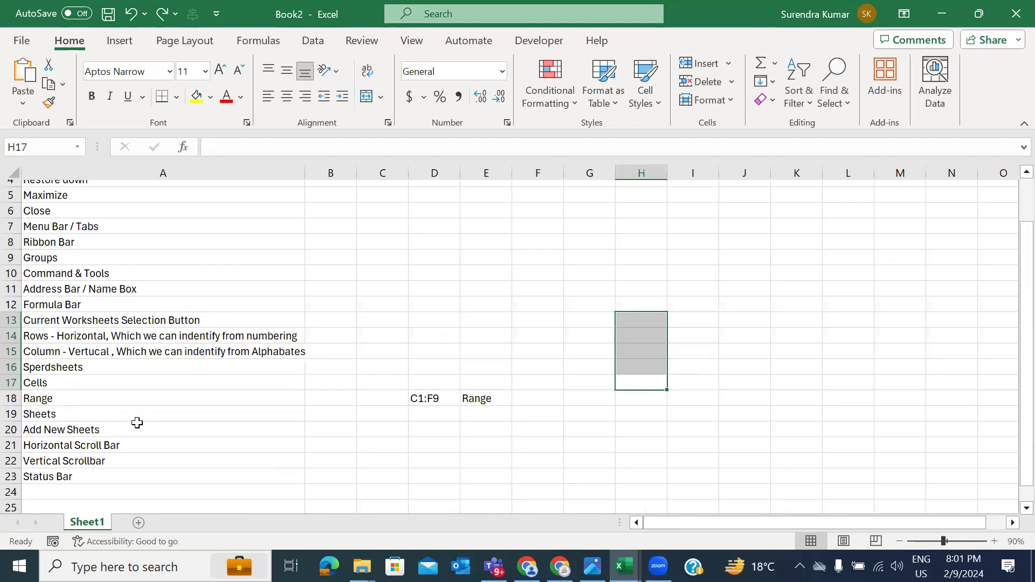
pyautogui.click(108, 491)
pyautogui.write('A')
pyautogui.press('BackSpace')
pyautogui.write('Zoom IN ')
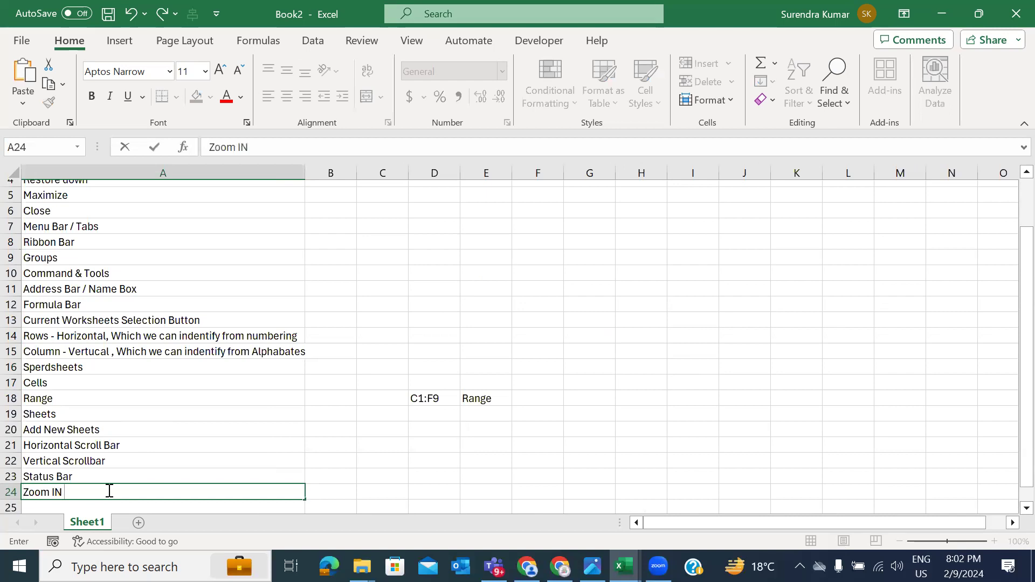
pyautogui.write('& Zoom Out')
pyautogui.press('Return')
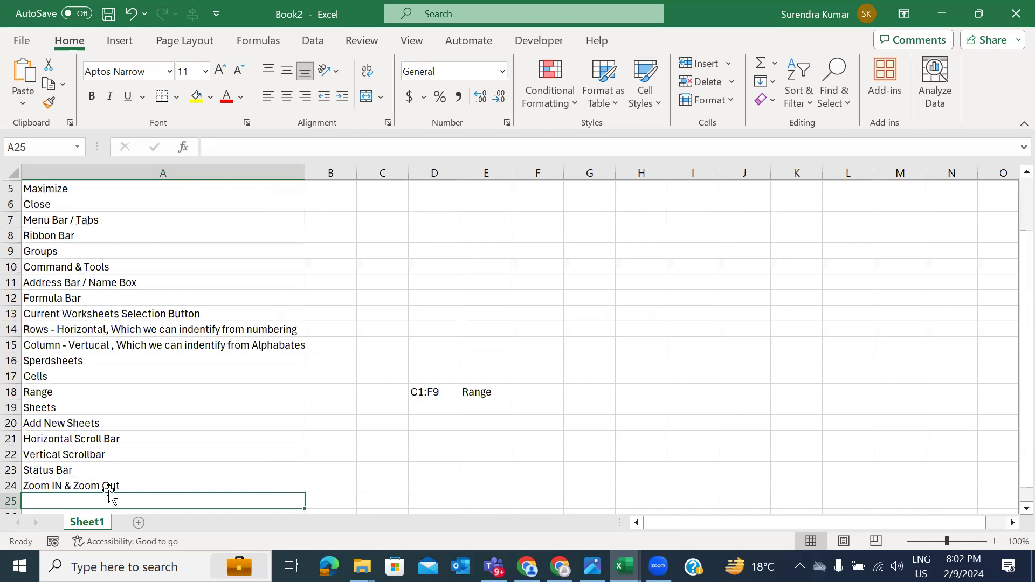
pyautogui.scroll(1, 152, 397)
pyautogui.scroll(5, 153, 397)
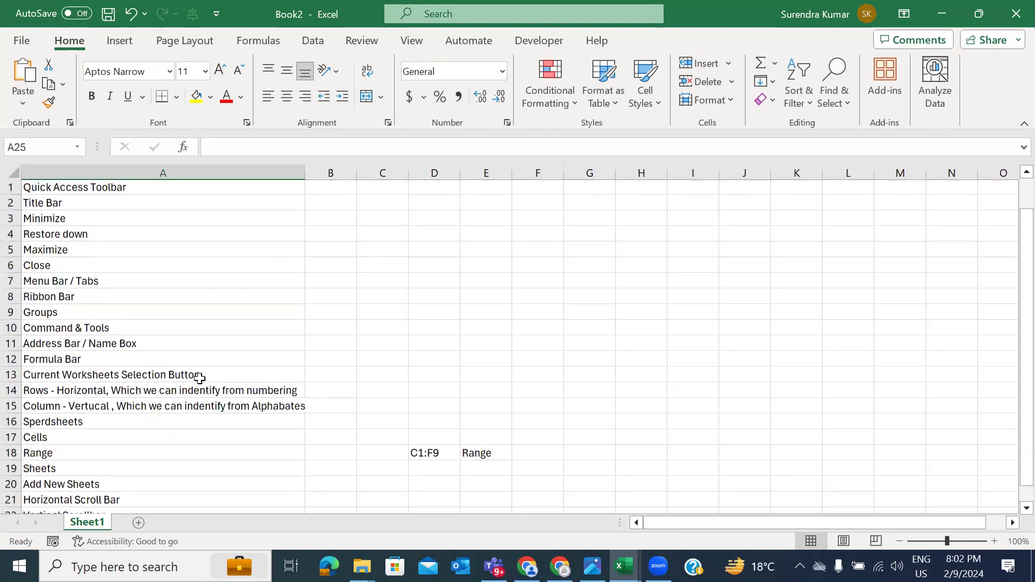
pyautogui.scroll(-1, 166, 333)
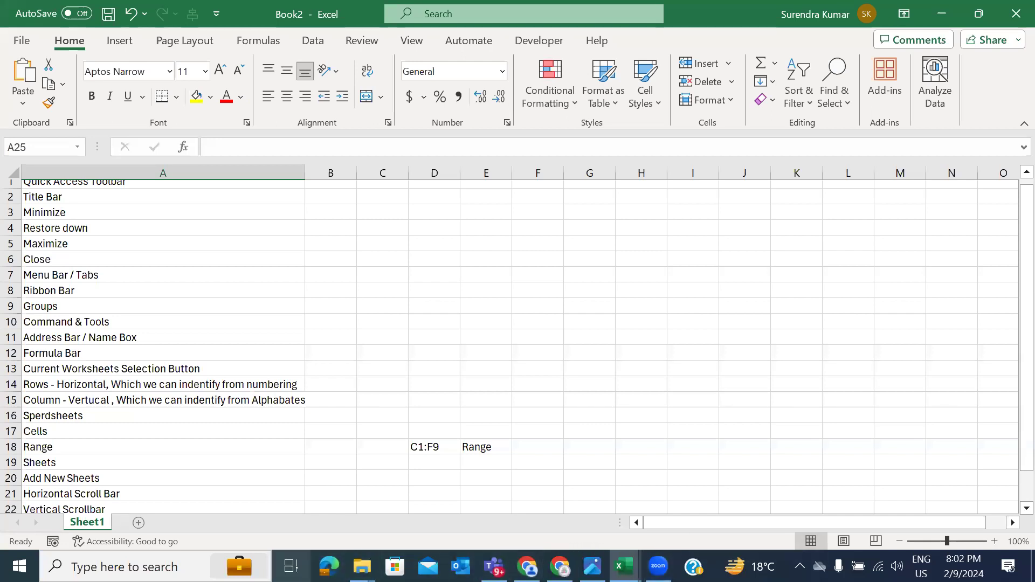
# Step: Widen column B and enter 'Workbook' in cell B1
pyautogui.moveTo(527, 566)
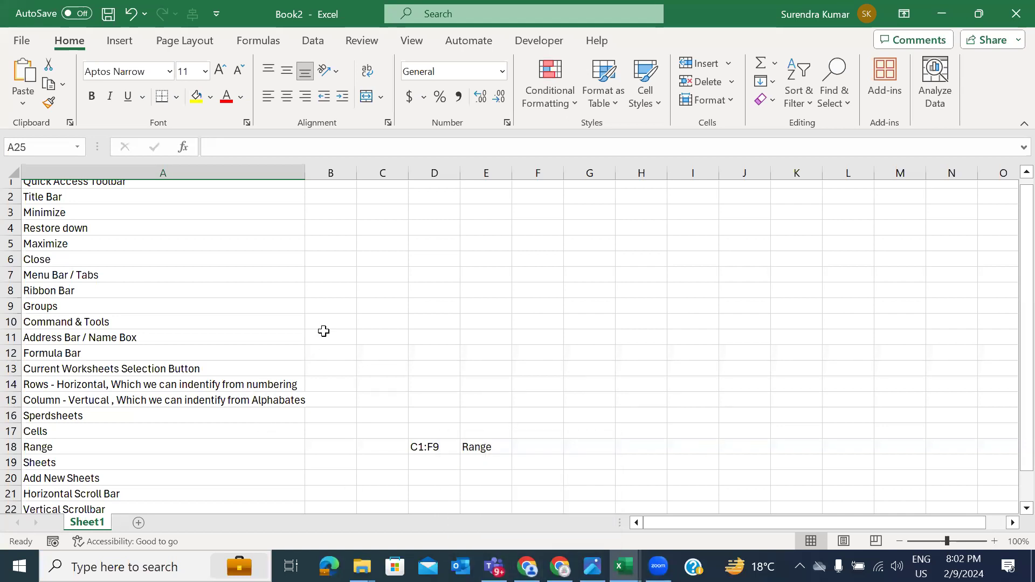
pyautogui.scroll(1, 323, 331)
pyautogui.moveTo(357, 173); pyautogui.dragTo(483, 172)
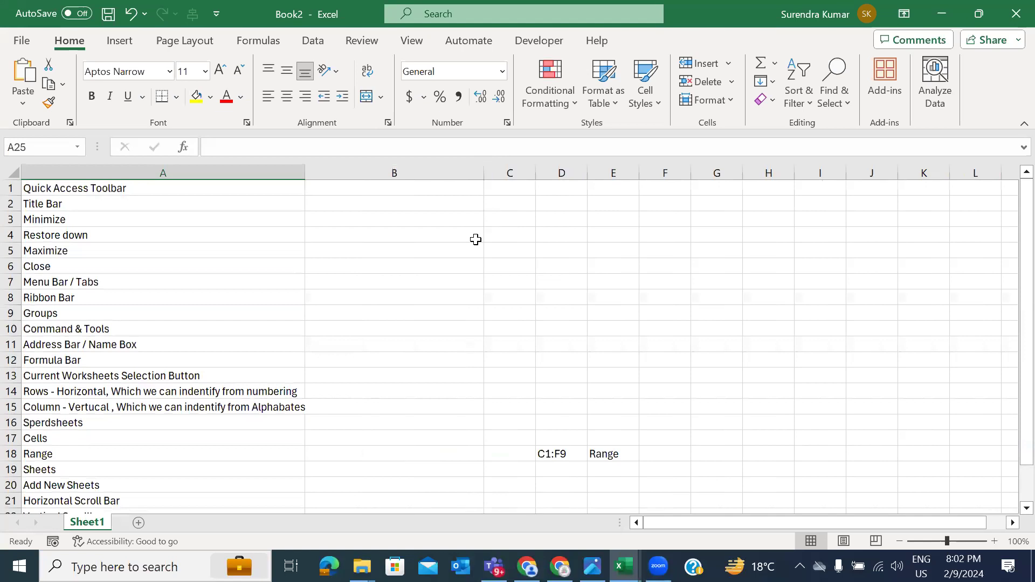
pyautogui.click(388, 187)
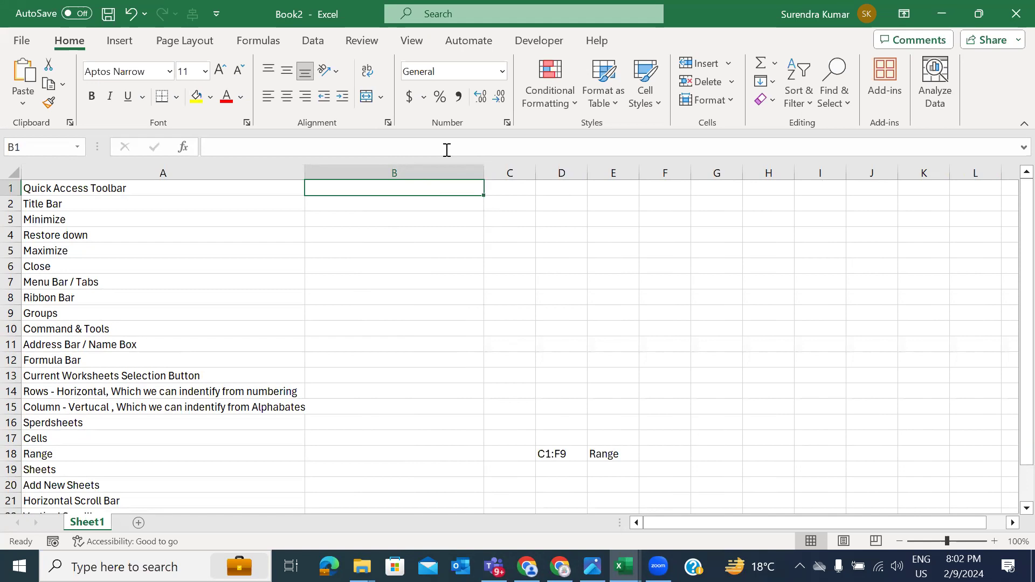
pyautogui.click(302, 15)
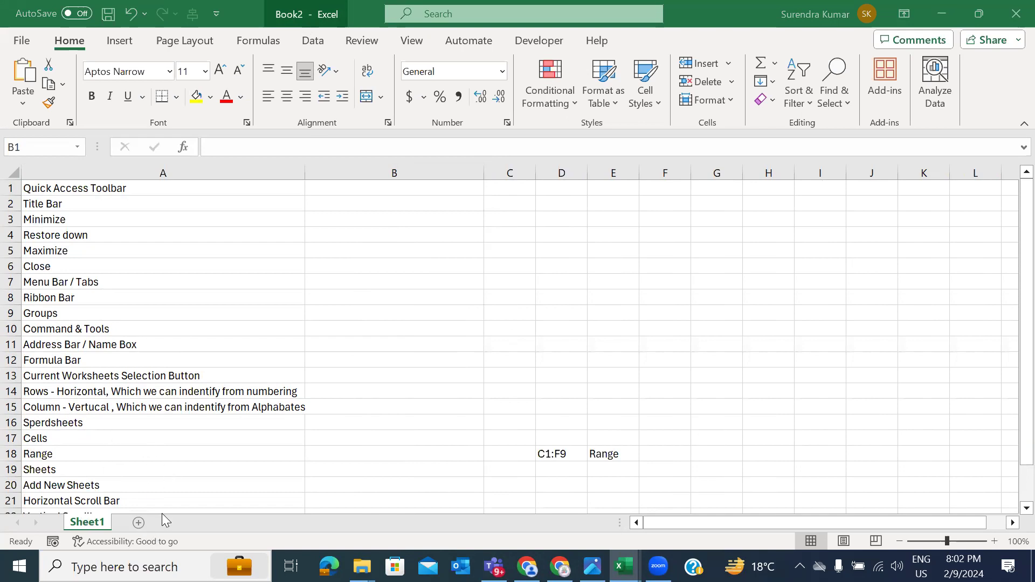
pyautogui.write('Workbook')
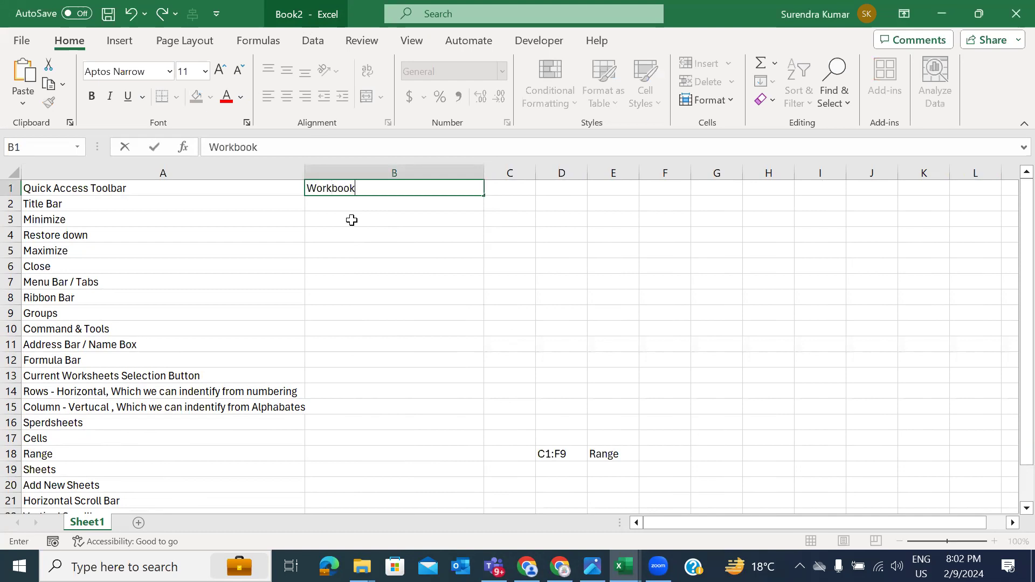
pyautogui.press('Return')
# Step: Extend B1 to read 'Workbook > Worksheets > Column & Rows > Cells'
pyautogui.write('W')
pyautogui.press('BackSpace')
pyautogui.press('BackSpace')
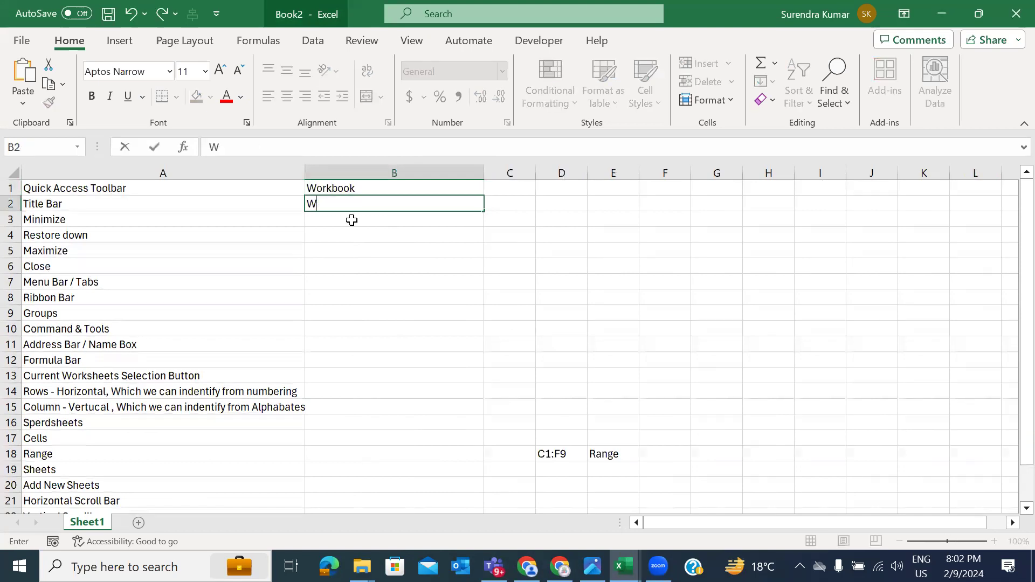
pyautogui.press('Up')
pyautogui.press('F2')
pyautogui.write('> Worksheets')
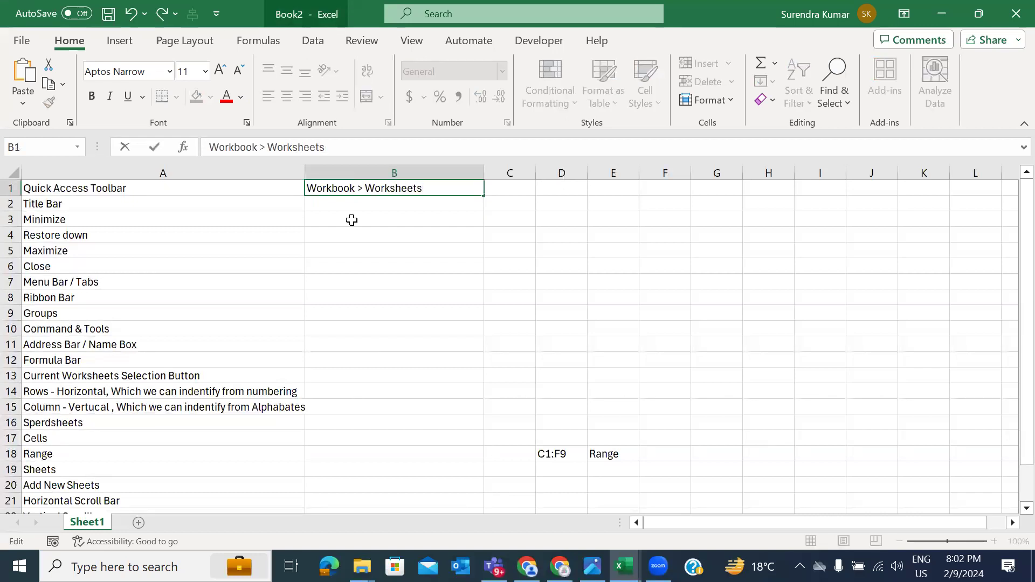
pyautogui.write('> Column &')
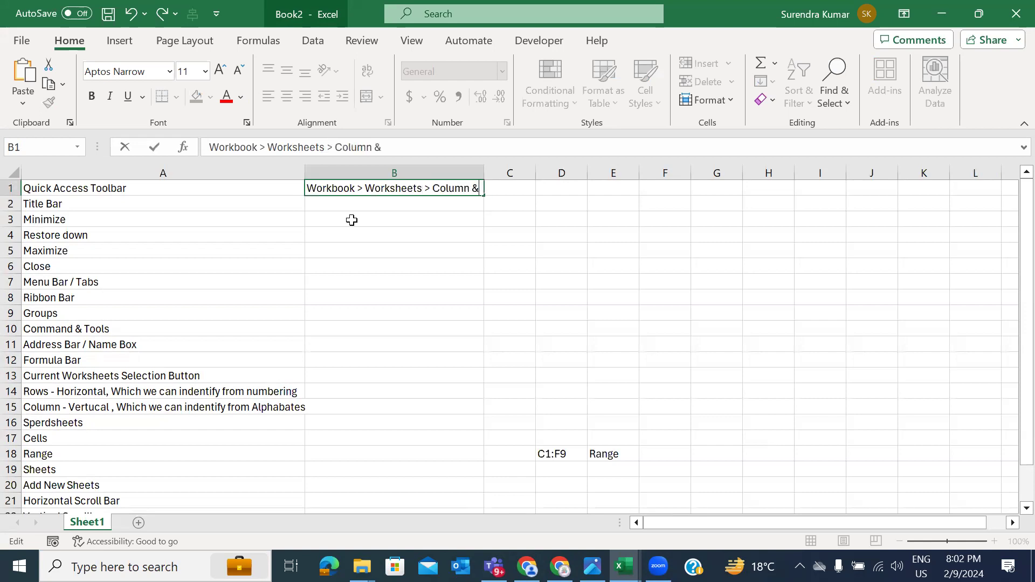
pyautogui.write(' Rows > Cells')
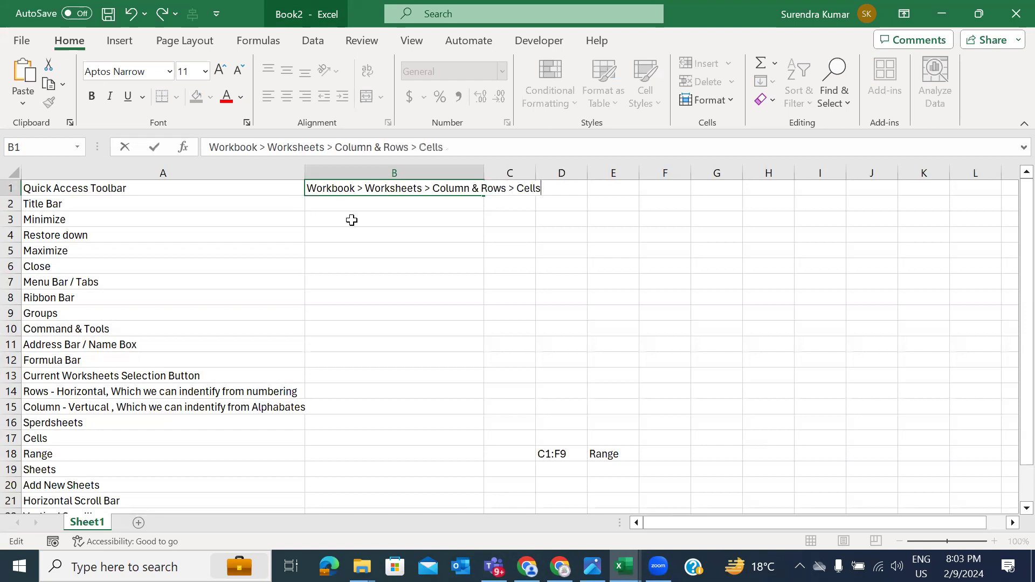
pyautogui.press('Return')
# Step: AutoFit column B to the B1 text with Alt+H, O, I
pyautogui.press('Up')
pyautogui.press('alt')
pyautogui.press('h')
pyautogui.press('o')
pyautogui.press('i')
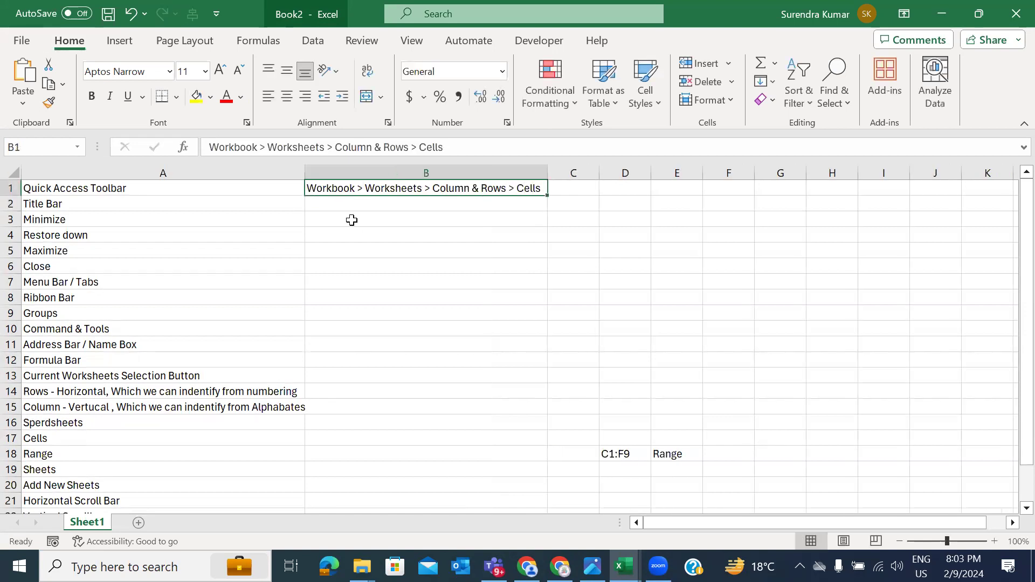
pyautogui.click(371, 231)
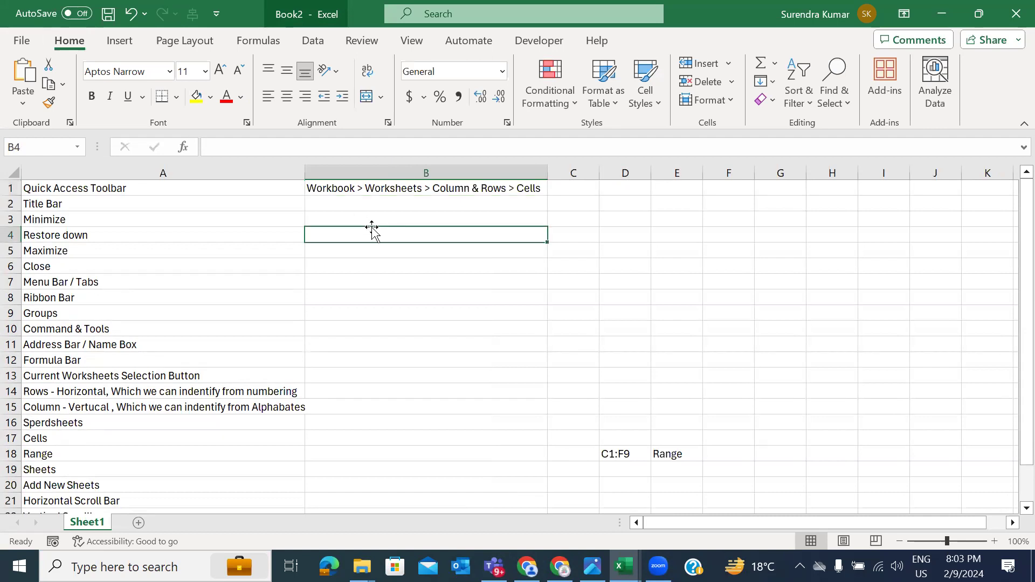
# Step: Enter 'Total Worksheets into a Workbook' in cell B3
pyautogui.press('Up')
pyautogui.press('Up')
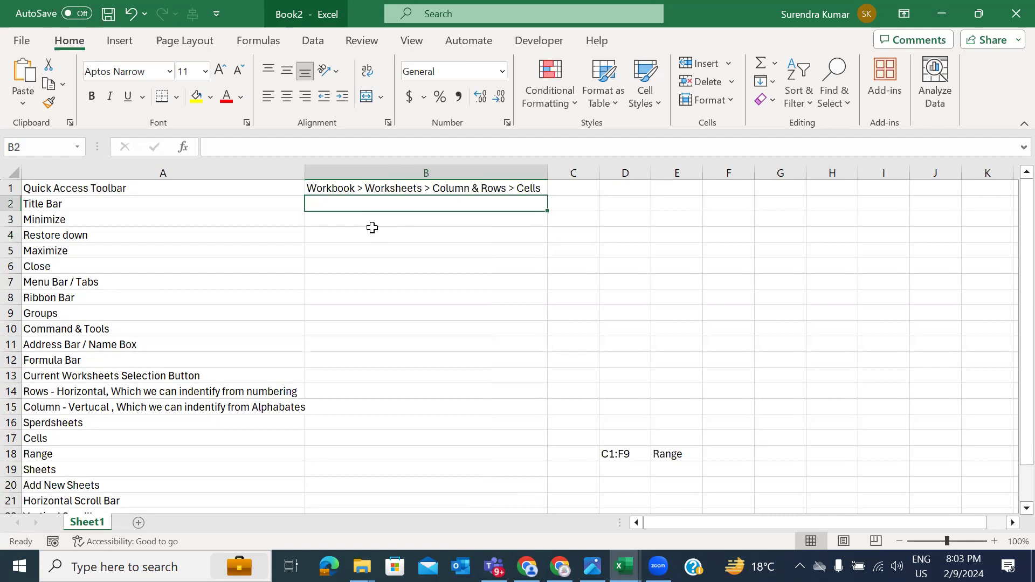
pyautogui.press('Down')
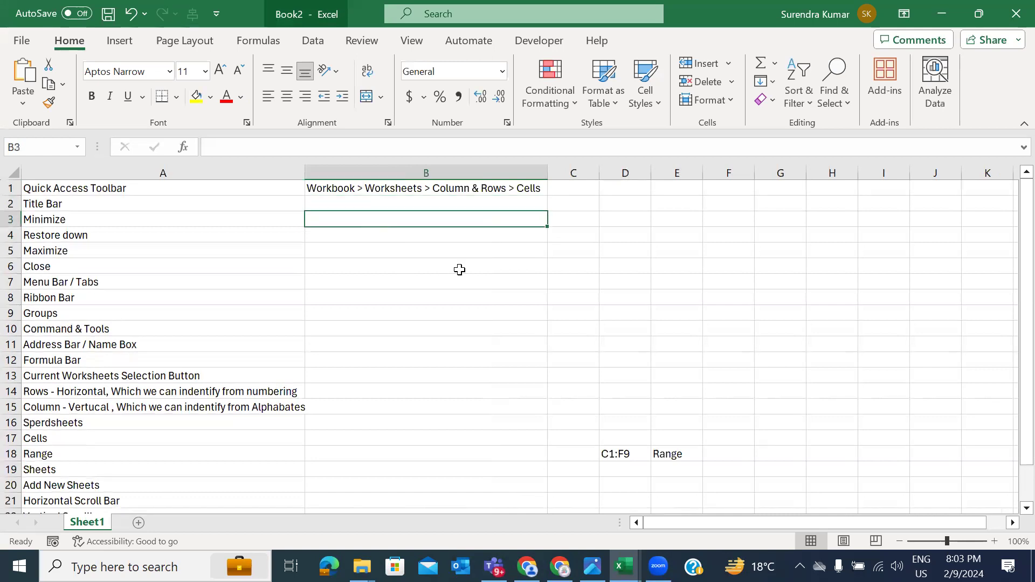
pyautogui.write('Total Worksheet')
pyautogui.write('s into a Workboom')
pyautogui.press('BackSpace')
pyautogui.write('k')
pyautogui.hotkey('shift', 'Return')
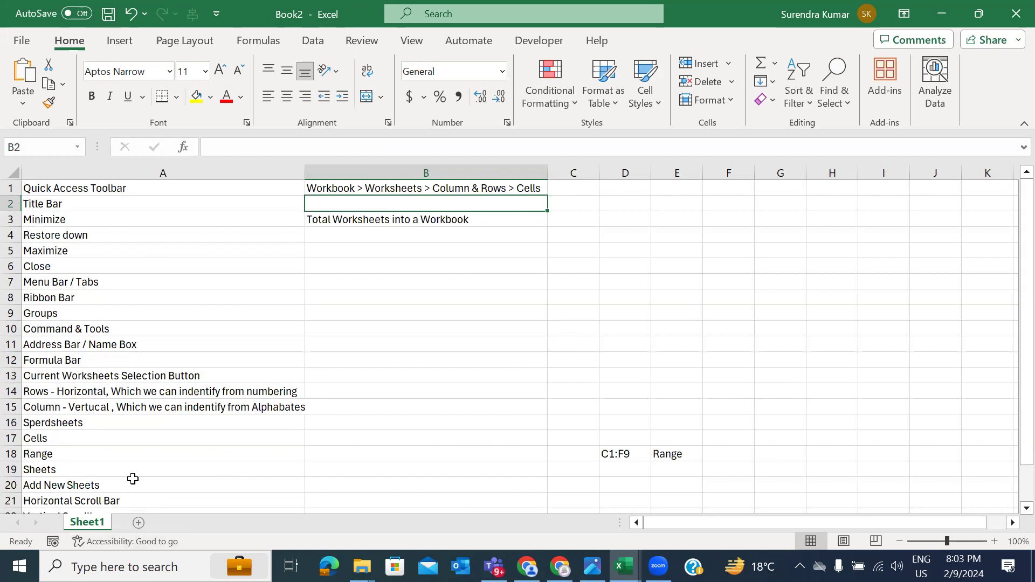
# Step: Widen column C and enter 'There are total 255 worksheets into a workbook' in C3
pyautogui.click(492, 219)
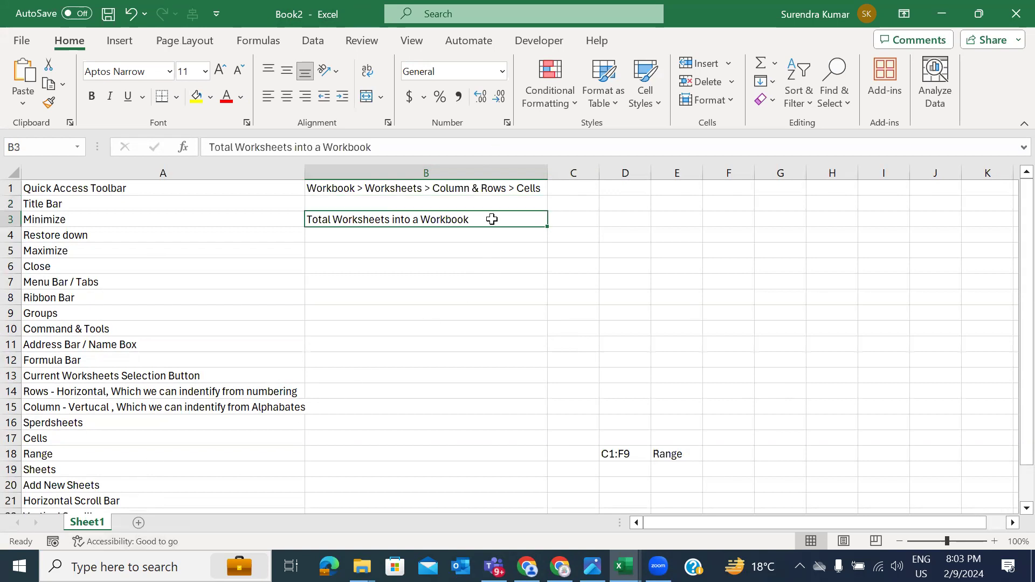
pyautogui.press('Tab')
pyautogui.moveTo(599, 173); pyautogui.dragTo(703, 171)
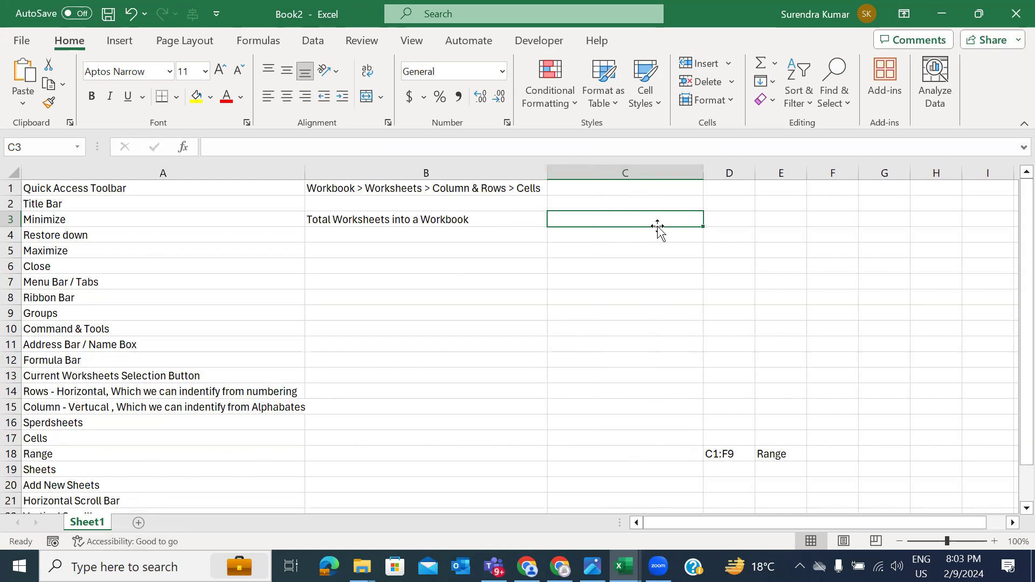
pyautogui.write('There ar')
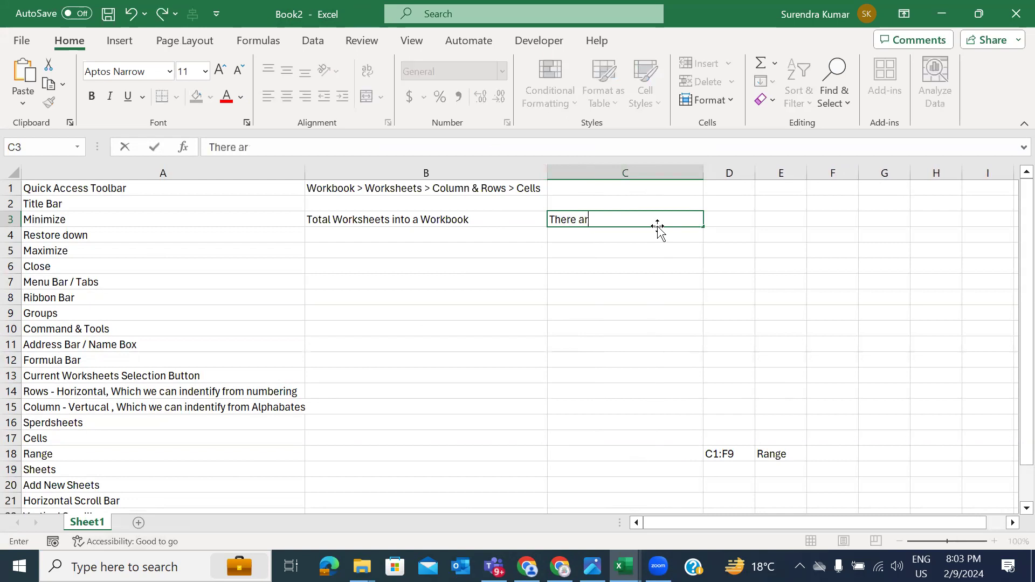
pyautogui.write('e total 255 wo')
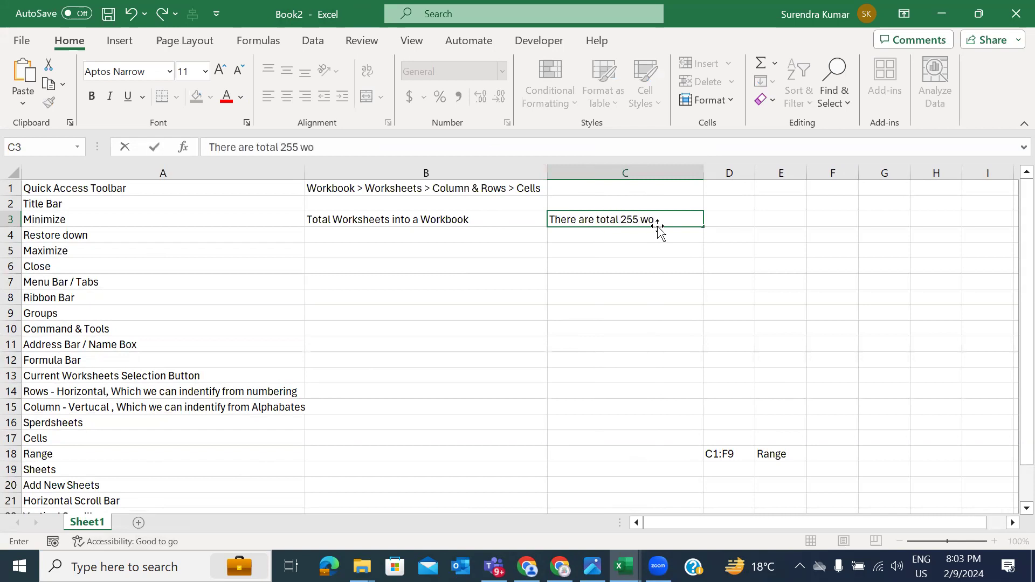
pyautogui.write('rksheets into a workbook')
pyautogui.press('Return')
# Step: AutoFit column C to the C3 sentence with Alt+H, O, I
pyautogui.press('Up')
pyautogui.hotkey('alt', 'h')
pyautogui.press('o')
pyautogui.press('i')
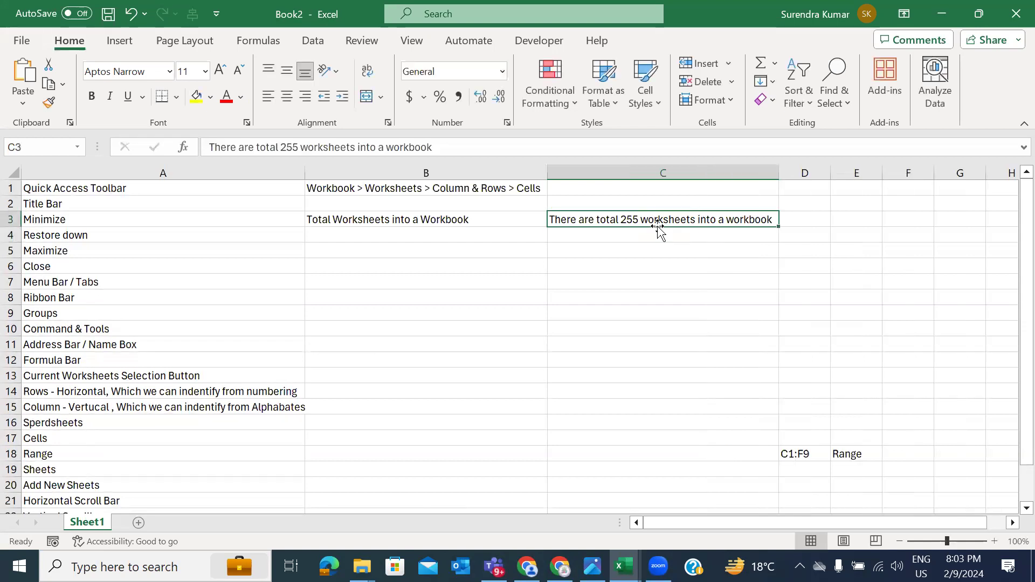
pyautogui.press('Down')
pyautogui.press('Left')
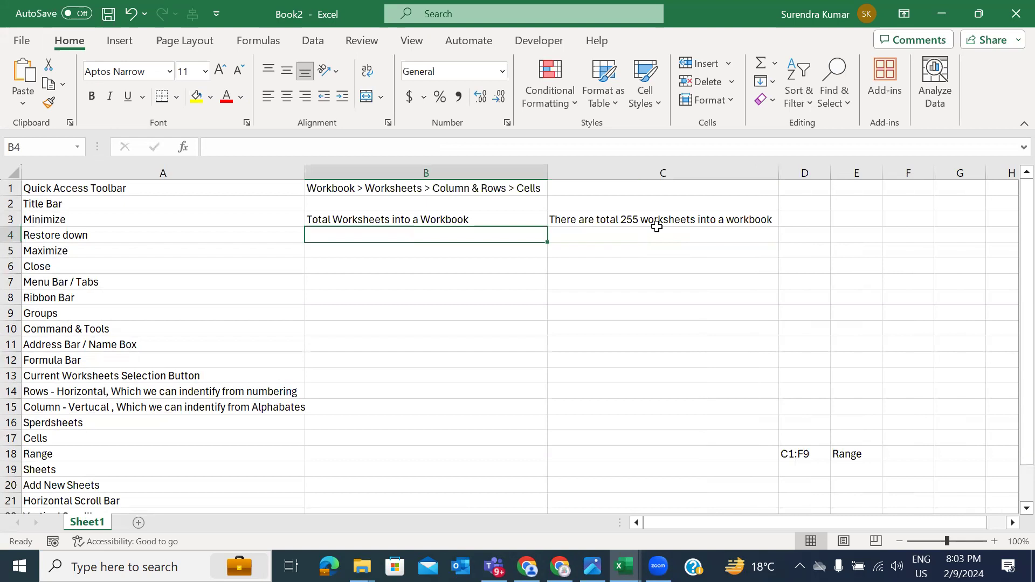
# Step: Enter the label 'Total No. of Column a Worksheets' in B4
pyautogui.press('Up')
pyautogui.press('Down')
pyautogui.write('Tta')
pyautogui.press('BackSpace')
pyautogui.press('BackSpace')
pyautogui.write('otal ')
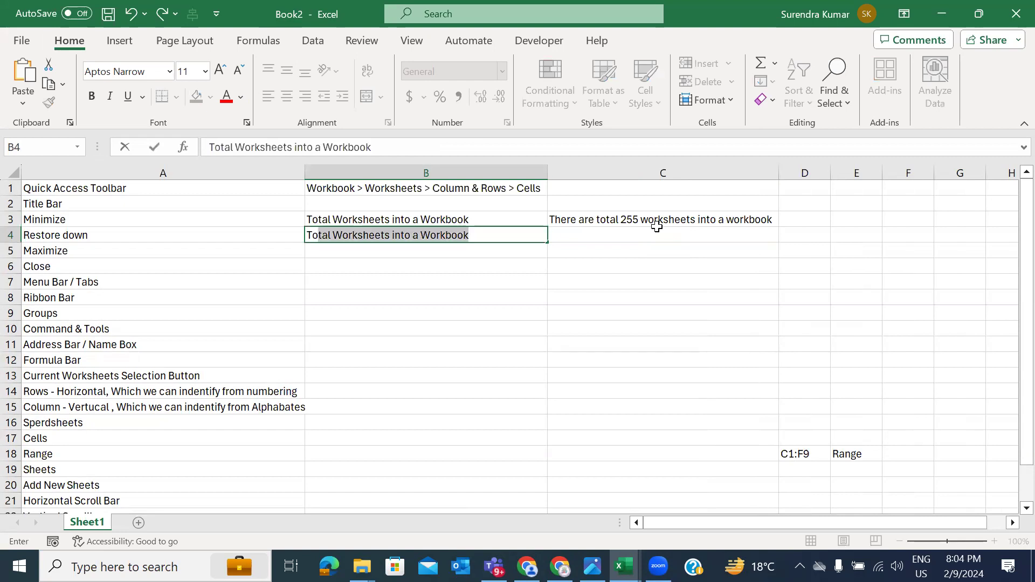
pyautogui.write('No.')
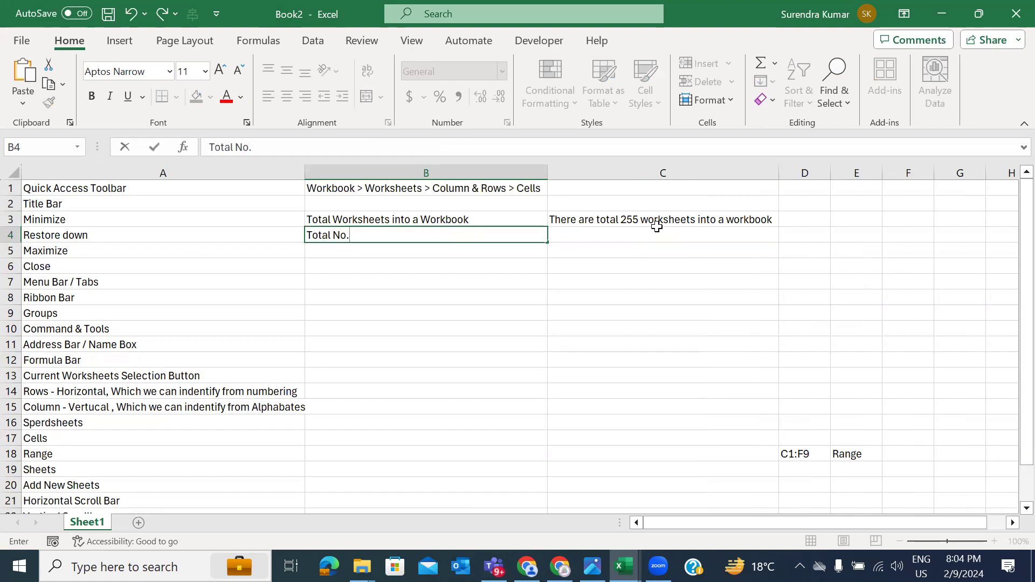
pyautogui.write(' of Column a ')
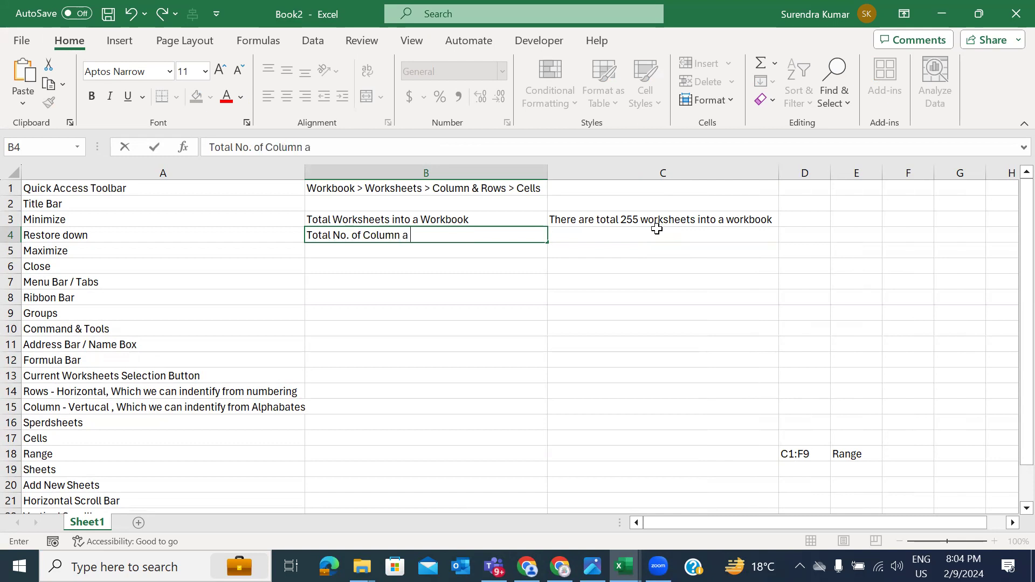
pyautogui.write('Worksheets')
pyautogui.hotkey('ctrl', 'Return')
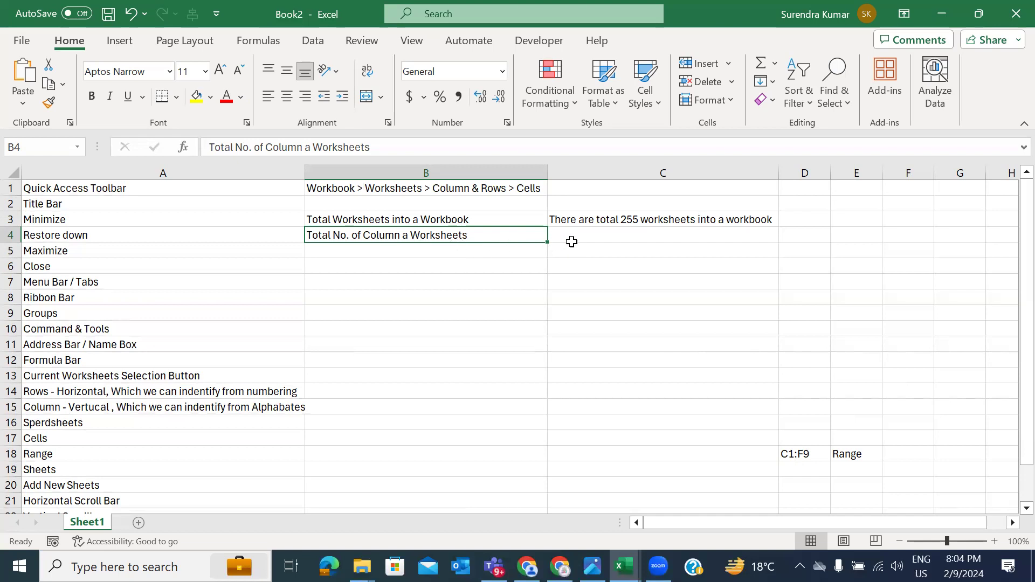
# Step: Enter 18384 in C4 and put =COLUMN() in XFD4 to check the column count
pyautogui.click(571, 241)
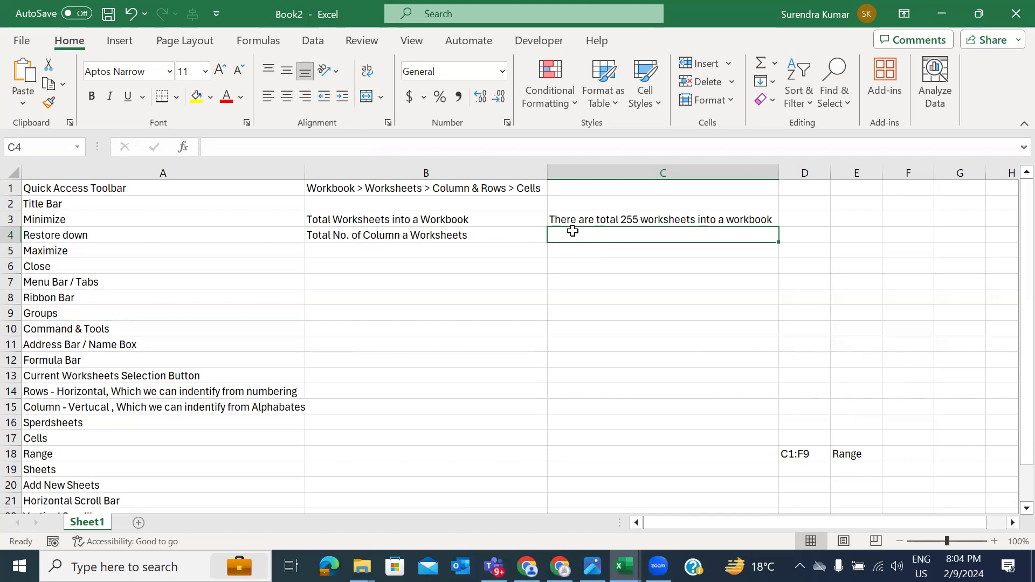
pyautogui.write('18')
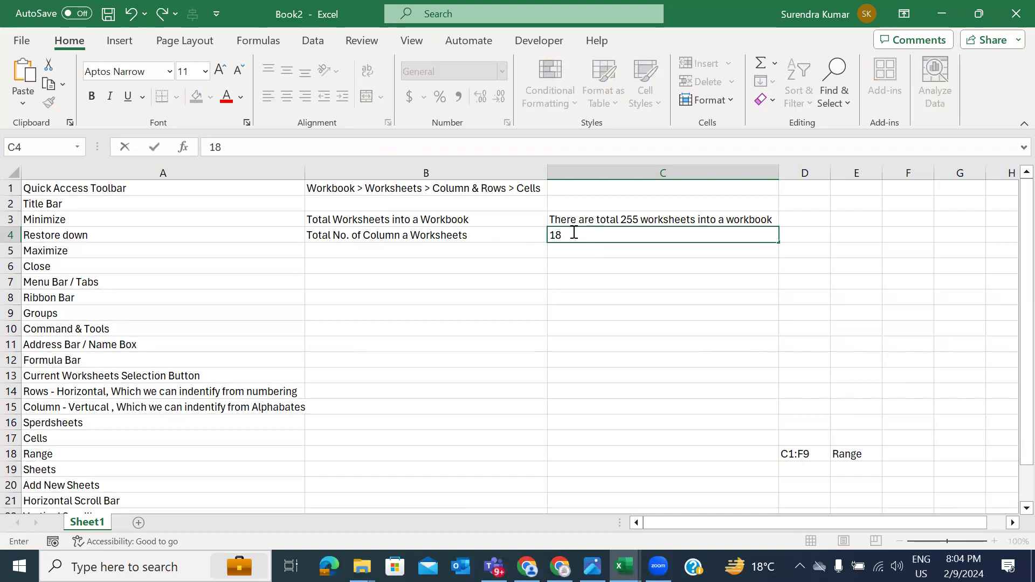
pyautogui.write('384')
pyautogui.hotkey('ctrl', 'Return')
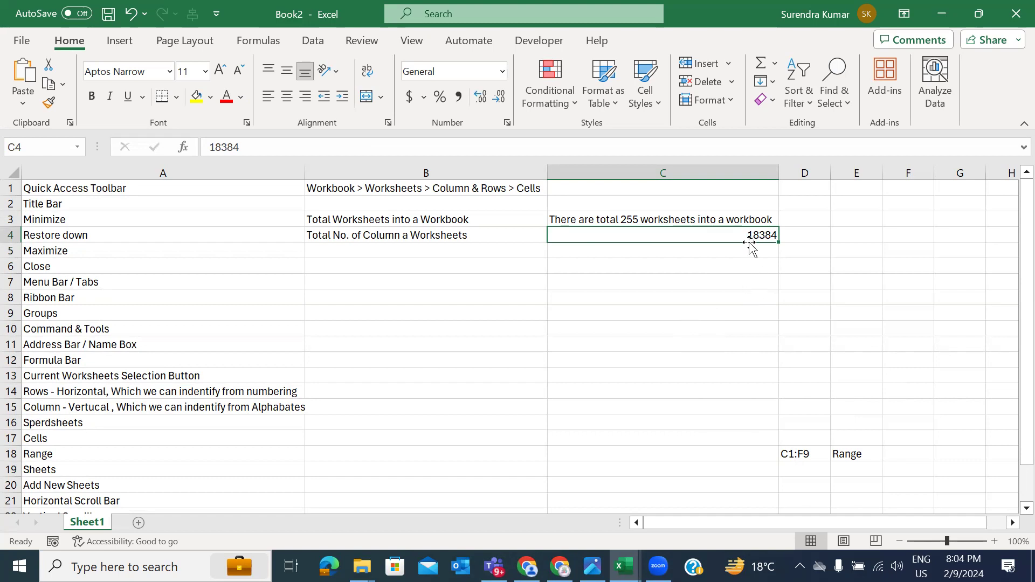
pyautogui.click(751, 263)
pyautogui.press('Up')
pyautogui.press('Up')
pyautogui.hotkey('ctrl', 'Right')
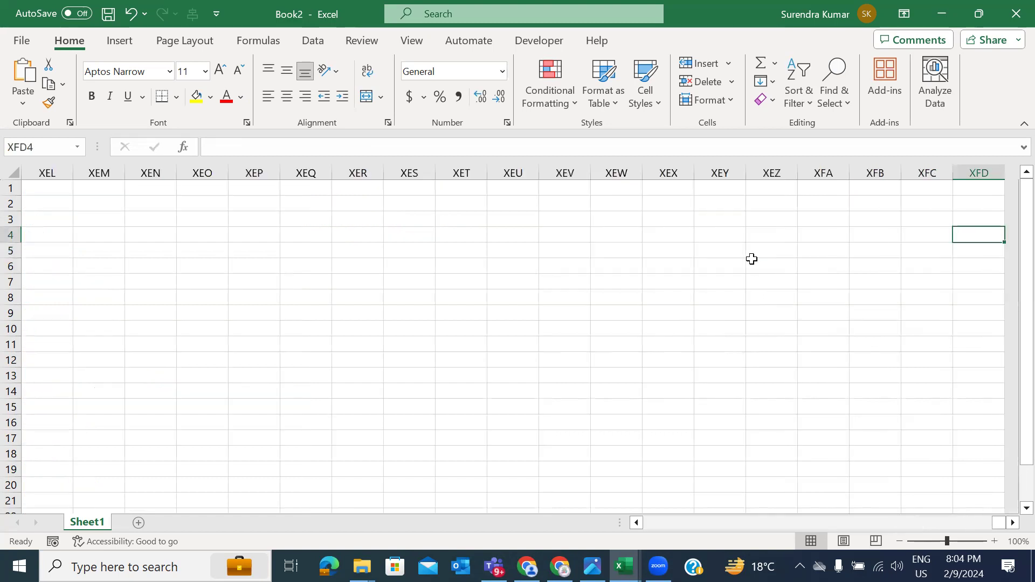
pyautogui.write('=column()')
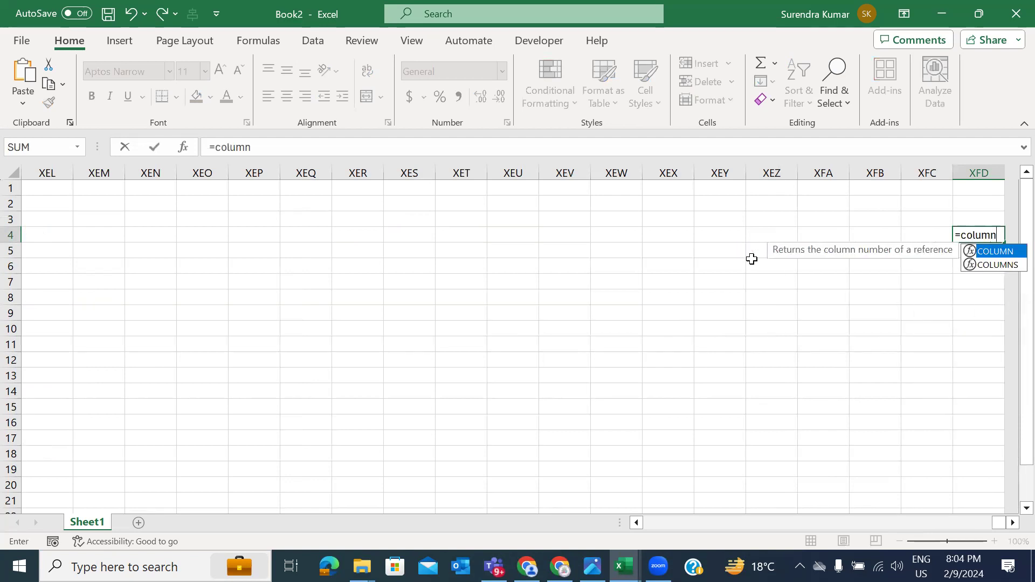
pyautogui.press('Return')
# Step: Correct the C4 value from 18384 to 16384
pyautogui.press('Up')
pyautogui.press('Home')
pyautogui.press('Right')
pyautogui.press('Right')
pyautogui.press('Right')
pyautogui.press('Left')
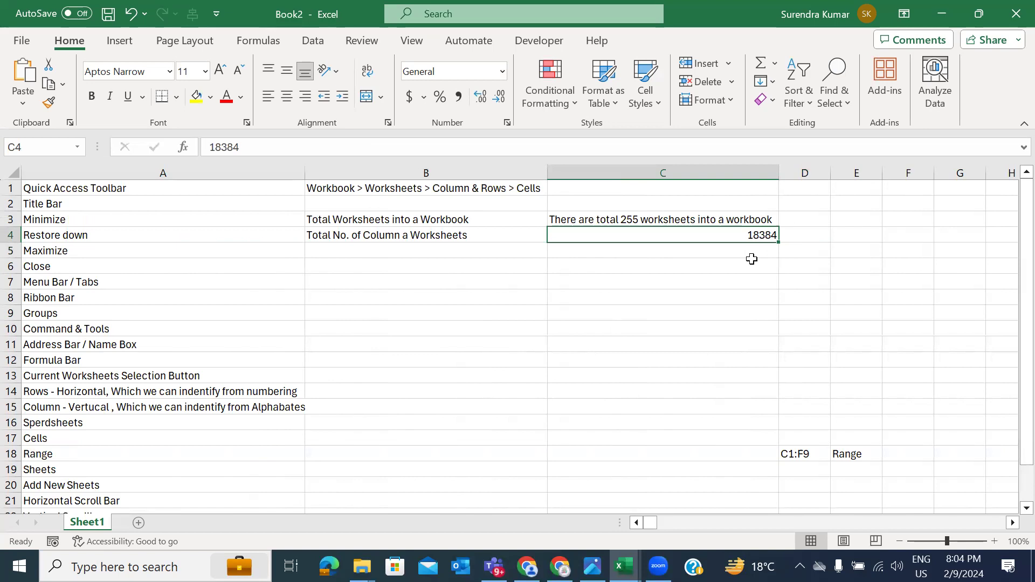
pyautogui.press('F2')
pyautogui.press('BackSpace')
pyautogui.write('6')
pyautogui.press('Return')
# Step: Copy B4's label down into B5 with Ctrl+D
pyautogui.press('Up')
pyautogui.press('Left')
pyautogui.press('Down')
pyautogui.hotkey('ctrl', 'd')
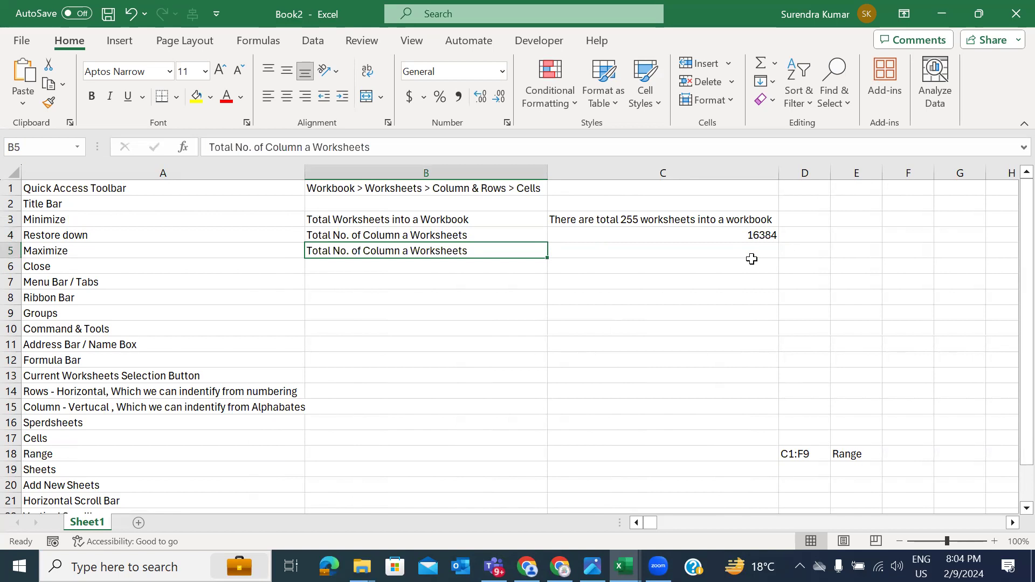
# Step: Change the B5 label to 'Total No. of Rows a Worksheets'
pyautogui.doubleClick(384, 252)
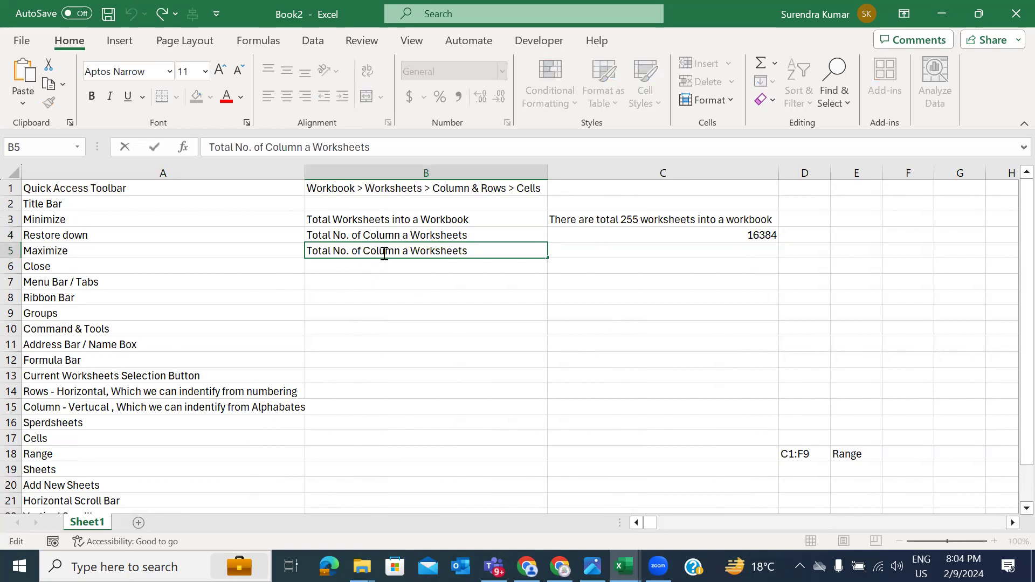
pyautogui.doubleClick(383, 252)
pyautogui.write('Rows')
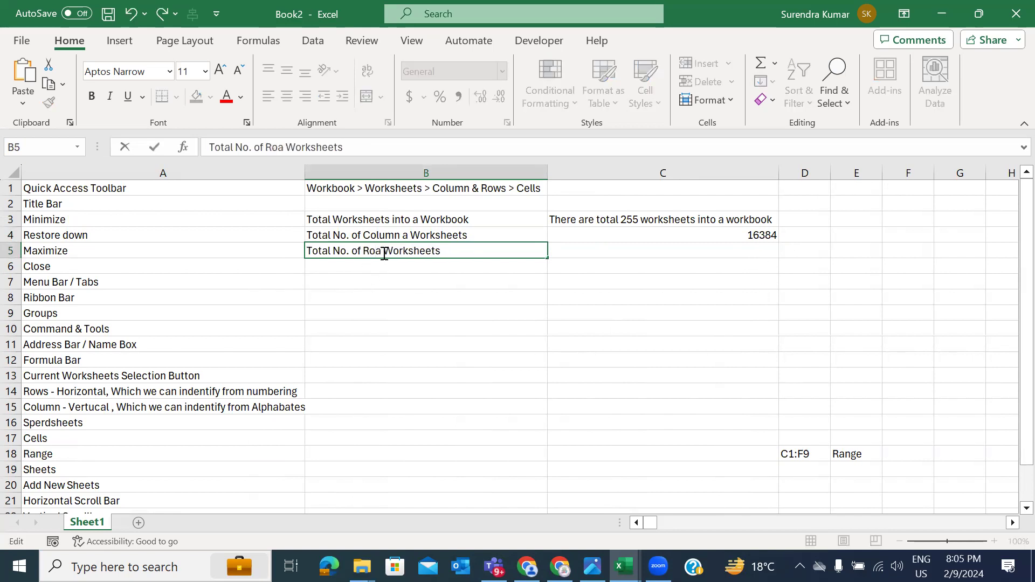
pyautogui.press('Return')
# Step: Enter 1048576 in C5, removing the stray space from the number
pyautogui.press('Up')
pyautogui.press('Right')
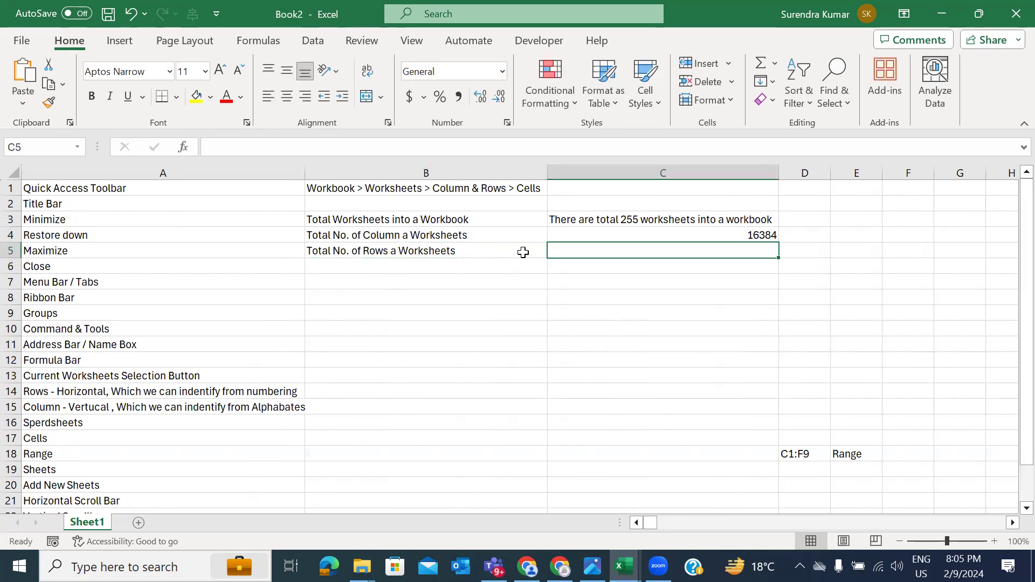
pyautogui.write('10 48576')
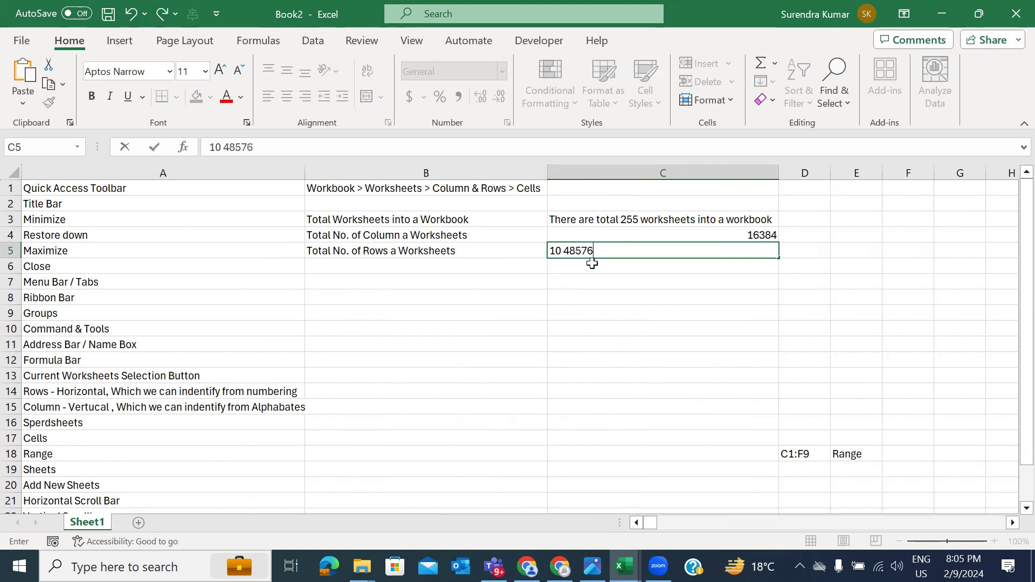
pyautogui.press('Return')
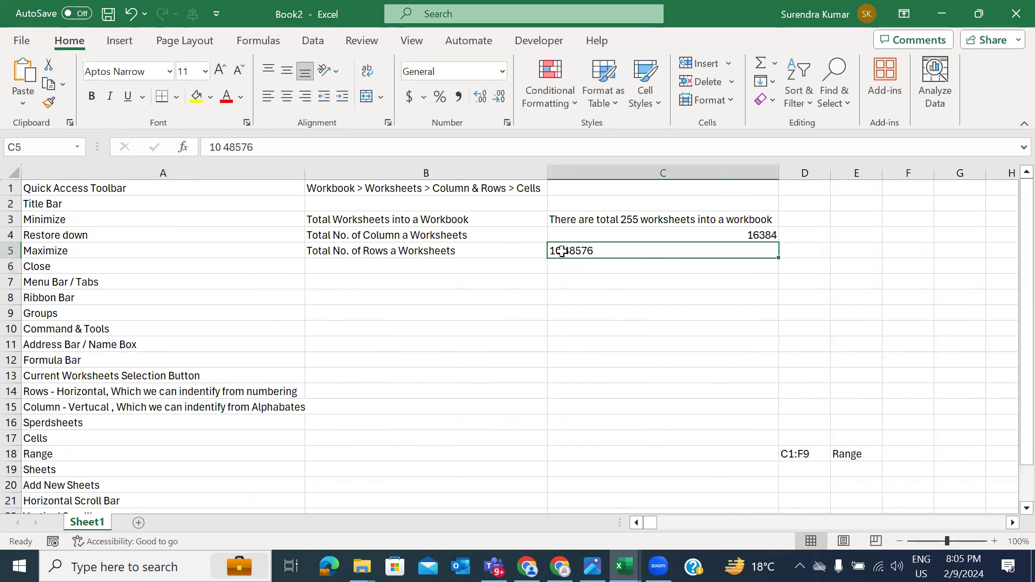
pyautogui.doubleClick(560, 249)
pyautogui.doubleClick(567, 250)
pyautogui.press('BackSpace')
pyautogui.press('Return')
pyautogui.press('Up')
pyautogui.press('Up')
pyautogui.press('Left')
pyautogui.press('Right')
pyautogui.press('Down')
pyautogui.press('Left')
pyautogui.press('Right')
# Step: Move the C3 sentence into D3 and enter 255 in C3
pyautogui.press('Up')
pyautogui.press('Up')
pyautogui.press('Left')
pyautogui.press('Right')
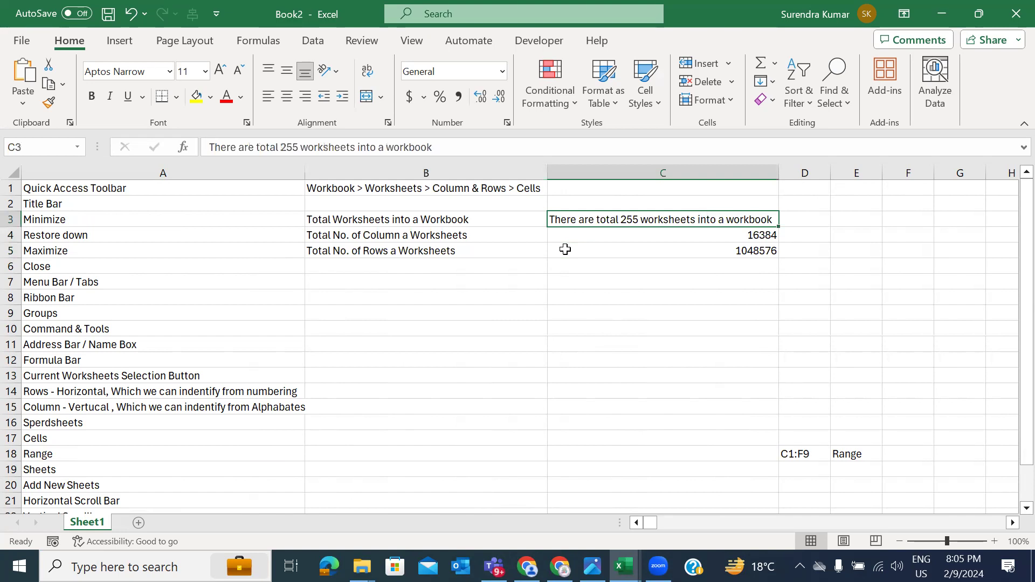
pyautogui.hotkey('ctrl', 'x')
pyautogui.press('Right')
pyautogui.hotkey('ctrl', 'v')
pyautogui.press('Left')
pyautogui.write('255')
pyautogui.press('Return')
pyautogui.press('Up')
pyautogui.press('Down')
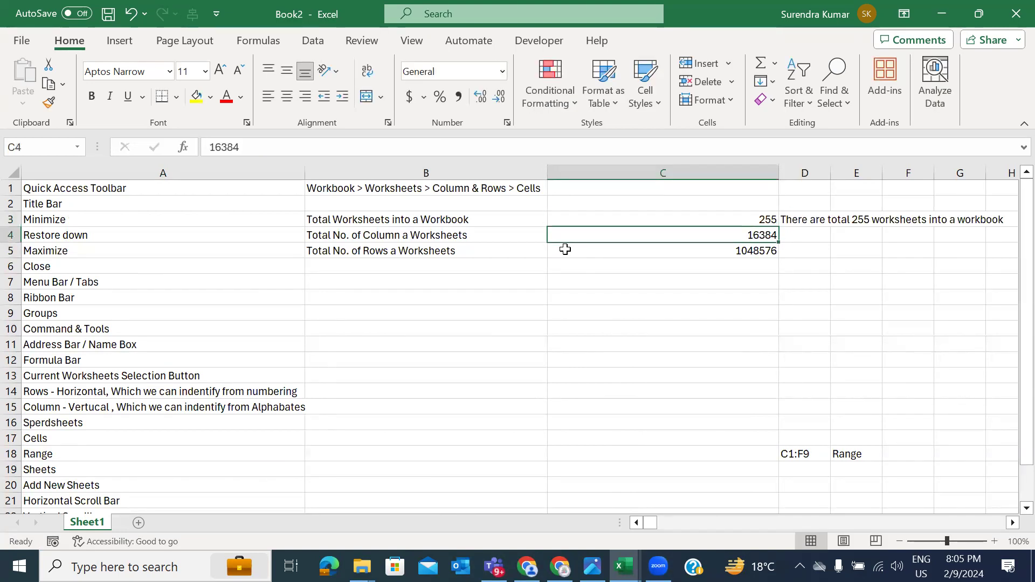
pyautogui.press('Left')
pyautogui.press('Down')
pyautogui.press('Down')
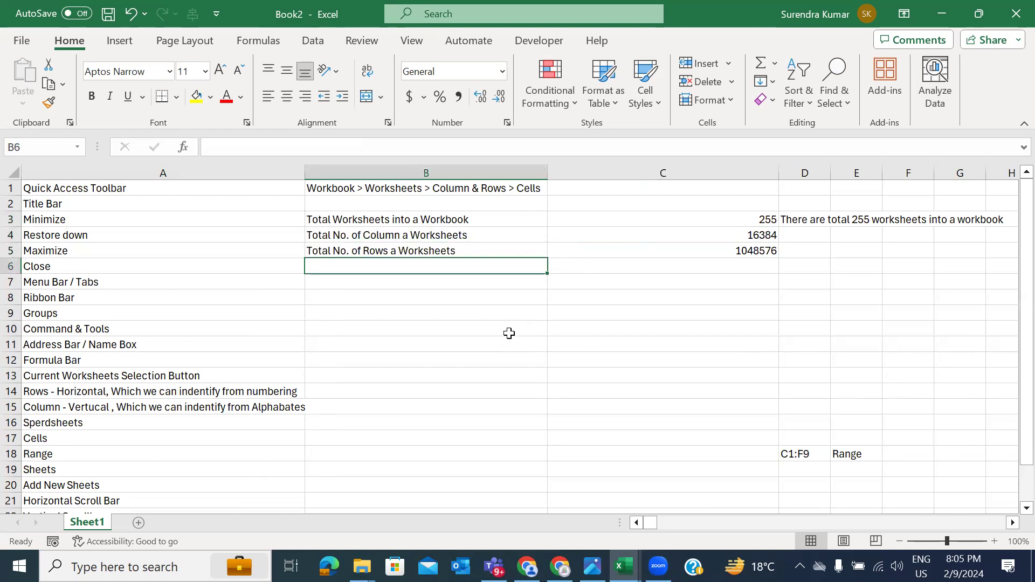
# Step: Delete the C1:F9 and Range notes in the C16:F19 area
pyautogui.hscroll(1, 509, 334)
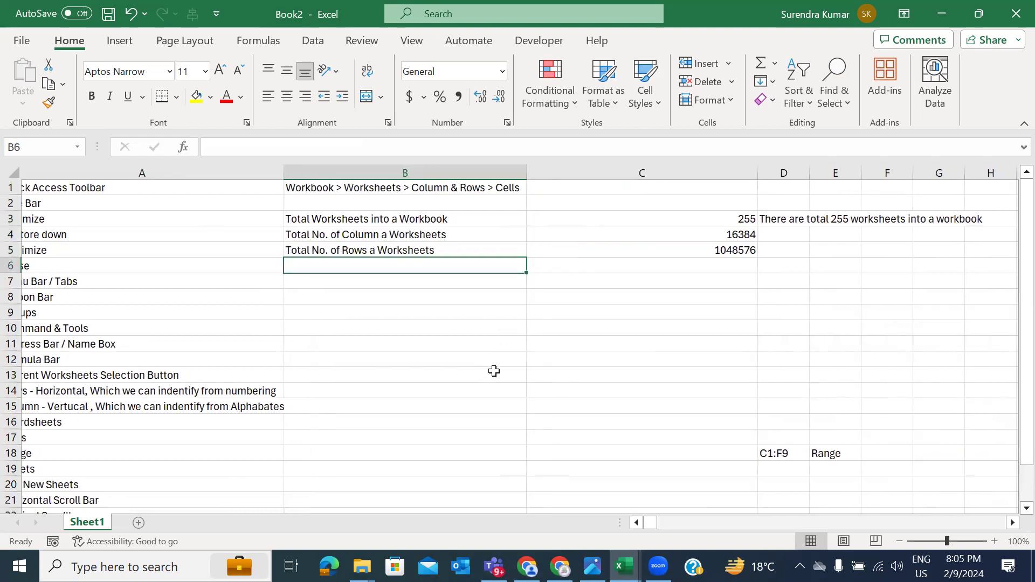
pyautogui.moveTo(721, 422); pyautogui.dragTo(897, 467)
pyautogui.press('Delete')
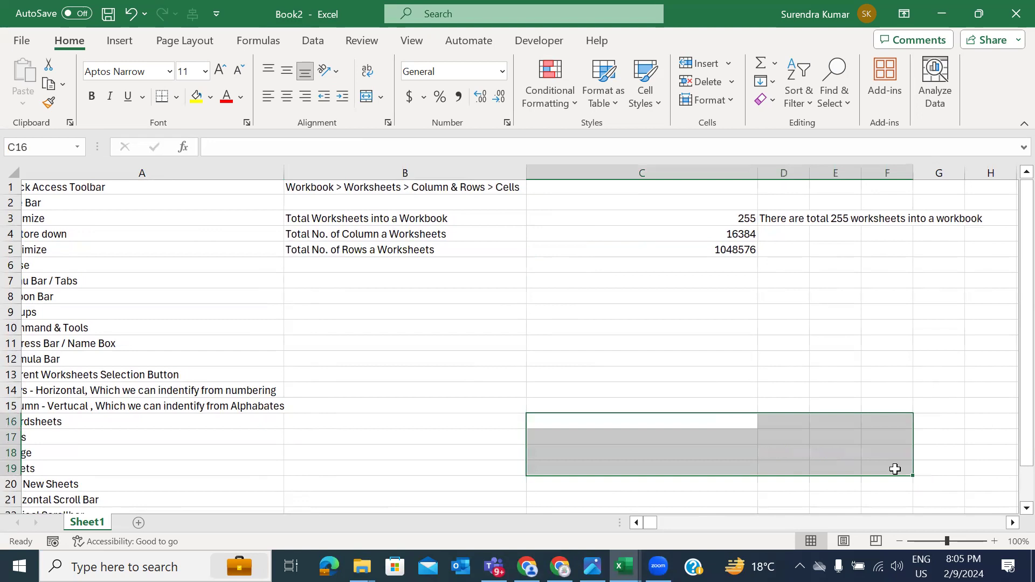
pyautogui.hscroll(5, 709, 345)
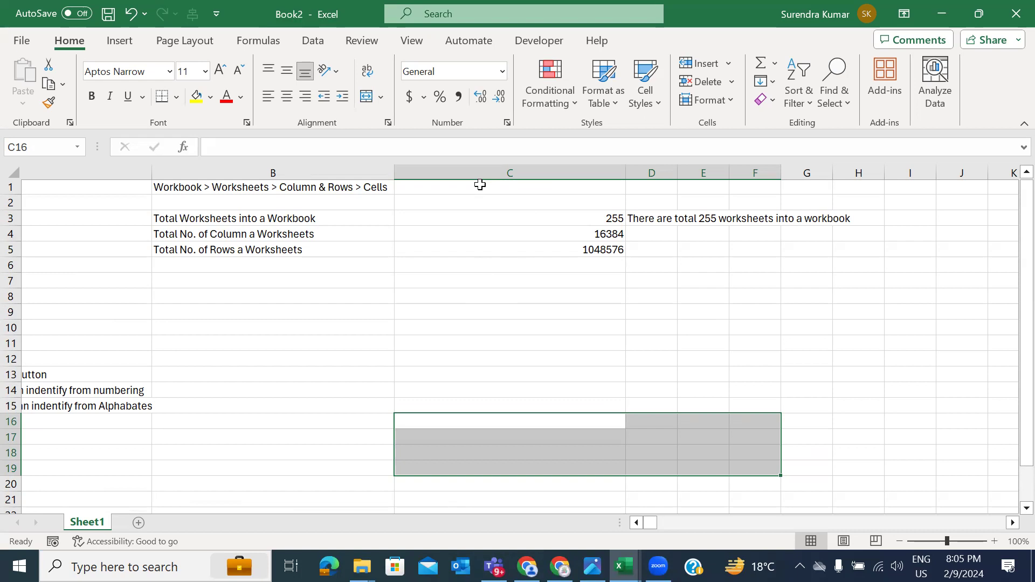
pyautogui.hscroll(-2, 298, 300)
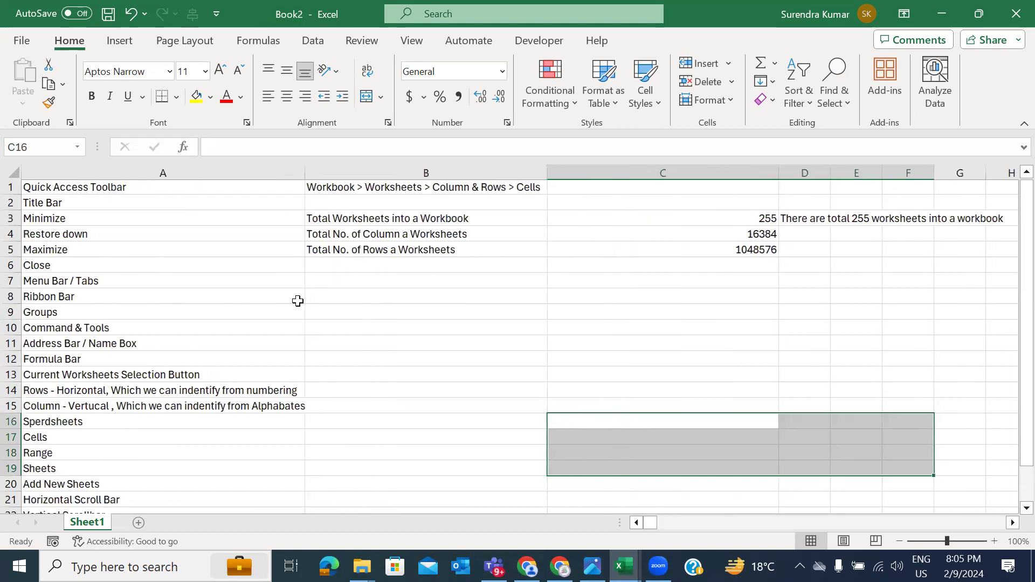
# Step: Open Save As and choose the Desktop as the save location
pyautogui.click(32, 43)
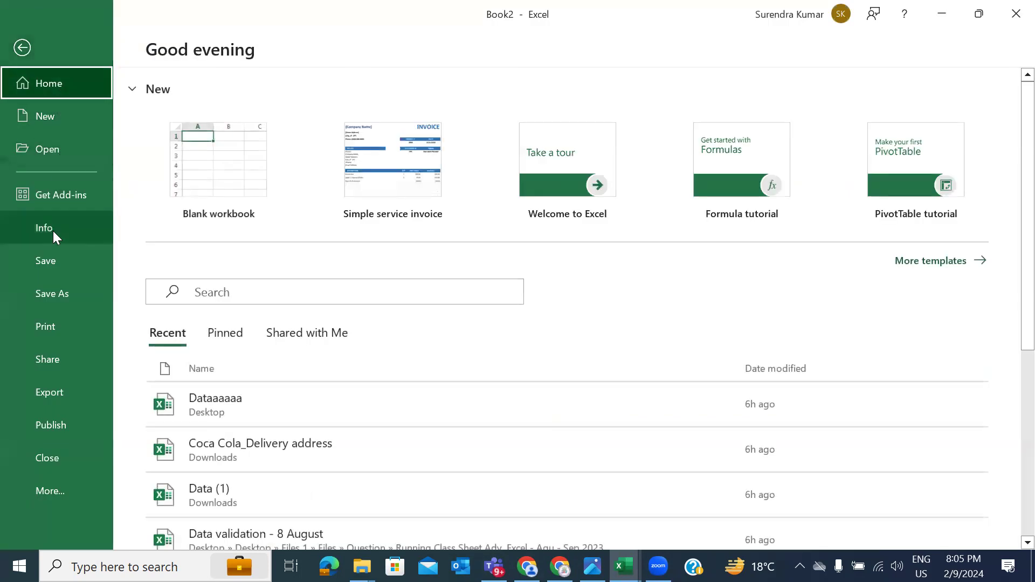
pyautogui.click(54, 260)
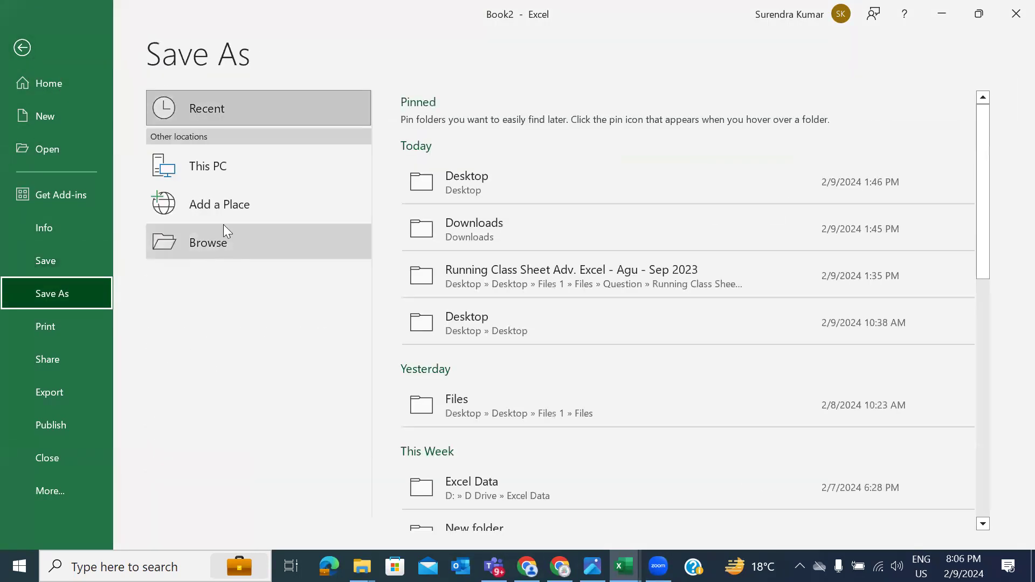
pyautogui.click(196, 169)
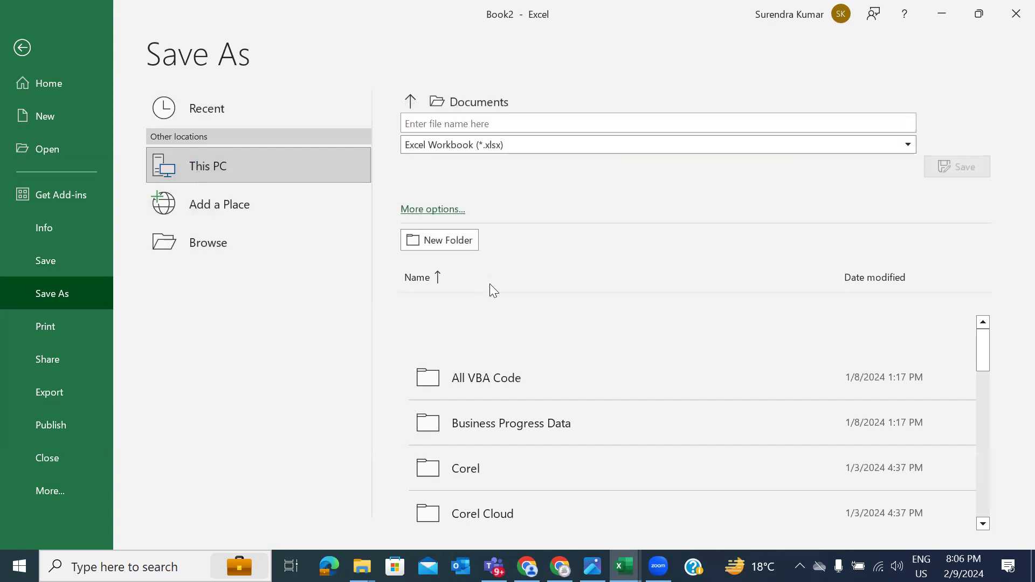
pyautogui.press('F12')
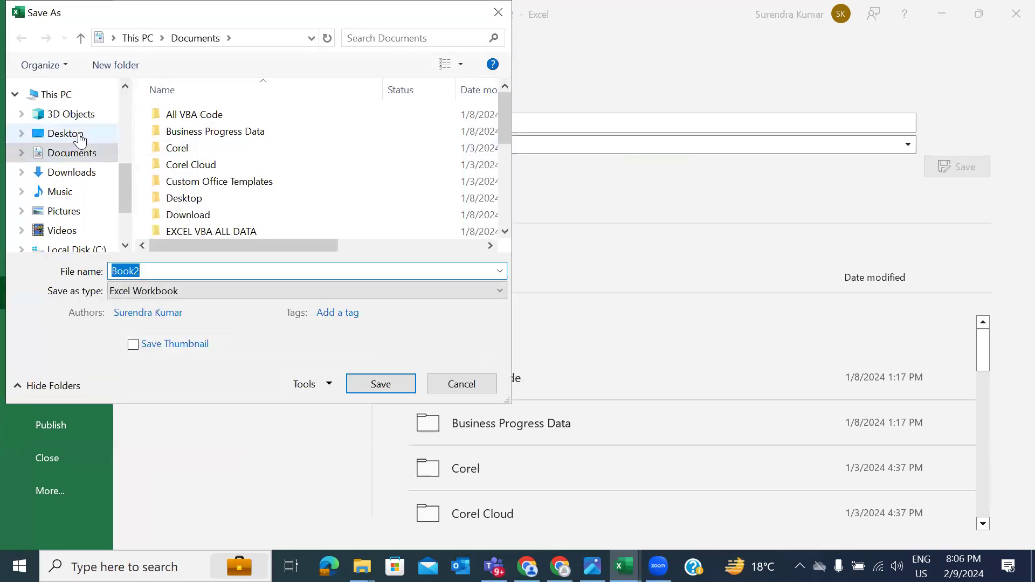
pyautogui.click(78, 136)
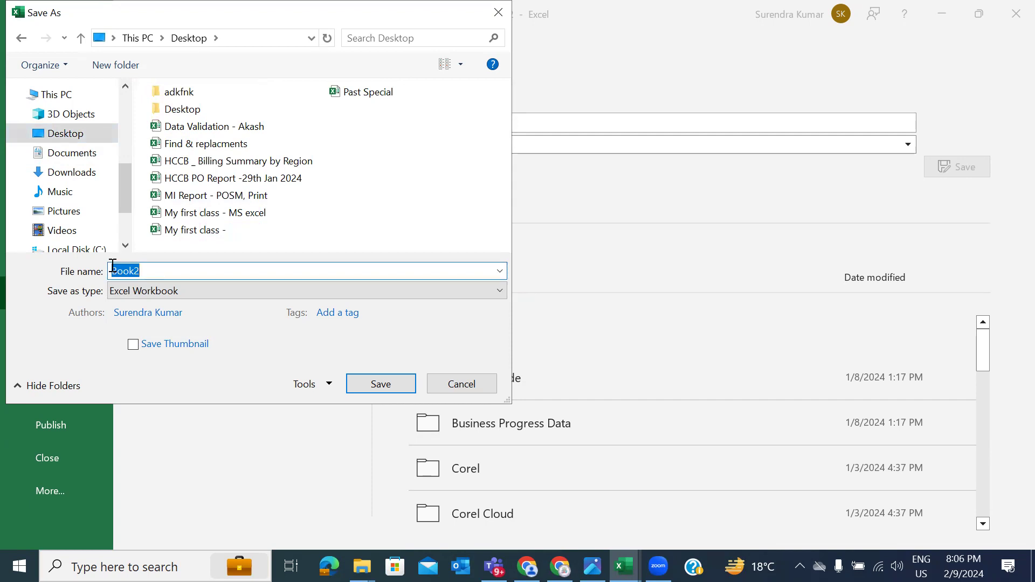
# Step: Name the file 'This is my 2nd Class of introduction' and save it
pyautogui.write('This is n')
pyautogui.write('y')
pyautogui.press('BackSpace')
pyautogui.press('BackSpace')
pyautogui.write('my 2nd Class ')
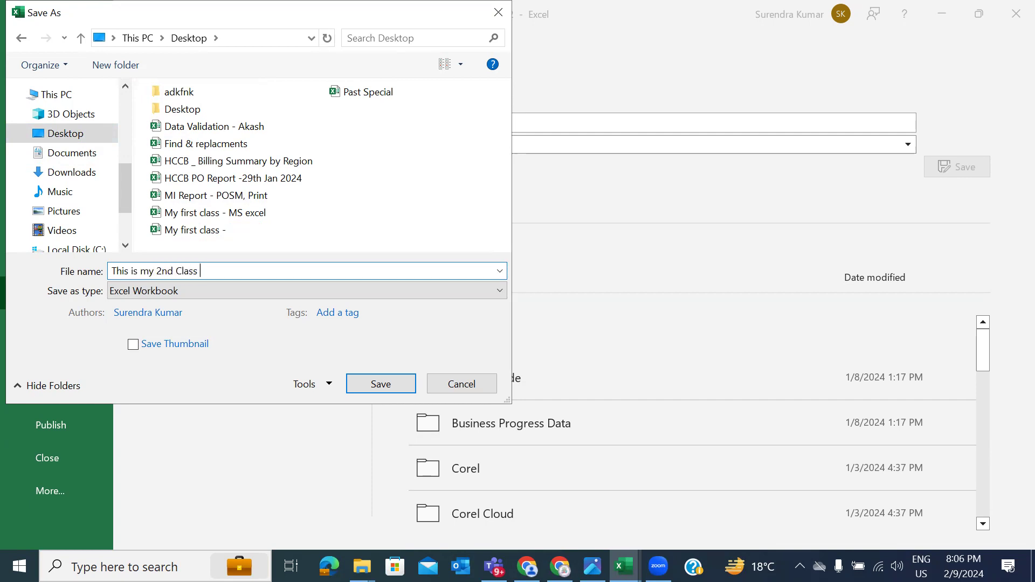
pyautogui.write('of Interface')
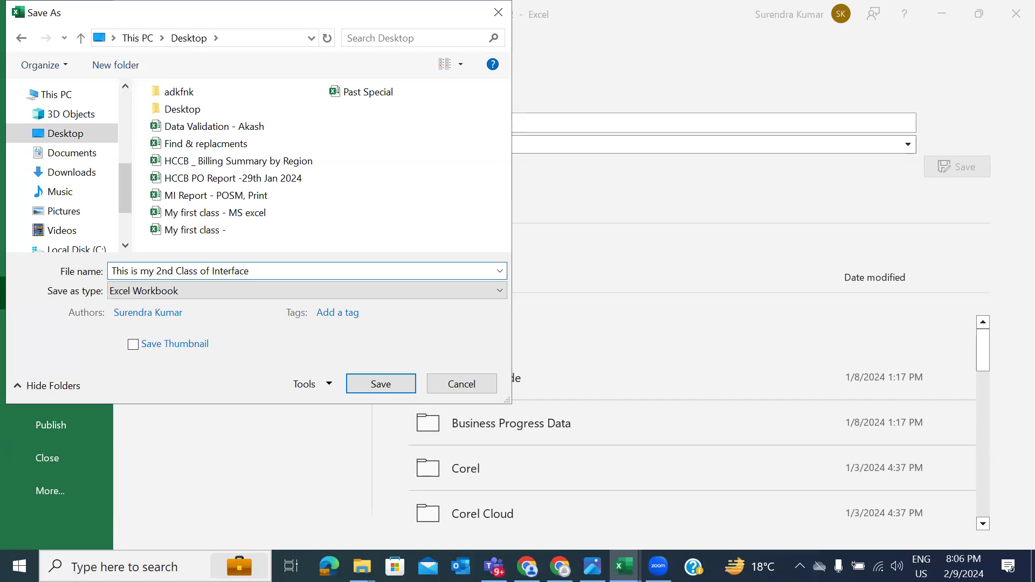
pyautogui.hotkey('ctrl', 'shift', 'Left')
pyautogui.write('introduction')
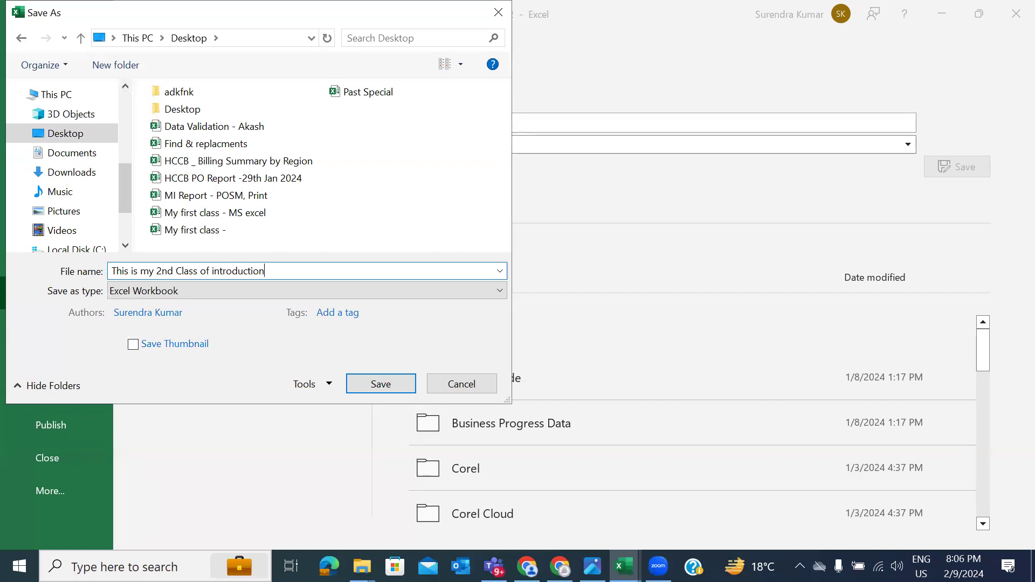
pyautogui.click(380, 384)
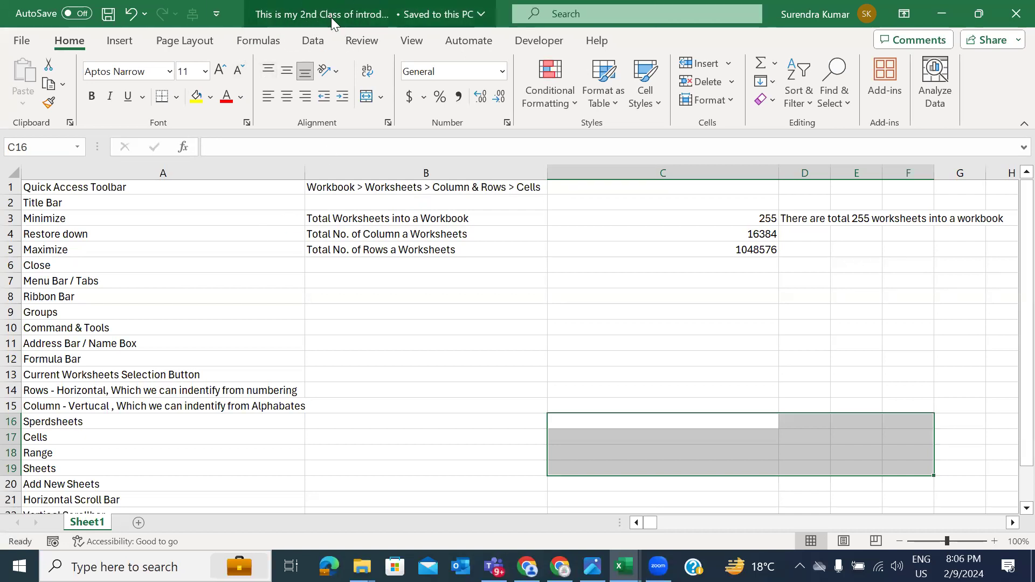
# Step: Close Excel, refresh the desktop, reposition the new workbook's icon, and reopen it from there
pyautogui.click(1006, 9)
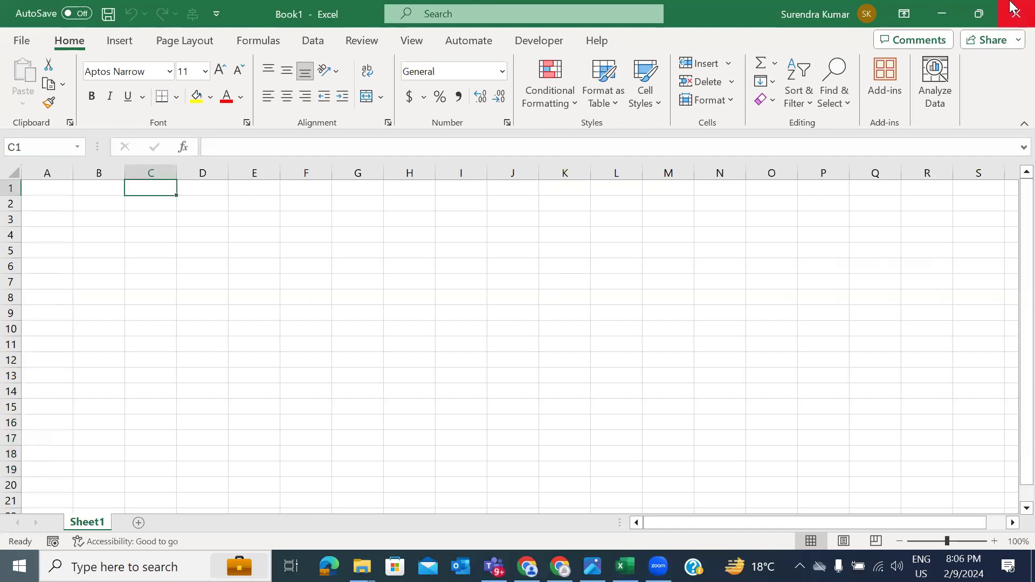
pyautogui.click(1012, 7)
pyautogui.rightClick(296, 259)
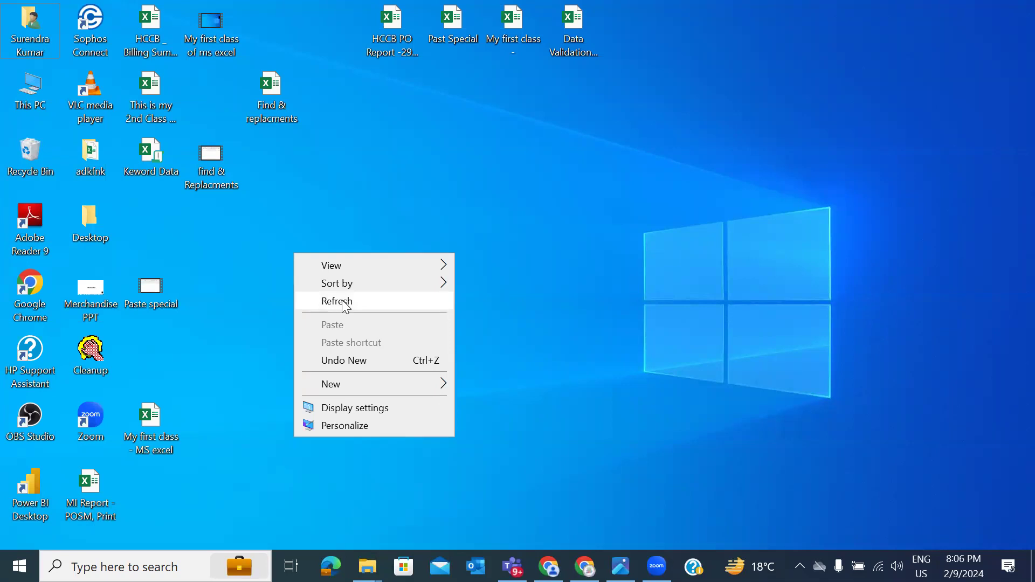
pyautogui.click(345, 307)
pyautogui.moveTo(159, 85); pyautogui.dragTo(351, 176)
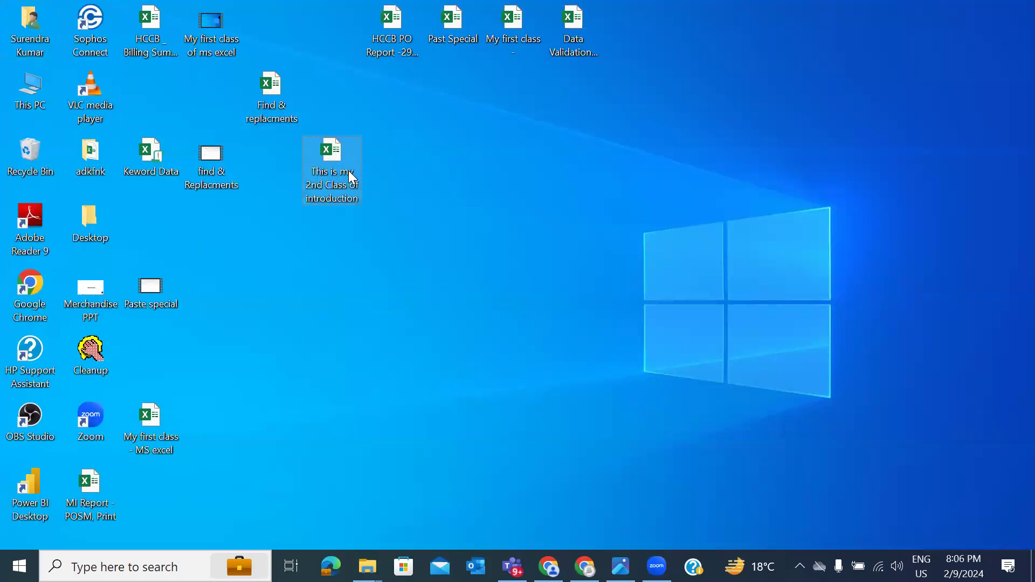
pyautogui.doubleClick(336, 156)
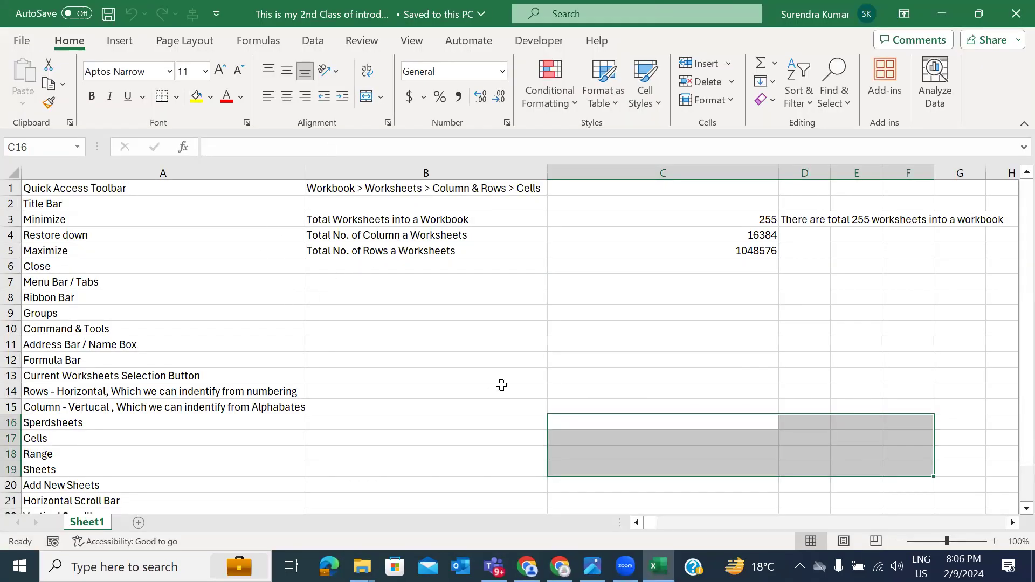
# Step: Type 'Deep Analytical Eduzone' into C12, then select C15
pyautogui.scroll(-1, 609, 404)
pyautogui.moveTo(597, 401); pyautogui.dragTo(593, 401)
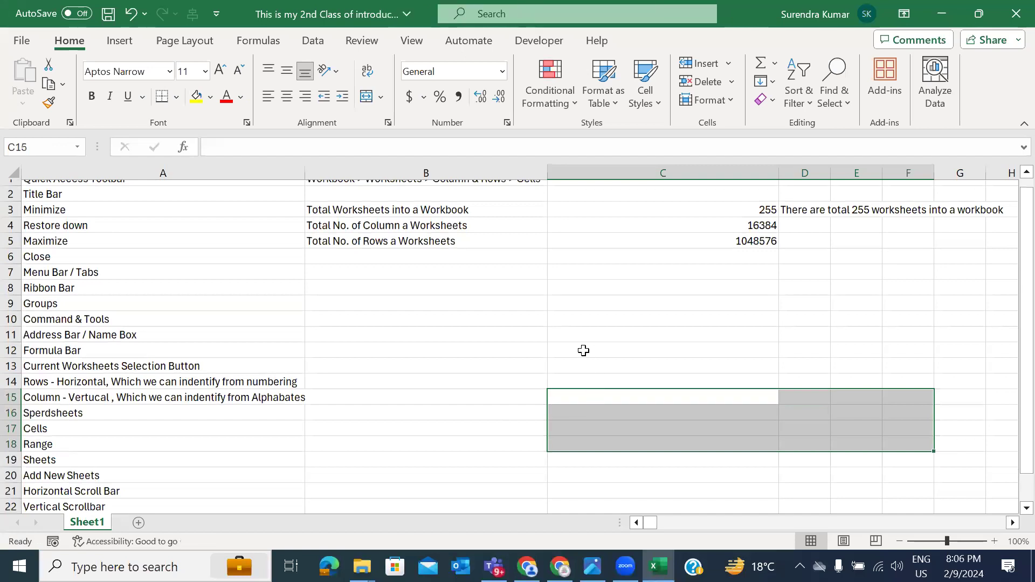
pyautogui.click(582, 351)
pyautogui.write('Deep')
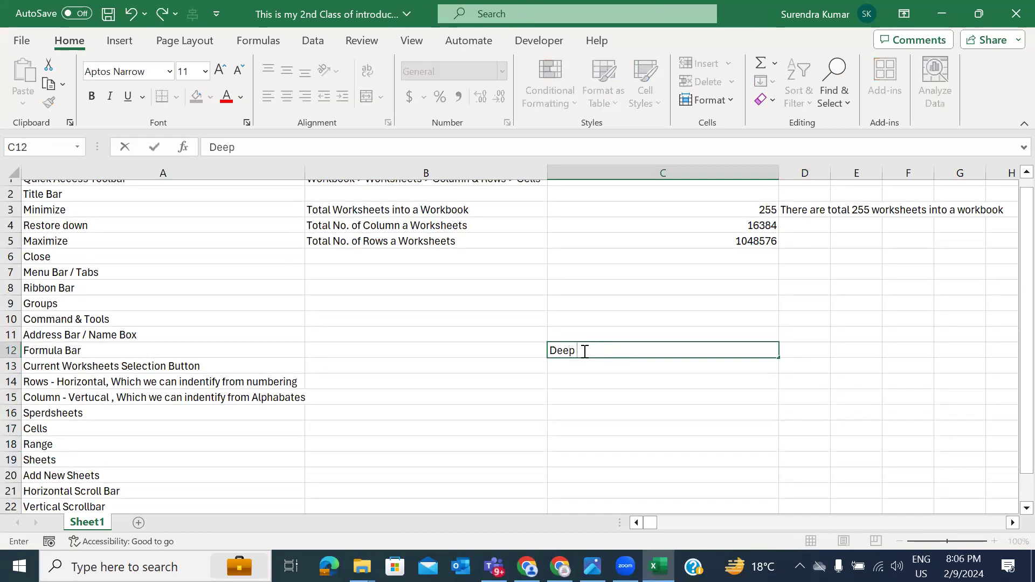
pyautogui.write(' Analytical Eduzone')
pyautogui.press('Return')
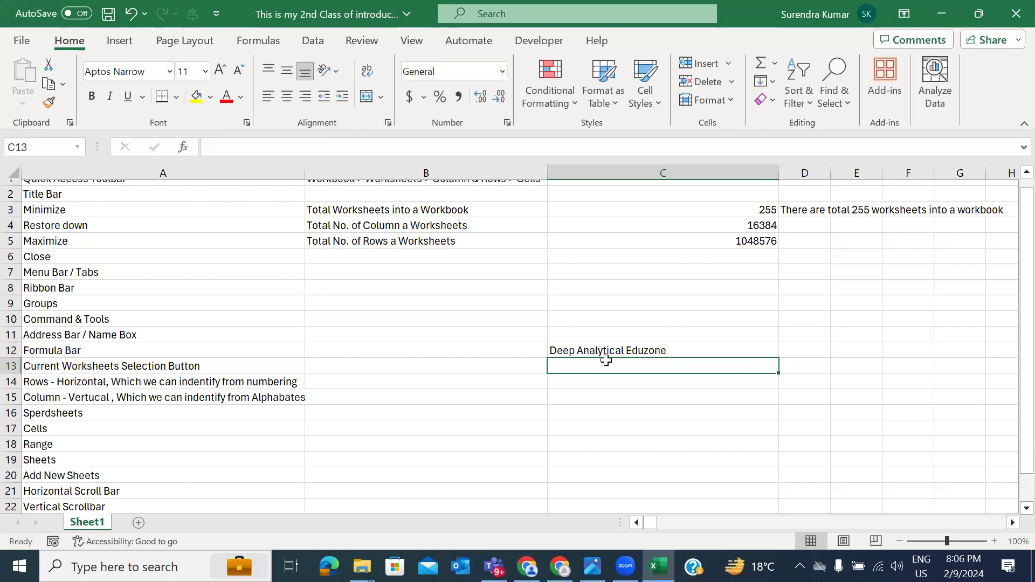
pyautogui.click(605, 397)
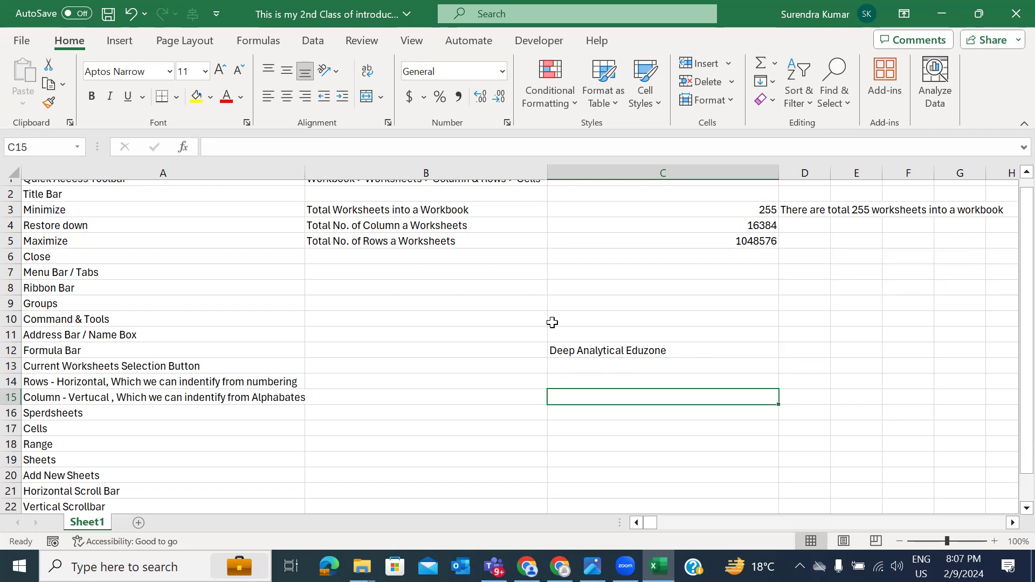
# Step: Open the Save As dialog and start editing the file name's suffix
pyautogui.click(22, 41)
pyautogui.click(56, 293)
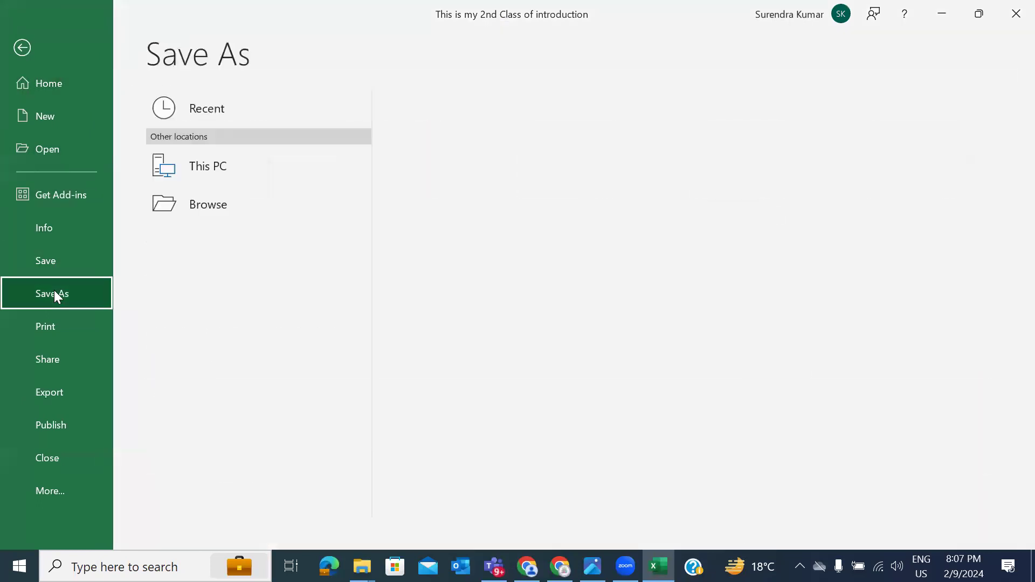
pyautogui.click(195, 230)
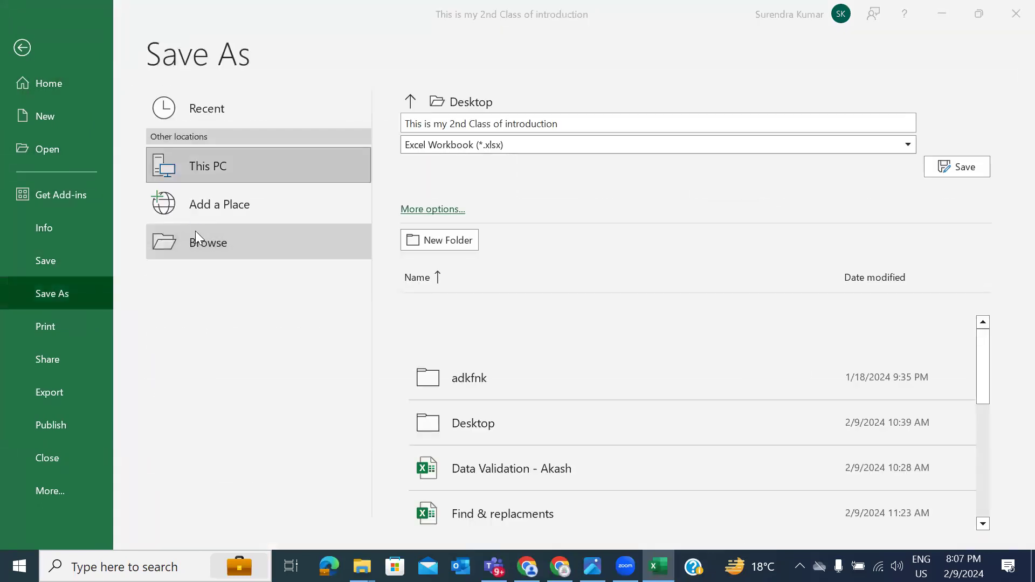
pyautogui.click(195, 230)
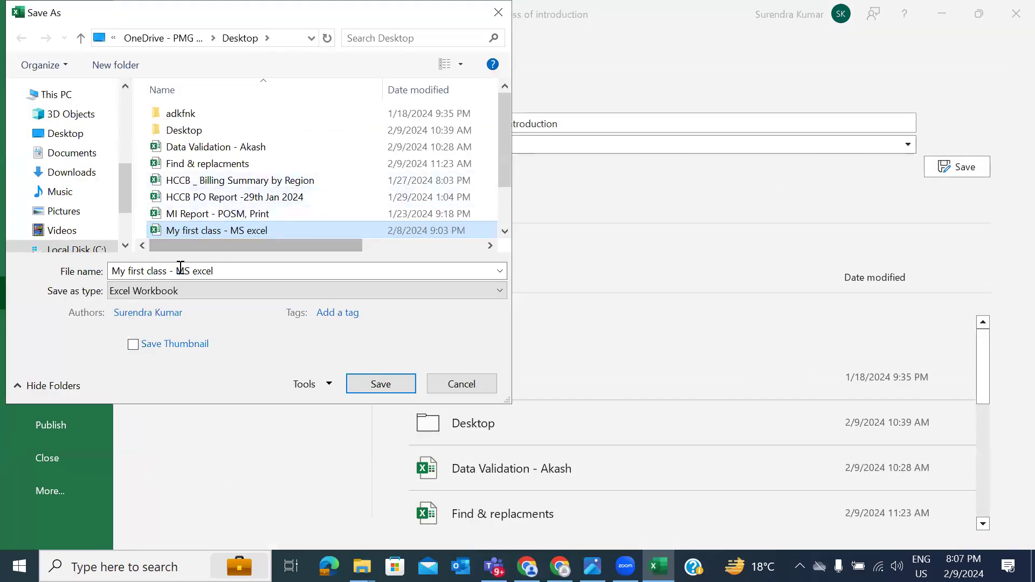
pyautogui.click(232, 270)
pyautogui.click(231, 270)
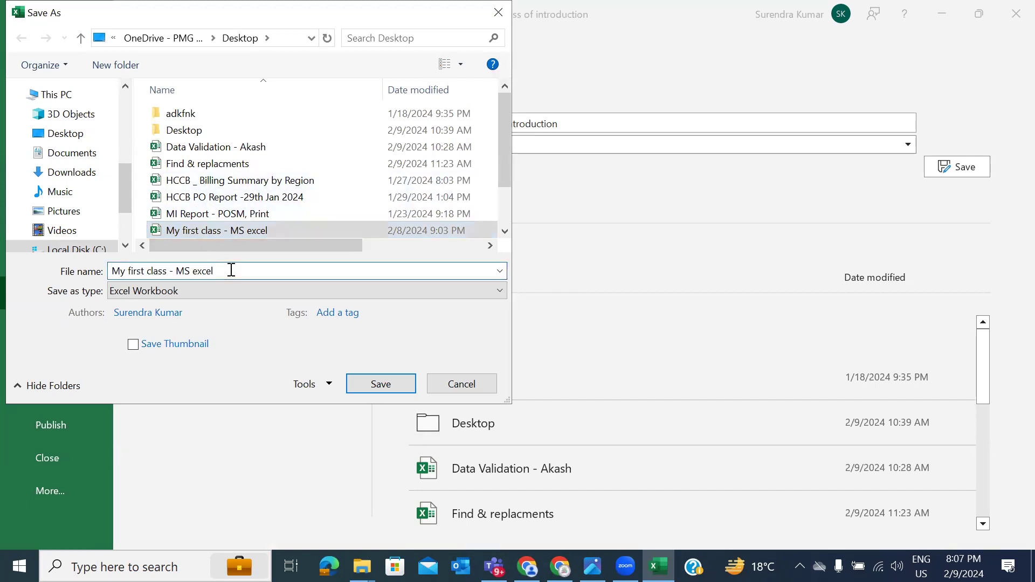
pyautogui.write('- @n')
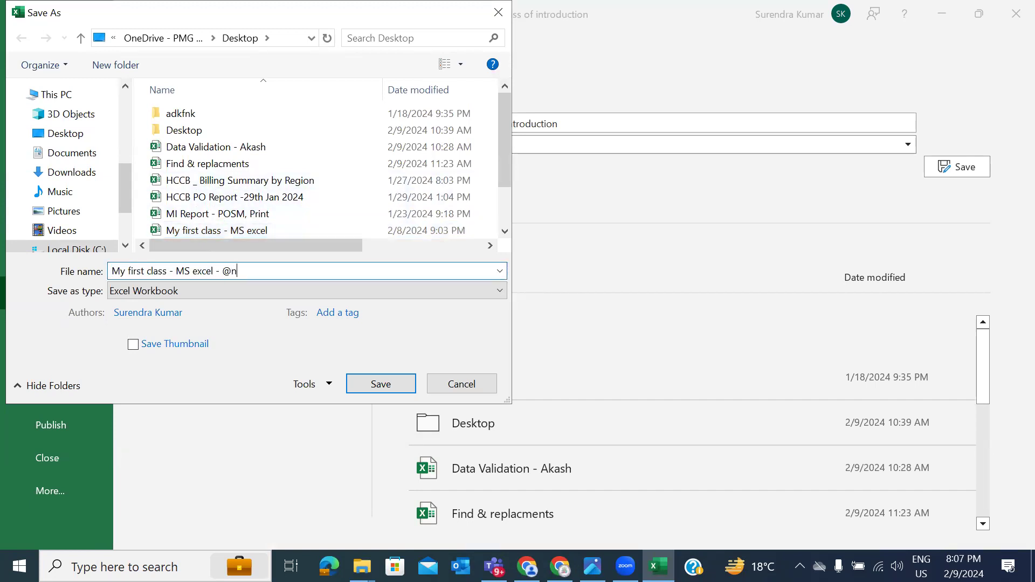
pyautogui.press('BackSpace')
pyautogui.press('BackSpace')
pyautogui.write('2nd')
pyautogui.hotkey('ctrl', 'shift', 'Left')
pyautogui.write('2nd')
pyautogui.scroll(-1, 273, 216)
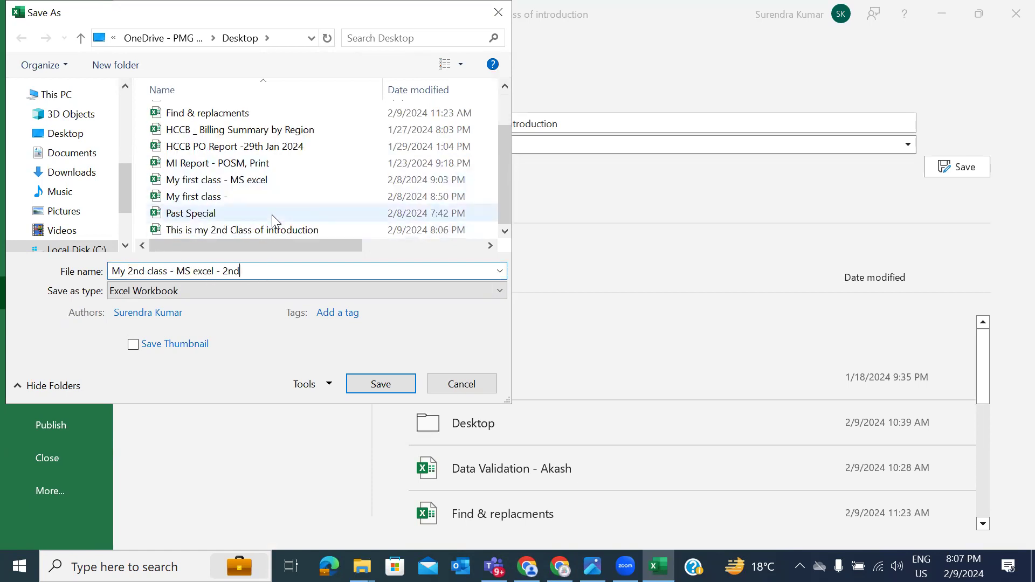
# Step: Reuse the existing workbook name, append ' - 2', and save the copy
pyautogui.click(246, 231)
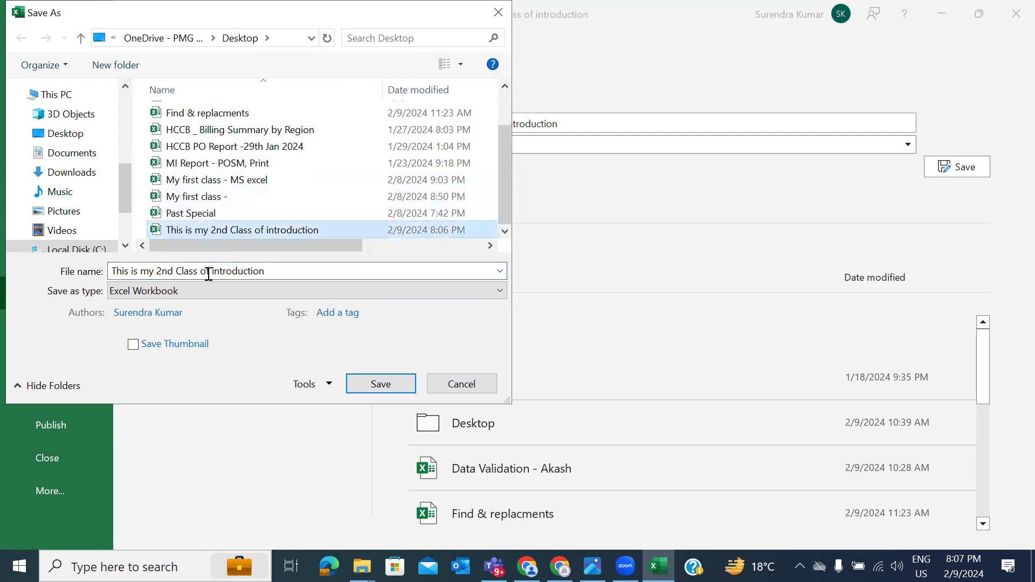
pyautogui.click(284, 272)
pyautogui.click(284, 272)
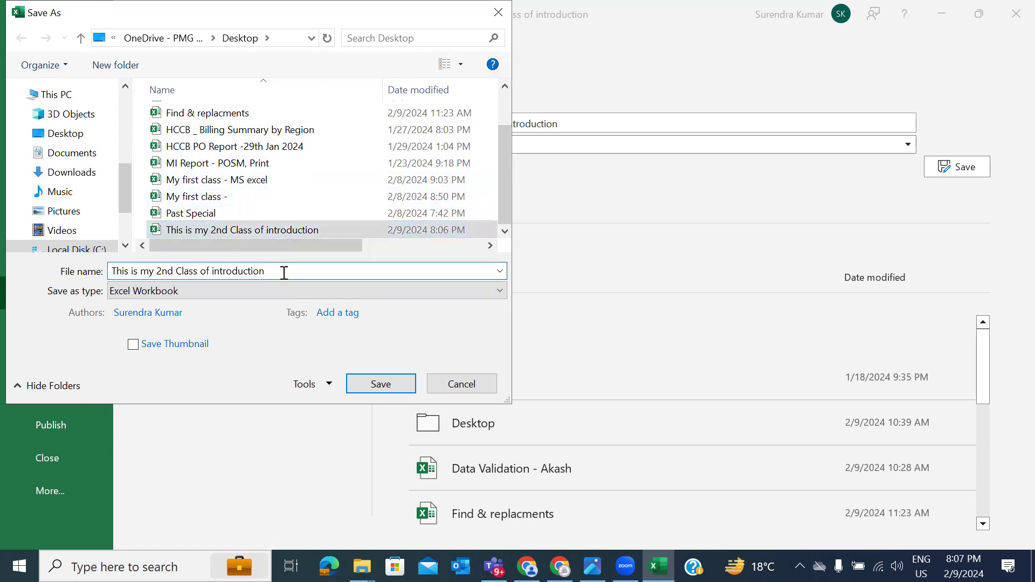
pyautogui.write('- 2')
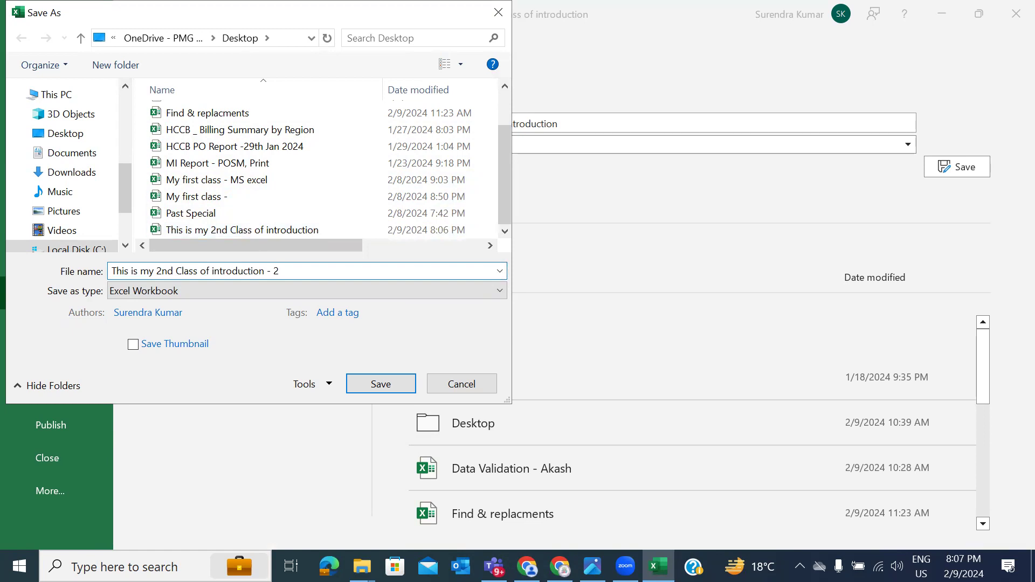
pyautogui.click(364, 383)
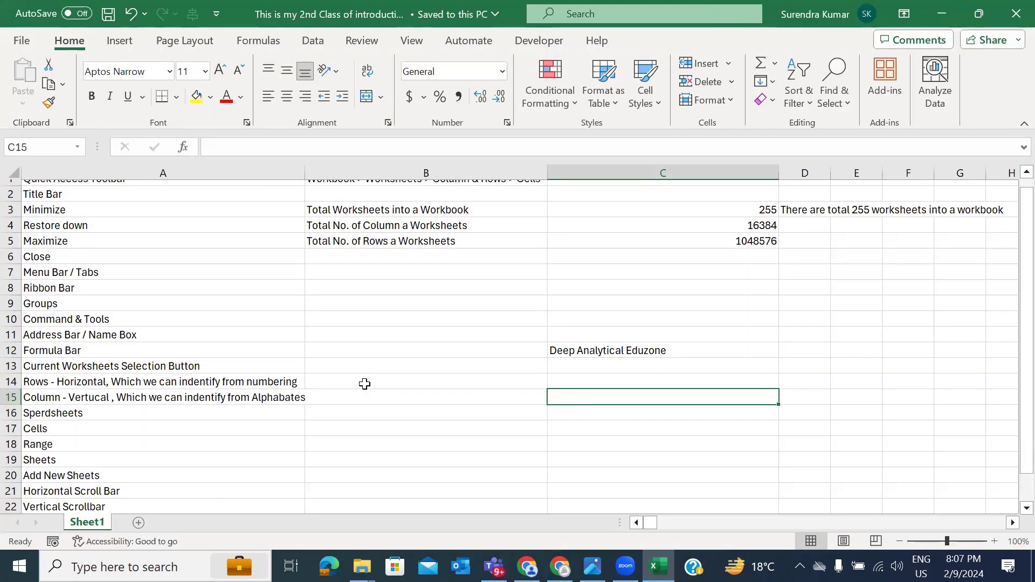
# Step: Refresh the desktop to show the '- 2' copy and rearrange both workbook icons
pyautogui.press('super+d')
pyautogui.rightClick(391, 289)
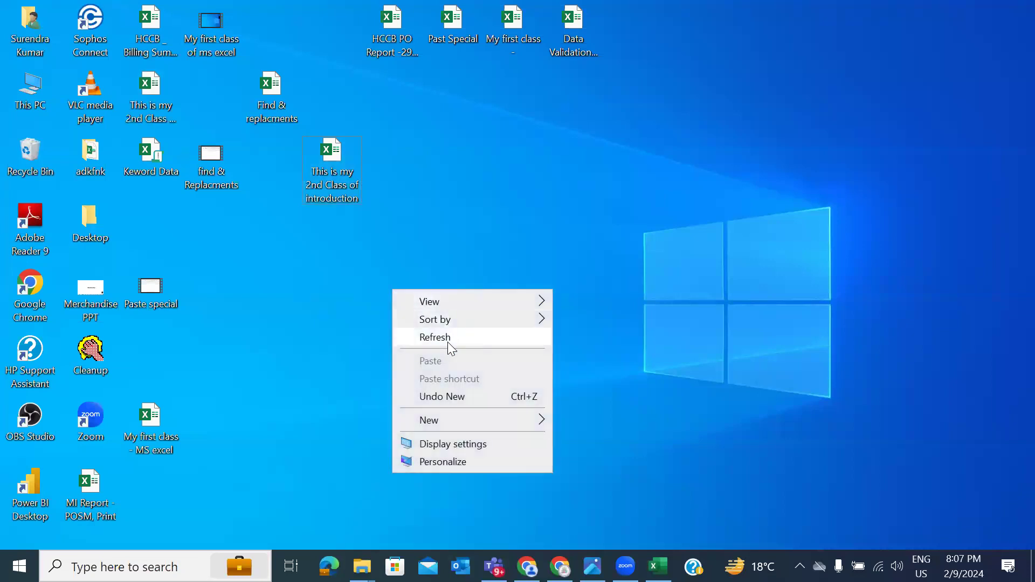
pyautogui.click(447, 342)
pyautogui.moveTo(153, 96); pyautogui.dragTo(351, 247)
pyautogui.moveTo(334, 159); pyautogui.dragTo(397, 148)
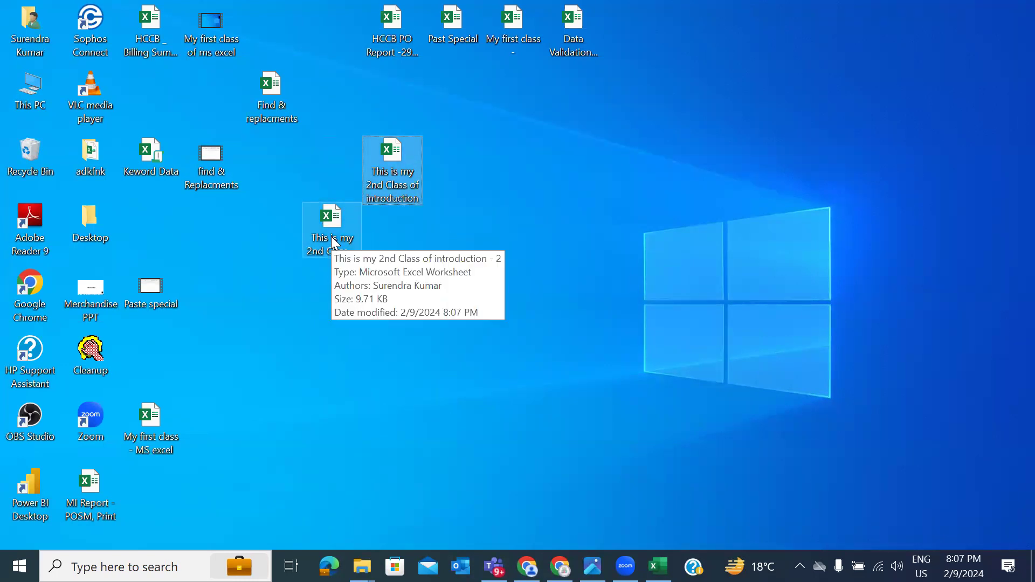
pyautogui.rightClick(518, 217)
pyautogui.click(560, 264)
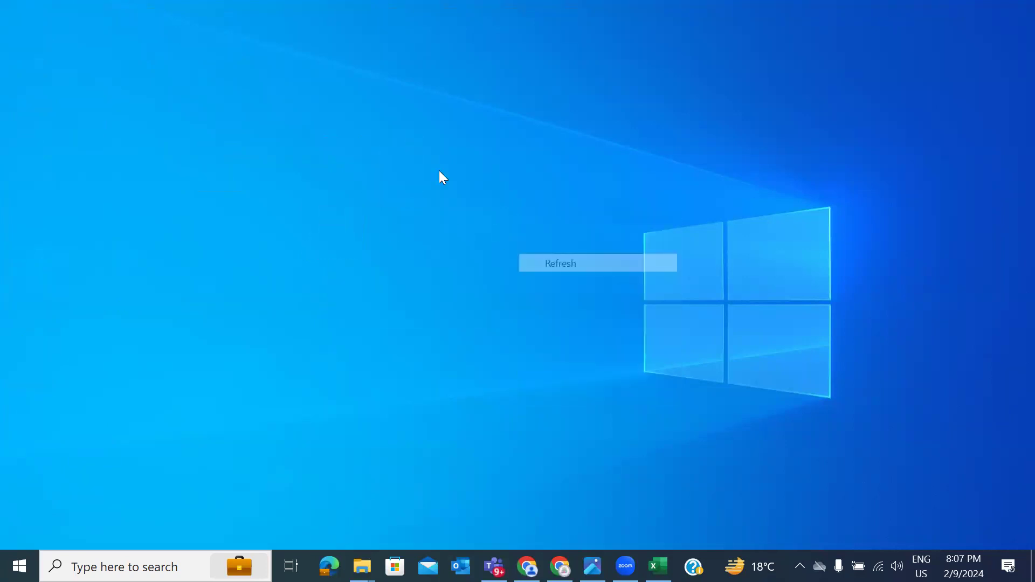
# Step: Open the original workbook from the desktop, select B9:C21, and close Excel
pyautogui.doubleClick(396, 152)
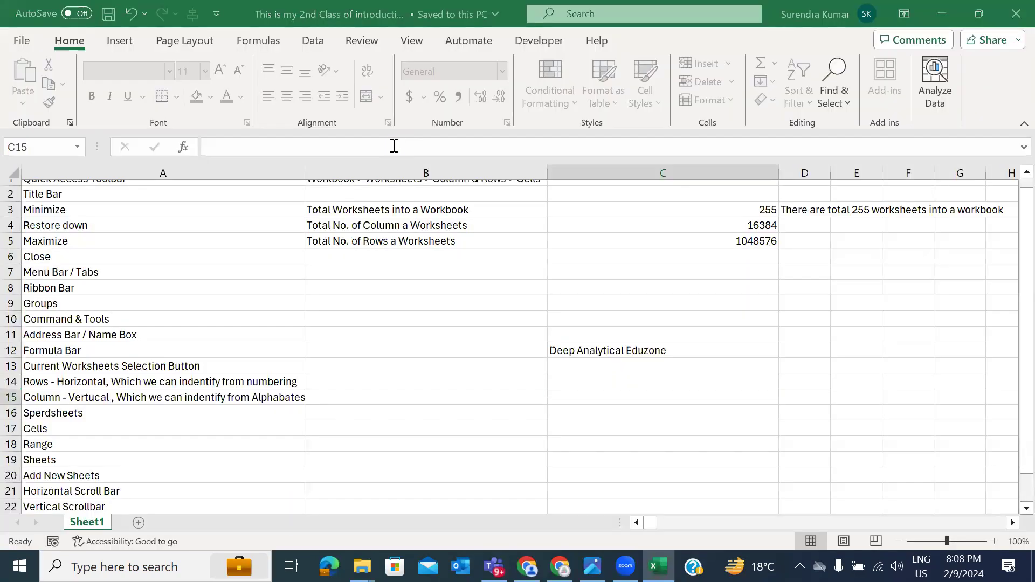
pyautogui.moveTo(499, 315); pyautogui.dragTo(529, 331)
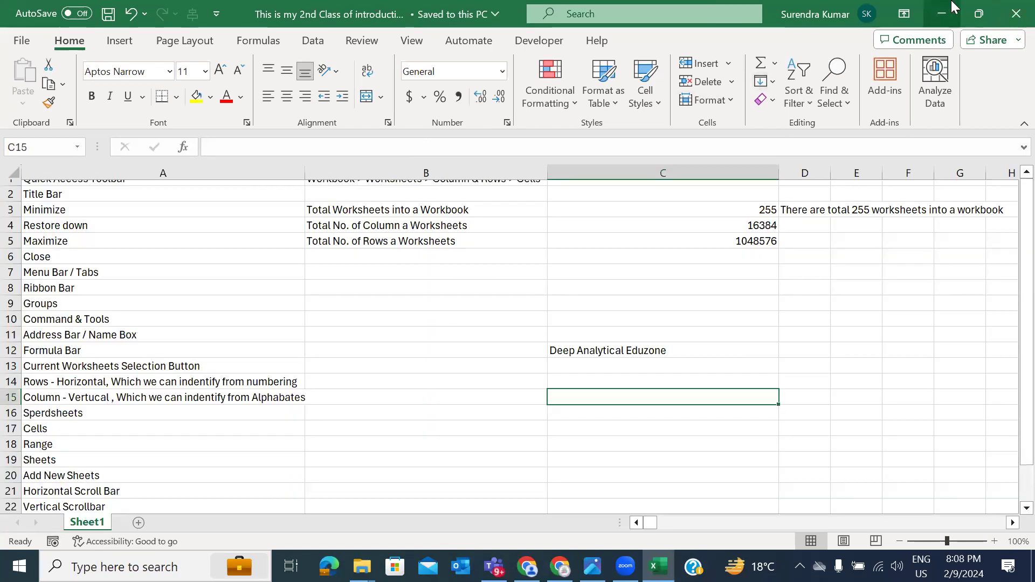
pyautogui.click(1017, 13)
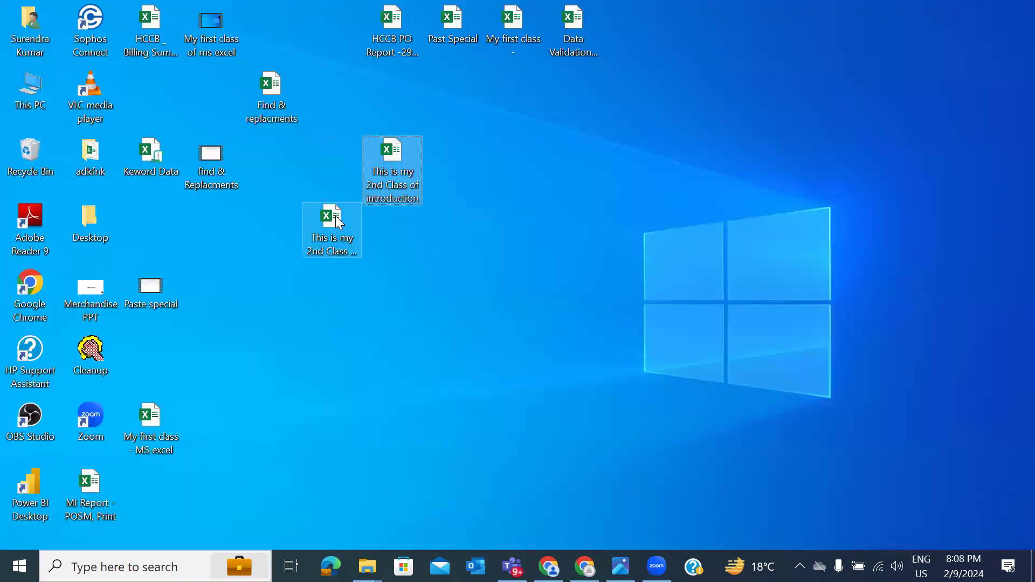
# Step: Open the '- 2' copy, defer the recovered files in Document Recovery, and close Excel
pyautogui.click(336, 215)
pyautogui.doubleClick(336, 216)
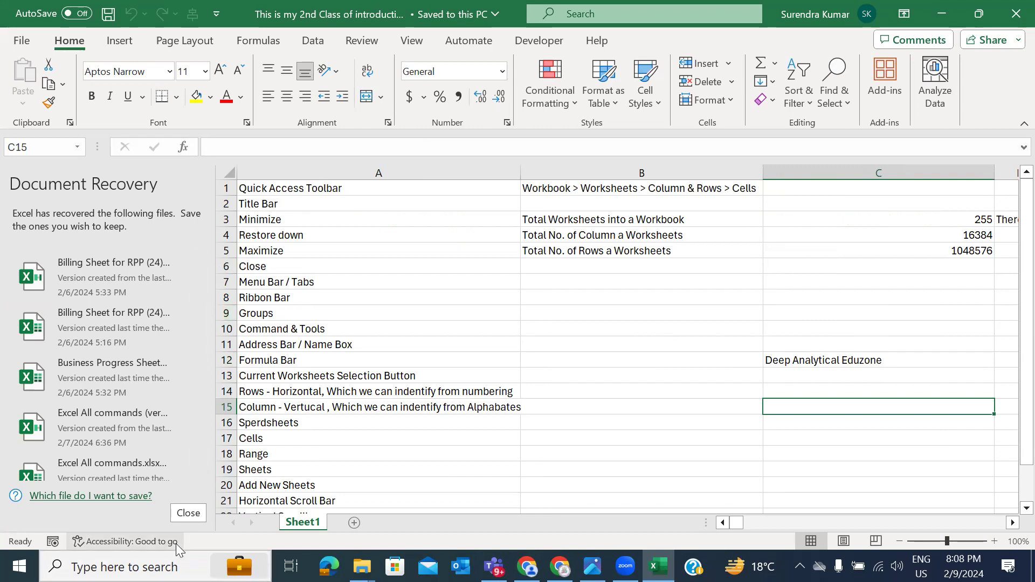
pyautogui.click(180, 514)
pyautogui.click(255, 231)
pyautogui.click(351, 265)
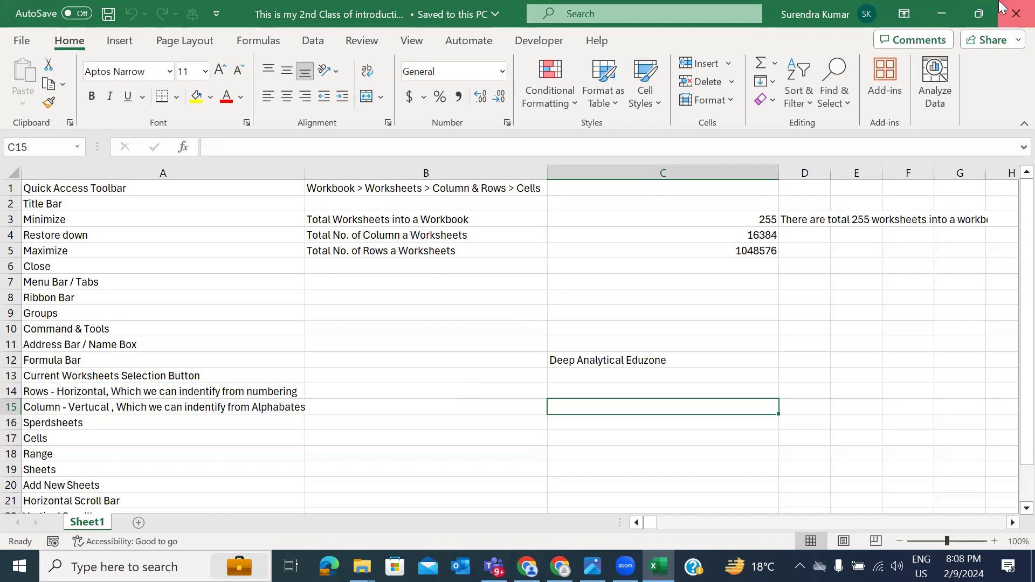
pyautogui.click(1016, 14)
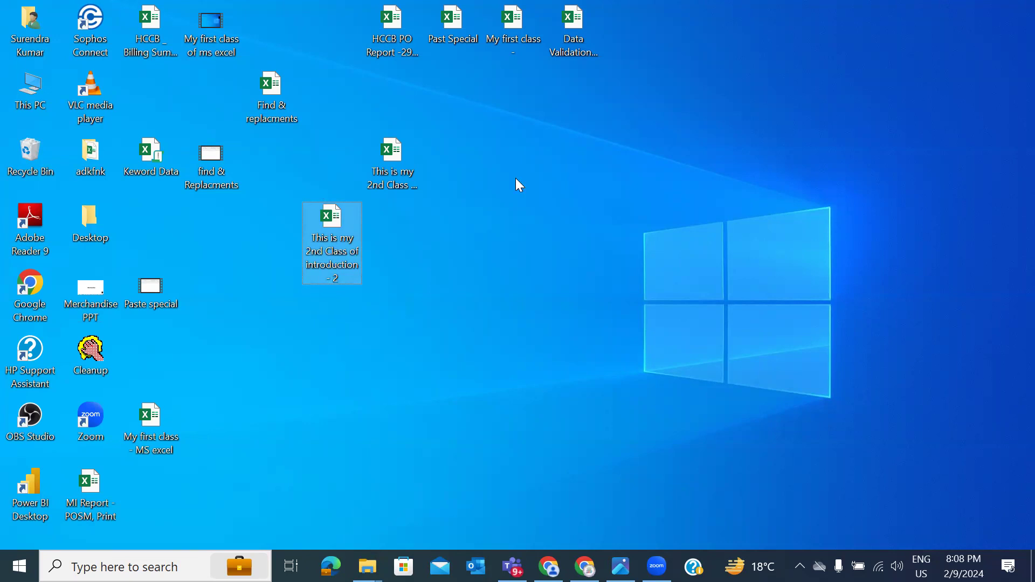
# Step: Switch back to the desktop and open the '- 2' copy of the workbook
pyautogui.hotkey('alt', 'Tab')
pyautogui.press('Left')
pyautogui.press('Down')
pyautogui.press('Right')
pyautogui.press('Right')
pyautogui.press('Left')
pyautogui.press('Up')
pyautogui.press('Right')
pyautogui.press('Down')
pyautogui.press('Left')
pyautogui.press('Left')
pyautogui.press('Left')
pyautogui.press('Up')
pyautogui.press('Right')
pyautogui.press('Right')
pyautogui.press('Left')
pyautogui.press('Left')
pyautogui.press('Return')
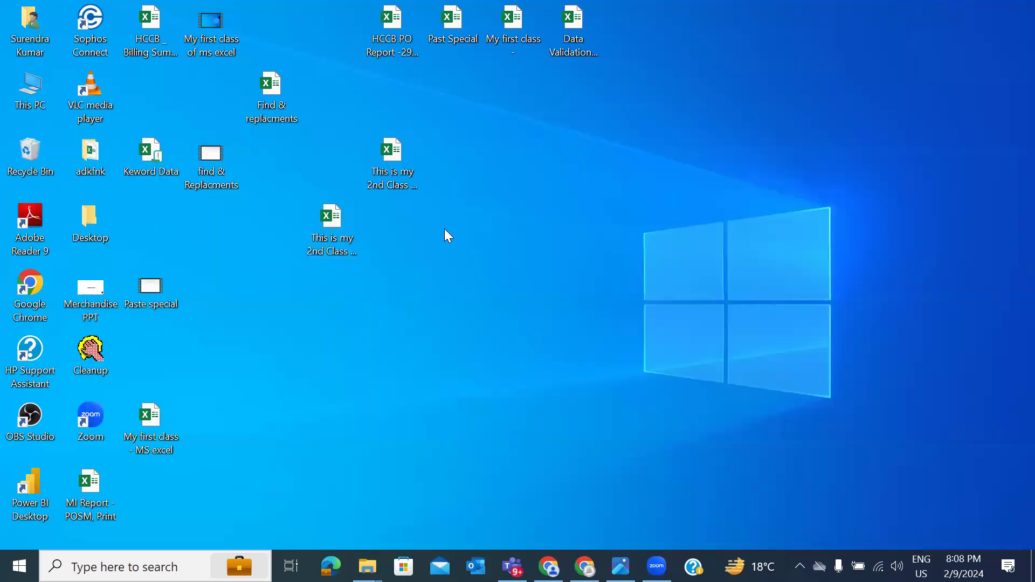
pyautogui.doubleClick(335, 222)
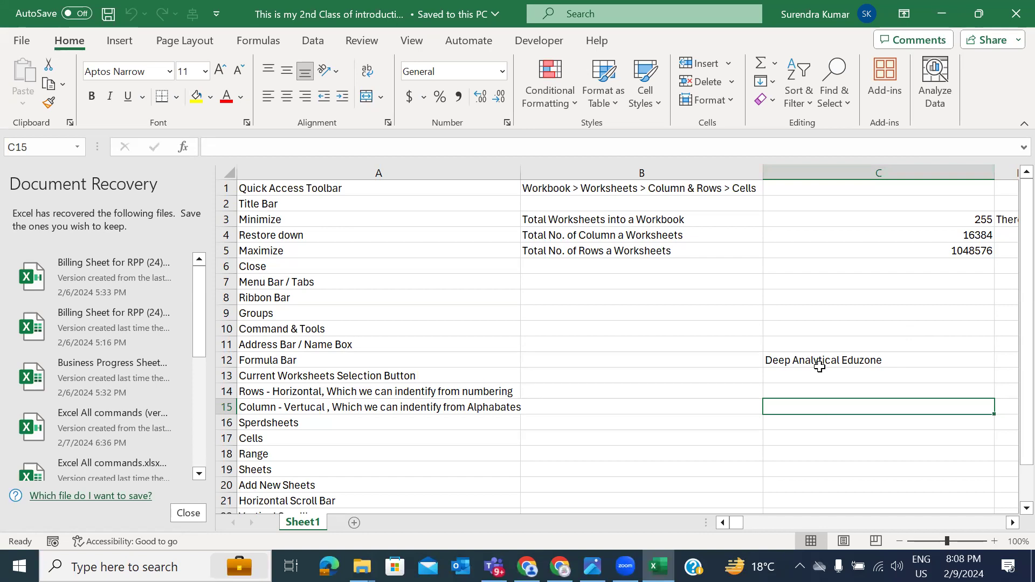
# Step: Dismiss document recovery by removing the recovered files, then refresh the desktop
pyautogui.click(1014, 7)
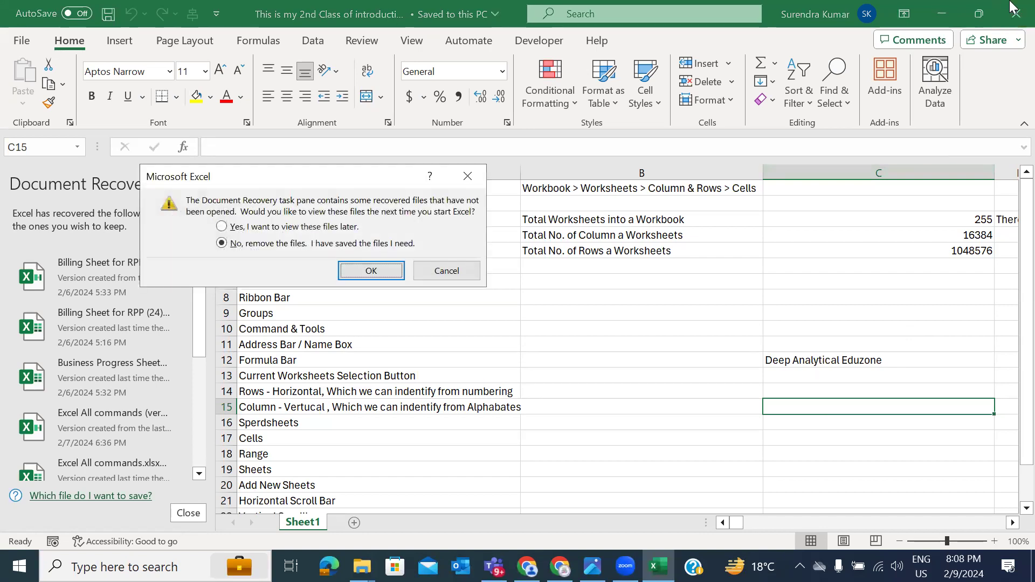
pyautogui.click(386, 271)
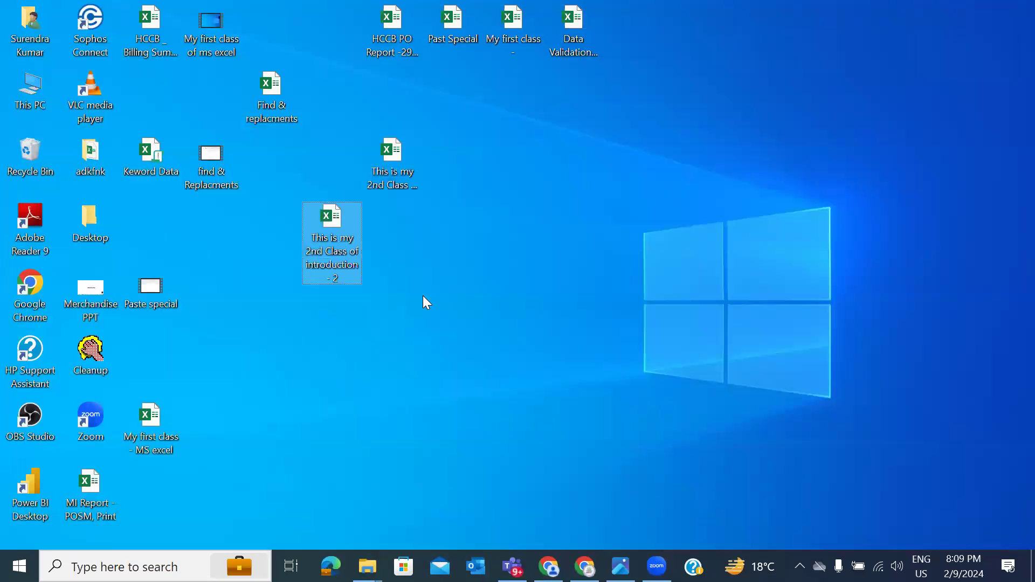
pyautogui.rightClick(423, 297)
pyautogui.click(466, 344)
# Step: Open the 2nd Class workbook from the desktop, select cell B9, and close it
pyautogui.hotkey('alt', 'Tab')
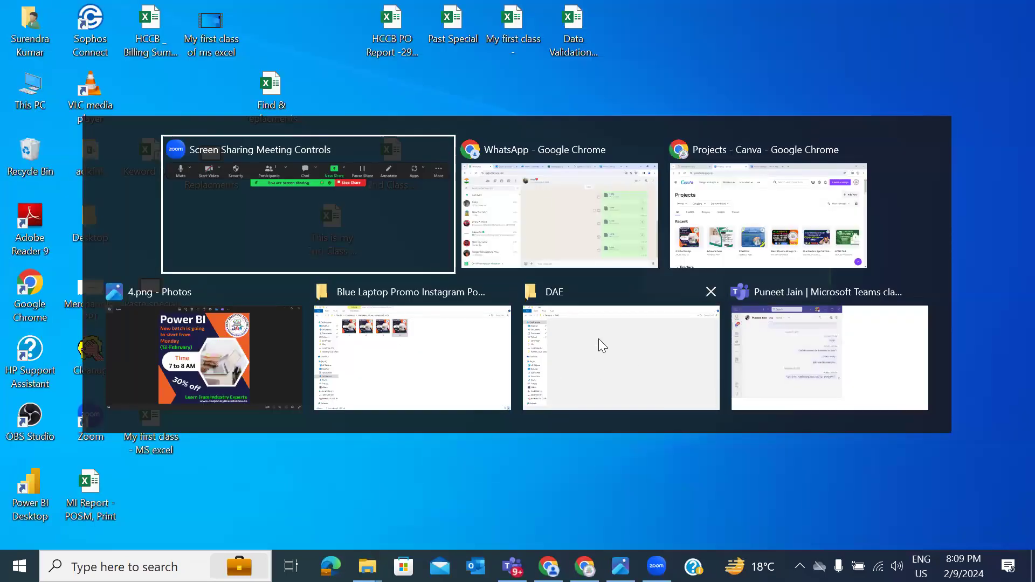
pyautogui.click(575, 376)
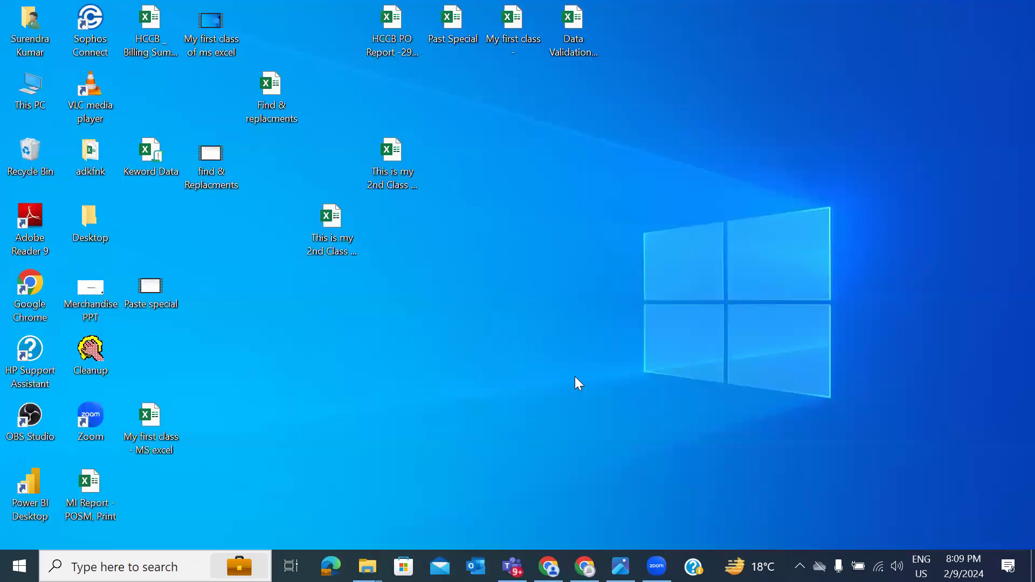
pyautogui.doubleClick(394, 153)
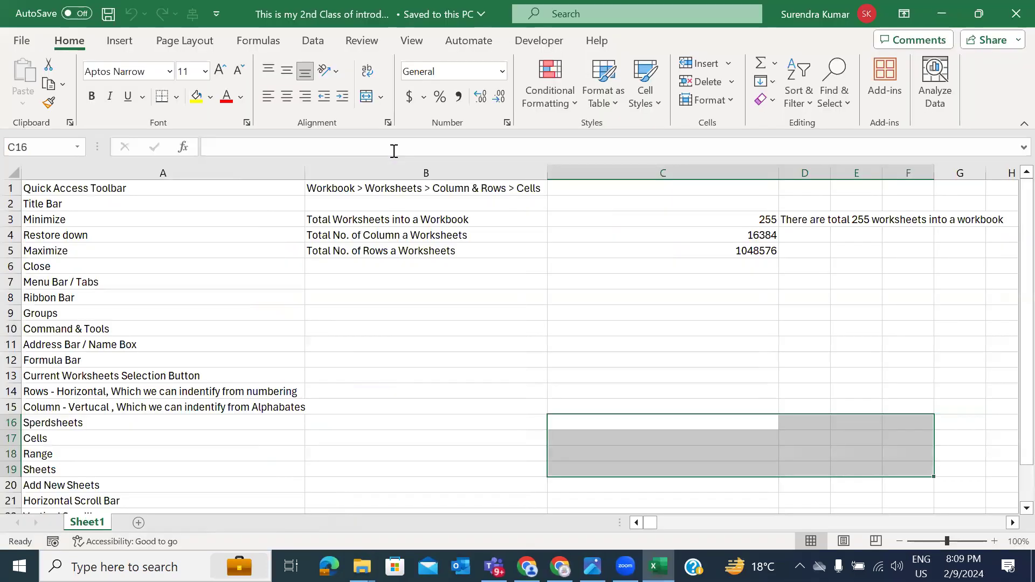
pyautogui.click(483, 318)
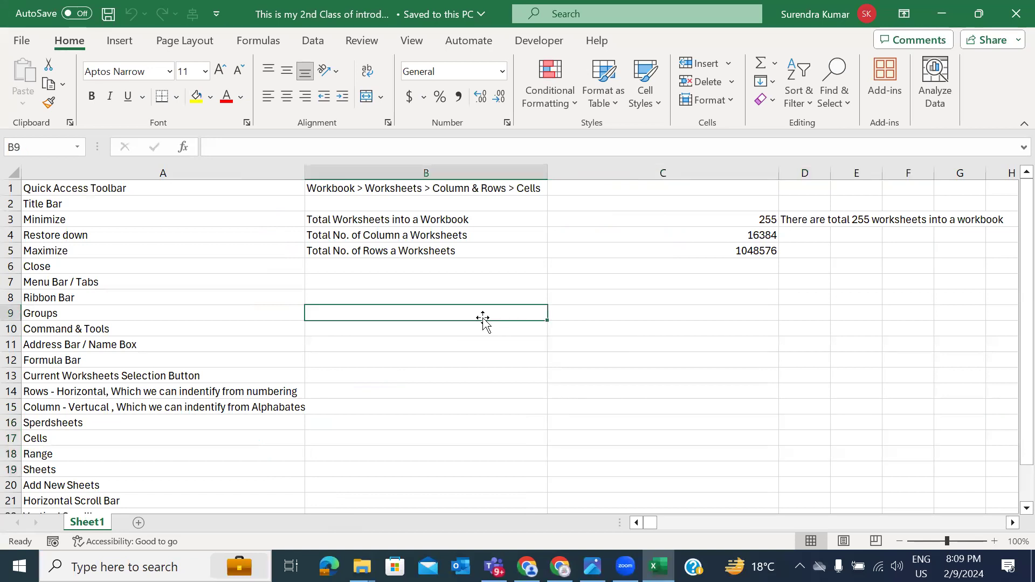
pyautogui.click(1012, 7)
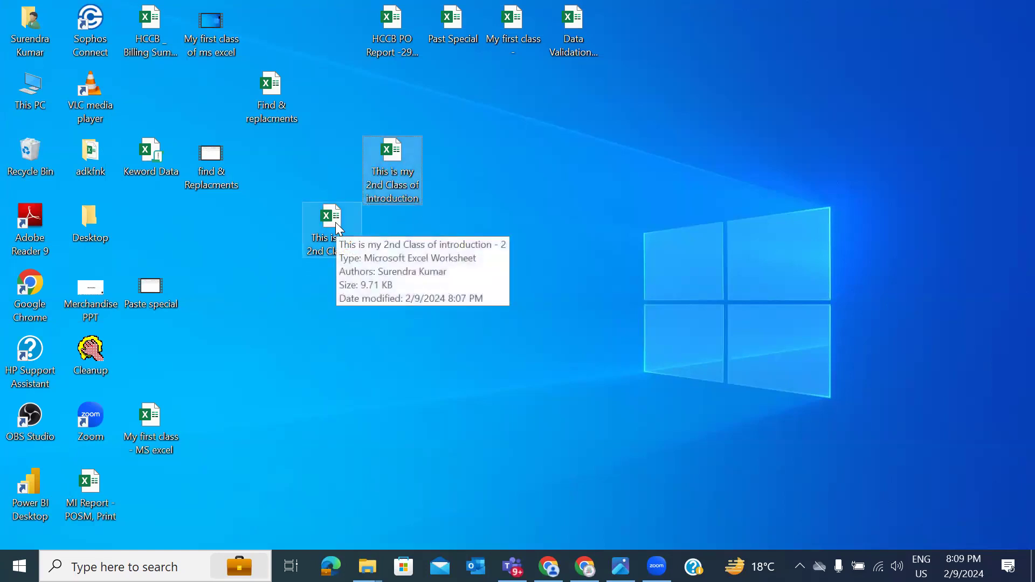
# Step: Refresh the desktop and reopen the original 'This is my 2nd Class of introduction' workbook
pyautogui.rightClick(556, 181)
pyautogui.click(593, 228)
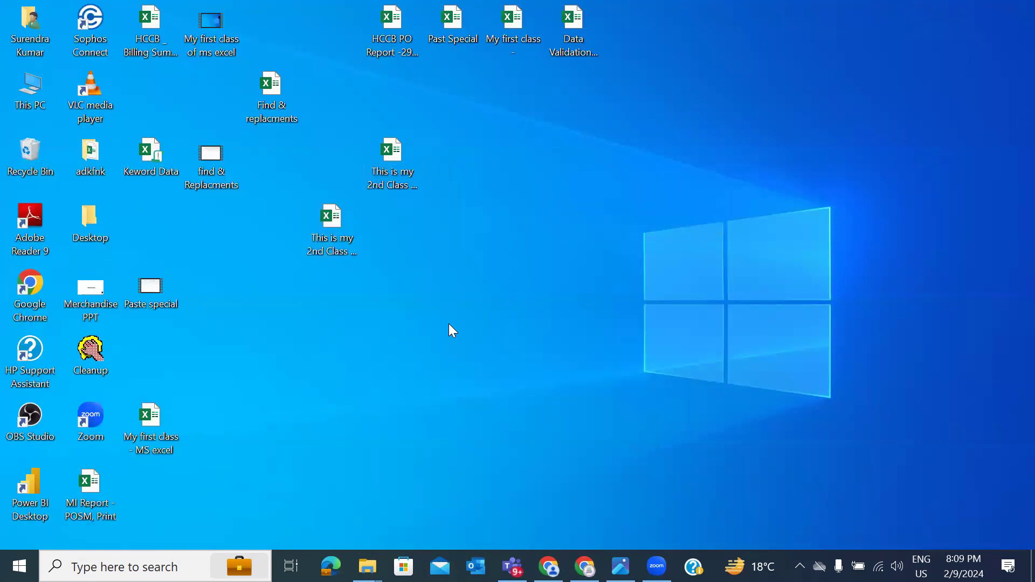
pyautogui.hotkey('alt', 'Tab')
pyautogui.hotkey('alt', 'shift', 'Tab')
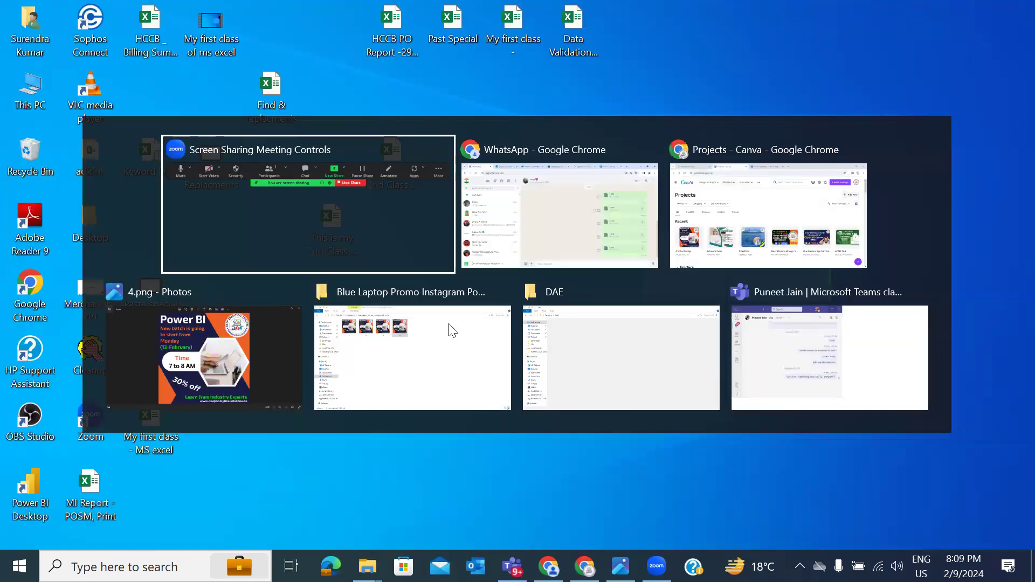
pyautogui.click(353, 219)
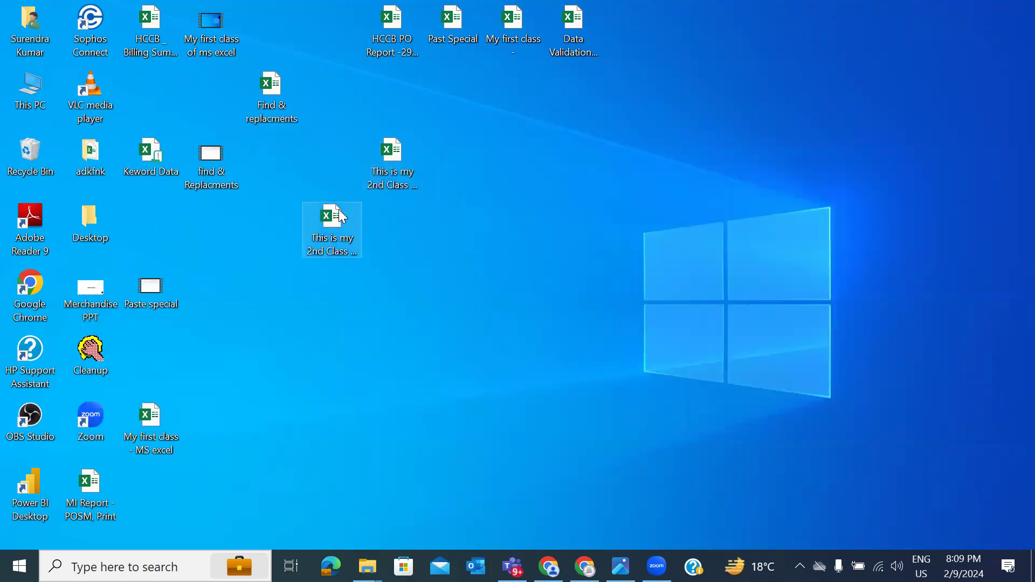
pyautogui.click(398, 144)
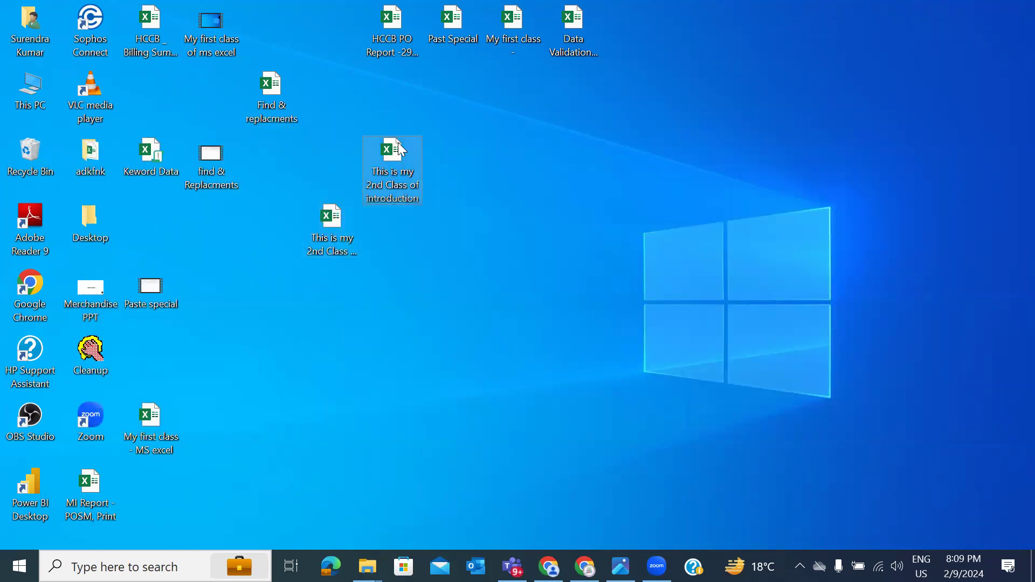
pyautogui.doubleClick(398, 143)
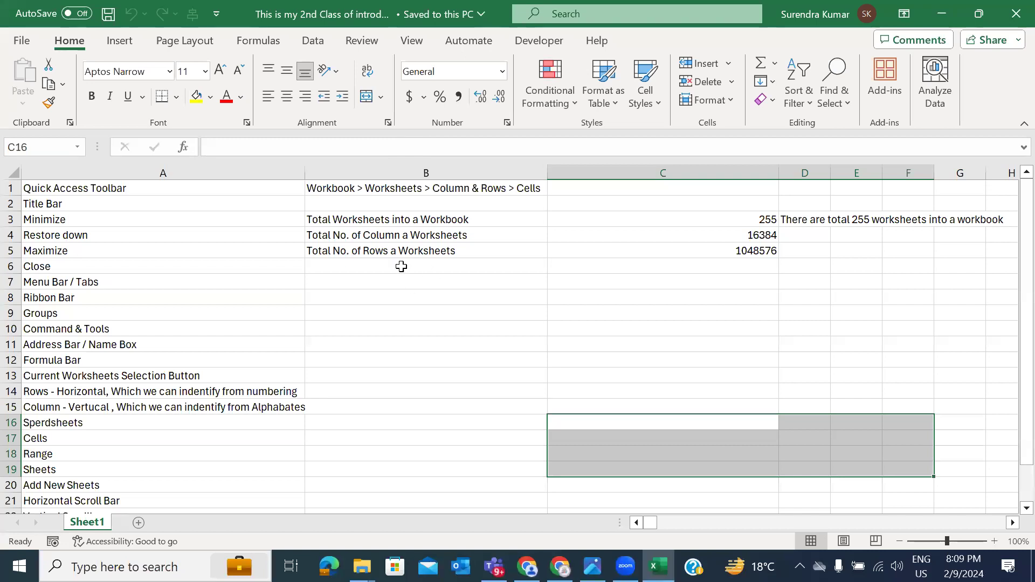
pyautogui.click(401, 266)
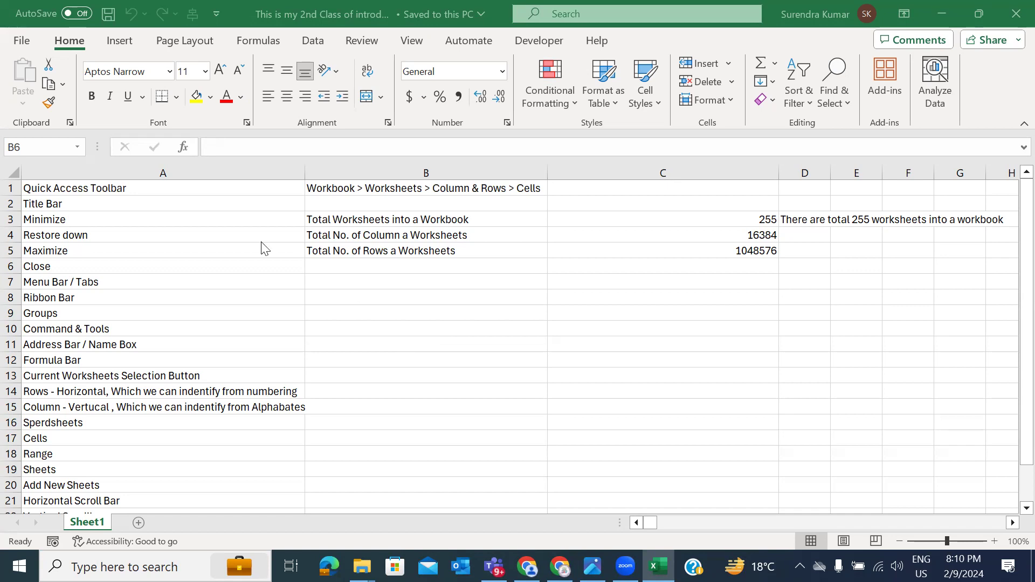
pyautogui.click(21, 40)
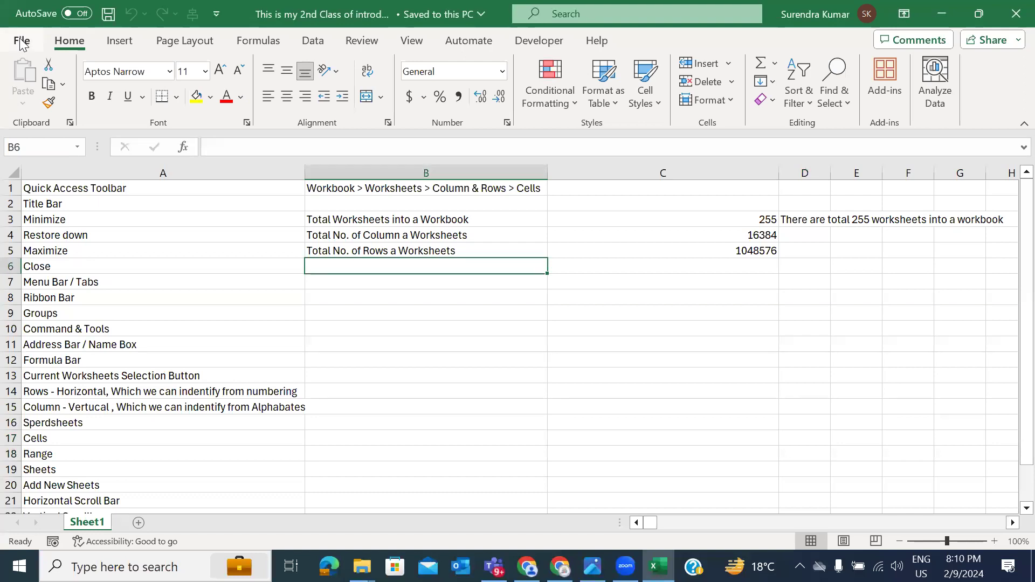
# Step: Encrypt the workbook with an opening password via Protect Workbook, confirm it, and save
pyautogui.click(21, 40)
pyautogui.click(46, 226)
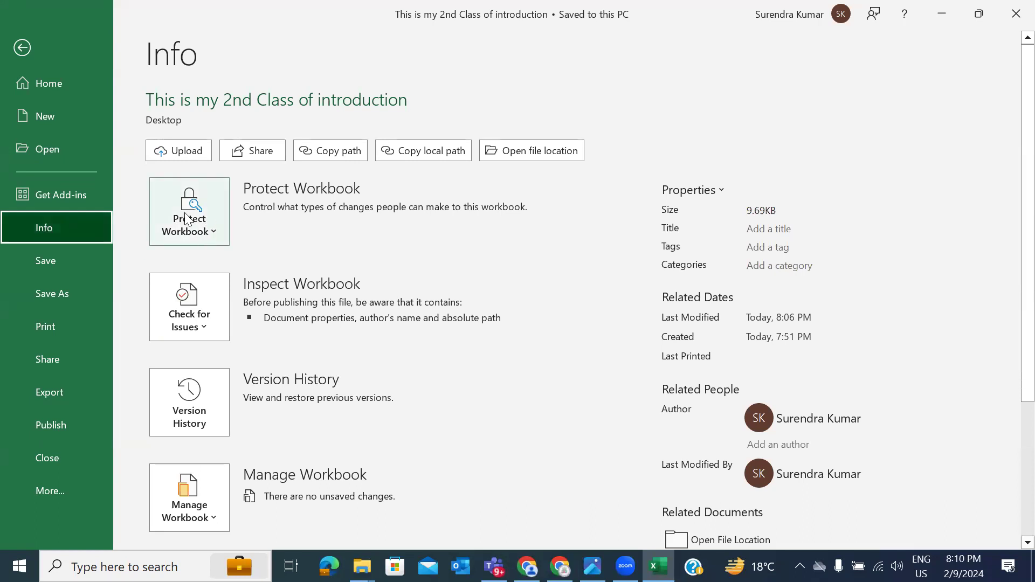
pyautogui.click(208, 235)
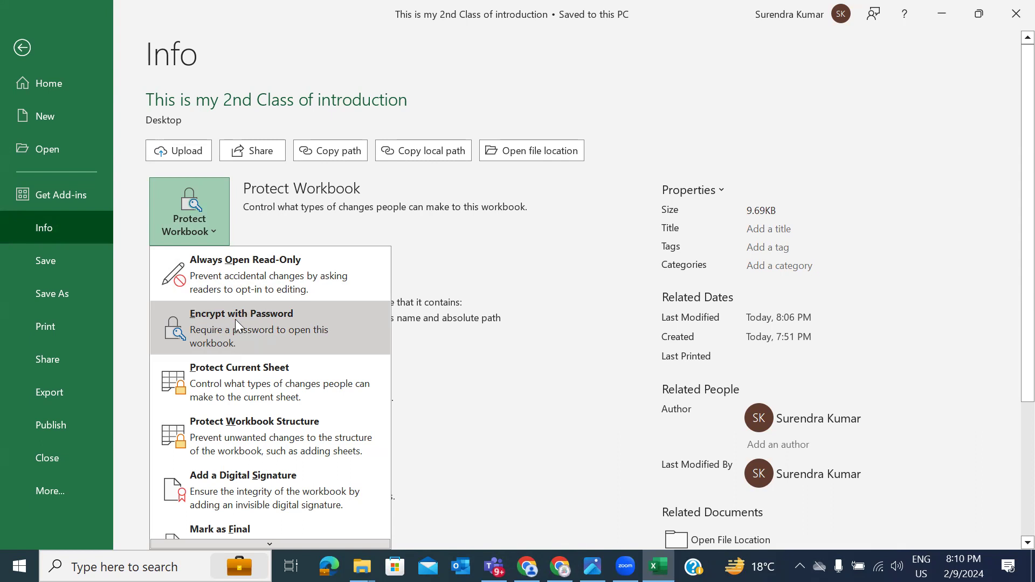
pyautogui.click(235, 319)
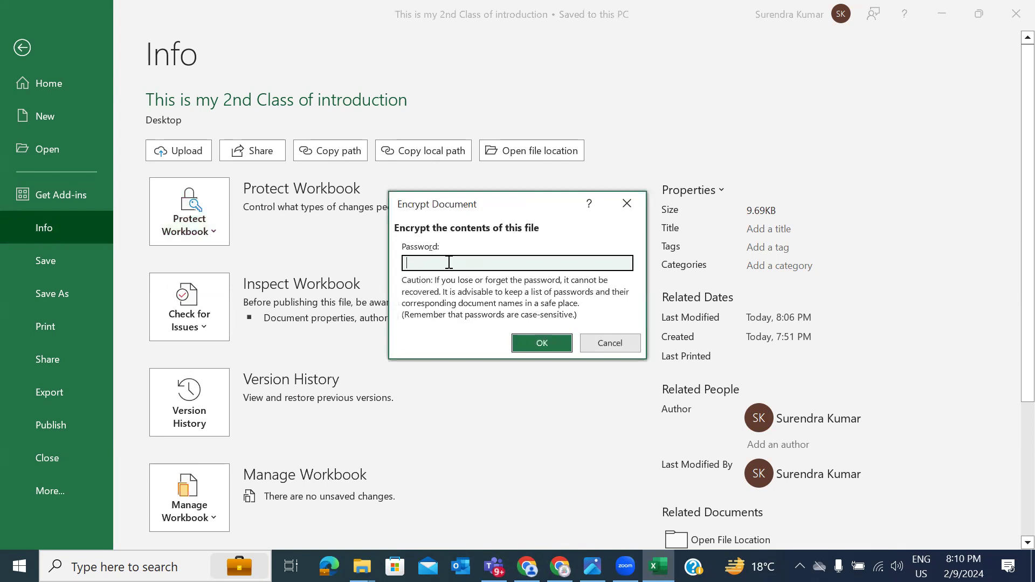
pyautogui.write('123')
pyautogui.click(542, 343)
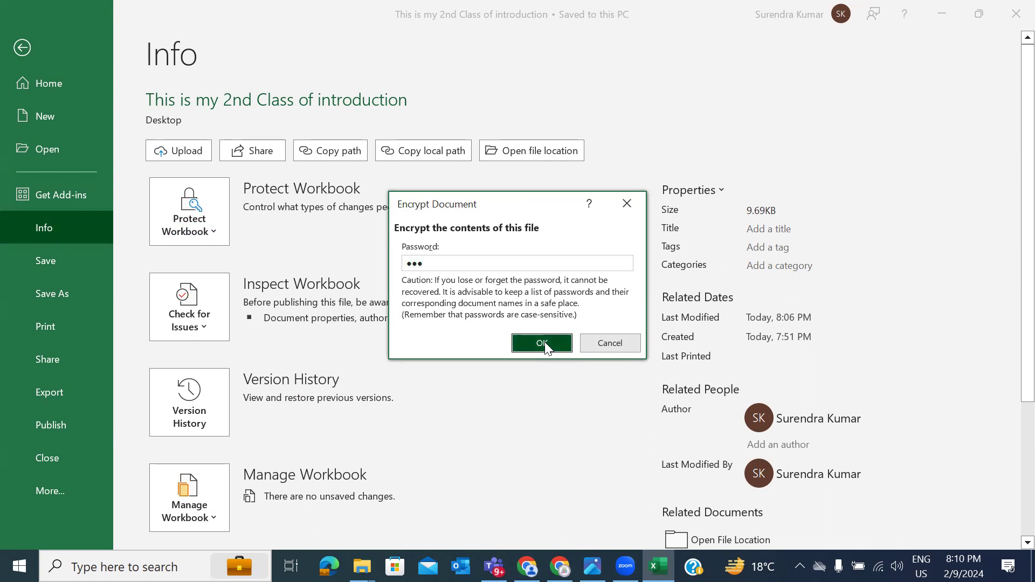
pyautogui.write('123')
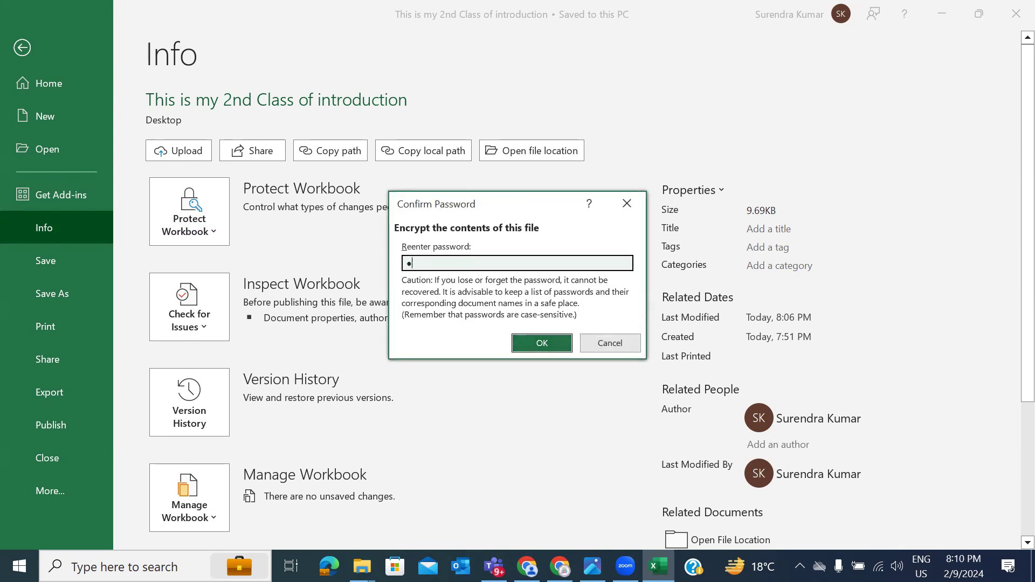
pyautogui.click(550, 344)
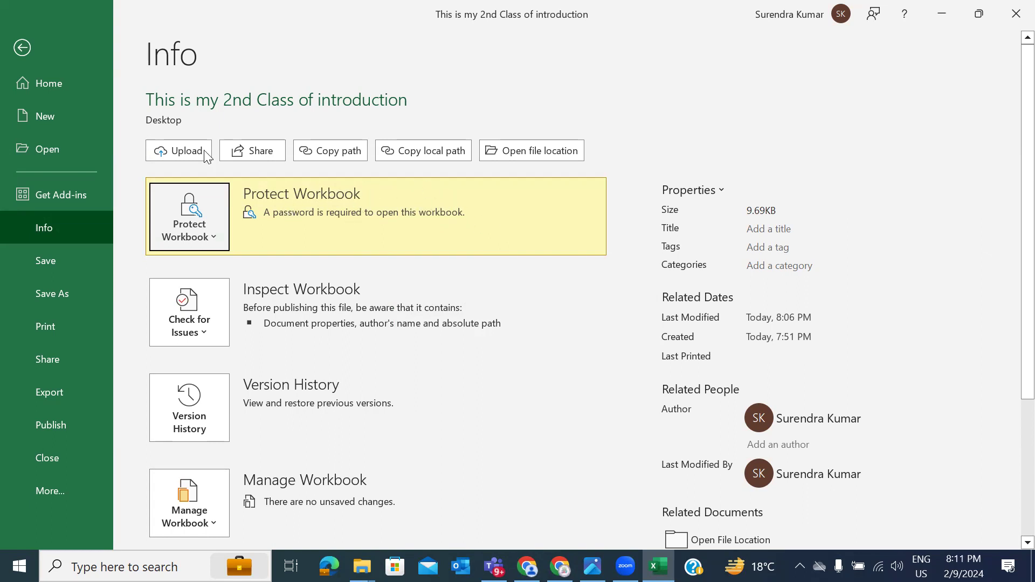
pyautogui.click(51, 265)
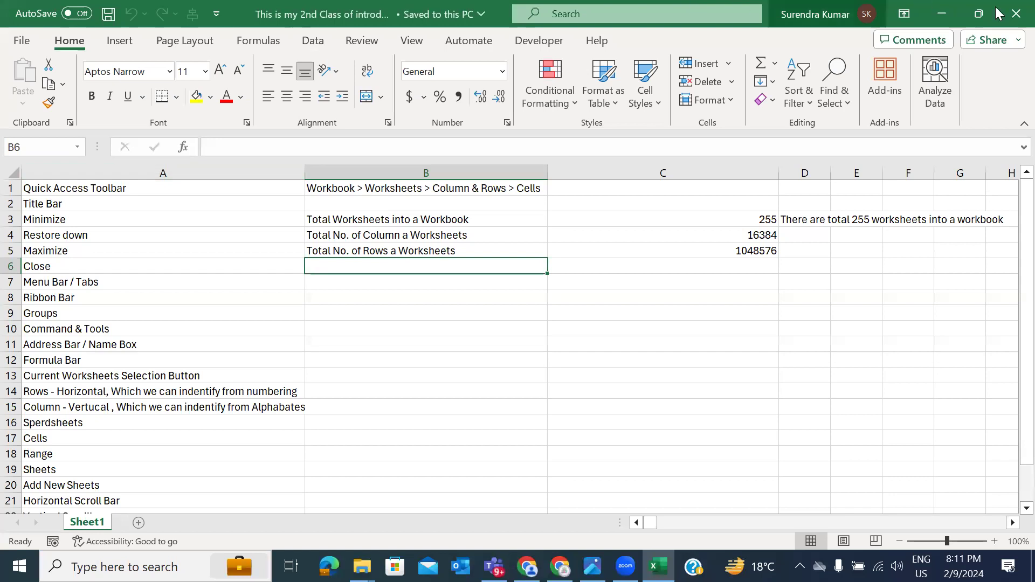
# Step: Close the workbook and refresh the desktop icons
pyautogui.click(1014, 10)
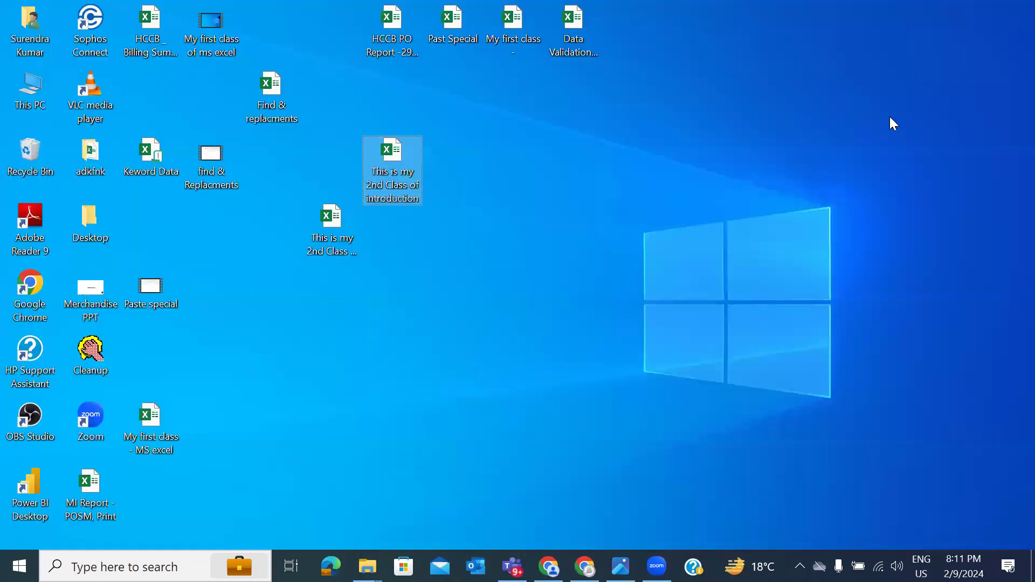
pyautogui.rightClick(741, 123)
pyautogui.click(788, 171)
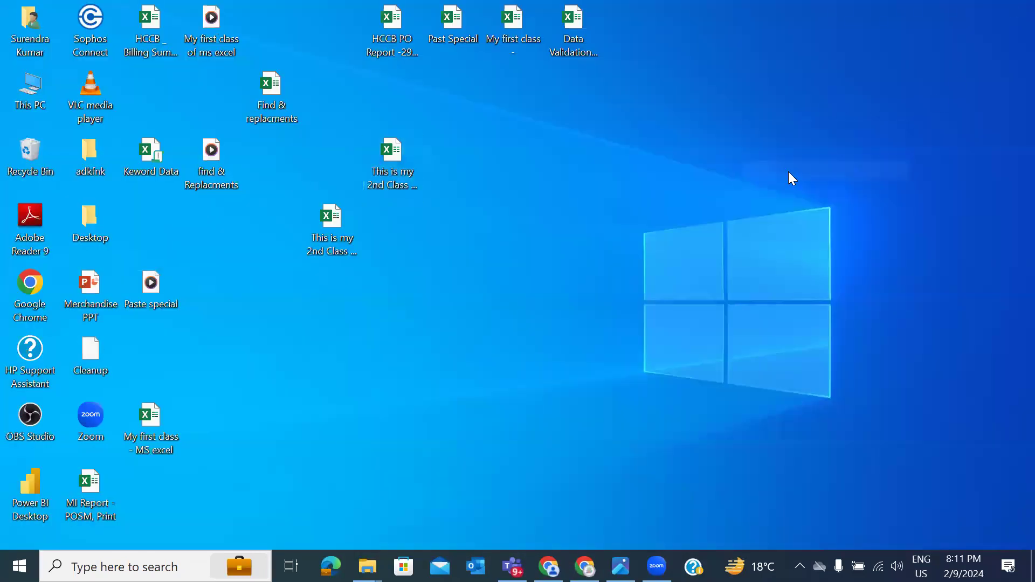
pyautogui.hotkey('alt', 'Tab')
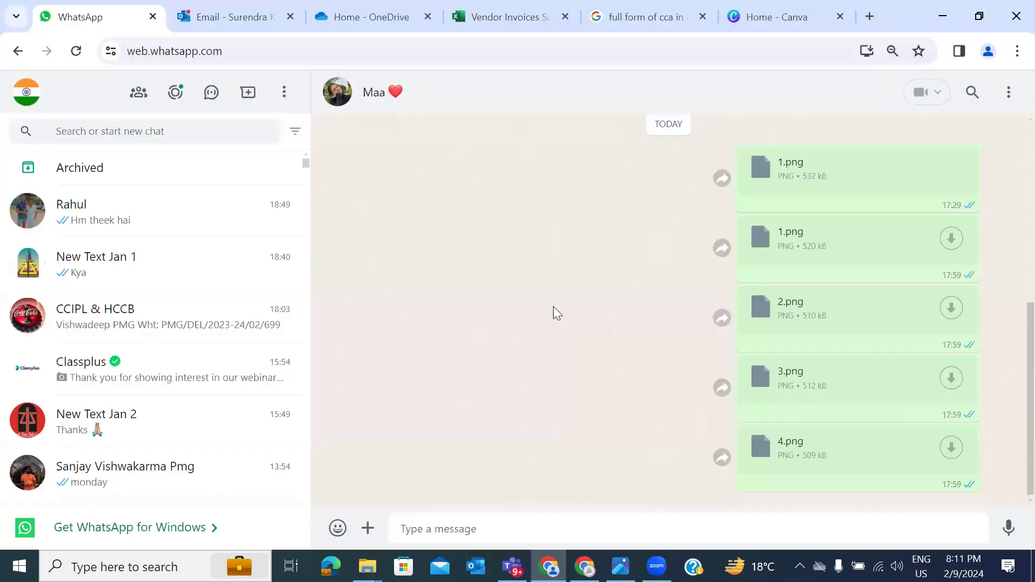
pyautogui.press('super+d')
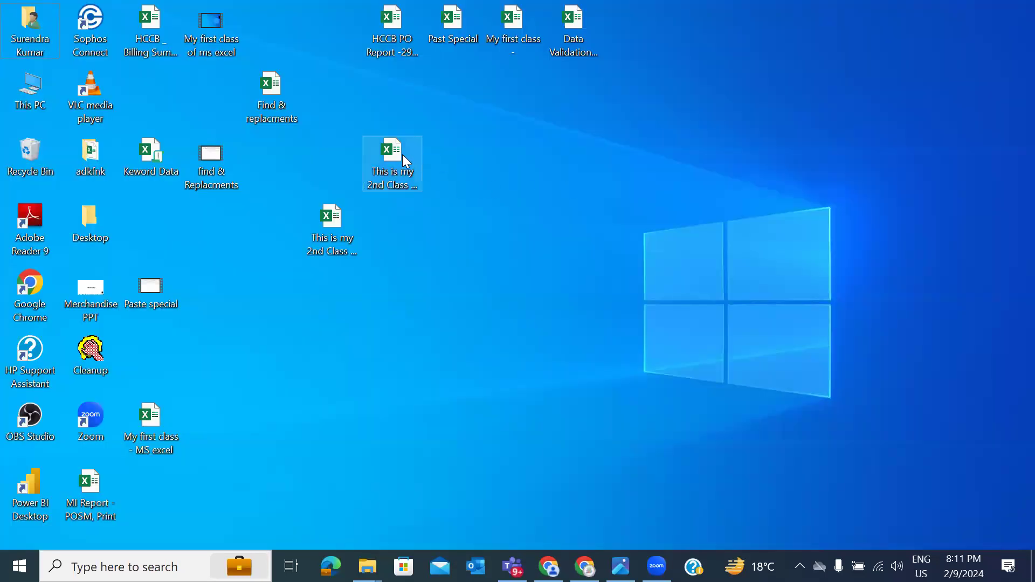
# Step: Reopen the encrypted workbook from the desktop and unlock it with its password
pyautogui.doubleClick(398, 152)
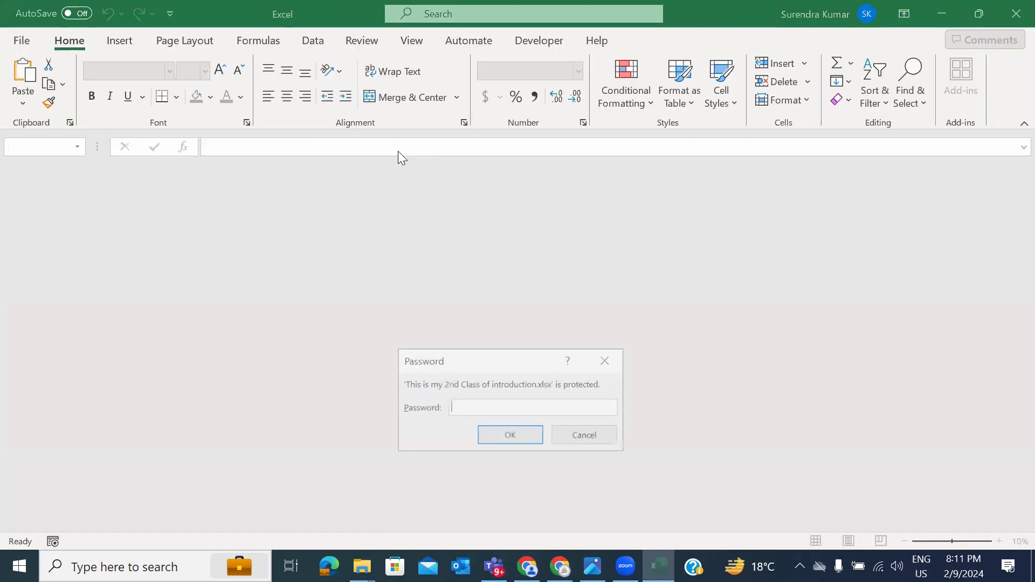
pyautogui.write('123')
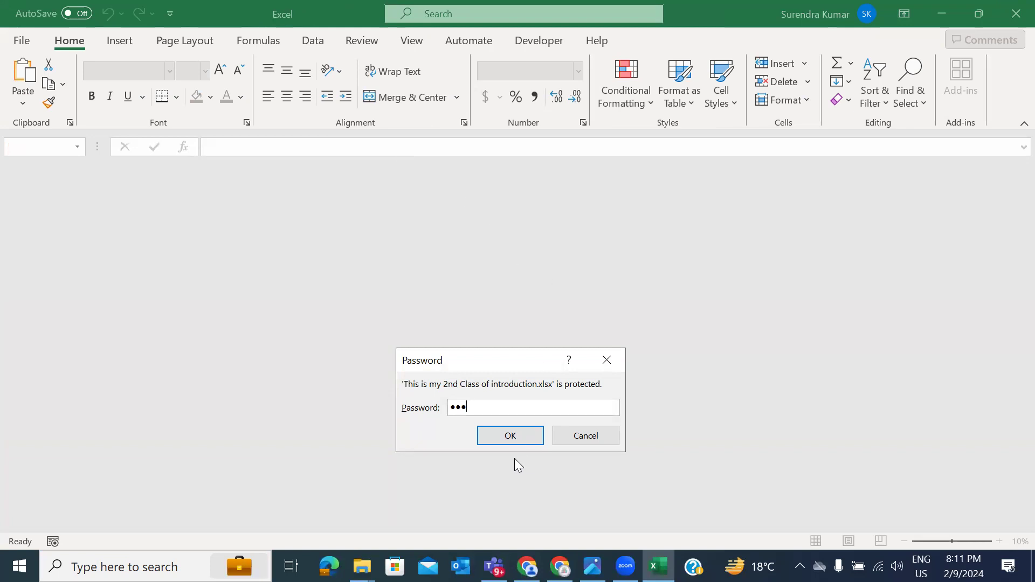
pyautogui.click(508, 440)
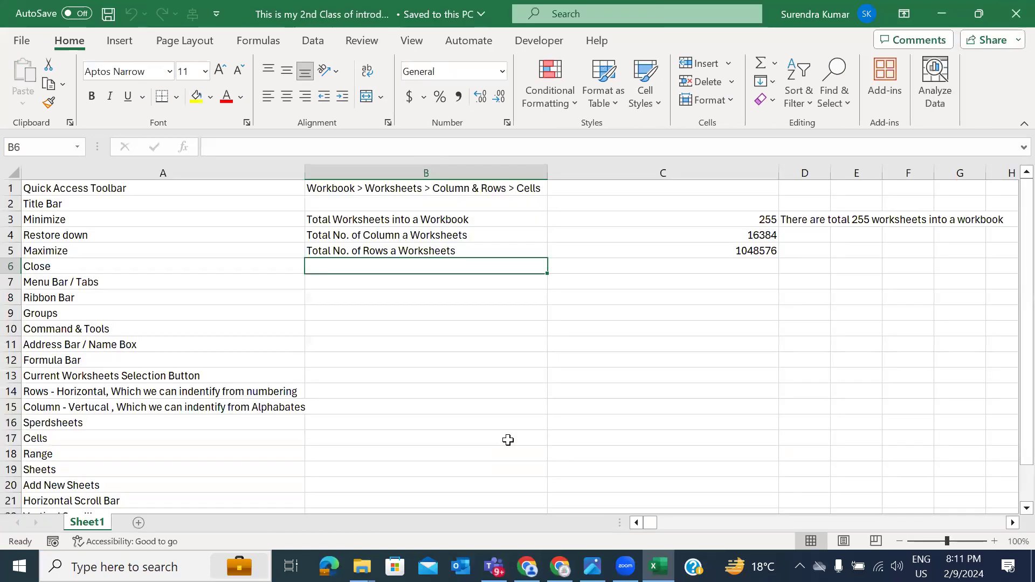
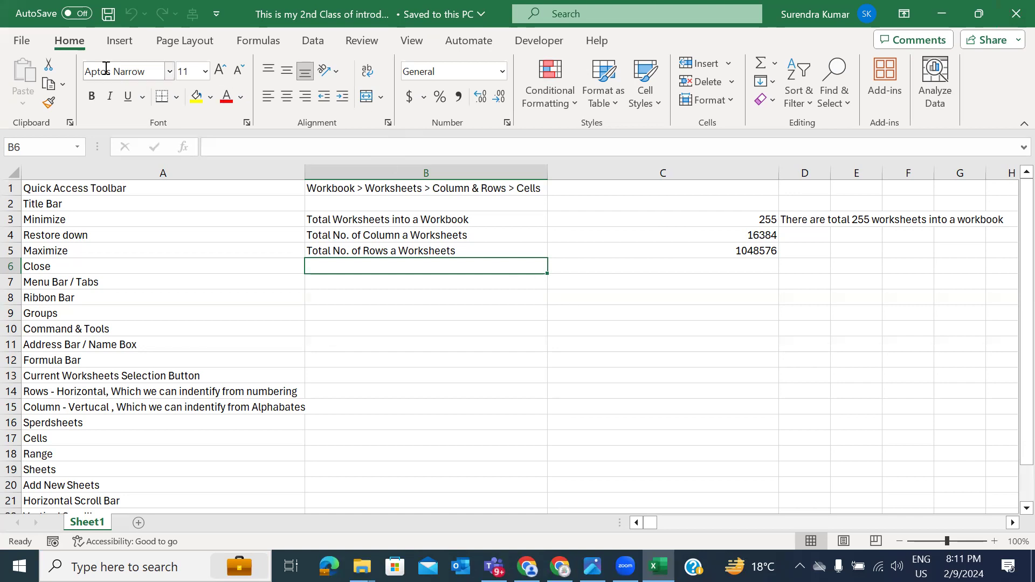
# Step: Look over the workbook's Info page and its unsaved-workbook recovery options, then return to the sheet
pyautogui.click(25, 45)
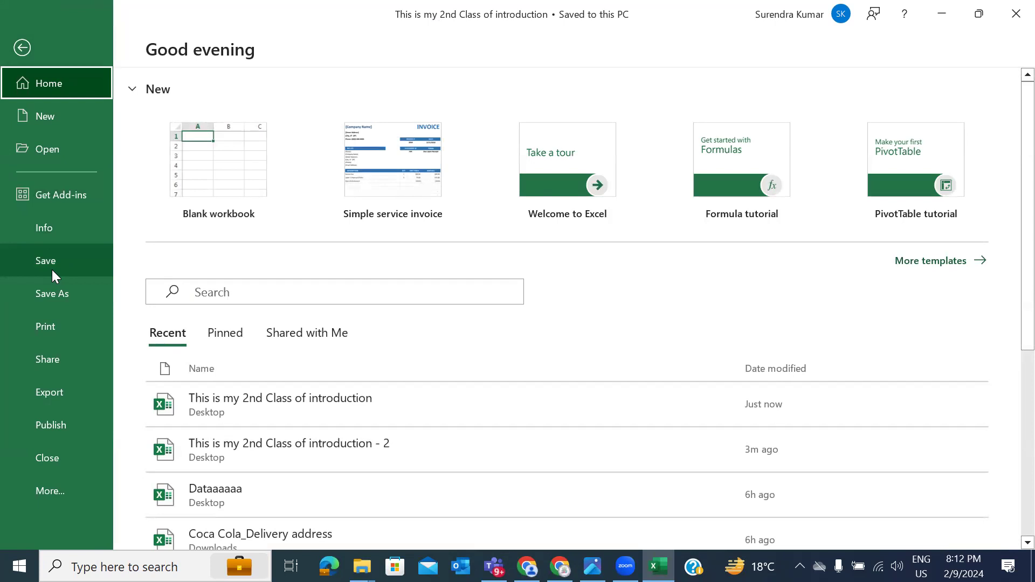
pyautogui.click(46, 226)
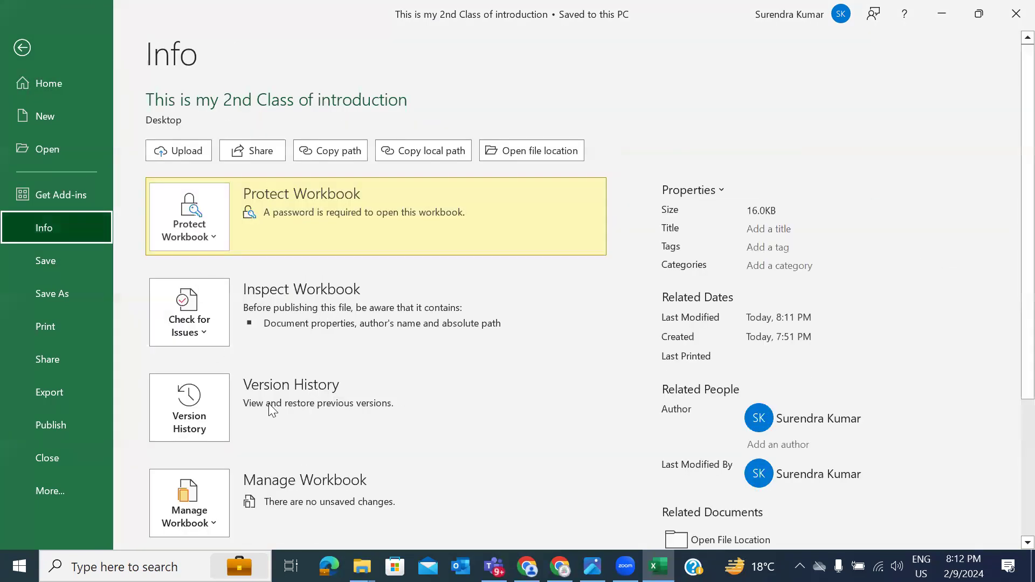
pyautogui.scroll(-3, 272, 410)
pyautogui.scroll(-3, 269, 404)
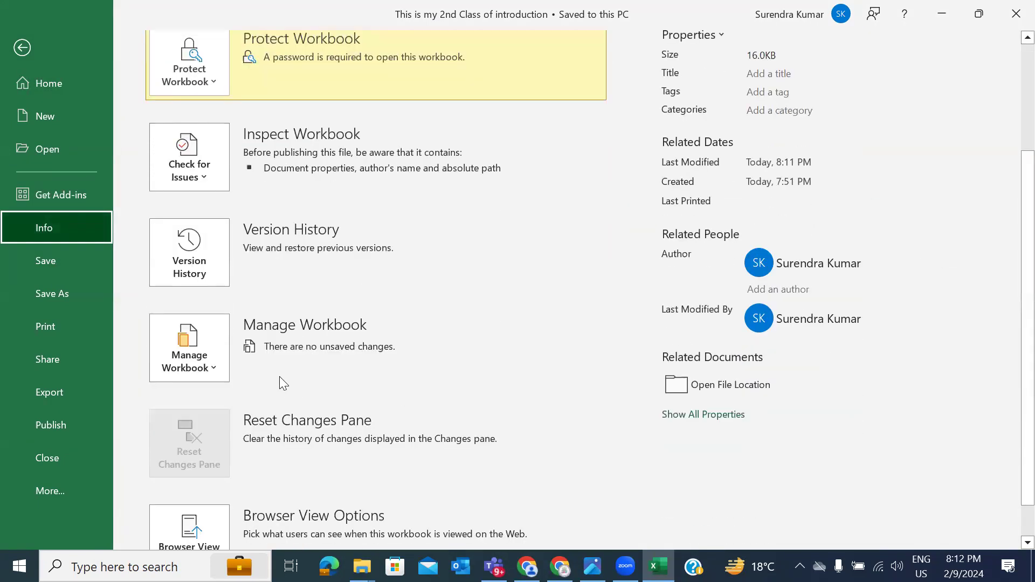
pyautogui.scroll(-1, 279, 376)
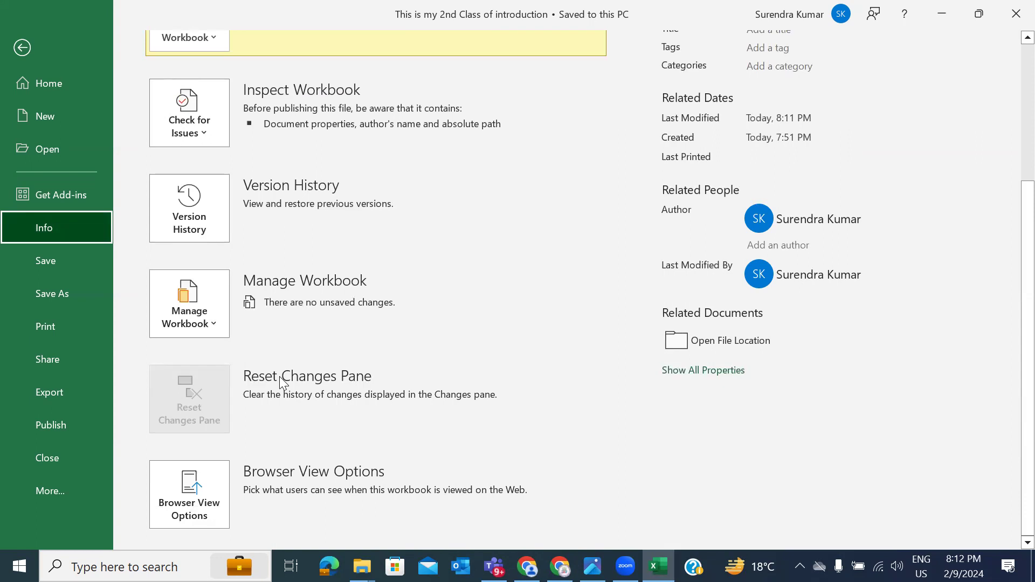
pyautogui.click(212, 325)
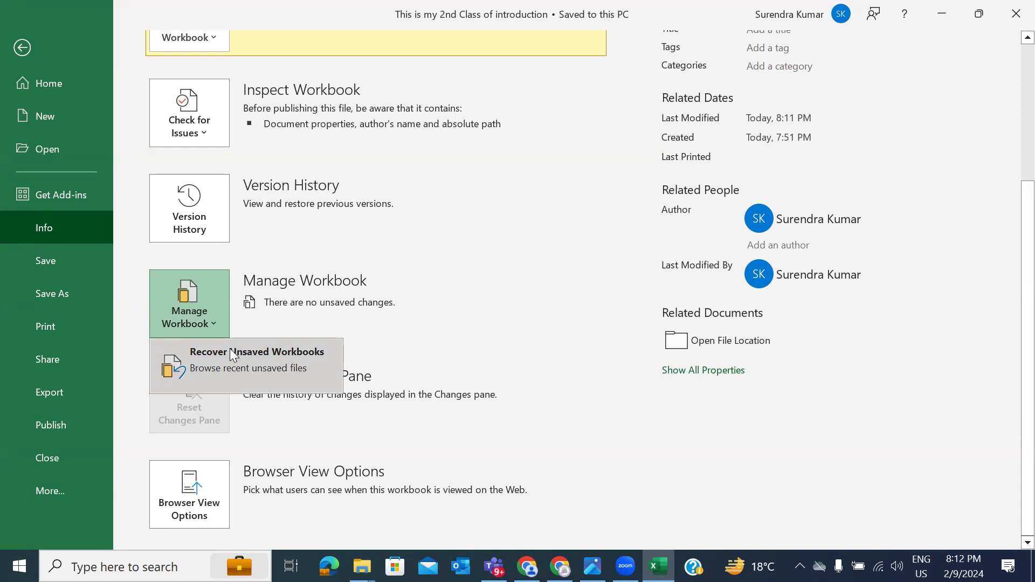
pyautogui.press('Escape')
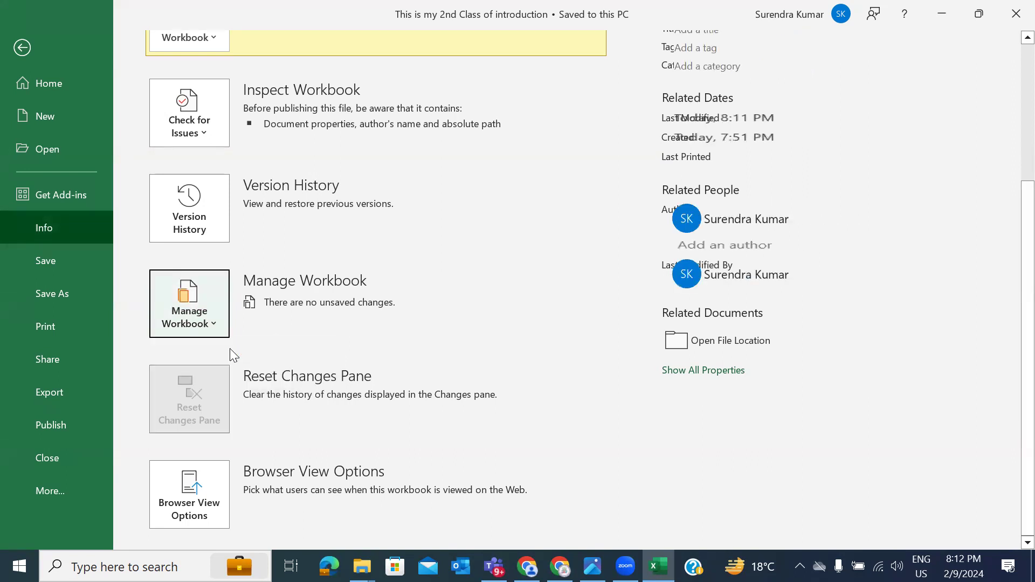
pyautogui.press('Escape')
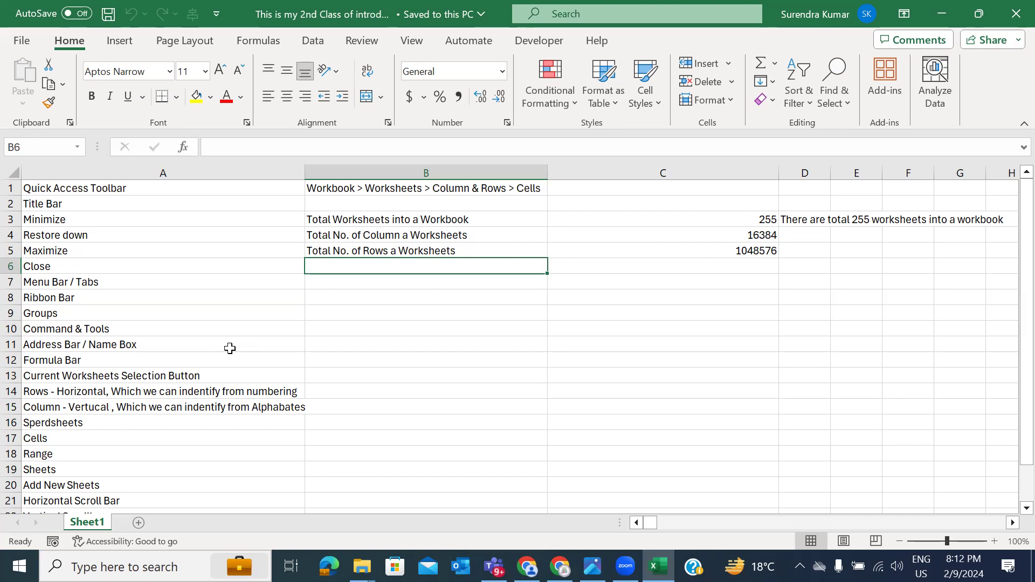
# Step: Browse the unsaved workbooks available for recovery from Info > Manage Workbook
pyautogui.click(22, 40)
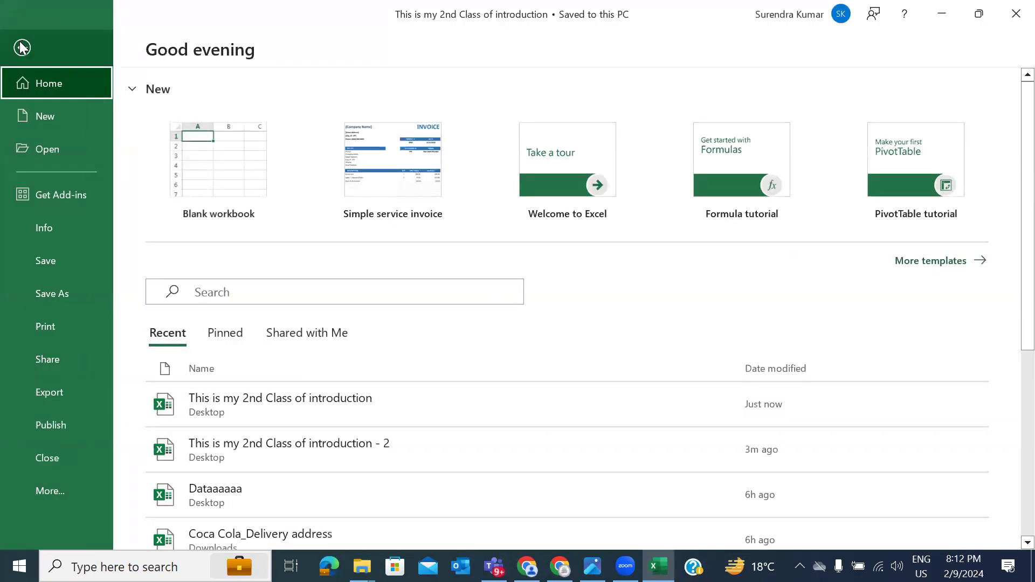
pyautogui.click(47, 228)
pyautogui.scroll(-3, 191, 356)
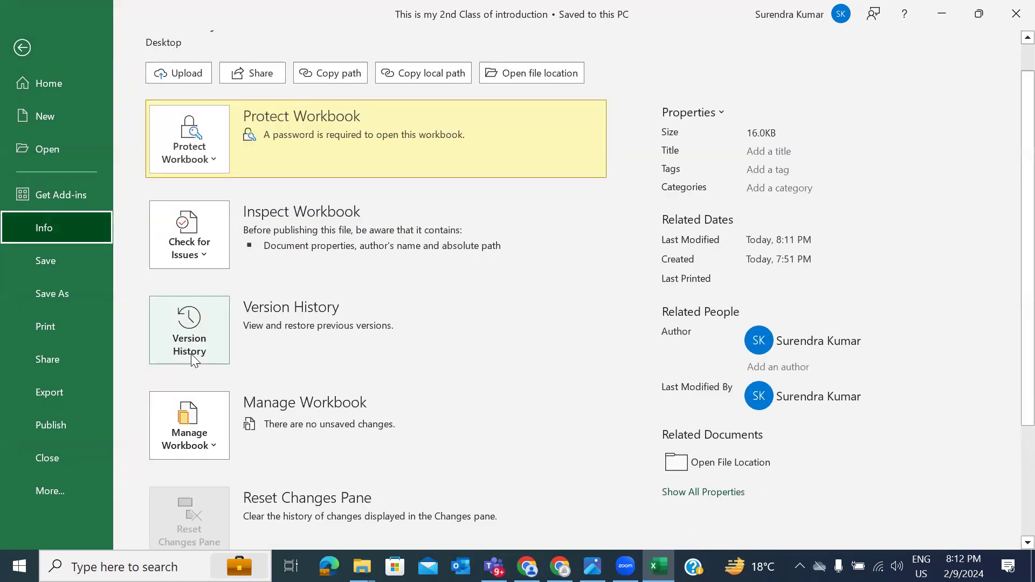
pyautogui.click(199, 326)
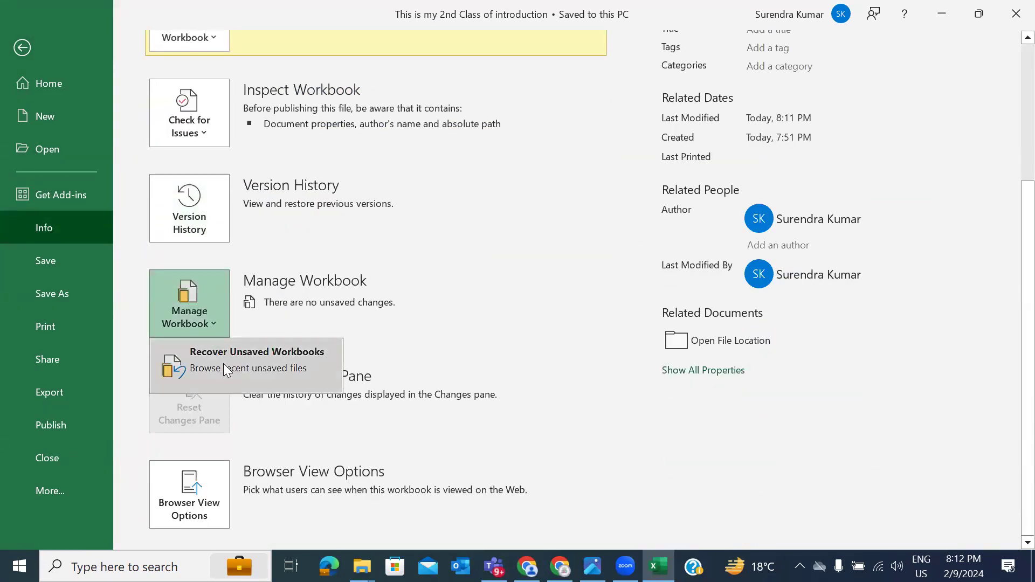
pyautogui.click(227, 368)
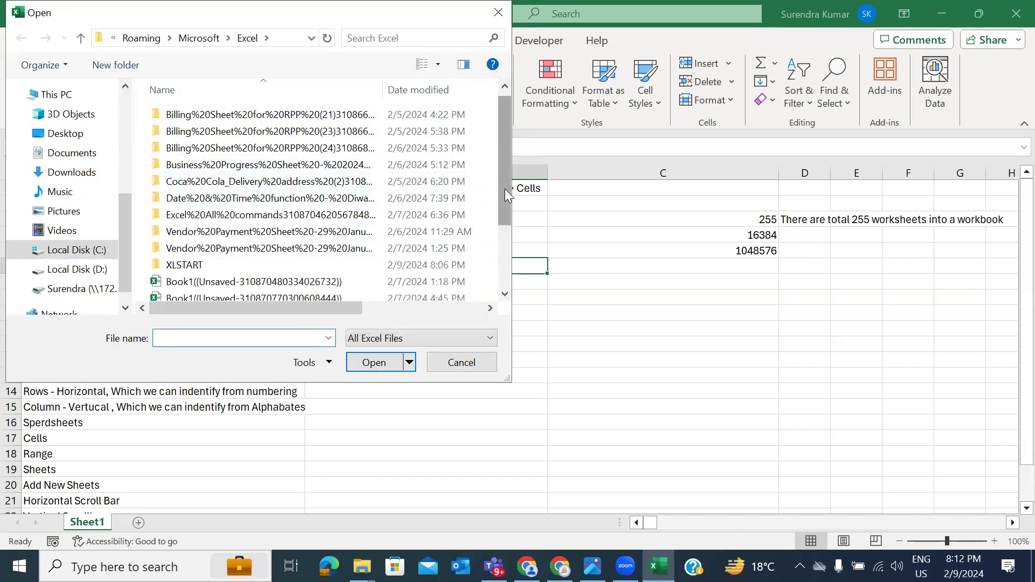
# Step: Open the recovered 'Coca Cola_Delivery address (2) (version 1)' workbook, then close it
pyautogui.moveTo(507, 194); pyautogui.dragTo(509, 248)
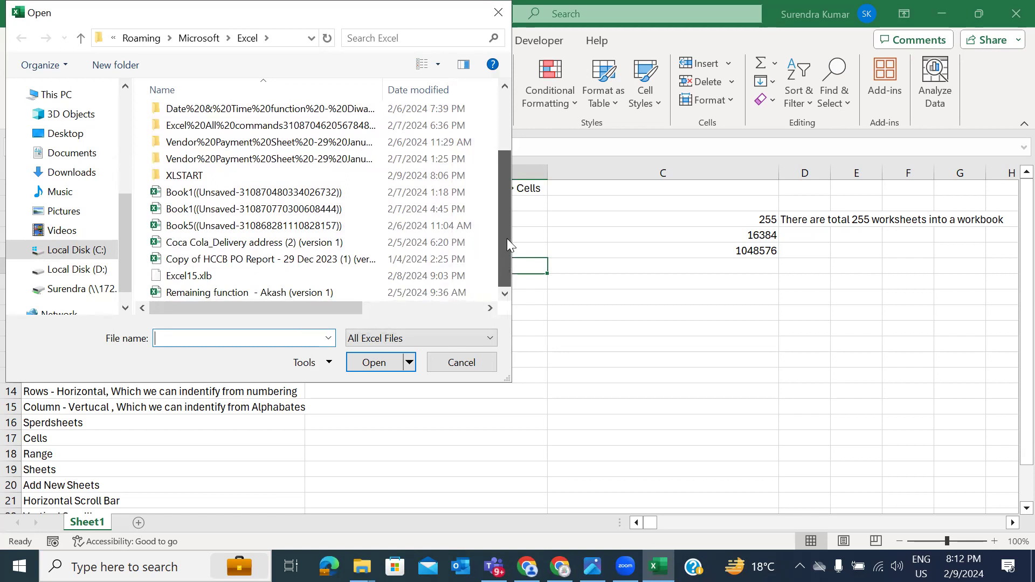
pyautogui.moveTo(507, 236); pyautogui.dragTo(508, 158)
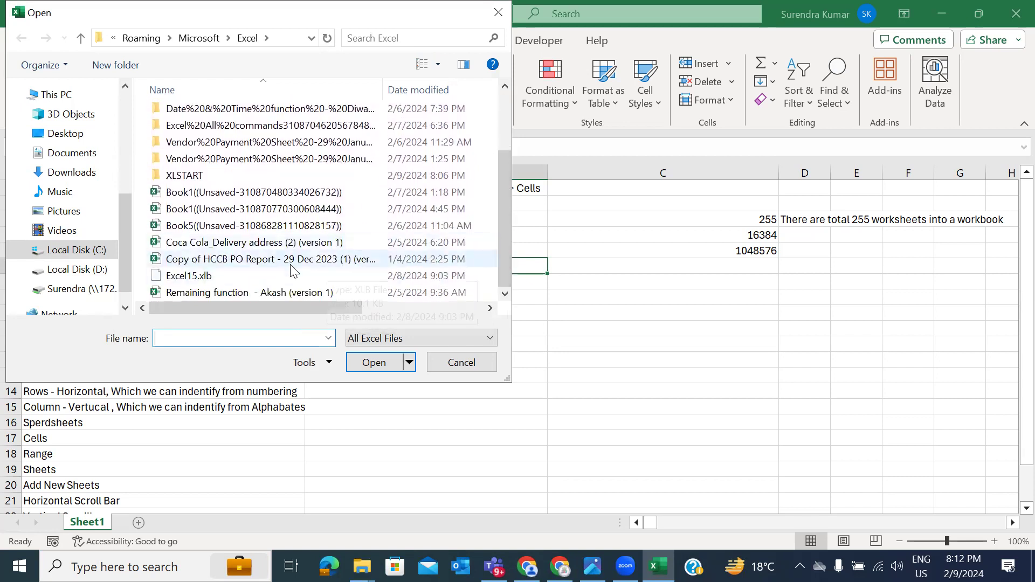
pyautogui.click(289, 244)
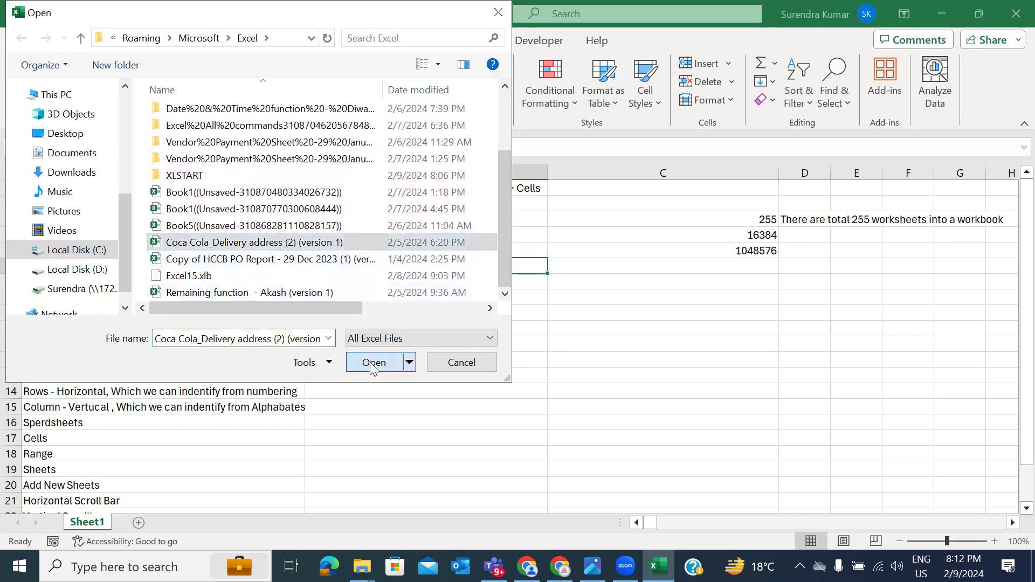
pyautogui.click(372, 364)
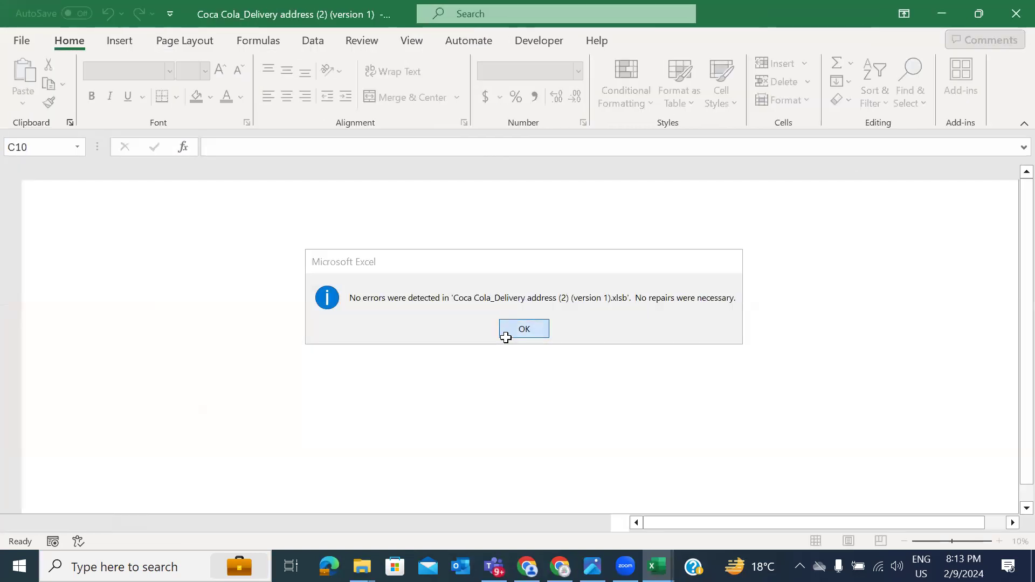
pyautogui.click(505, 337)
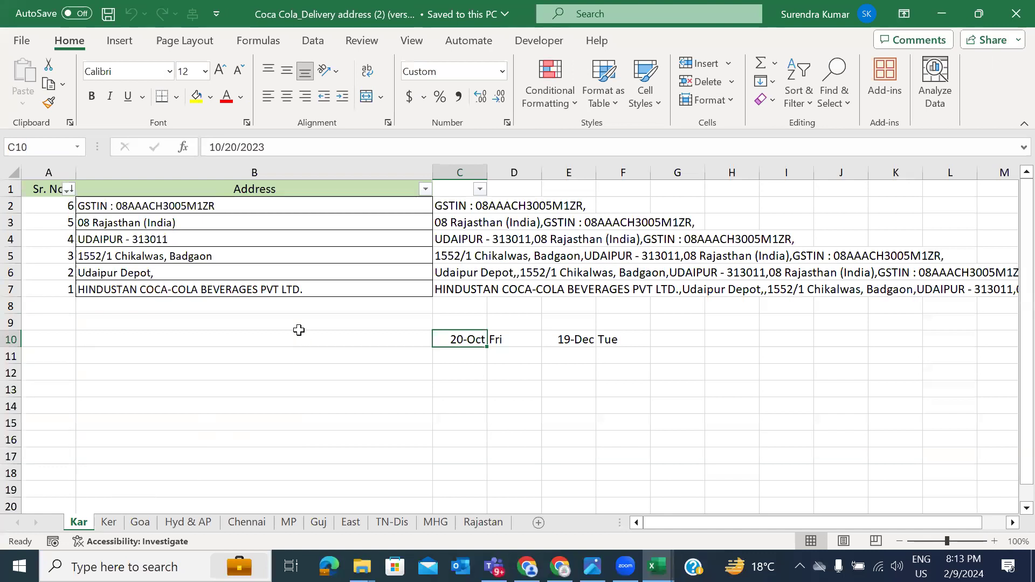
pyautogui.click(1020, 14)
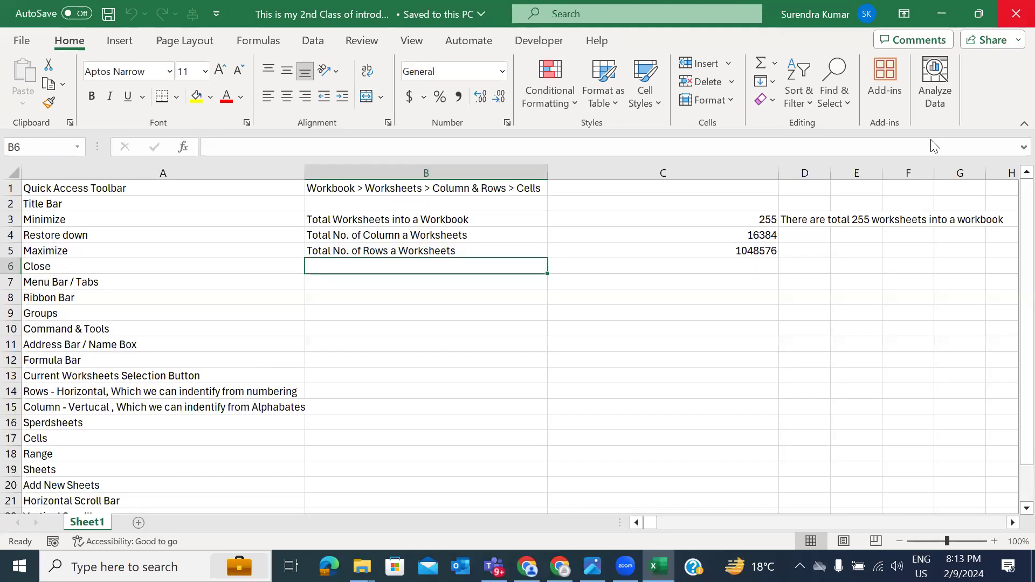
# Step: Open Excel Options from the File view and close it without changes
pyautogui.click(829, 267)
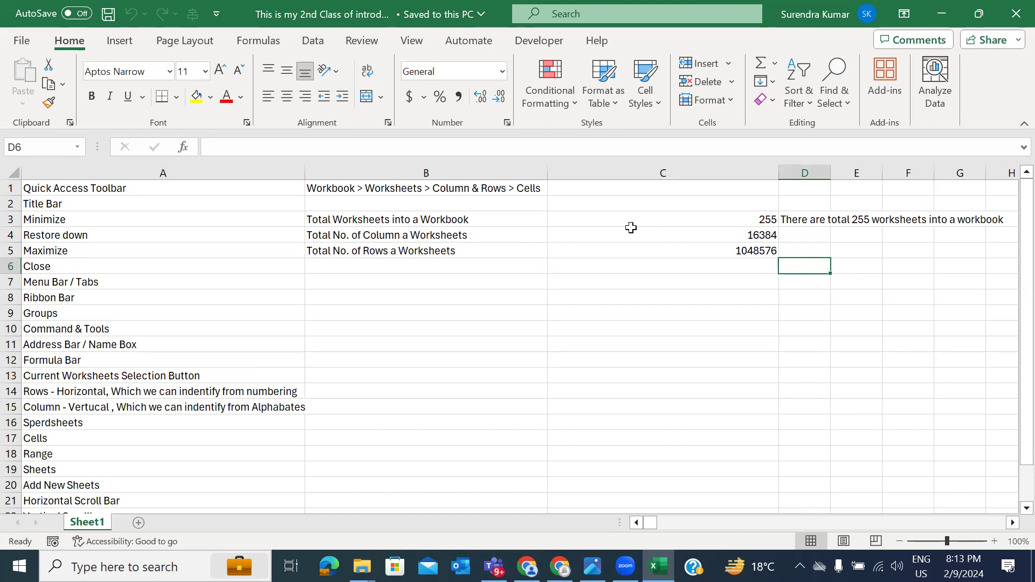
pyautogui.hscroll(-1, 441, 293)
pyautogui.click(823, 435)
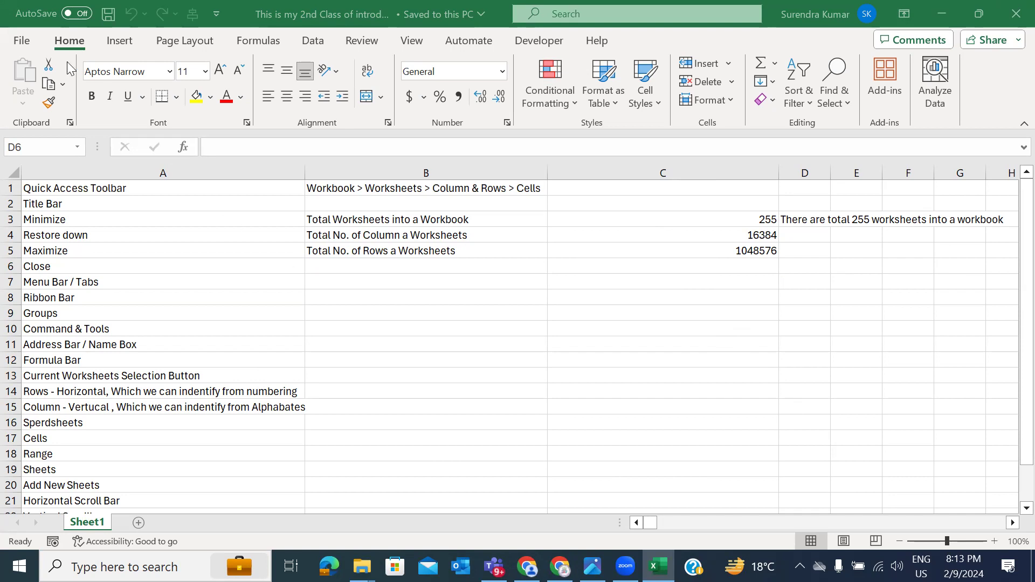
pyautogui.click(30, 40)
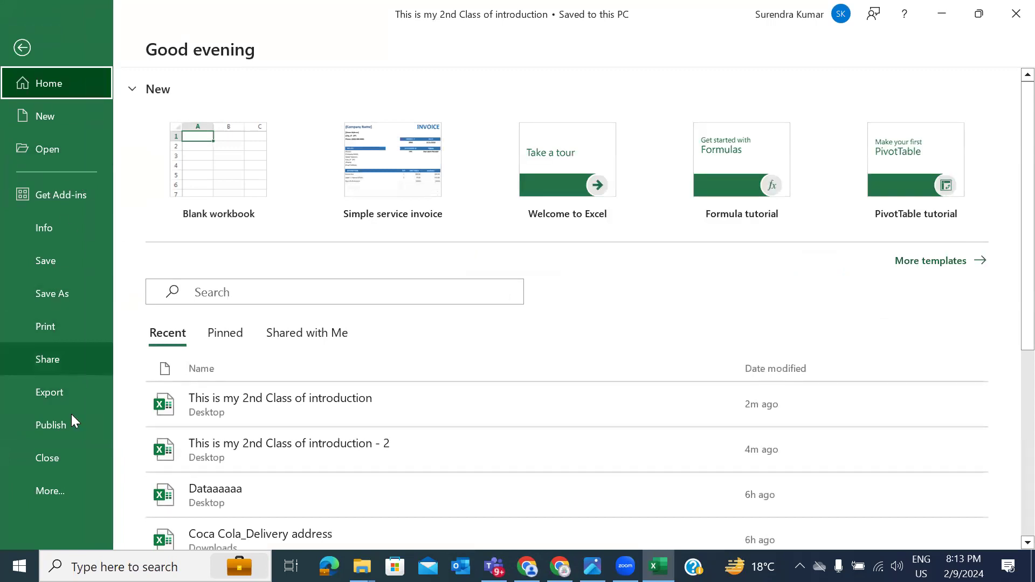
pyautogui.click(63, 490)
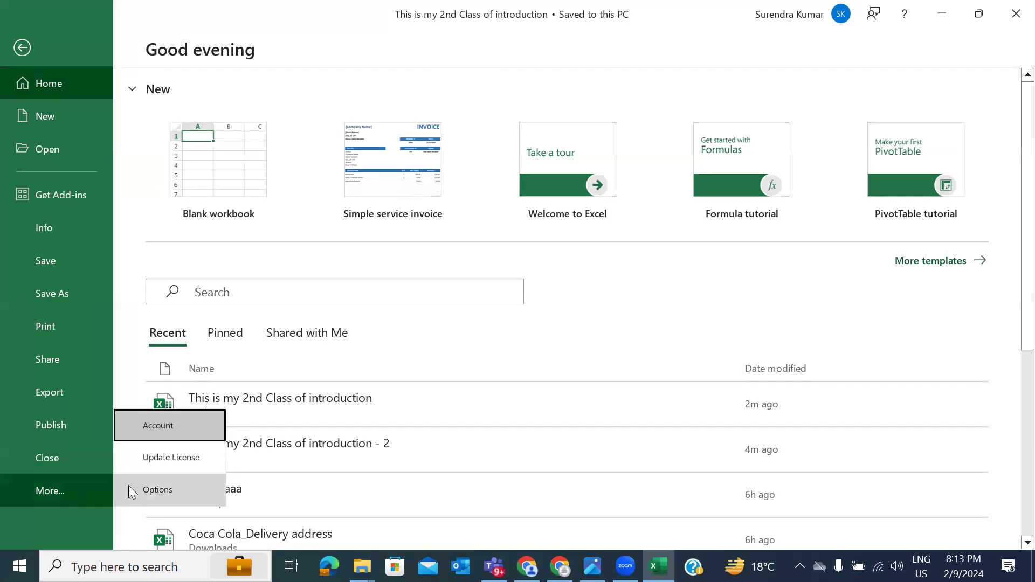
pyautogui.click(141, 487)
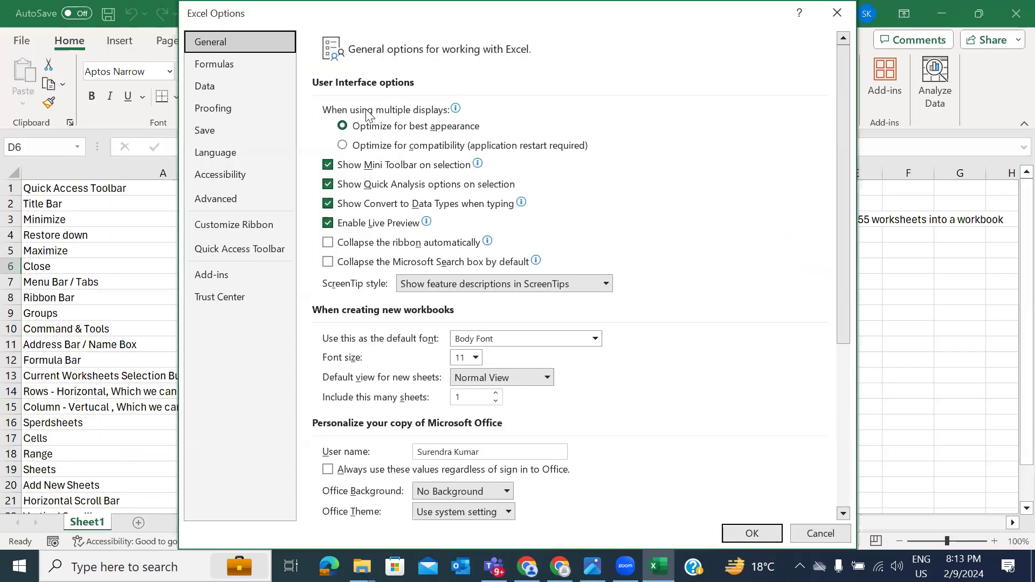
pyautogui.click(837, 13)
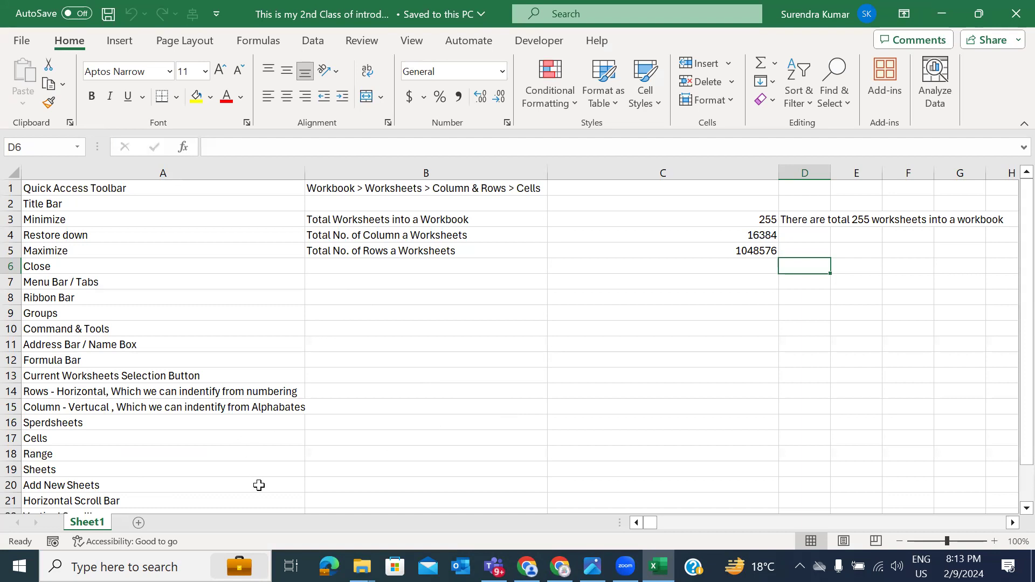
# Step: Rename the Sheet1 tab to 'Introduction Sheets'
pyautogui.click(226, 496)
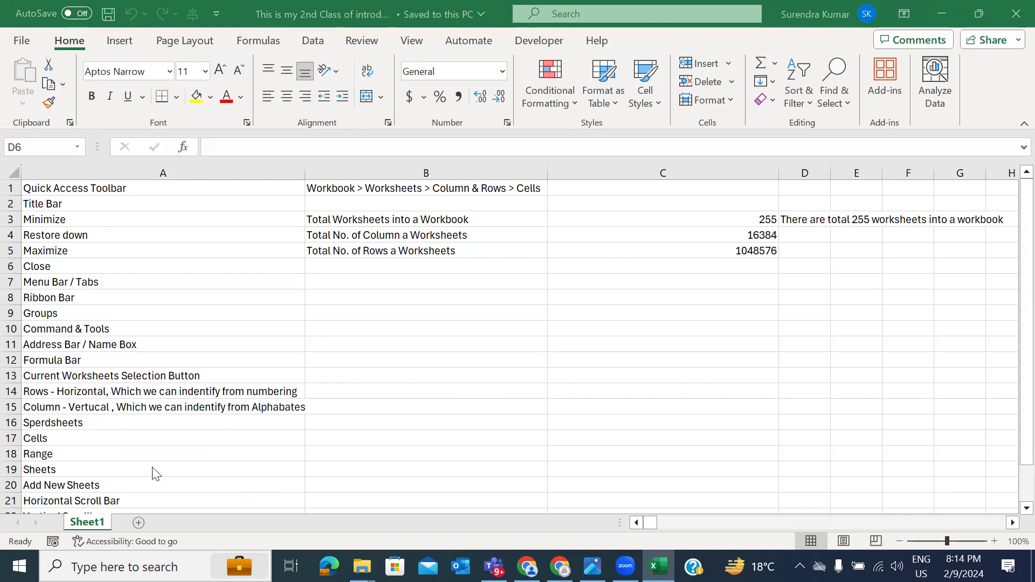
pyautogui.doubleClick(86, 522)
pyautogui.write('In')
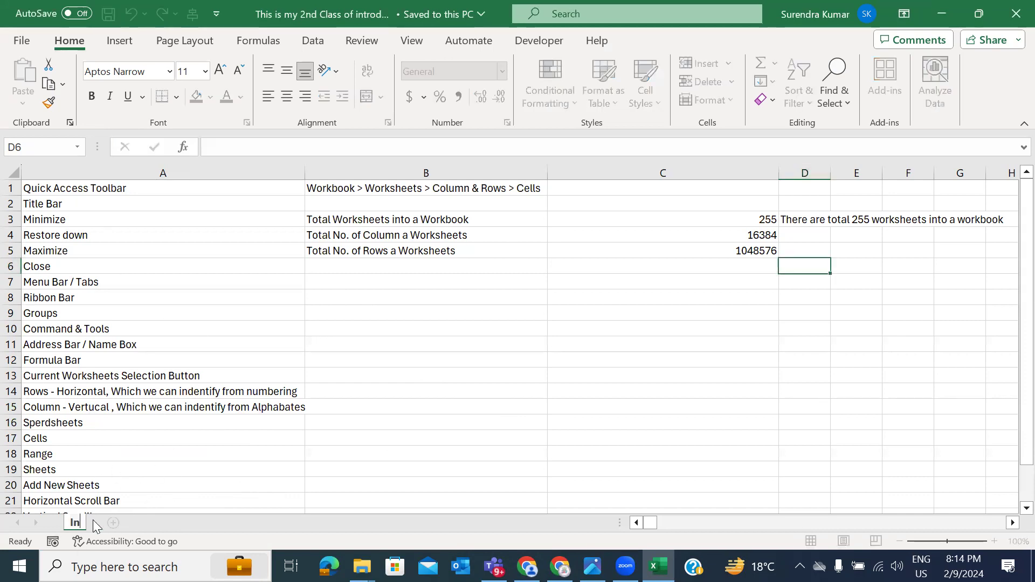
pyautogui.write('troduct')
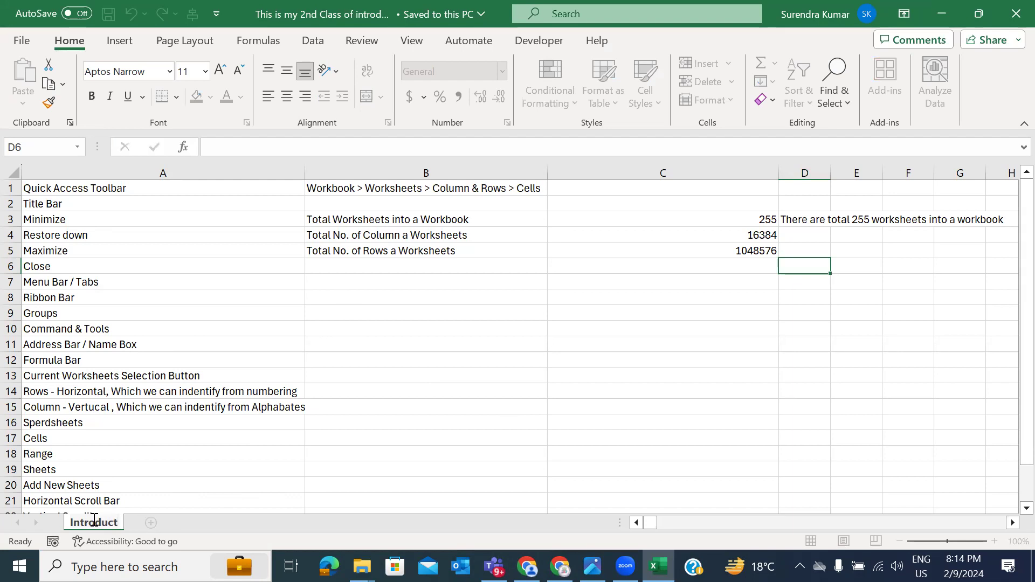
pyautogui.write('ion Sheets')
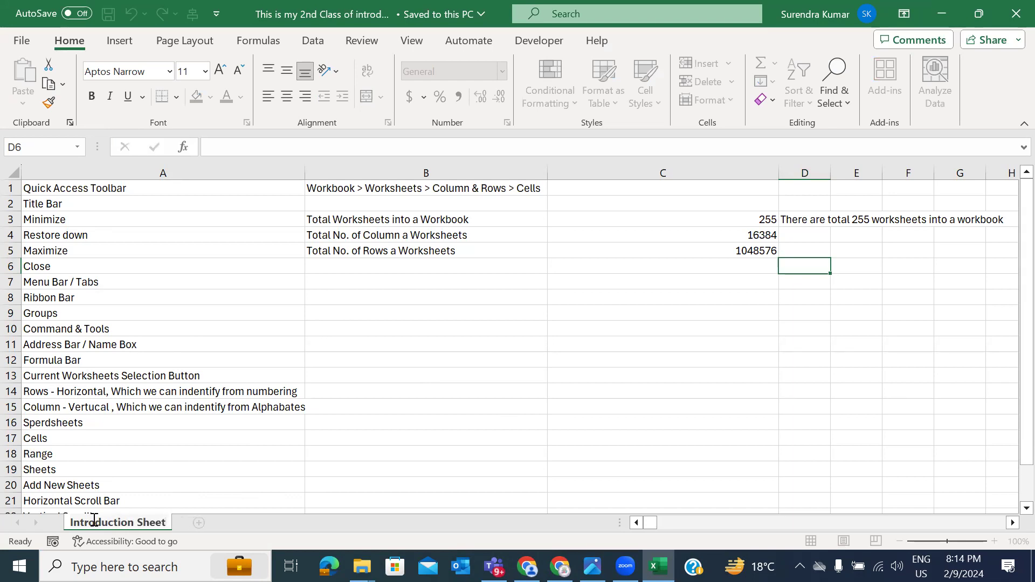
pyautogui.click(234, 424)
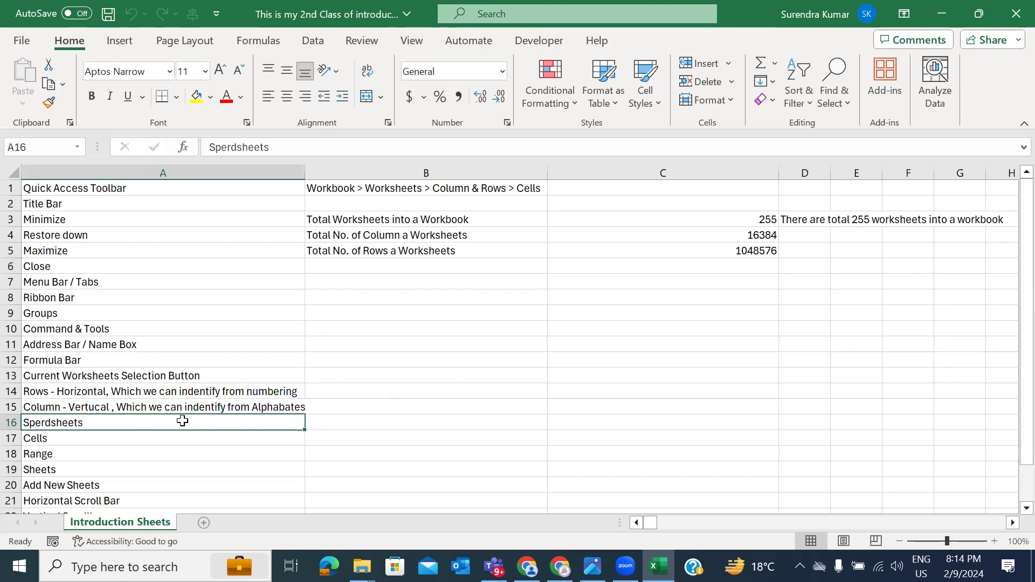
# Step: Copy the Introduction Sheets sheet to the end using Move or Copy with Create a copy ticked
pyautogui.rightClick(151, 524)
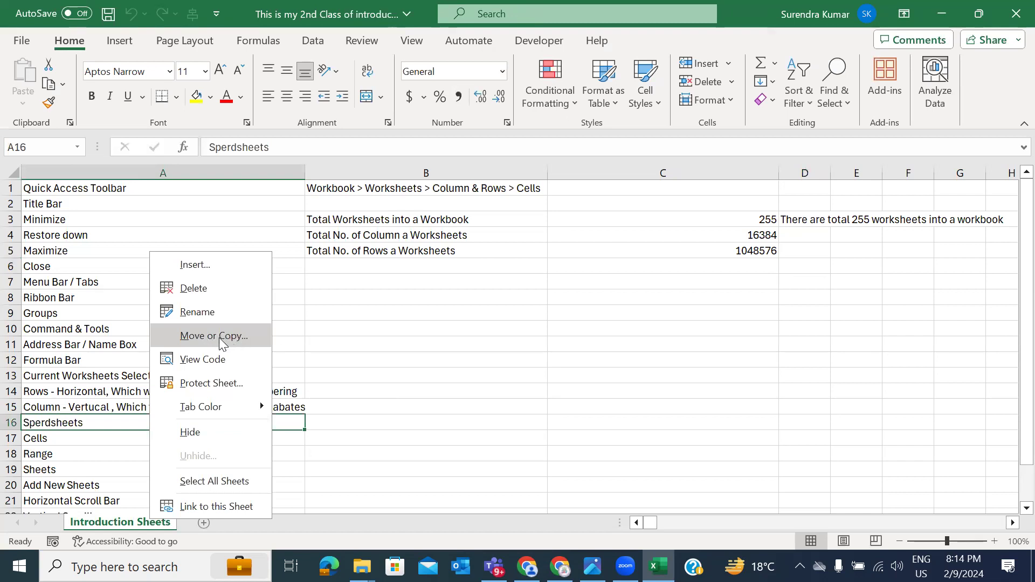
pyautogui.click(155, 526)
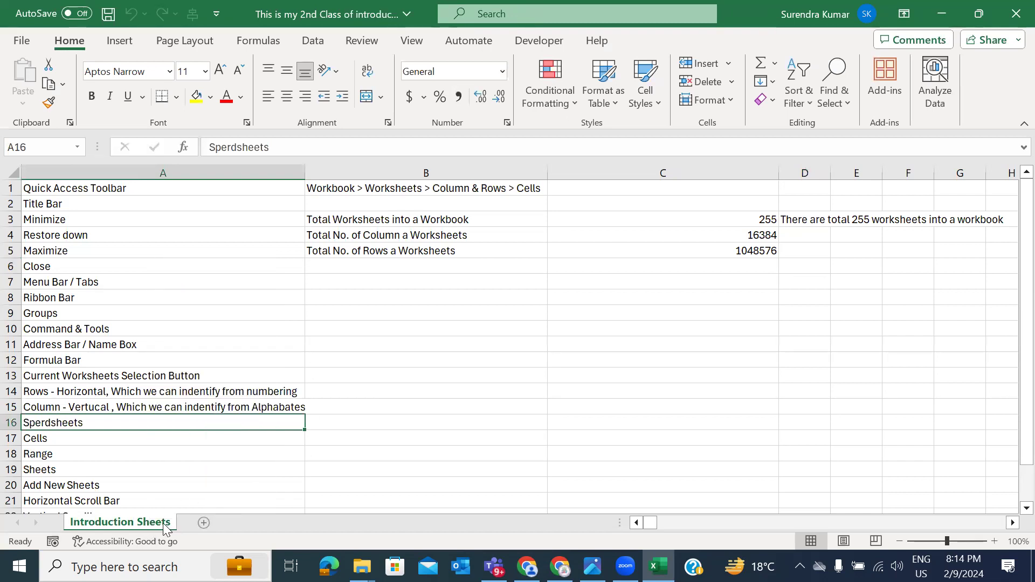
pyautogui.rightClick(155, 523)
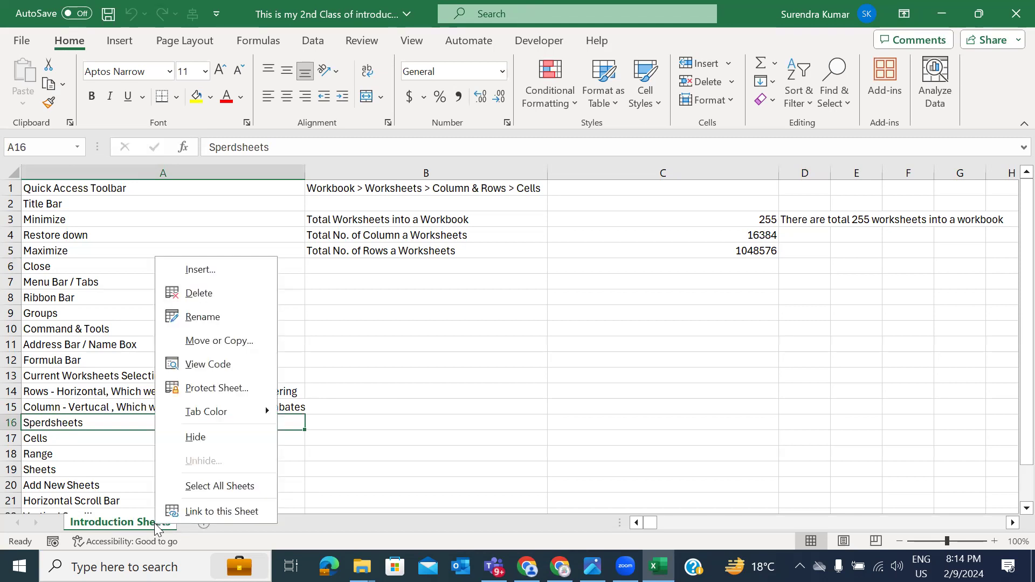
pyautogui.click(229, 342)
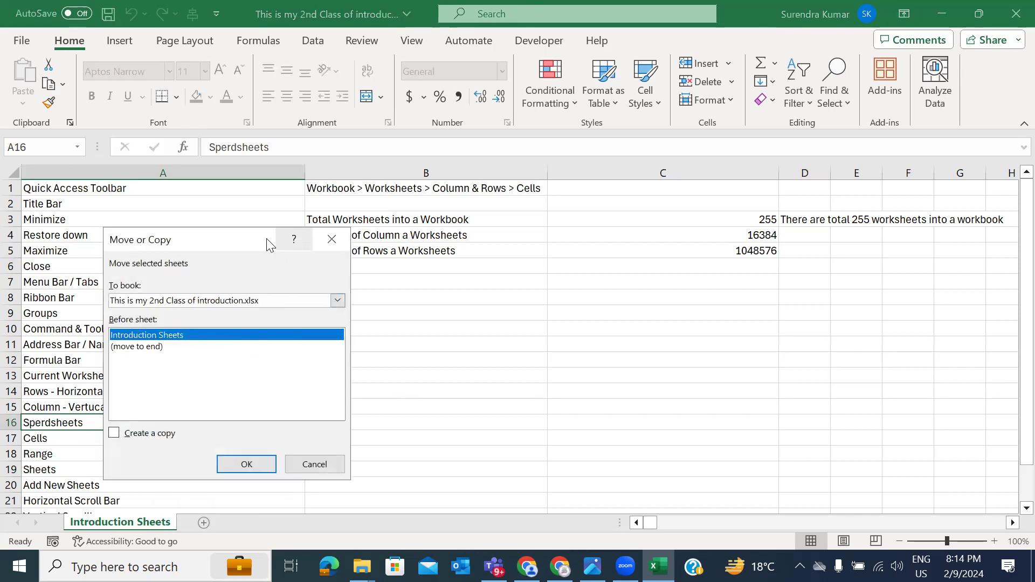
pyautogui.moveTo(253, 242); pyautogui.dragTo(517, 193)
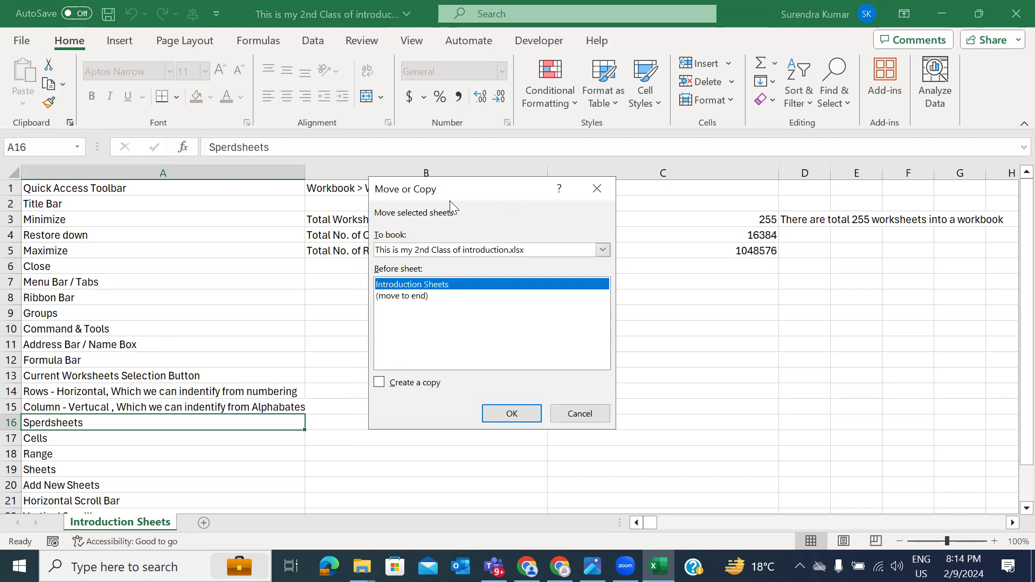
pyautogui.click(387, 385)
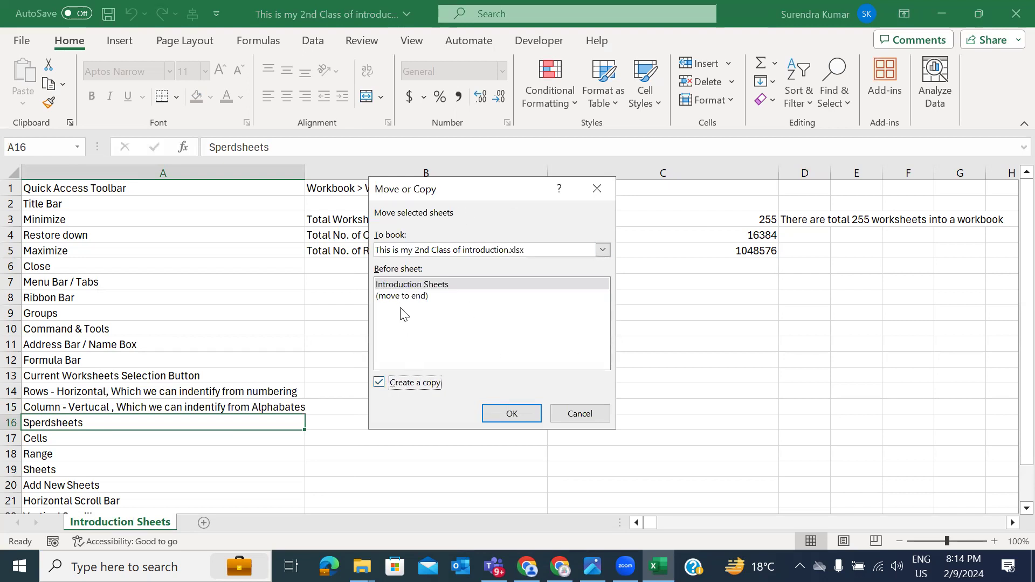
pyautogui.click(392, 296)
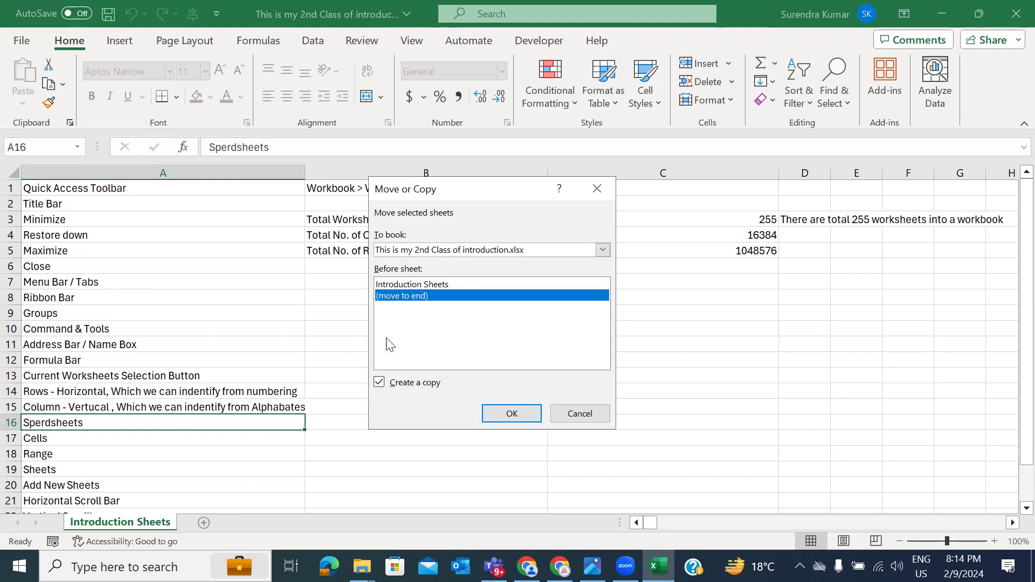
pyautogui.click(511, 414)
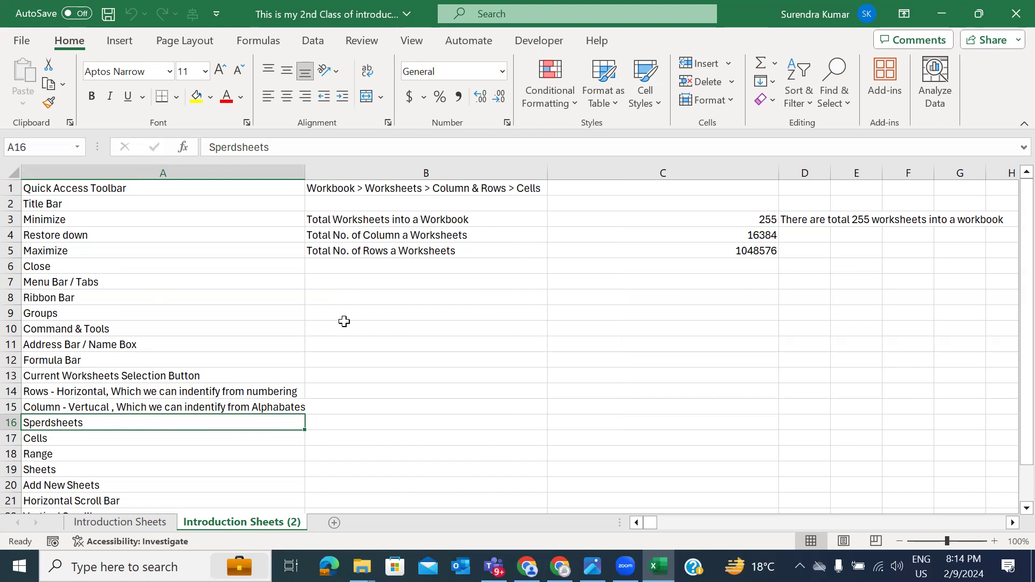
pyautogui.click(372, 331)
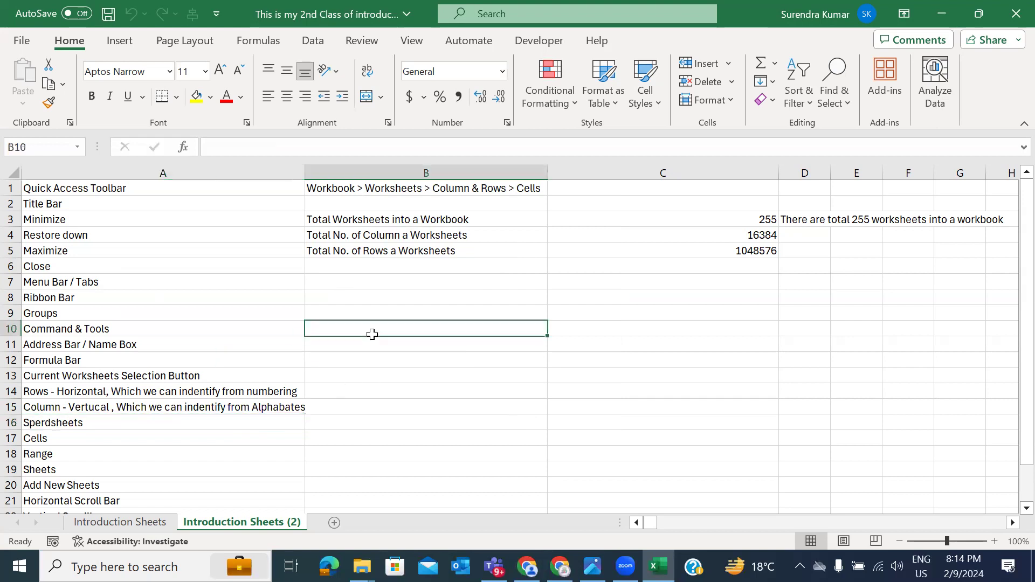
pyautogui.rightClick(264, 524)
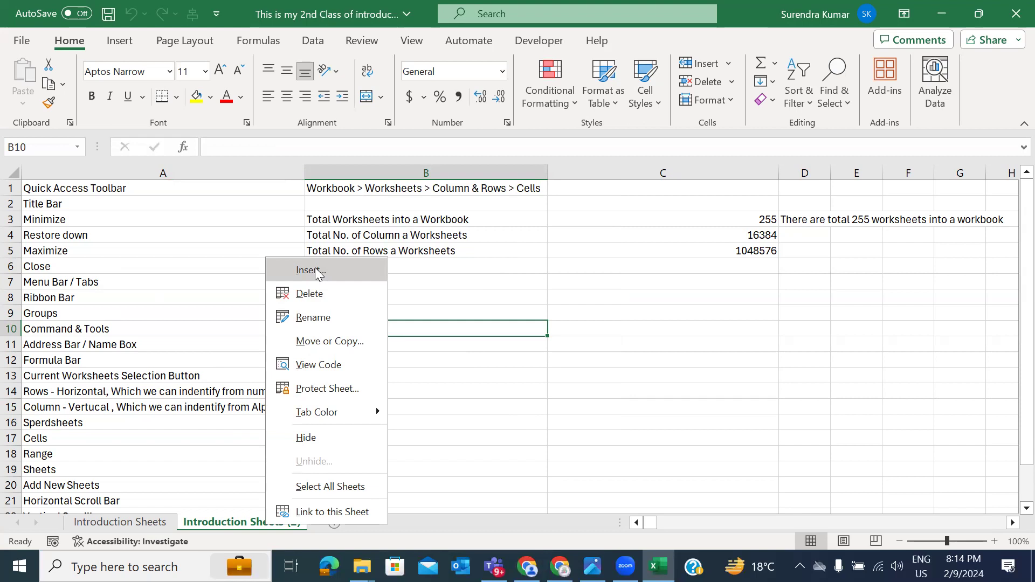
pyautogui.click(317, 270)
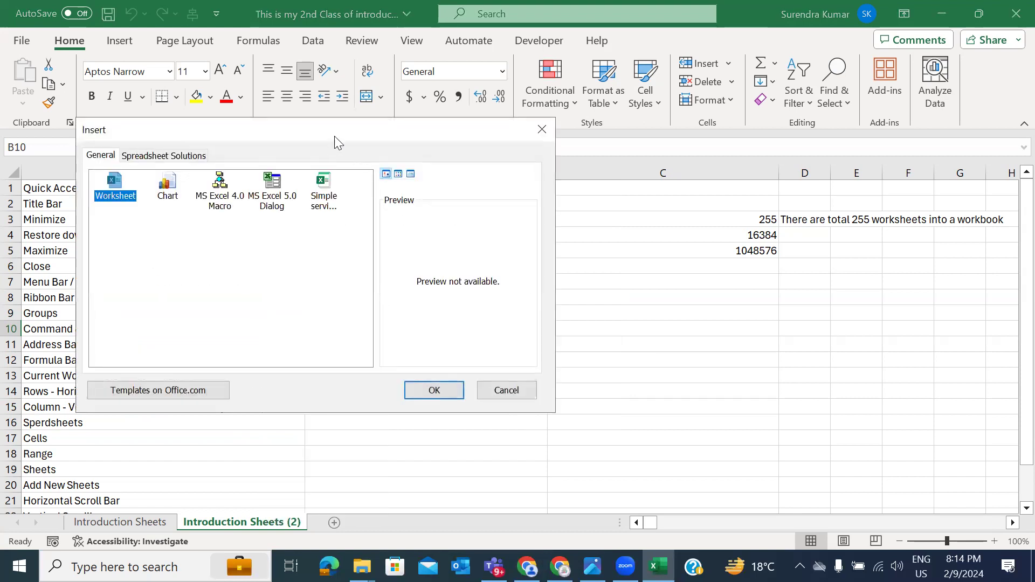
pyautogui.moveTo(340, 131); pyautogui.dragTo(495, 118)
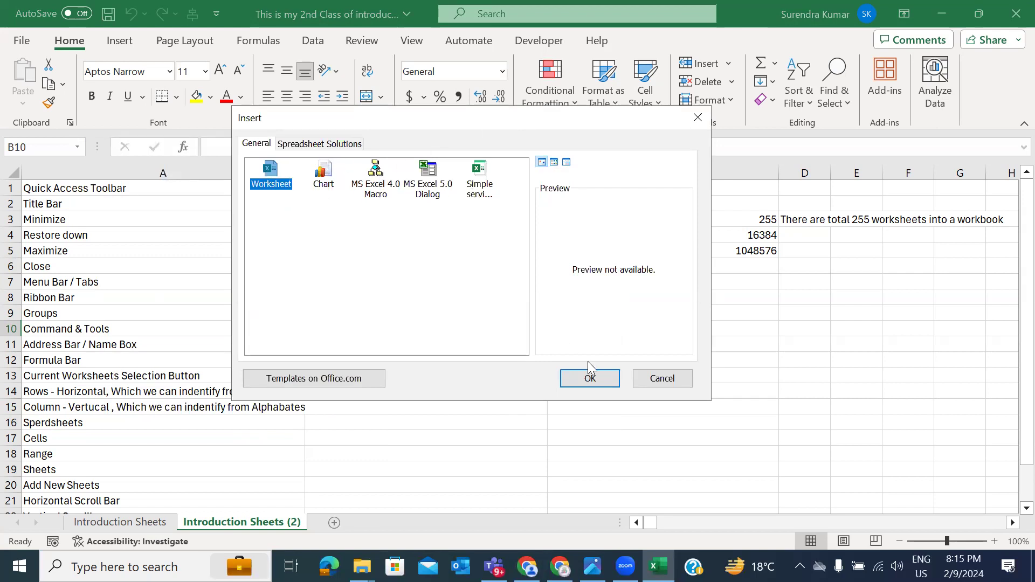
pyautogui.click(591, 378)
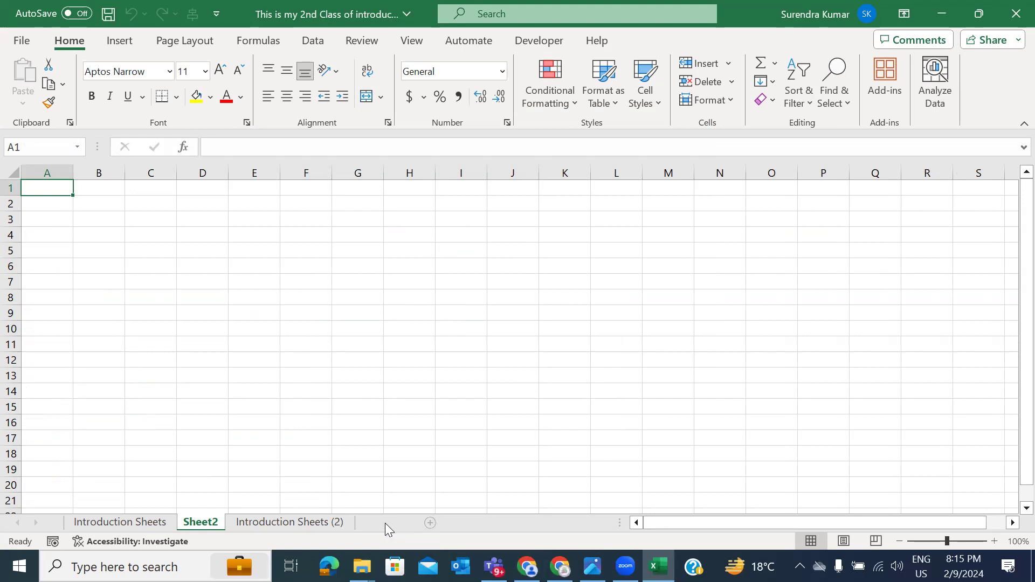
pyautogui.click(385, 523)
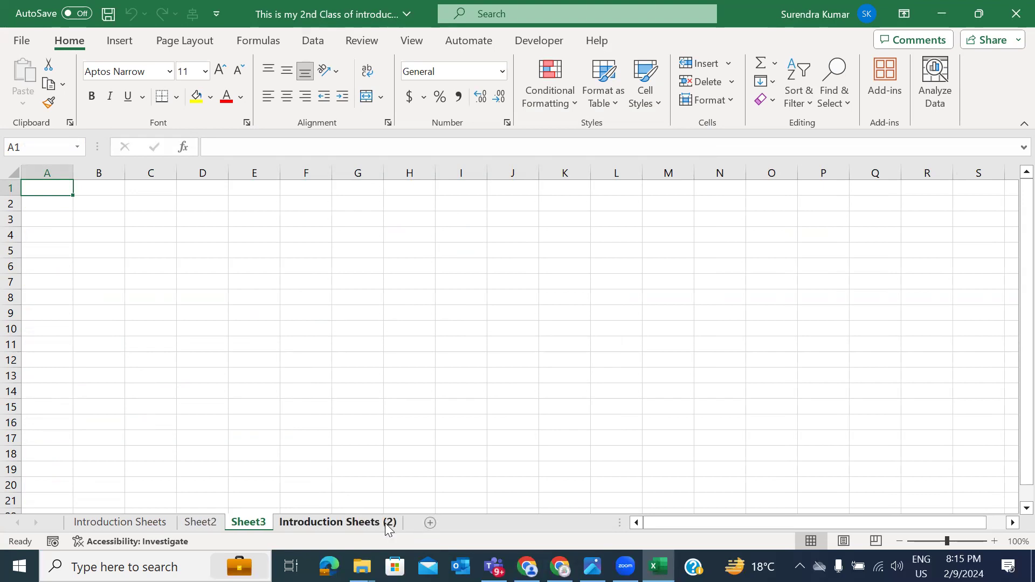
pyautogui.click(214, 528)
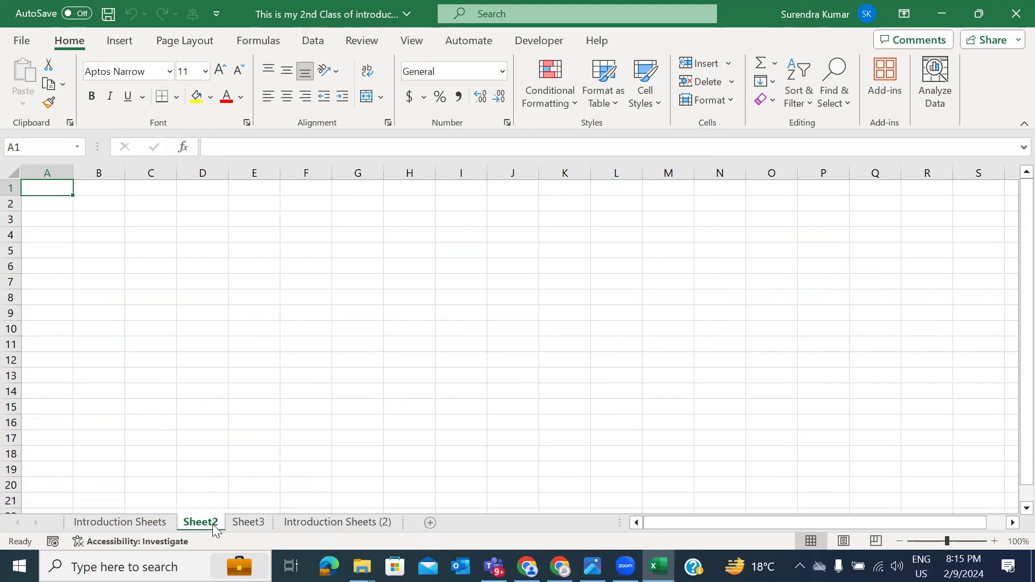
pyautogui.rightClick(217, 523)
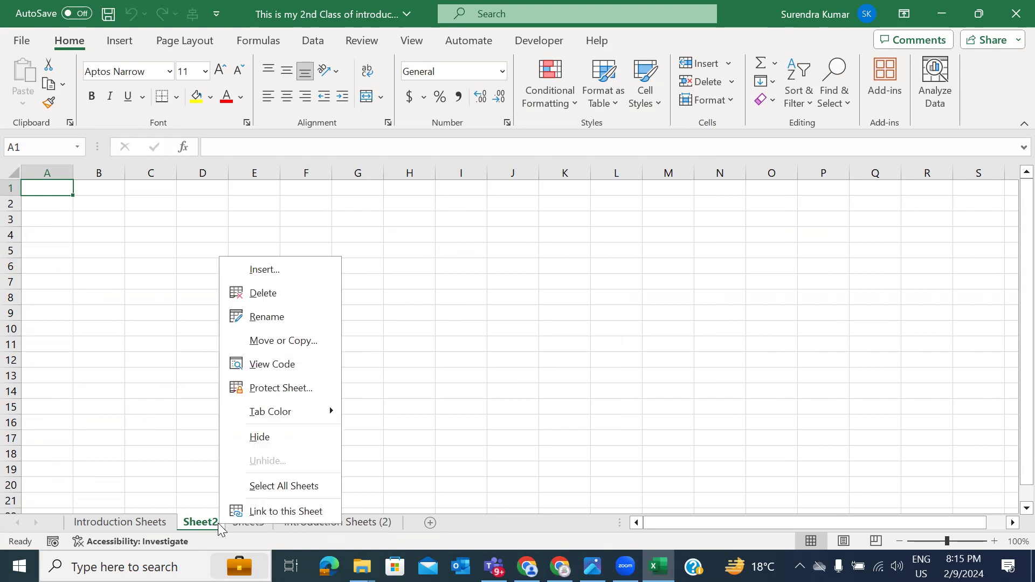
pyautogui.click(258, 293)
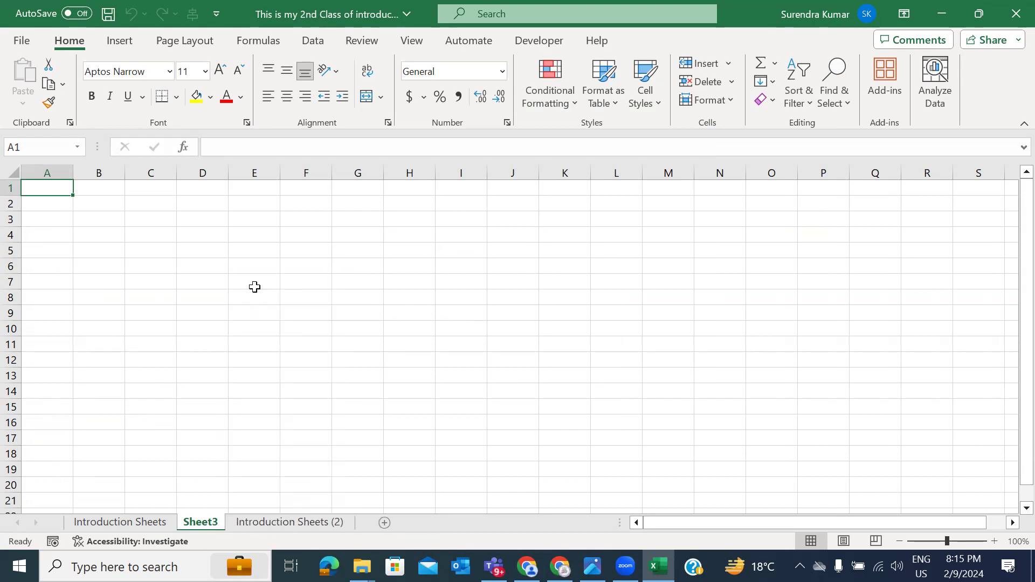
pyautogui.rightClick(213, 524)
pyautogui.click(237, 297)
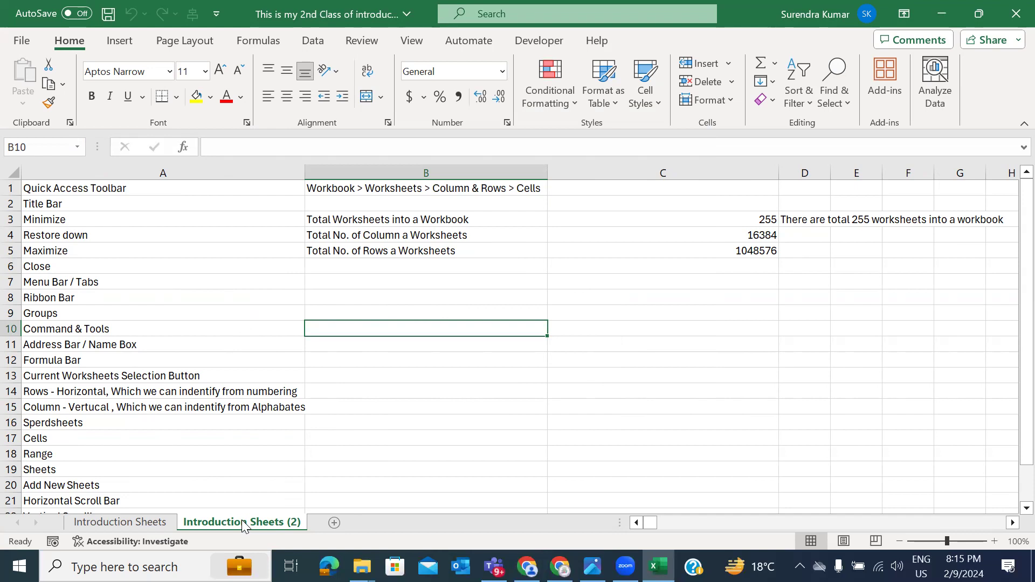
# Step: Rename the Introduction Sheets (2) copy to 'Introduction' and flip between both sheets
pyautogui.rightClick(244, 521)
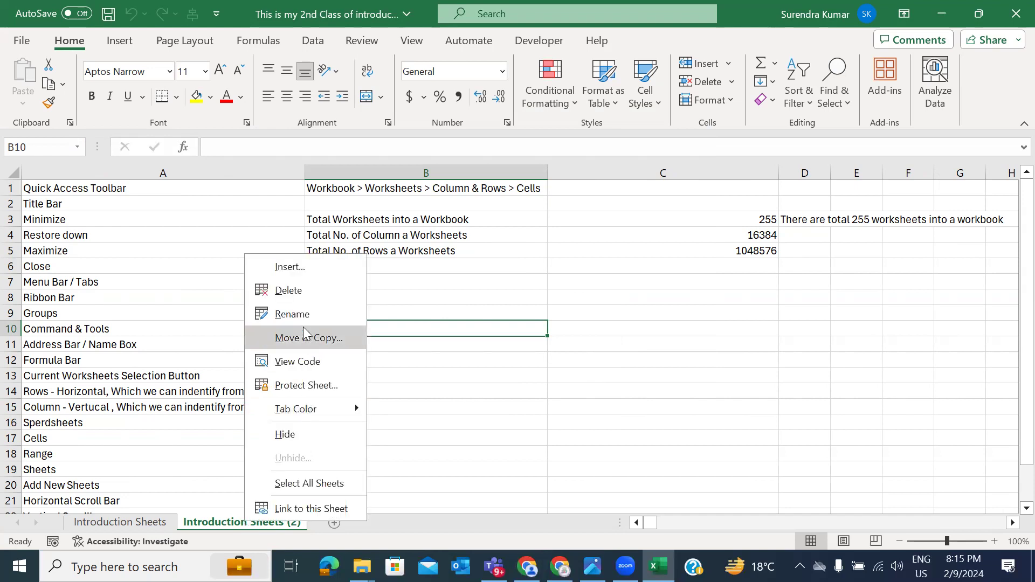
pyautogui.click(291, 315)
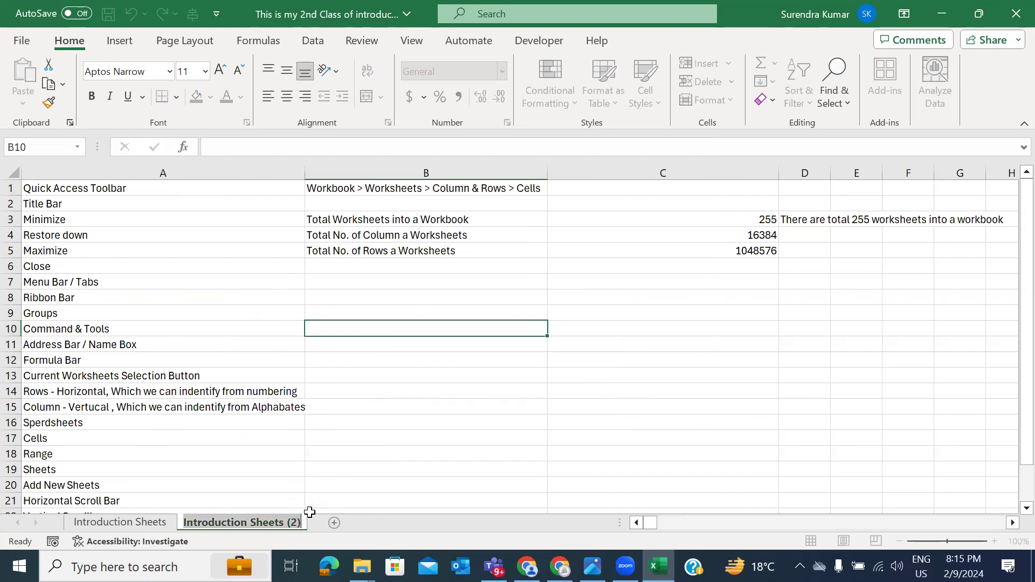
pyautogui.write('Intr')
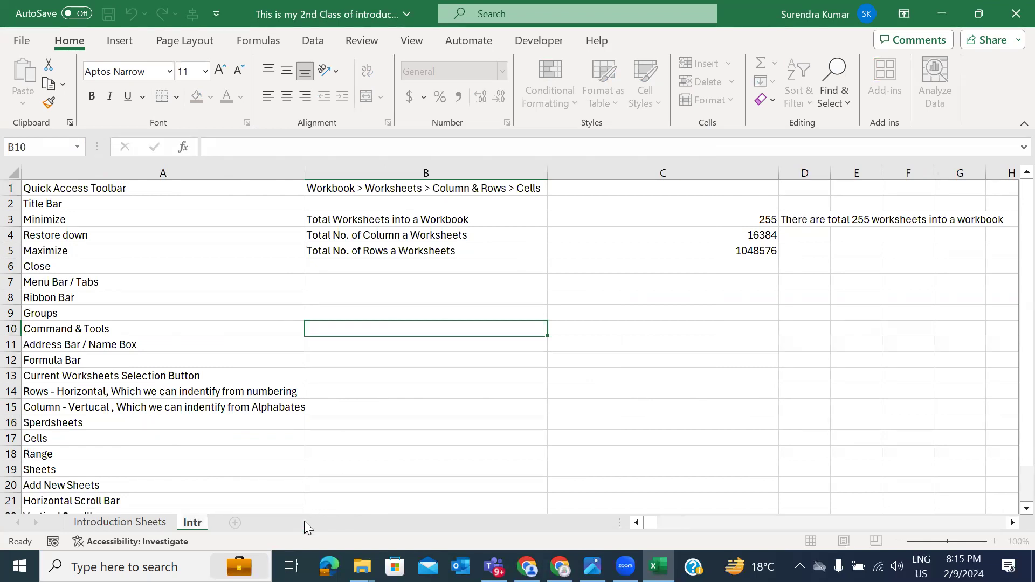
pyautogui.write('oduction')
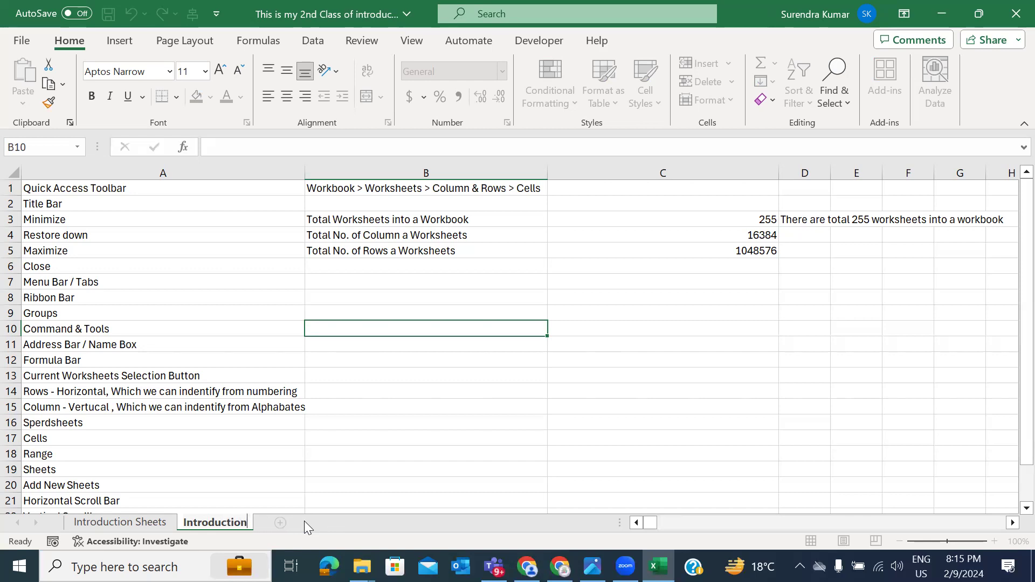
pyautogui.click(391, 396)
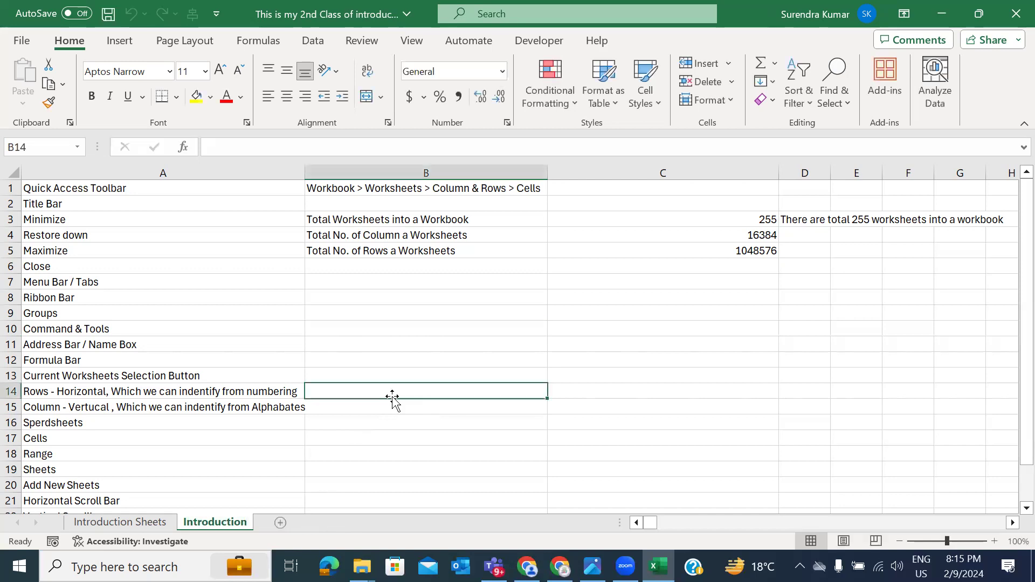
pyautogui.click(145, 521)
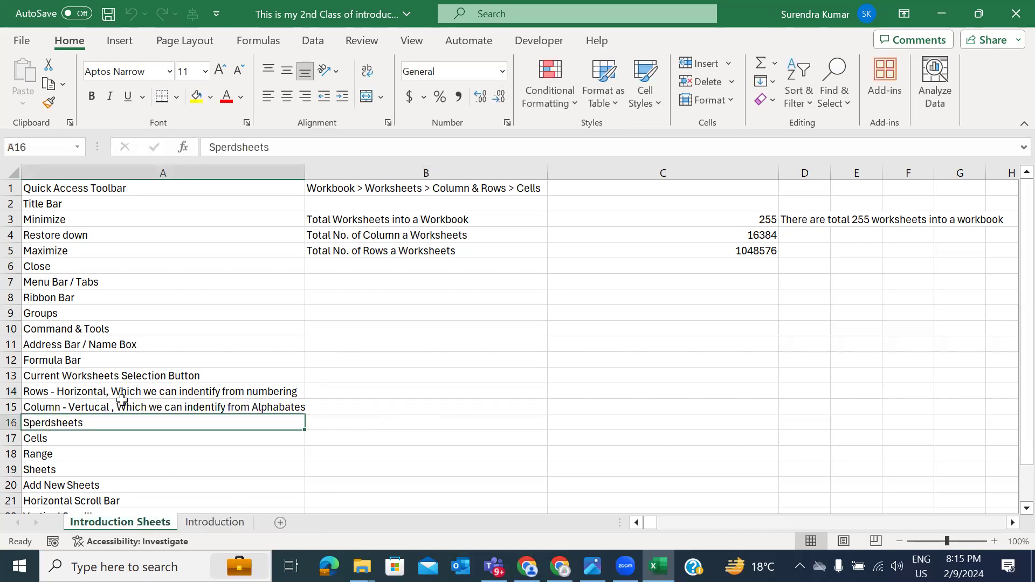
pyautogui.click(213, 522)
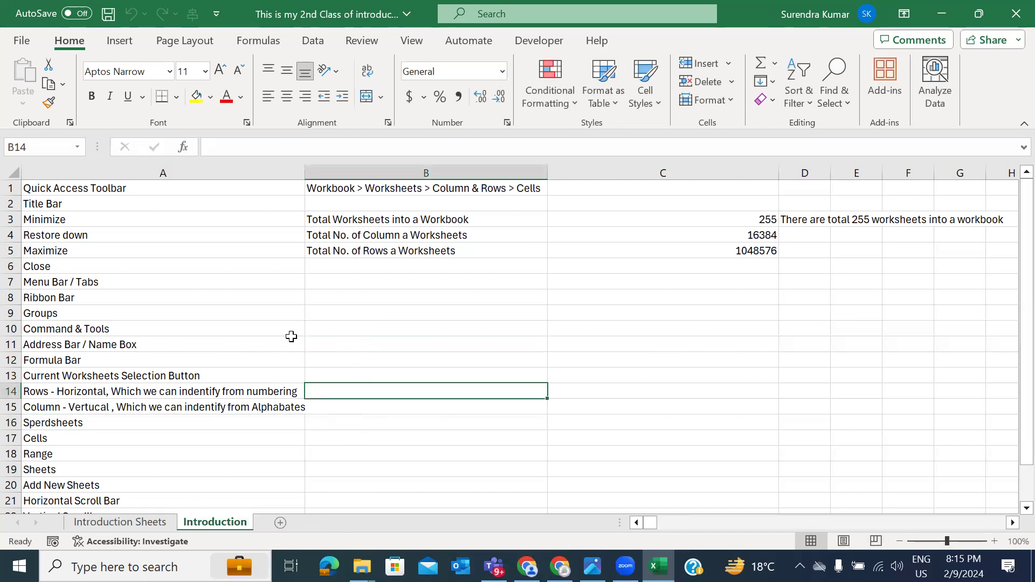
# Step: Give the Introduction sheet tab a yellow tab colour
pyautogui.rightClick(239, 523)
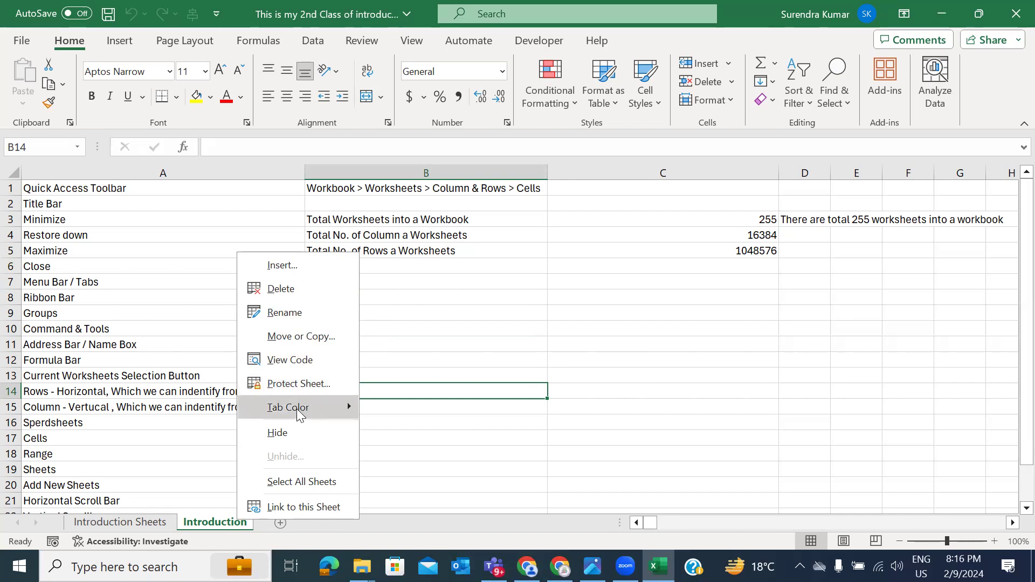
pyautogui.moveTo(315, 406)
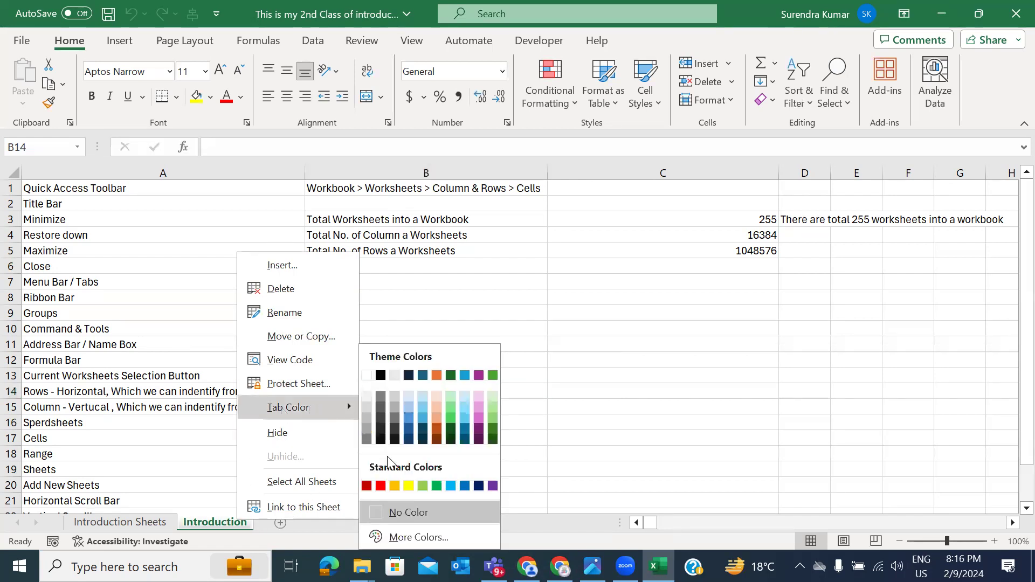
pyautogui.click(409, 485)
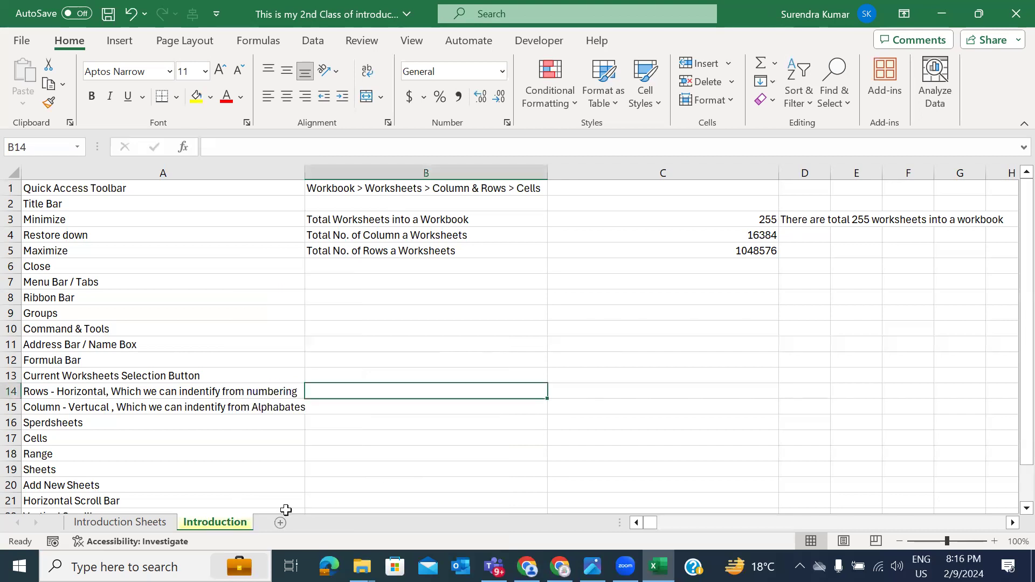
pyautogui.click(139, 522)
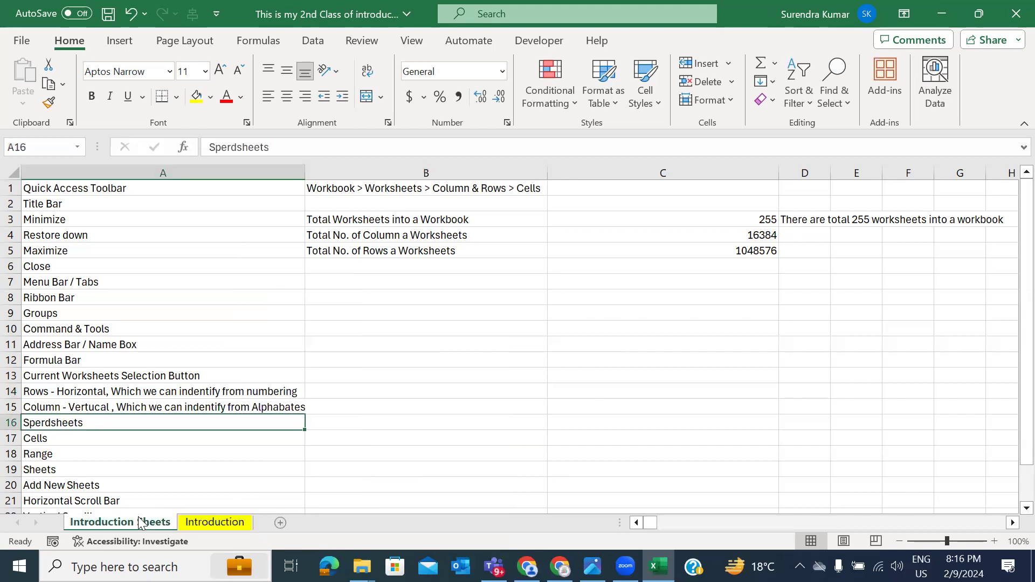
pyautogui.click(212, 521)
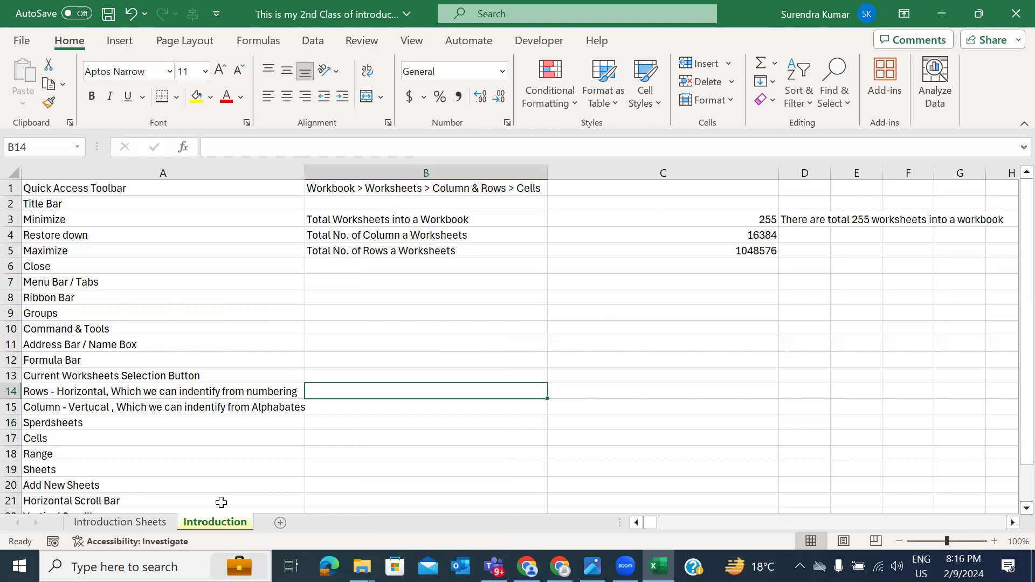
# Step: Hide the Introduction sheet, then unhide it
pyautogui.rightClick(222, 519)
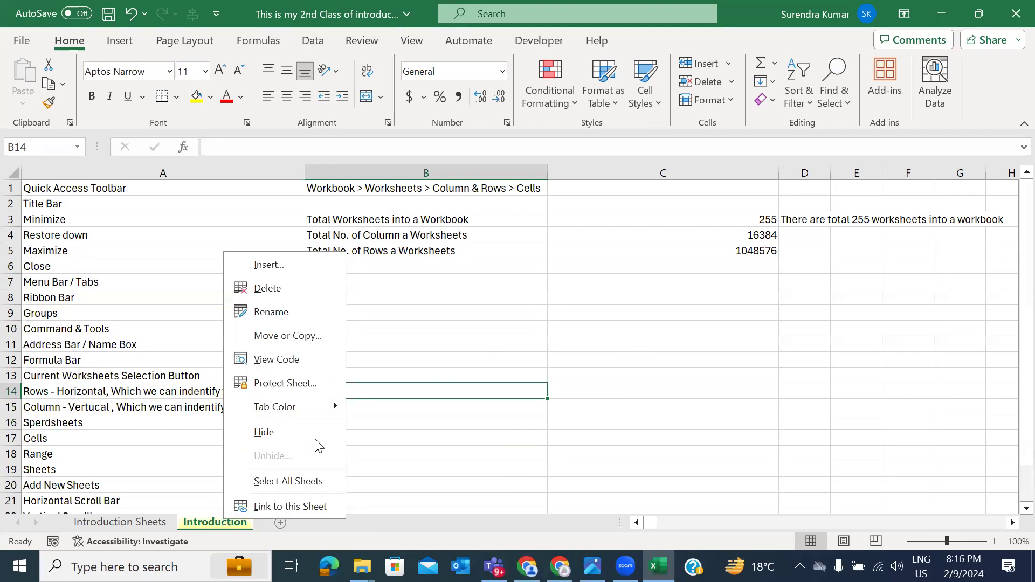
pyautogui.click(273, 432)
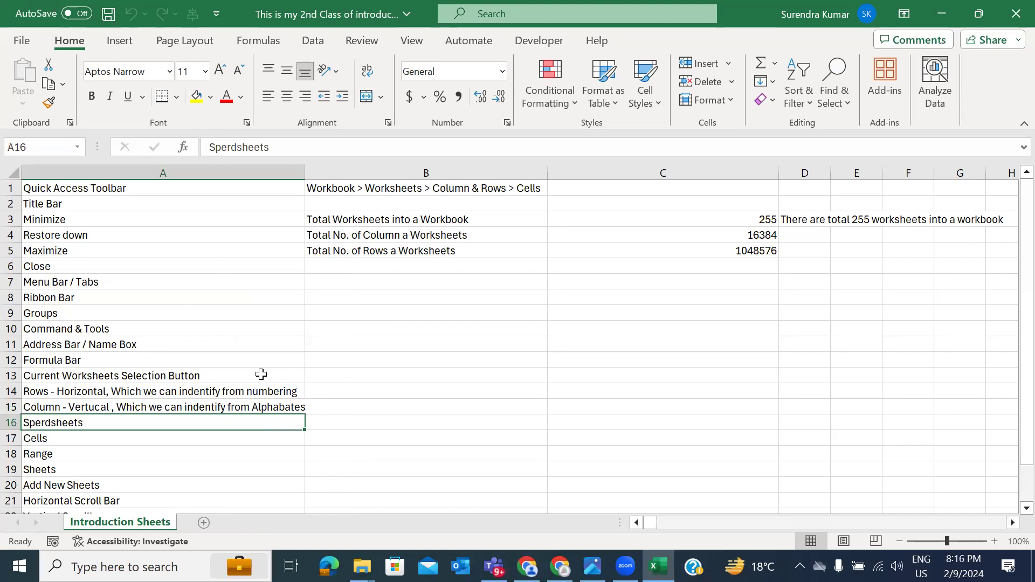
pyautogui.rightClick(144, 526)
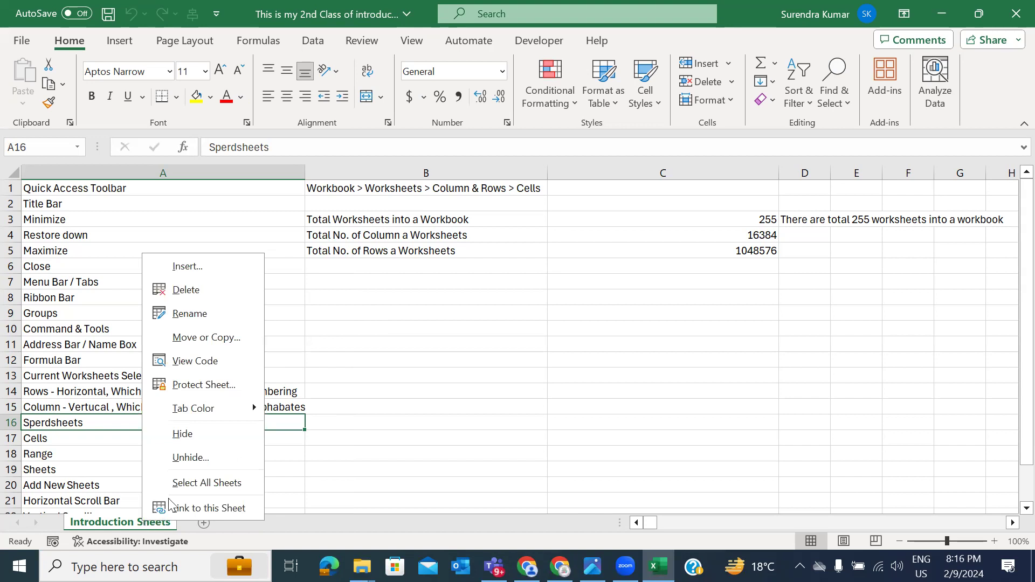
pyautogui.click(189, 458)
pyautogui.moveTo(197, 370); pyautogui.dragTo(385, 213)
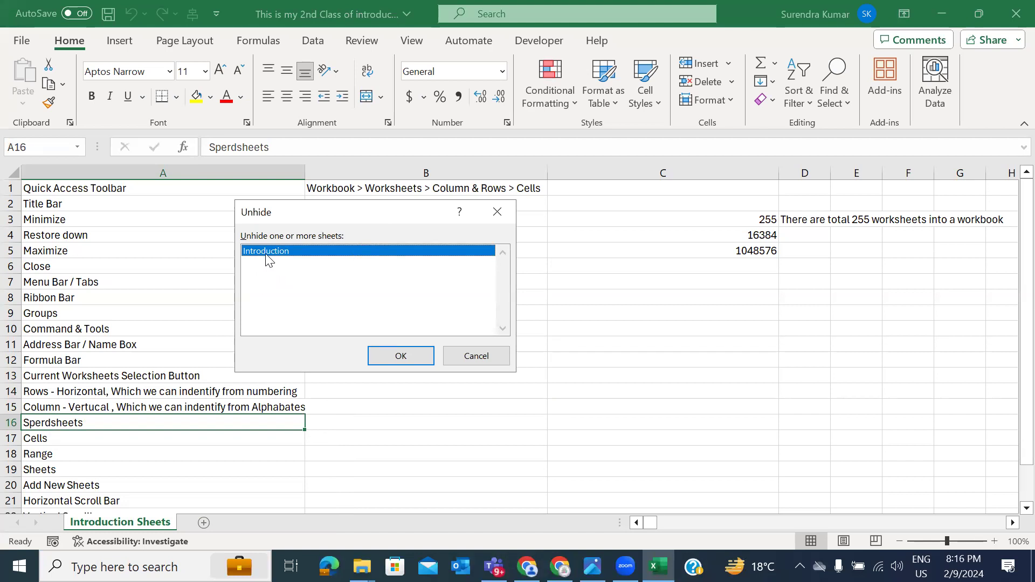
pyautogui.click(396, 357)
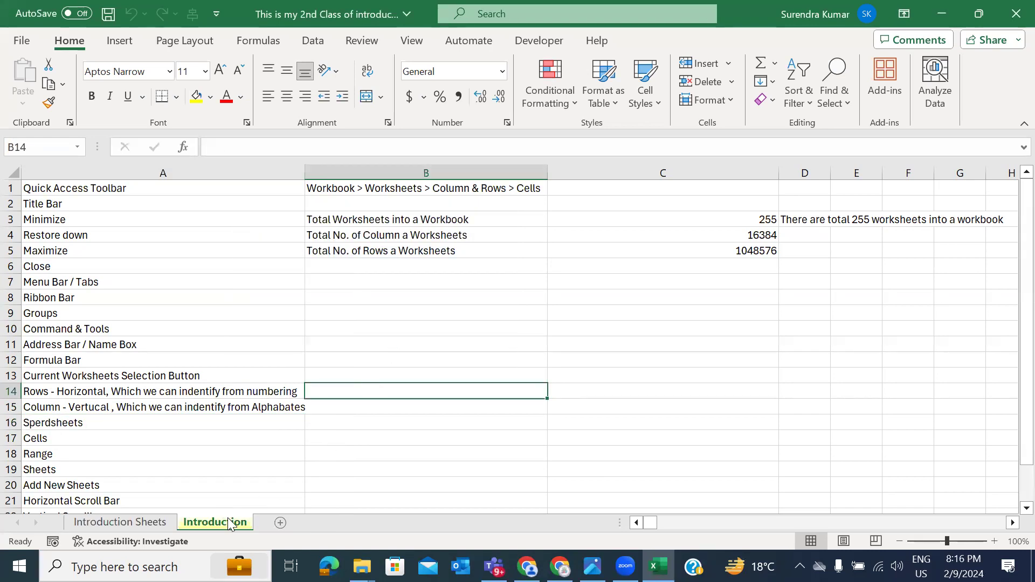
# Step: Group both worksheets with Select All Sheets, then return to the Introduction sheet
pyautogui.rightClick(234, 521)
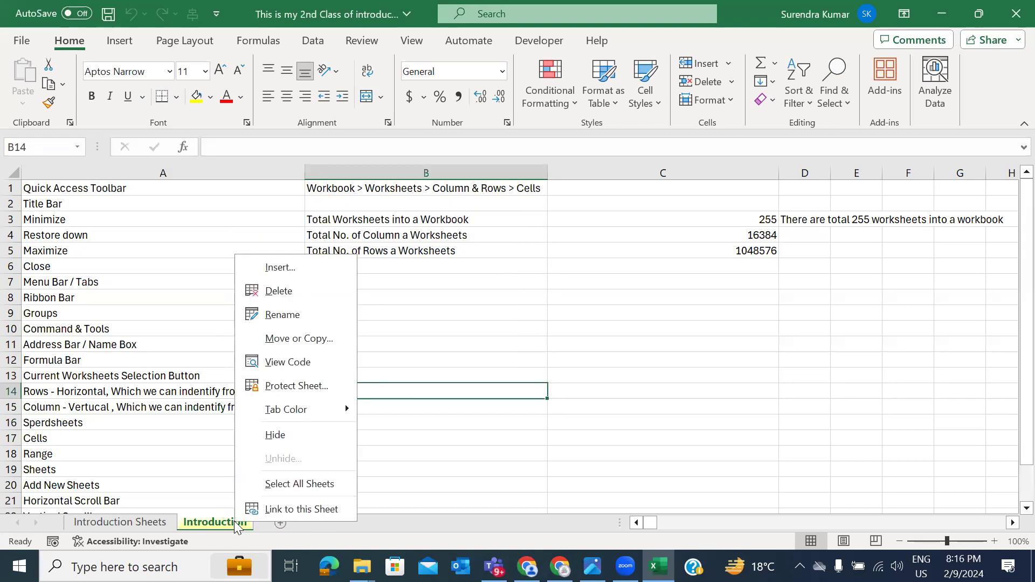
pyautogui.click(280, 483)
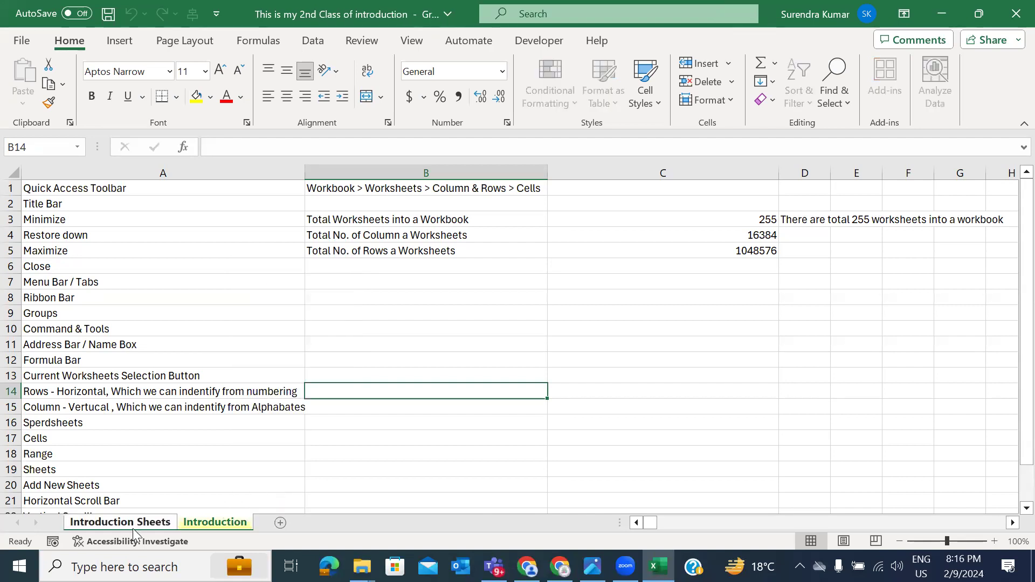
pyautogui.click(182, 523)
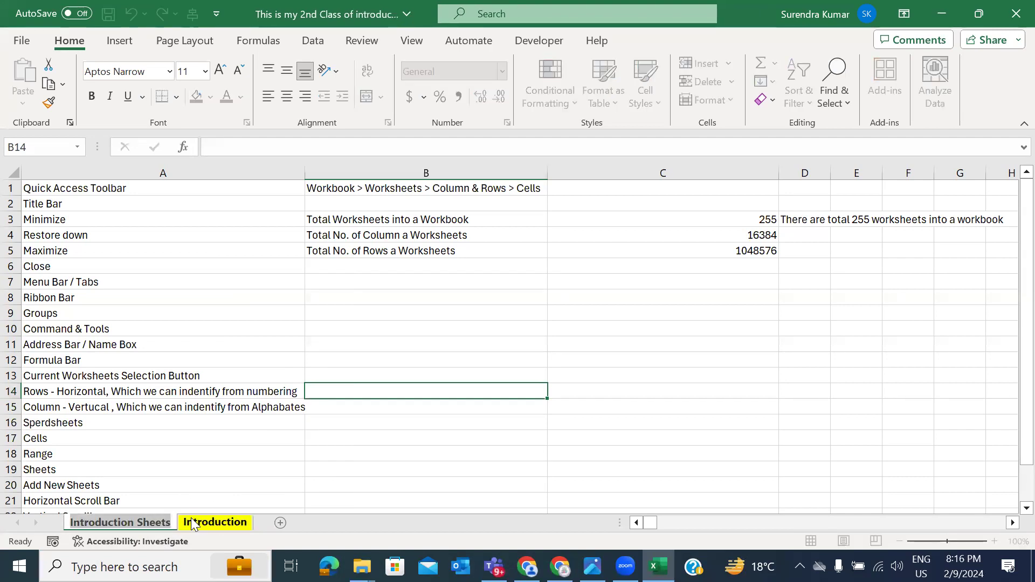
# Step: Ungroup the sheets and select the notes in B1:B5 on the Introduction sheet
pyautogui.rightClick(221, 521)
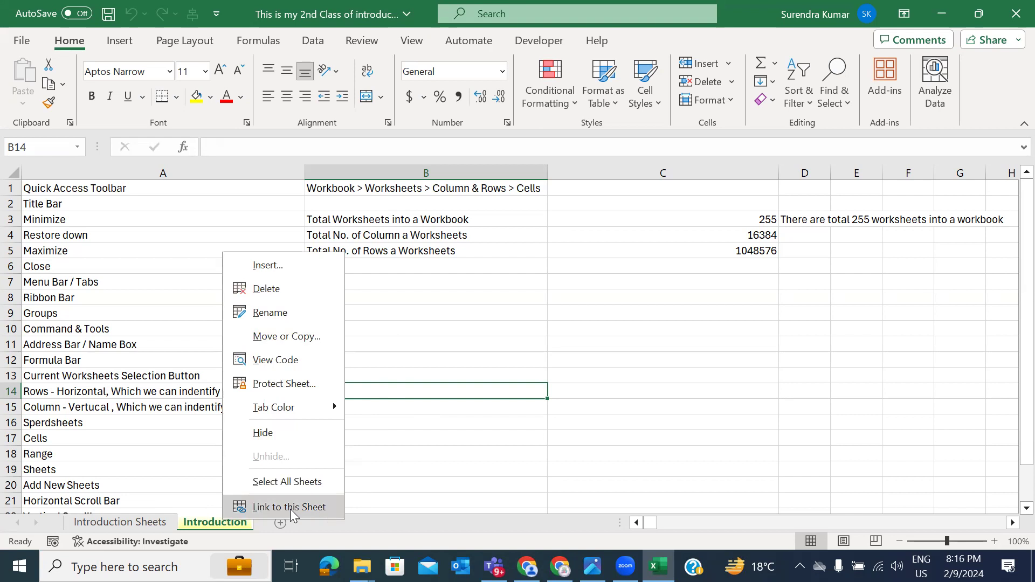
pyautogui.click(385, 317)
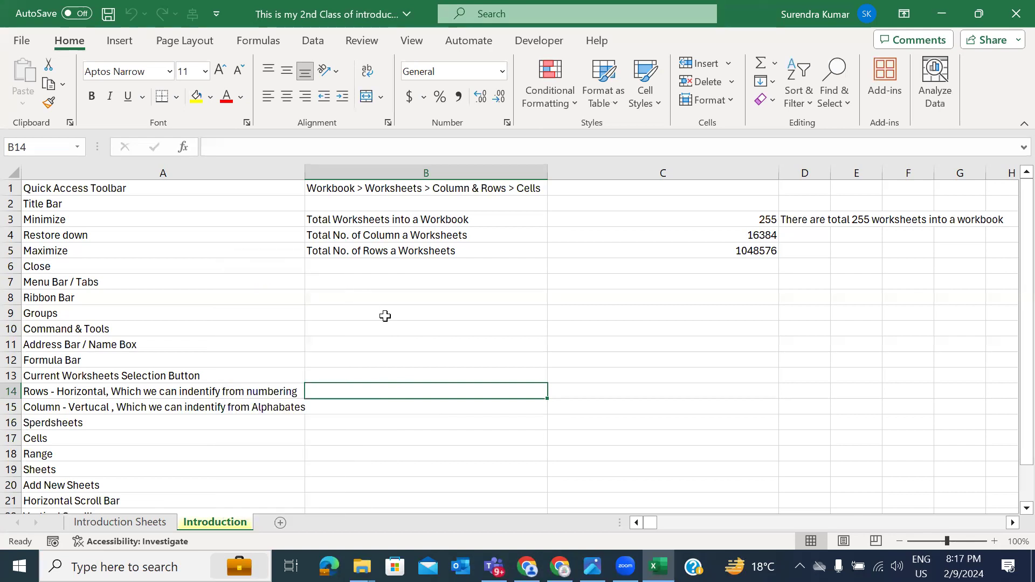
pyautogui.click(344, 68)
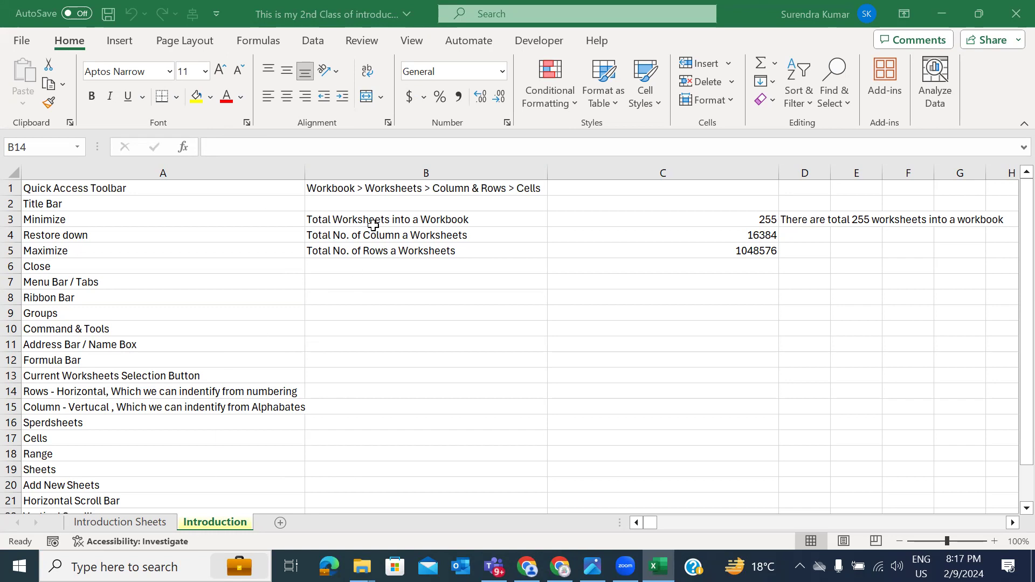
pyautogui.moveTo(353, 186); pyautogui.dragTo(376, 247)
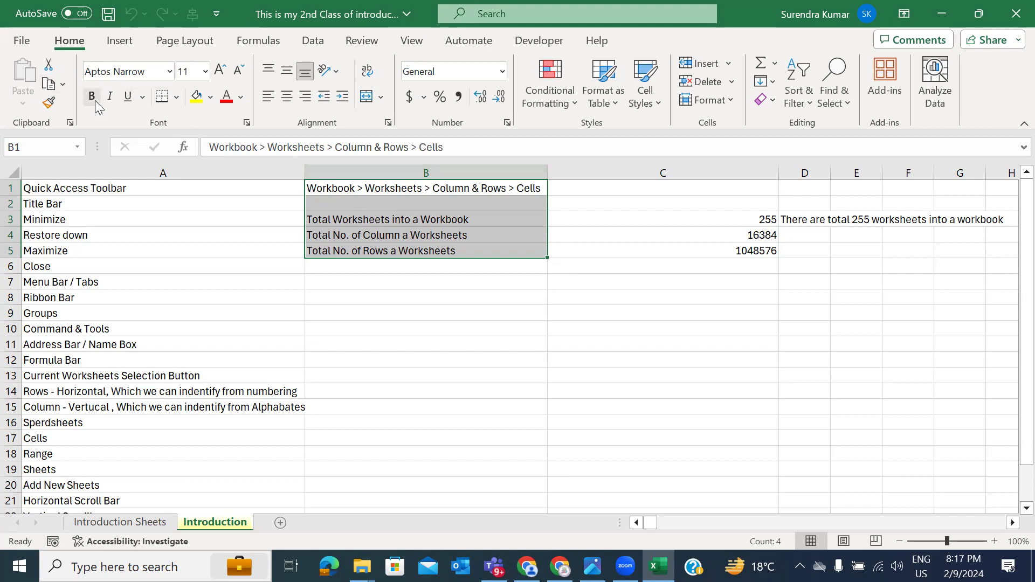
# Step: Copy B1:B5, paste it at B10, then undo the paste
pyautogui.click(48, 86)
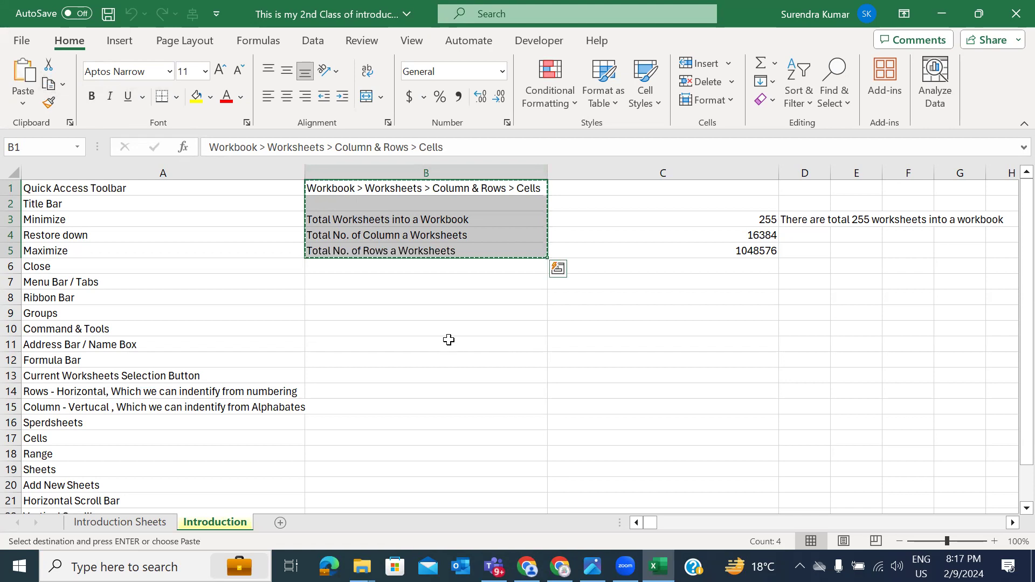
pyautogui.click(427, 330)
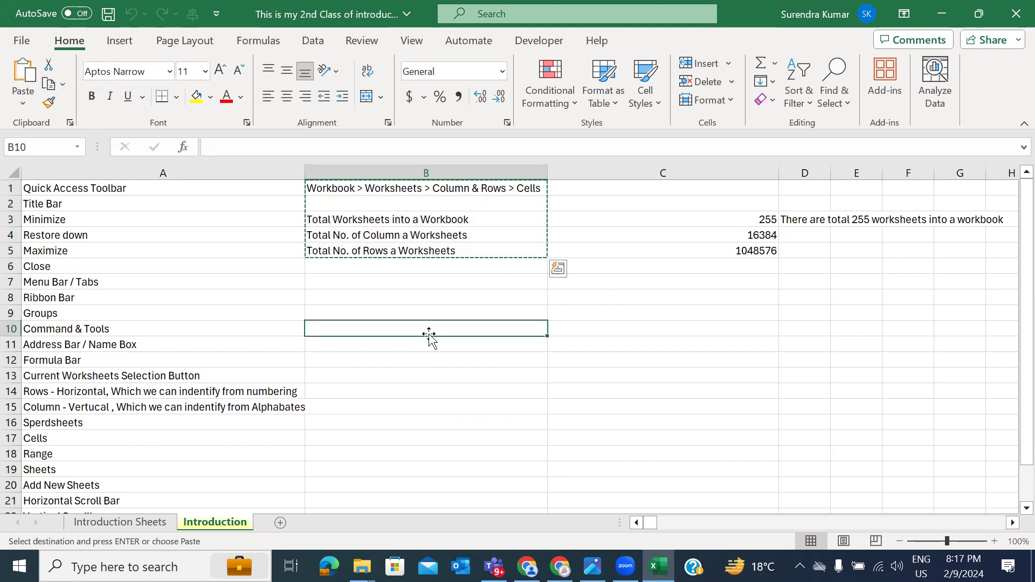
pyautogui.click(23, 73)
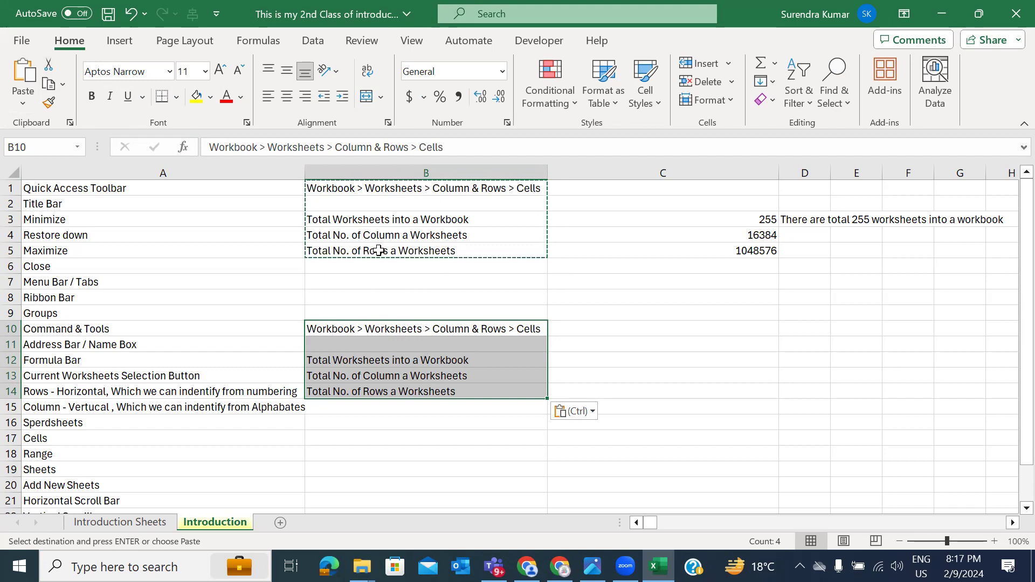
pyautogui.click(131, 13)
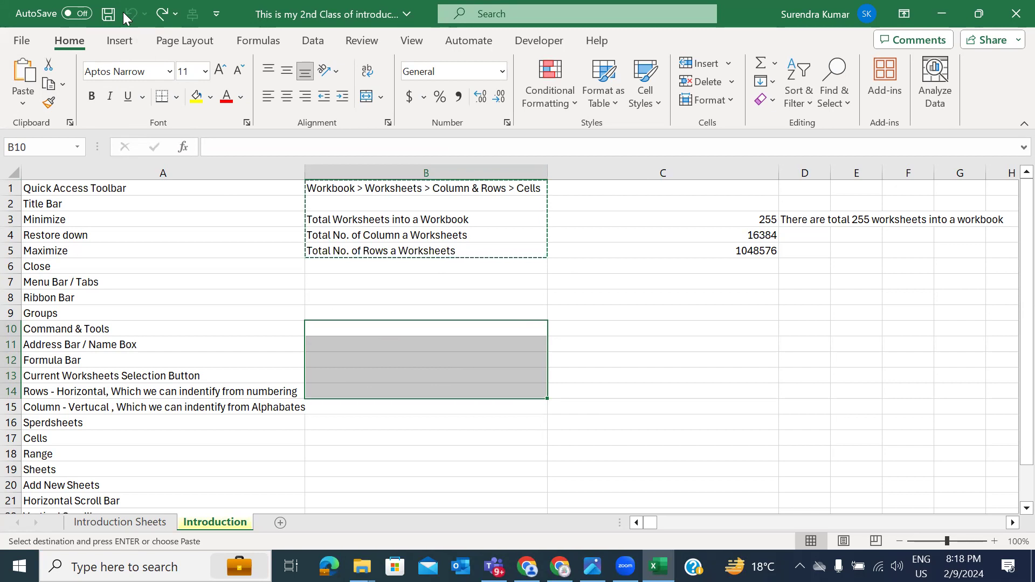
# Step: Cut the notes from B1:B5 and paste them starting at B10
pyautogui.moveTo(336, 186); pyautogui.dragTo(469, 250)
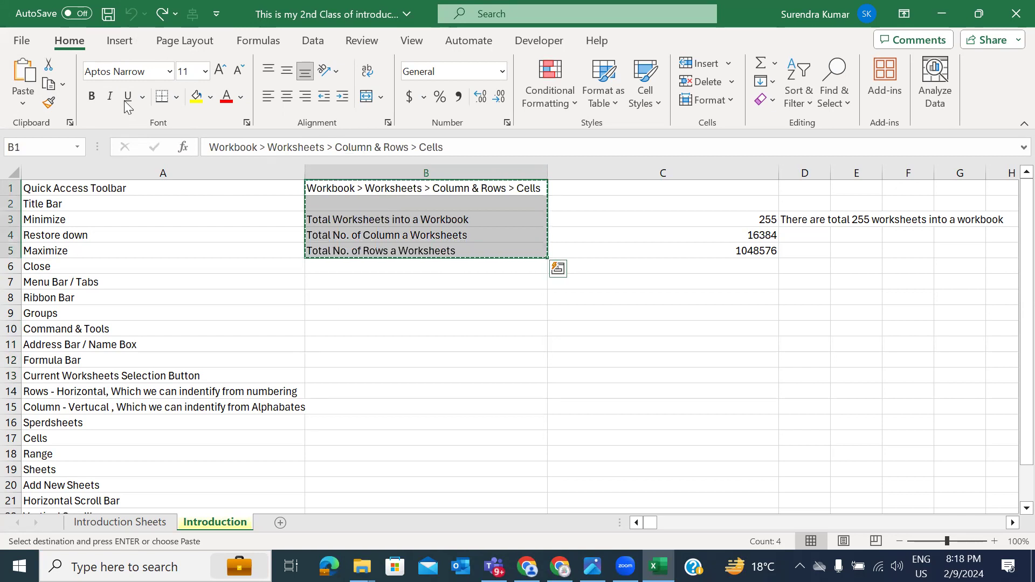
pyautogui.click(50, 67)
pyautogui.click(353, 327)
pyautogui.click(23, 70)
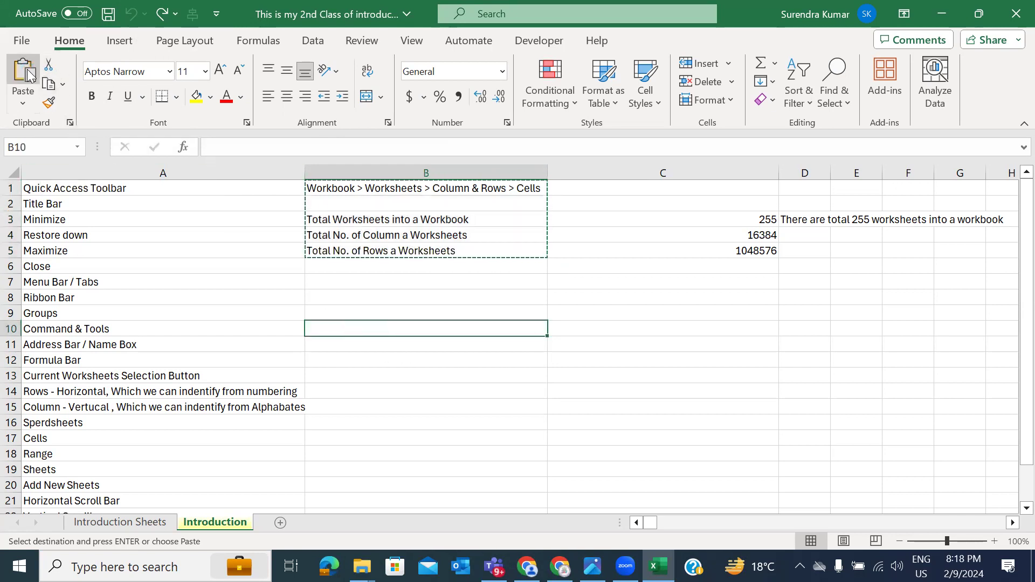
# Step: Select the emptied B1:B5 and the moved B10:B14 ranges to compare them
pyautogui.moveTo(328, 185); pyautogui.dragTo(453, 258)
pyautogui.moveTo(337, 324); pyautogui.dragTo(426, 387)
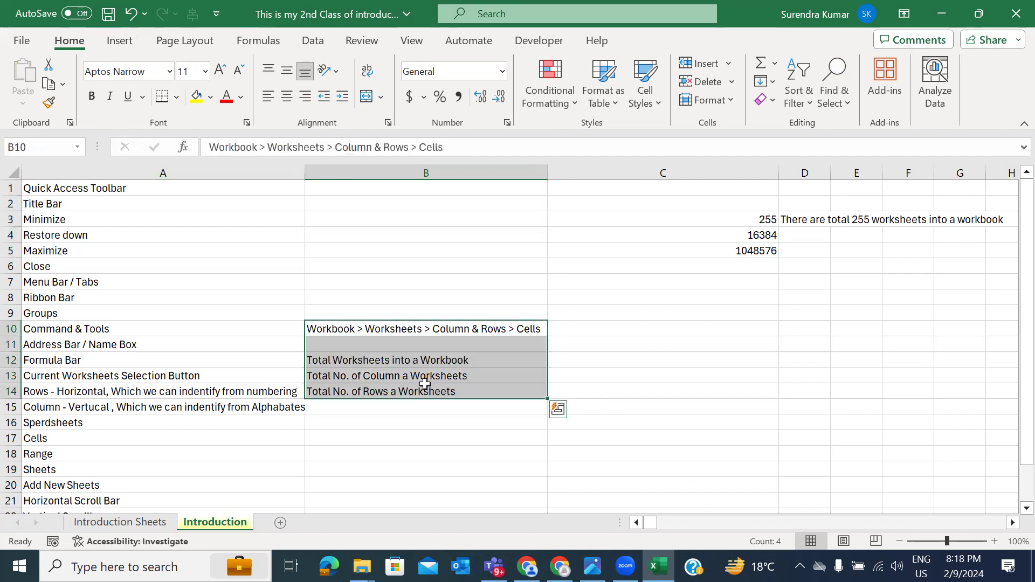
pyautogui.click(340, 188)
pyautogui.moveTo(341, 188); pyautogui.dragTo(474, 245)
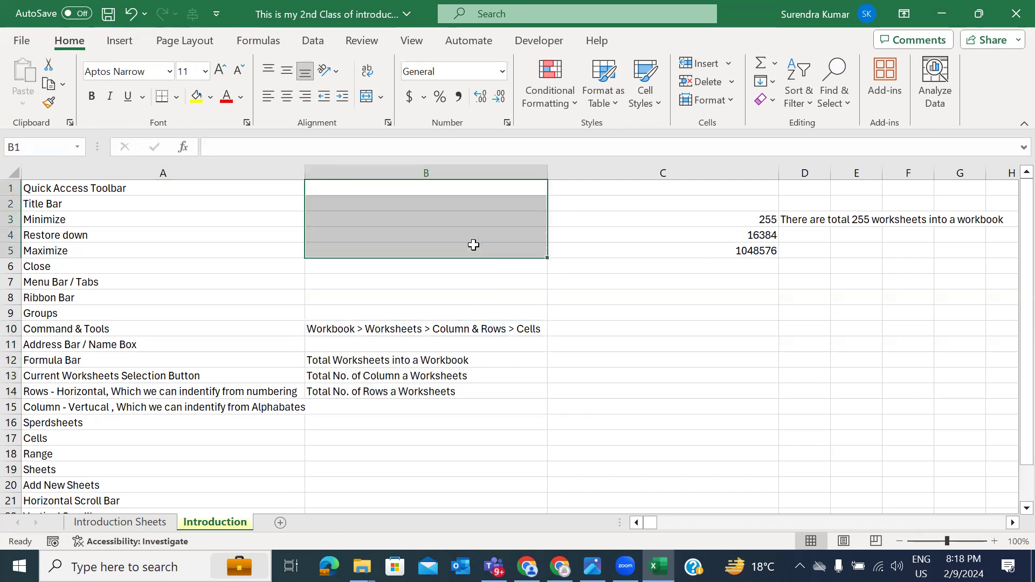
pyautogui.click(319, 188)
pyautogui.moveTo(422, 219); pyautogui.dragTo(480, 249)
pyautogui.moveTo(332, 323); pyautogui.dragTo(406, 388)
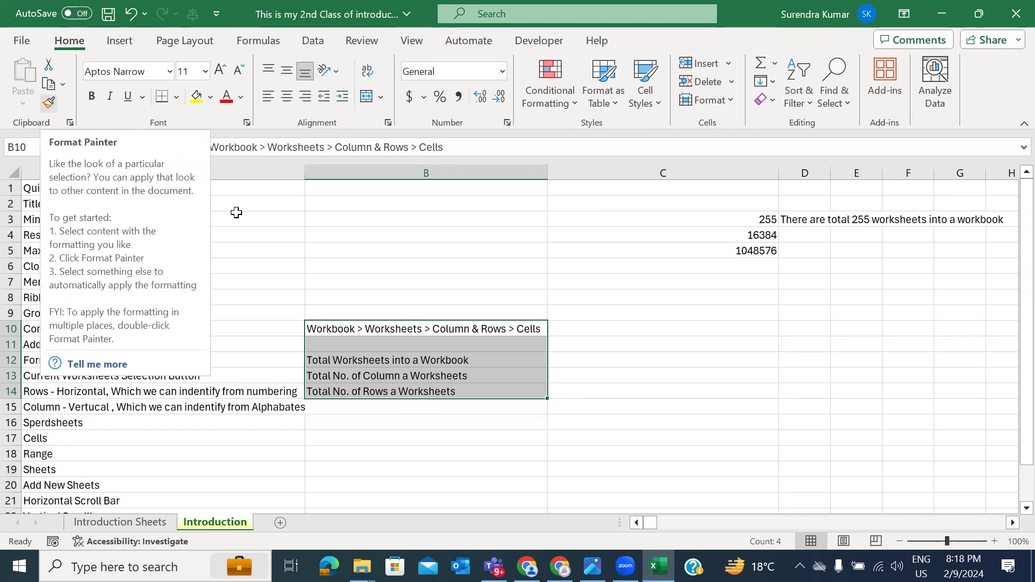
# Step: Enter 'Deep Analytical Eduzone' in cell C13
pyautogui.click(582, 313)
pyautogui.hscroll(3, 704, 426)
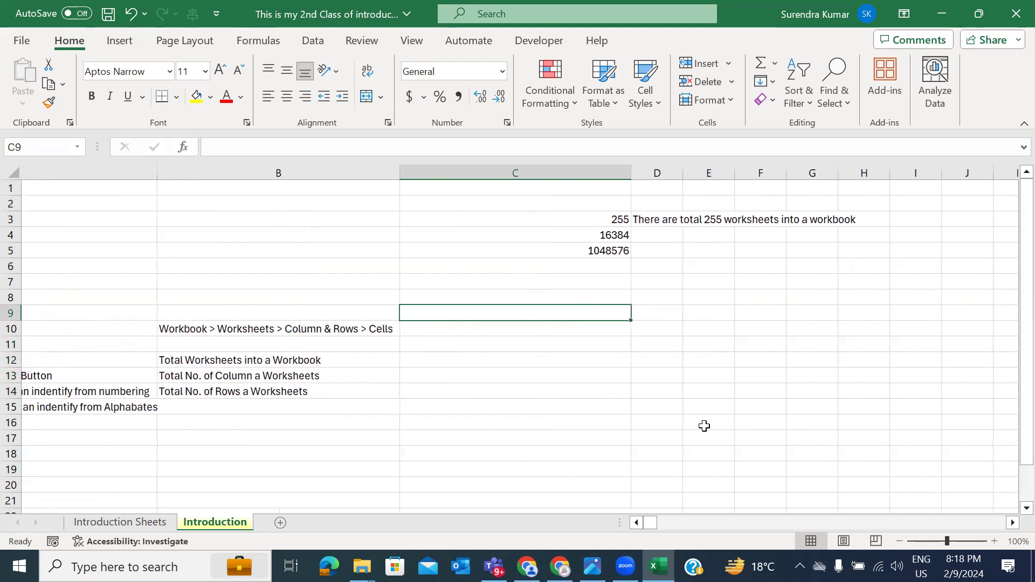
pyautogui.click(541, 373)
pyautogui.write('Dee')
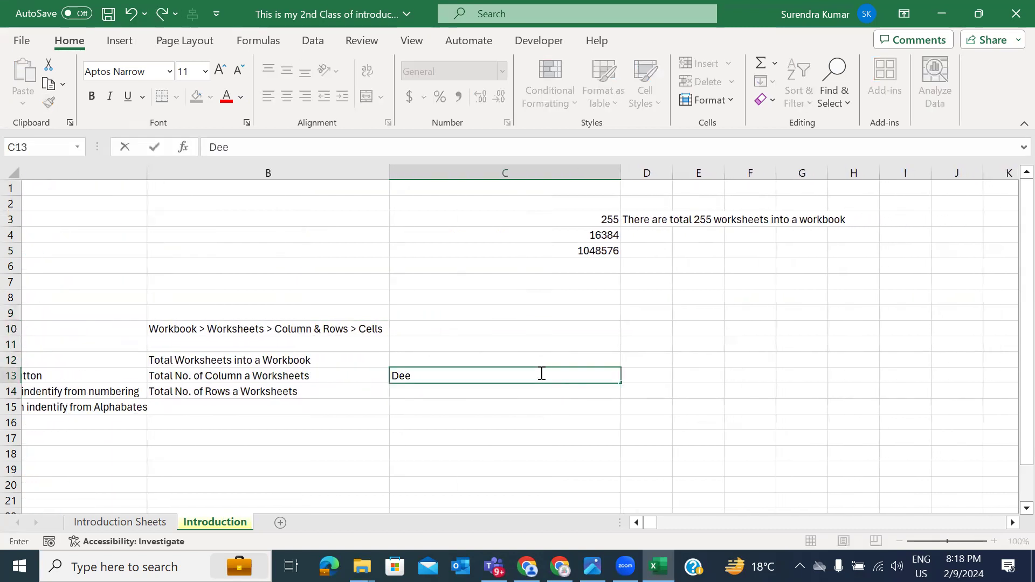
pyautogui.write('p Analyti')
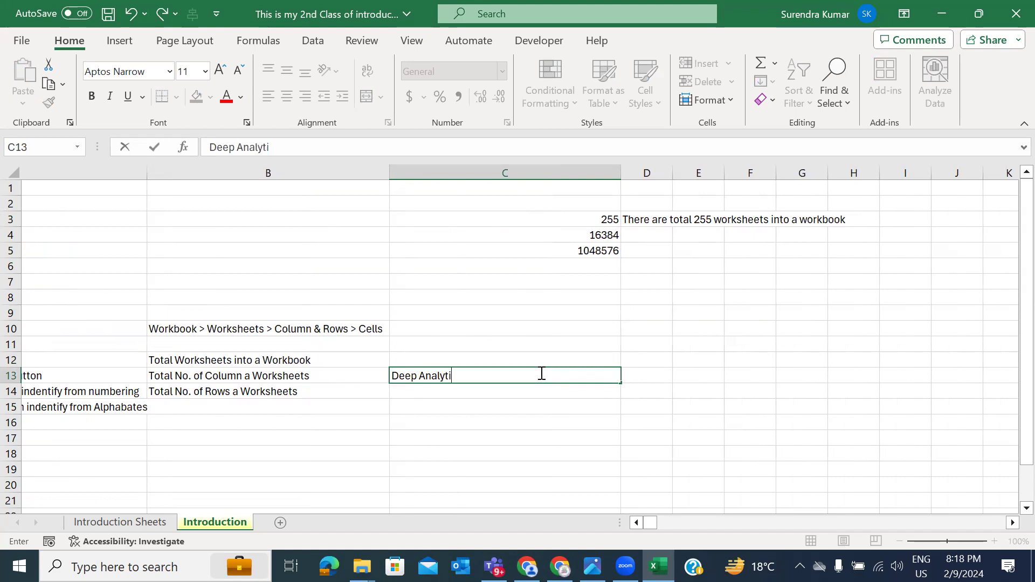
pyautogui.write('cal Eduzone')
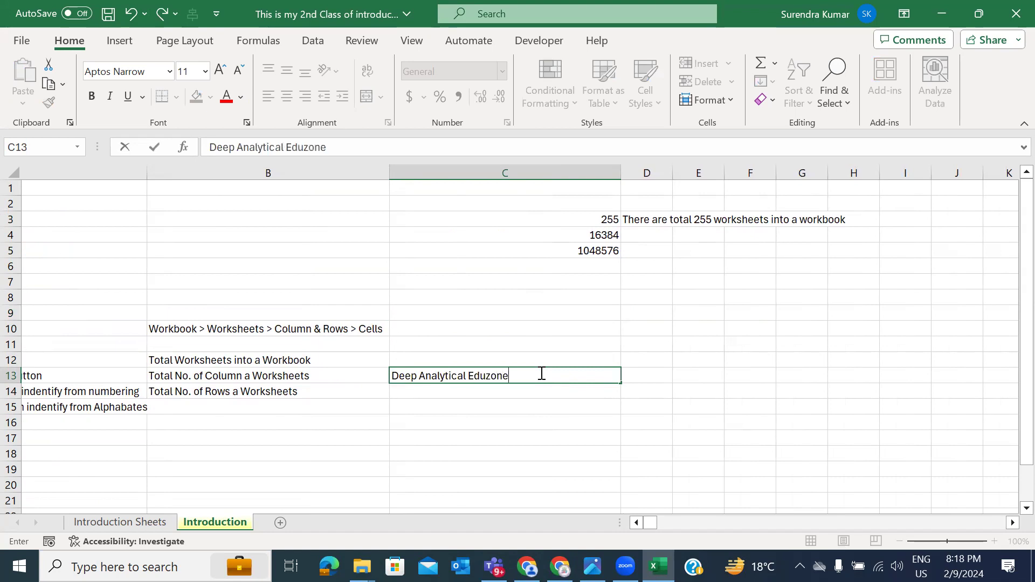
pyautogui.press('Return')
pyautogui.click(538, 372)
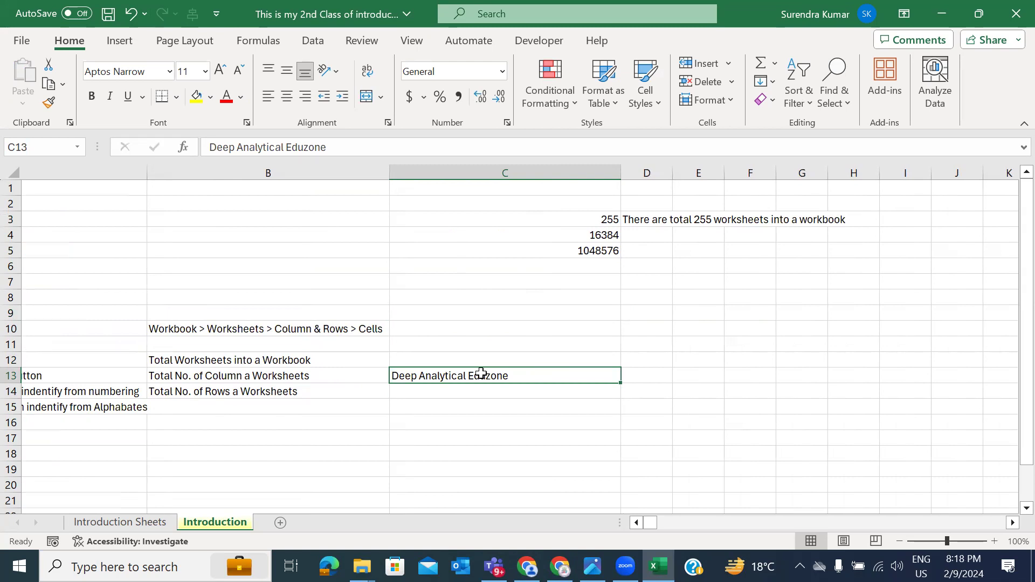
# Step: Make C13 one size larger, in bold italic Amasis MT Pro Medium
pyautogui.click(220, 73)
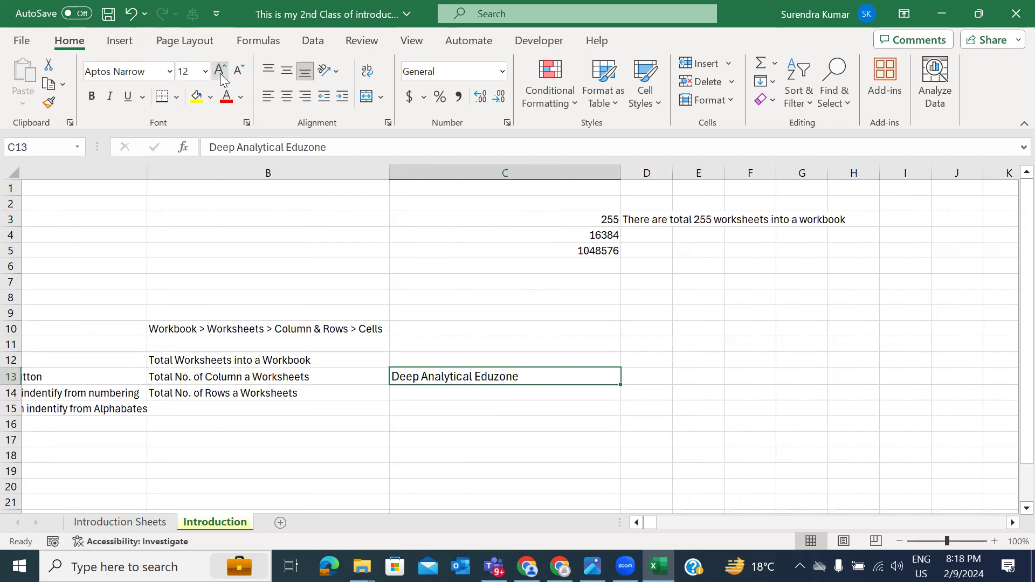
pyautogui.click(169, 71)
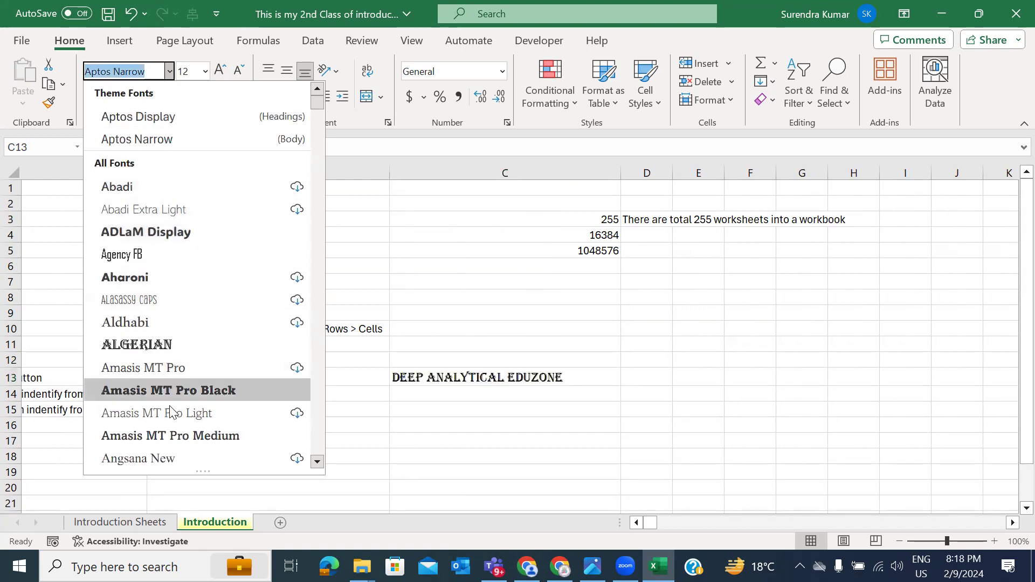
pyautogui.click(167, 438)
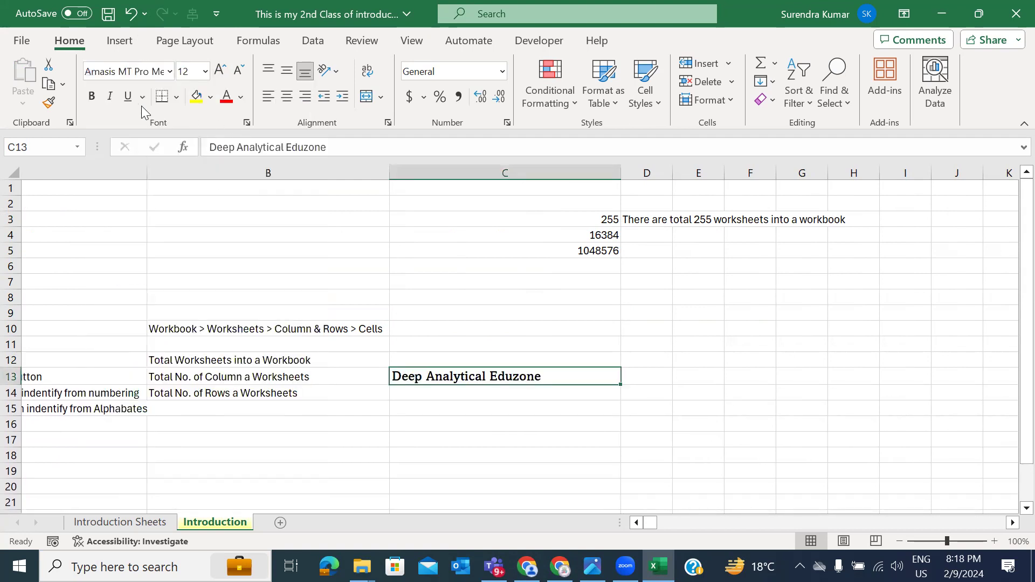
pyautogui.click(95, 104)
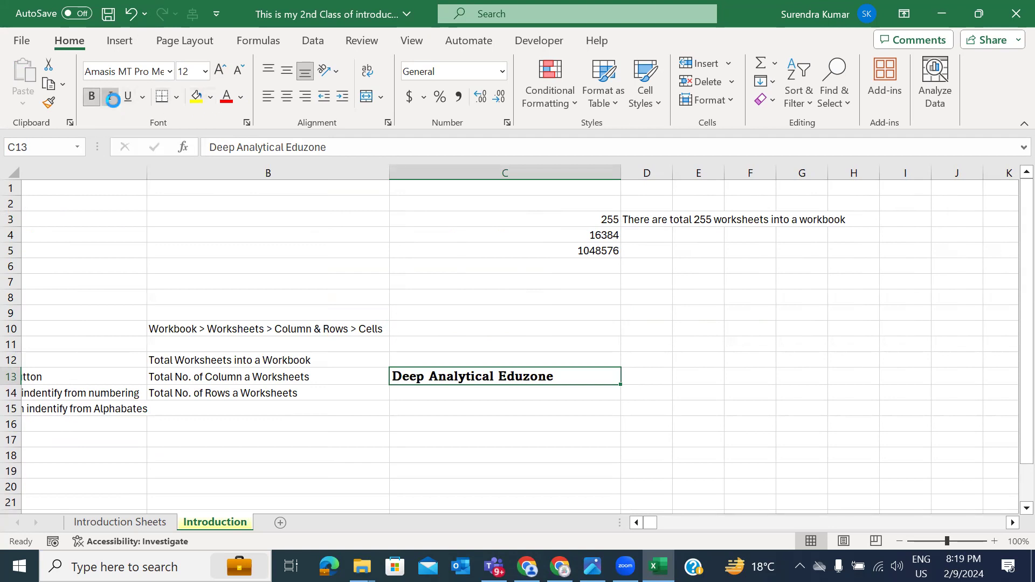
pyautogui.click(111, 98)
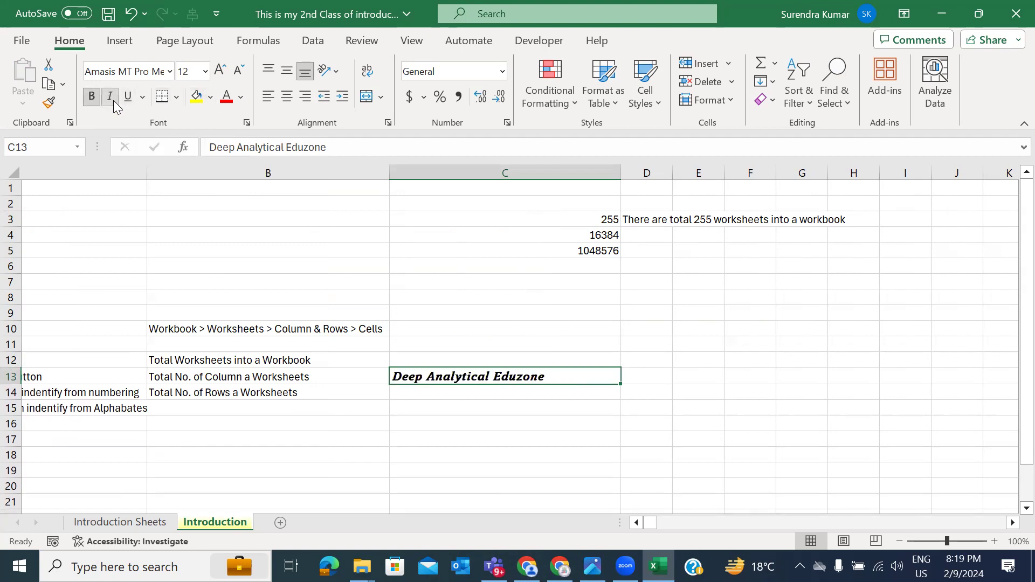
# Step: Give C13 a dark blue fill with white, centred text
pyautogui.click(211, 99)
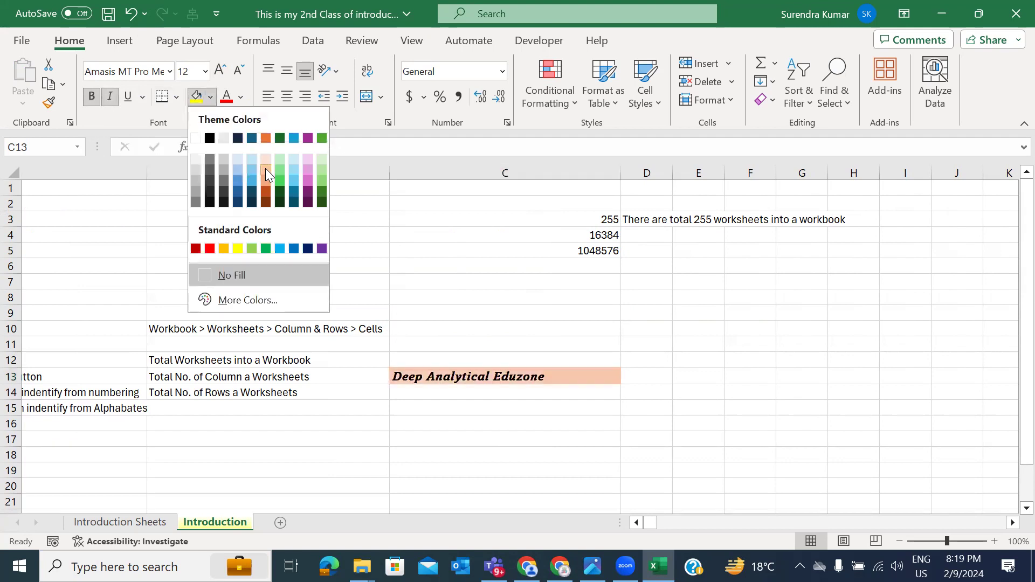
pyautogui.click(237, 249)
pyautogui.click(242, 99)
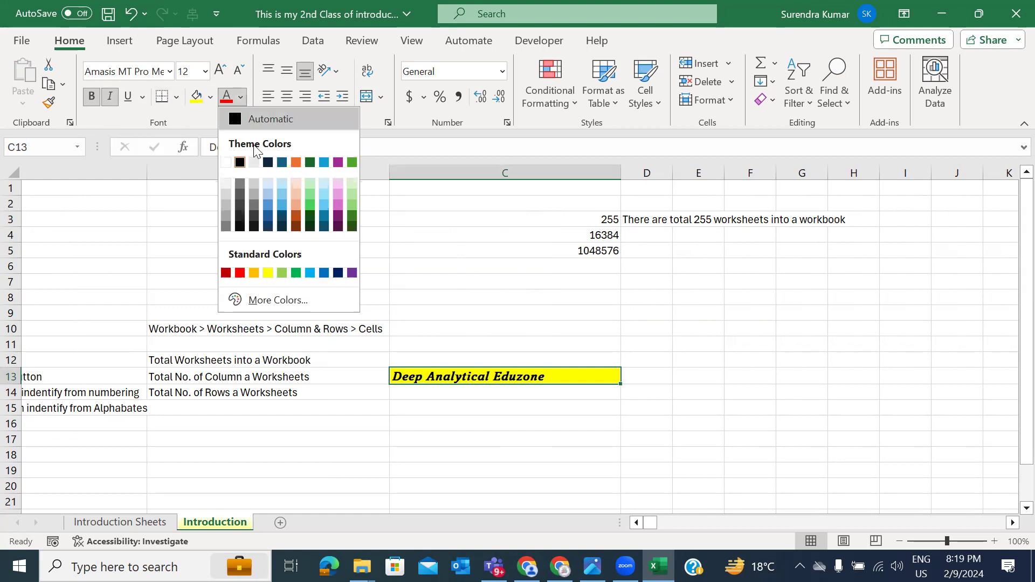
pyautogui.click(210, 98)
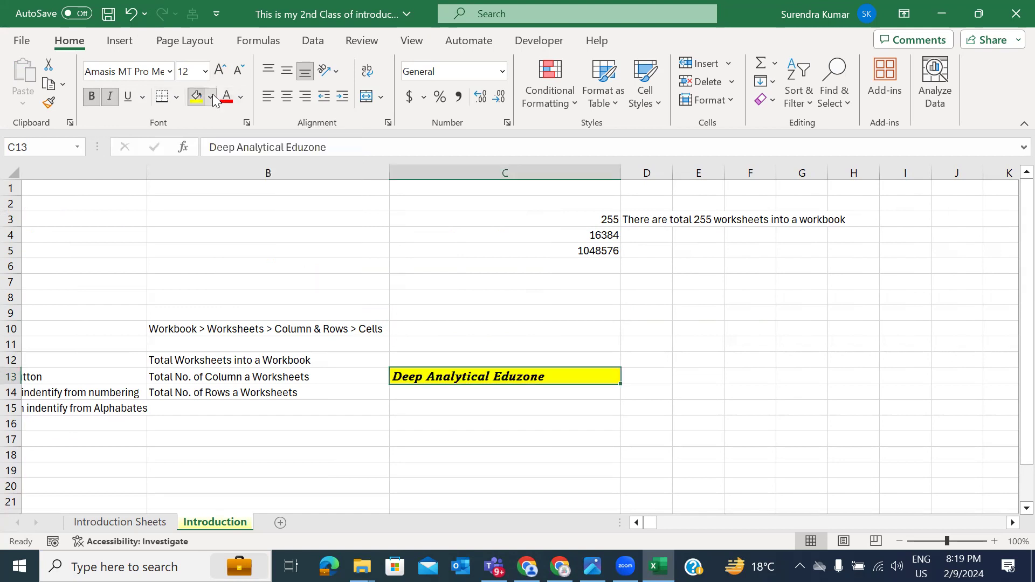
pyautogui.click(210, 98)
pyautogui.click(307, 248)
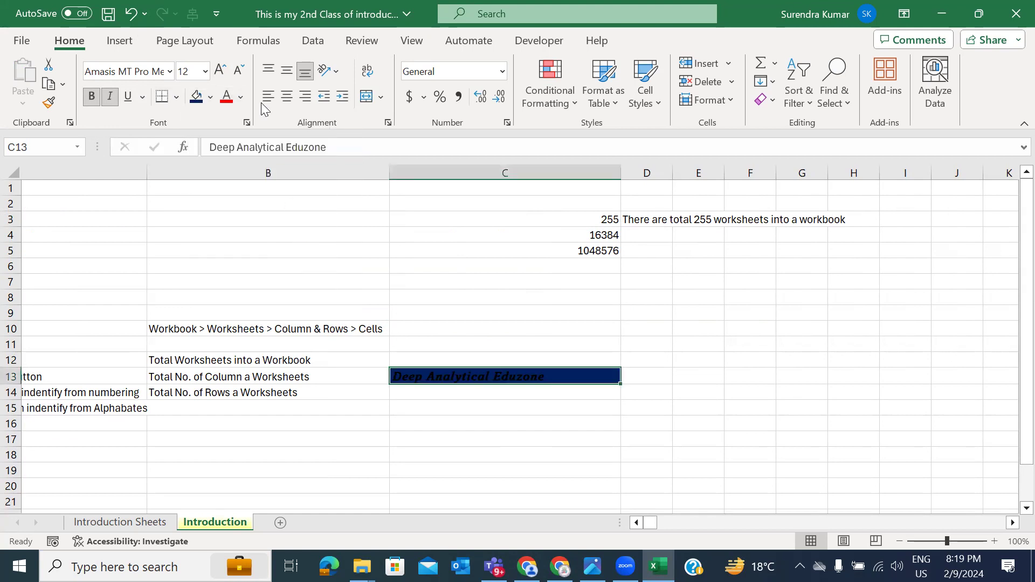
pyautogui.click(242, 102)
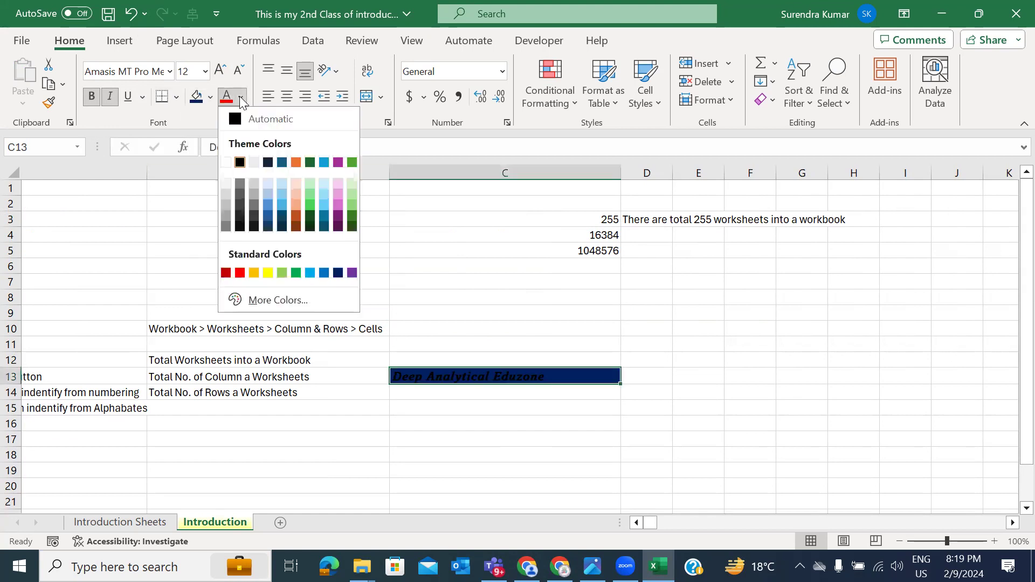
pyautogui.click(232, 162)
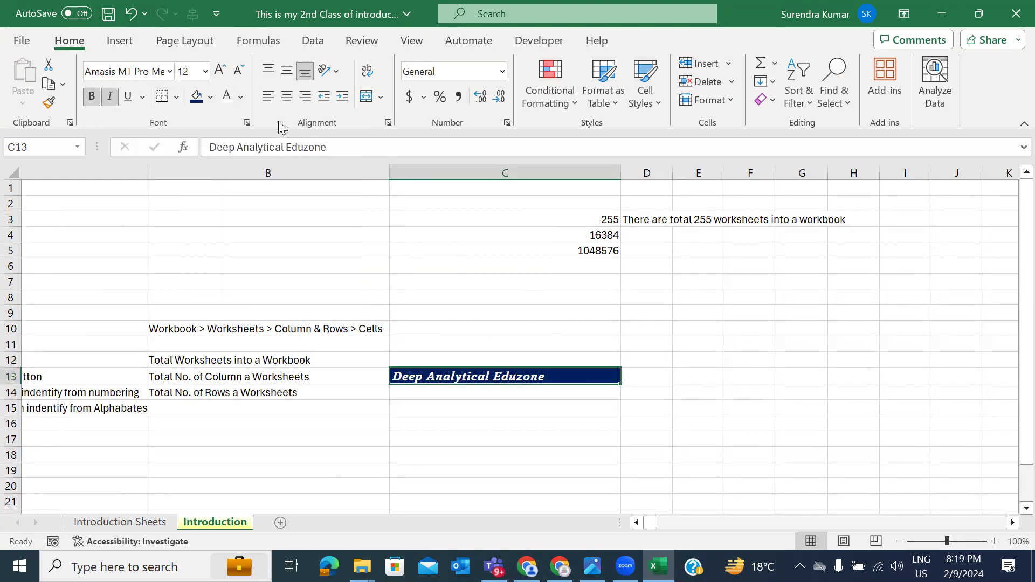
pyautogui.click(289, 99)
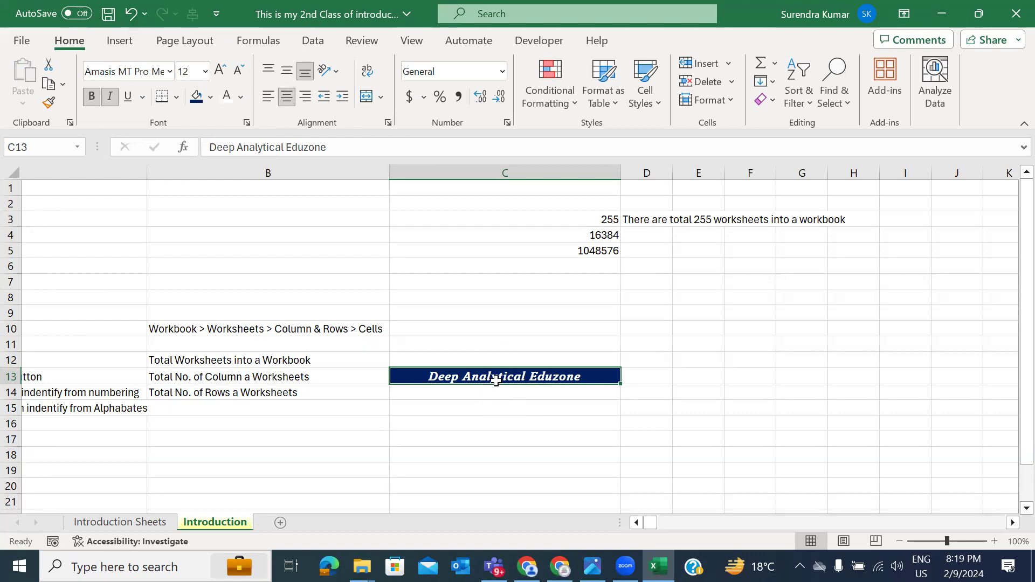
pyautogui.click(473, 399)
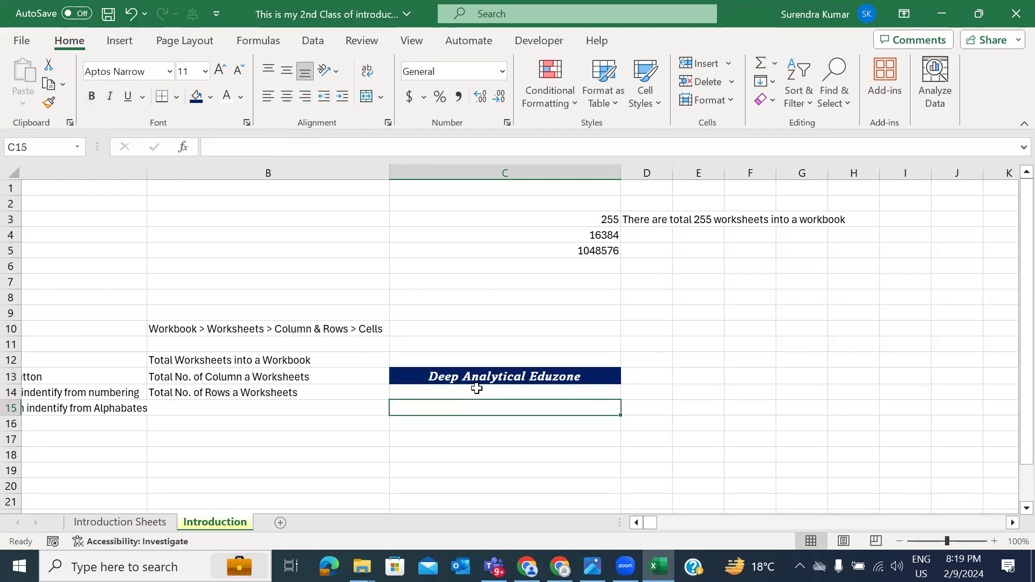
pyautogui.click(476, 379)
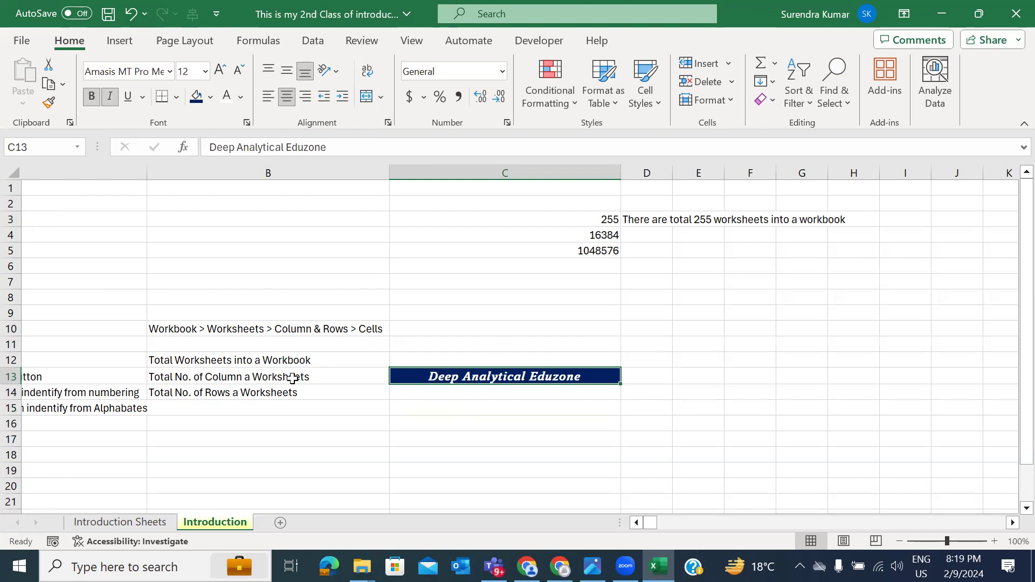
pyautogui.click(277, 358)
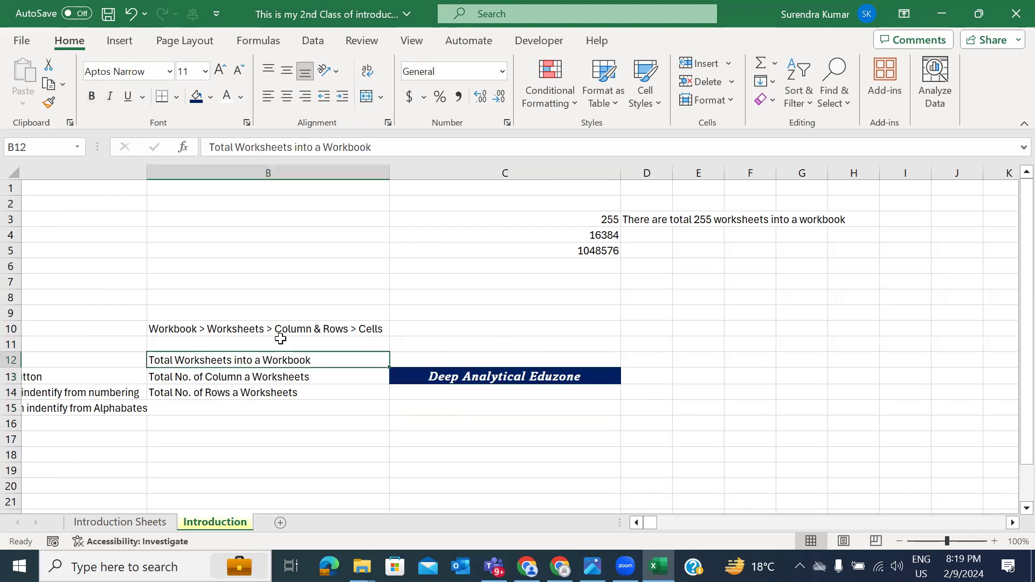
# Step: Format B12:B14 as size 12 bold italic Amasis MT Pro Medium, white on dark blue
pyautogui.moveTo(242, 360); pyautogui.dragTo(243, 392)
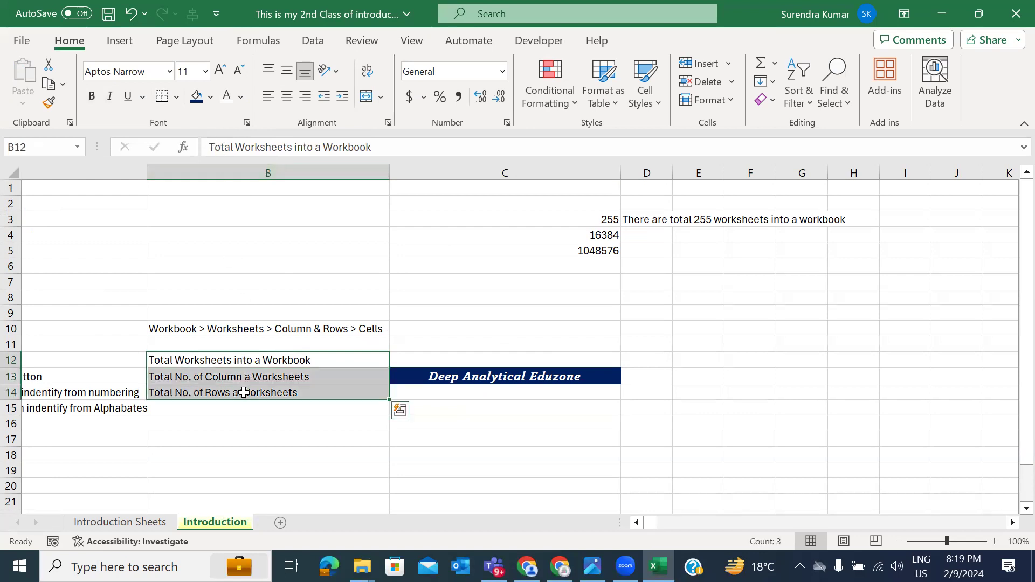
pyautogui.click(222, 74)
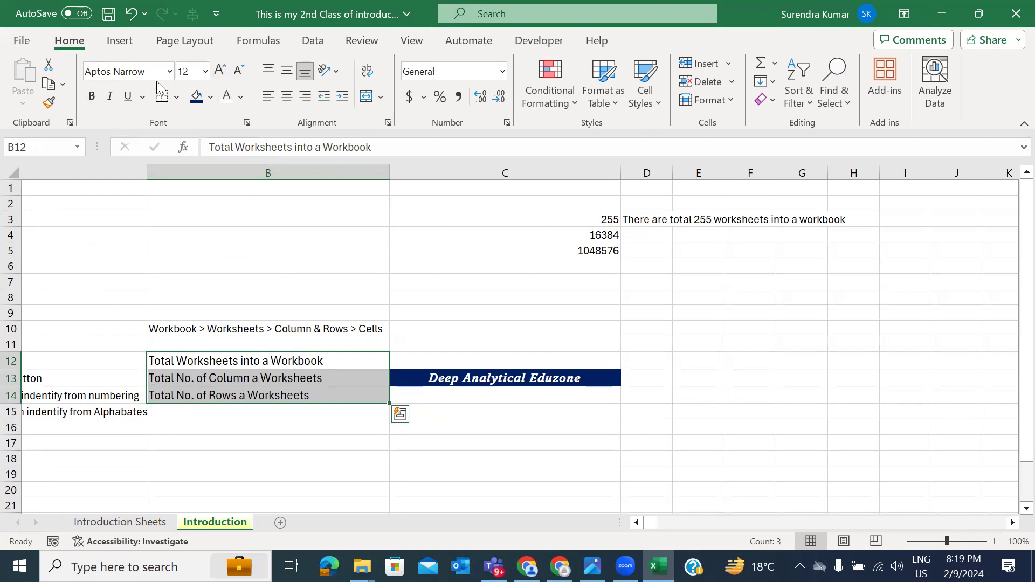
pyautogui.click(171, 76)
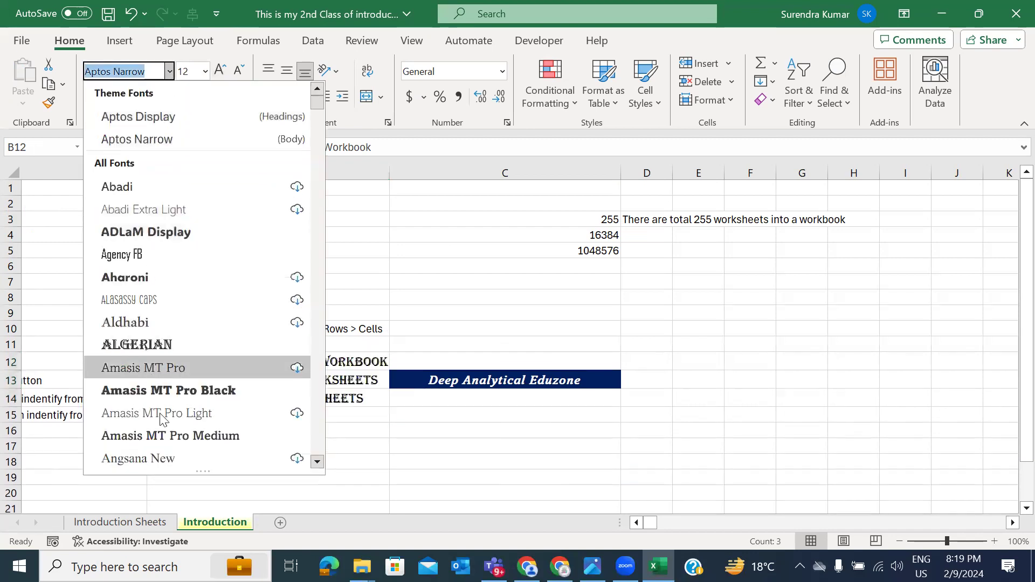
pyautogui.click(170, 436)
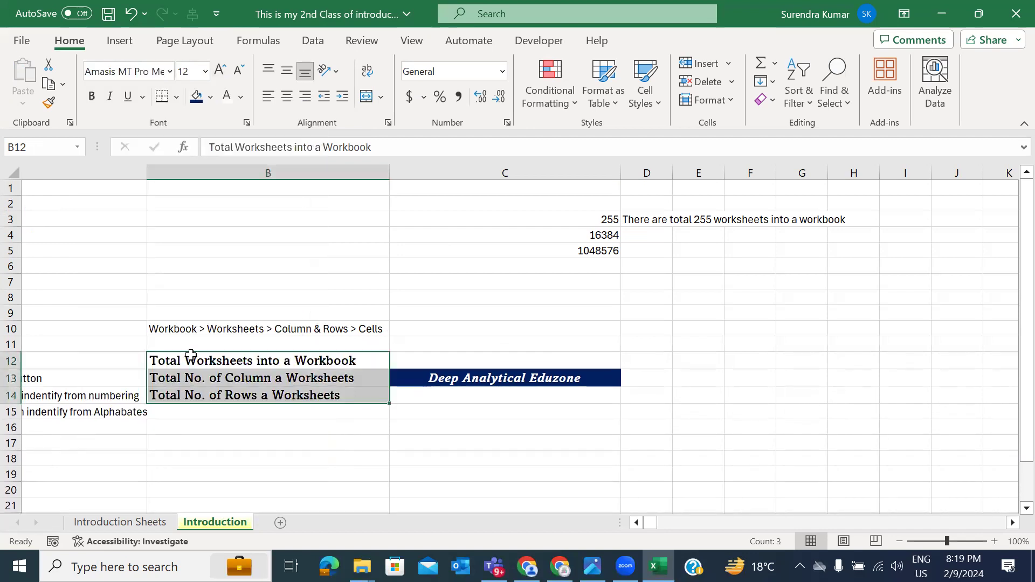
pyautogui.click(91, 98)
pyautogui.click(109, 97)
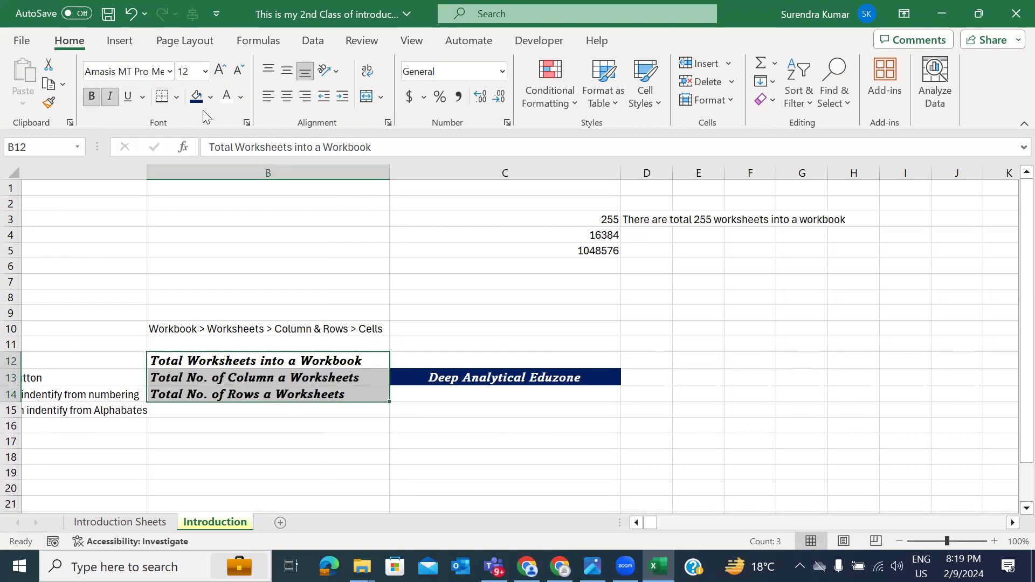
pyautogui.click(196, 98)
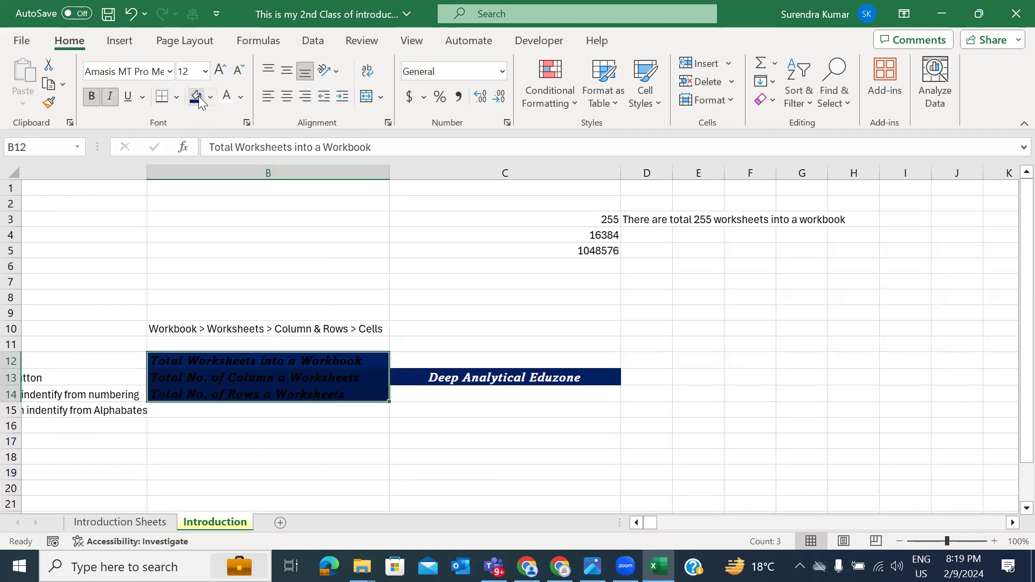
pyautogui.click(229, 98)
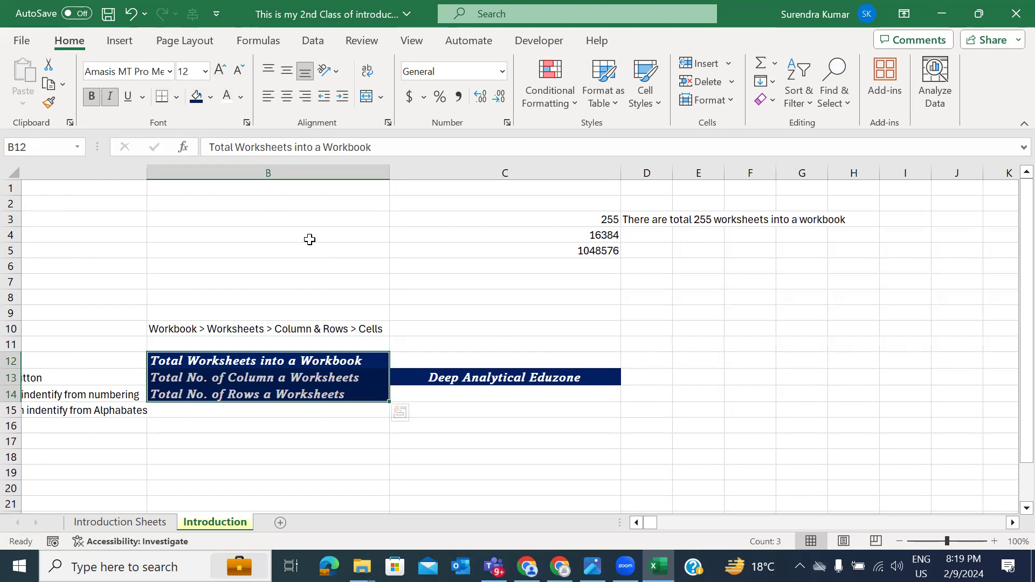
pyautogui.click(458, 379)
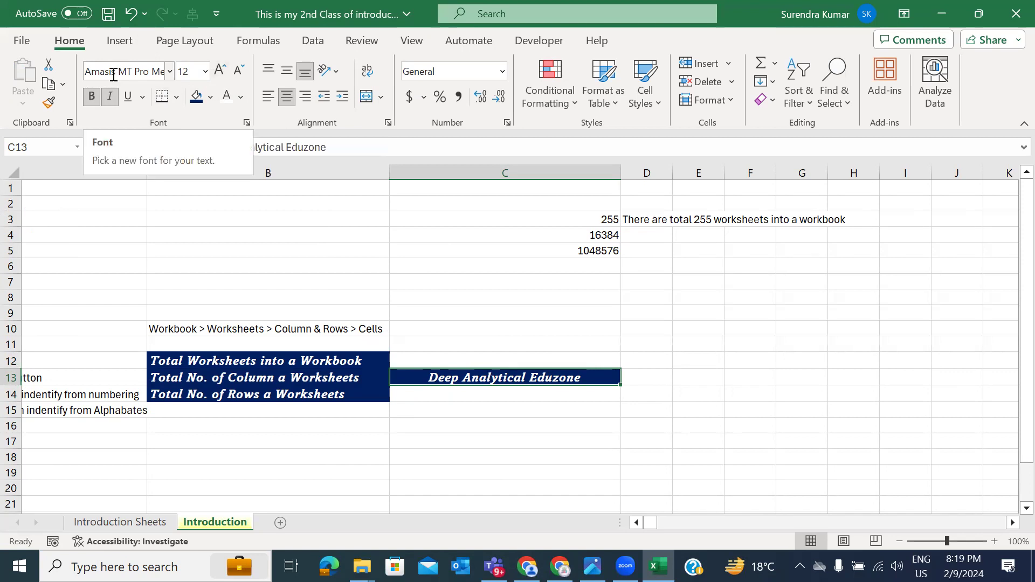
pyautogui.click(438, 424)
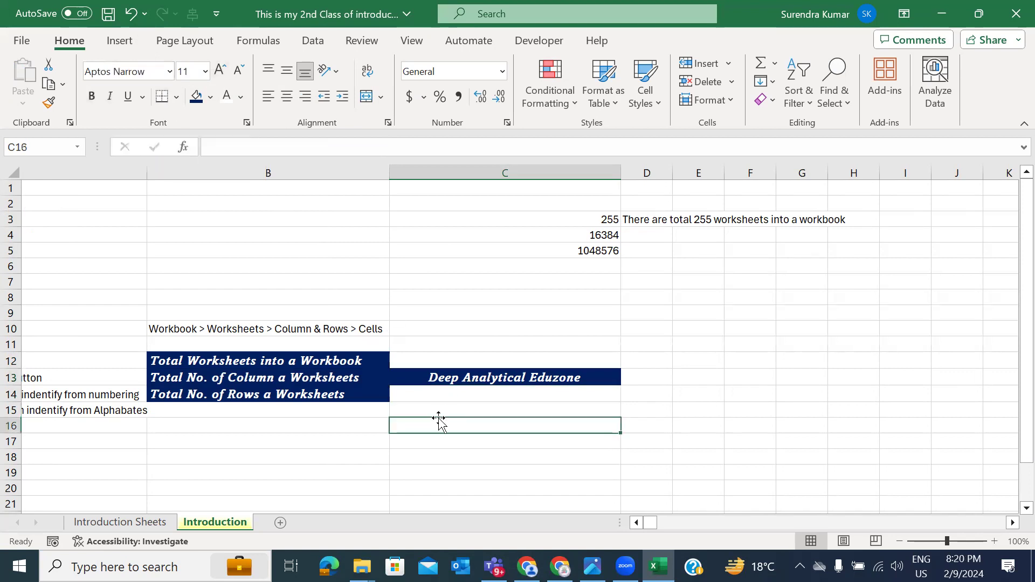
# Step: Copy the title cell C13's formatting onto C3 (255), then pick it up again from C13
pyautogui.click(444, 377)
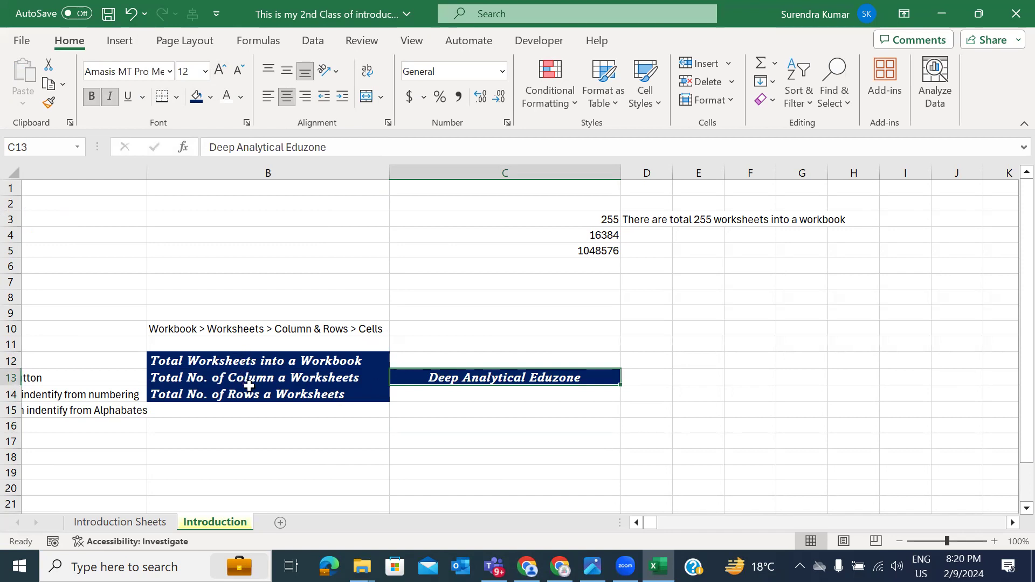
pyautogui.click(49, 104)
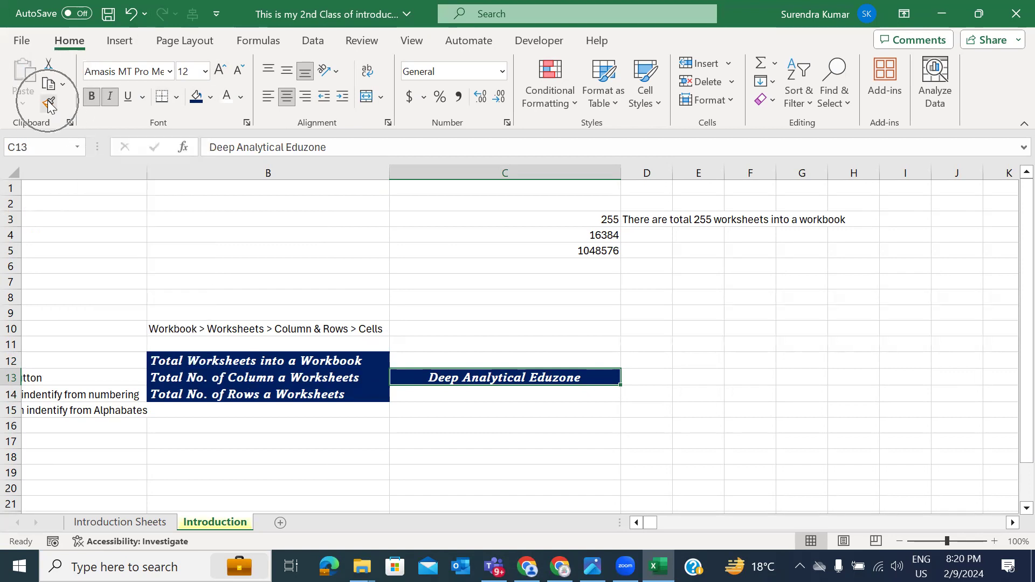
pyautogui.click(49, 104)
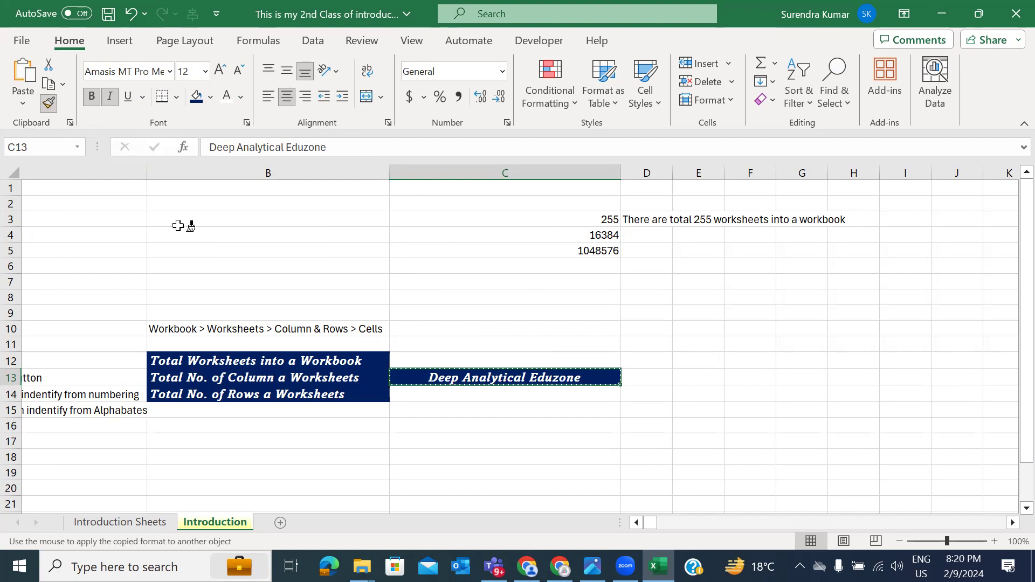
pyautogui.click(585, 221)
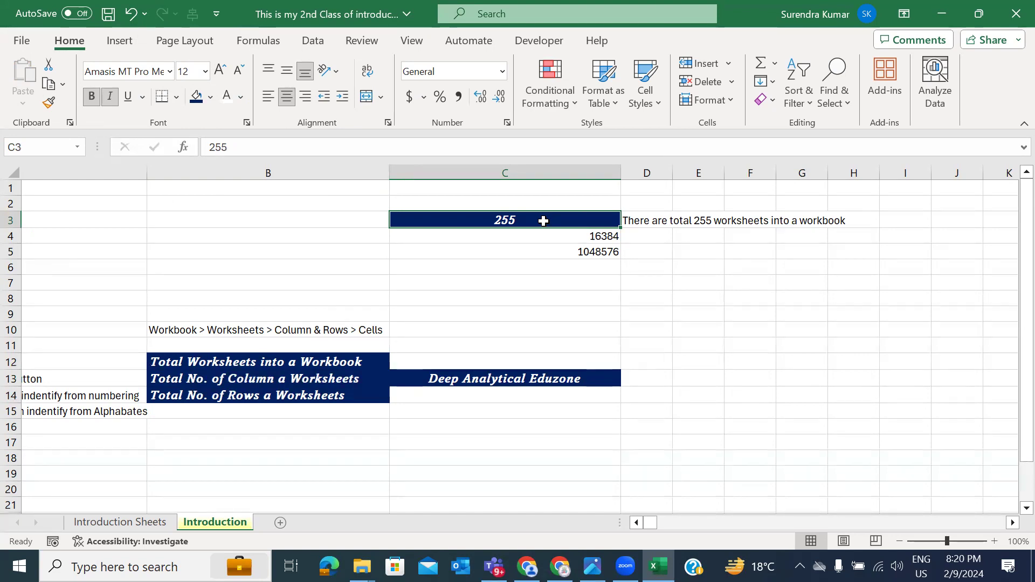
pyautogui.click(530, 375)
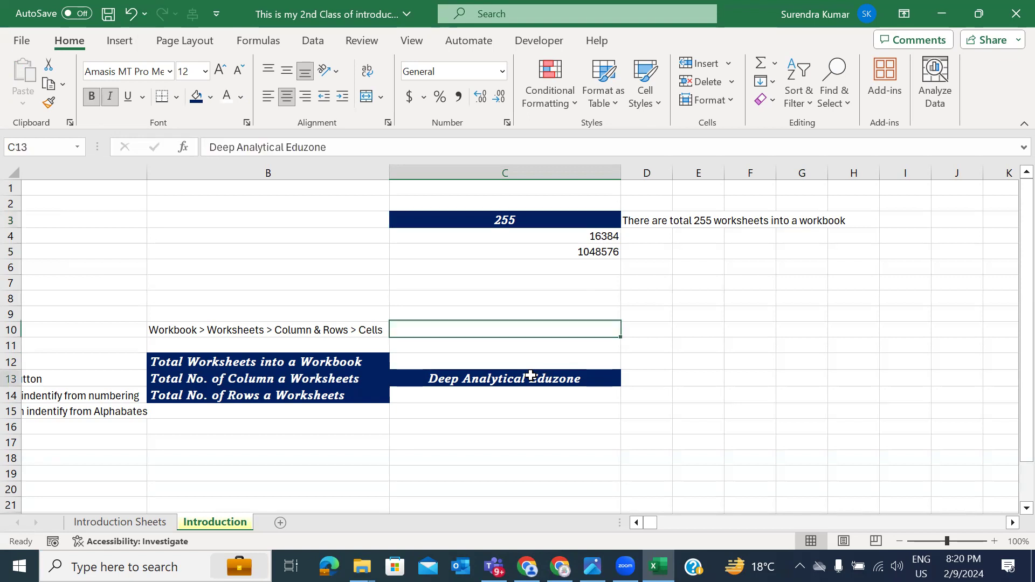
pyautogui.click(48, 103)
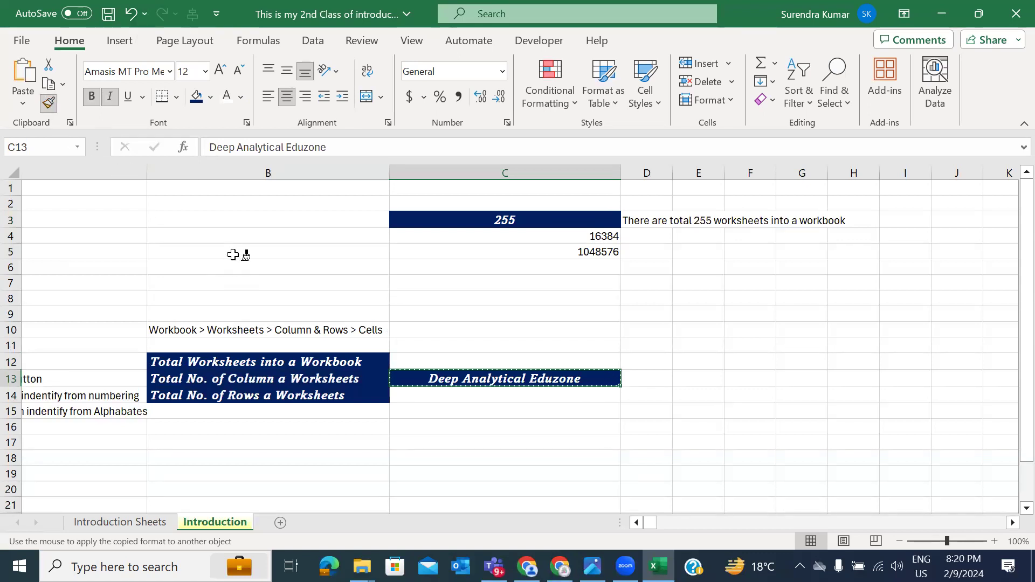
# Step: Apply the navy title style to column A labels like Ribbon Bar, Restore down, Range and Zoom
pyautogui.hscroll(-3, 233, 254)
pyautogui.hscroll(-1, 232, 254)
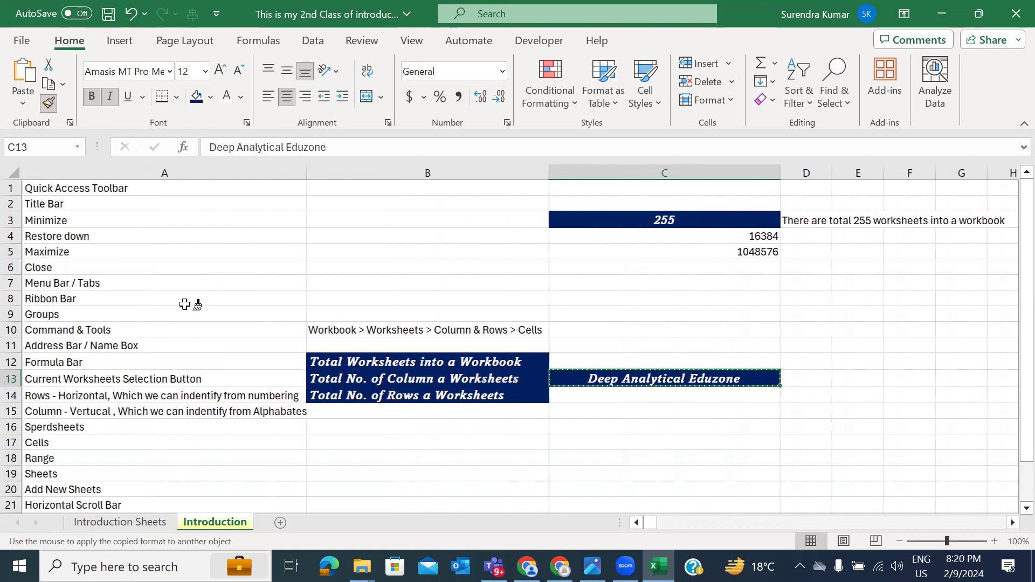
pyautogui.click(192, 301)
pyautogui.click(76, 231)
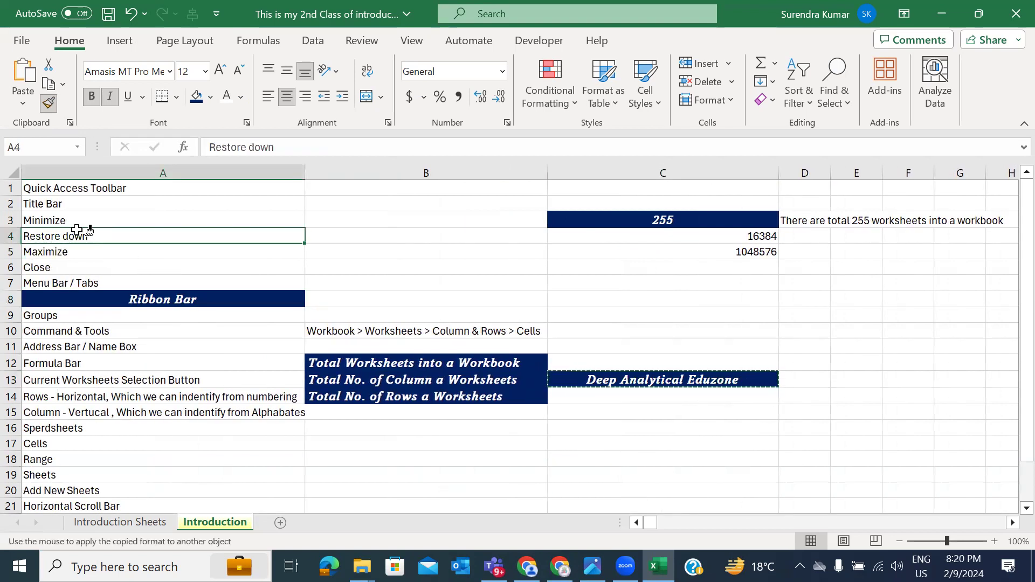
pyautogui.click(115, 397)
pyautogui.click(94, 349)
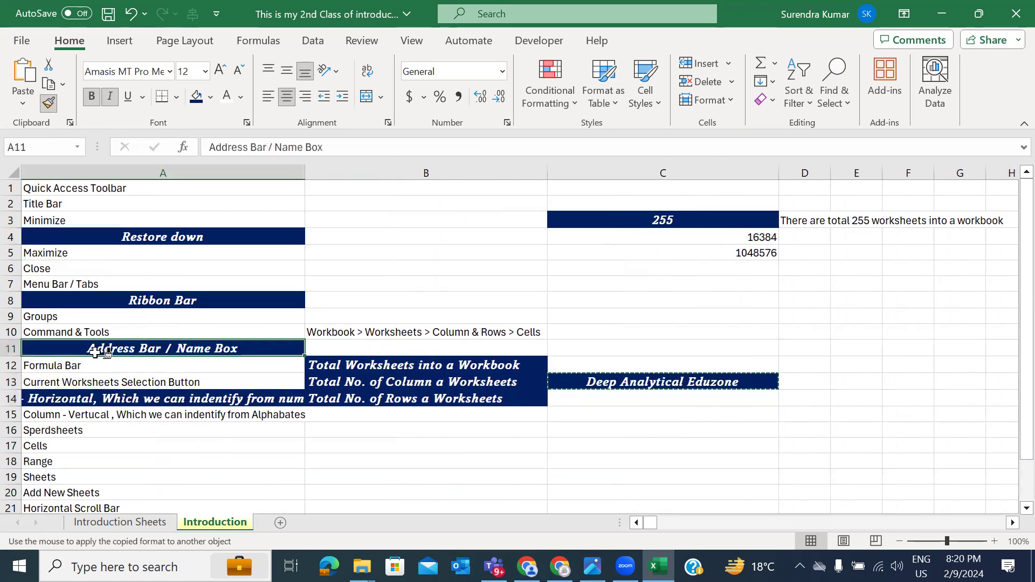
pyautogui.scroll(-4, 95, 353)
pyautogui.click(98, 360)
pyautogui.click(78, 306)
pyautogui.click(76, 268)
pyautogui.click(93, 397)
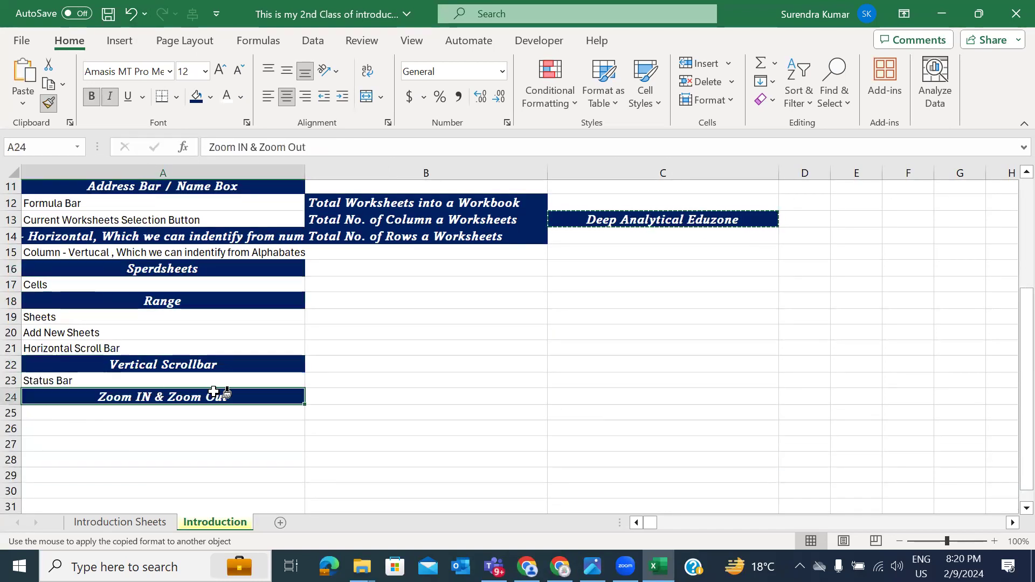
pyautogui.scroll(4, 220, 396)
# Step: Give cells C8, E12, F8 and E16 the same dark blue style, then stop painting
pyautogui.click(588, 297)
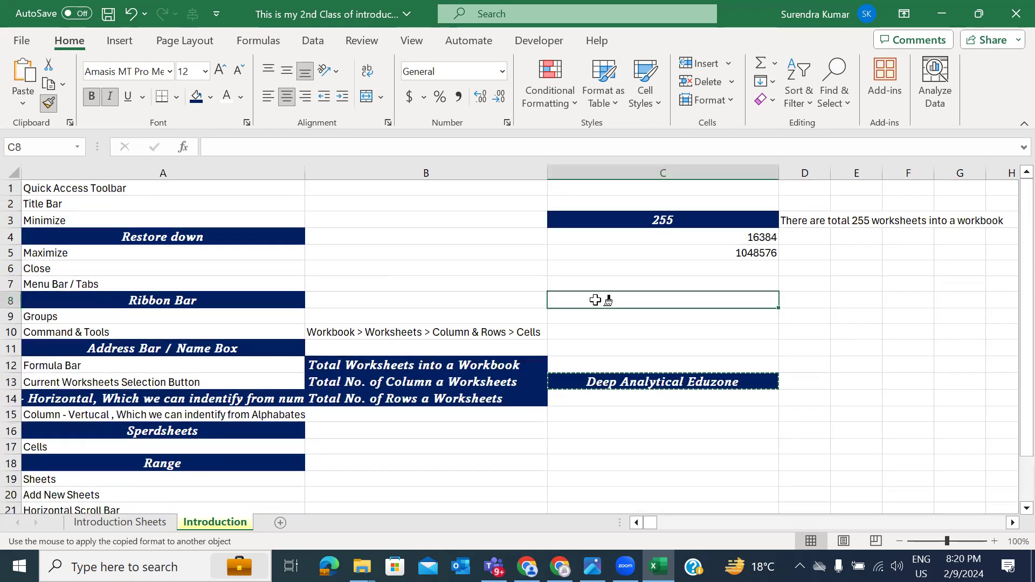
pyautogui.click(849, 361)
pyautogui.click(922, 297)
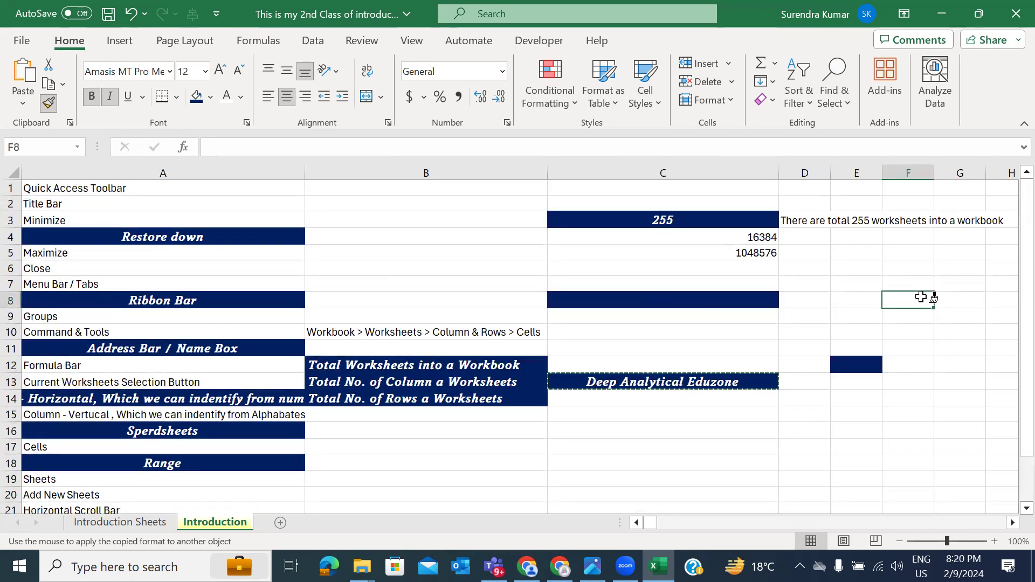
pyautogui.click(854, 429)
pyautogui.press('Escape')
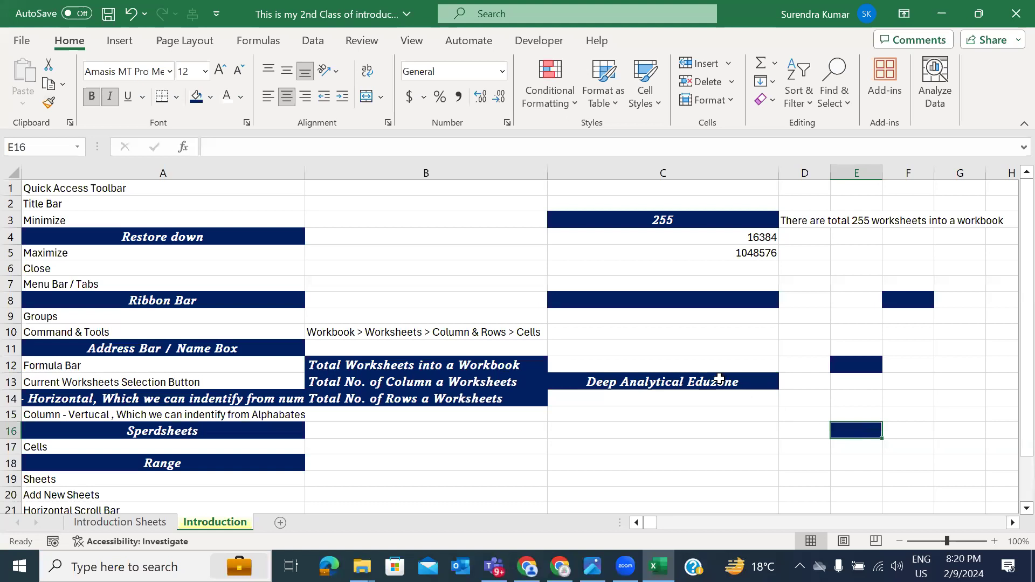
# Step: Copy the Deep Analytical Eduzone cell's formatting onto D3, ending on empty cell B4
pyautogui.click(719, 380)
pyautogui.click(49, 102)
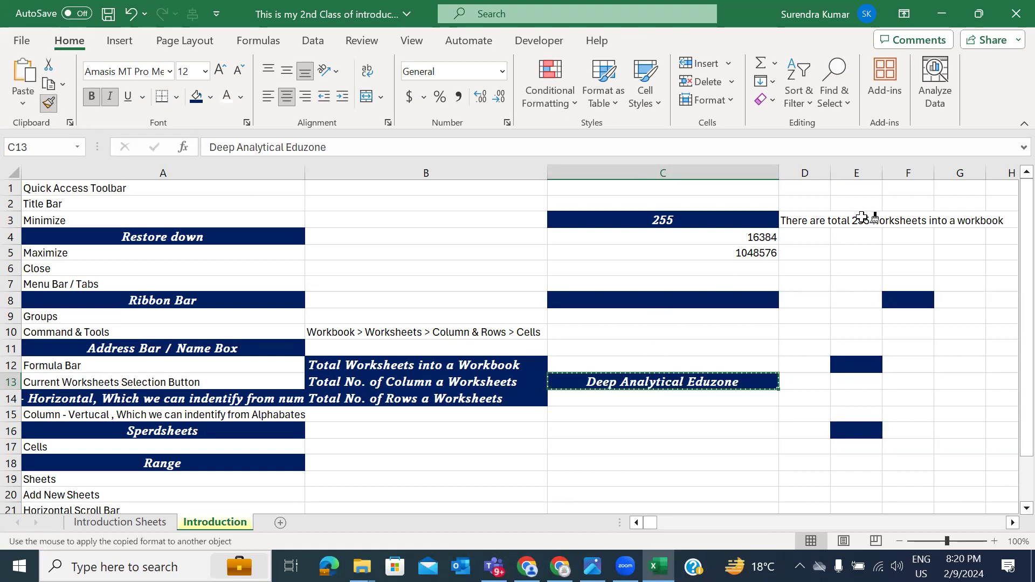
pyautogui.click(816, 217)
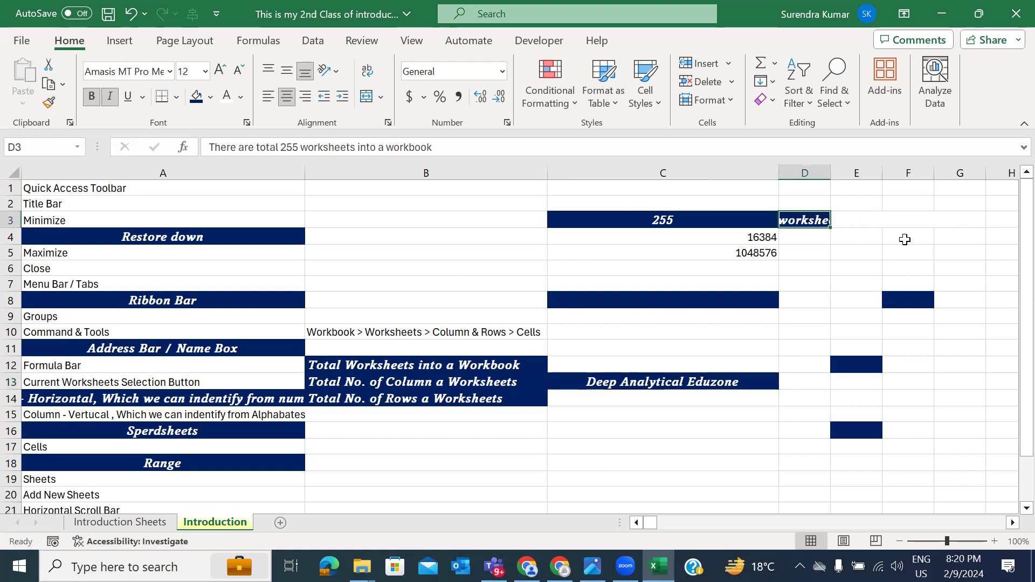
pyautogui.click(826, 261)
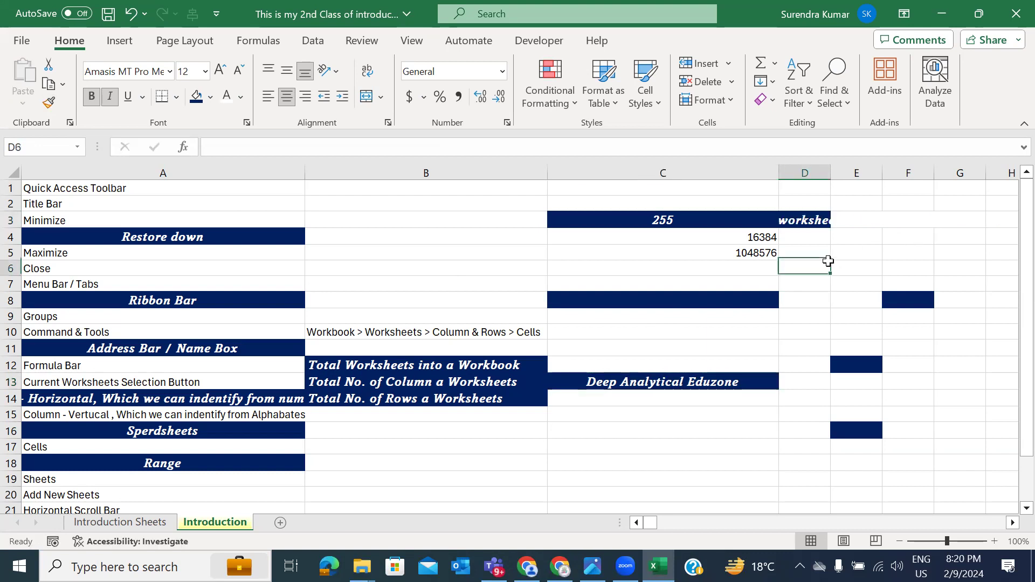
pyautogui.click(693, 254)
pyautogui.click(463, 242)
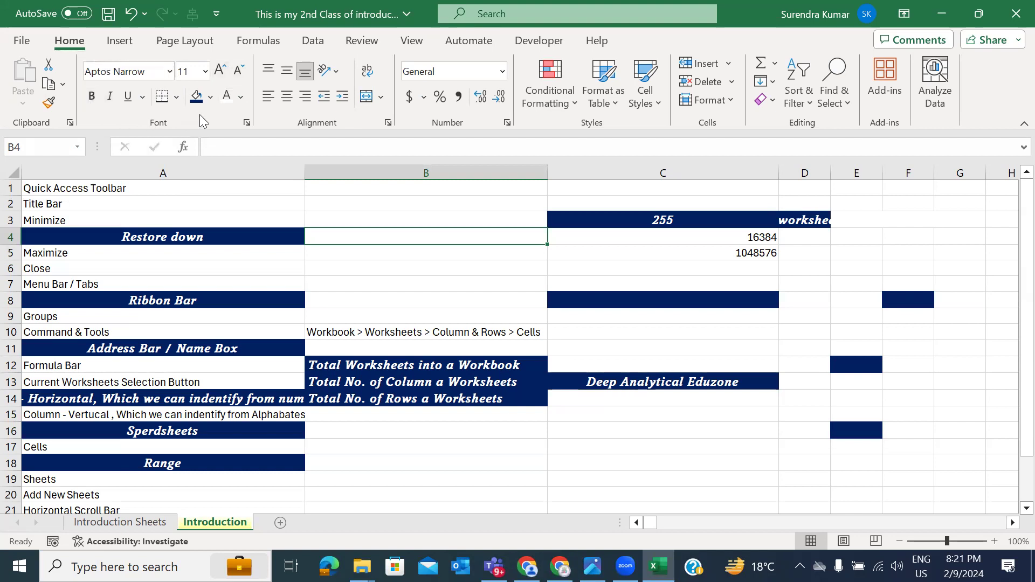
# Step: Enter =RANDBETWEEN(10,90) in J3 via the autocomplete suggestion, returning 25
pyautogui.hscroll(5, 494, 345)
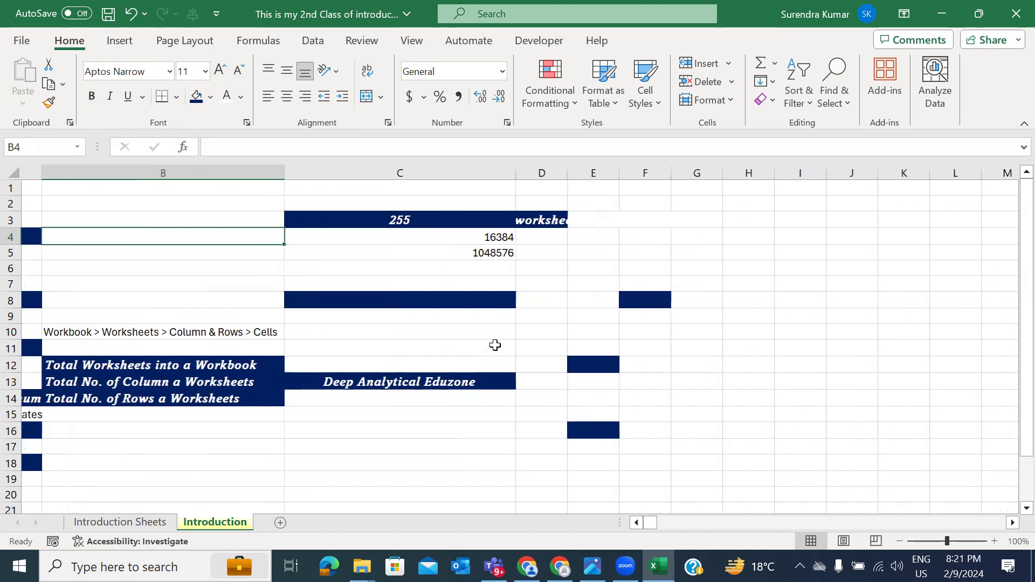
pyautogui.moveTo(576, 218); pyautogui.dragTo(739, 373)
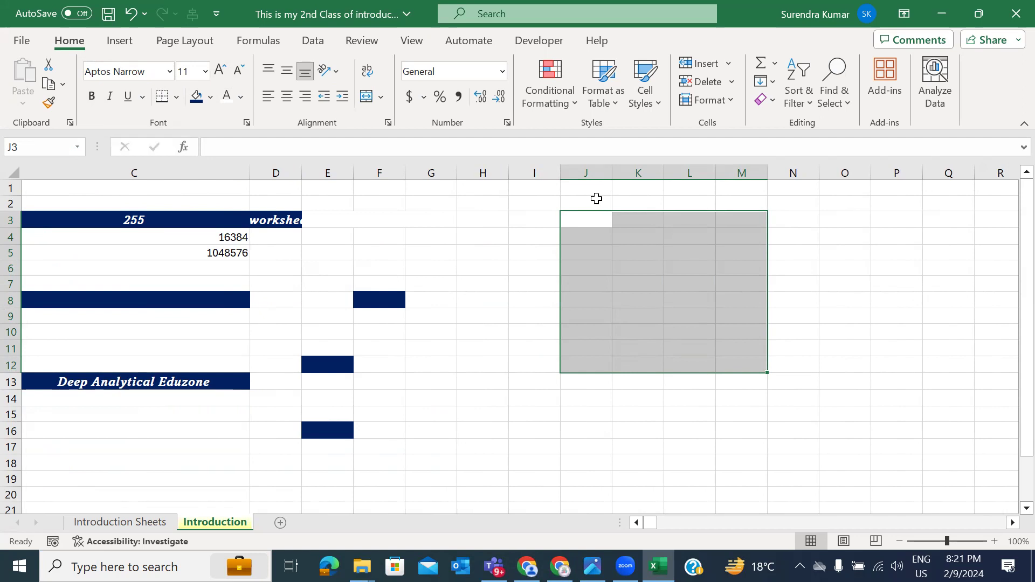
pyautogui.click(595, 221)
pyautogui.write('=randb')
pyautogui.press('Tab')
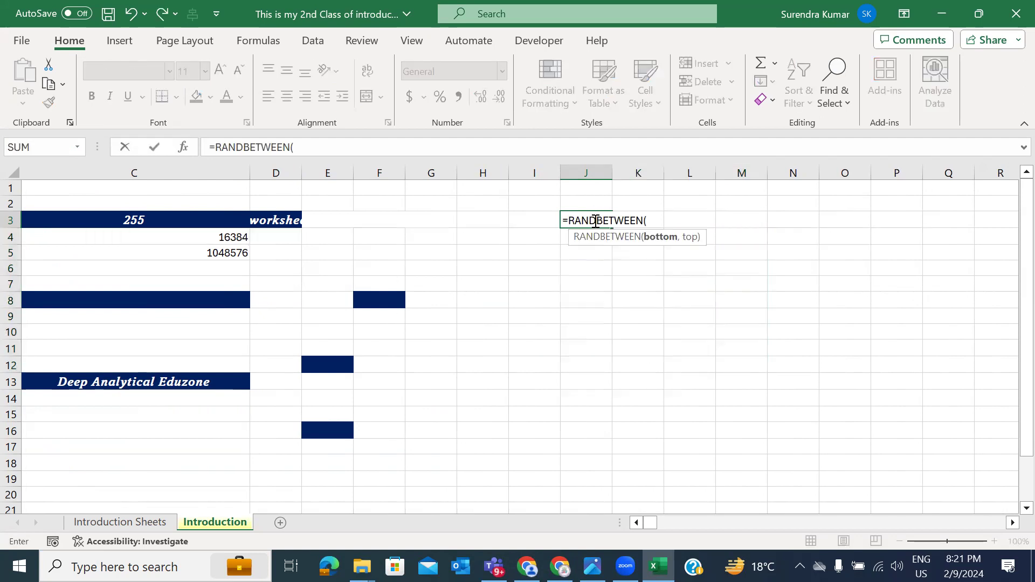
pyautogui.write('10,90')
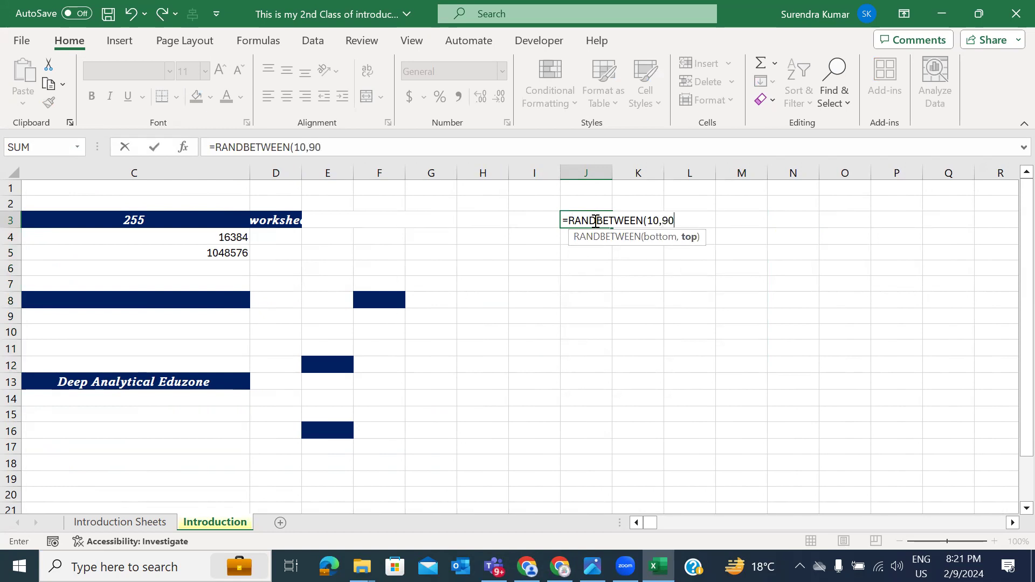
pyautogui.write(')')
pyautogui.press('Return')
pyautogui.click(594, 220)
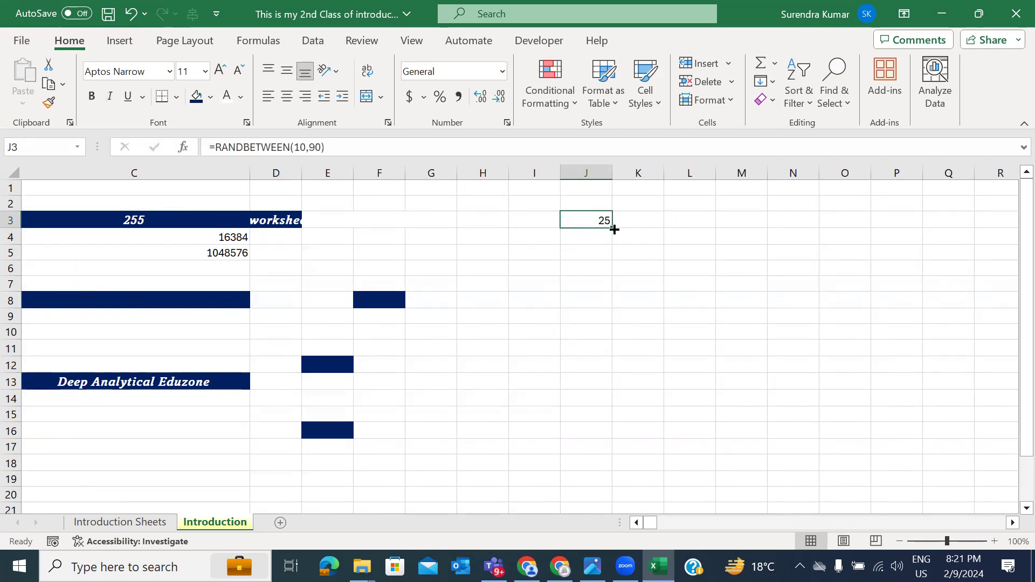
# Step: Fill the formula across J3:N10, centre it both ways, and add All Borders
pyautogui.moveTo(613, 229); pyautogui.dragTo(800, 333)
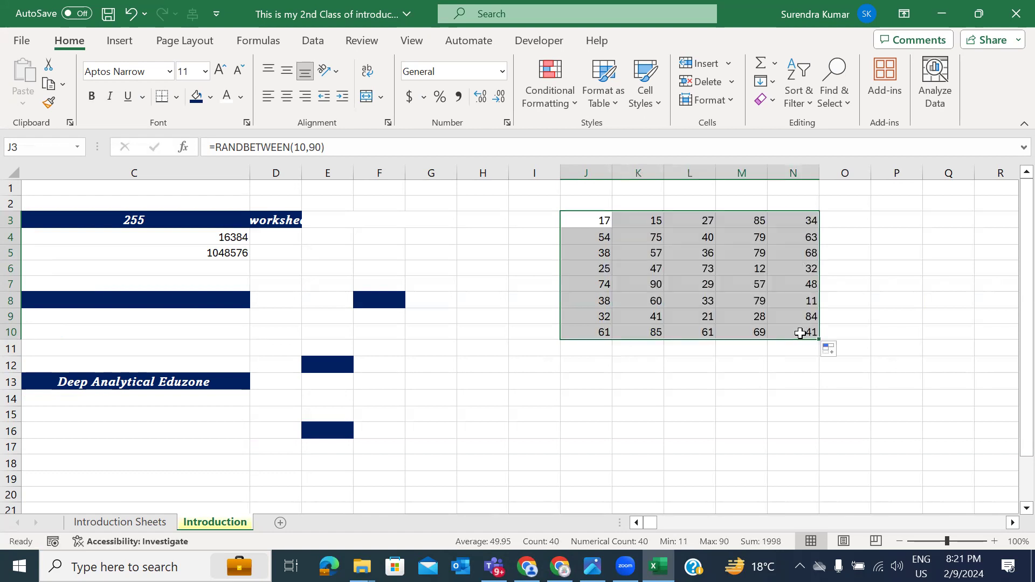
pyautogui.click(289, 98)
pyautogui.click(287, 72)
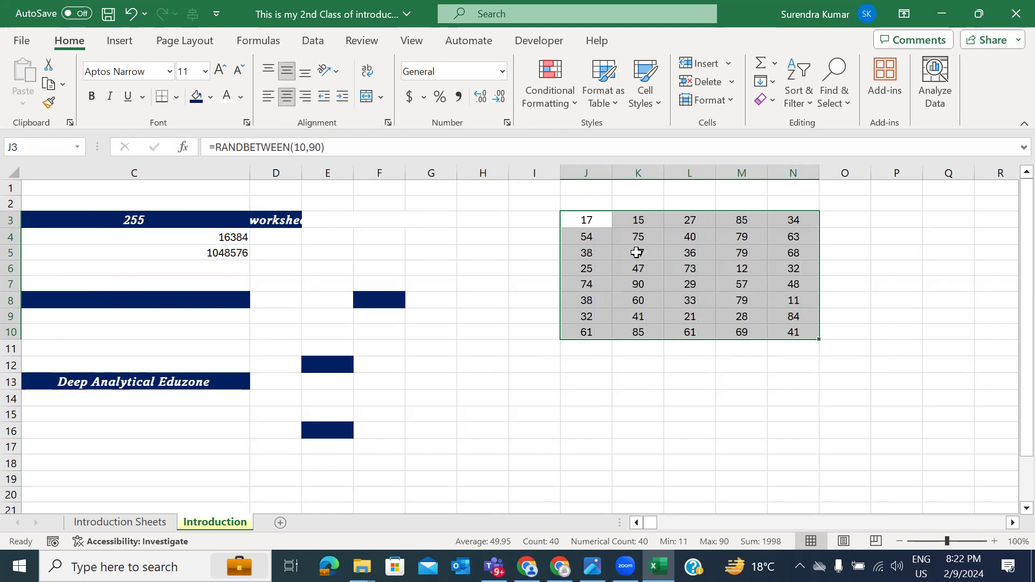
pyautogui.click(177, 100)
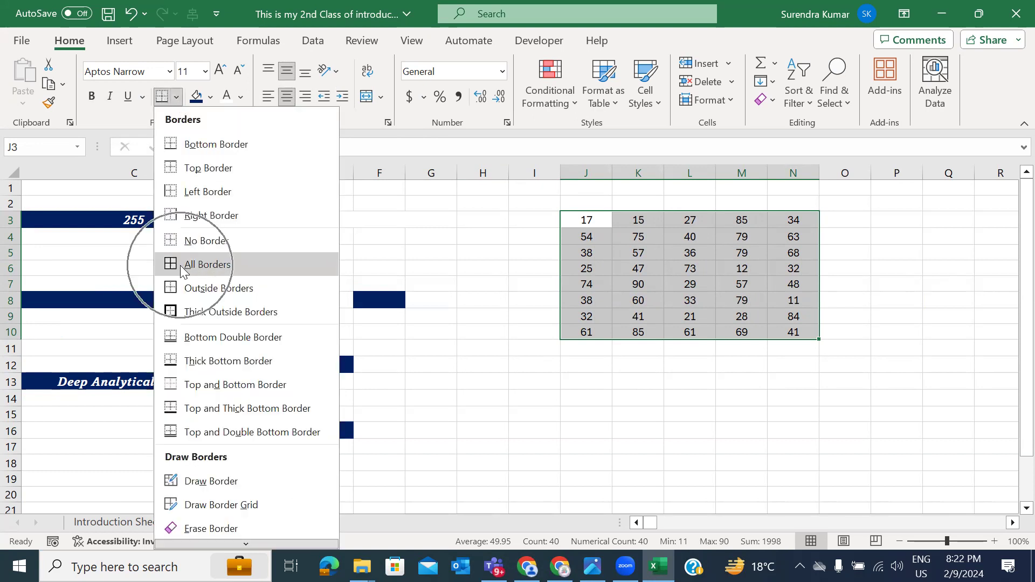
pyautogui.click(196, 263)
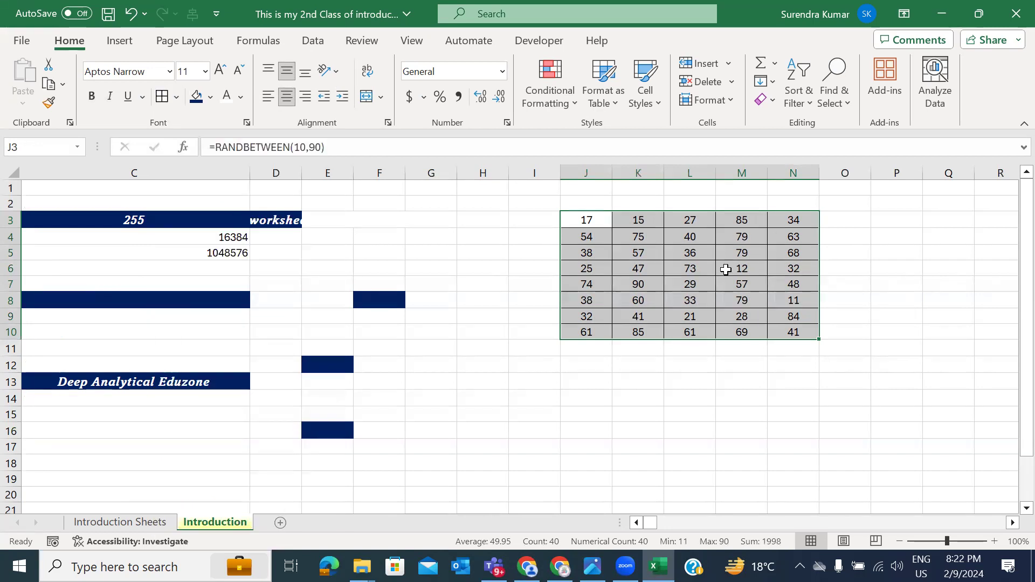
# Step: Select J2 through N2 above the table
pyautogui.click(720, 366)
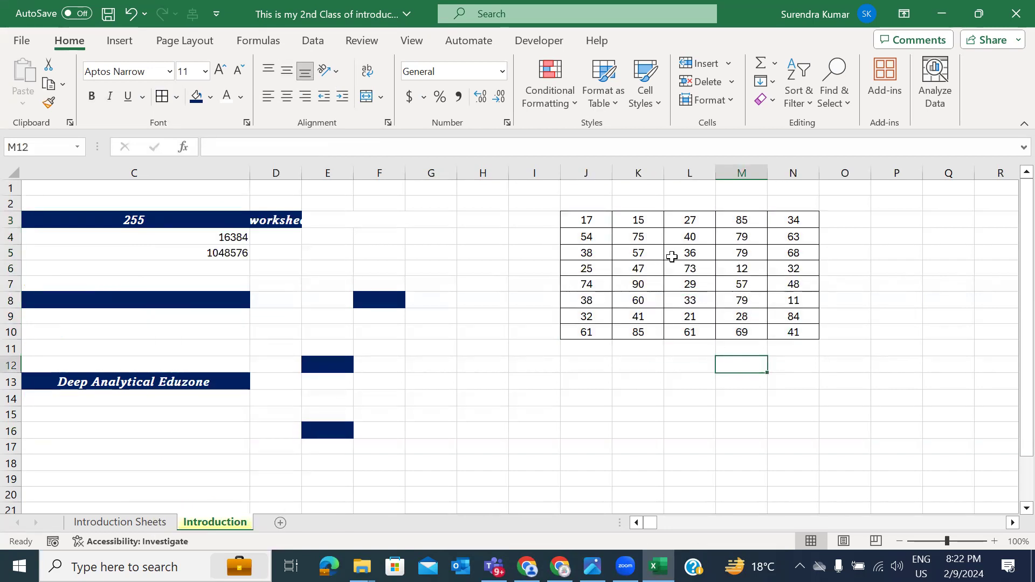
pyautogui.click(591, 203)
pyautogui.moveTo(591, 203); pyautogui.dragTo(790, 203)
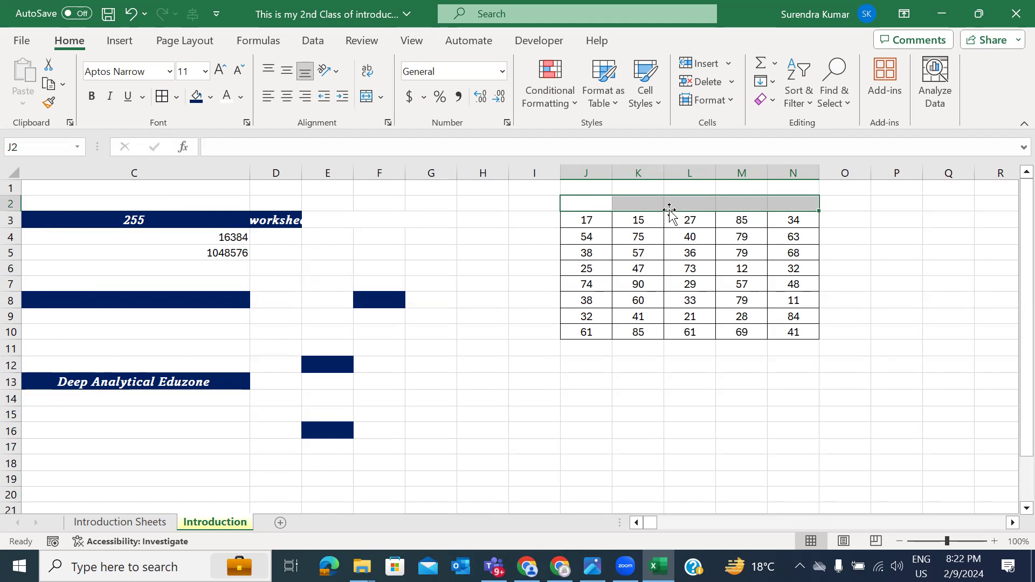
# Step: Reselect J2 through N2, extending the selection from J2 with Shift+Right
pyautogui.click(592, 204)
pyautogui.moveTo(593, 204); pyautogui.dragTo(781, 203)
pyautogui.moveTo(596, 201); pyautogui.dragTo(794, 200)
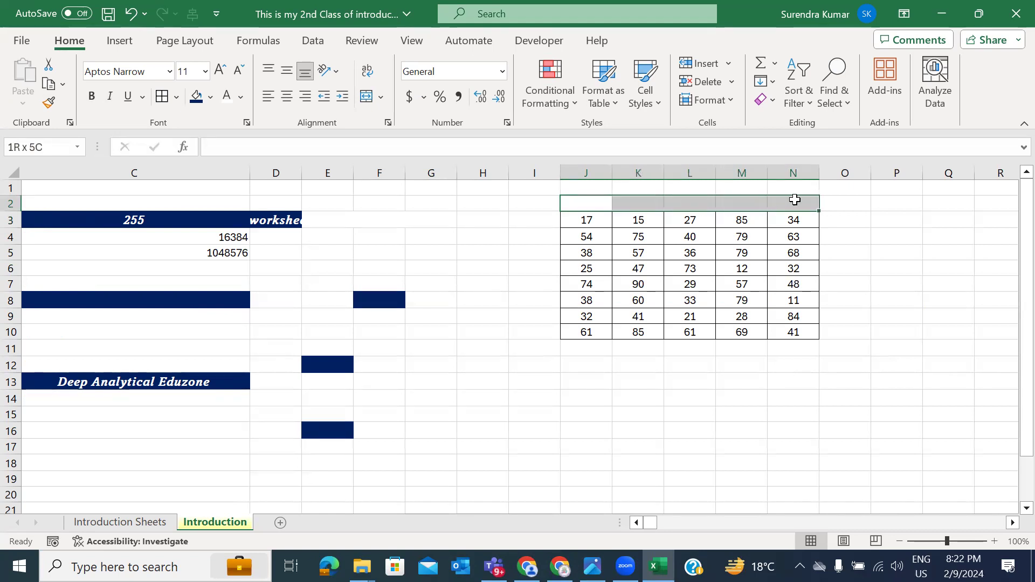
pyautogui.click(591, 205)
pyautogui.hotkey('shift', 'Right')
pyautogui.hotkey('shift', 'Right')
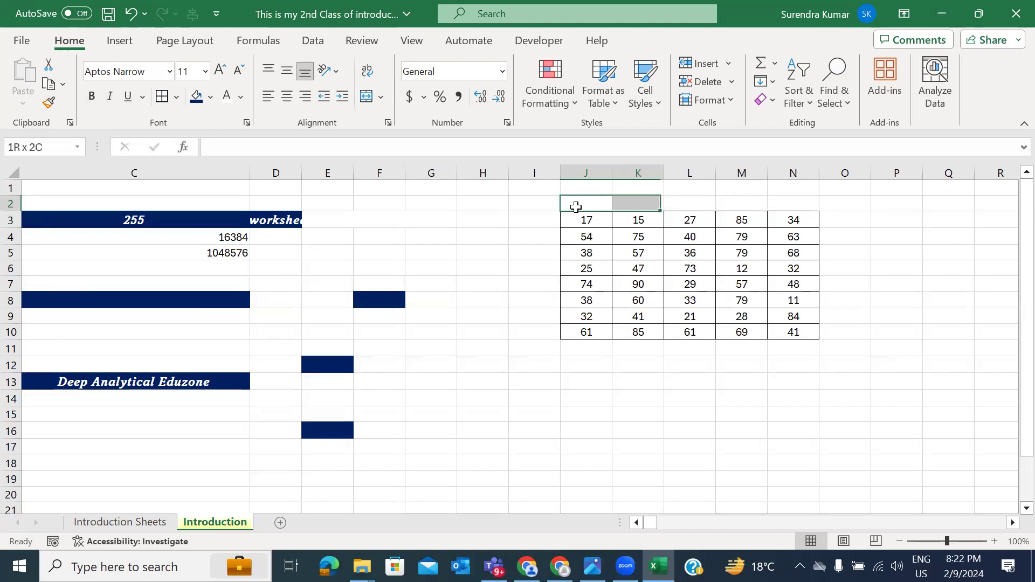
pyautogui.hotkey('shift', 'Right')
pyautogui.hotkey('shift', 'Right')
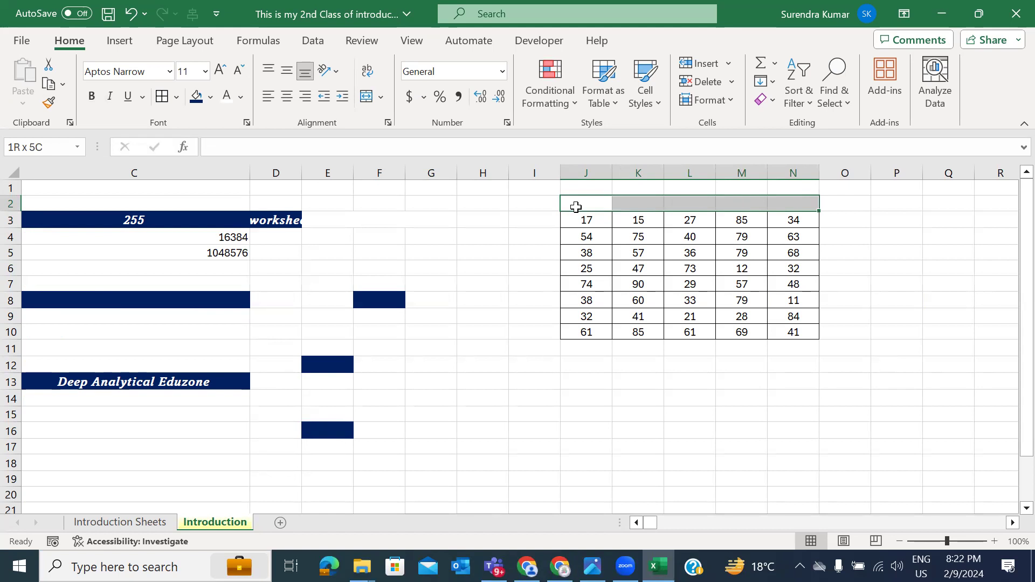
pyautogui.hotkey('shift', 'Left')
pyautogui.hotkey('shift', 'Left')
pyautogui.hotkey('shift', 'Left')
pyautogui.hotkey('shift', 'Left')
pyautogui.hotkey('shift', 'Left')
pyautogui.hotkey('shift', 'Right')
pyautogui.hotkey('shift', 'Right')
pyautogui.hotkey('shift', 'Right')
pyautogui.hotkey('shift', 'Right')
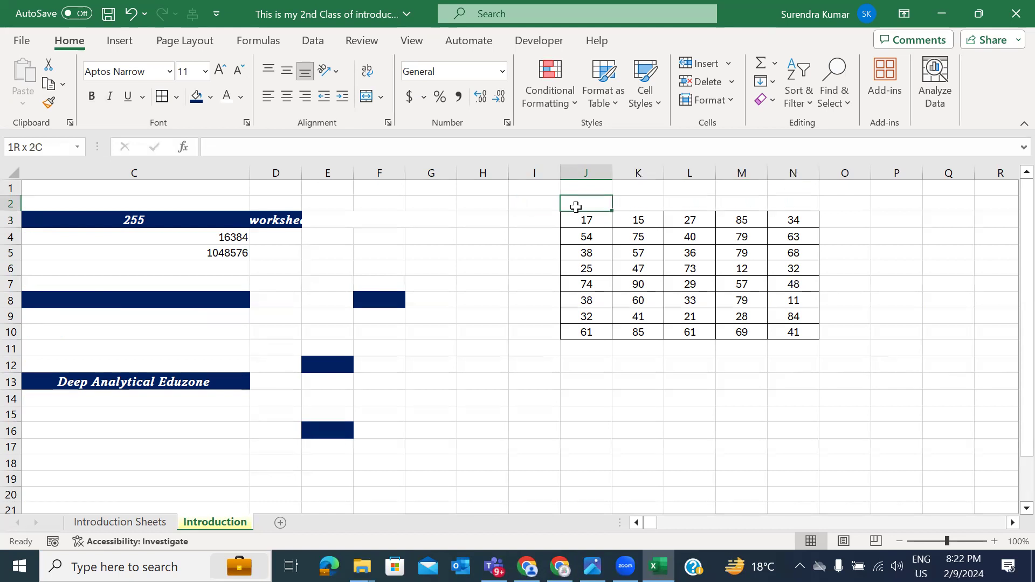
pyautogui.hotkey('shift', 'Right')
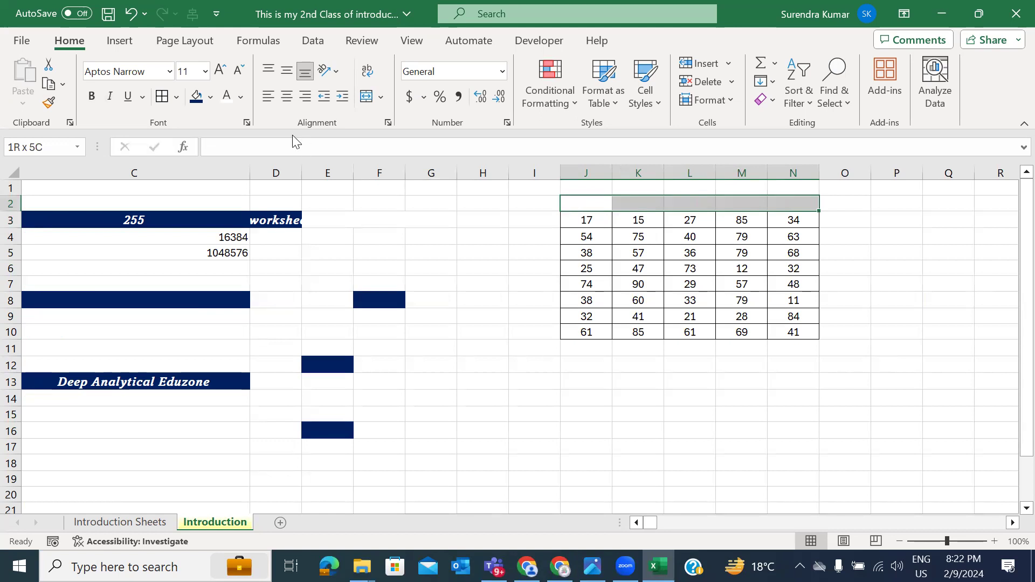
# Step: Merge and centre J2:N2 and type the heading 'Numbers'
pyautogui.click(381, 98)
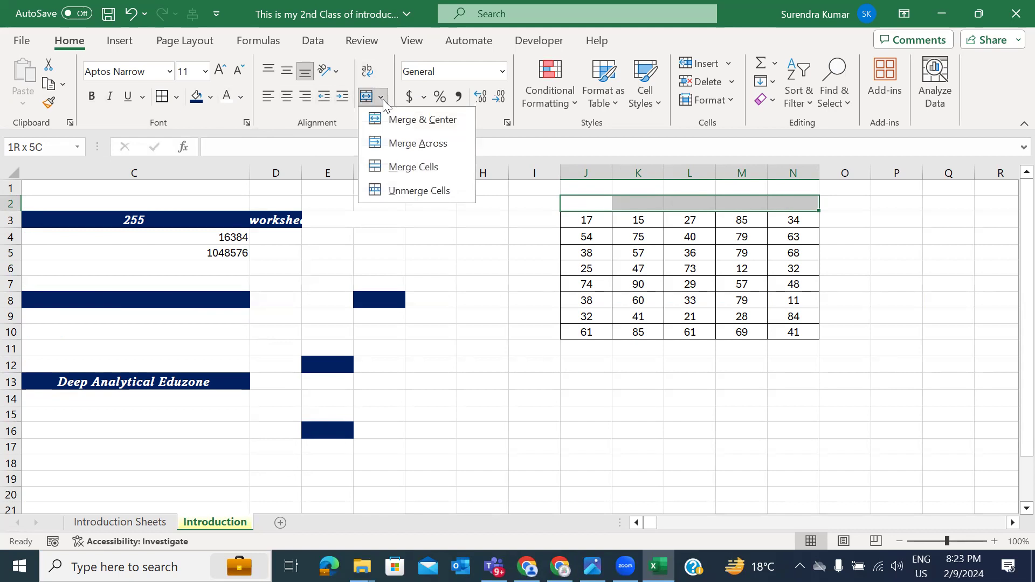
pyautogui.click(417, 120)
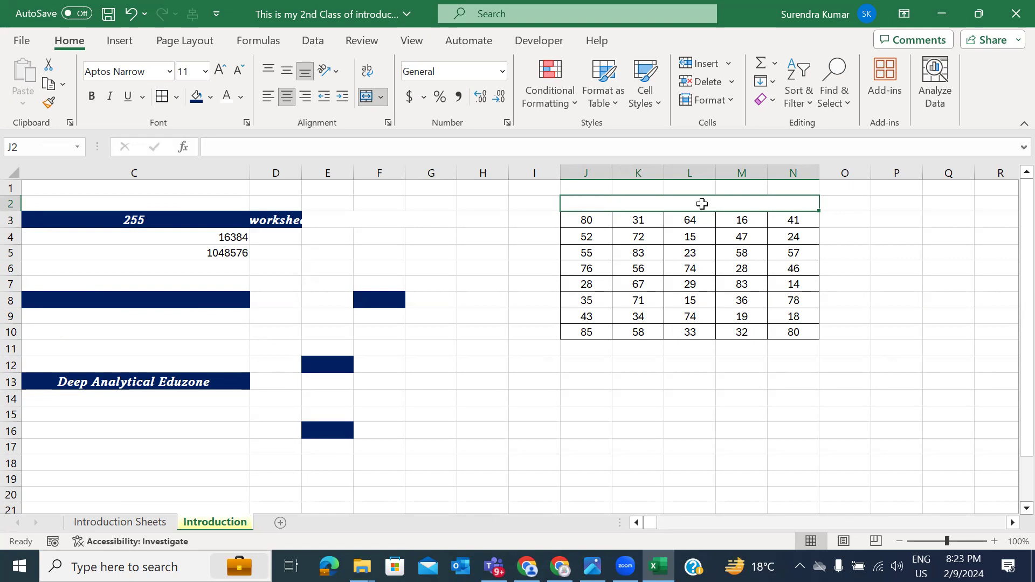
pyautogui.write('Numbers')
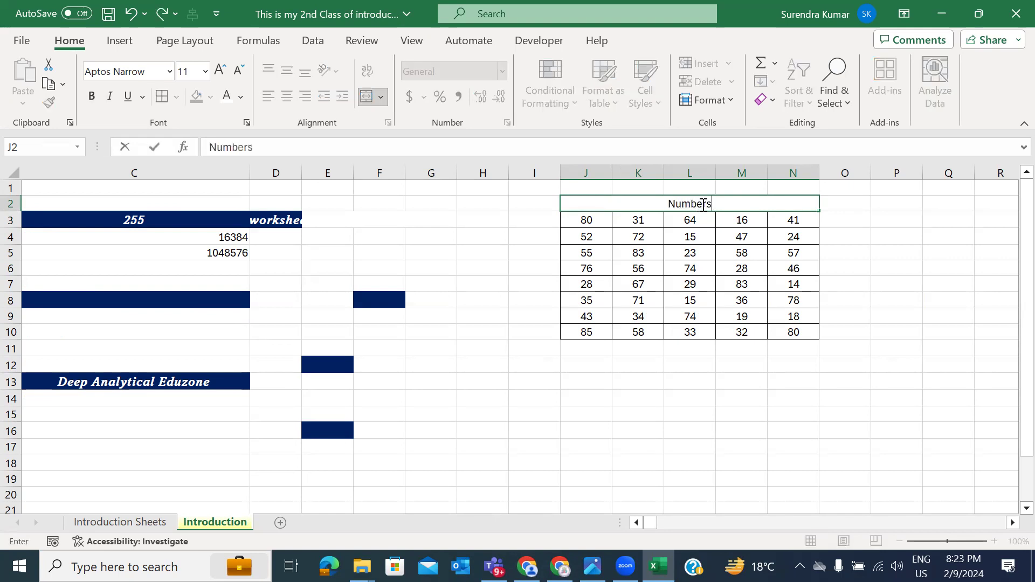
pyautogui.click(829, 232)
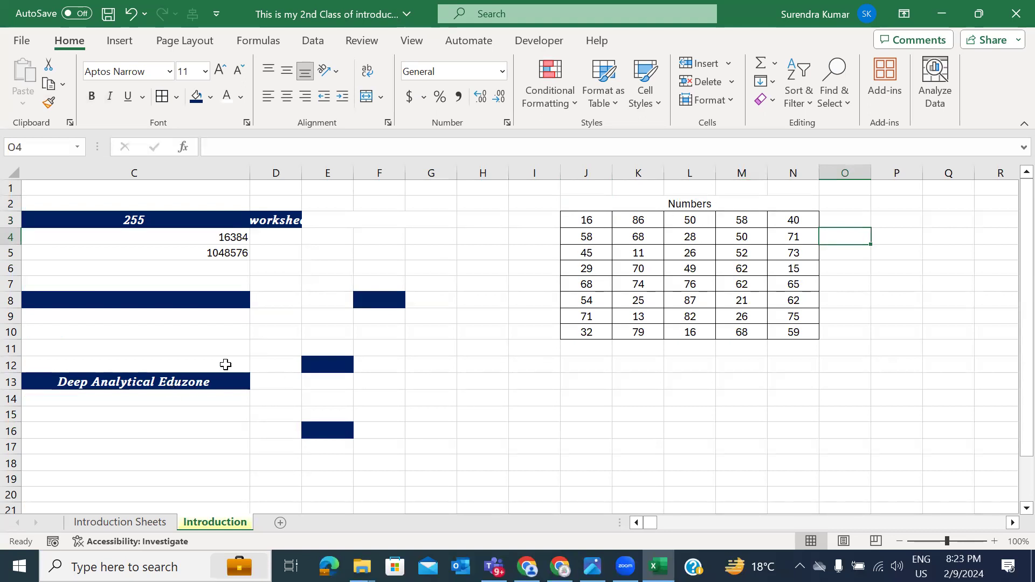
# Step: Paint Deep Analytical Eduzone's navy bold-italic style onto Numbers, then merge and centre J2:N2
pyautogui.click(181, 387)
pyautogui.click(49, 102)
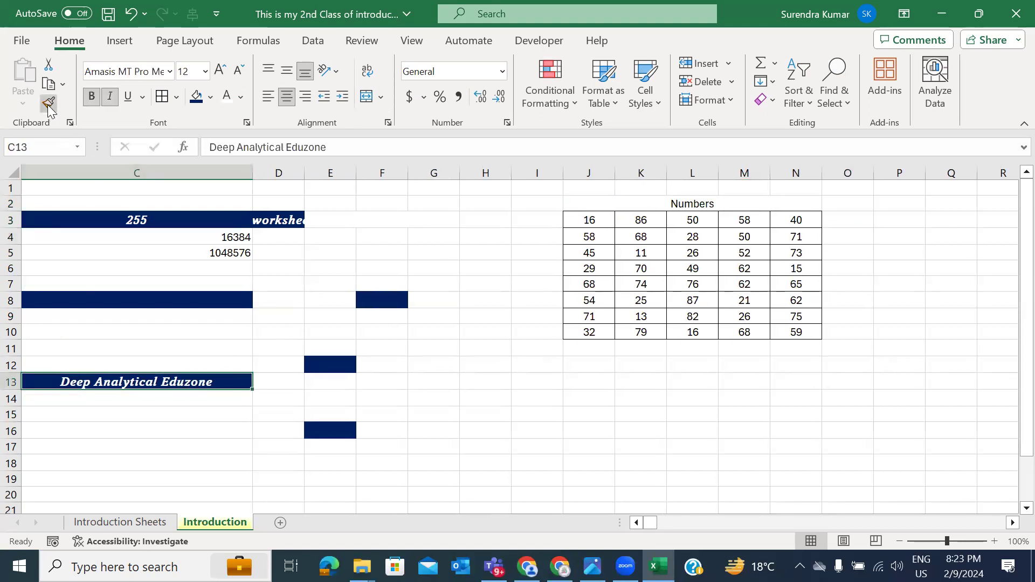
pyautogui.click(682, 202)
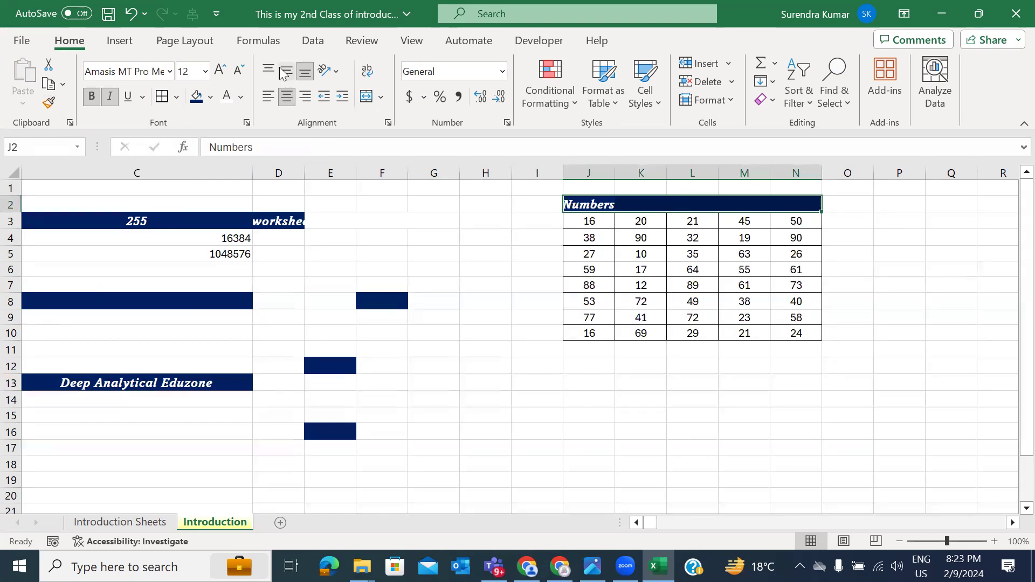
pyautogui.click(288, 95)
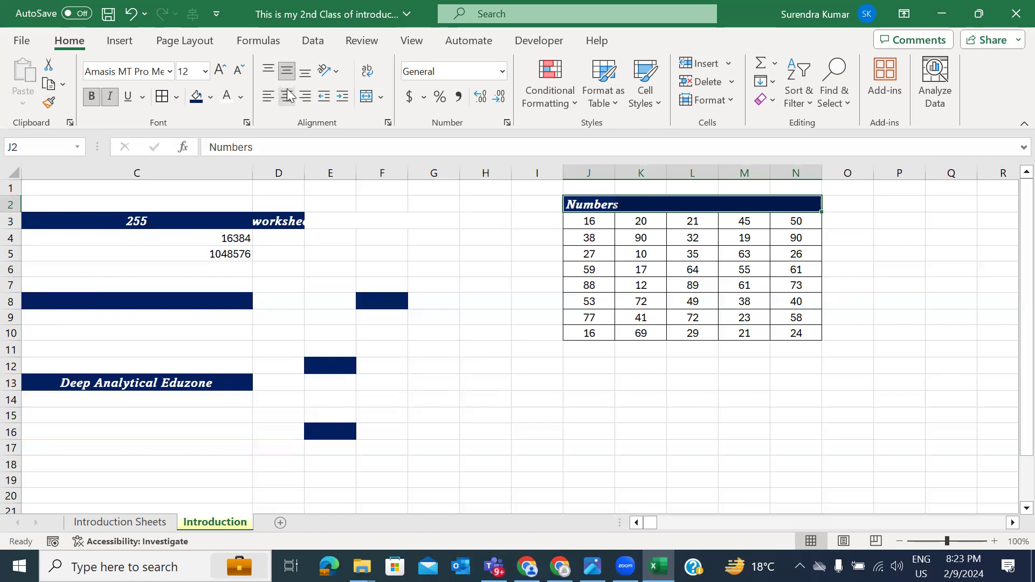
pyautogui.click(179, 379)
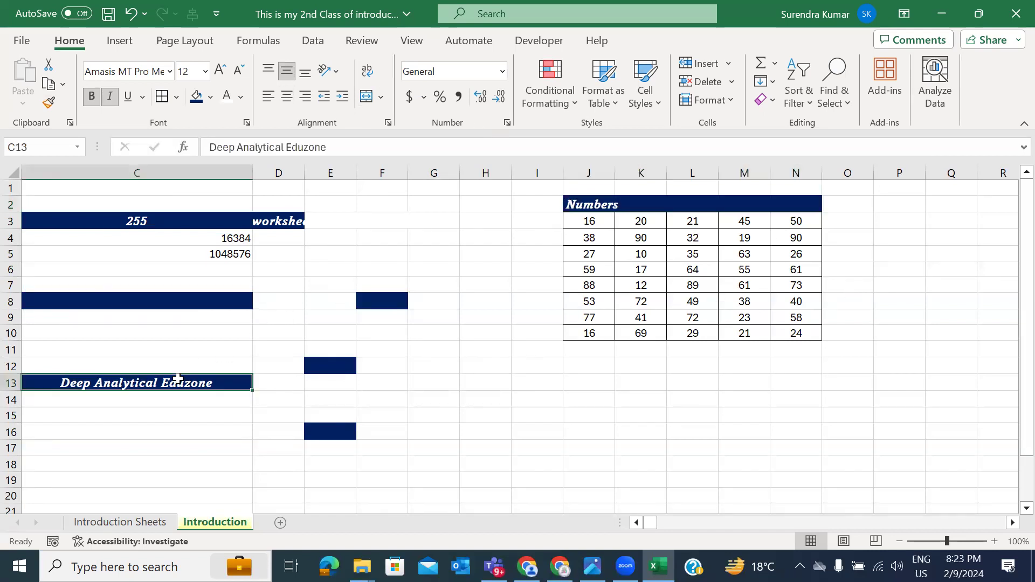
pyautogui.moveTo(596, 204); pyautogui.dragTo(789, 206)
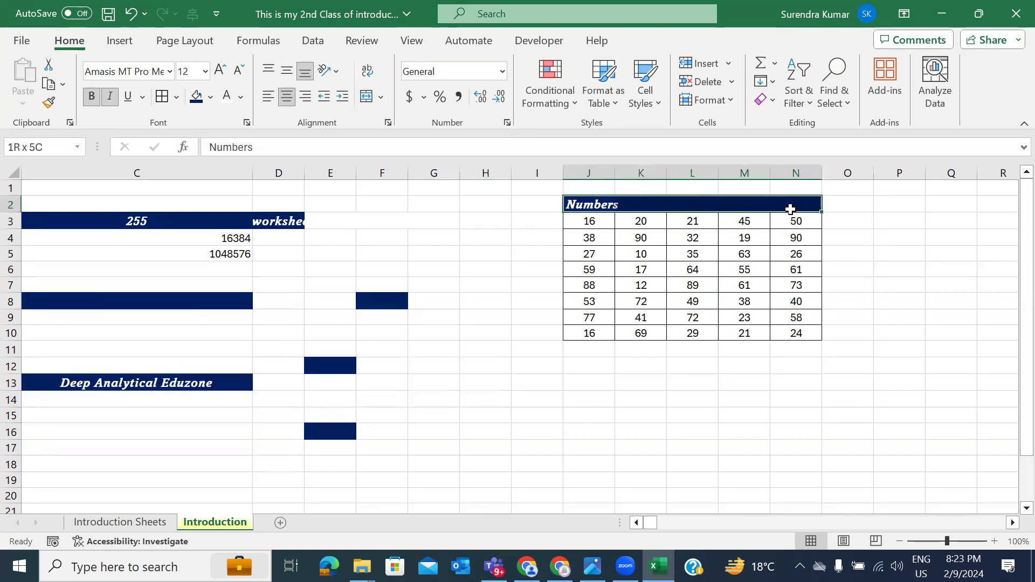
pyautogui.click(371, 97)
pyautogui.click(839, 346)
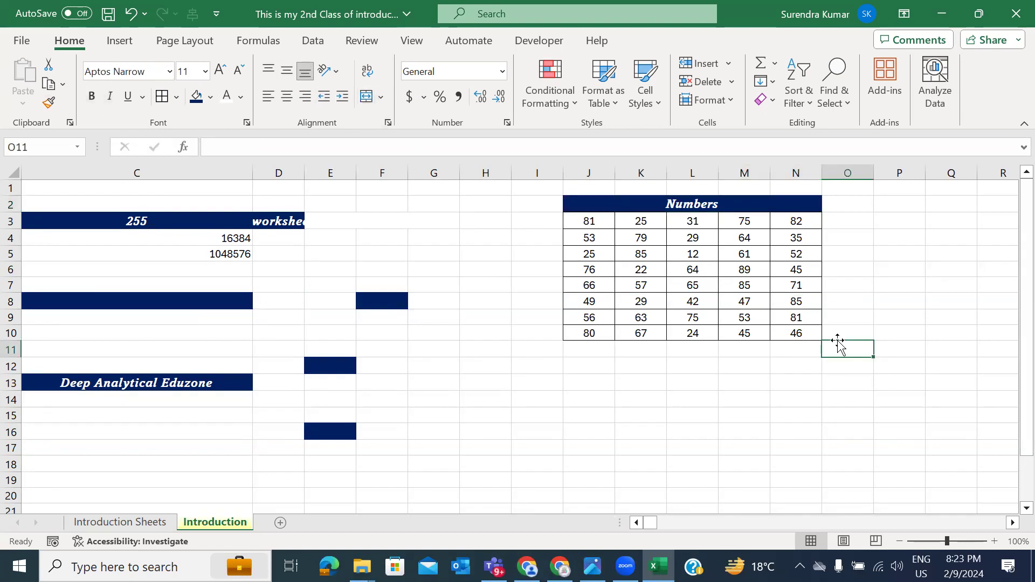
# Step: Type throwaway test entries (zxc, sx, s) into K13 and K14
pyautogui.hscroll(2, 723, 309)
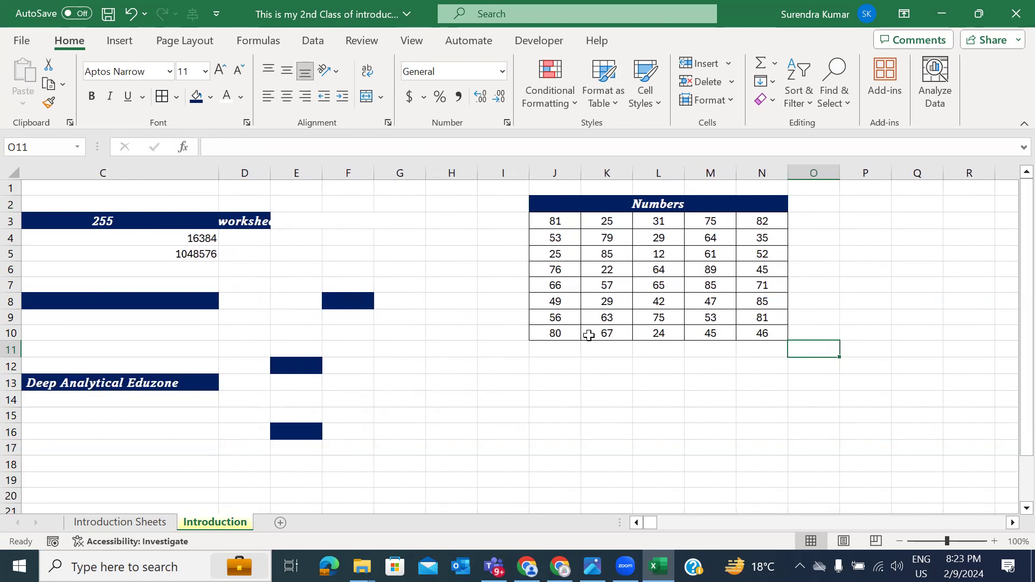
pyautogui.click(607, 382)
pyautogui.write('zxc')
pyautogui.press('Return')
pyautogui.write('sx')
pyautogui.press('Return')
pyautogui.press('Up')
pyautogui.write('s')
pyautogui.press('Return')
pyautogui.press('Up')
pyautogui.write('s')
pyautogui.press('Return')
# Step: Clear the test entries from K13:K14
pyautogui.click(607, 381)
pyautogui.hotkey('shift', 'Down')
pyautogui.press('Delete')
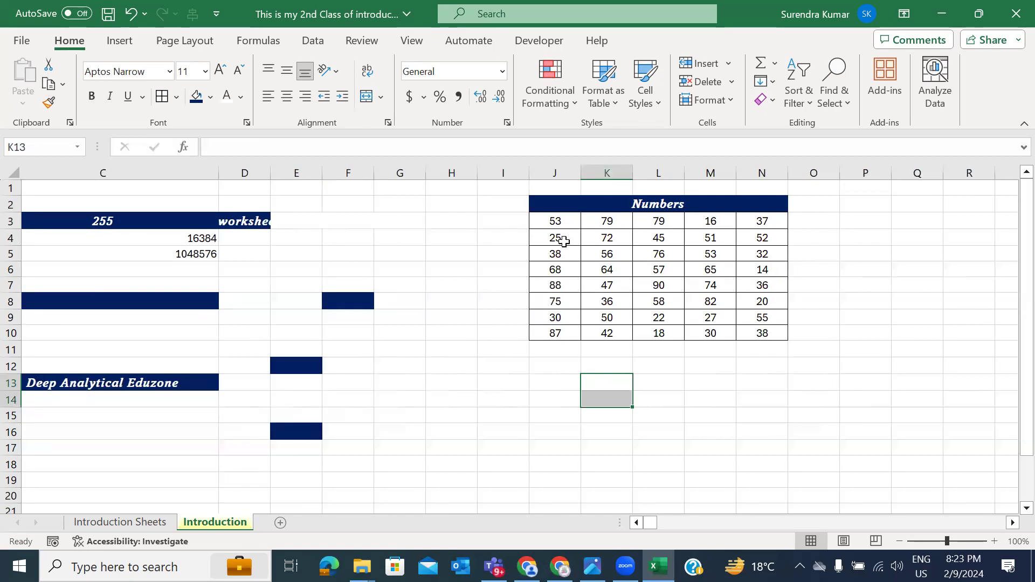
# Step: Copy J3:N10 and paste it back over itself as values only via Paste Special
pyautogui.moveTo(555, 222); pyautogui.dragTo(762, 329)
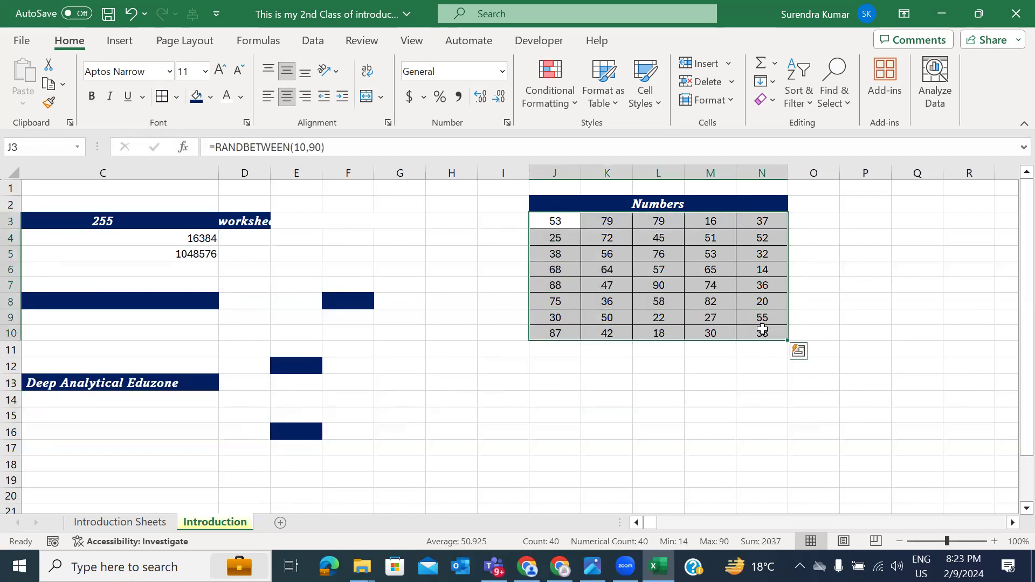
pyautogui.click(48, 83)
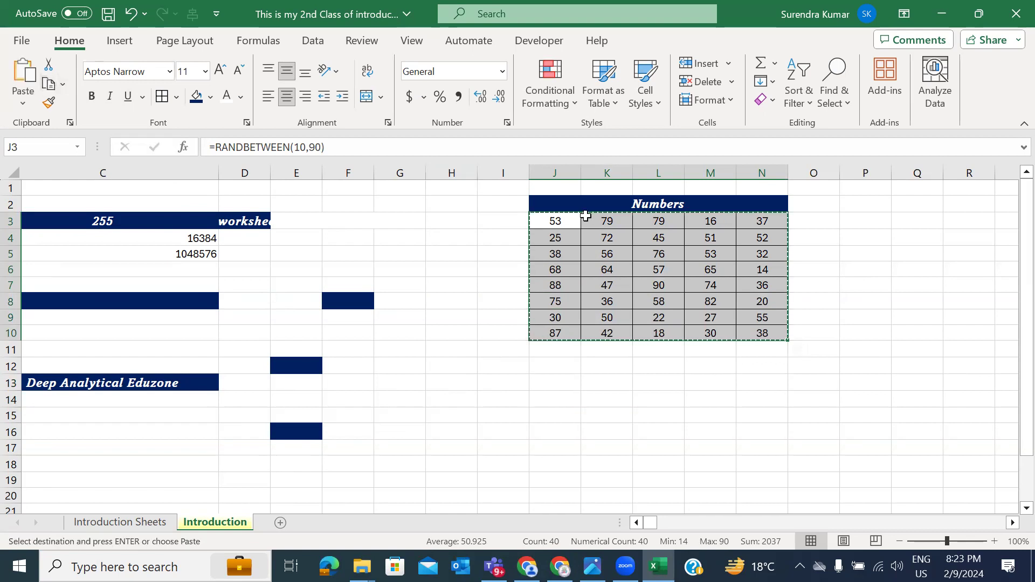
pyautogui.click(22, 103)
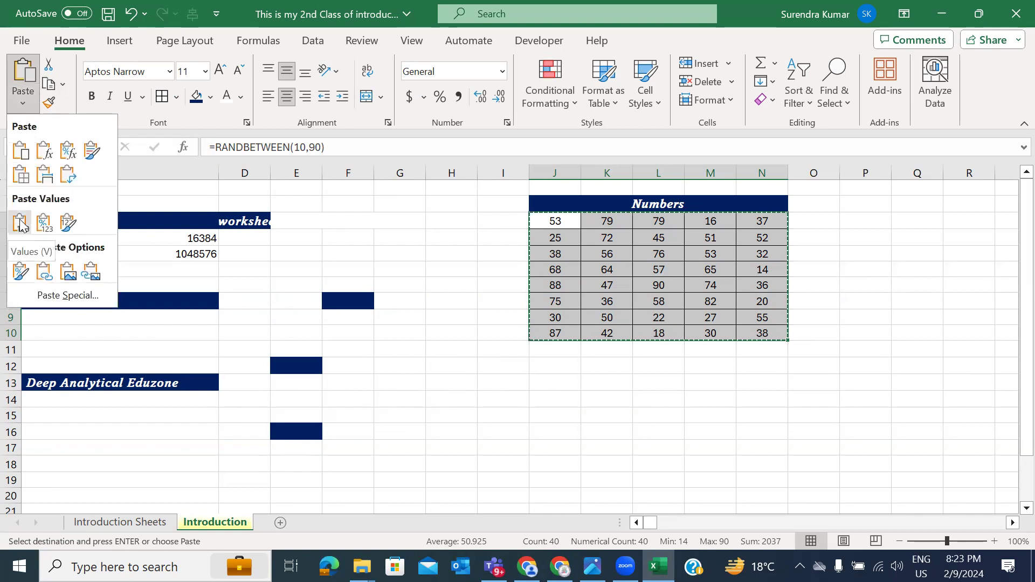
pyautogui.click(66, 295)
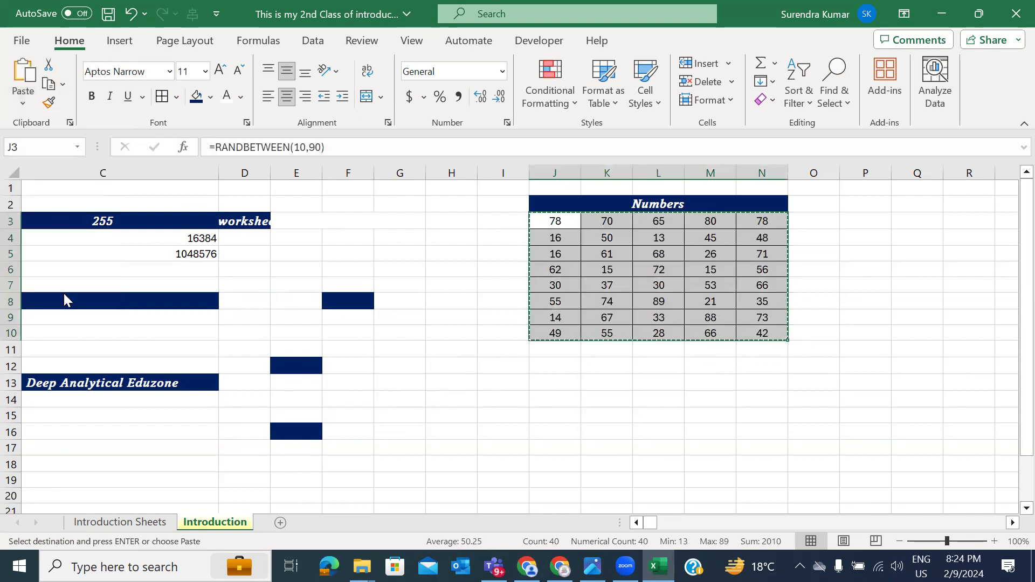
pyautogui.click(360, 360)
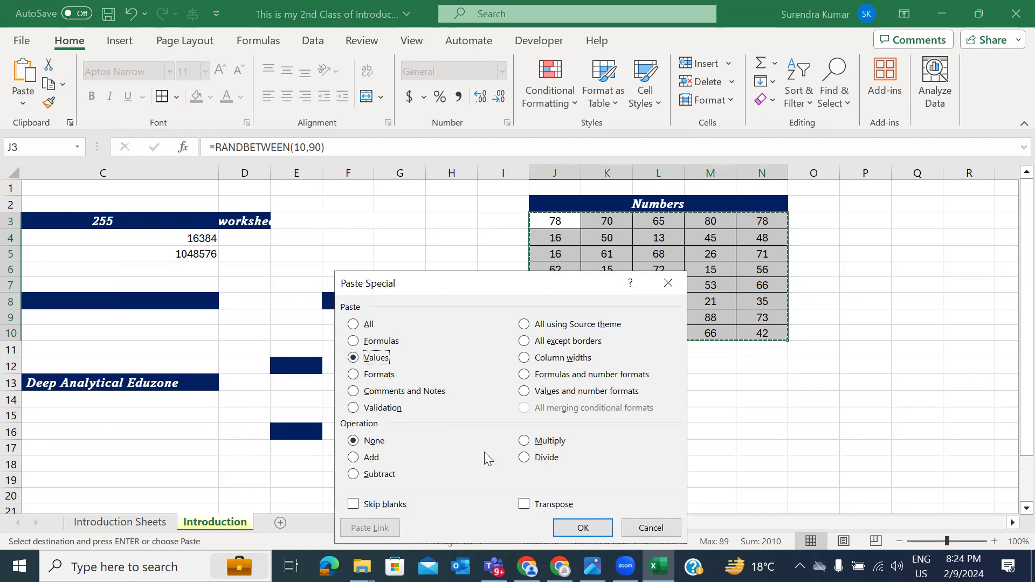
pyautogui.click(570, 527)
# Step: Check cells such as L5, L7, K6 and J6 now hold plain numbers, then end copy mode
pyautogui.click(559, 224)
pyautogui.click(593, 239)
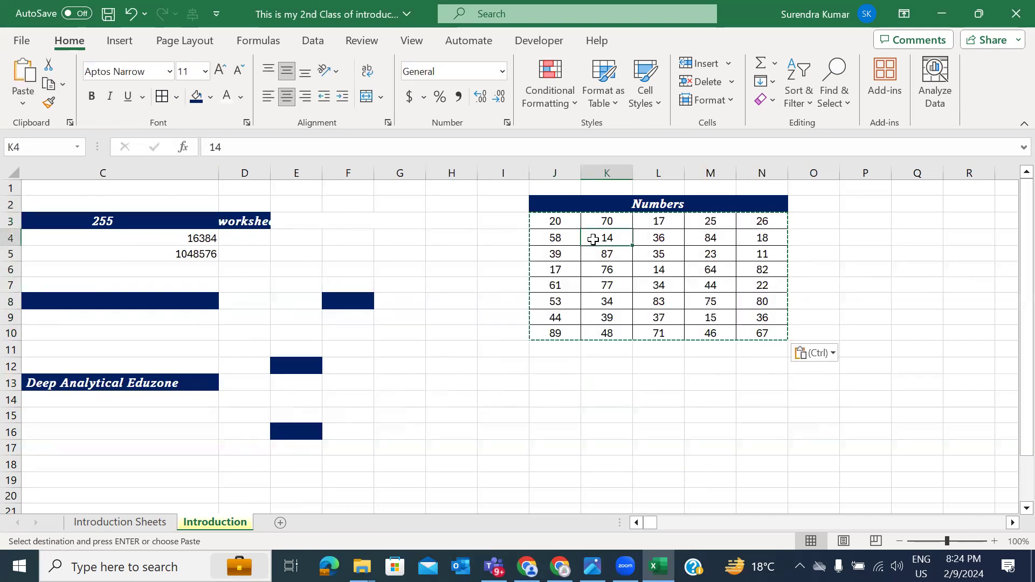
pyautogui.click(645, 254)
pyautogui.click(662, 286)
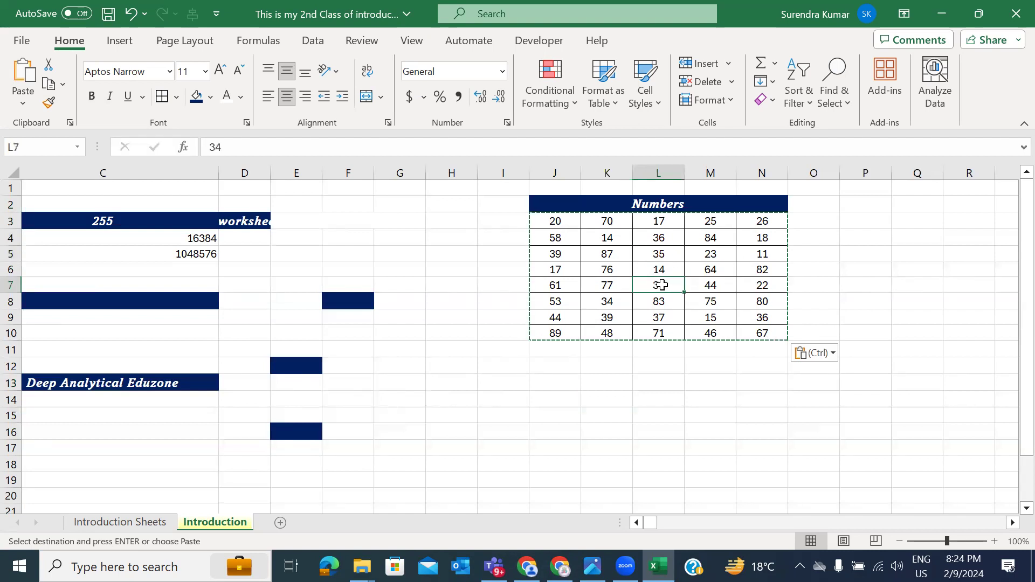
pyautogui.click(583, 274)
pyautogui.click(554, 272)
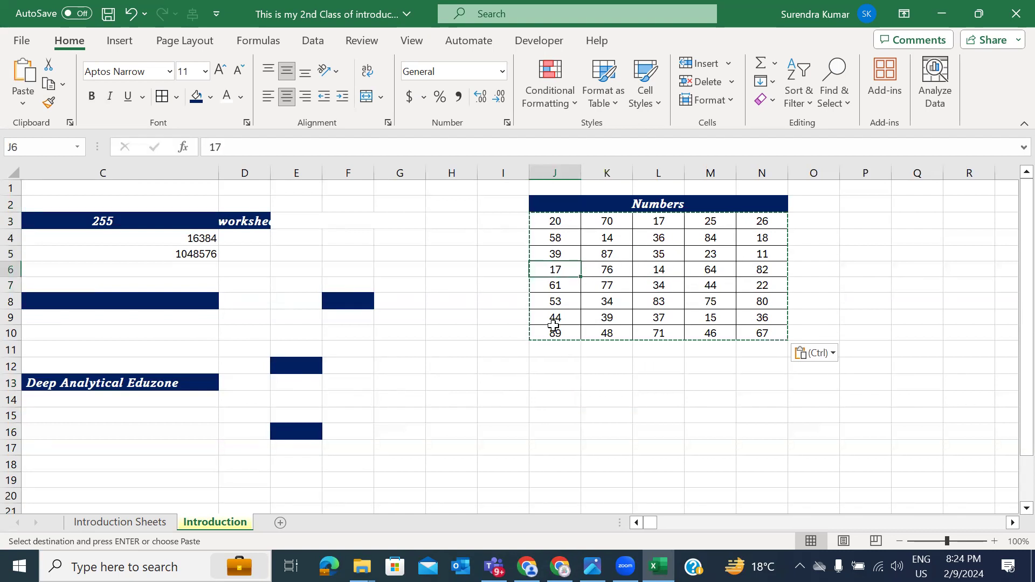
pyautogui.press('Escape')
# Step: Type the heading 'Selection' in Q2 and widen column Q
pyautogui.hscroll(5, 573, 382)
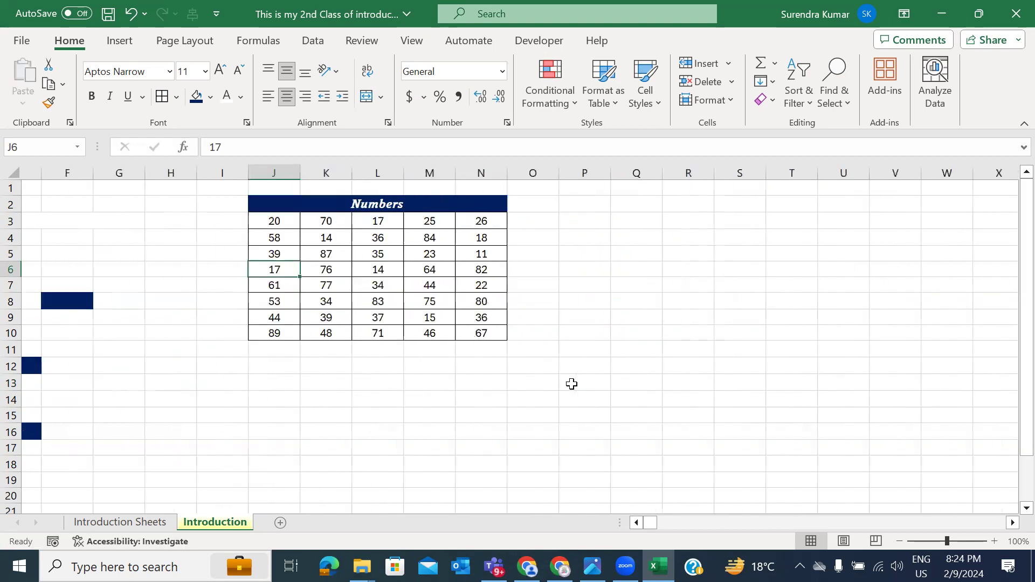
pyautogui.click(555, 204)
pyautogui.write('Selection')
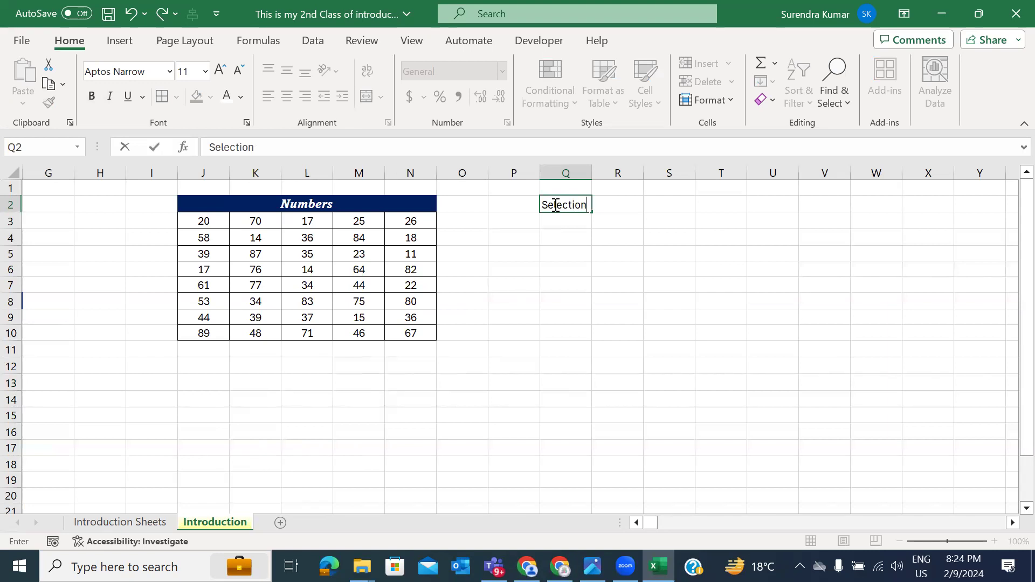
pyautogui.hotkey('ctrl', 'Return')
pyautogui.moveTo(592, 171); pyautogui.dragTo(669, 172)
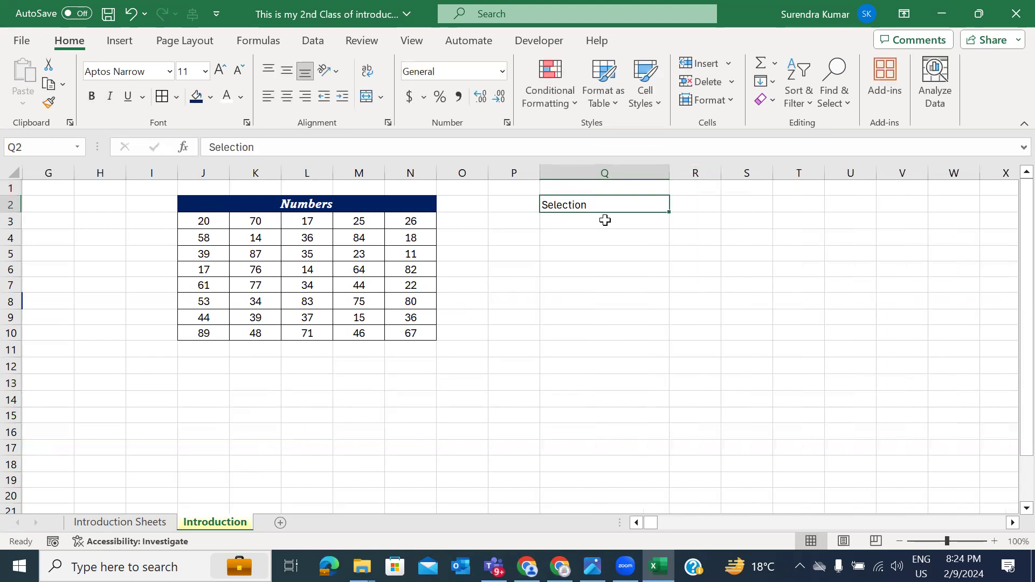
pyautogui.click(286, 206)
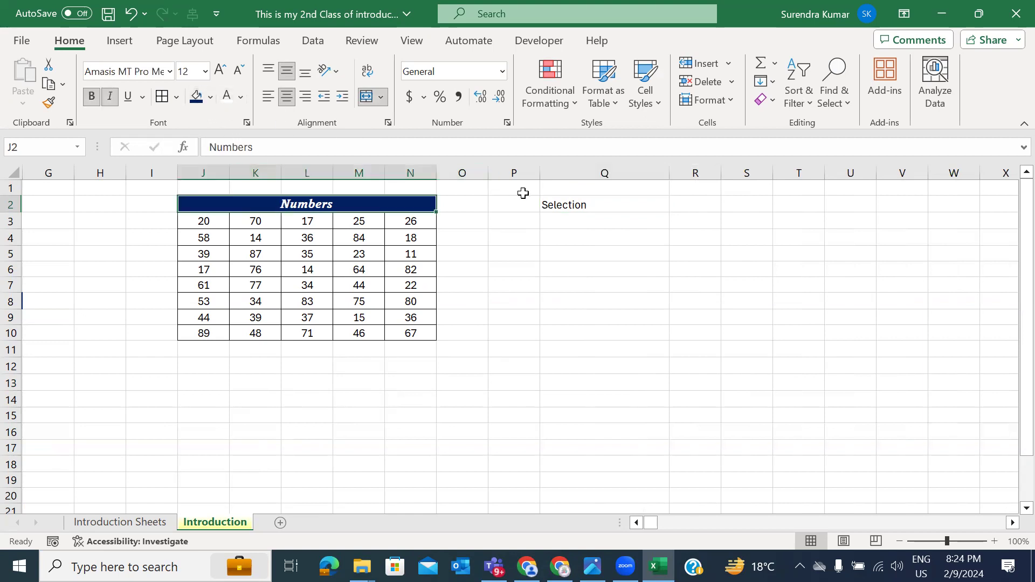
pyautogui.click(547, 204)
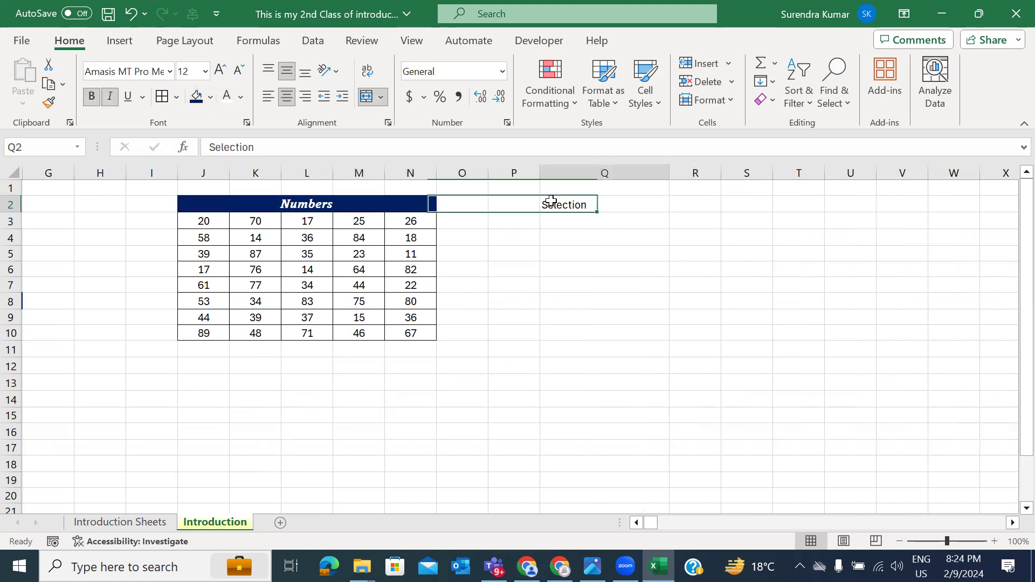
# Step: Style Selection white, bold, italic, Amasis MT Pro Medium 14 on navy, centred both ways
pyautogui.click(227, 97)
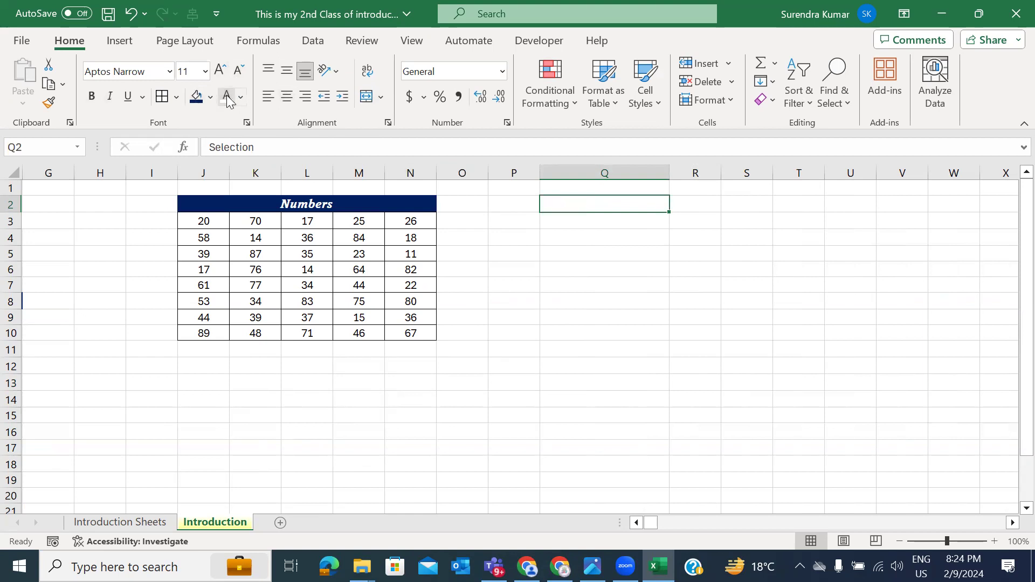
pyautogui.click(197, 97)
pyautogui.click(93, 97)
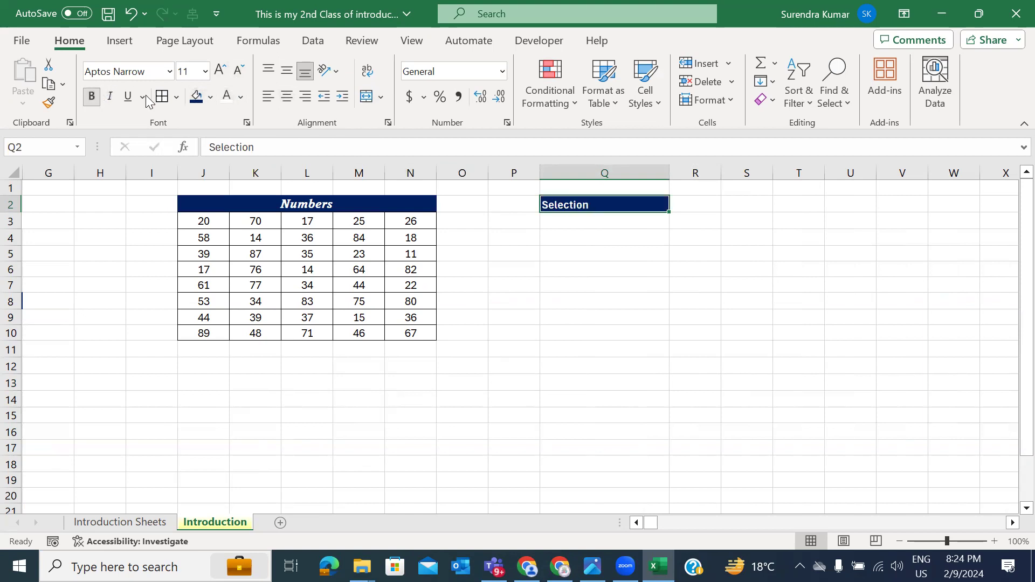
pyautogui.click(110, 97)
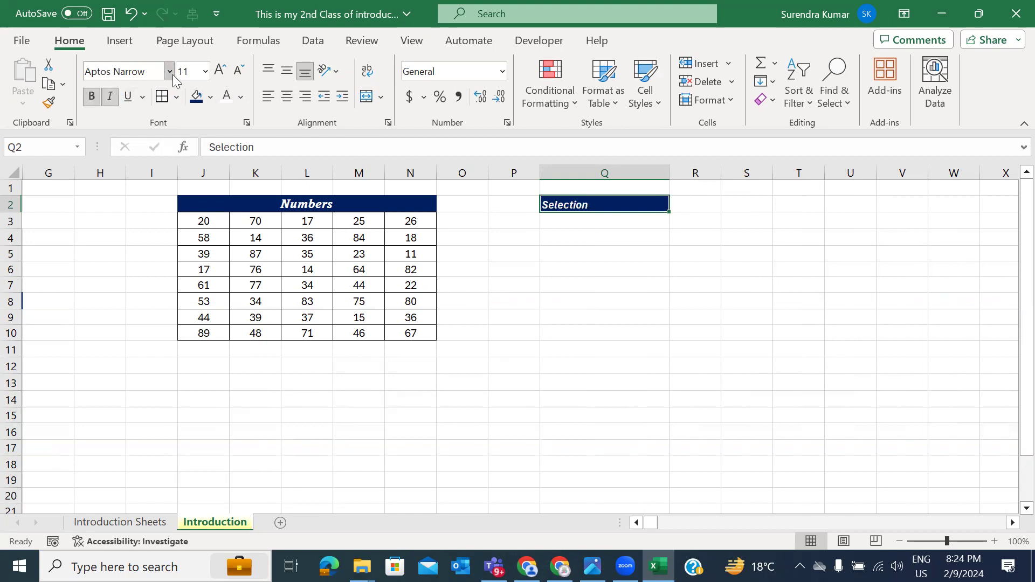
pyautogui.click(169, 72)
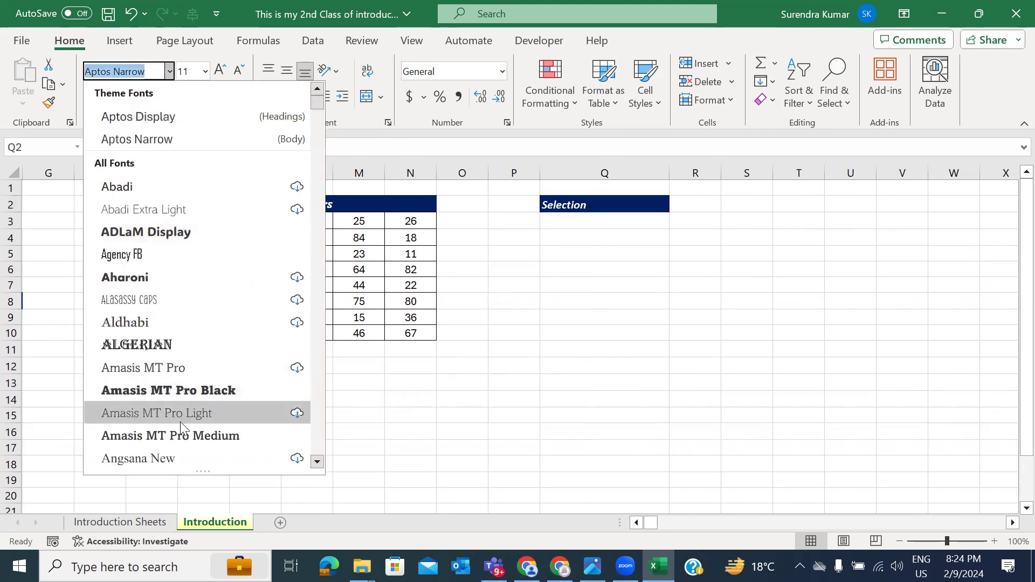
pyautogui.click(181, 436)
pyautogui.click(218, 70)
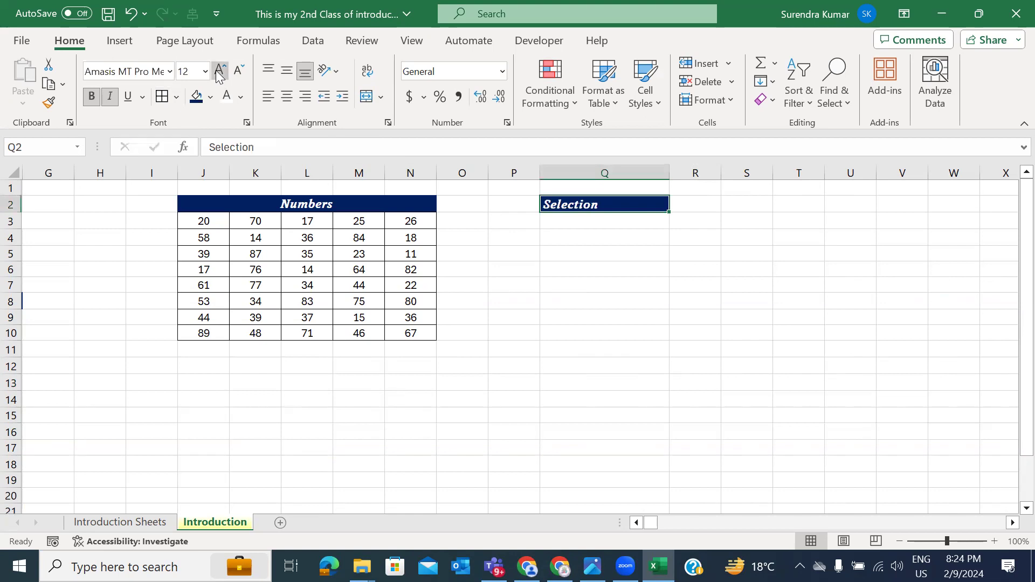
pyautogui.click(218, 71)
pyautogui.click(288, 97)
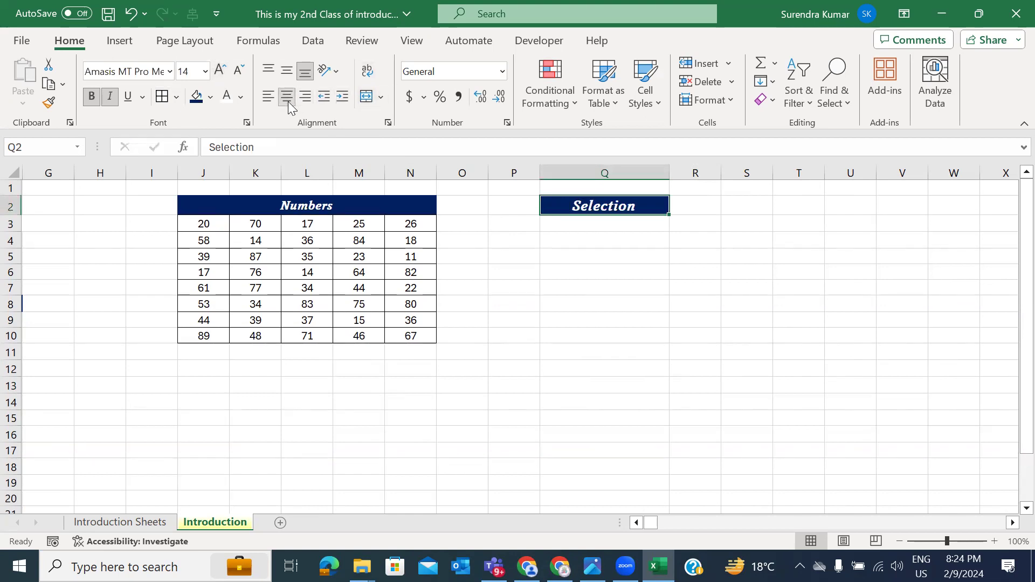
pyautogui.click(286, 71)
pyautogui.click(607, 244)
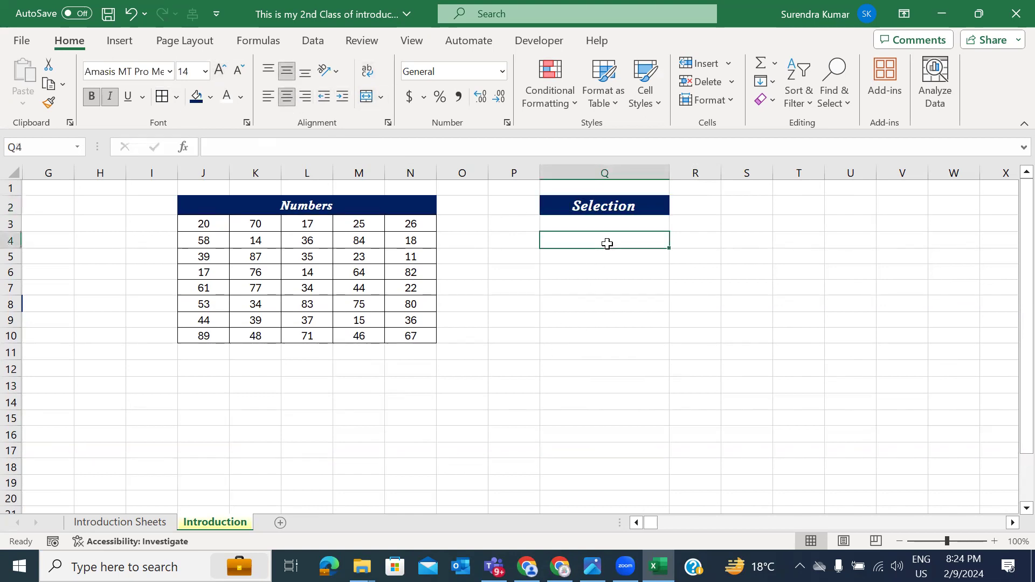
# Step: Drag-select empty ranges such as R5:V6, Q2:U11 and S4:U9 to demonstrate selection
pyautogui.click(617, 223)
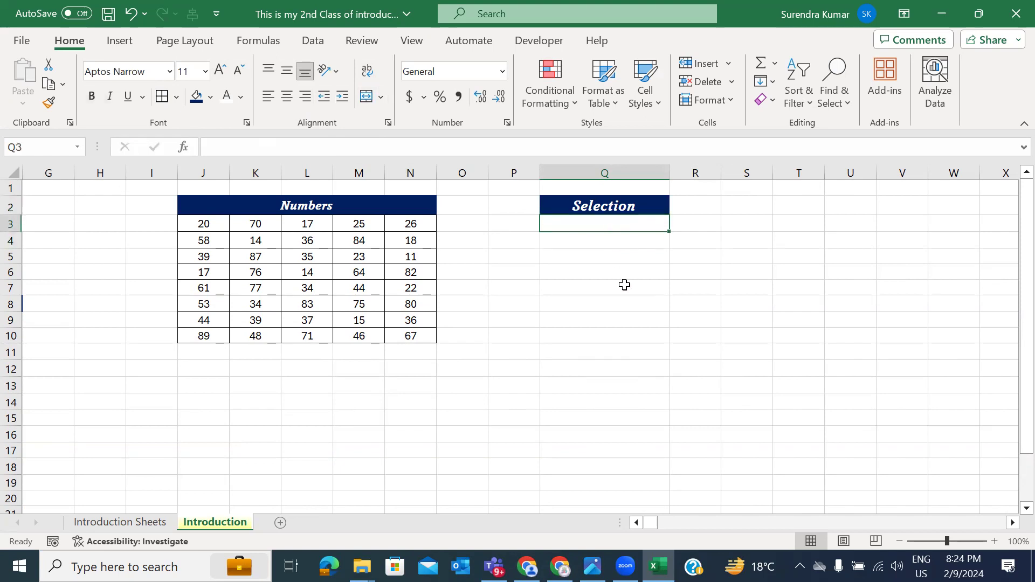
pyautogui.hscroll(1, 624, 284)
pyautogui.moveTo(676, 252); pyautogui.dragTo(877, 265)
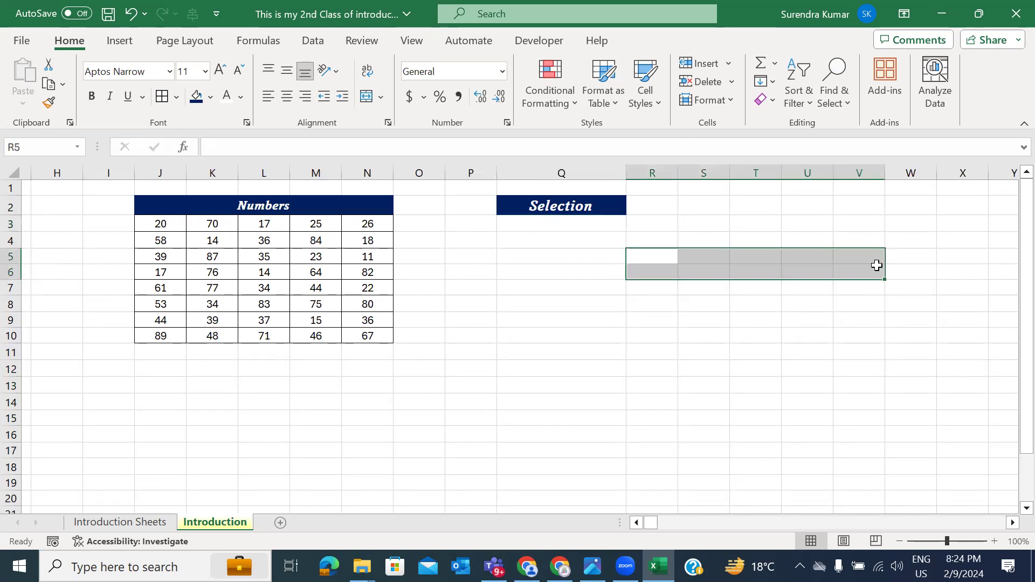
pyautogui.moveTo(783, 210); pyautogui.dragTo(522, 350)
pyautogui.moveTo(700, 240); pyautogui.dragTo(863, 371)
# Step: Enter 'SHIFT + Arrows' in Q3, then move the active cell to R6
pyautogui.click(607, 224)
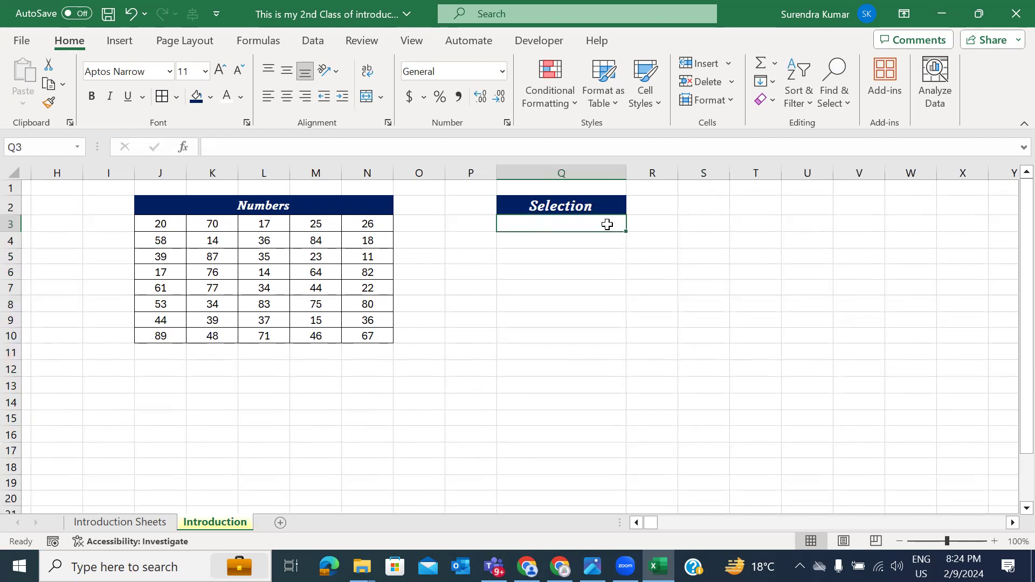
pyautogui.write('SHIFT + Arrows')
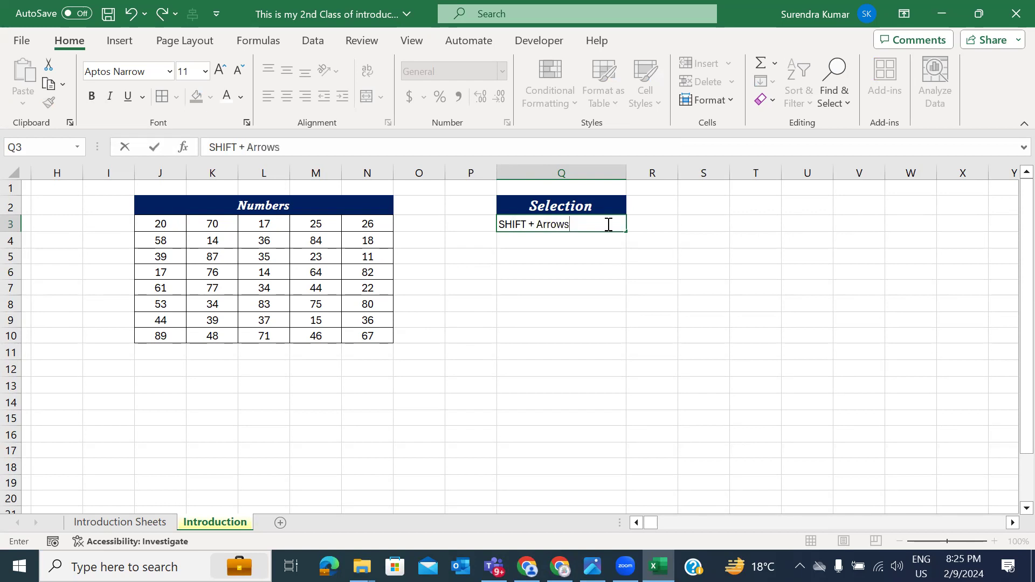
pyautogui.press('Return')
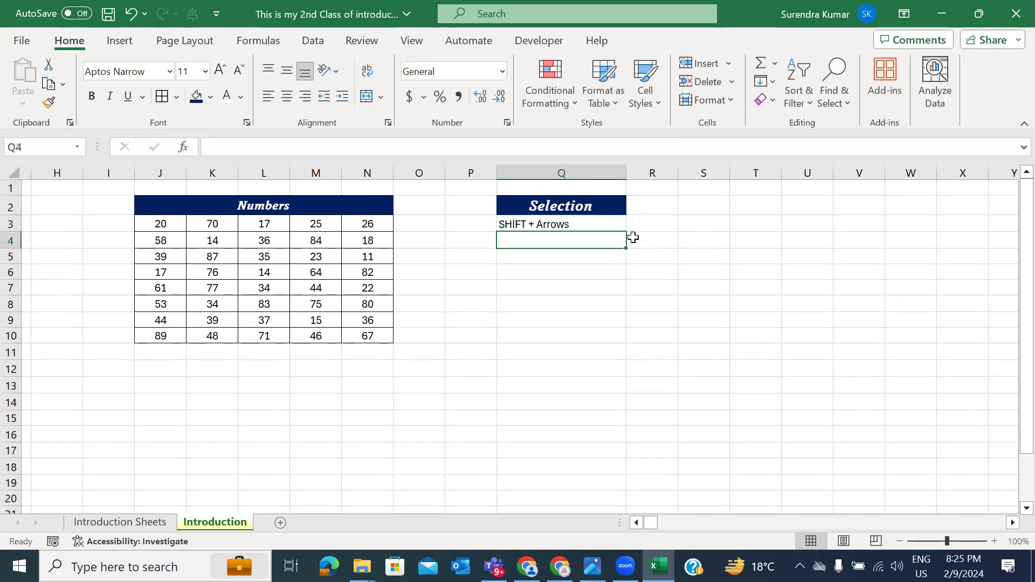
pyautogui.click(656, 303)
pyautogui.press('Up')
pyautogui.press('Up')
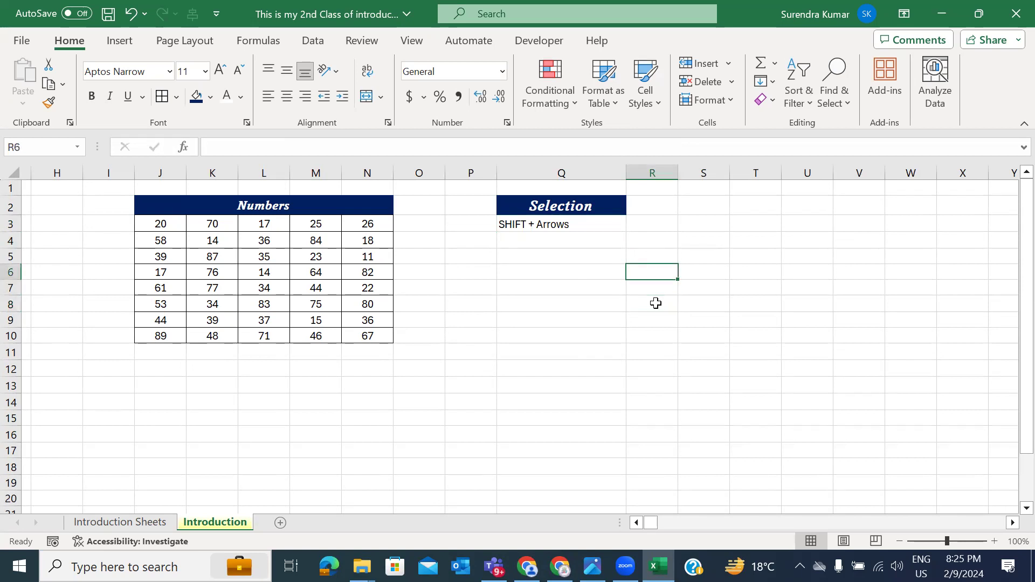
pyautogui.press('super')
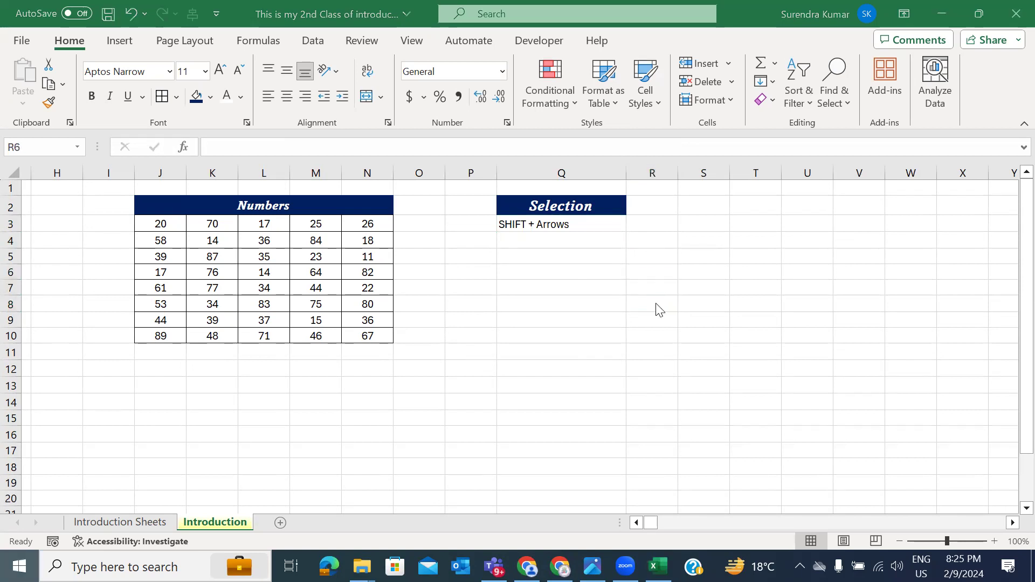
pyautogui.press('super')
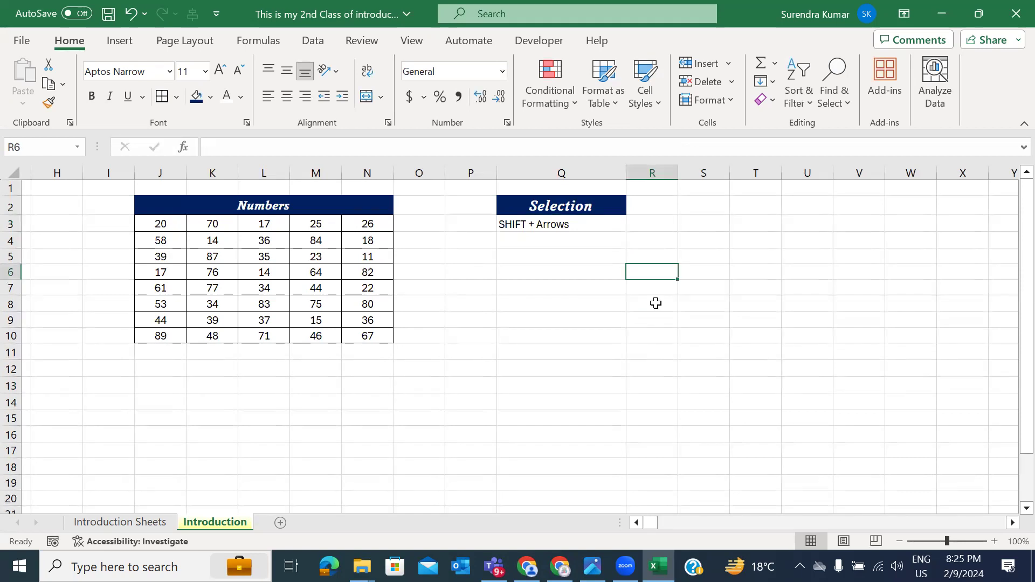
# Step: Type 'A' into R6 with the Windows On-Screen Keyboard (Win+Ctrl+O), then close it
pyautogui.press('ctrl+super+o')
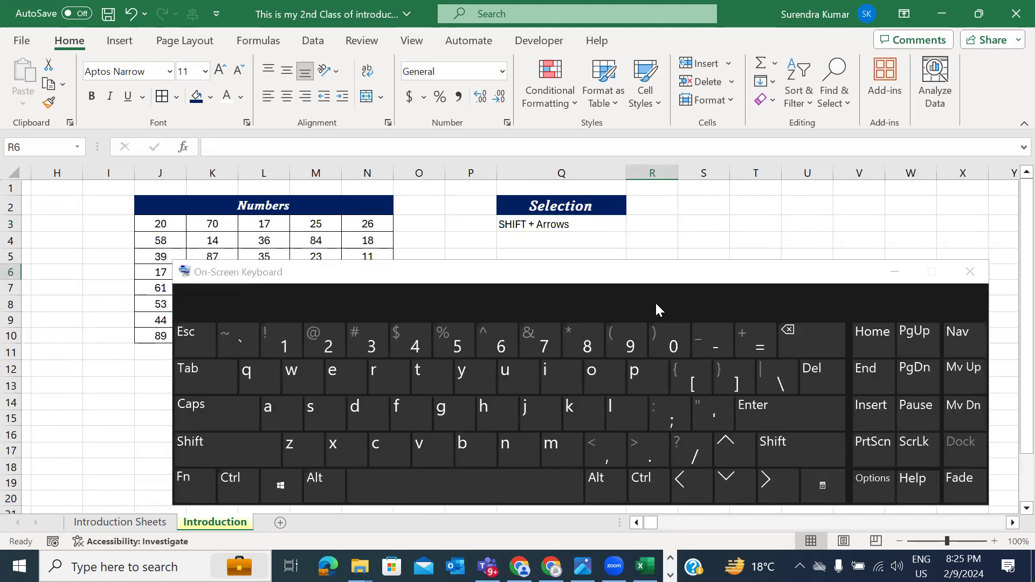
pyautogui.write('A')
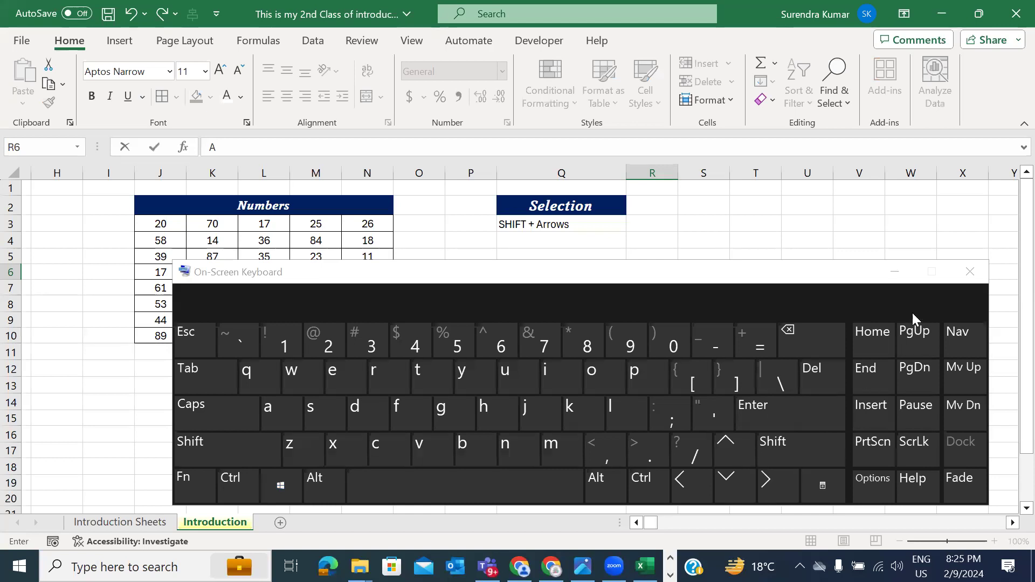
pyautogui.click(971, 270)
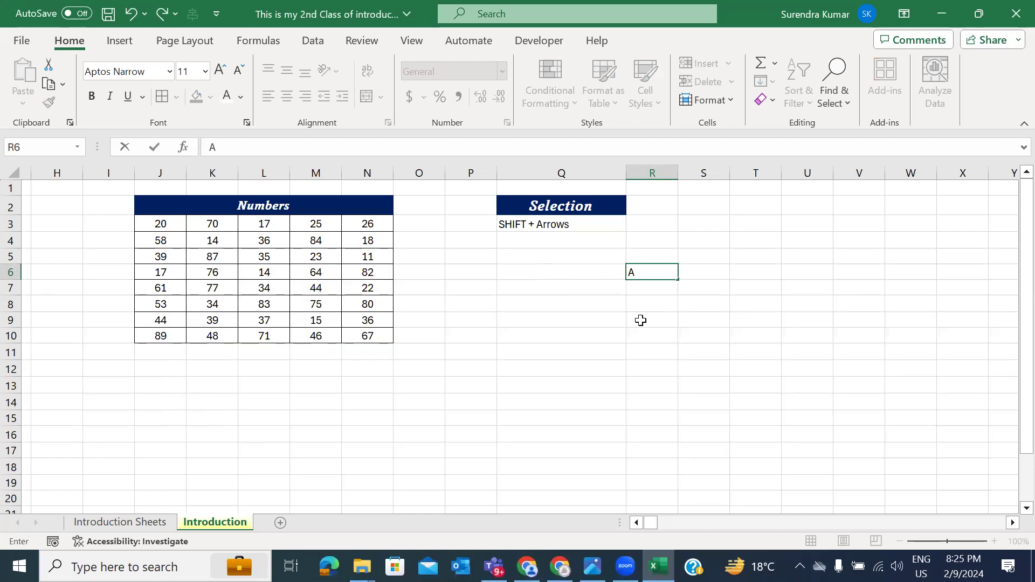
# Step: Enter Right, Left, Down and Up in cells R3 to R6 beside SHIFT + Arrows
pyautogui.press('Escape')
pyautogui.press('Up')
pyautogui.press('Up')
pyautogui.press('Up')
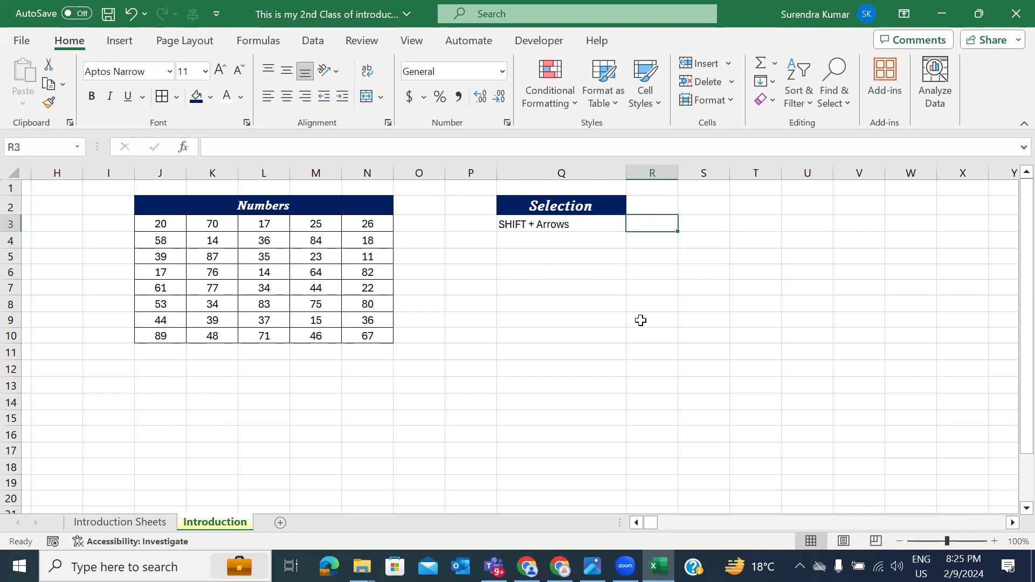
pyautogui.write('Right')
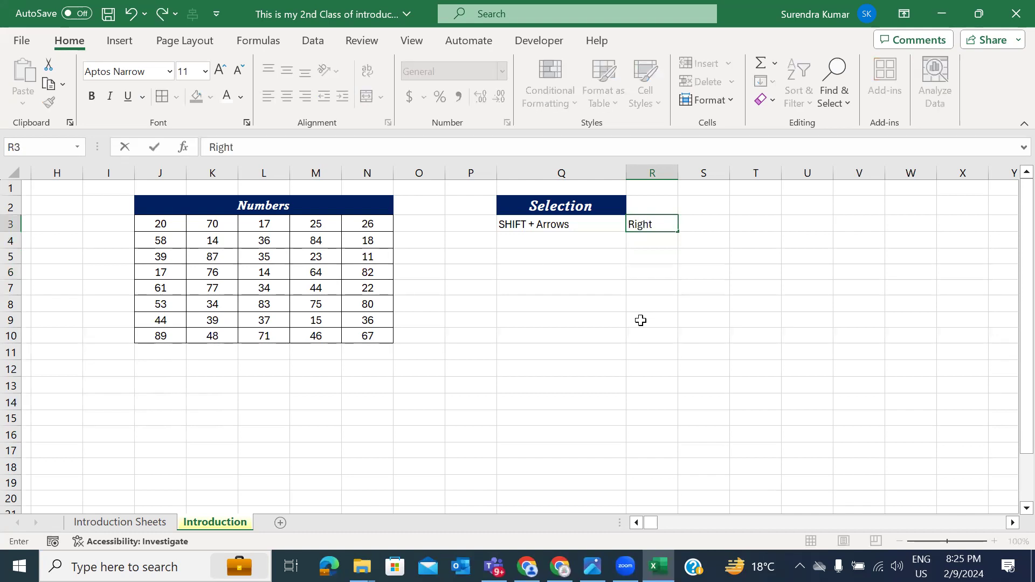
pyautogui.press('Return')
pyautogui.write('Left')
pyautogui.press('Return')
pyautogui.write('Down')
pyautogui.press('Return')
pyautogui.write('Up')
pyautogui.press('Return')
# Step: Widen column R so the direction labels fit
pyautogui.press('Up')
pyautogui.press('Up')
pyautogui.press('Up')
pyautogui.press('Up')
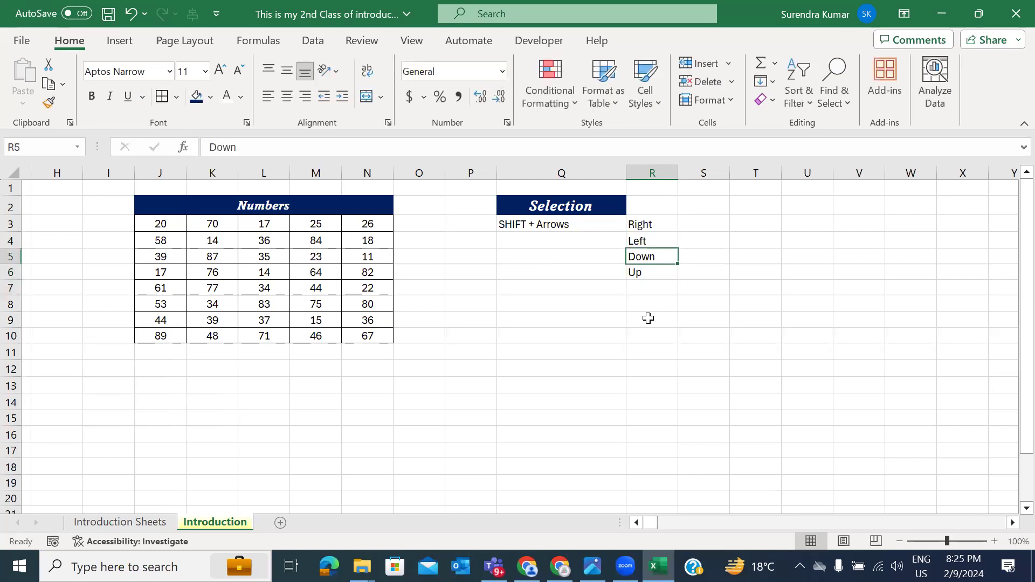
pyautogui.hotkey('shift', 'Down')
pyautogui.hotkey('shift', 'Down')
pyautogui.hotkey('shift', 'Down')
pyautogui.moveTo(678, 172); pyautogui.dragTo(725, 168)
pyautogui.click(553, 352)
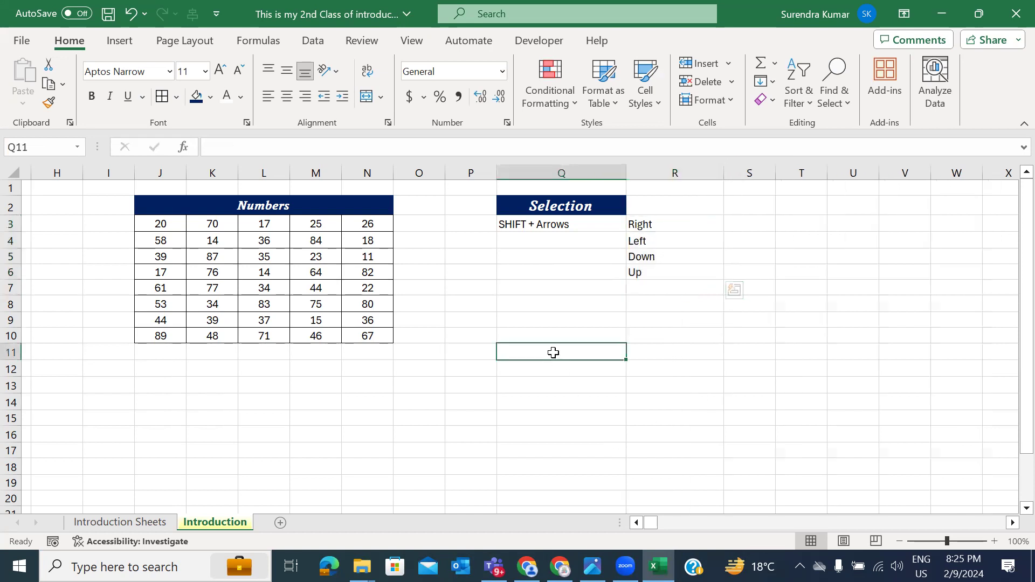
pyautogui.click(152, 226)
pyautogui.hotkey('shift', 'Right')
pyautogui.hotkey('shift', 'Right')
pyautogui.hotkey('shift', 'Right')
pyautogui.hotkey('shift', 'Right')
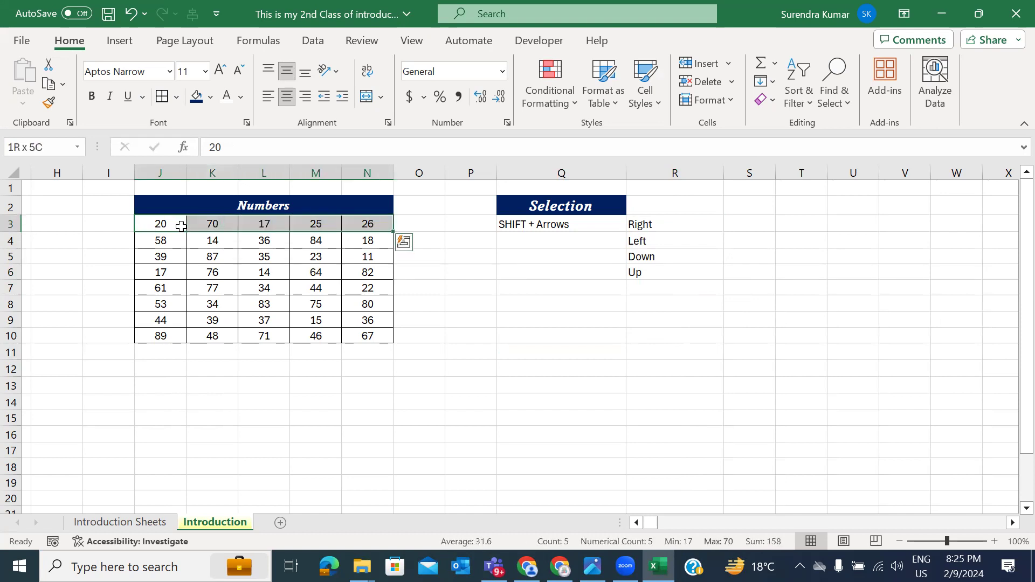
pyautogui.hotkey('shift', 'Right')
pyautogui.hotkey('shift', 'Right')
pyautogui.hotkey('shift', 'Right')
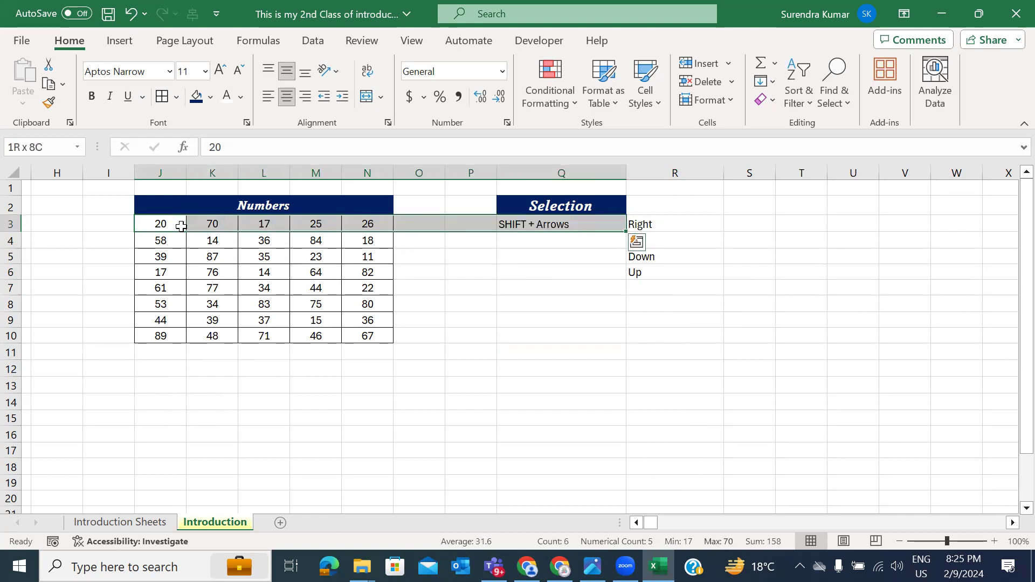
pyautogui.hotkey('shift', 'Left')
pyautogui.hotkey('shift', 'Left')
pyautogui.hotkey('shift', 'Left')
pyautogui.hotkey('shift', 'Left')
pyautogui.hotkey('shift', 'Left')
pyautogui.hotkey('shift', 'Left')
pyautogui.hotkey('shift', 'Left')
pyautogui.hotkey('shift', 'Left')
pyautogui.hotkey('shift', 'Left')
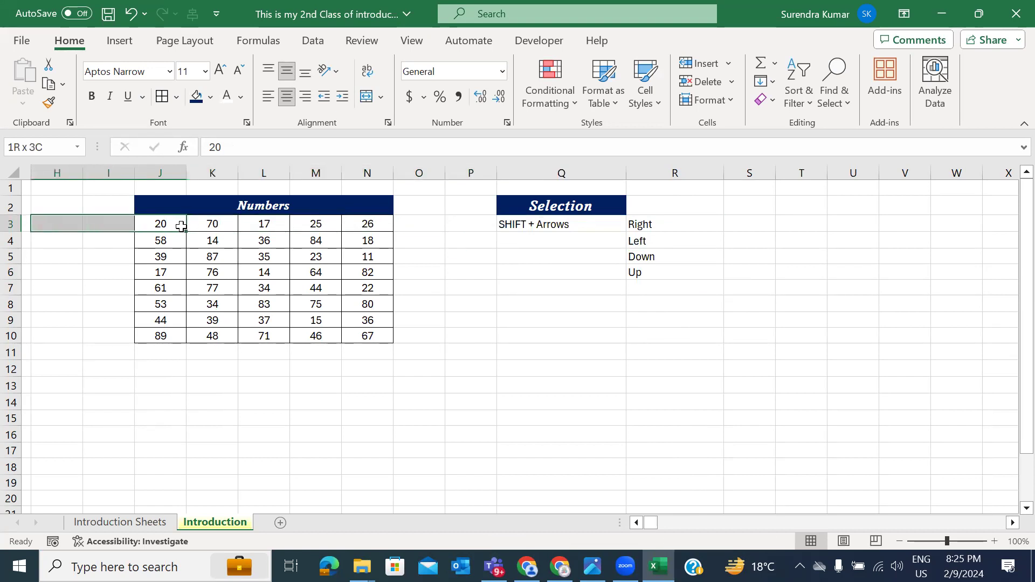
pyautogui.hotkey('shift', 'Left')
pyautogui.hotkey('shift', 'Left')
pyautogui.hotkey('shift', 'Left')
pyautogui.hotkey('shift', 'Left')
pyautogui.hotkey('shift', 'Down')
pyautogui.hotkey('shift', 'Down')
pyautogui.hotkey('shift', 'Down')
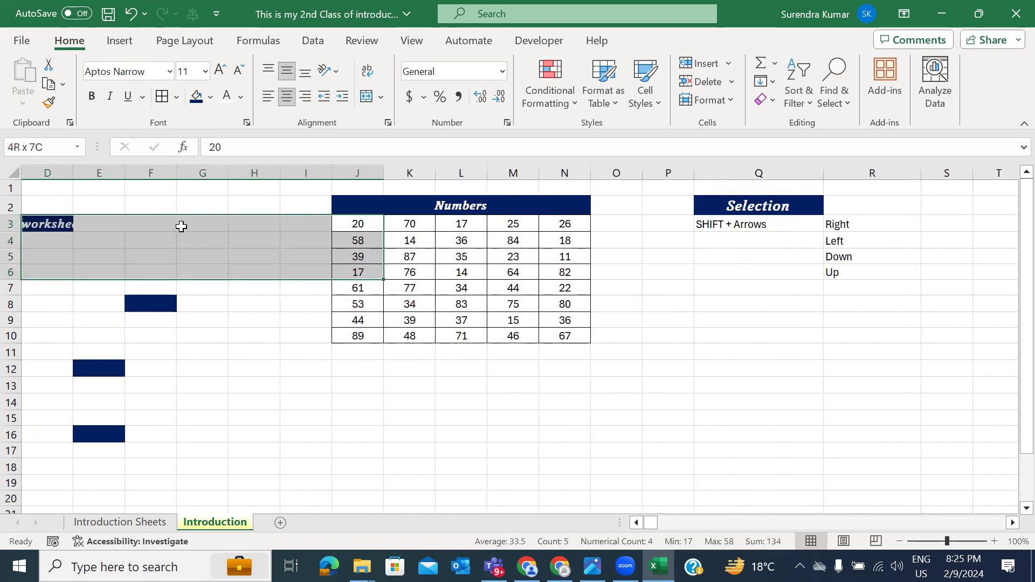
pyautogui.hotkey('shift', 'Down')
pyautogui.hotkey('shift', 'Down')
pyautogui.hotkey('shift', 'Down')
pyautogui.hotkey('shift', 'Down')
pyautogui.hotkey('shift', 'Down')
pyautogui.hotkey('shift', 'Down')
pyautogui.hotkey('shift', 'Right')
pyautogui.hotkey('shift', 'Right')
pyautogui.hotkey('shift', 'Right')
pyautogui.hotkey('shift', 'Right')
pyautogui.hotkey('shift', 'Right')
pyautogui.hotkey('shift', 'Right')
pyautogui.hotkey('shift', 'Right')
pyautogui.hotkey('shift', 'Right')
pyautogui.hotkey('shift', 'Right')
pyautogui.hotkey('shift', 'Right')
pyautogui.hotkey('shift', 'Right')
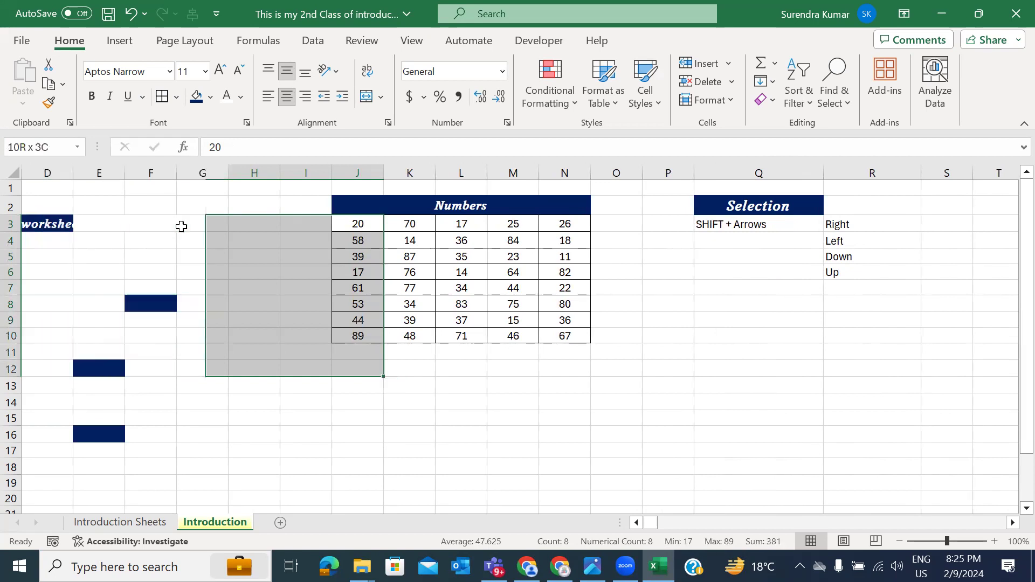
pyautogui.hotkey('shift', 'Up')
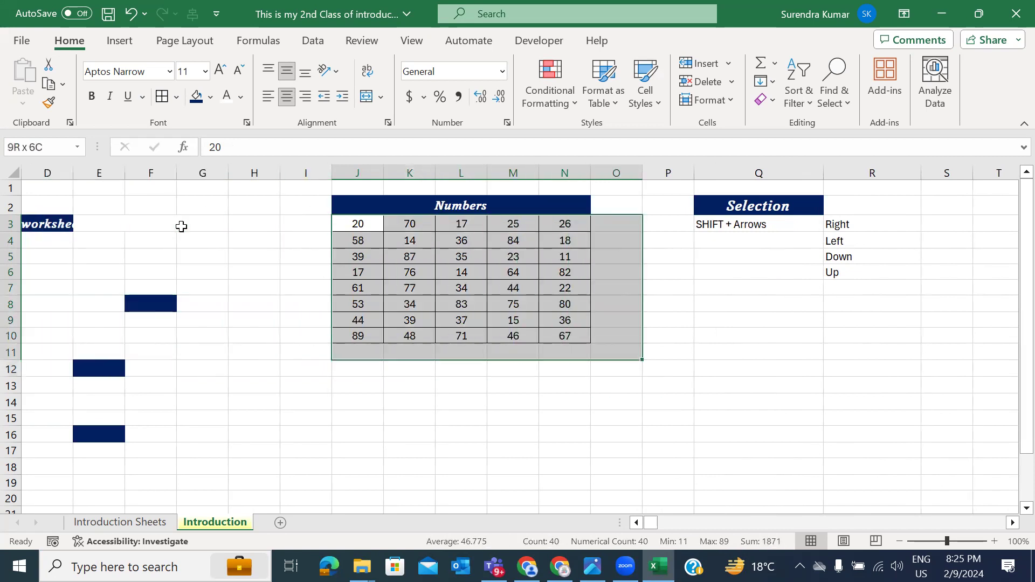
pyautogui.hotkey('shift', 'Up')
pyautogui.hotkey('shift', 'Up')
pyautogui.hotkey('shift', 'Left')
pyautogui.hotkey('shift', 'Down')
pyautogui.hotkey('shift', 'Up')
pyautogui.hotkey('shift', 'Up')
pyautogui.hotkey('shift', 'Up')
pyautogui.hotkey('shift', 'Up')
pyautogui.hotkey('shift', 'Up')
pyautogui.hotkey('shift', 'Up')
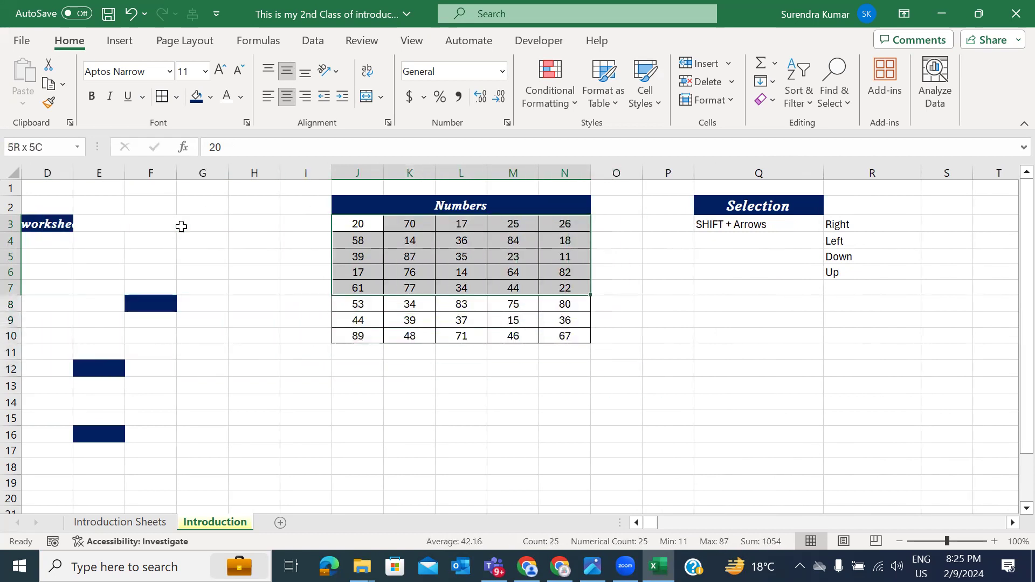
pyautogui.hotkey('shift', 'Down')
pyautogui.hotkey('shift', 'Down')
pyautogui.hotkey('shift', 'Down')
pyautogui.hotkey('shift', 'Down')
pyautogui.hotkey('shift', 'Down')
pyautogui.hotkey('shift', 'Down')
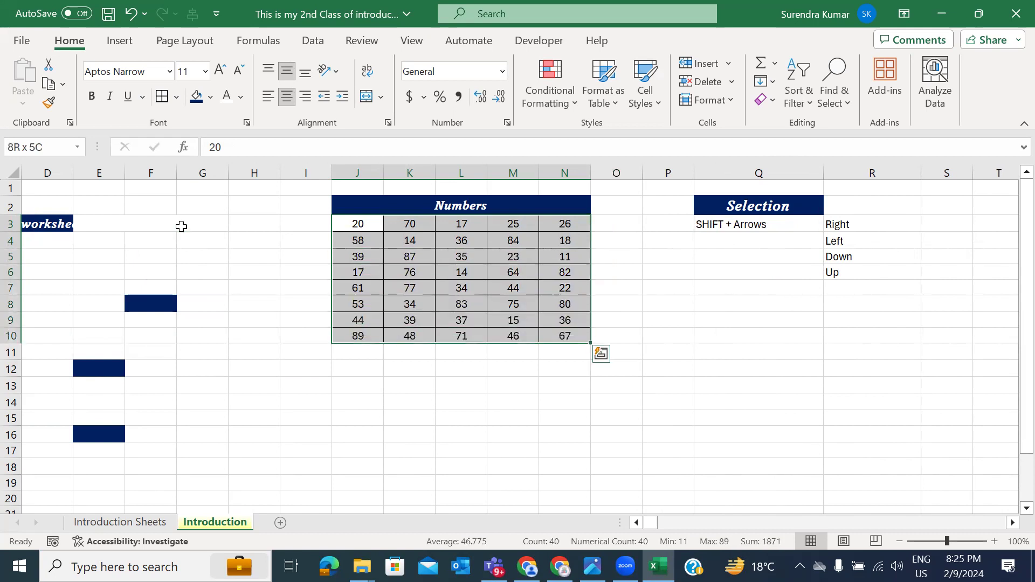
pyautogui.hotkey('ctrl', 'c')
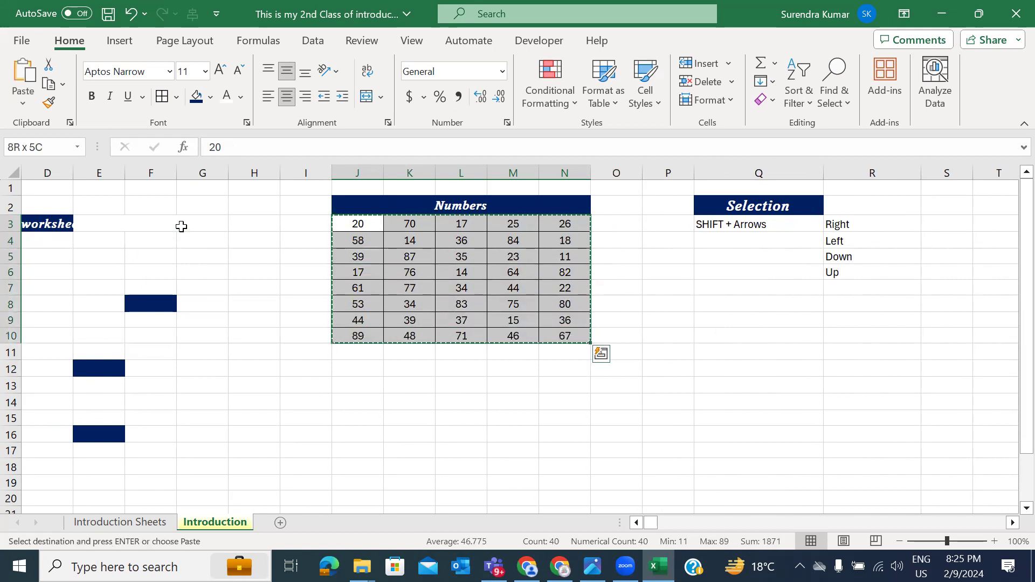
pyautogui.press('Escape')
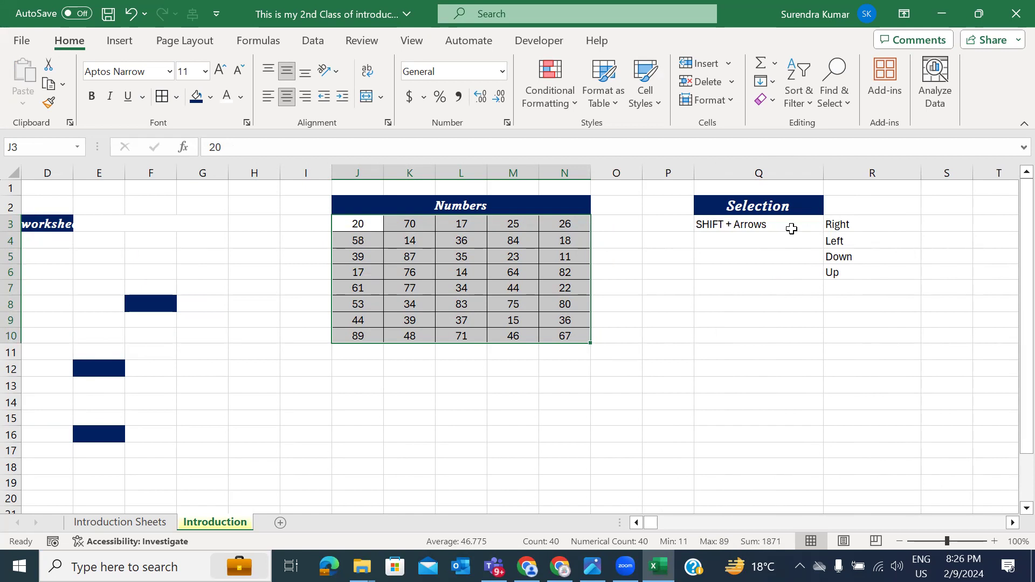
# Step: Enter CTRL + C in Q9 with its meaning Copy in R9
pyautogui.click(772, 306)
pyautogui.press('Down')
pyautogui.write('CTRL +')
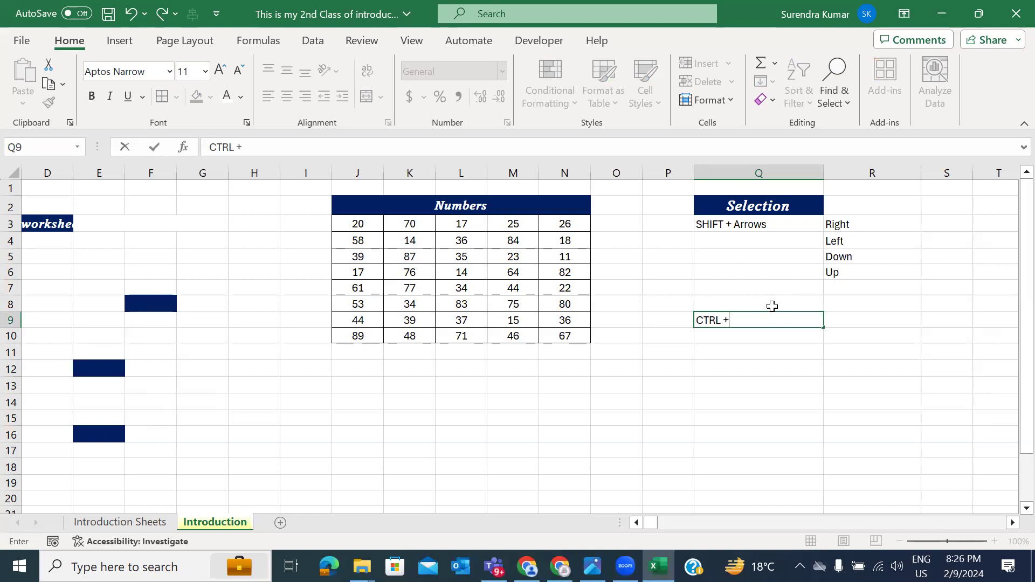
pyautogui.write(' C')
pyautogui.press('Return')
pyautogui.press('Up')
pyautogui.press('Right')
pyautogui.write('Co')
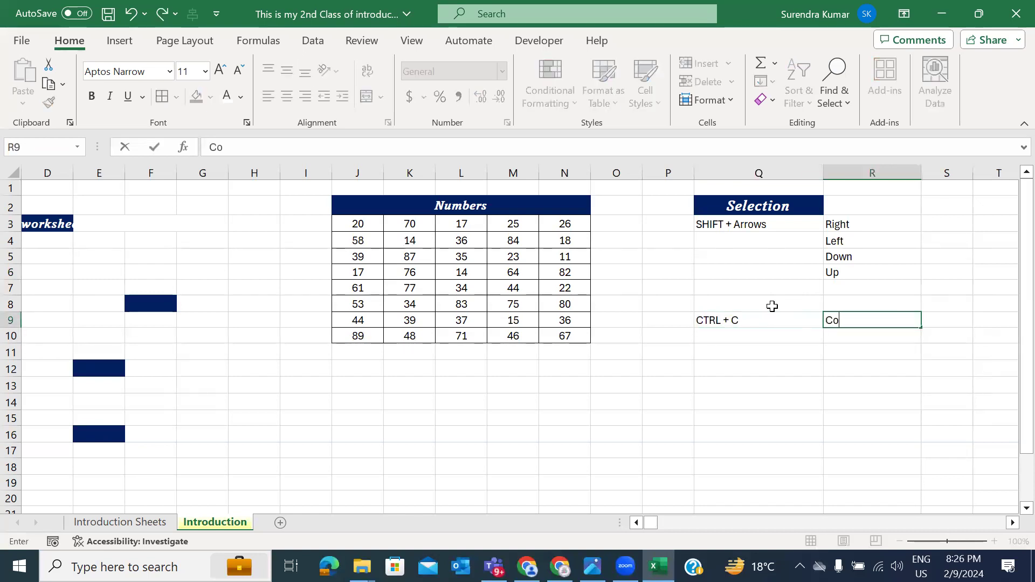
pyautogui.write('py')
pyautogui.press('Return')
# Step: Add the CTRL + X – Cut row in Q10:R10
pyautogui.press('Left')
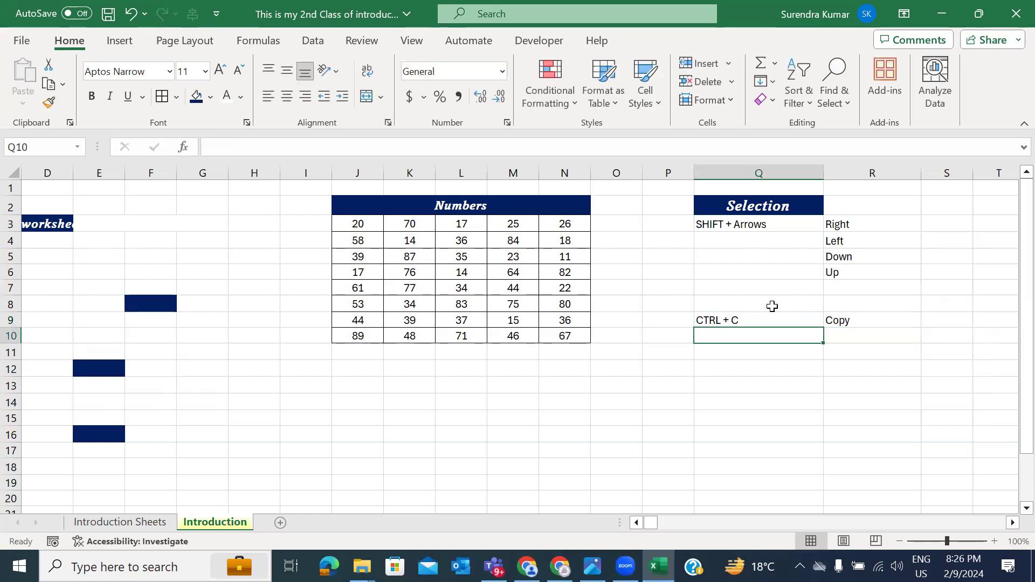
pyautogui.write('CTRL + X')
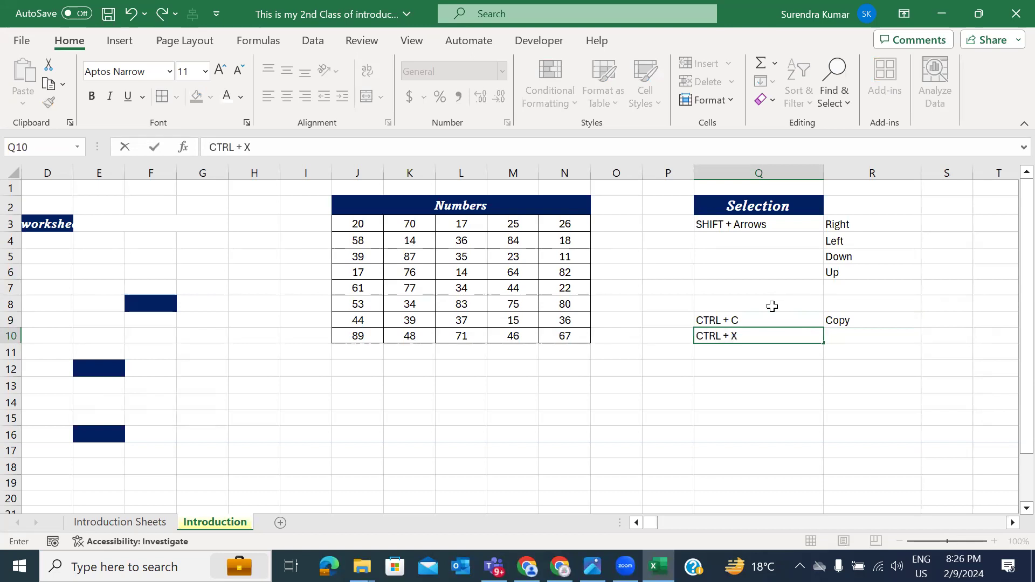
pyautogui.press('Return')
pyautogui.press('Up')
pyautogui.press('Right')
pyautogui.write('Cut')
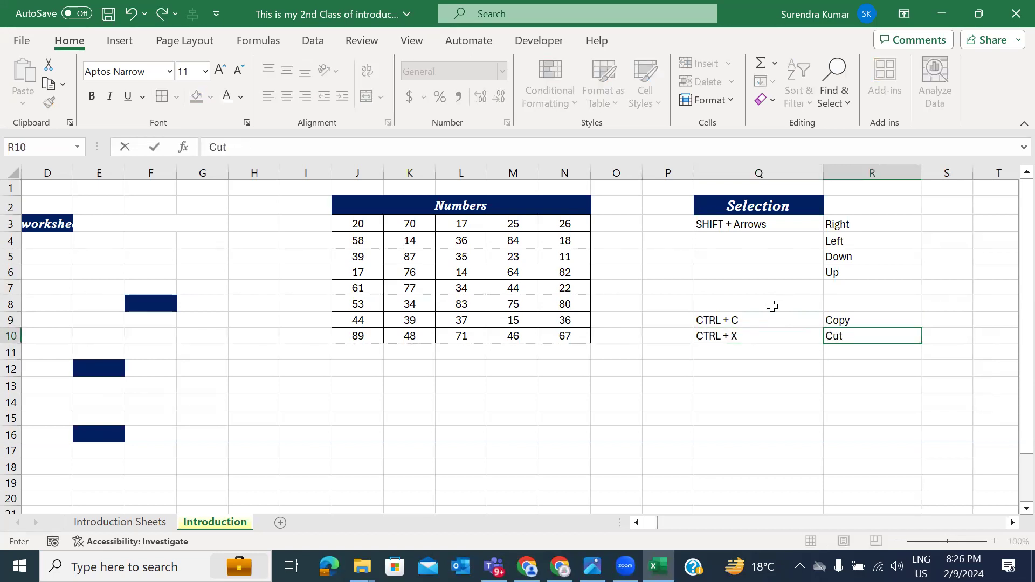
pyautogui.press('Return')
# Step: Add the CTRL + V – Paste row in Q11:R11
pyautogui.press('Left')
pyautogui.write('Co')
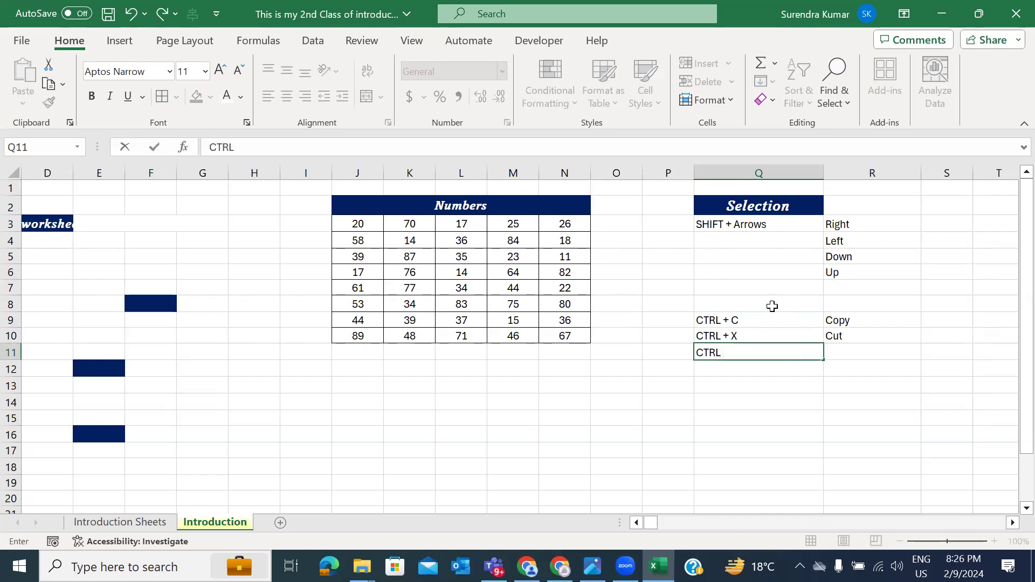
pyautogui.write('RL + V')
pyautogui.press('Return')
pyautogui.press('Up')
pyautogui.press('Right')
pyautogui.write('Pas')
# Step: Add the CTRL + I – Italic row in Q12:R12
pyautogui.press('Left')
pyautogui.write('CTR')
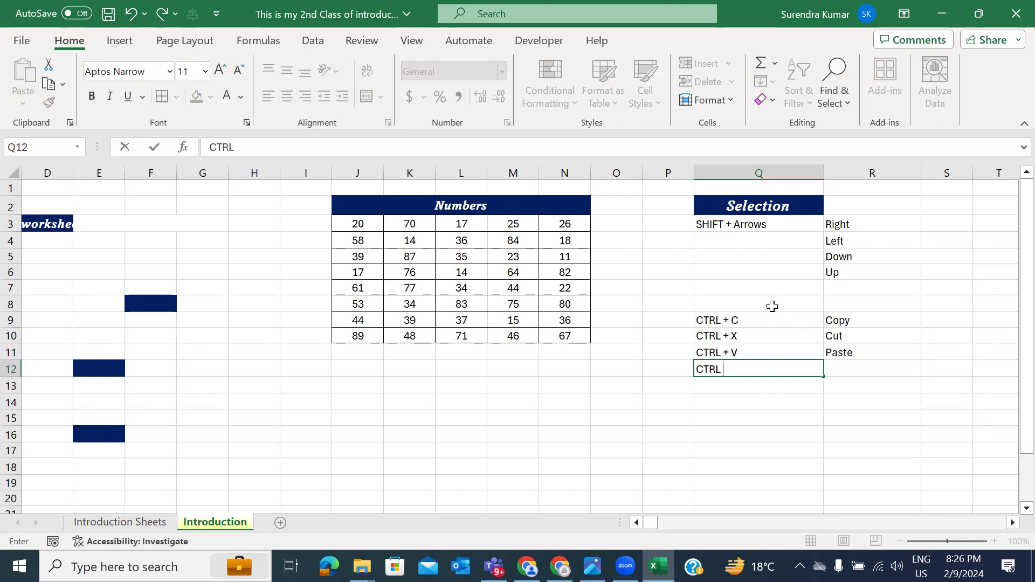
pyautogui.press('Tab')
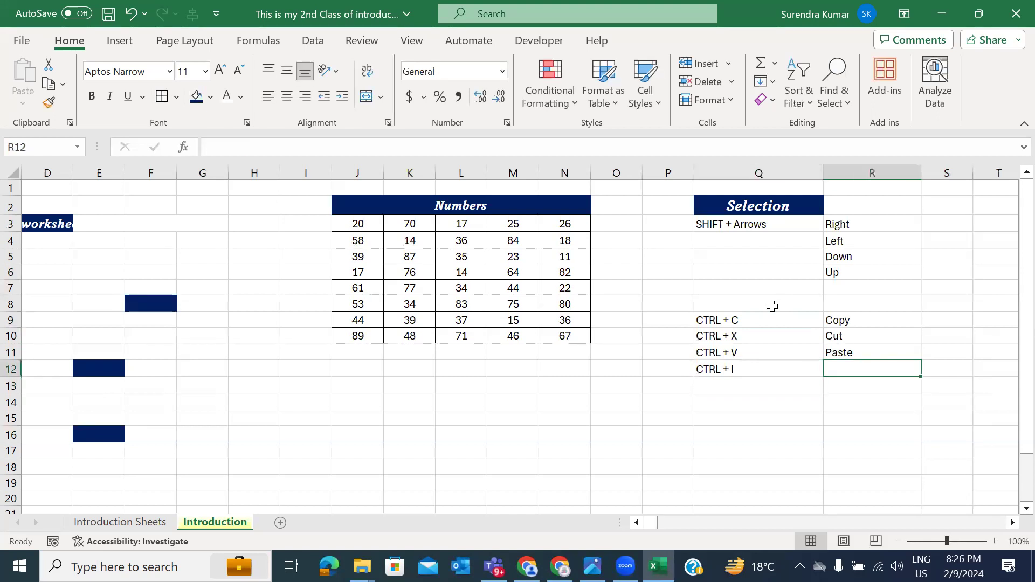
pyautogui.write('Italic')
pyautogui.press('Return')
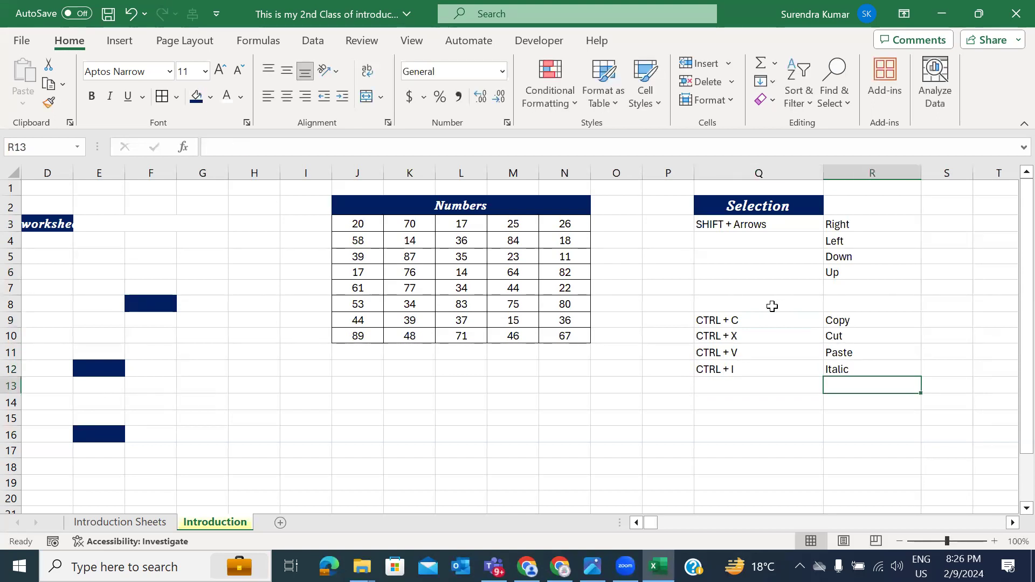
# Step: Italicize the Maximize label in cell A5, then return to the Selection list
pyautogui.hscroll(-10, 340, 373)
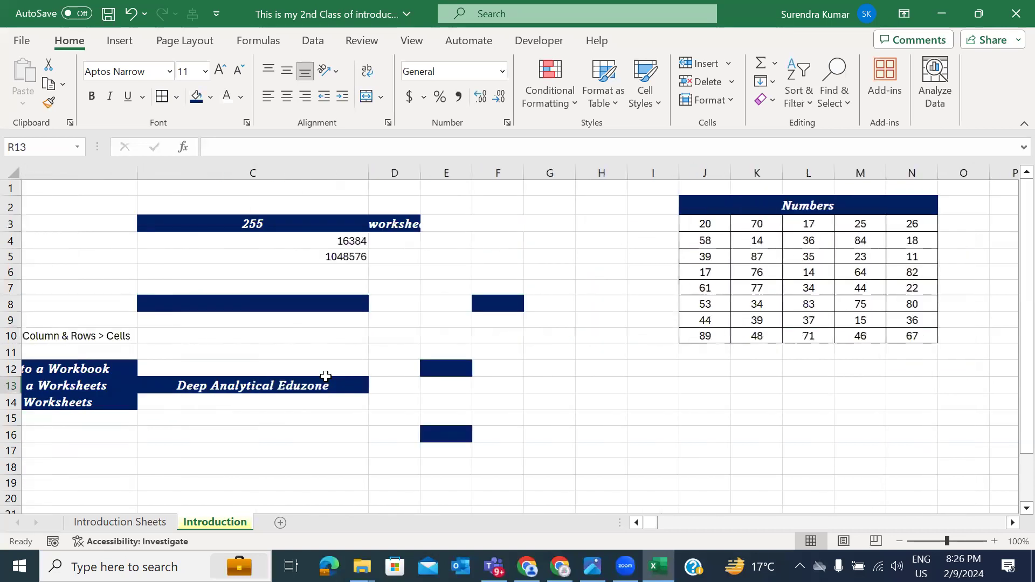
pyautogui.click(64, 259)
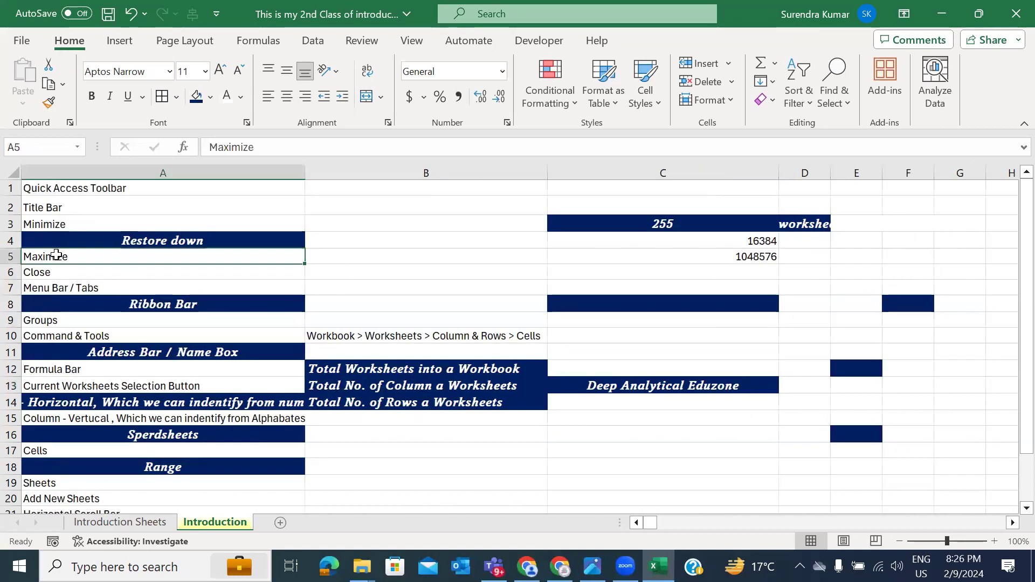
pyautogui.click(110, 98)
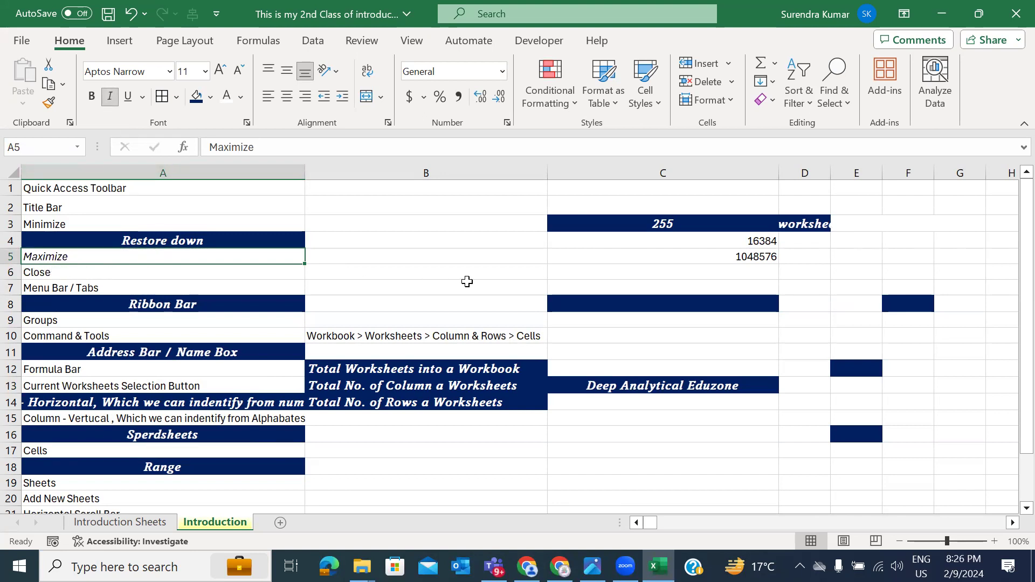
pyautogui.hscroll(5, 466, 281)
pyautogui.hscroll(3, 467, 281)
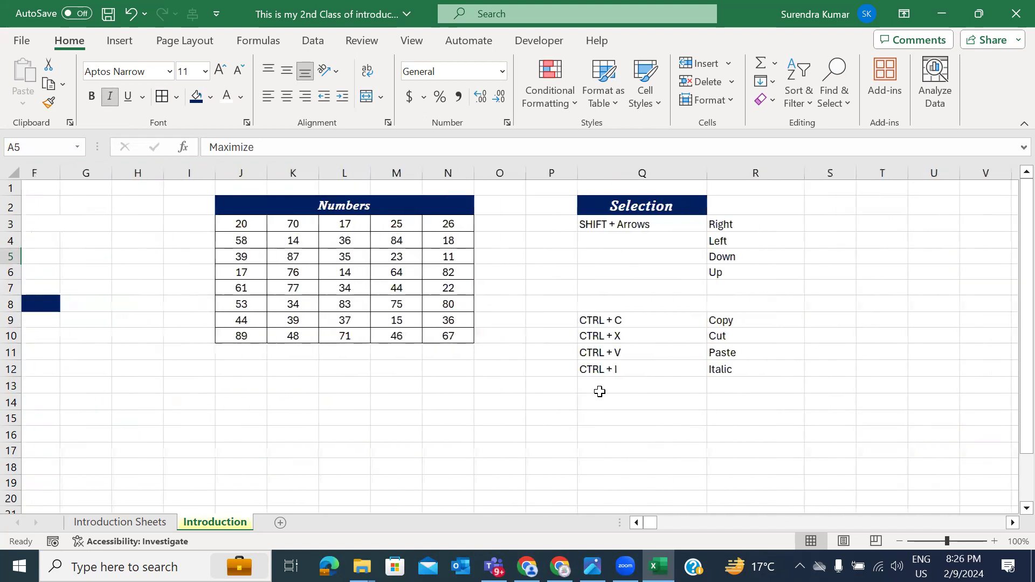
# Step: Add the CTRL + B – Bold row in Q13:R13
pyautogui.click(601, 386)
pyautogui.write('CTR')
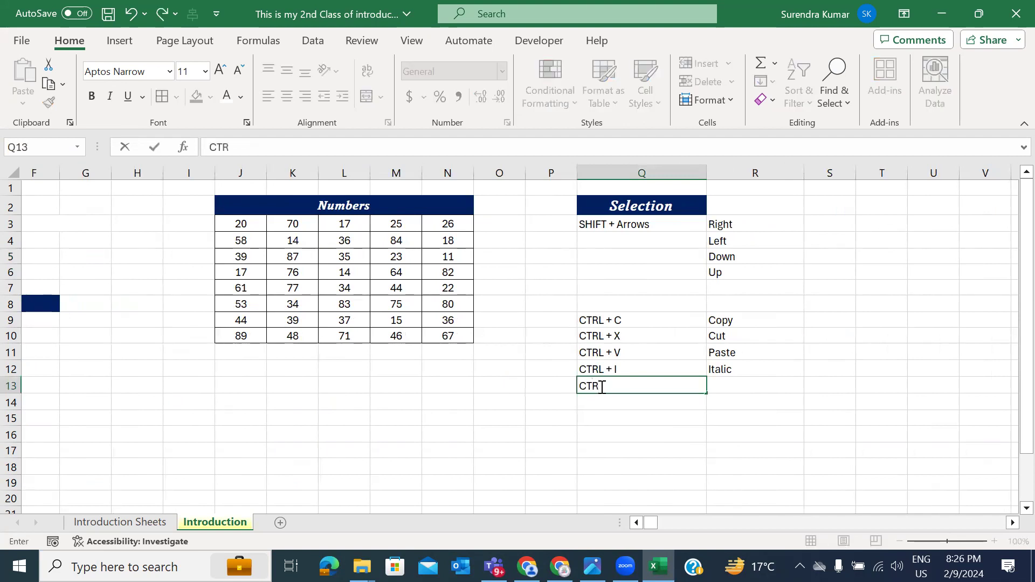
pyautogui.write('L + B')
pyautogui.press('Tab')
pyautogui.write('Bold')
pyautogui.press('Return')
# Step: Select Q9:R13 and toggle Bold on and off, leaving the shortcut rows regular
pyautogui.press('Up')
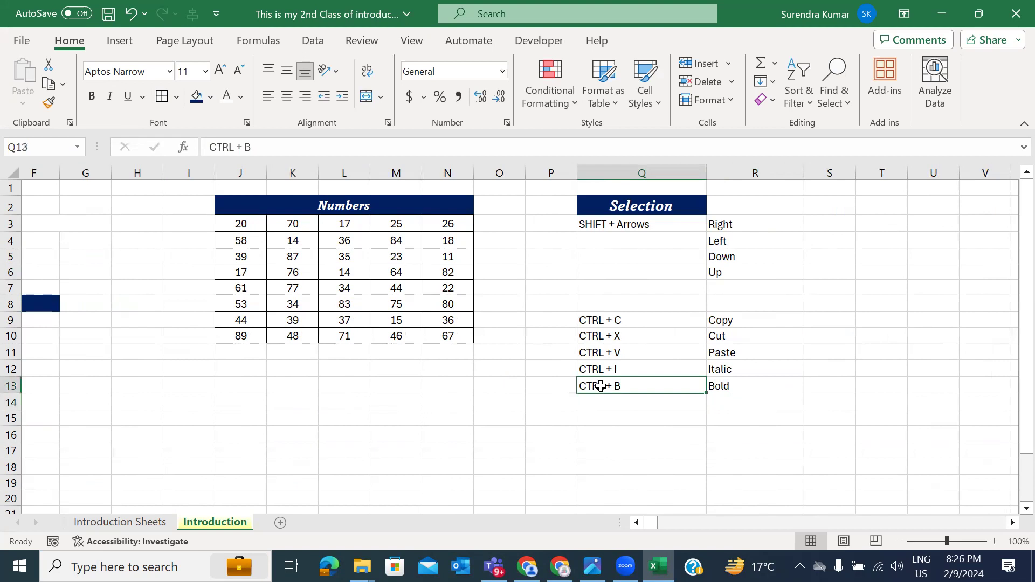
pyautogui.press('Right')
pyautogui.hotkey('shift', 'Up')
pyautogui.hotkey('shift', 'Up')
pyautogui.hotkey('shift', 'Up')
pyautogui.hotkey('shift', 'Up')
pyautogui.hotkey('shift', 'Left')
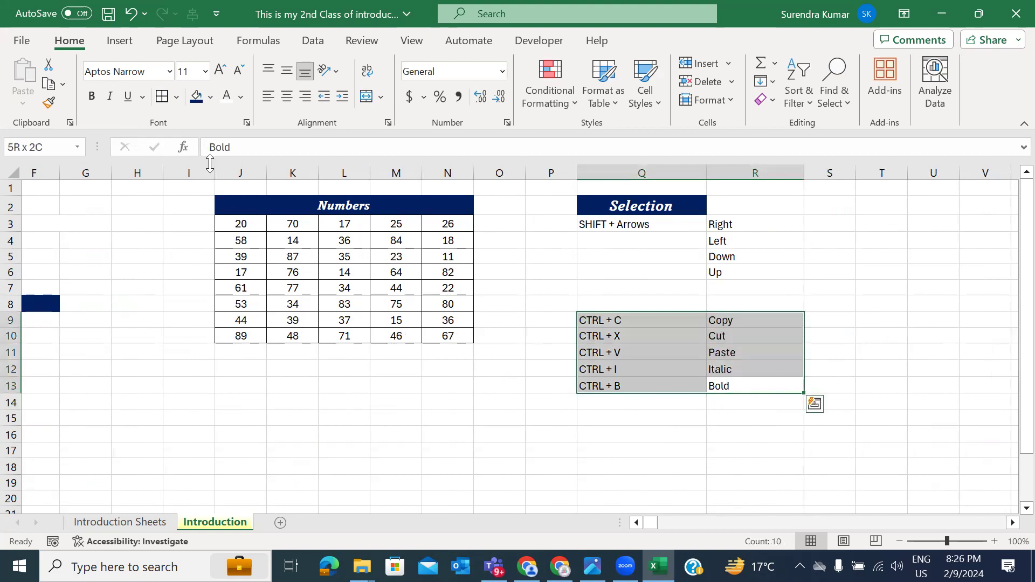
pyautogui.click(92, 97)
pyautogui.click(92, 97)
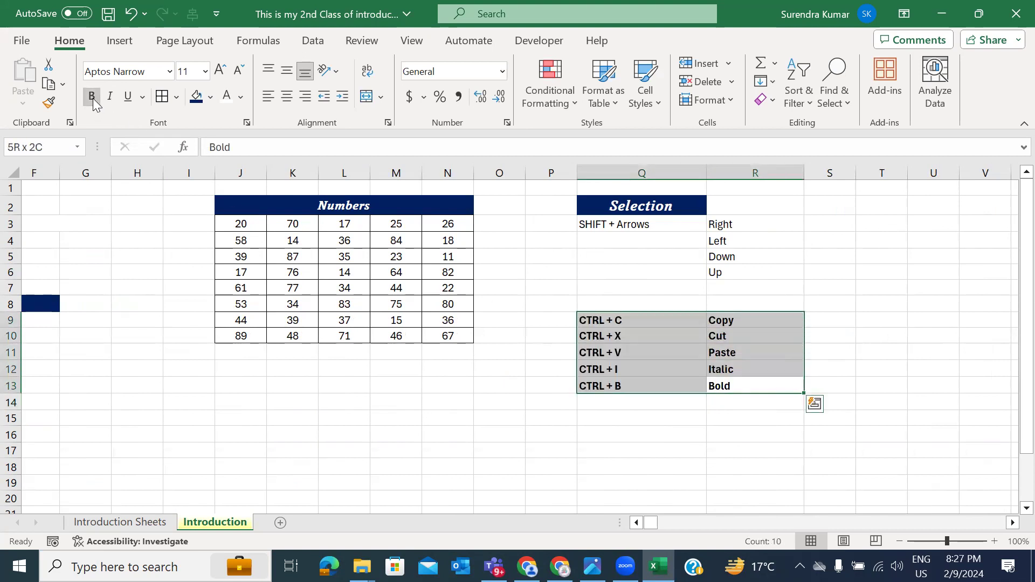
pyautogui.click(92, 97)
pyautogui.click(92, 97)
pyautogui.click(92, 97)
pyautogui.click(92, 97)
pyautogui.click(93, 98)
pyautogui.click(92, 98)
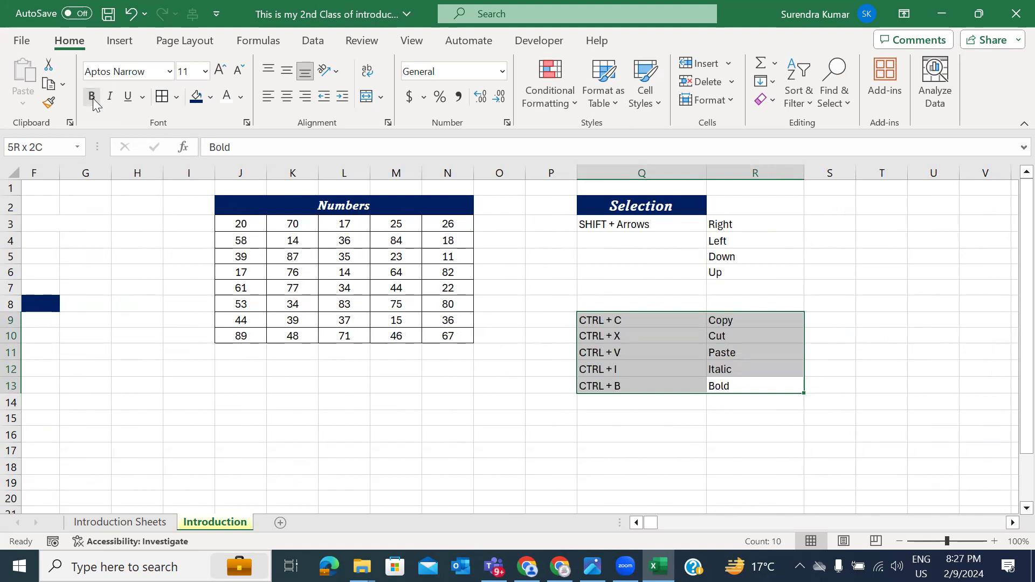
pyautogui.click(90, 100)
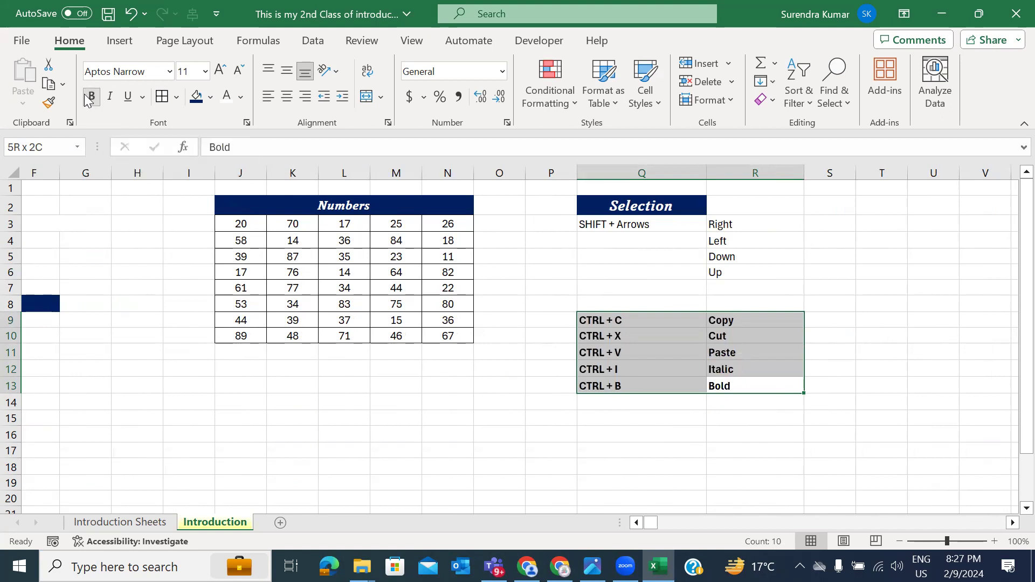
pyautogui.hotkey('ctrl', 'b')
pyautogui.click(607, 402)
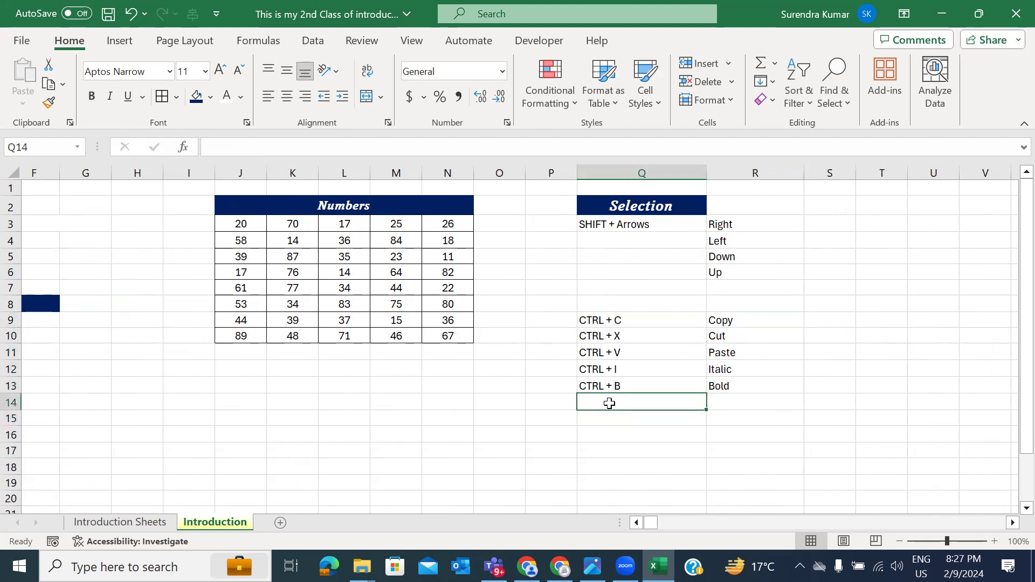
# Step: Add the CTRL + A – Select All row in Q14:R14
pyautogui.write('CTRL + A')
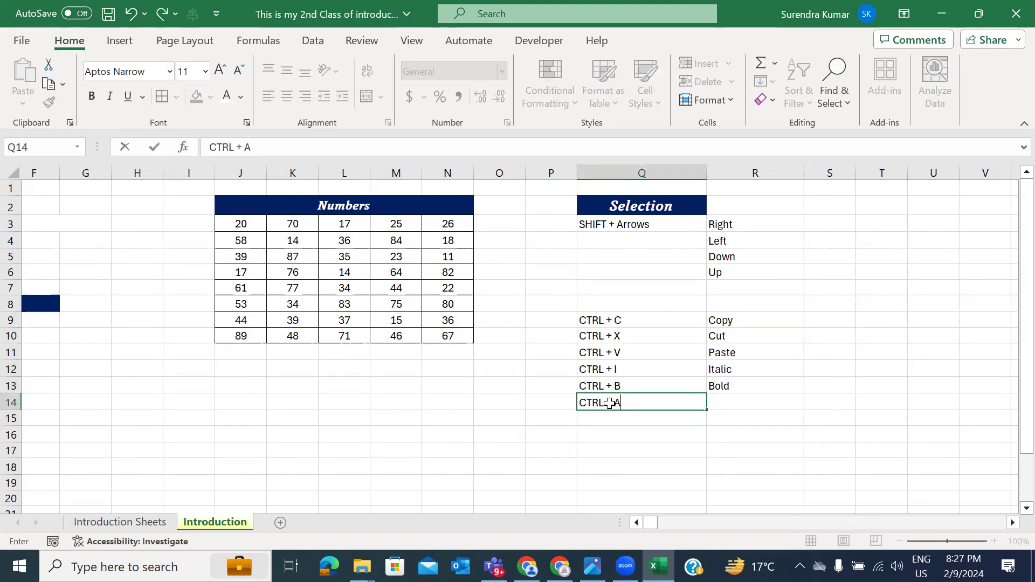
pyautogui.press('Tab')
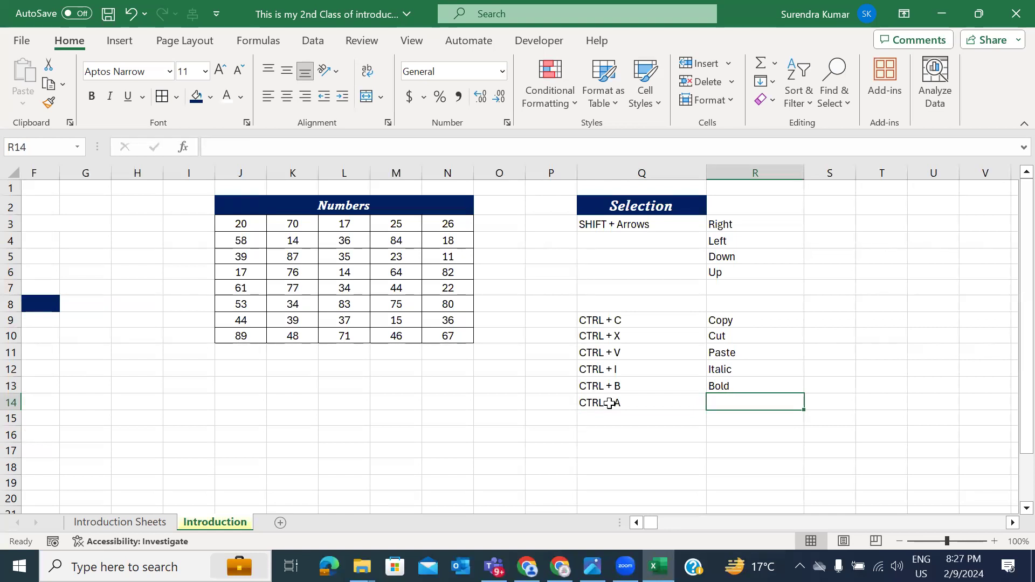
pyautogui.write('Select All')
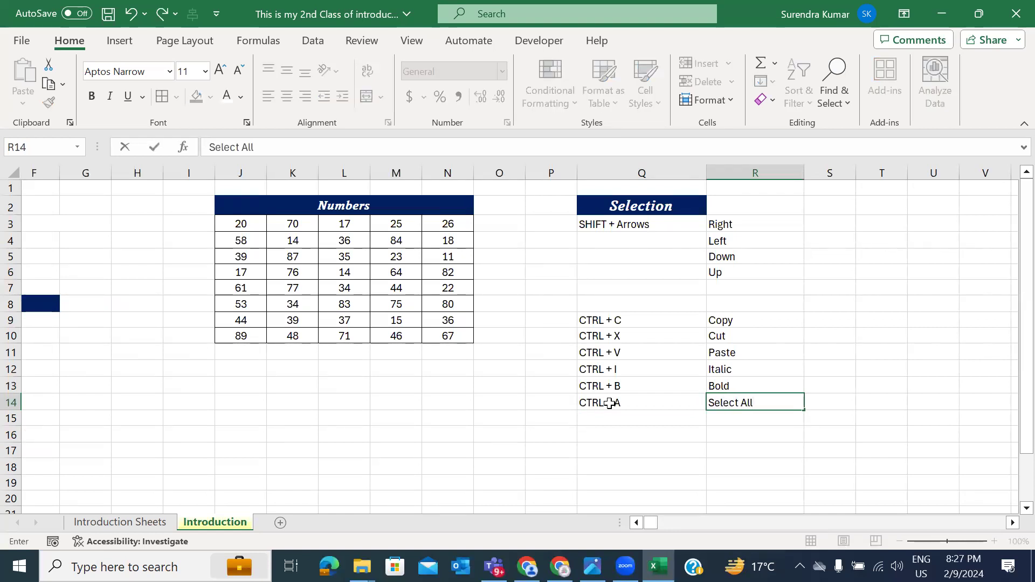
pyautogui.press('Return')
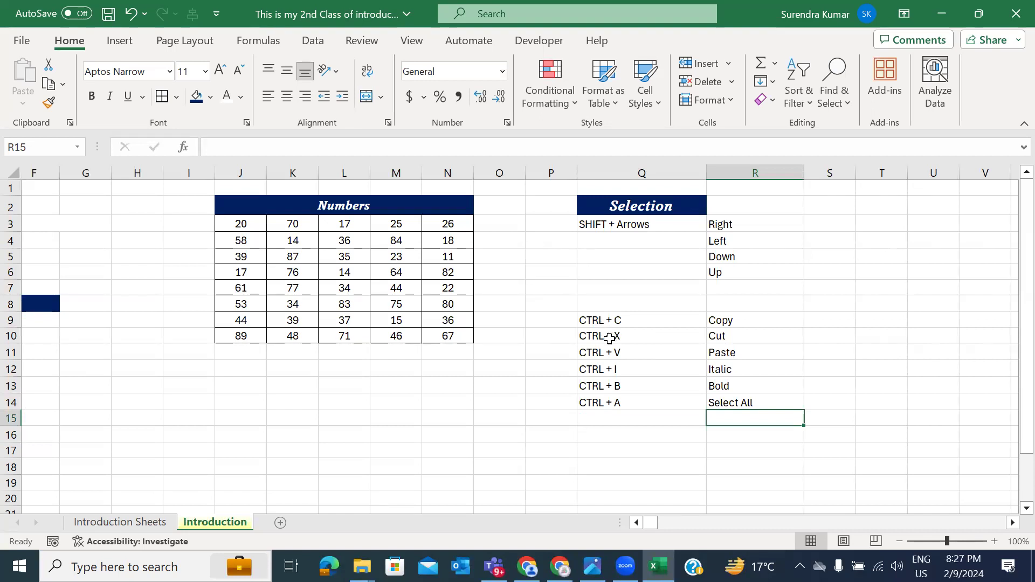
# Step: Demonstrate Ctrl+A by selecting the whole shortcut block from Q10, then deselect
pyautogui.click(606, 337)
pyautogui.hotkey('ctrl', 'a')
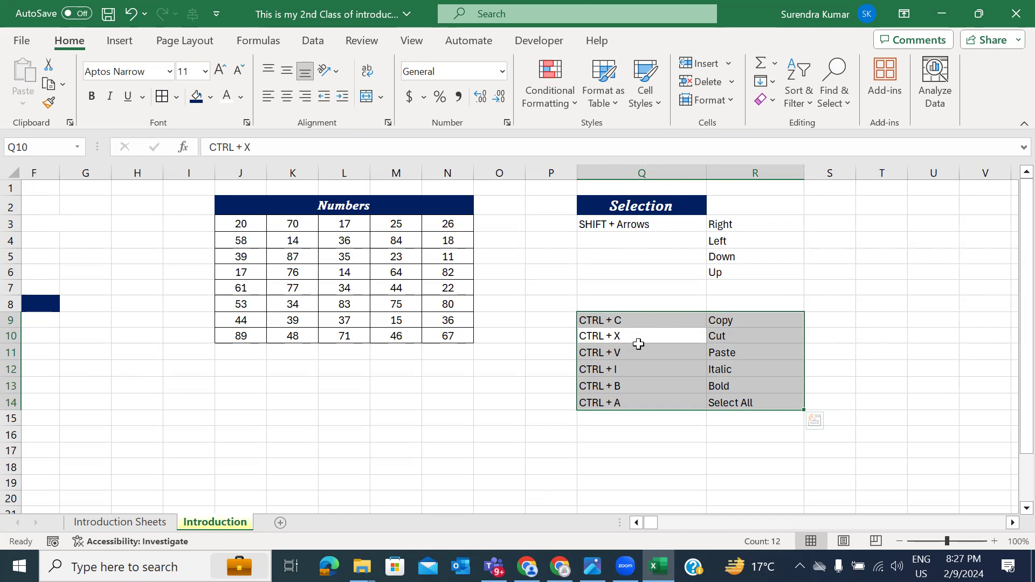
pyautogui.hscroll(3, 941, 326)
pyautogui.click(812, 285)
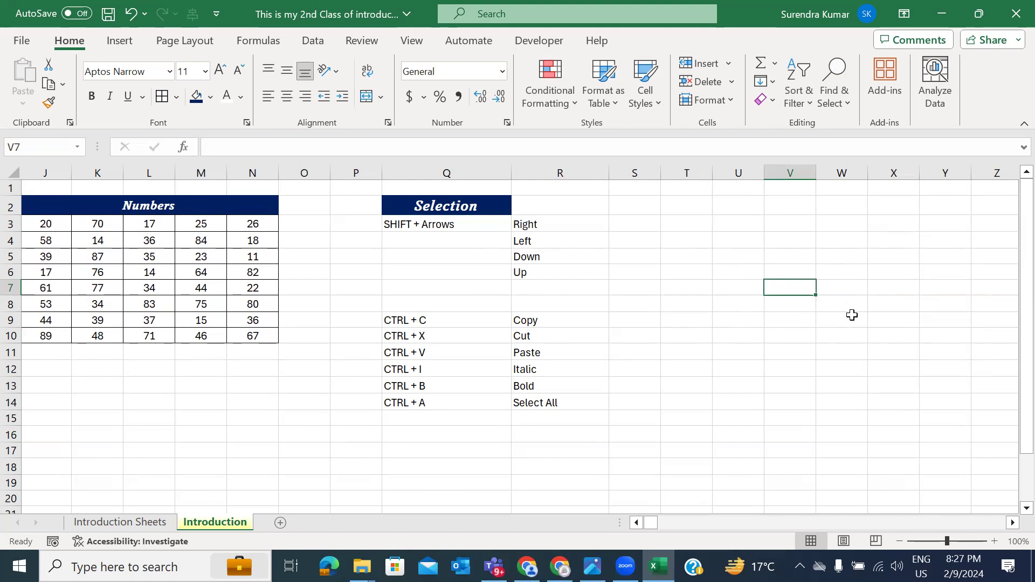
pyautogui.click(852, 318)
pyautogui.hotkey('ctrl', 'Right')
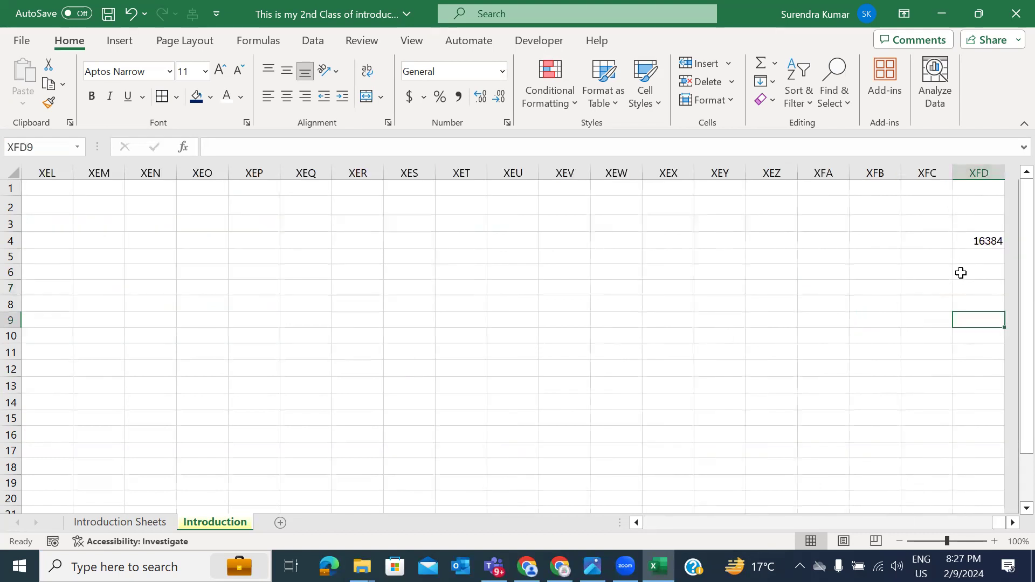
pyautogui.hotkey('ctrl', 'Left')
pyautogui.hotkey('ctrl', 'Left')
pyautogui.hotkey('ctrl', 'Left')
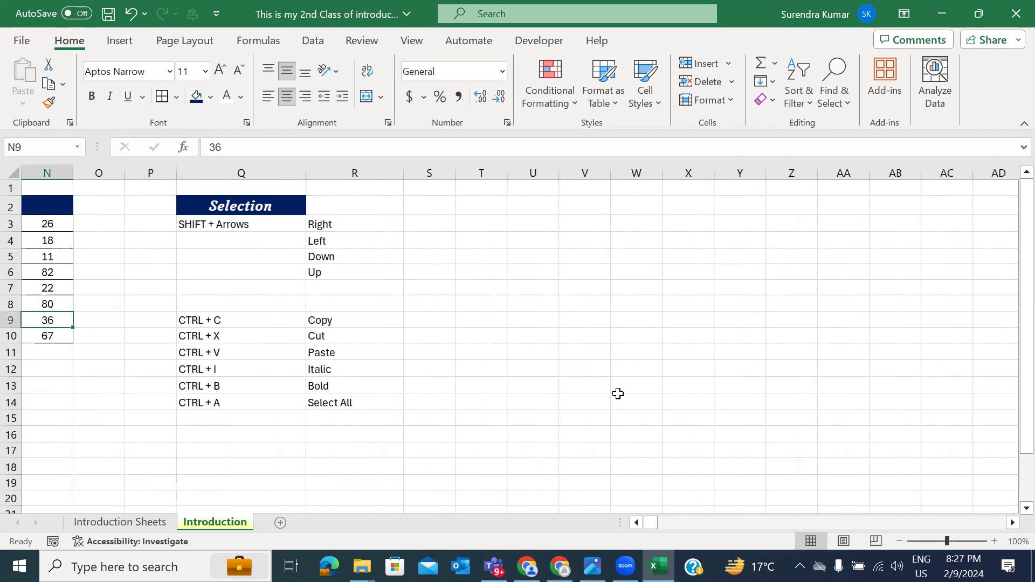
pyautogui.click(590, 315)
pyautogui.hotkey('ctrl', 'a')
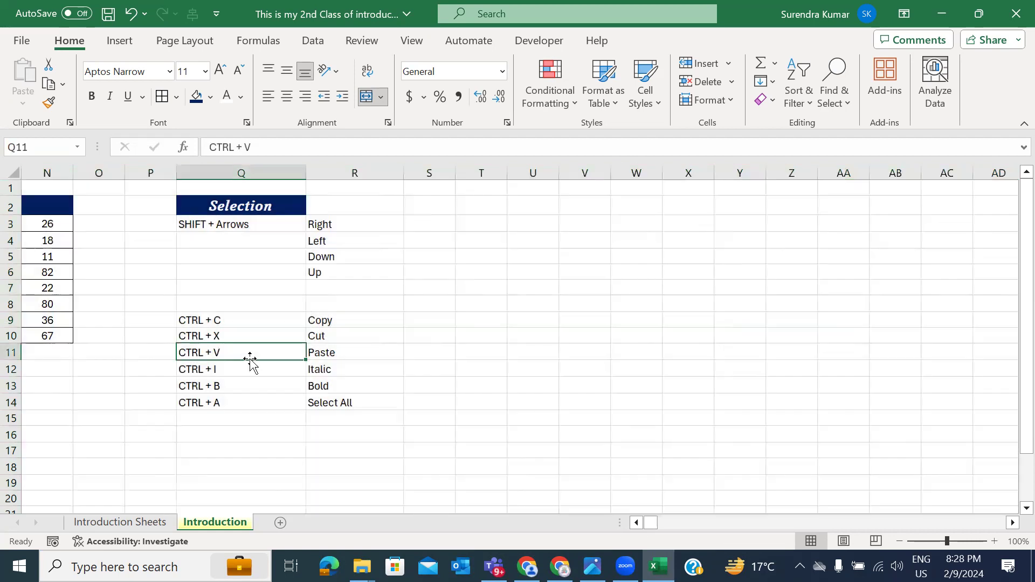
pyautogui.click(250, 359)
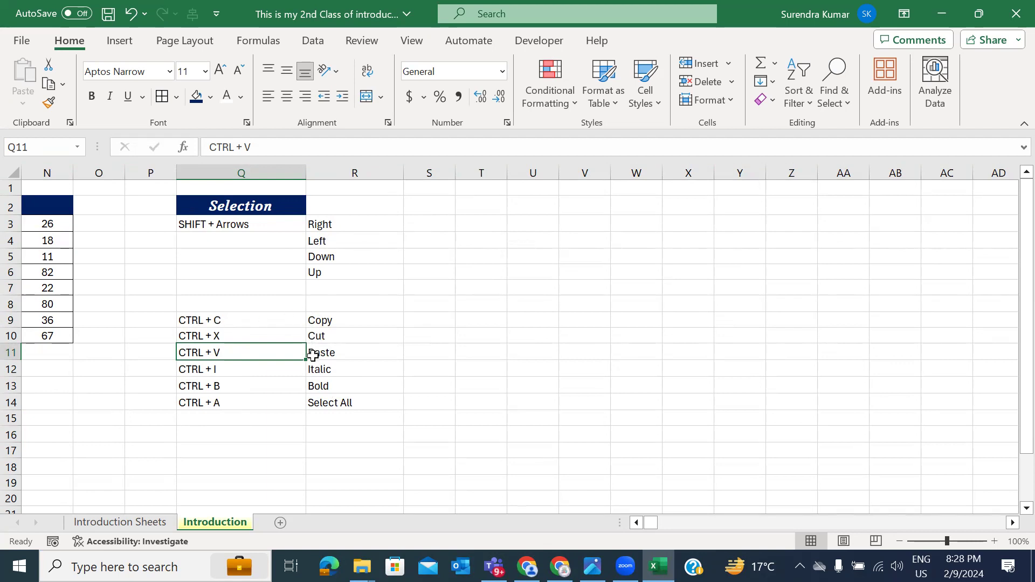
# Step: Demonstrate Ctrl+A on the shortcut notes and on the Numbers table, clearing each selection
pyautogui.hotkey('ctrl', 'a')
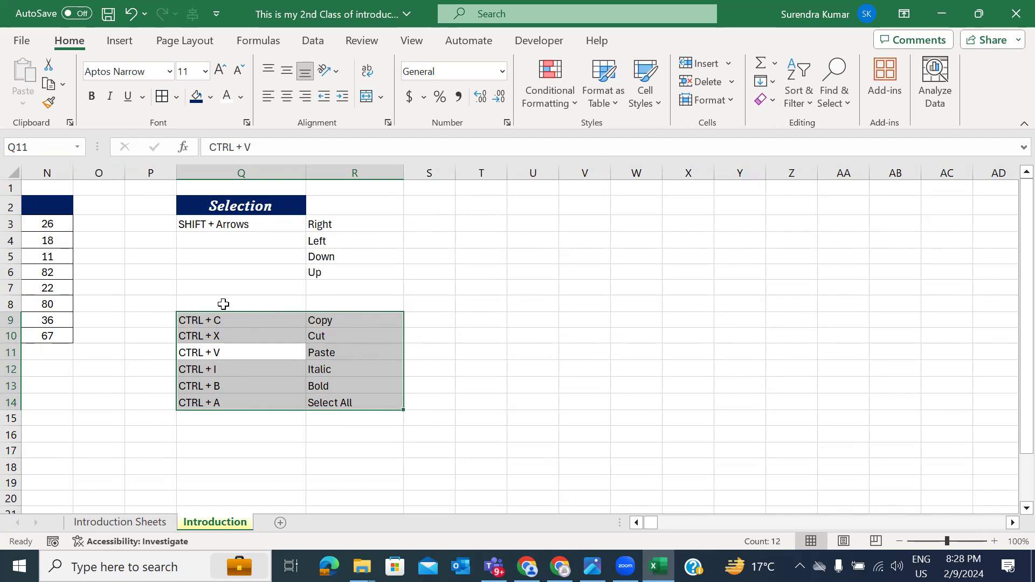
pyautogui.click(503, 327)
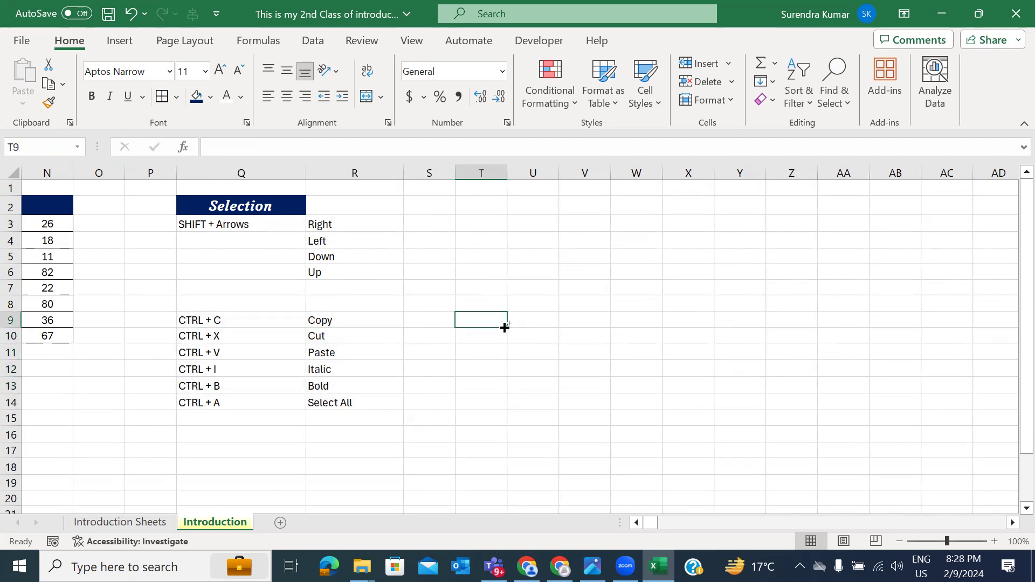
pyautogui.hotkey('ctrl', 'a')
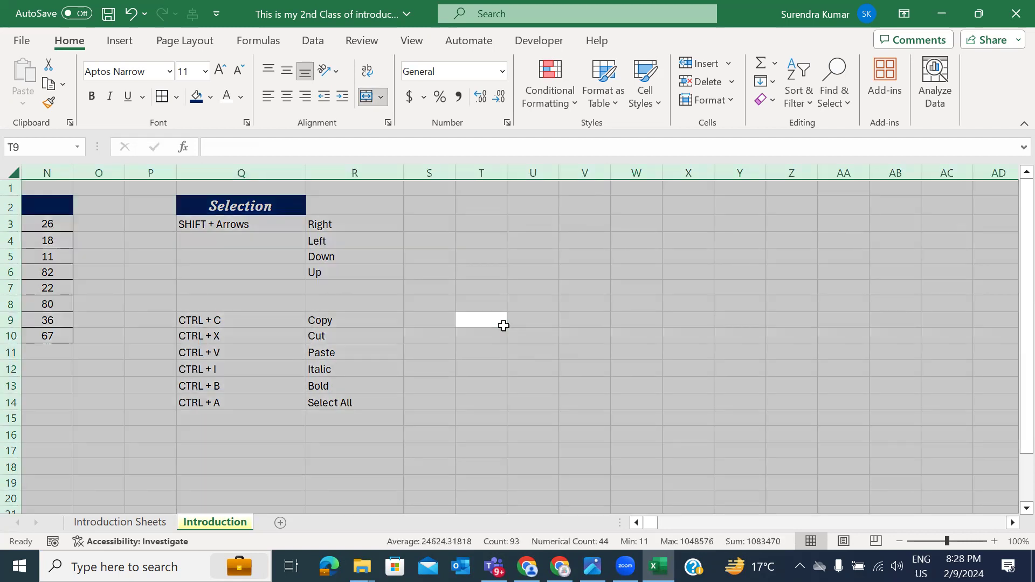
pyautogui.hscroll(-5, 252, 394)
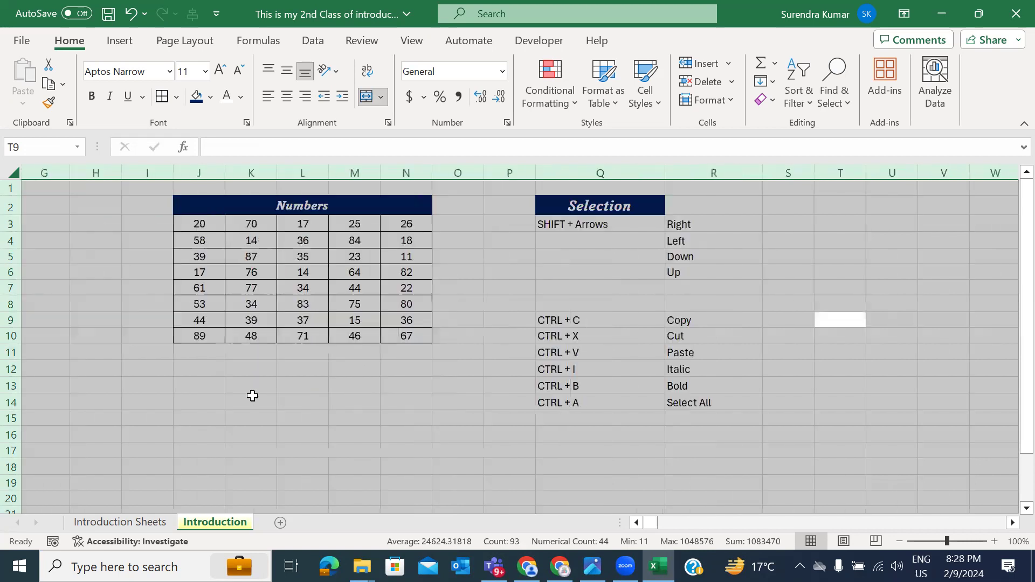
pyautogui.click(394, 267)
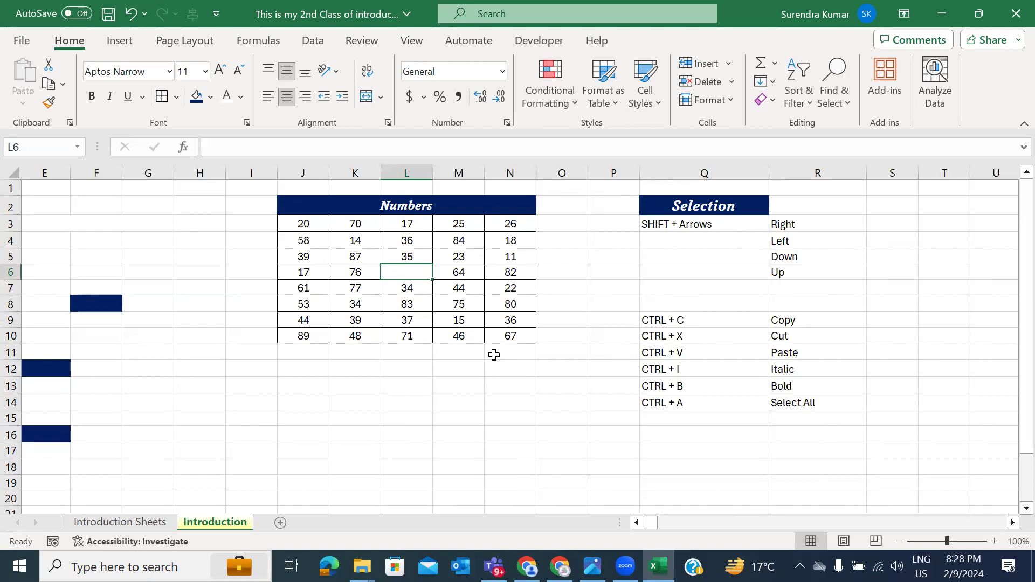
pyautogui.click(445, 305)
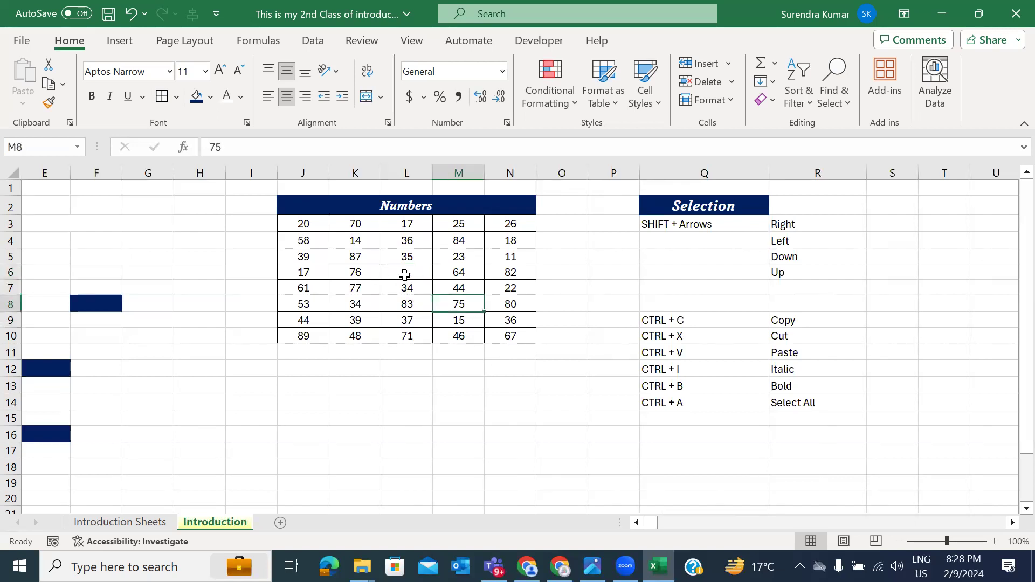
pyautogui.click(405, 274)
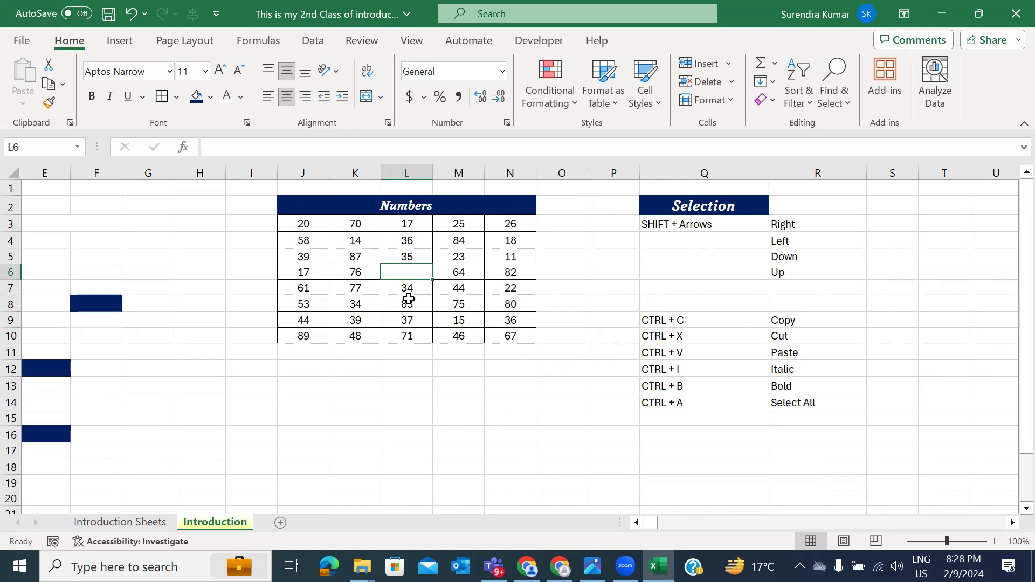
pyautogui.hotkey('ctrl', 'a')
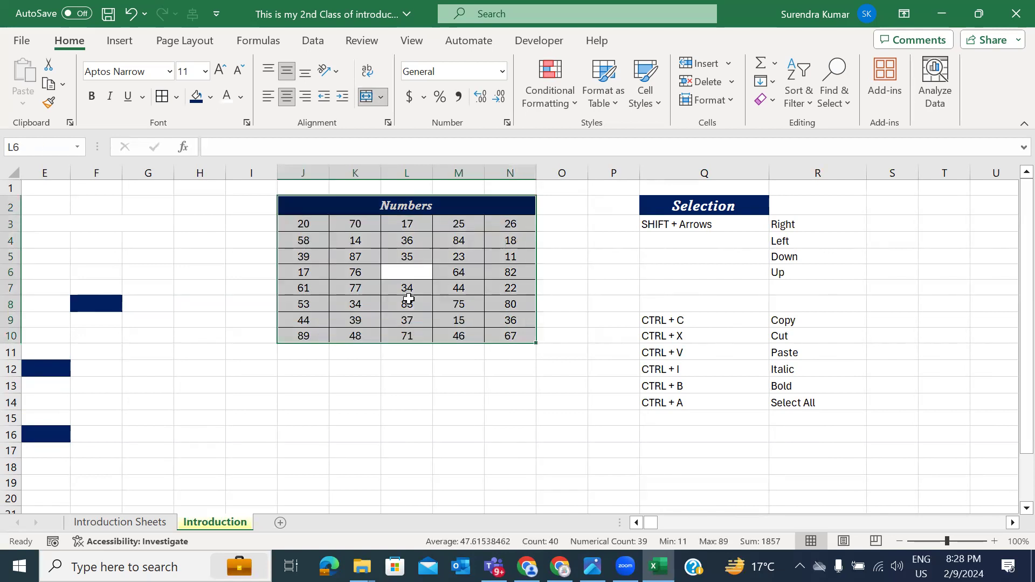
pyautogui.hscroll(2, 599, 345)
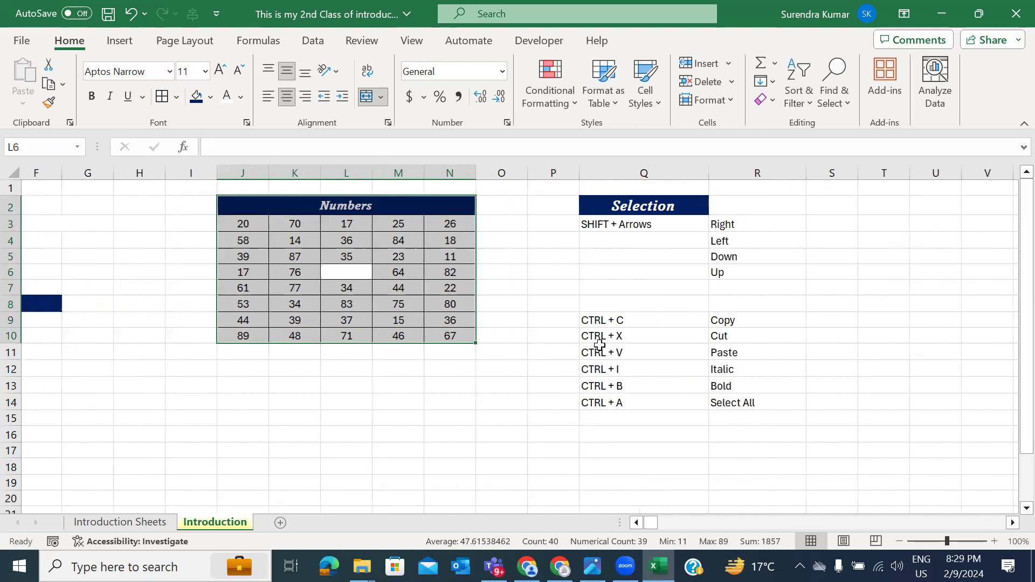
pyautogui.hscroll(1, 599, 345)
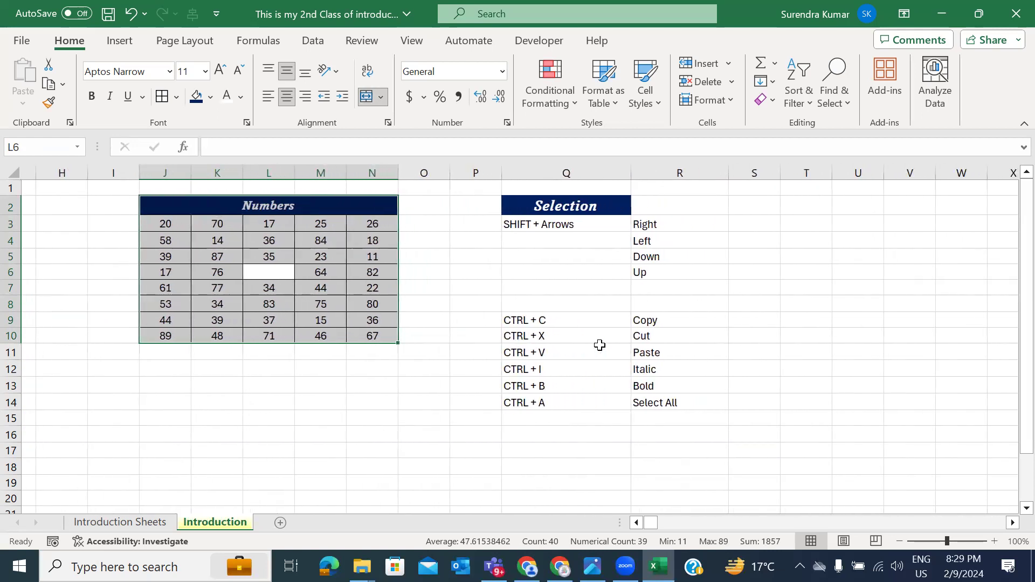
# Step: Merge and center Q8:R8 and enter the heading 'Shortcut Keys'
pyautogui.moveTo(589, 323); pyautogui.dragTo(589, 294)
pyautogui.click(589, 295)
pyautogui.click(589, 298)
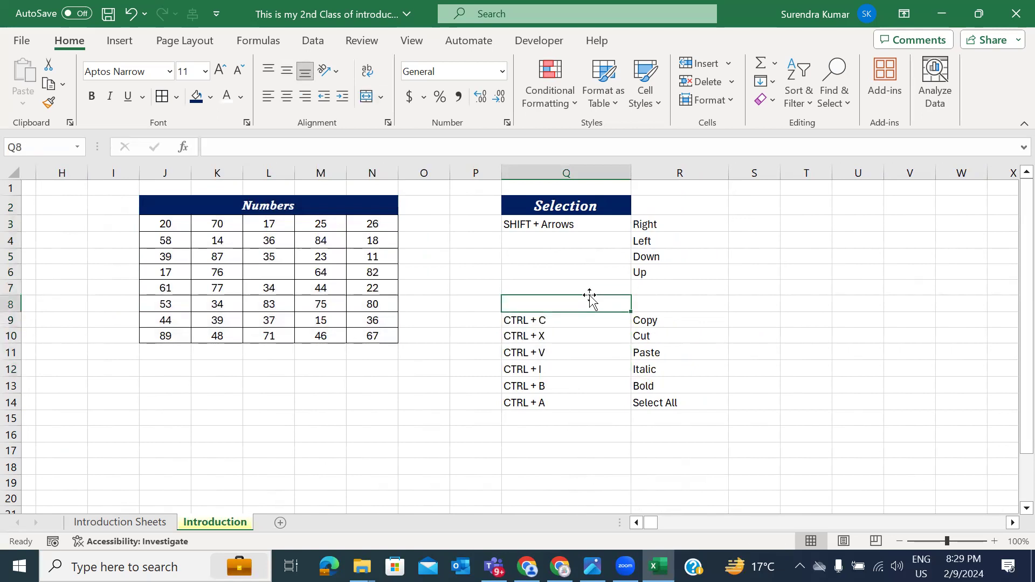
pyautogui.hotkey('shift', 'Right')
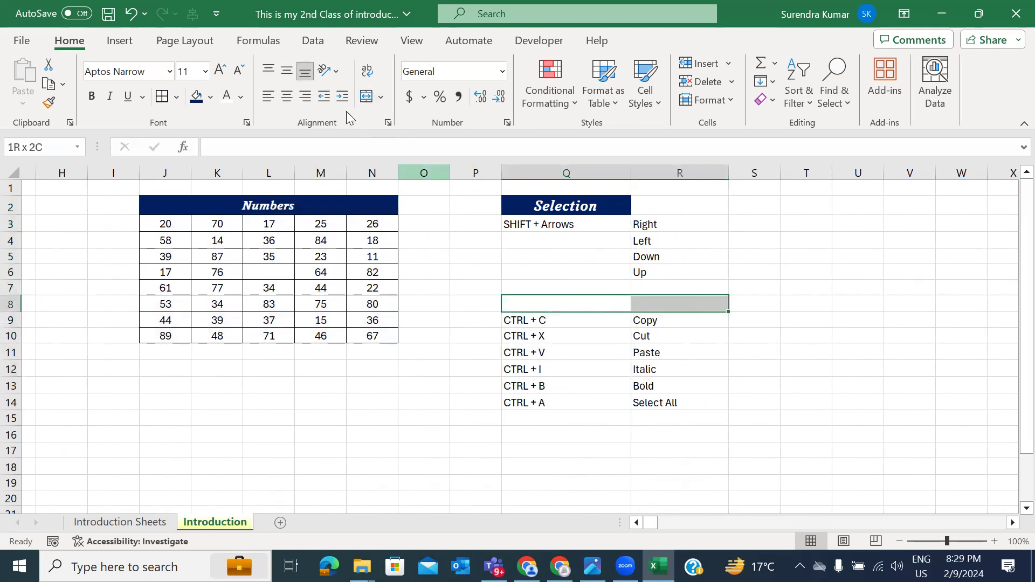
pyautogui.click(367, 98)
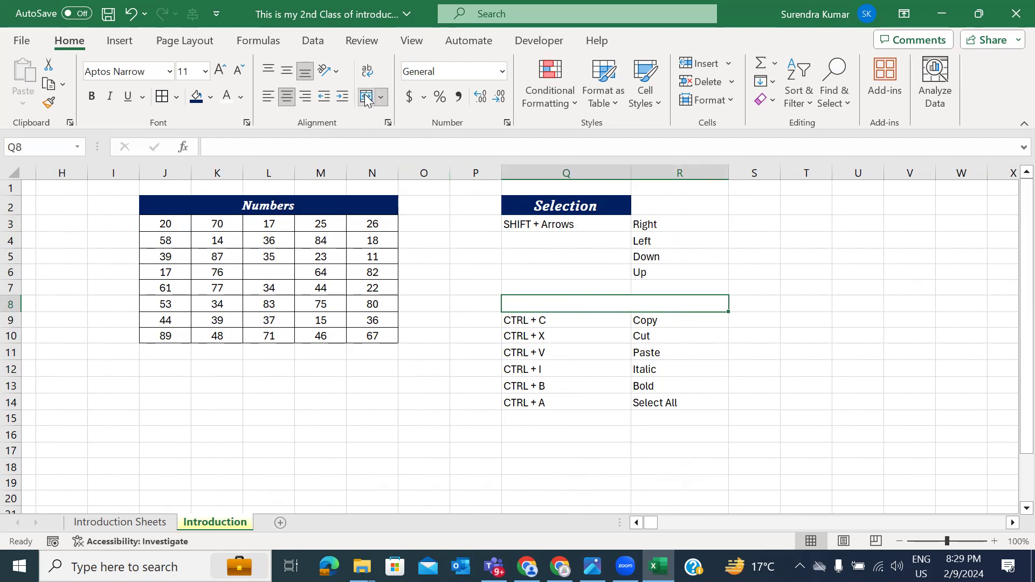
pyautogui.write('Shortcut Keys')
pyautogui.hotkey('ctrl', 'Return')
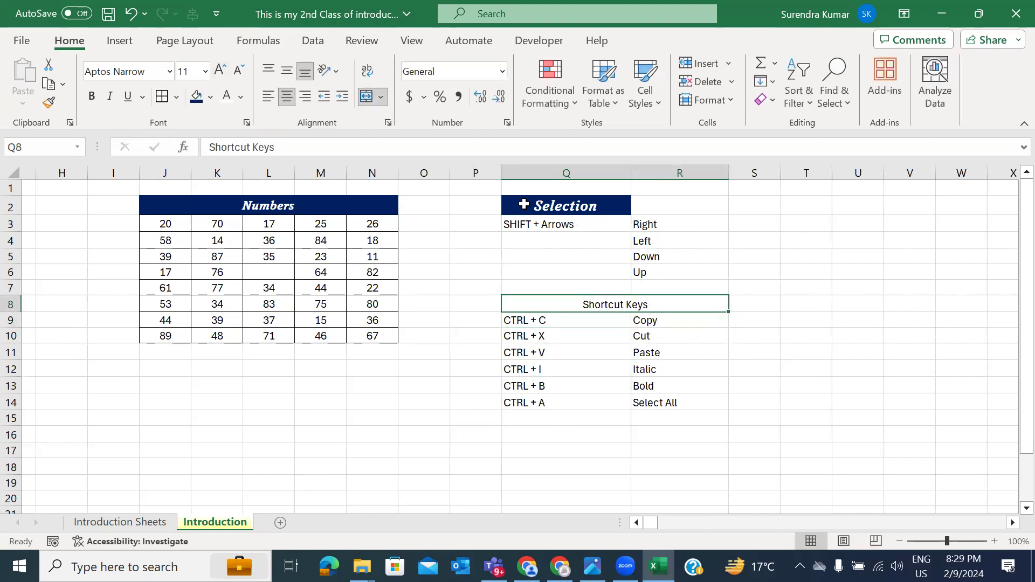
# Step: Match the Selection header style: dark-blue fill with white, bold, italic heading text
pyautogui.click(522, 205)
pyautogui.click(333, 204)
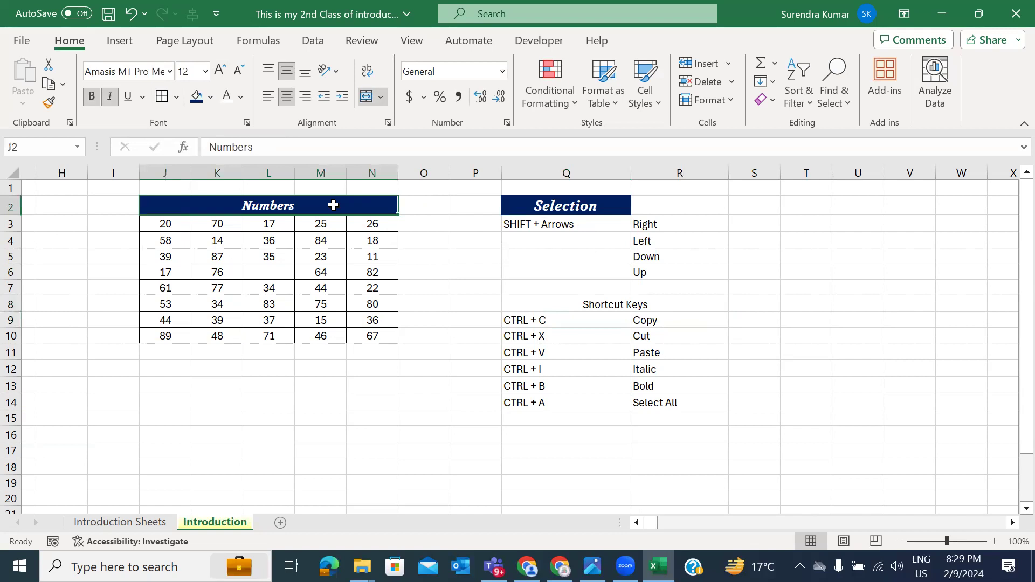
pyautogui.click(565, 207)
pyautogui.click(560, 303)
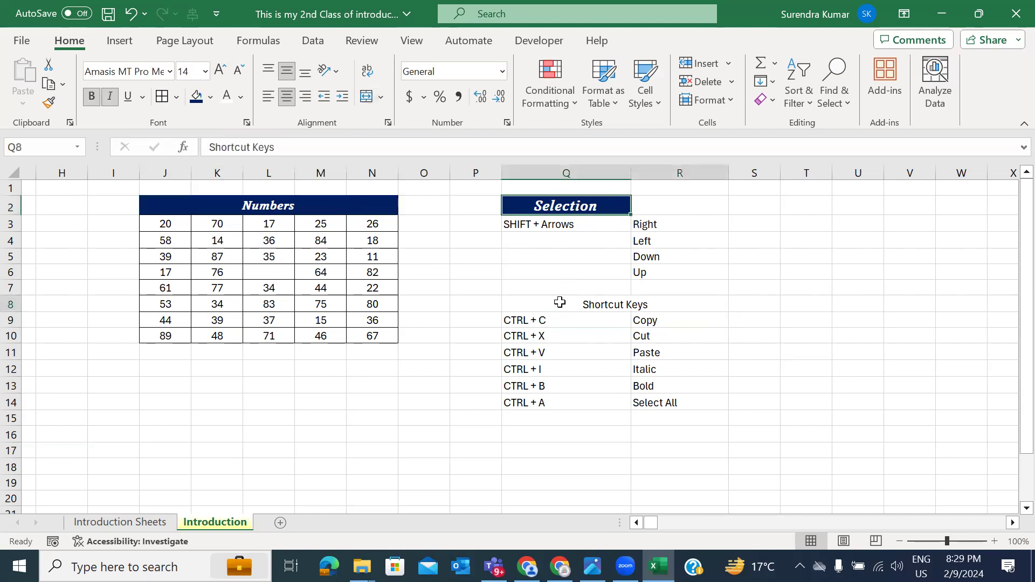
pyautogui.click(196, 97)
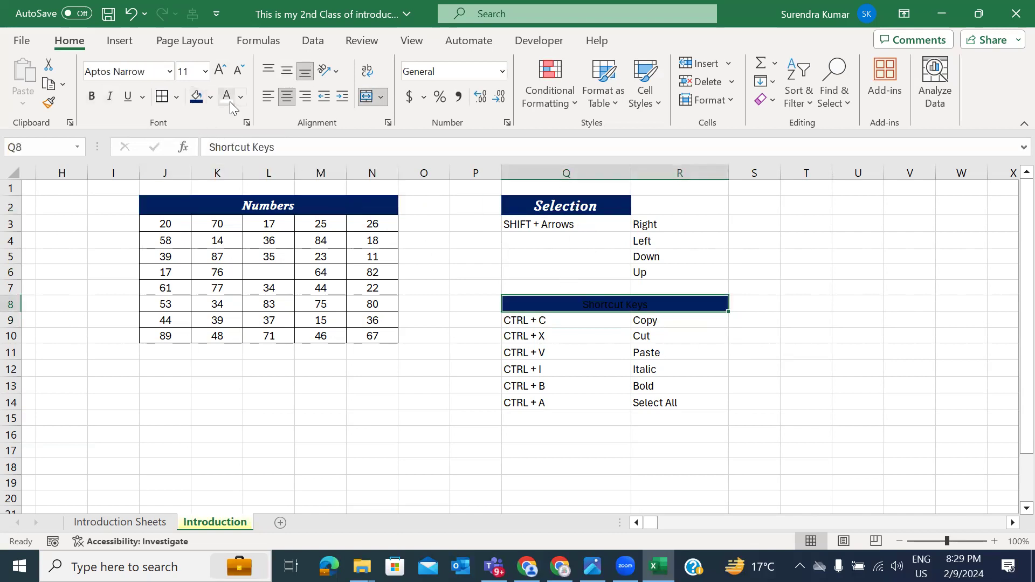
pyautogui.click(227, 100)
pyautogui.click(91, 96)
pyautogui.click(110, 97)
# Step: Set the Shortcut Keys heading font to Amasis MT Pro Medium, size 14
pyautogui.click(205, 72)
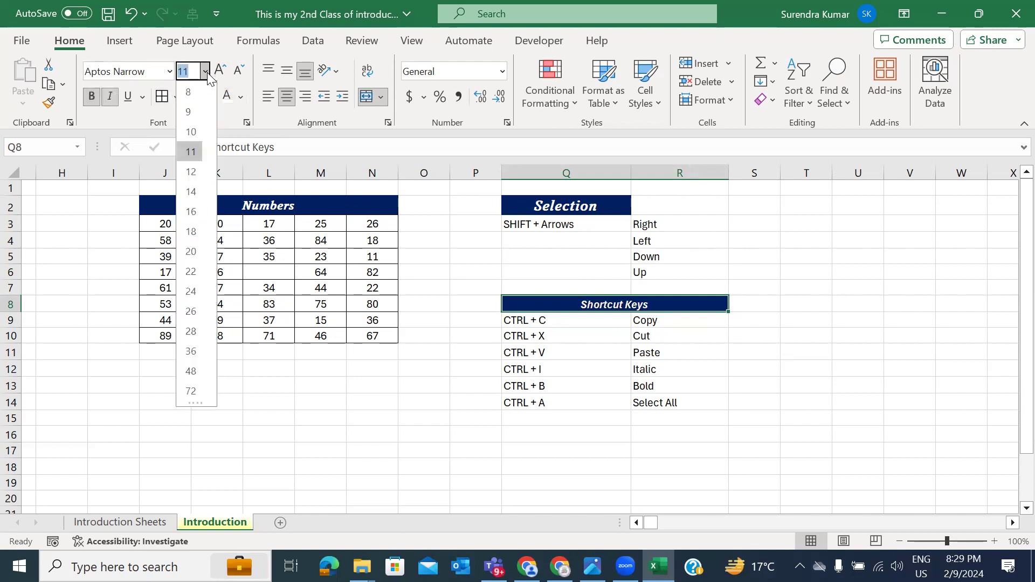
pyautogui.click(191, 171)
pyautogui.click(169, 71)
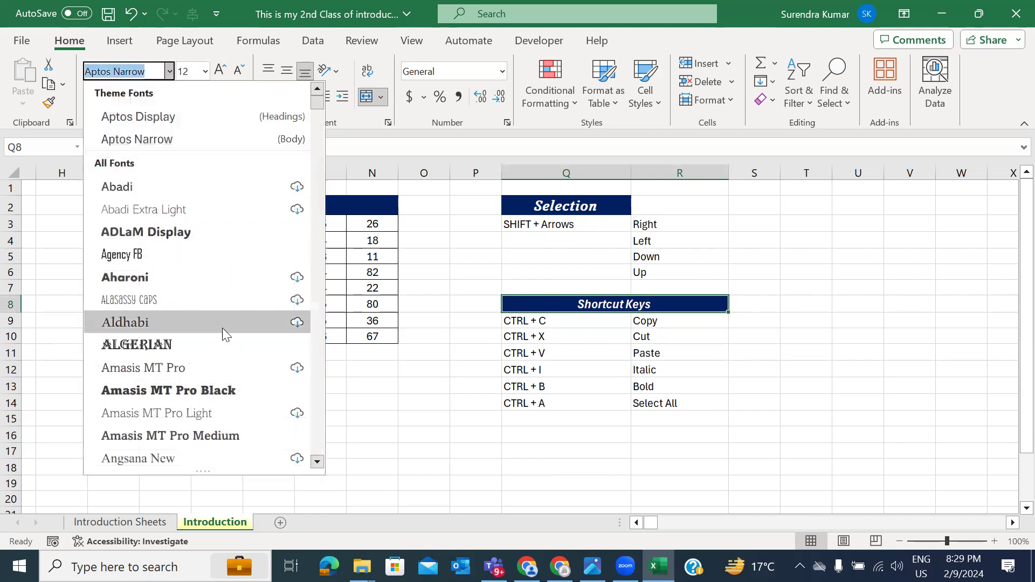
pyautogui.click(196, 436)
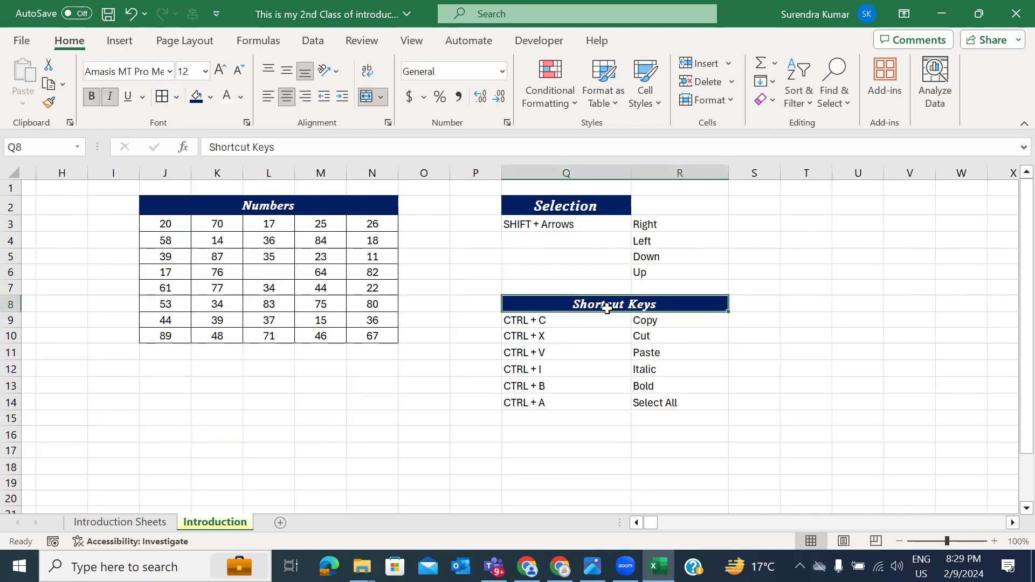
pyautogui.click(220, 70)
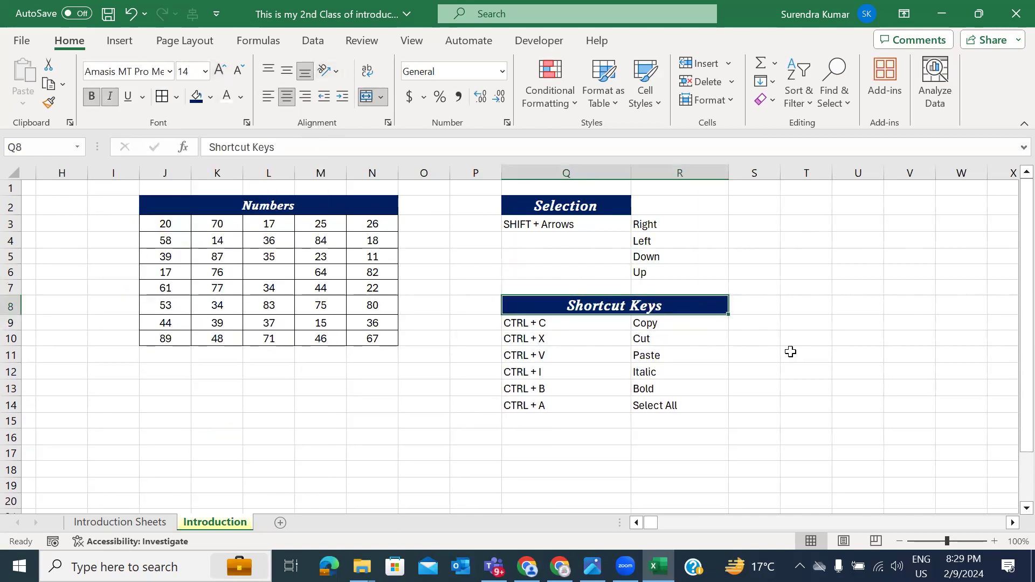
pyautogui.click(682, 359)
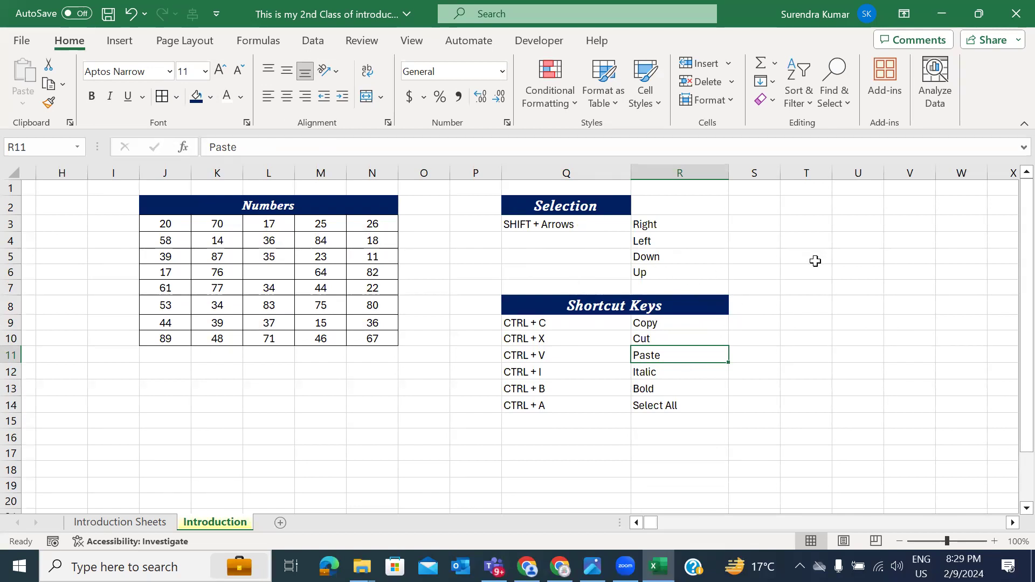
pyautogui.click(774, 268)
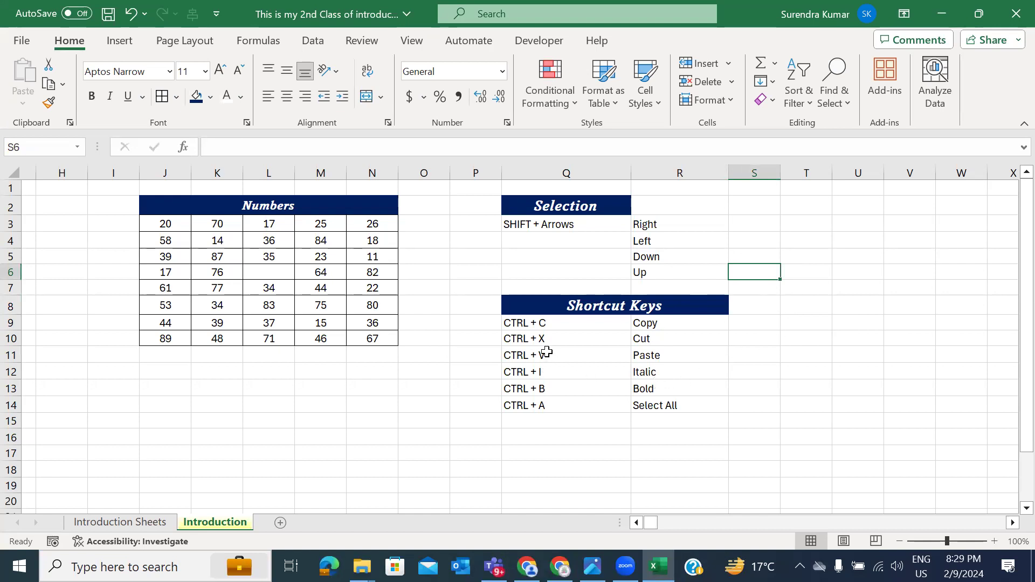
pyautogui.click(321, 172)
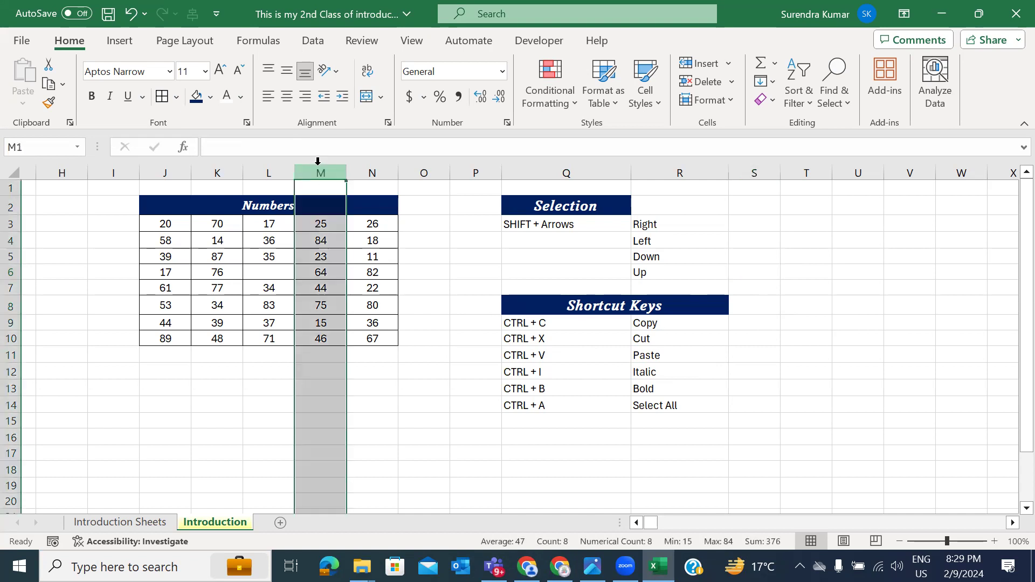
pyautogui.click(10, 224)
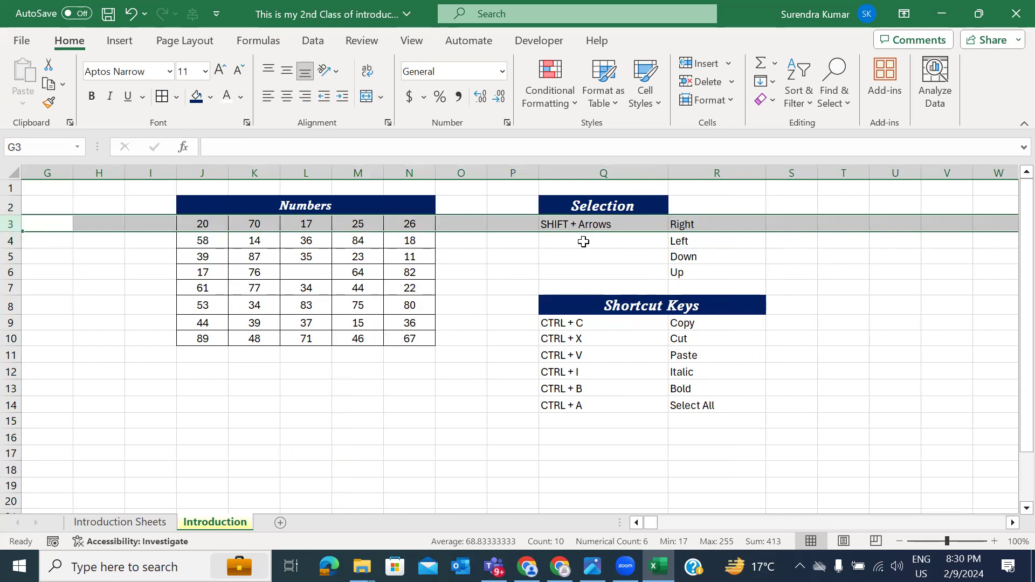
pyautogui.scroll(-1, 590, 368)
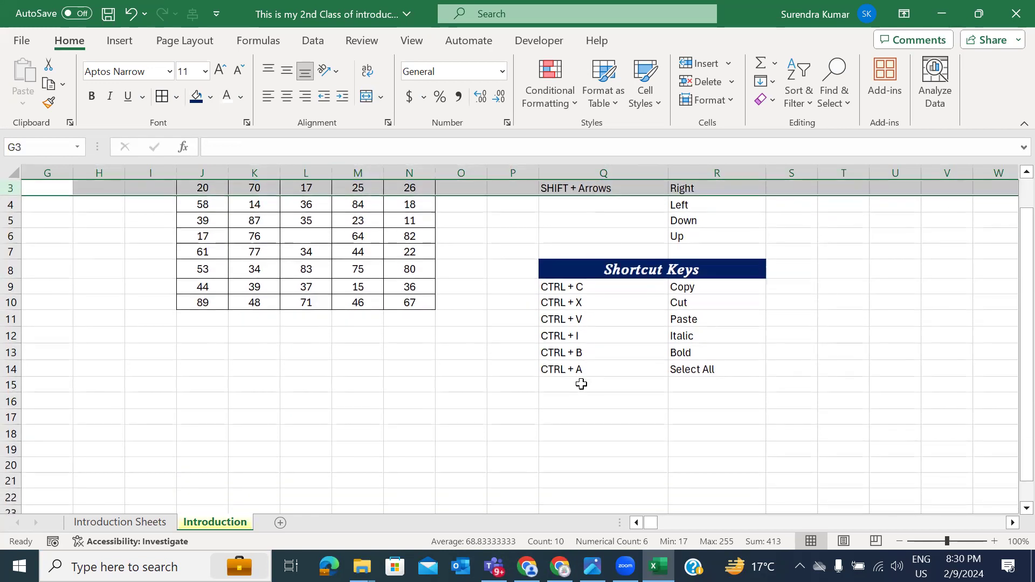
pyautogui.click(581, 384)
pyautogui.press('Right')
pyautogui.press('Left')
pyautogui.press('Down')
pyautogui.press('Down')
pyautogui.press('Down')
pyautogui.press('Down')
pyautogui.press('Down')
pyautogui.press('Down')
pyautogui.press('Down')
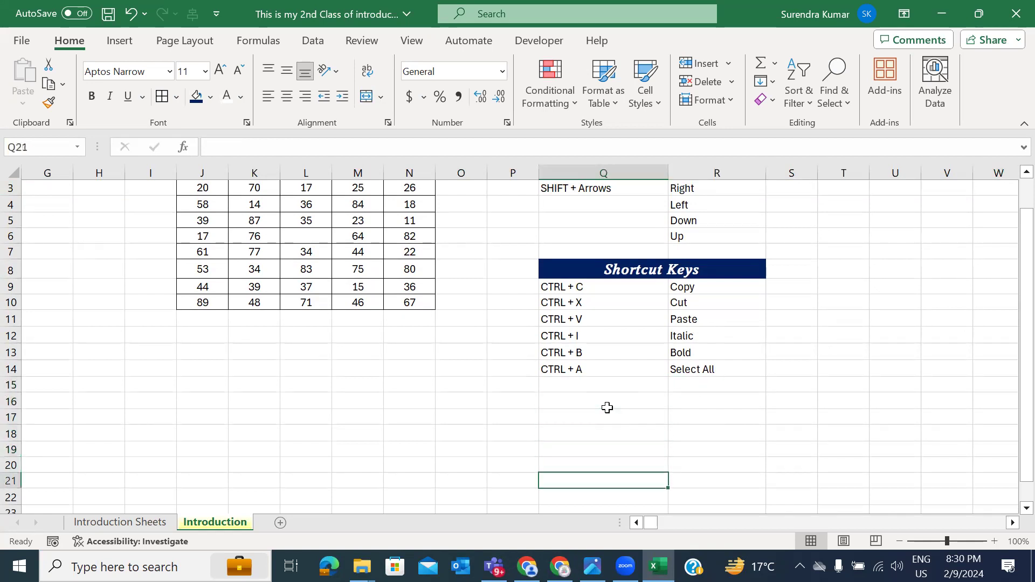
pyautogui.press('Up')
pyautogui.press('Up')
pyautogui.press('Up')
pyautogui.press('Up')
pyautogui.press('Up')
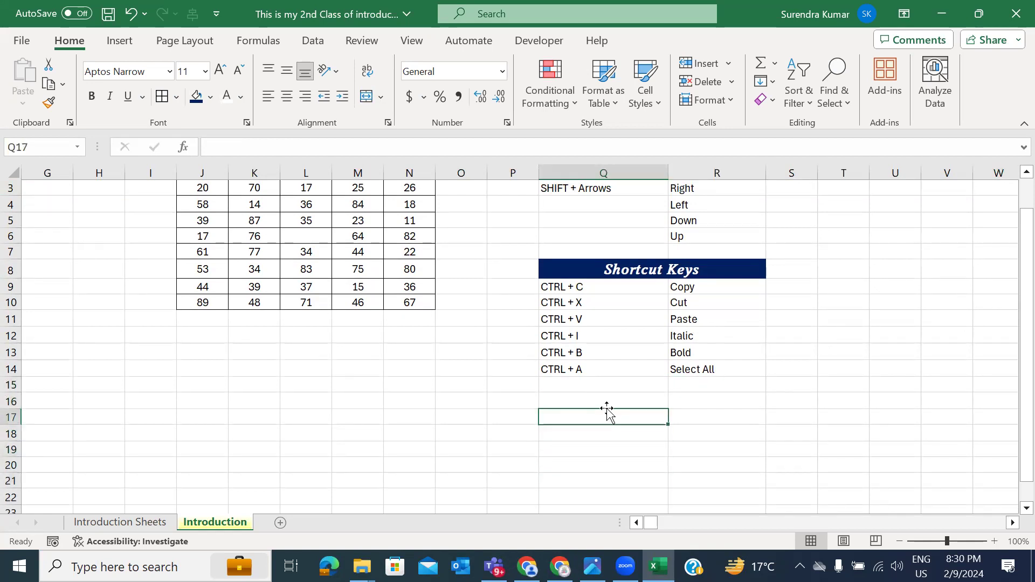
pyautogui.scroll(-1, 679, 313)
pyautogui.scroll(-1, 679, 312)
pyautogui.click(602, 334)
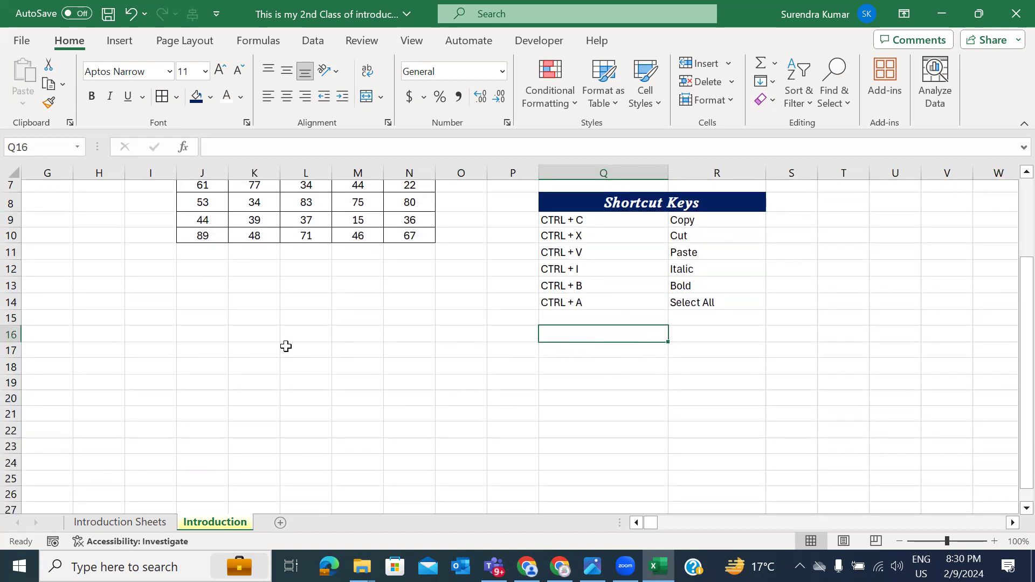
pyautogui.click(210, 350)
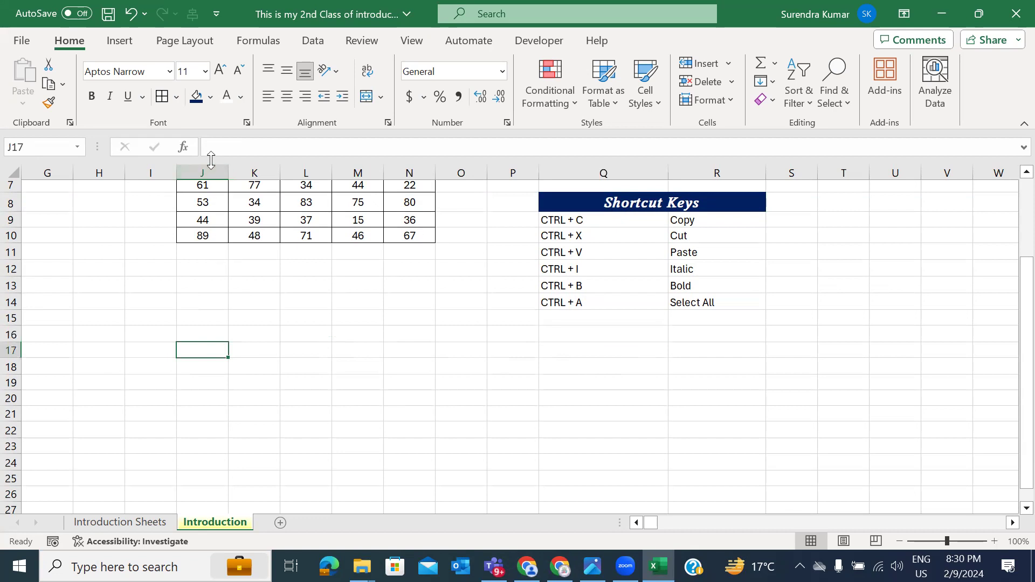
pyautogui.click(199, 323)
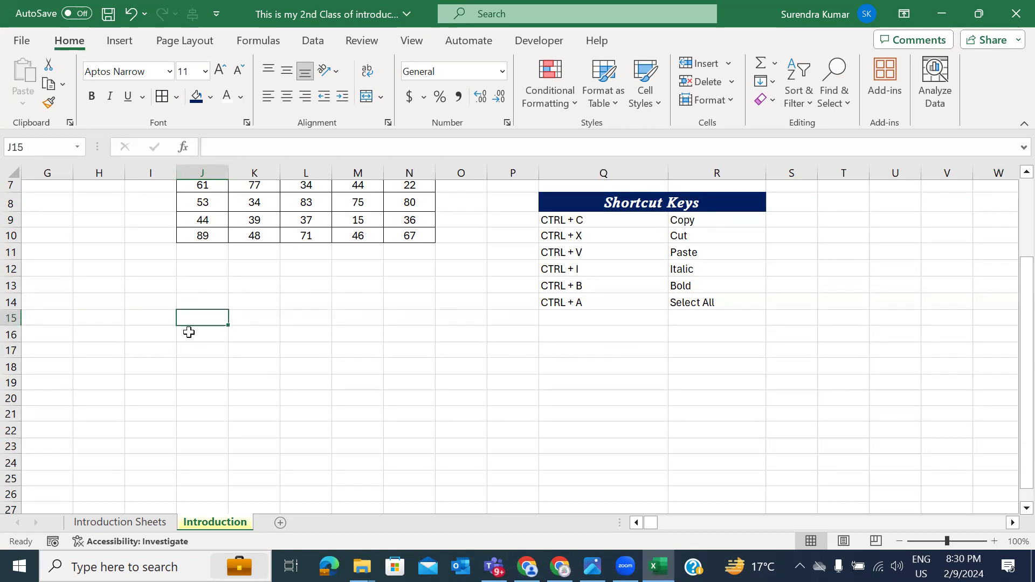
pyautogui.click(570, 346)
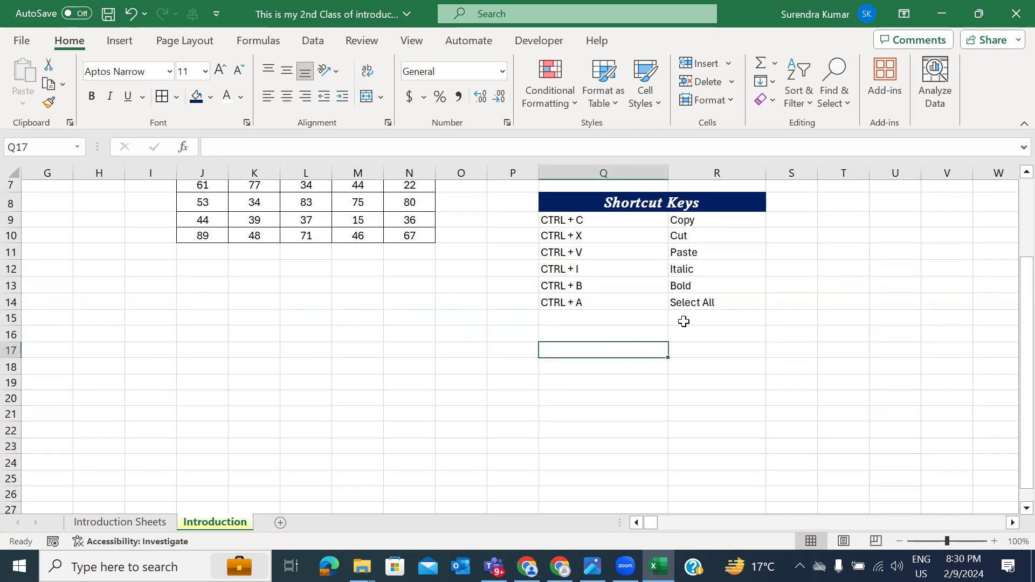
pyautogui.click(629, 337)
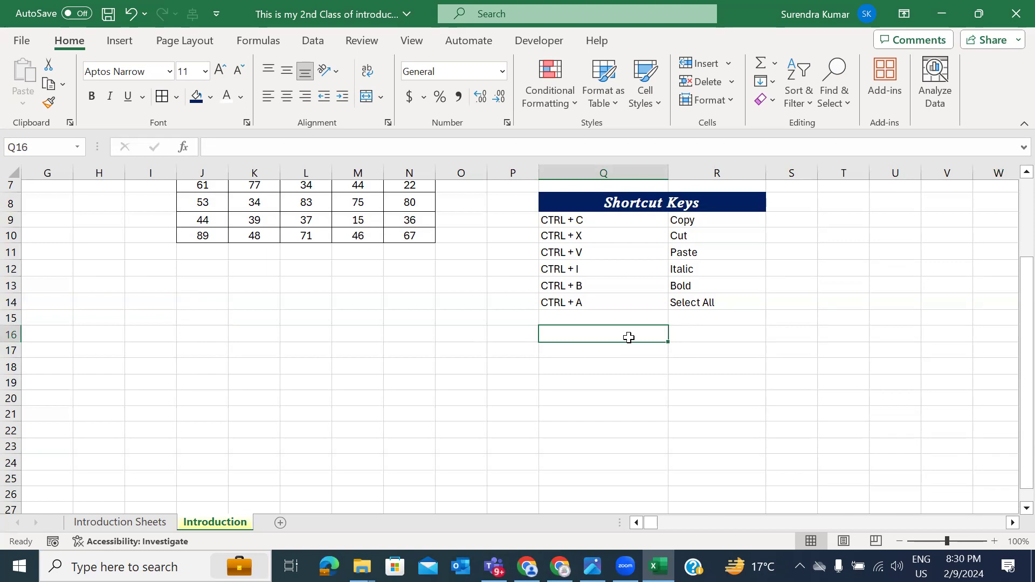
pyautogui.write('Acti')
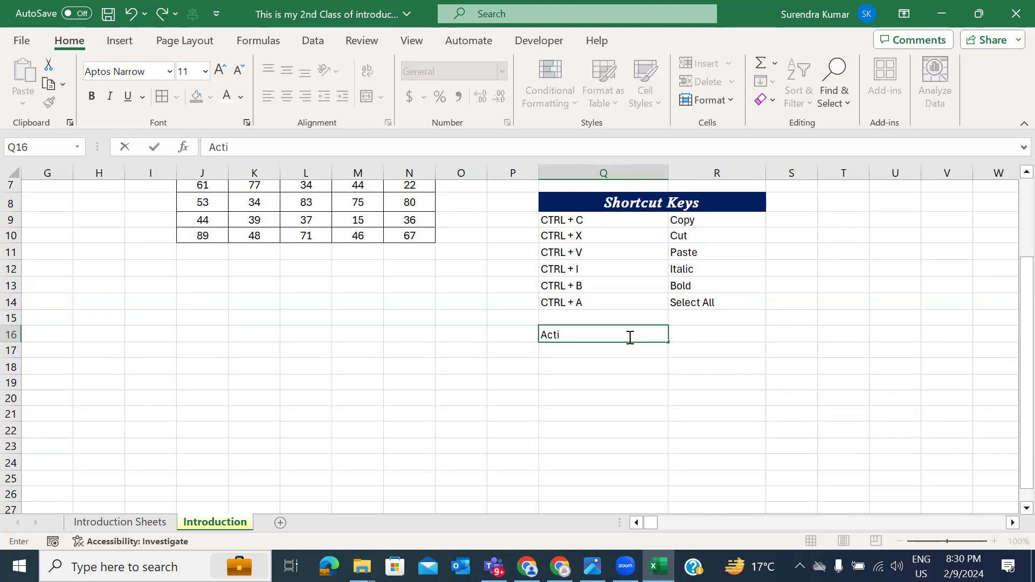
pyautogui.write('ve Column')
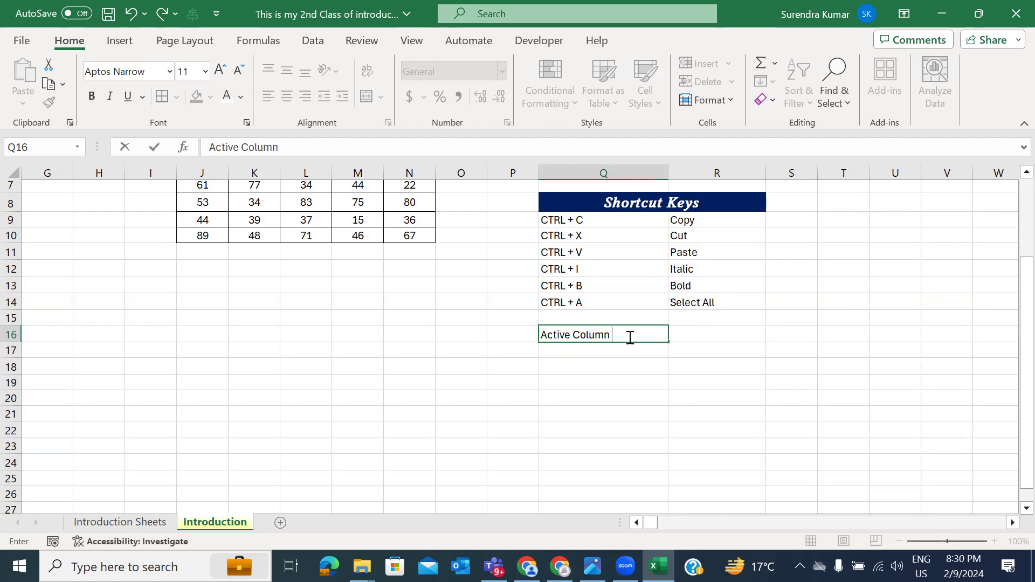
pyautogui.press('Escape')
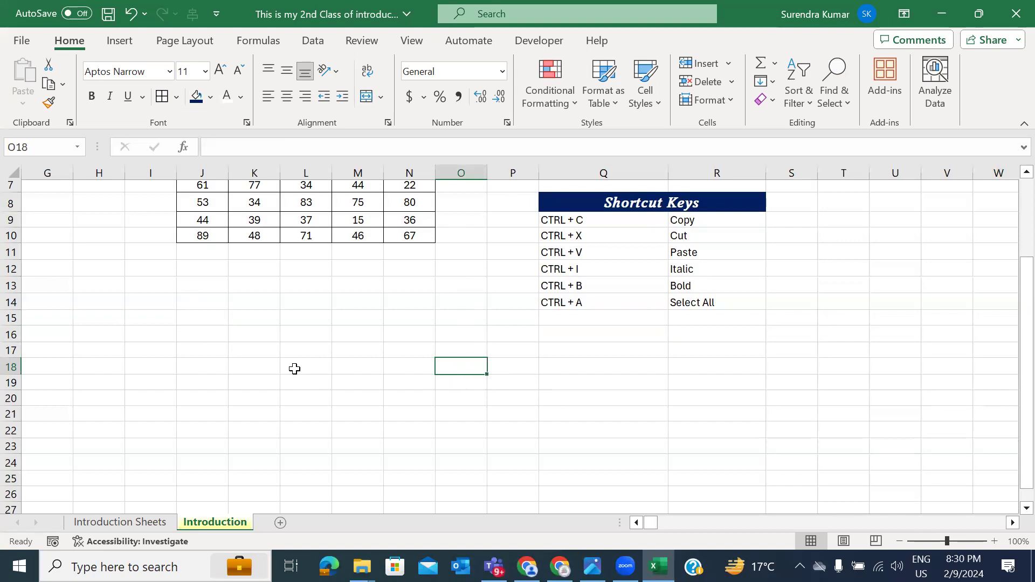
pyautogui.click(295, 369)
pyautogui.click(589, 270)
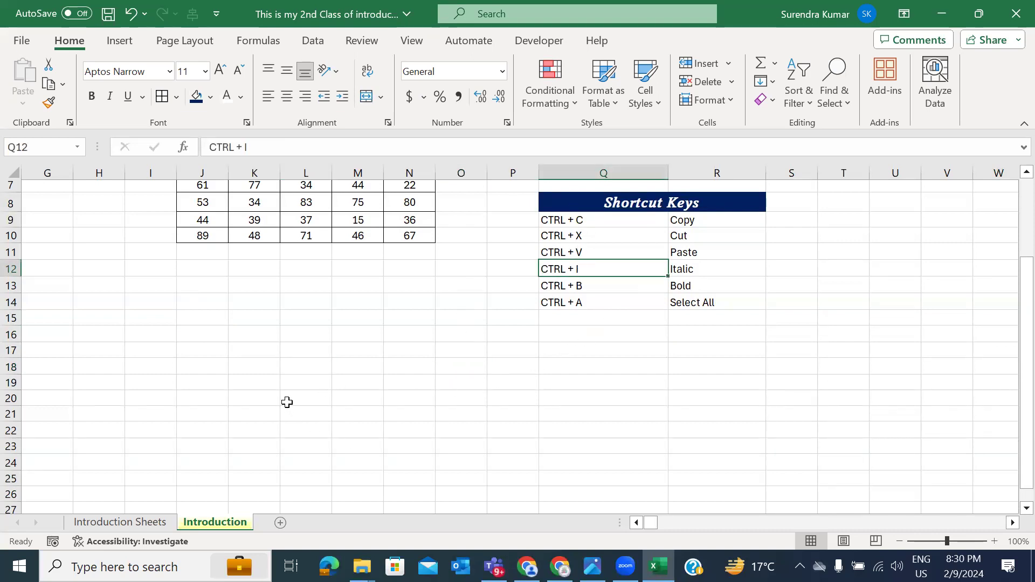
pyautogui.click(286, 402)
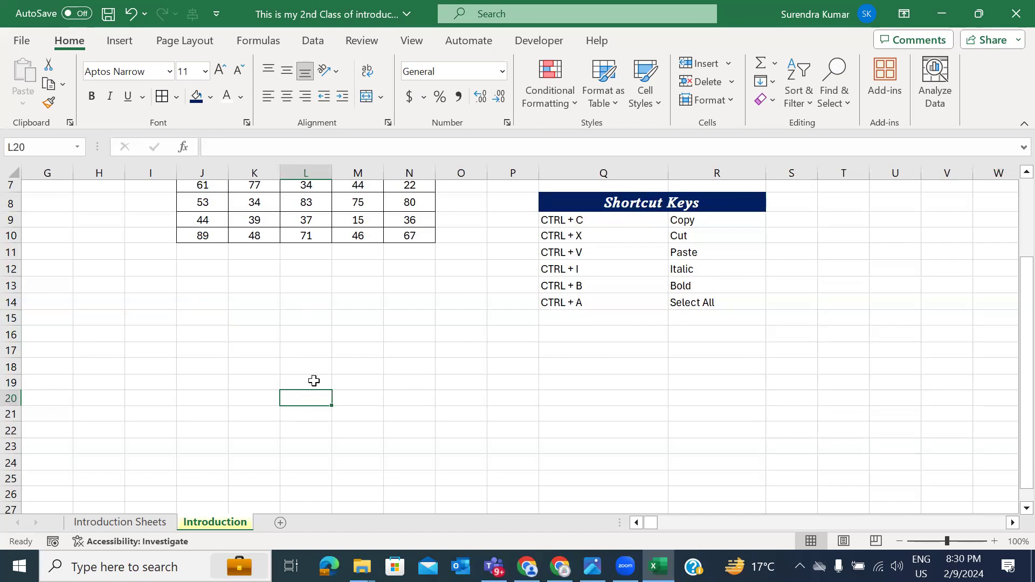
pyautogui.hotkey('ctrl', 'space')
pyautogui.click(315, 340)
pyautogui.click(510, 384)
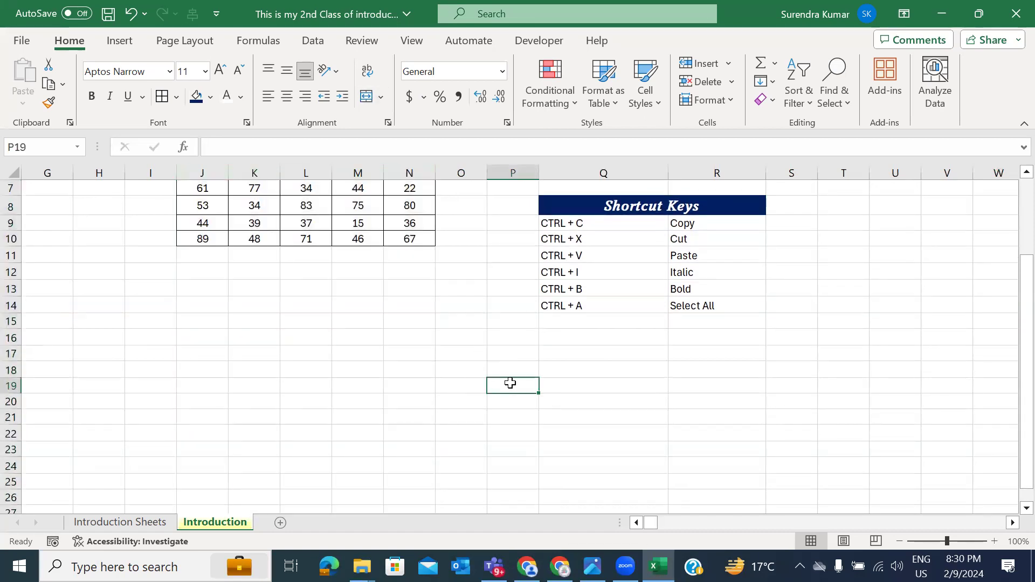
pyautogui.hotkey('ctrl', 'space')
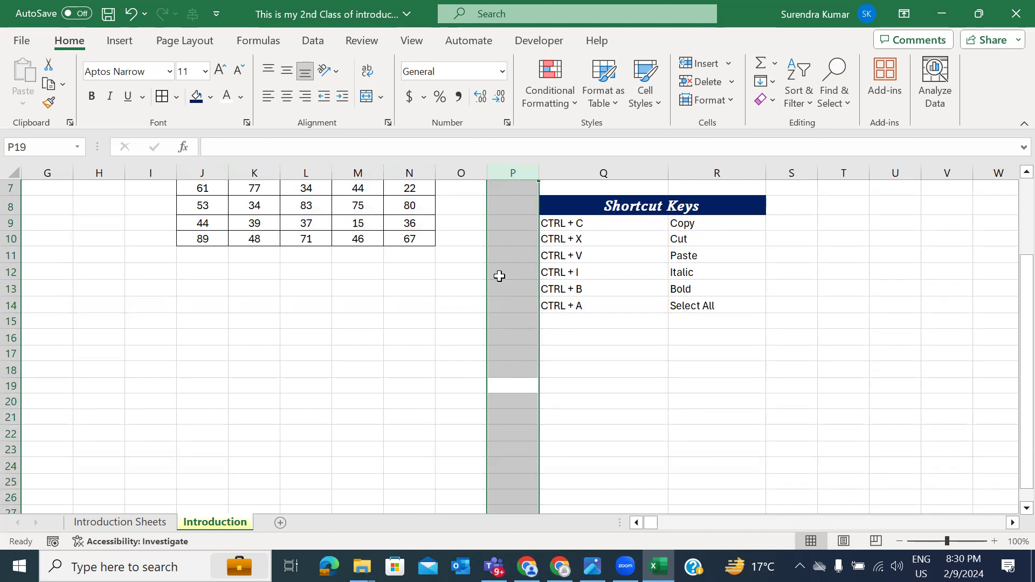
pyautogui.scroll(2, 309, 413)
pyautogui.click(306, 419)
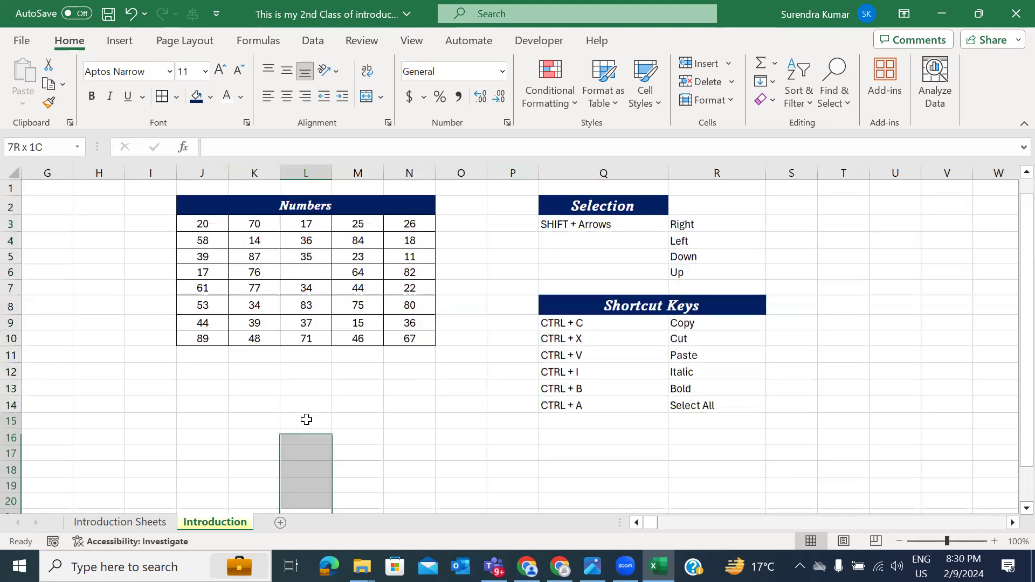
pyautogui.hotkey('ctrl', 'space')
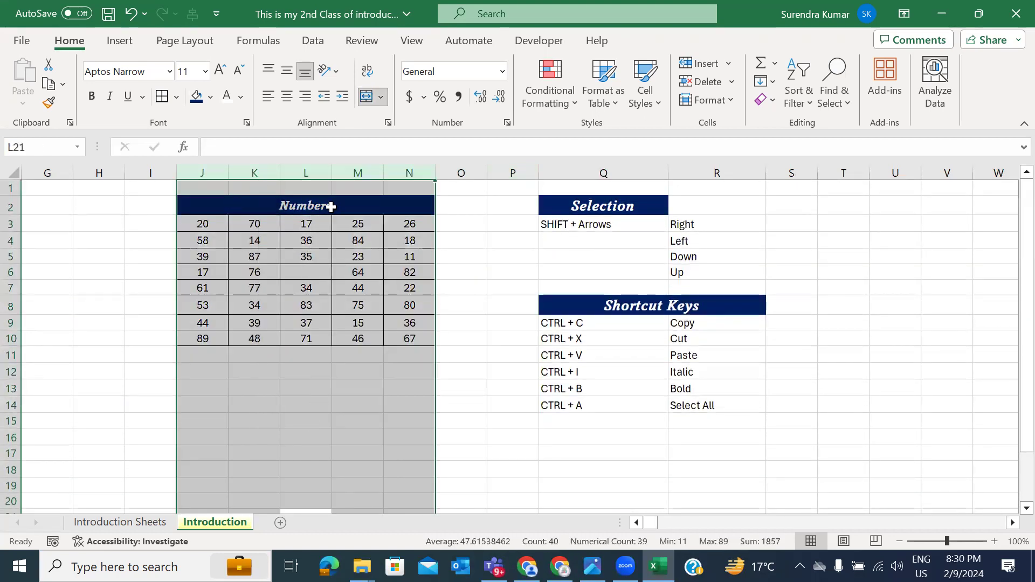
pyautogui.click(286, 204)
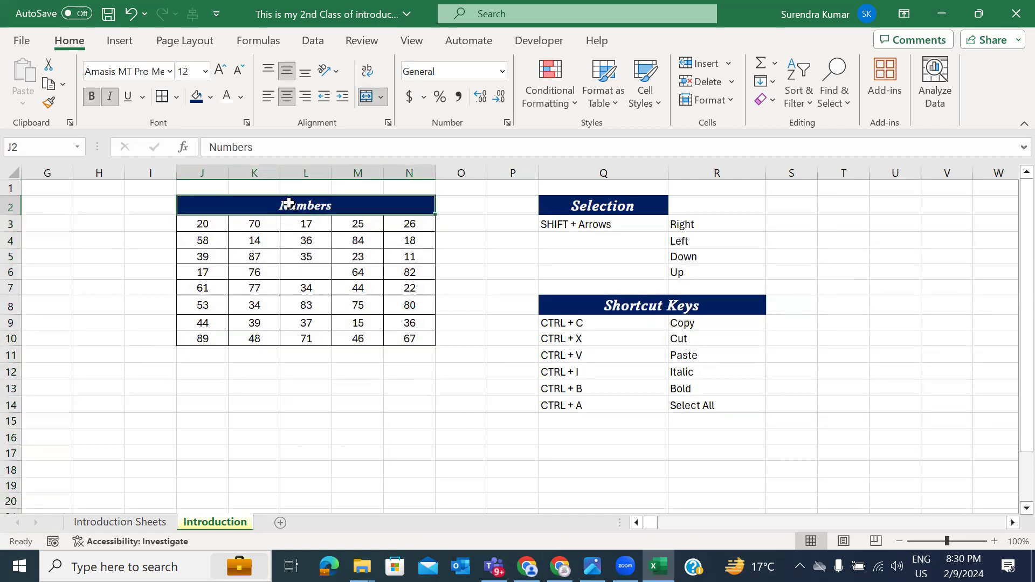
pyautogui.hscroll(2, 485, 413)
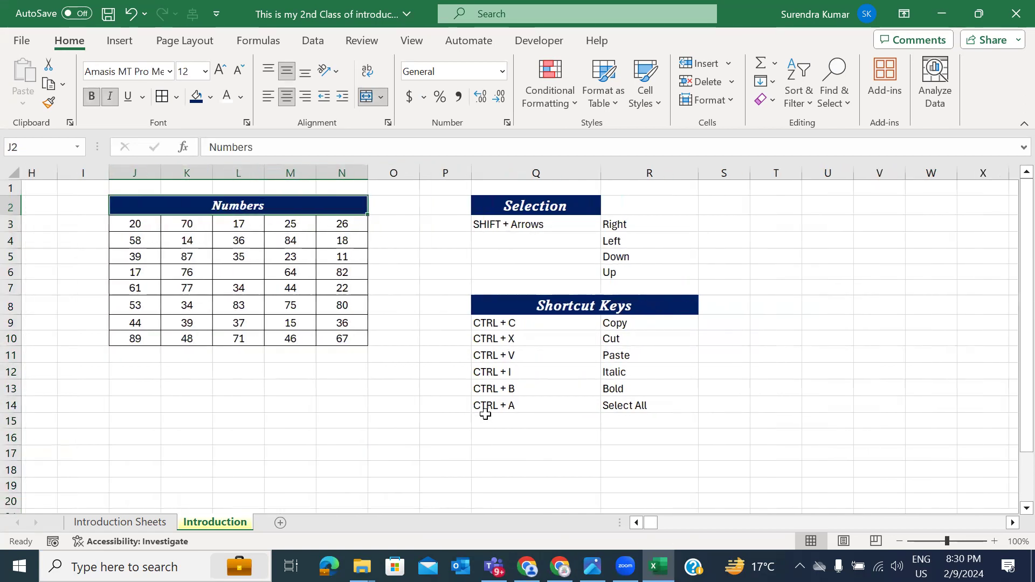
pyautogui.hscroll(1, 482, 415)
pyautogui.click(461, 422)
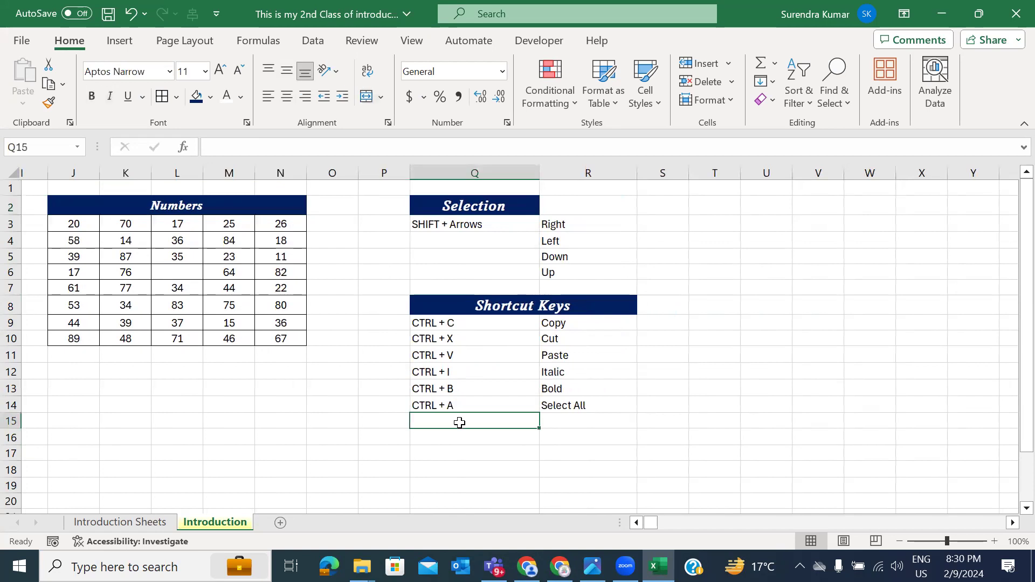
pyautogui.scroll(-2, 460, 423)
pyautogui.click(440, 379)
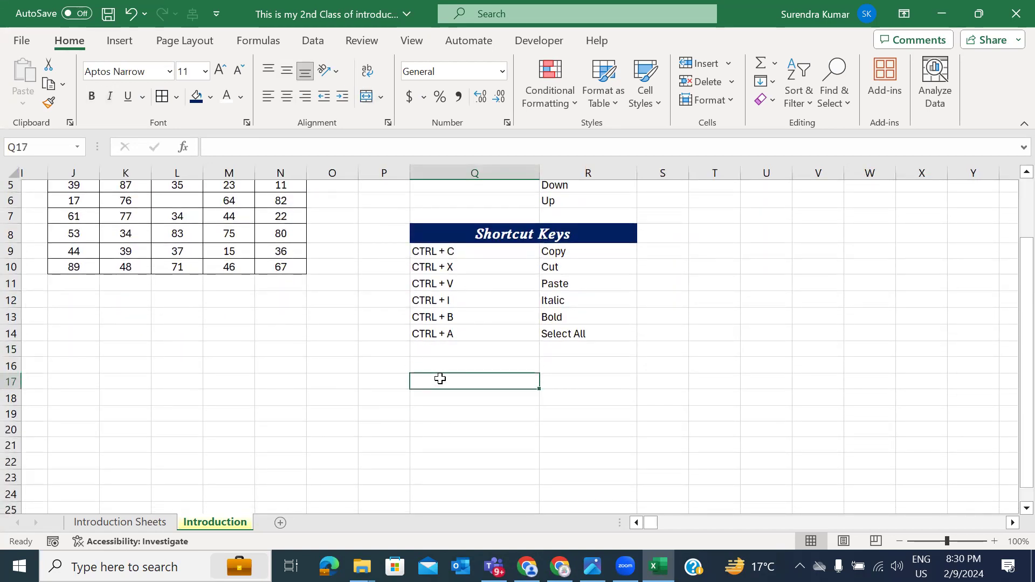
# Step: Enter 'Entire Active Column Selection' in Q17 and AutoFit column Q's width
pyautogui.write('Enti')
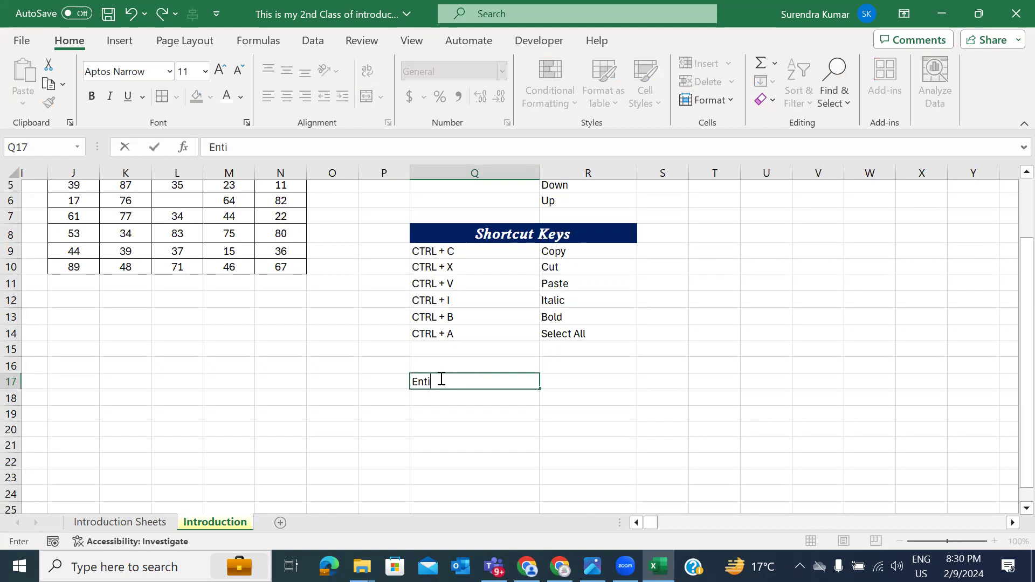
pyautogui.write('re Cilum')
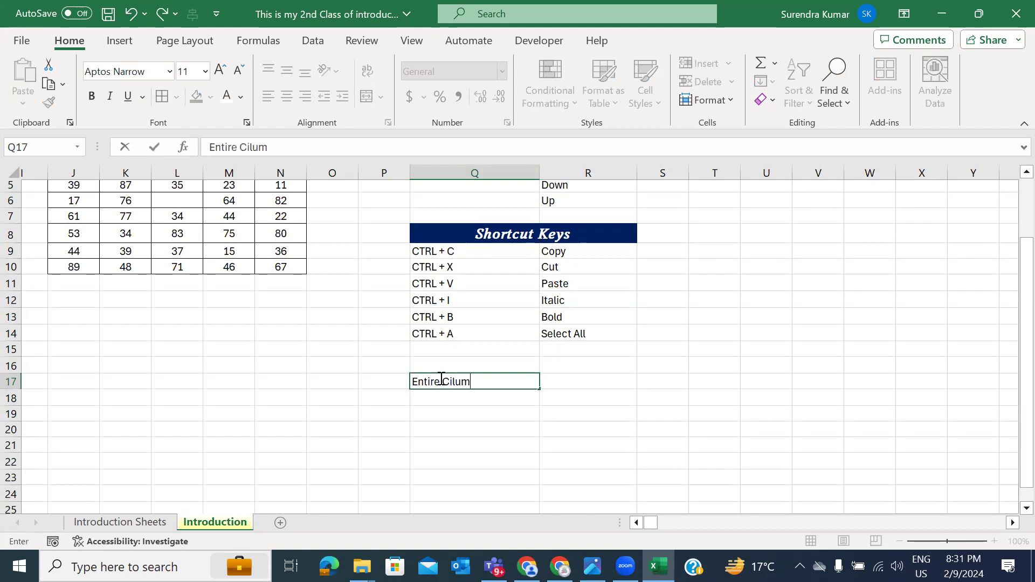
pyautogui.press('BackSpace')
pyautogui.press('BackSpace')
pyautogui.press('BackSpace')
pyautogui.press('BackSpace')
pyautogui.press('BackSpace')
pyautogui.write('Active Columb')
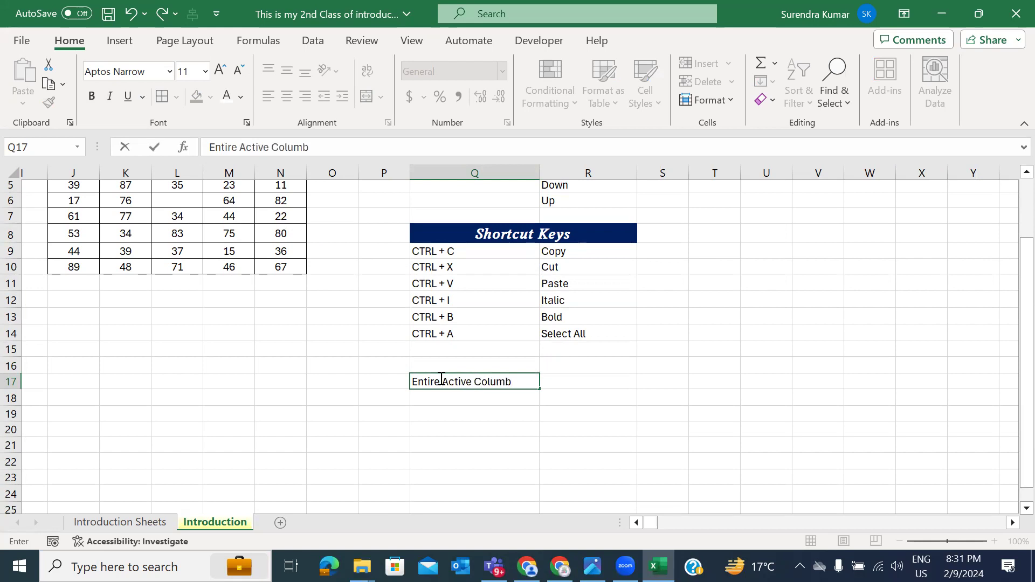
pyautogui.press('BackSpace')
pyautogui.write('n Selection')
pyautogui.press('Return')
pyautogui.click(440, 379)
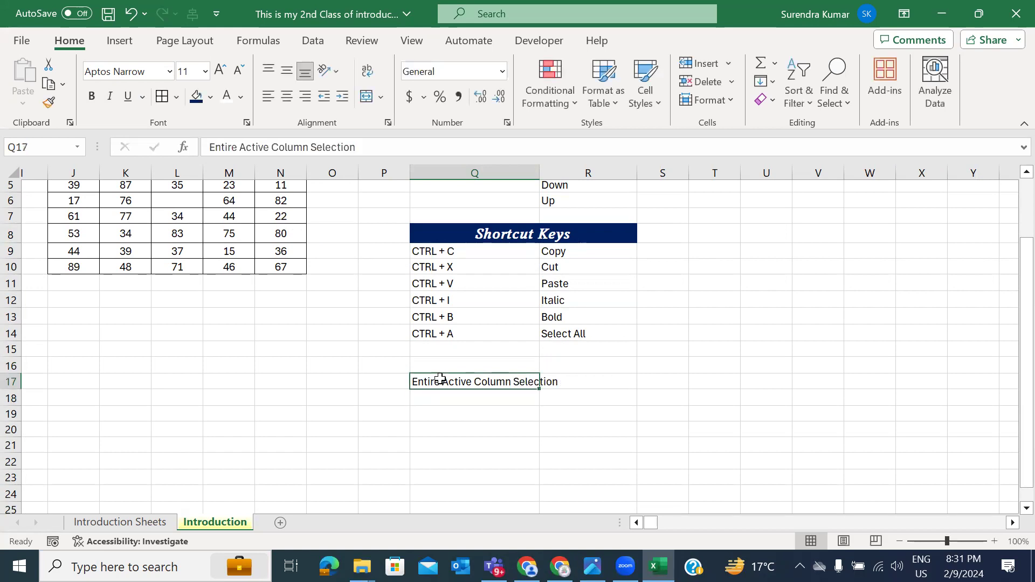
pyautogui.hotkey('alt', 'h')
pyautogui.press('o')
pyautogui.press('i')
# Step: Enter 'CTRL + Spacebar' in R17 beside the new label
pyautogui.press('Right')
pyautogui.write('Acti')
pyautogui.hotkey('ctrl', 'z')
pyautogui.hotkey('ctrl', 'z')
pyautogui.hotkey('ctrl', 'z')
pyautogui.hotkey('ctrl', 'z')
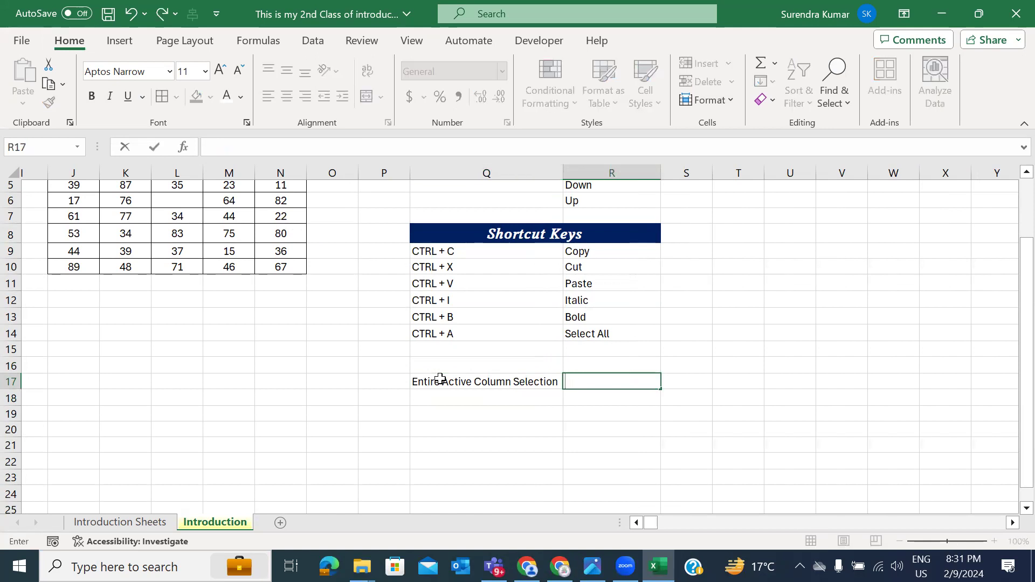
pyautogui.write('CTRL  SP')
pyautogui.press('BackSpace')
pyautogui.press('BackSpace')
pyautogui.press('BackSpace')
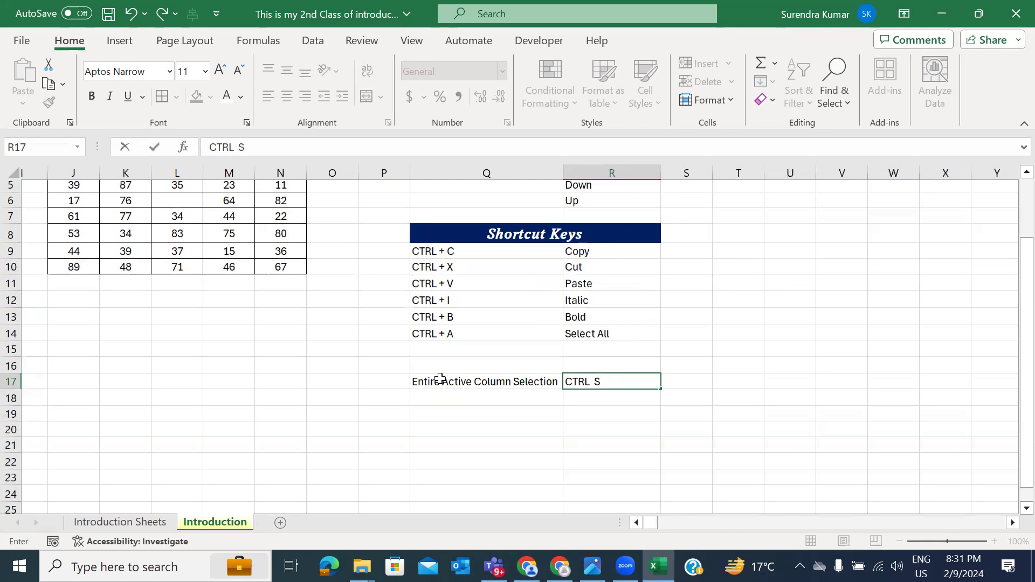
pyautogui.write('+ Spacebar')
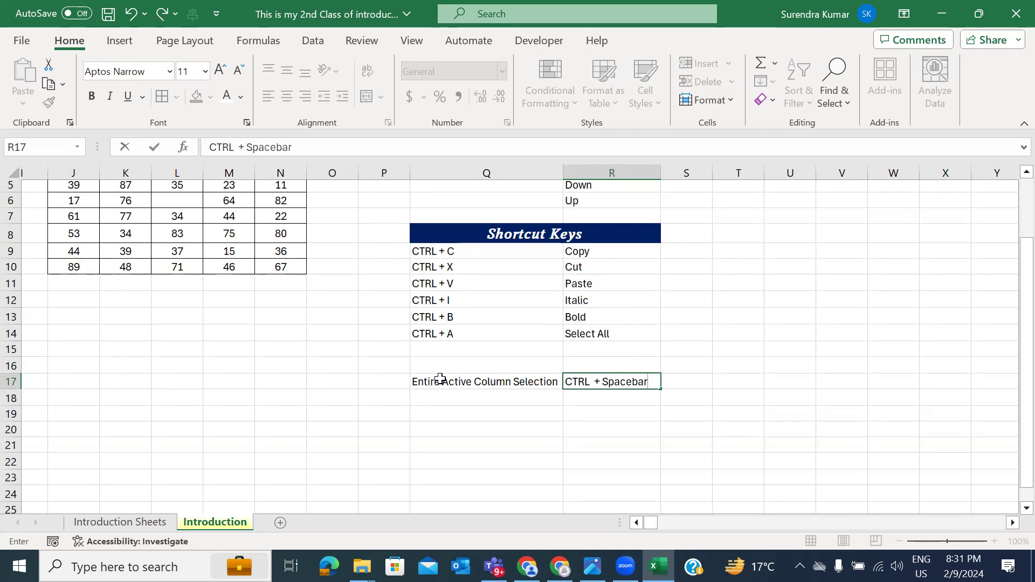
pyautogui.press('Return')
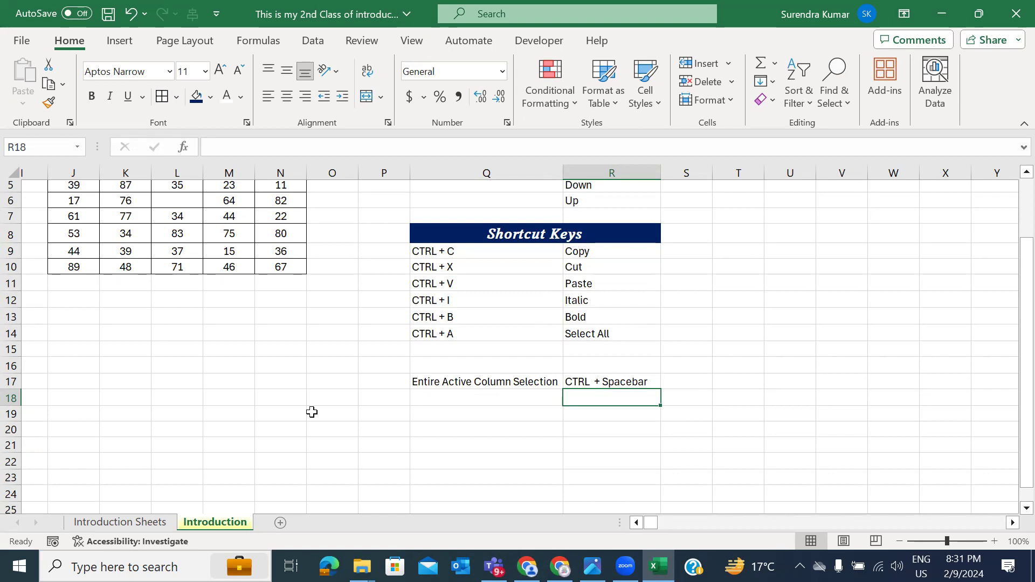
# Step: Copy all of column B and paste it into column V starting at V1
pyautogui.hscroll(-5, 207, 361)
pyautogui.hscroll(-5, 207, 362)
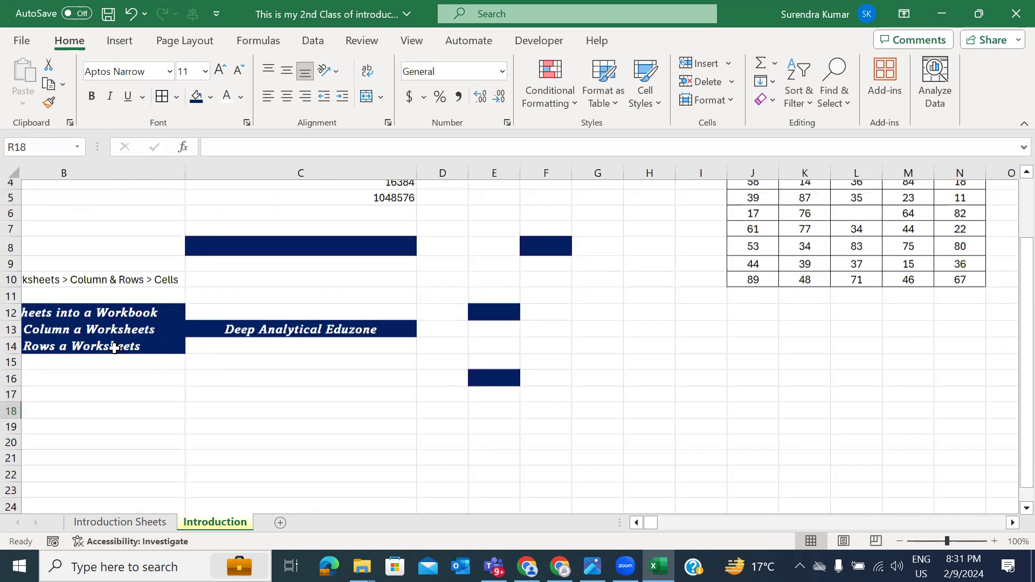
pyautogui.click(224, 392)
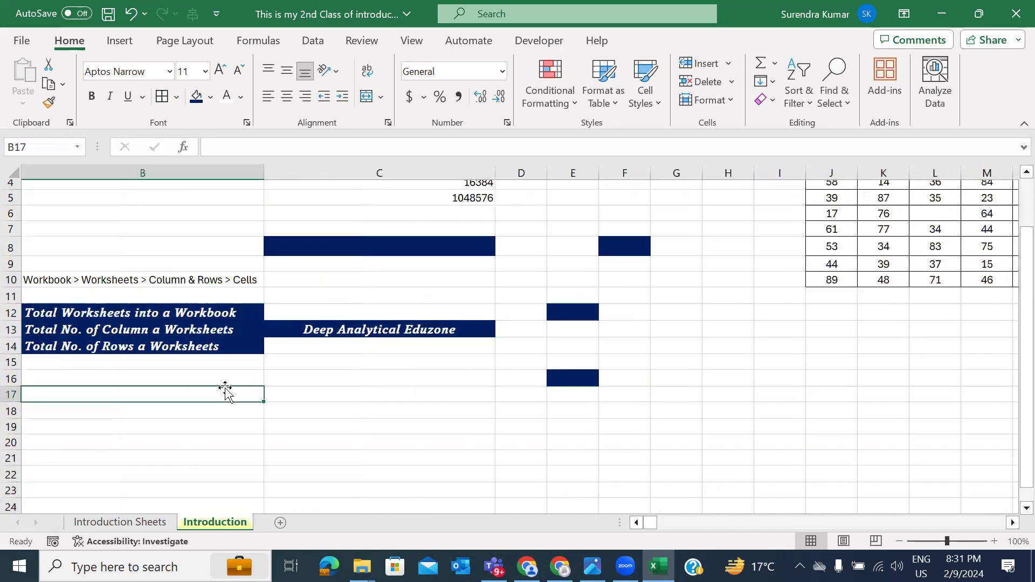
pyautogui.hotkey('ctrl', 'space')
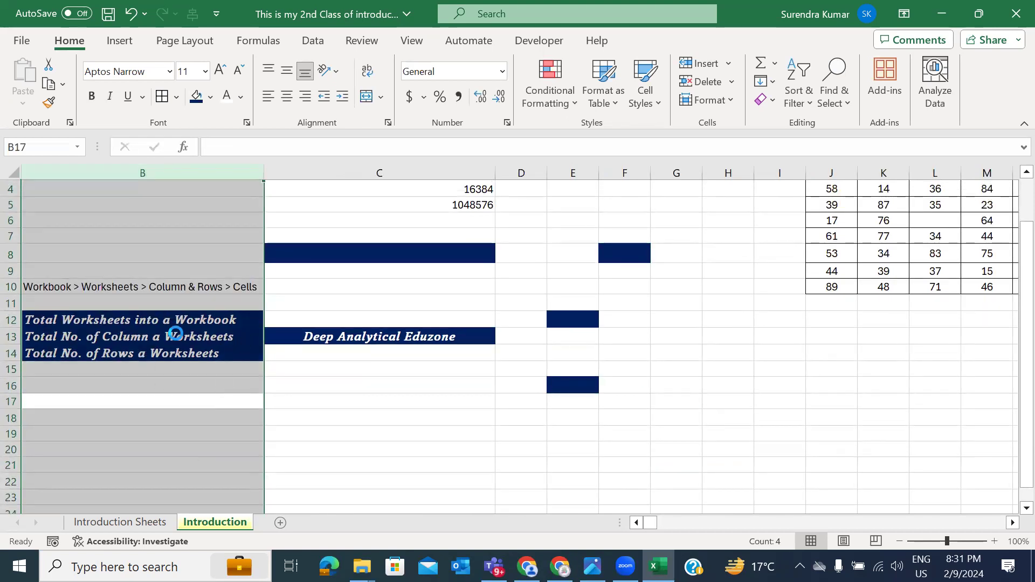
pyautogui.hotkey('ctrl', 'c')
pyautogui.scroll(3, 519, 418)
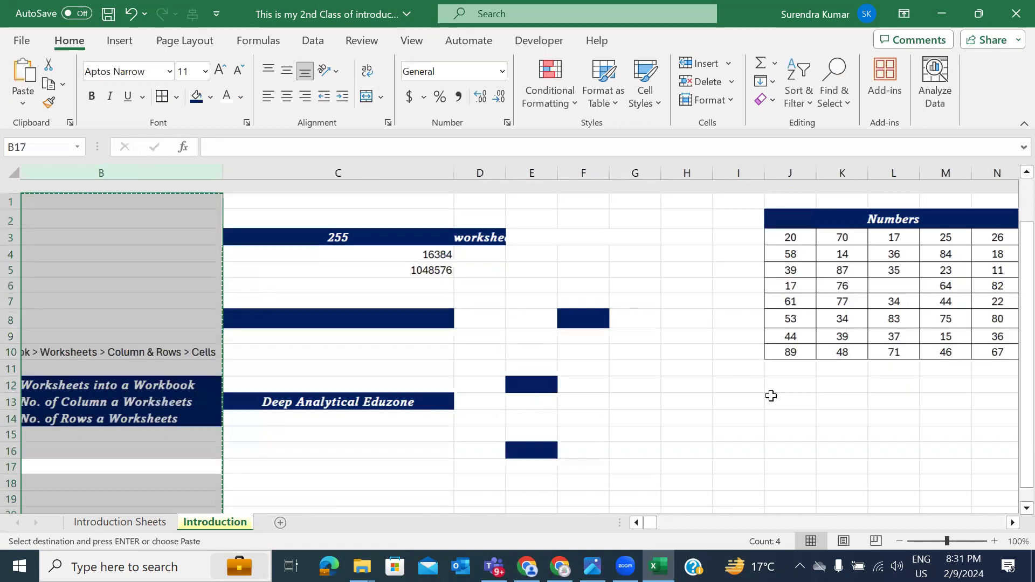
pyautogui.hscroll(8, 784, 395)
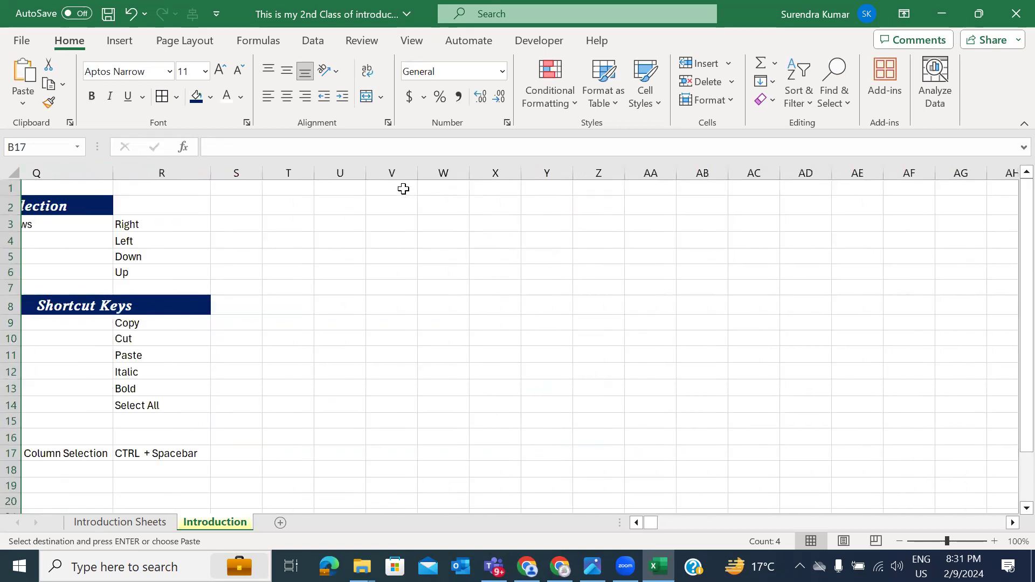
pyautogui.click(402, 189)
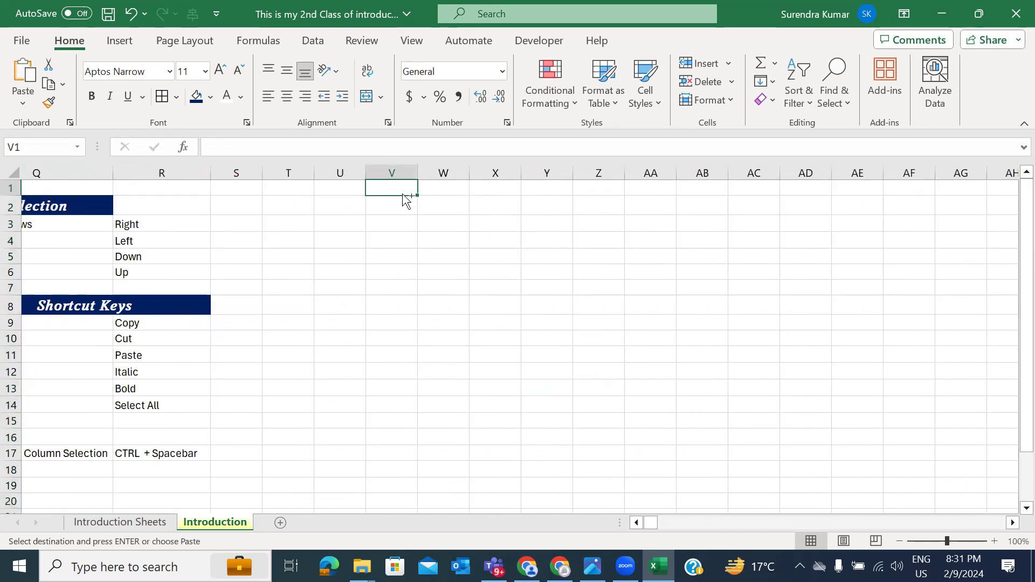
pyautogui.hotkey('ctrl', 'v')
# Step: Paste the 'Entire Active Column Selection' label into Q18
pyautogui.hscroll(-7, 286, 353)
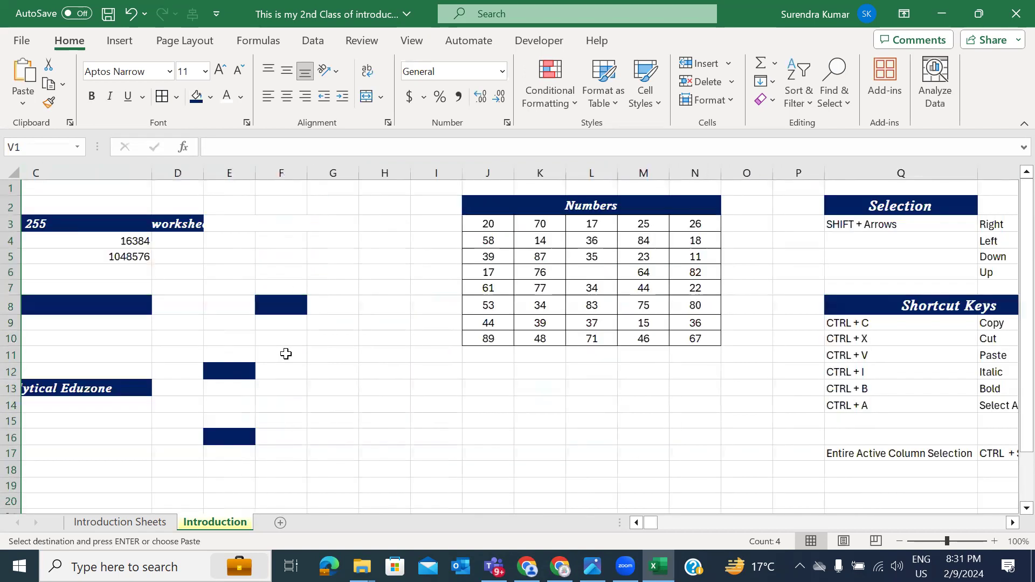
pyautogui.hscroll(-4, 286, 354)
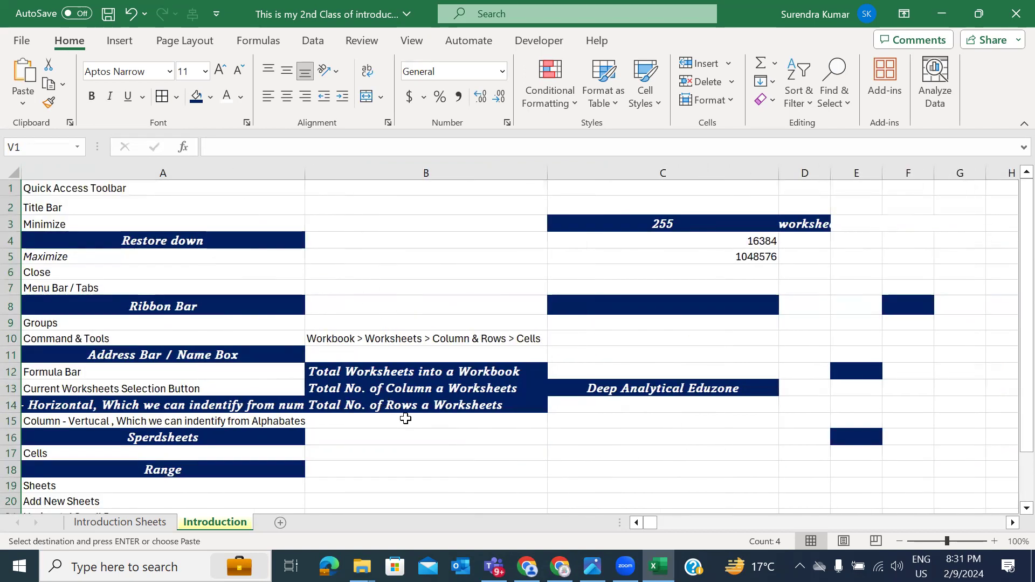
pyautogui.hscroll(8, 405, 418)
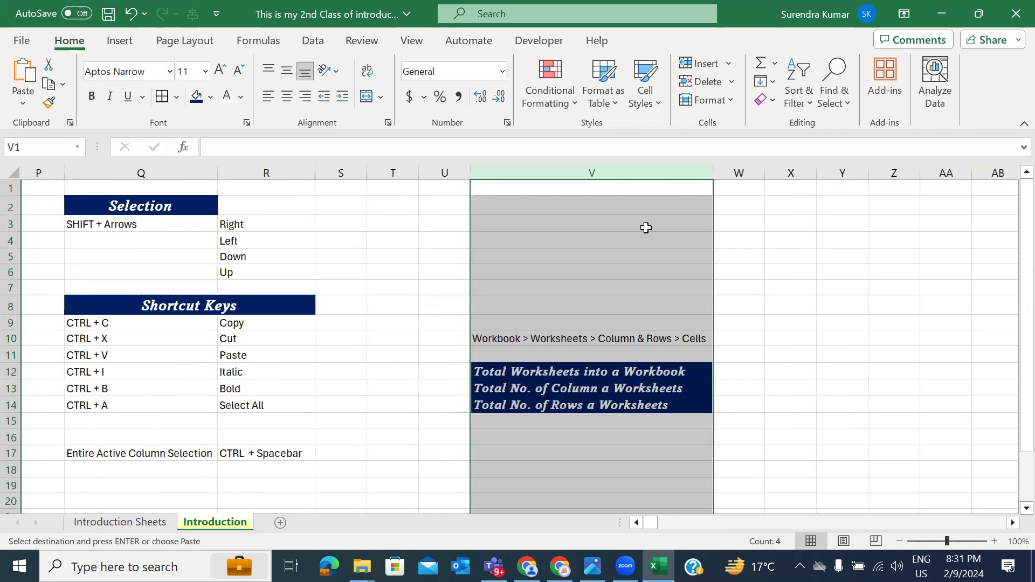
pyautogui.hscroll(1, 646, 228)
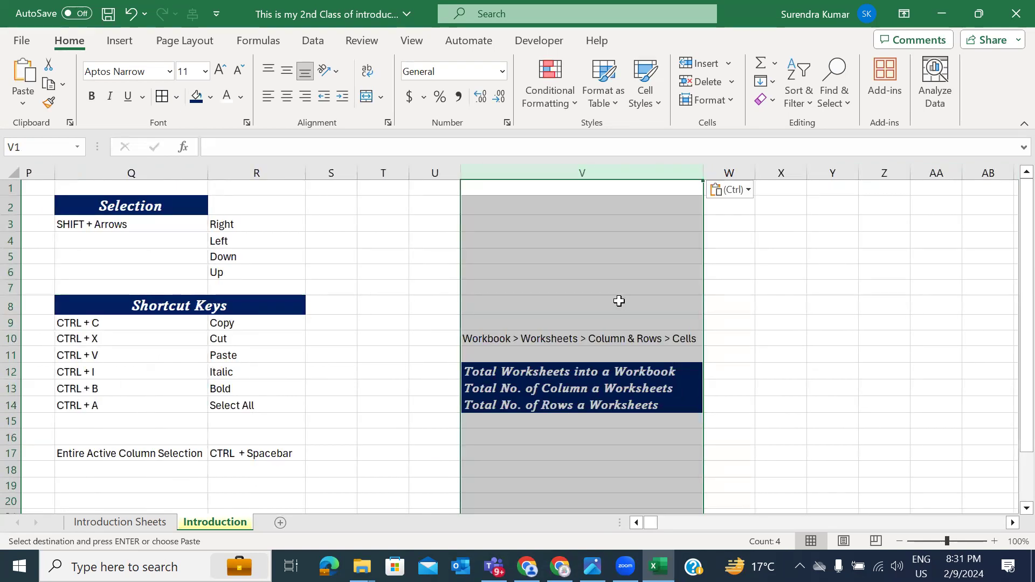
pyautogui.click(393, 410)
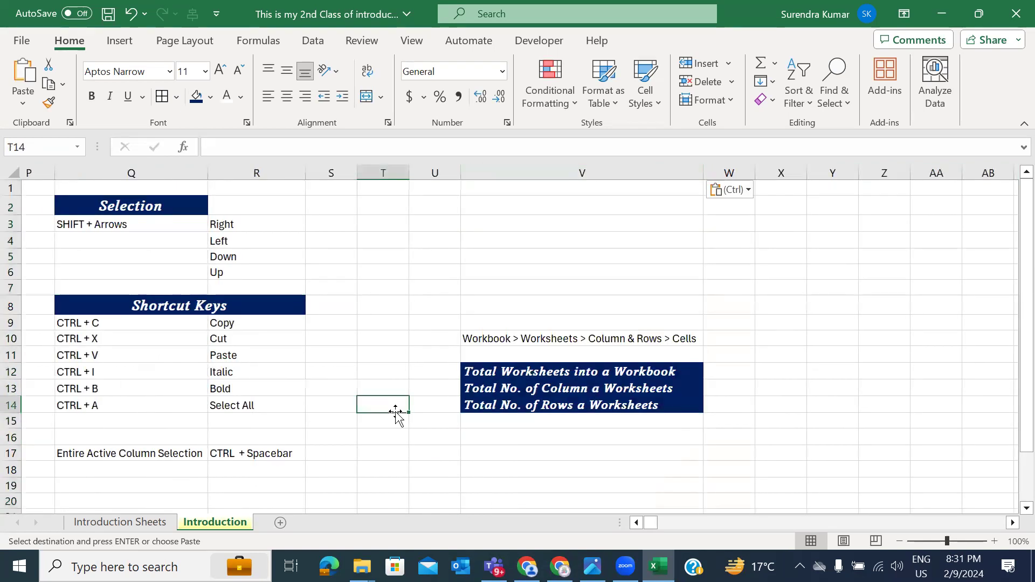
pyautogui.click(180, 474)
pyautogui.press('Return')
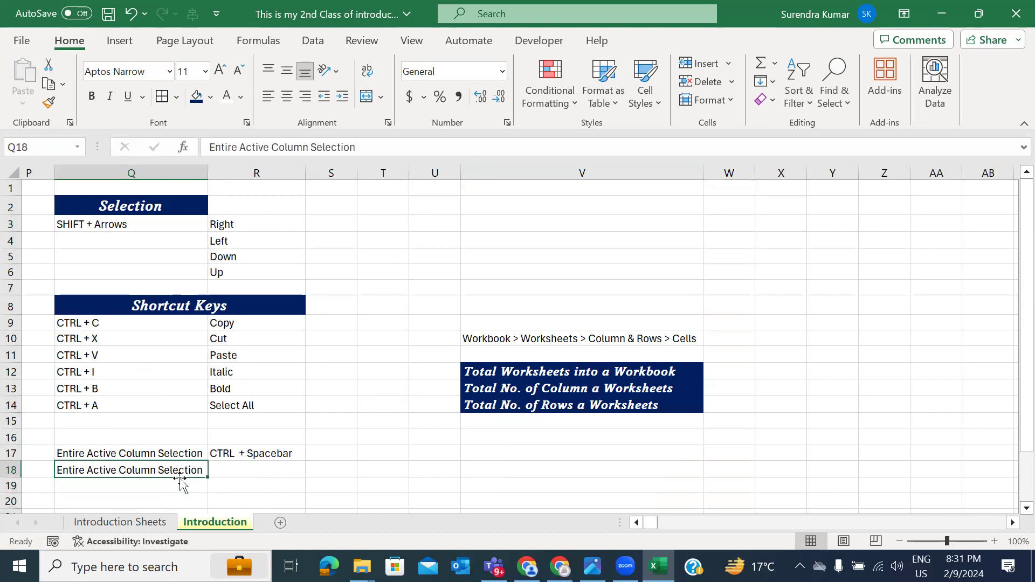
# Step: Change Q18 to 'Entire Active Row Selection' and enter 'Shift + Spacebar' in R18
pyautogui.press('F2')
pyautogui.hotkey('ctrl', 'shift', 'Right')
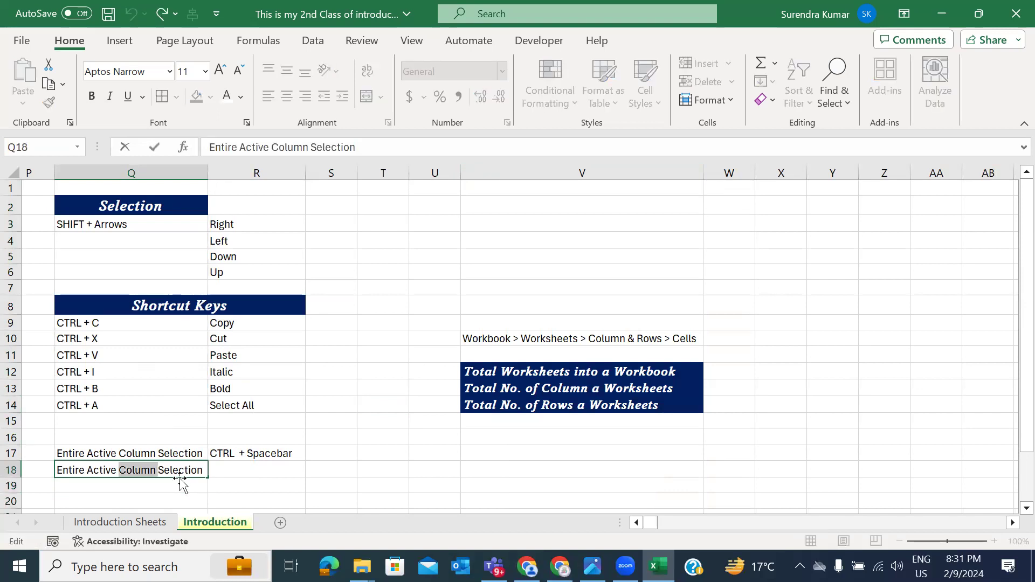
pyautogui.write('Row')
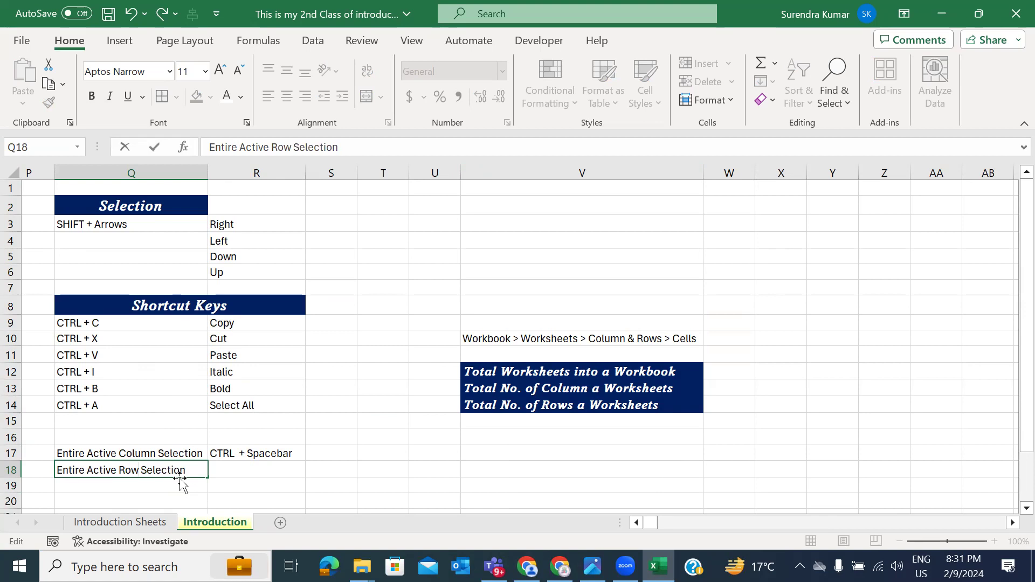
pyautogui.write('s')
pyautogui.press('BackSpace')
pyautogui.press('Tab')
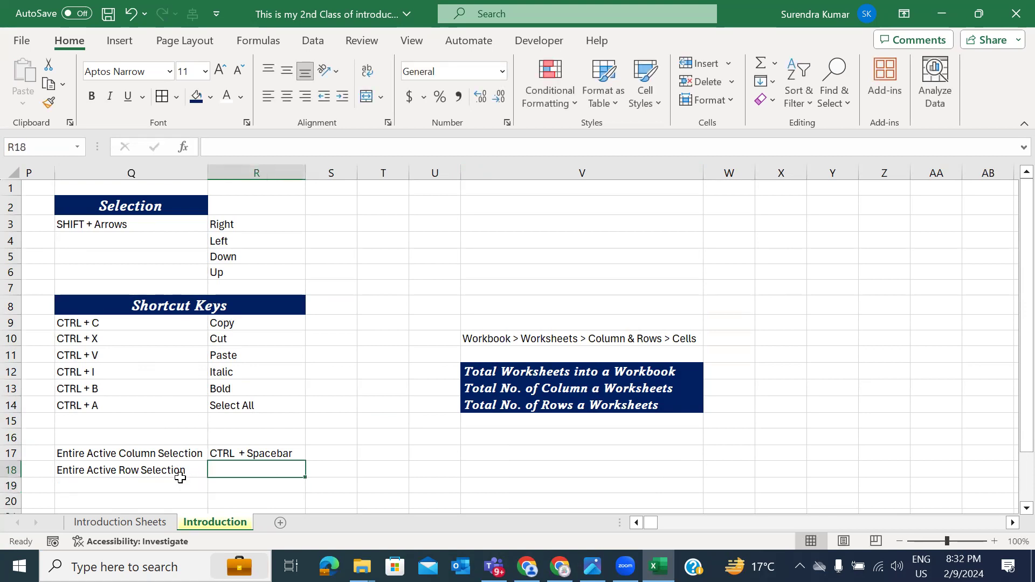
pyautogui.write('SGit ')
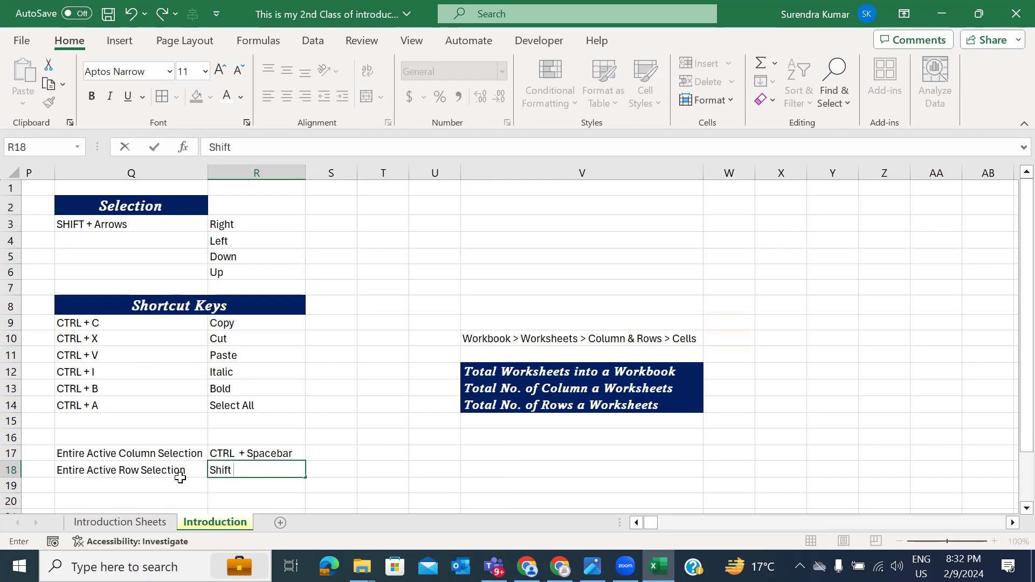
pyautogui.write(' Spacebar')
pyautogui.press('Return')
# Step: Demonstrate Shift+Space by selecting all of row 18, then deselect
pyautogui.press('Up')
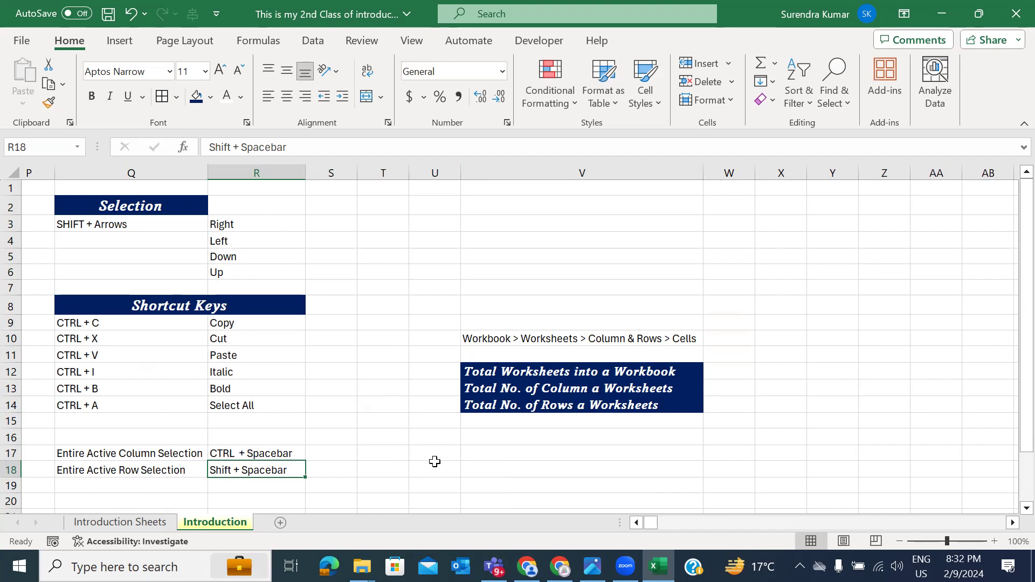
pyautogui.click(141, 469)
pyautogui.hotkey('shift', 'space')
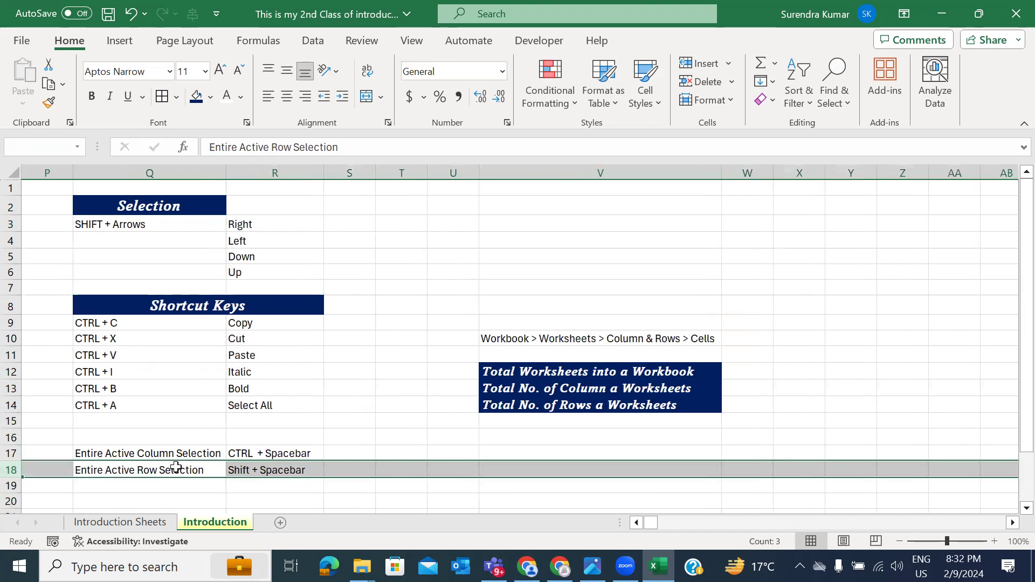
pyautogui.hscroll(-3, 254, 468)
pyautogui.hscroll(-4, 251, 472)
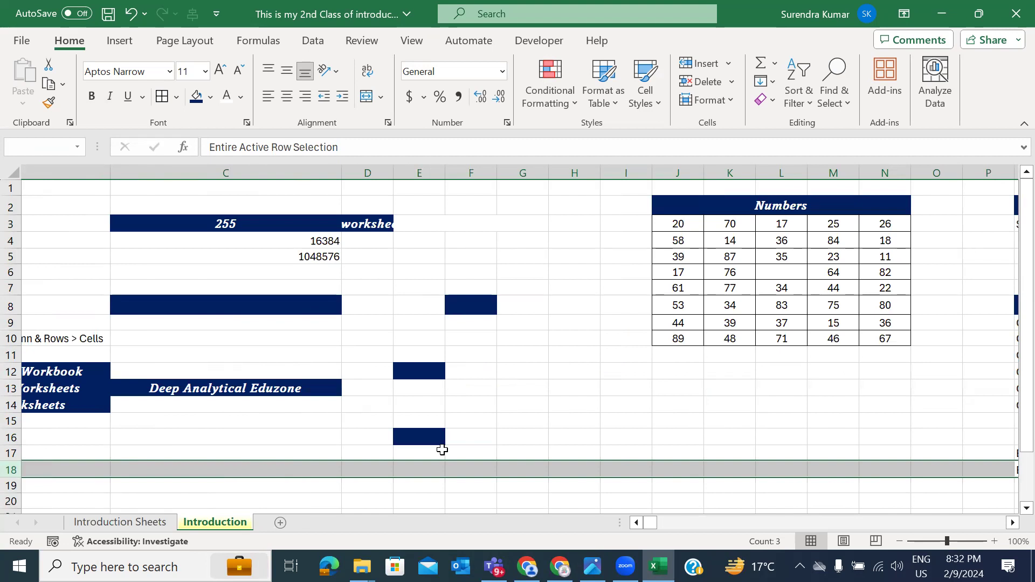
pyautogui.hscroll(6, 442, 450)
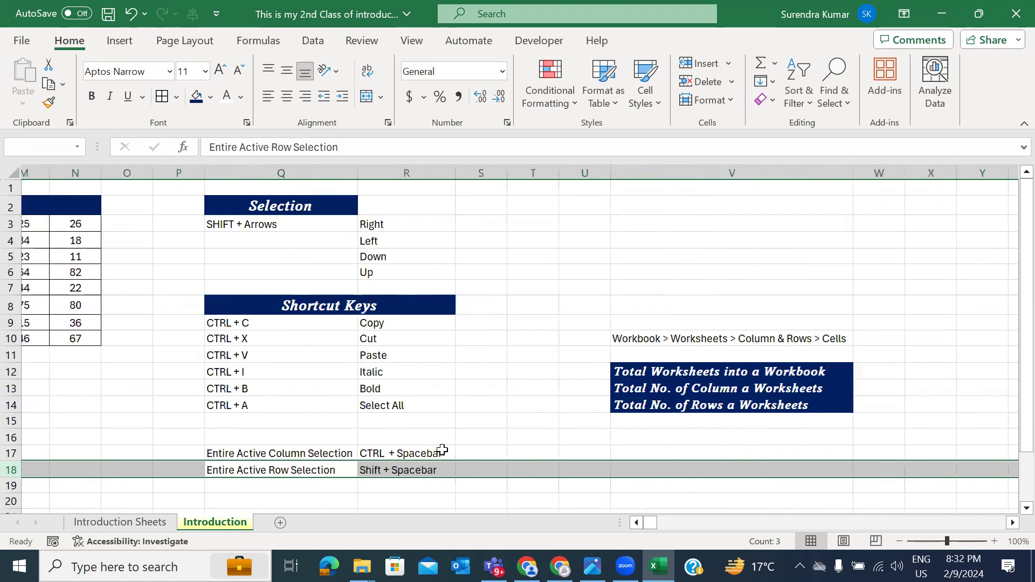
pyautogui.hscroll(1, 442, 449)
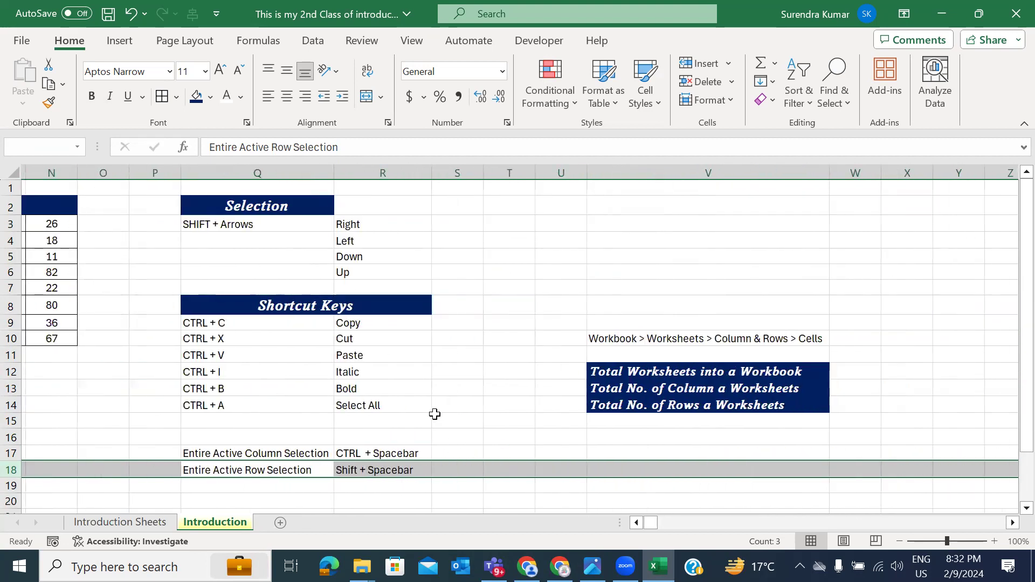
pyautogui.click(434, 418)
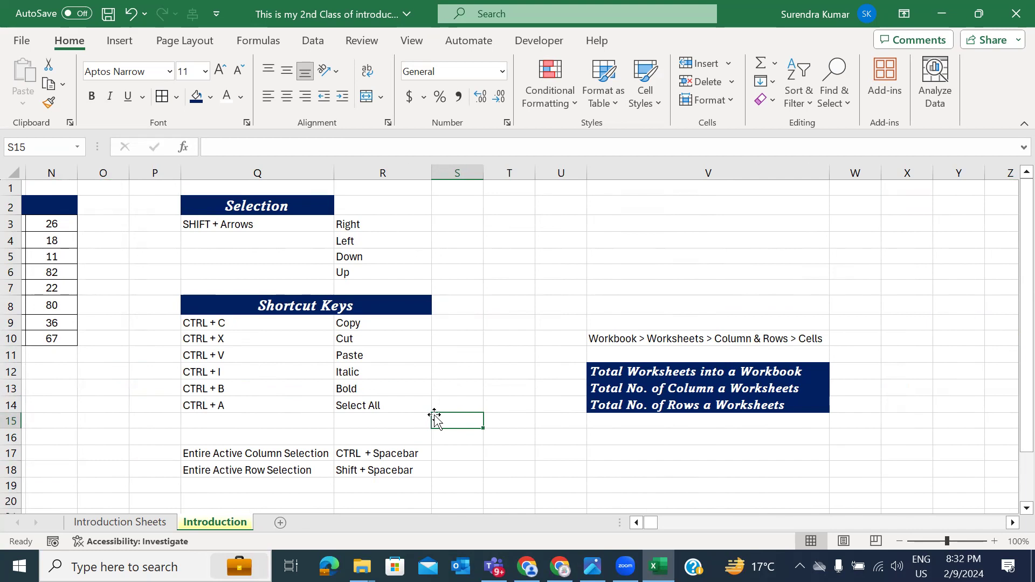
# Step: Move the Shortcut Keys block from Q7:R18 down so its heading sits in row 16
pyautogui.hscroll(-1, 299, 361)
pyautogui.moveTo(282, 224); pyautogui.dragTo(398, 233)
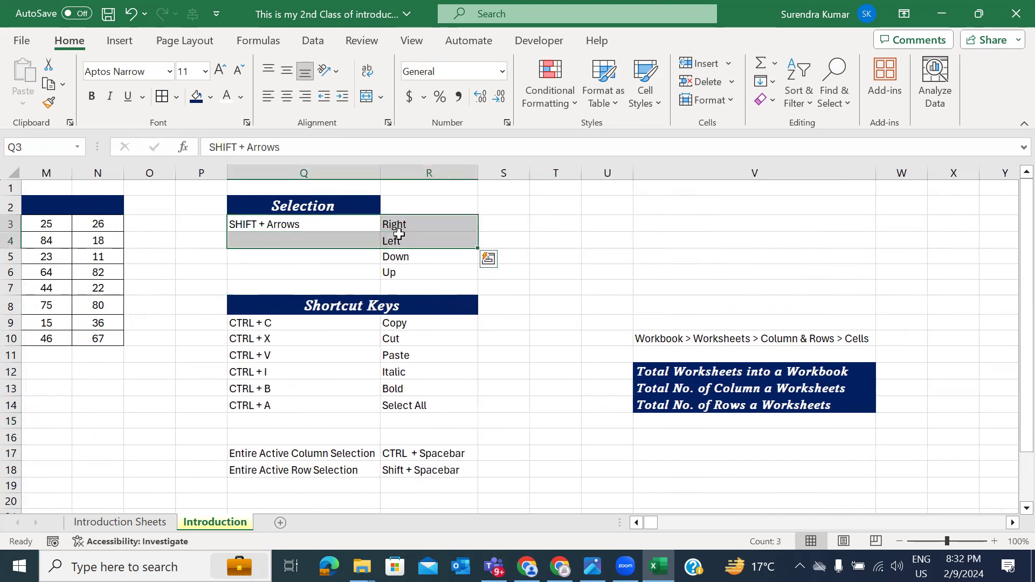
pyautogui.click(379, 282)
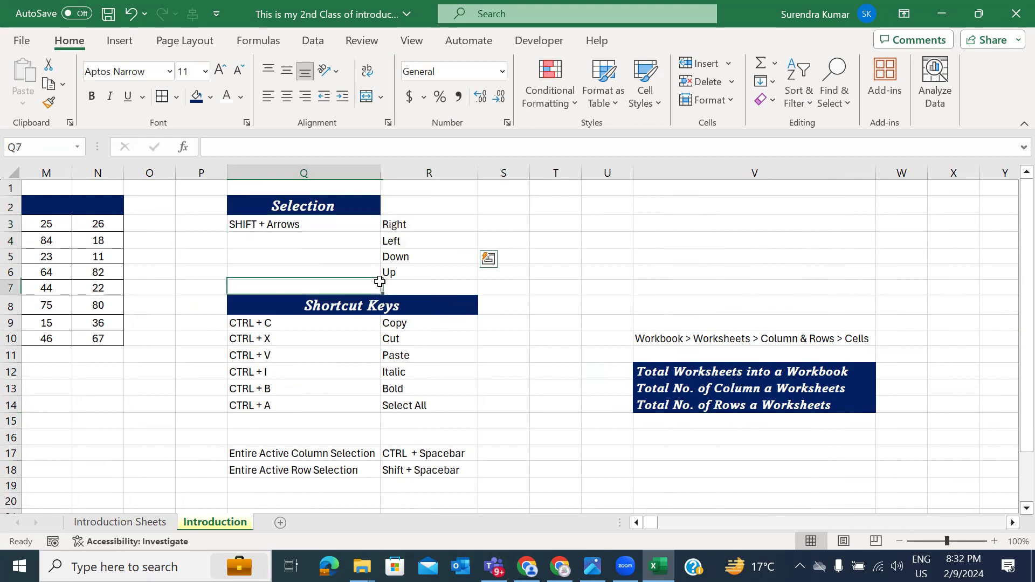
pyautogui.hotkey('shift', 'Right')
pyautogui.hotkey('shift', 'Down')
pyautogui.hotkey('shift', 'Down')
pyautogui.hotkey('shift', 'Down')
pyautogui.hotkey('shift', 'Down')
pyautogui.hotkey('shift', 'Down')
pyautogui.hotkey('shift', 'Down')
pyautogui.hotkey('shift', 'Down')
pyautogui.hotkey('shift', 'Down')
pyautogui.hotkey('shift', 'Down')
pyautogui.hotkey('shift', 'Down')
pyautogui.hotkey('shift', 'Down')
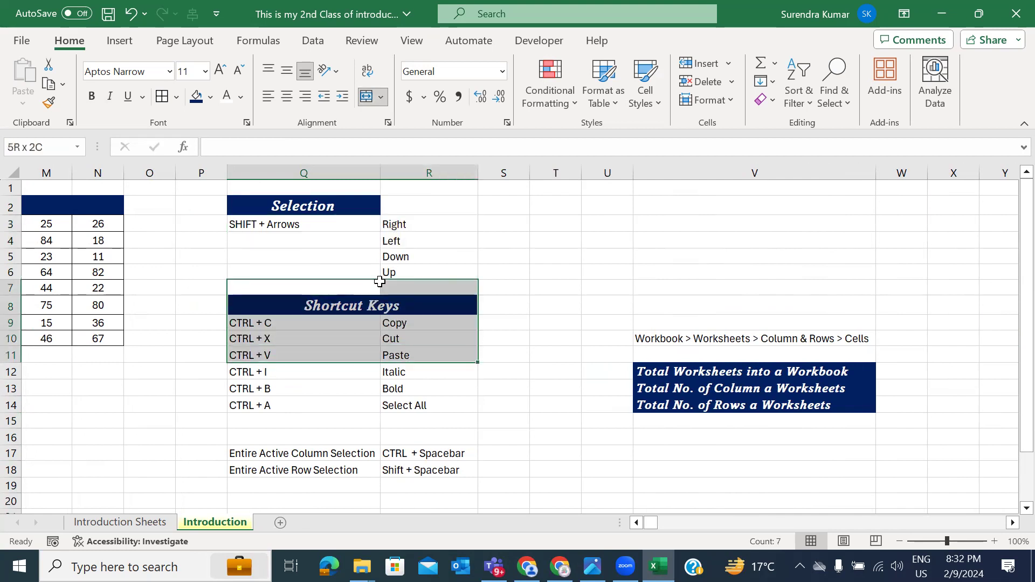
pyautogui.hotkey('ctrl', 'c')
pyautogui.press('Down')
pyautogui.press('Down')
pyautogui.press('Down')
pyautogui.press('Down')
pyautogui.press('Down')
pyautogui.press('Down')
pyautogui.press('Down')
pyautogui.press('Down')
pyautogui.press('Down')
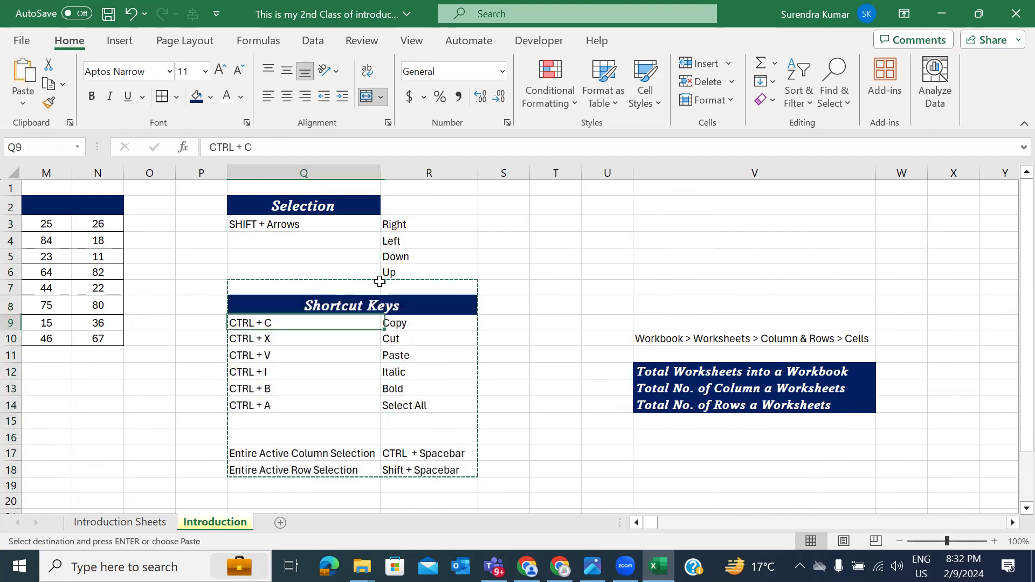
pyautogui.press('Up')
pyautogui.press('Return')
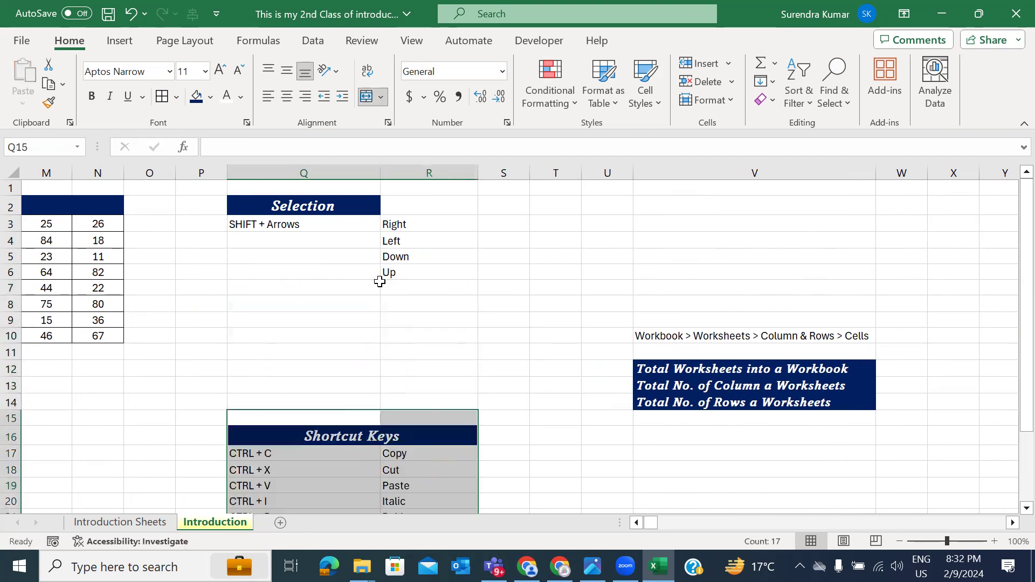
pyautogui.scroll(-4, 358, 301)
pyautogui.scroll(4, 358, 302)
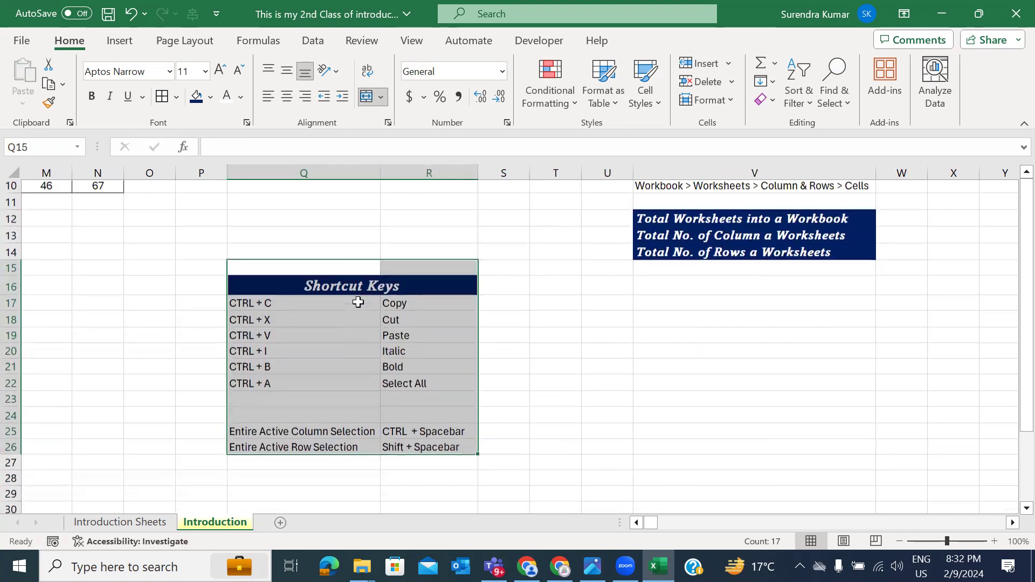
# Step: Paste a second copy of the Selection table at Q8 and relabel it 'CTRL + SHIFT + Arrows'
pyautogui.click(290, 303)
pyautogui.press('Up')
pyautogui.press('Up')
pyautogui.press('Up')
pyautogui.press('Up')
pyautogui.press('Up')
pyautogui.press('Up')
pyautogui.hotkey('shift', 'Down')
pyautogui.hotkey('shift', 'Down')
pyautogui.hotkey('shift', 'Down')
pyautogui.hotkey('shift', 'Down')
pyautogui.hotkey('shift', 'Right')
pyautogui.hotkey('ctrl', 'c')
pyautogui.press('Down')
pyautogui.press('Down')
pyautogui.press('Down')
pyautogui.press('Down')
pyautogui.press('Down')
pyautogui.press('Down')
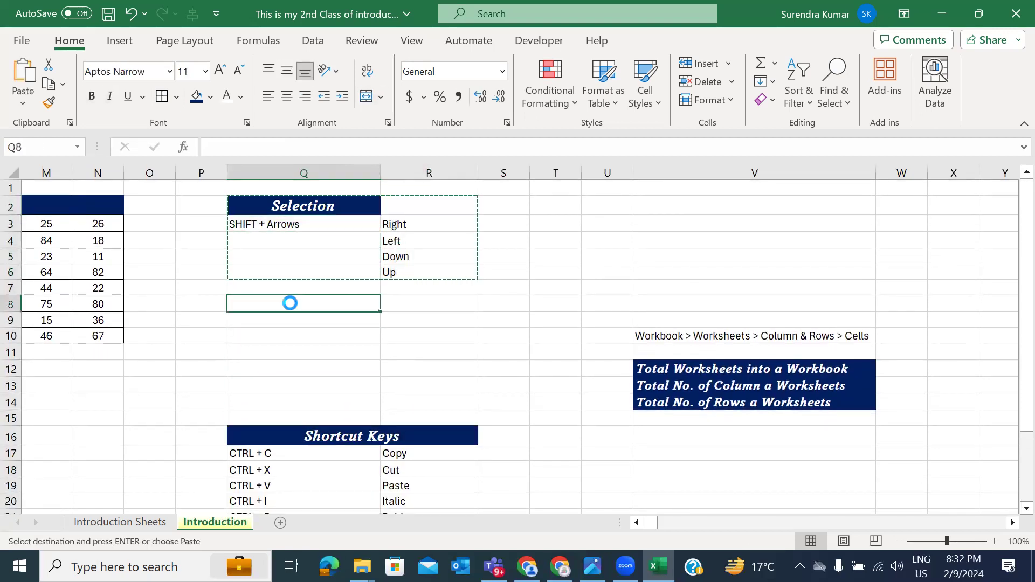
pyautogui.hotkey('ctrl', 'v')
pyautogui.press('Down')
pyautogui.press('Escape')
pyautogui.press('F2')
pyautogui.press('Home')
pyautogui.write('CTRL +')
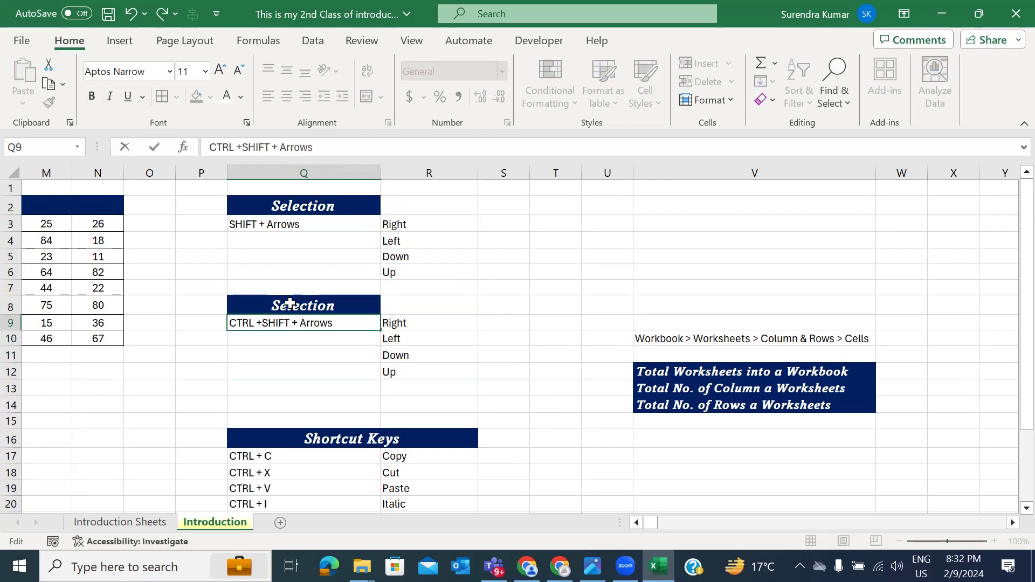
pyautogui.press('Return')
pyautogui.press('Up')
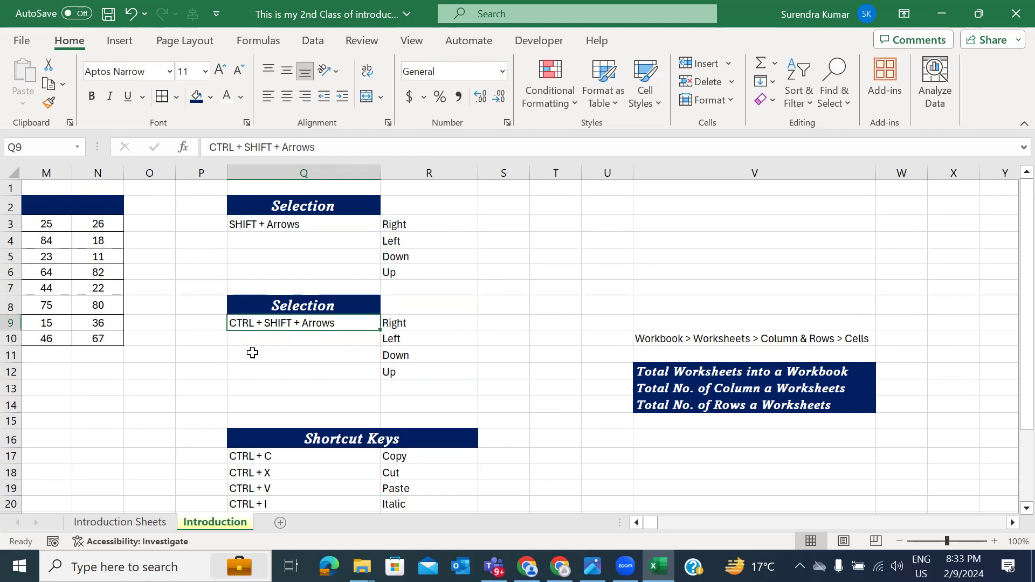
# Step: Practise Shift/Ctrl+Shift+Arrow selections on the Numbers table's columns J, M, N and rows 5–6
pyautogui.hscroll(-4, 237, 351)
pyautogui.click(99, 237)
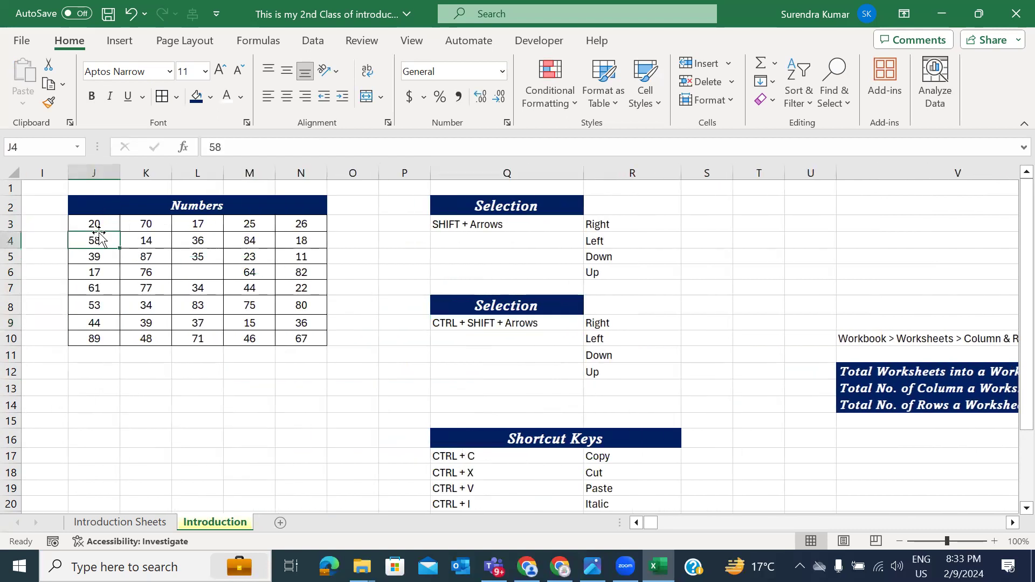
pyautogui.click(97, 225)
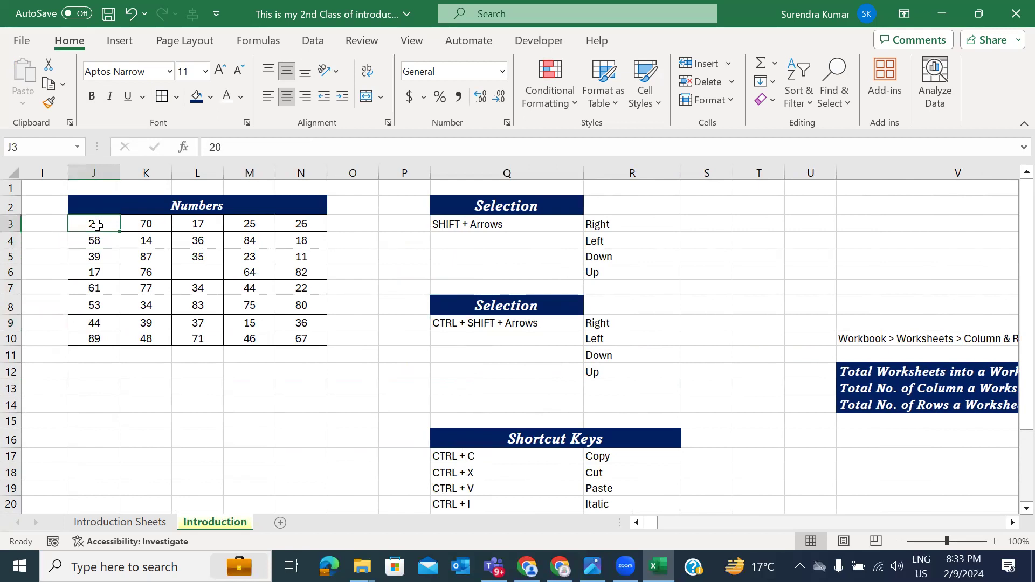
pyautogui.hotkey('ctrl', 'shift', 'Down')
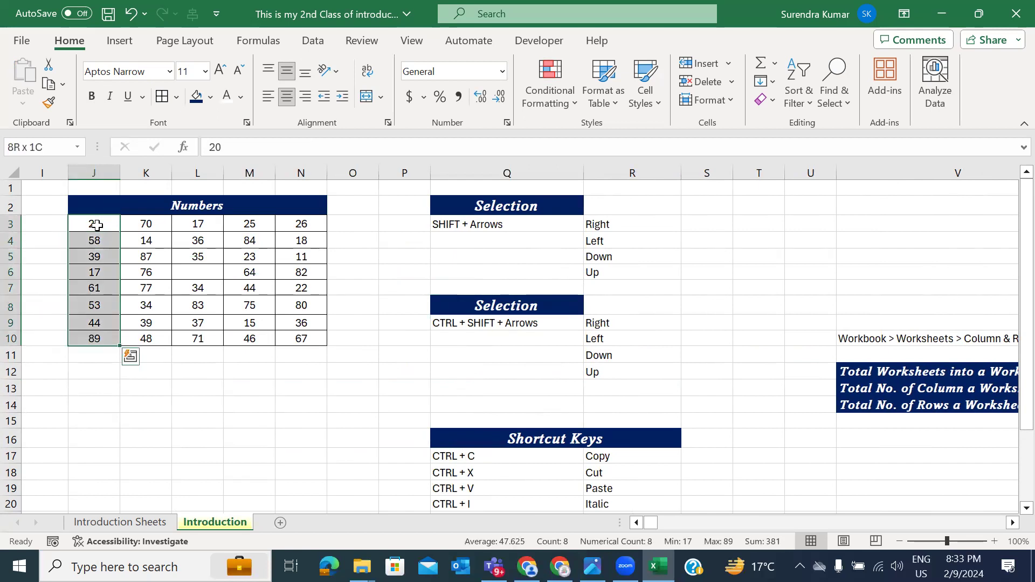
pyautogui.hotkey('ctrl', 'shift', 'Right')
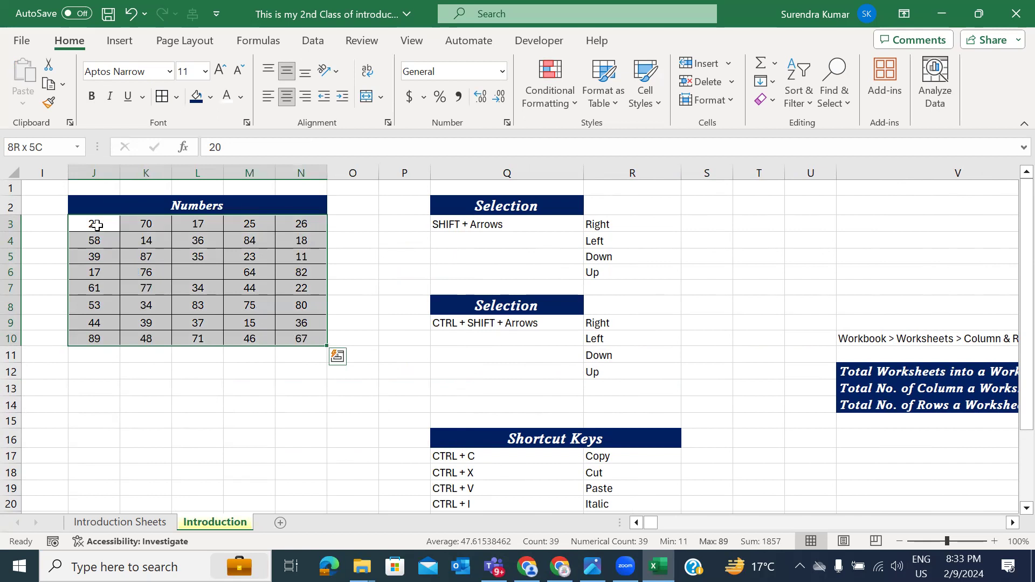
pyautogui.click(108, 257)
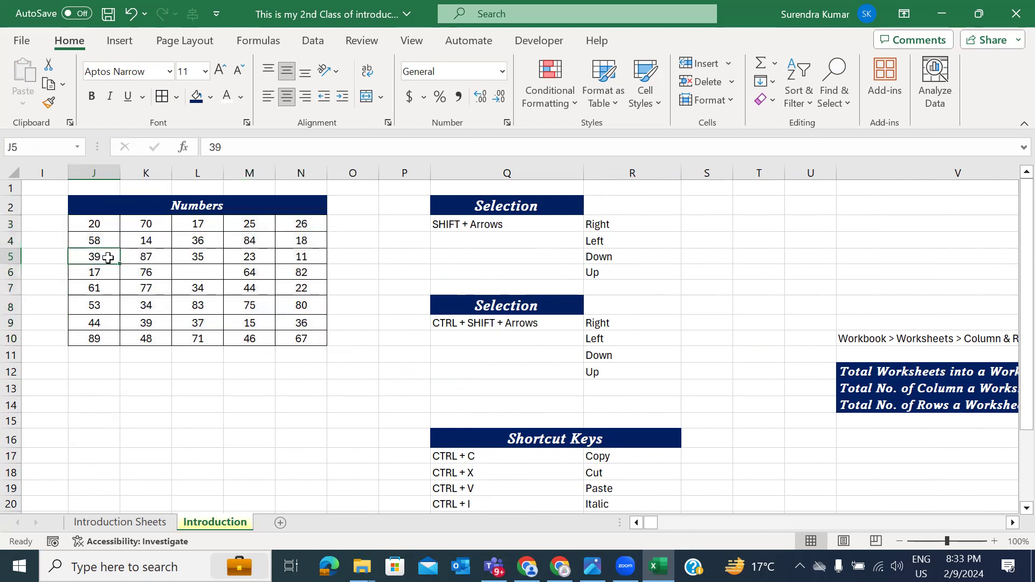
pyautogui.hotkey('ctrl', 'shift', 'Right')
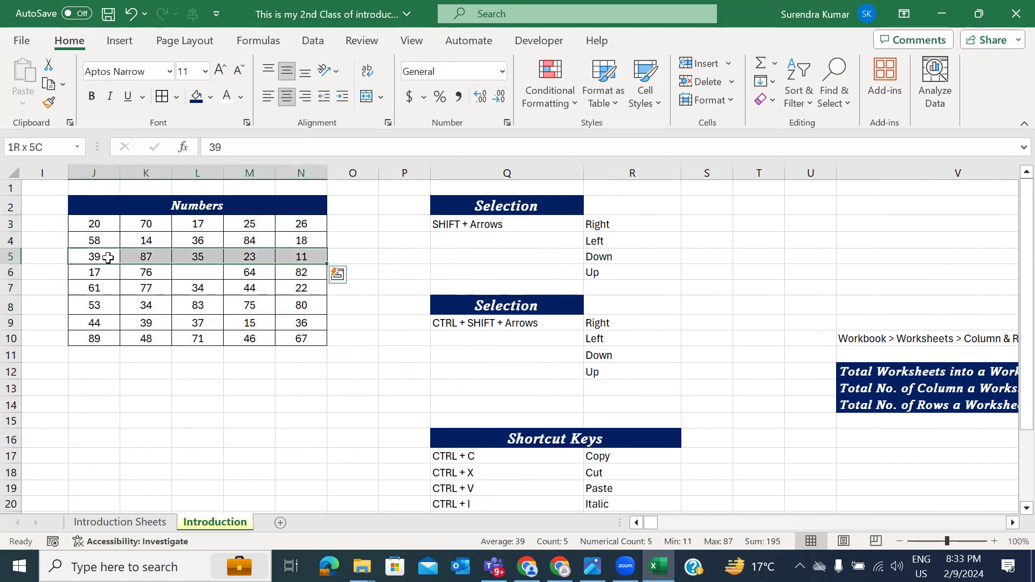
pyautogui.press('Right')
pyautogui.click(288, 269)
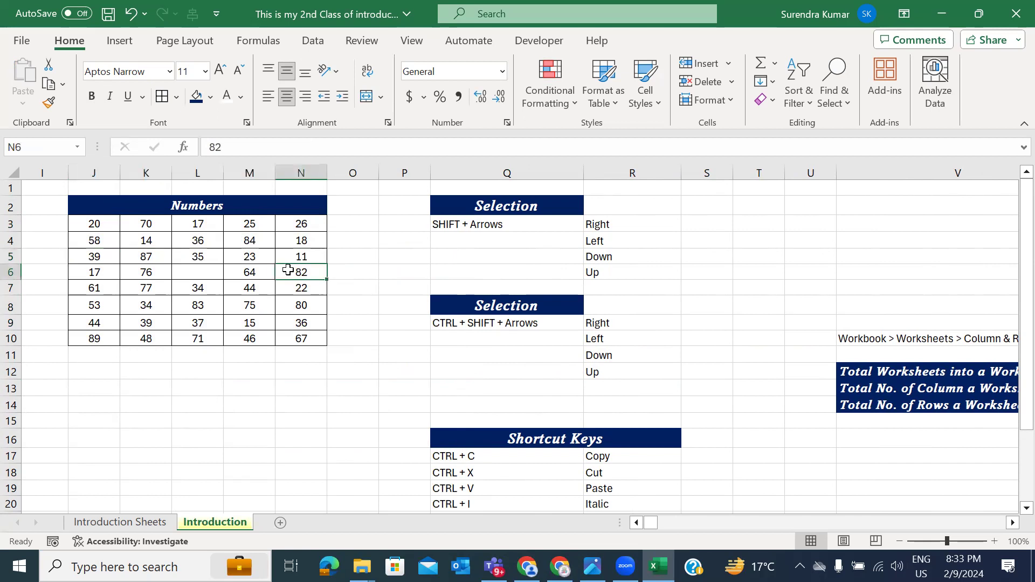
pyautogui.hotkey('shift', 'Left')
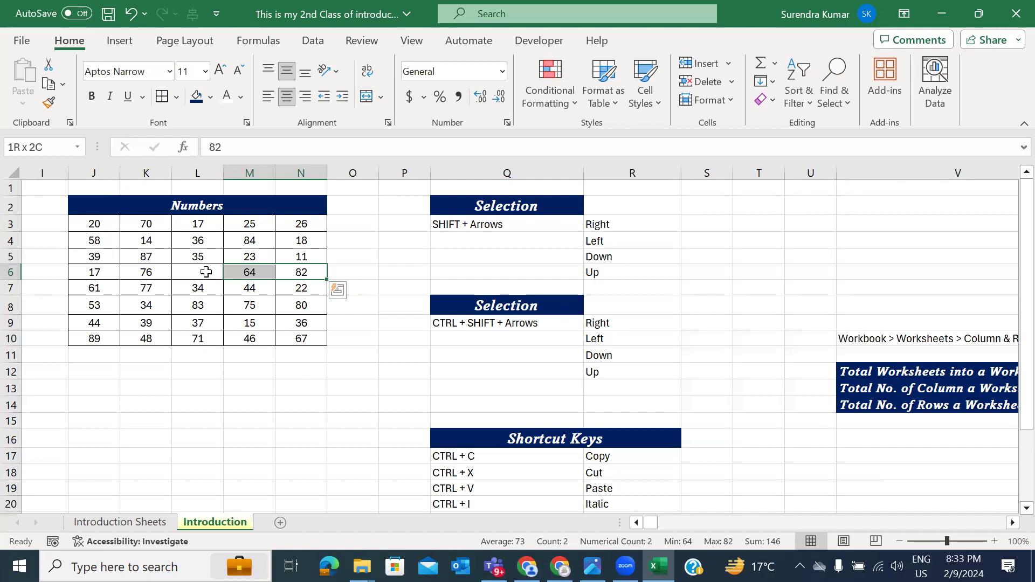
pyautogui.hotkey('shift', 'Left')
pyautogui.hotkey('shift', 'Left')
pyautogui.hotkey('shift', 'Left')
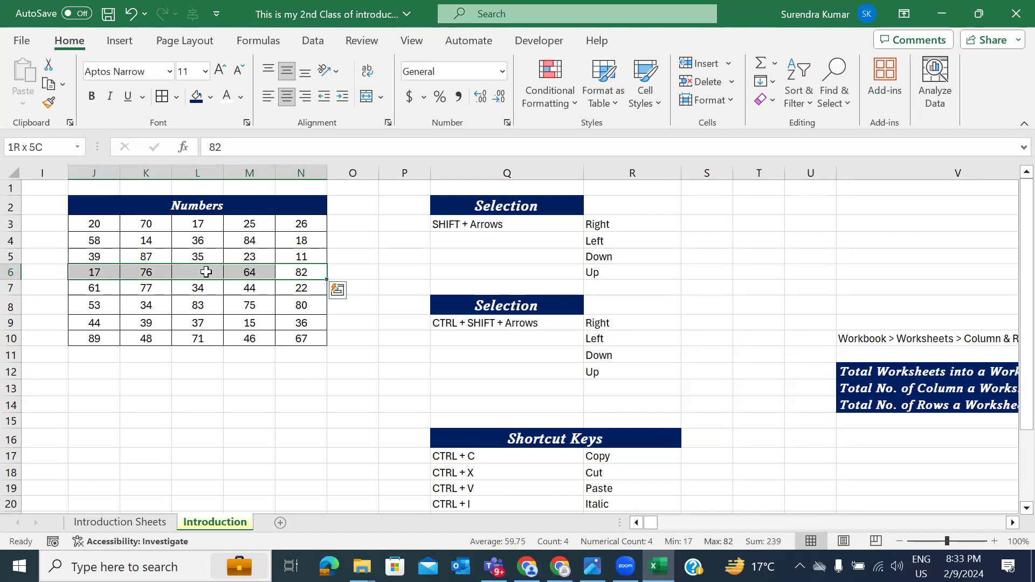
pyautogui.click(262, 224)
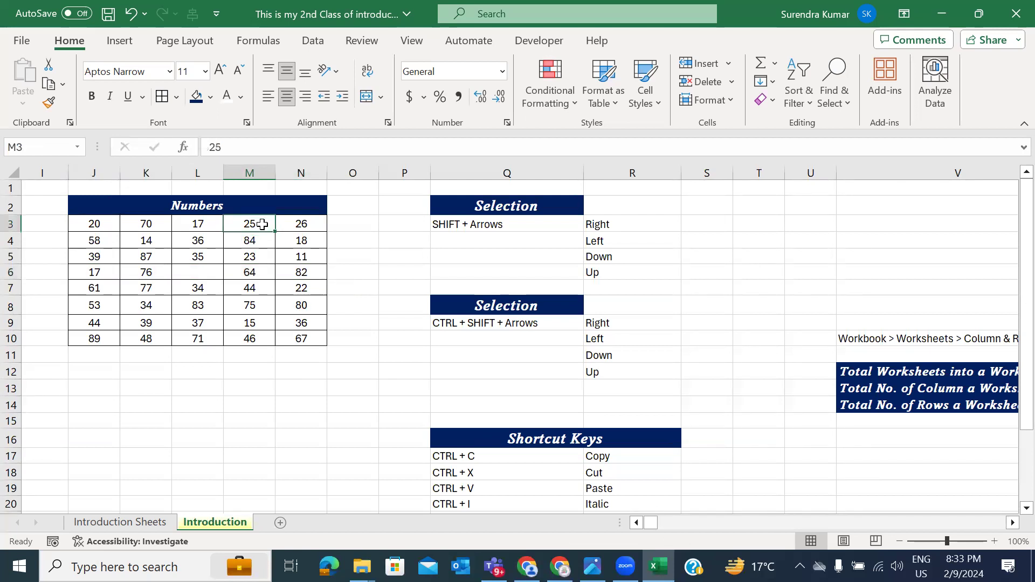
pyautogui.hotkey('ctrl', 'shift', 'Down')
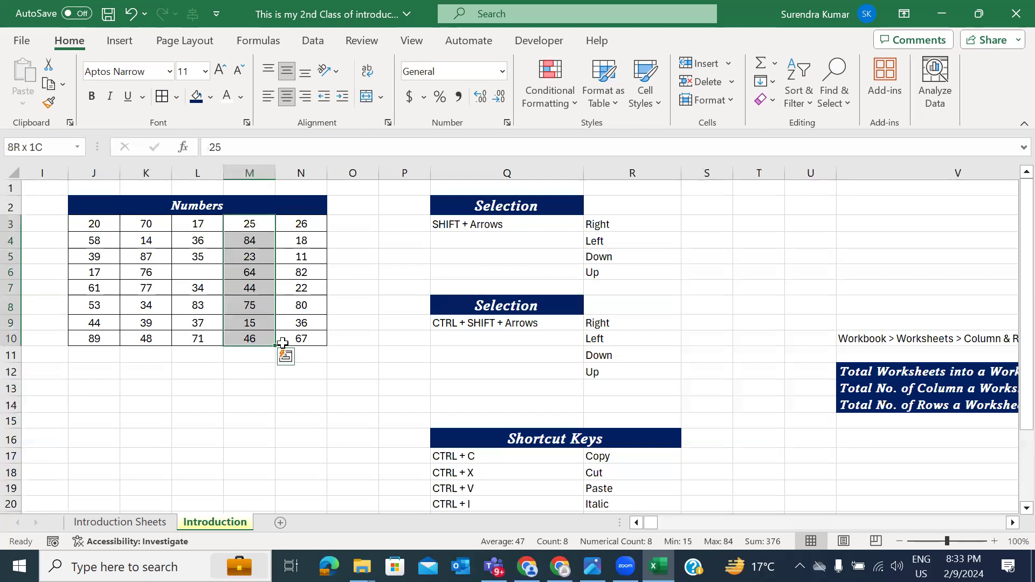
pyautogui.click(297, 339)
pyautogui.hotkey('ctrl', 'shift', 'Up')
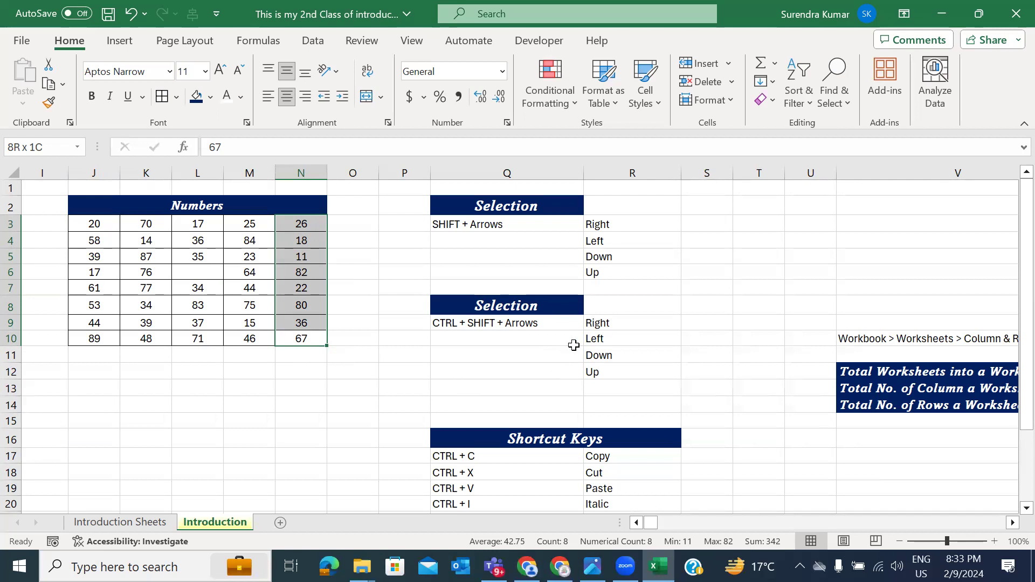
# Step: Select the whole Numbers table with Ctrl+A, then reselect row 3 and extend down to row 10
pyautogui.click(223, 248)
pyautogui.hotkey('ctrl', 'a')
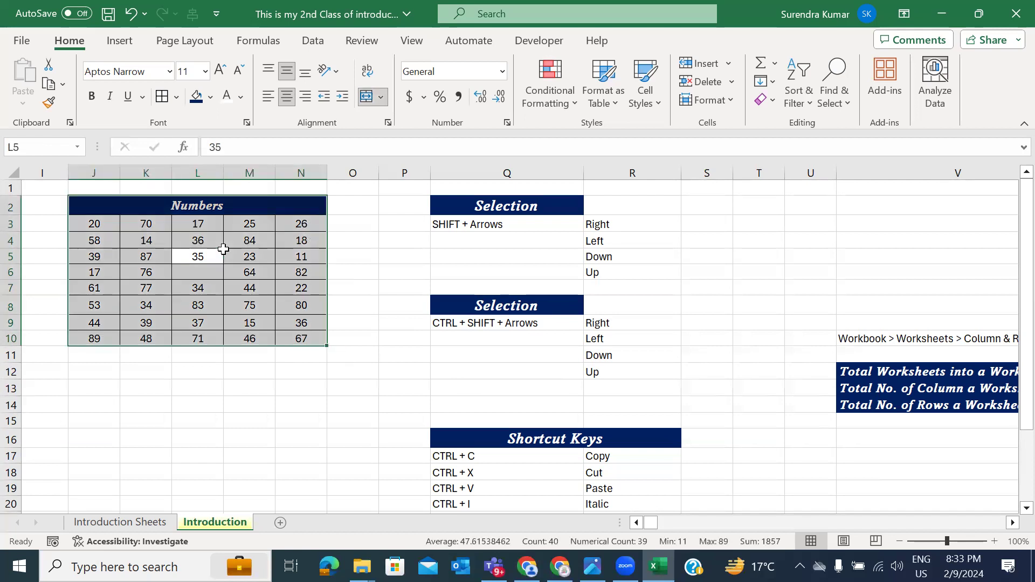
pyautogui.moveTo(88, 225); pyautogui.dragTo(322, 308)
pyautogui.click(310, 223)
pyautogui.hotkey('shift', 'Left')
pyautogui.hotkey('shift', 'Left')
pyautogui.hotkey('shift', 'Left')
pyautogui.hotkey('shift', 'Left')
pyautogui.press('Right')
pyautogui.press('Left')
pyautogui.hotkey('ctrl', 'shift', 'Left')
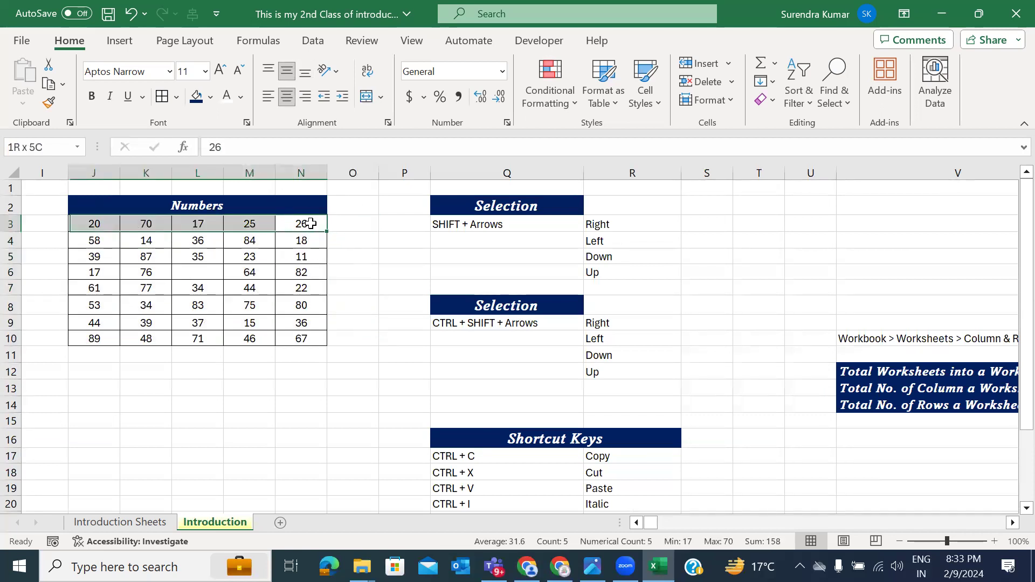
pyautogui.hotkey('ctrl', 'shift', 'Down')
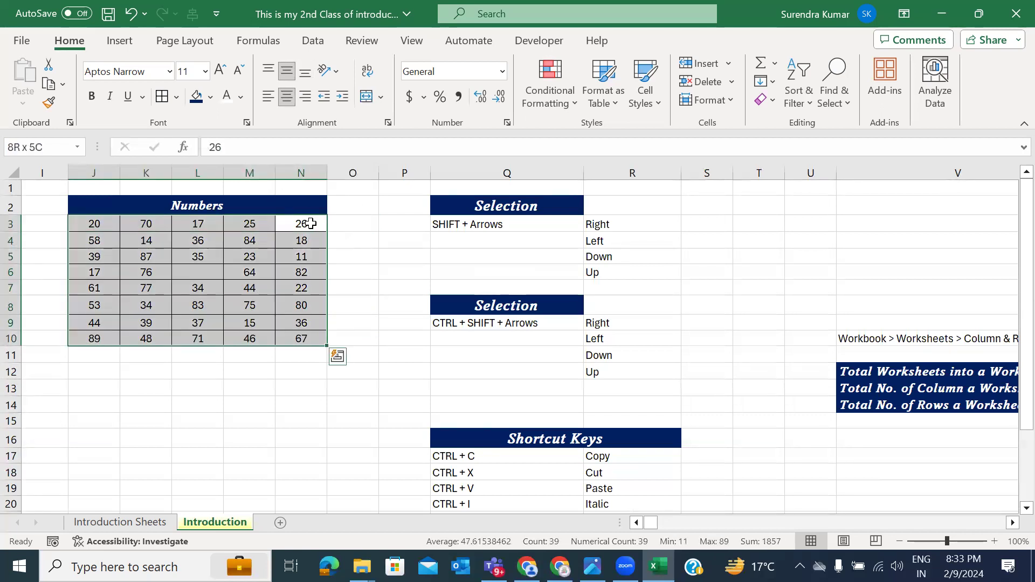
# Step: Delete the values 70 in K3 and 25 in M3
pyautogui.click(310, 223)
pyautogui.press('Left')
pyautogui.press('Left')
pyautogui.press('Left')
pyautogui.press('Delete')
pyautogui.press('Right')
pyautogui.press('Delete')
pyautogui.press('Right')
# Step: Practise more selections from N3 across row 3 and over the block J4:N10
pyautogui.hotkey('shift', 'Left')
pyautogui.hotkey('shift', 'Left')
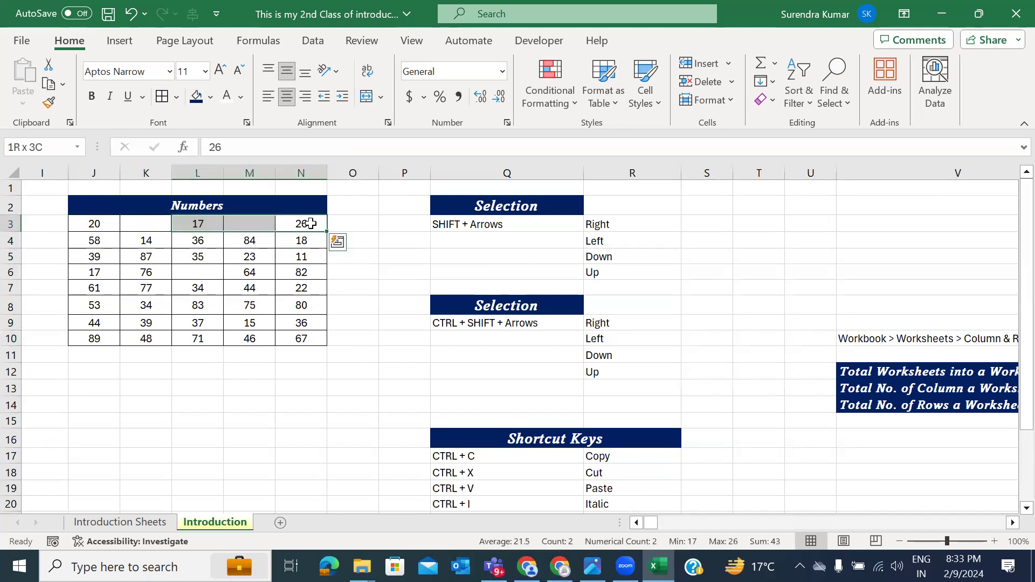
pyautogui.hotkey('shift', 'Left')
pyautogui.hotkey('shift', 'Left')
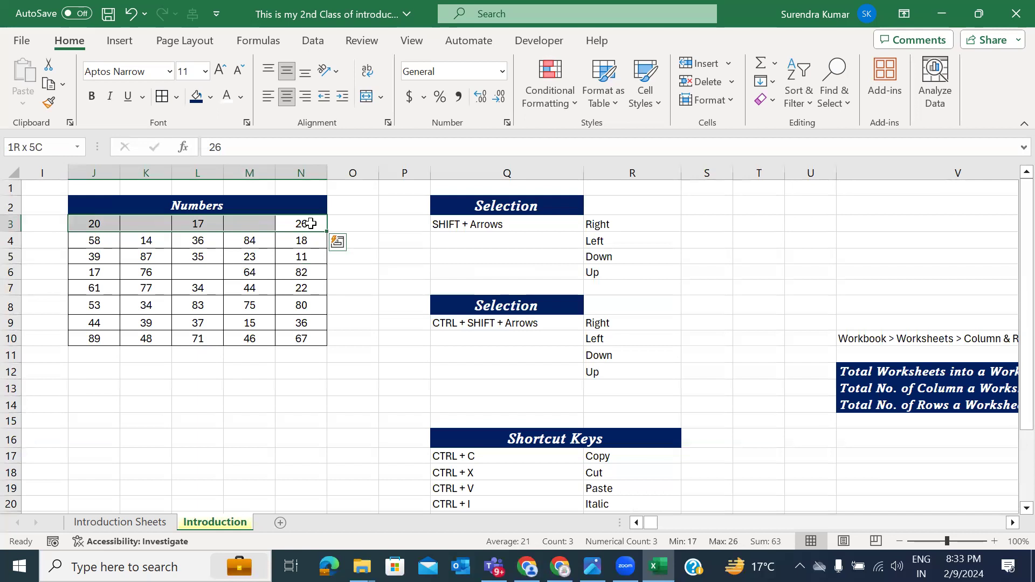
pyautogui.click(311, 224)
pyautogui.hotkey('shift', 'Left')
pyautogui.hotkey('shift', 'Left')
pyautogui.hotkey('shift', 'Left')
pyautogui.hotkey('shift', 'Left')
pyautogui.press('Down')
pyautogui.hotkey('ctrl', 'shift', 'Down')
pyautogui.hotkey('ctrl', 'shift', 'Left')
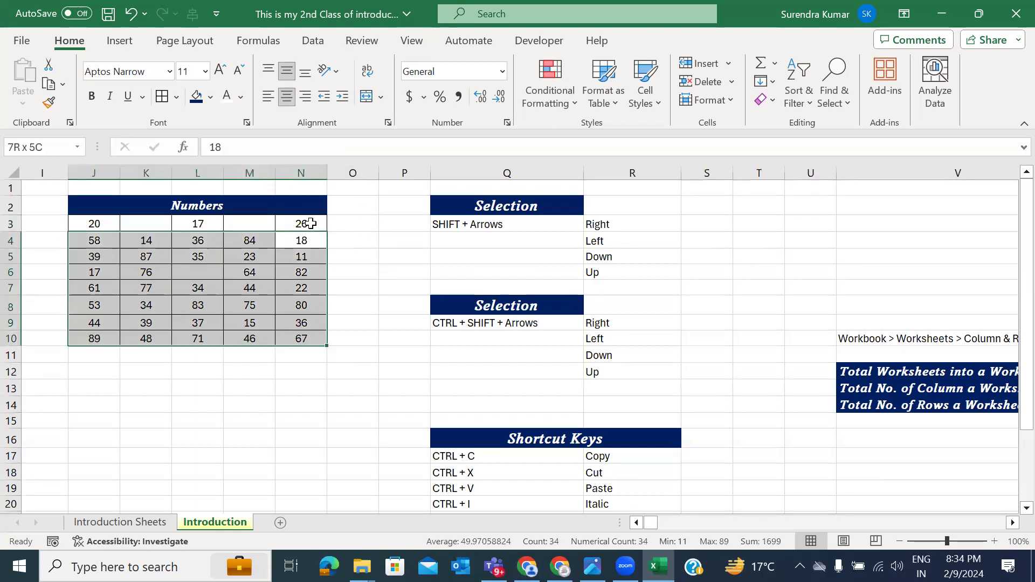
pyautogui.click(310, 223)
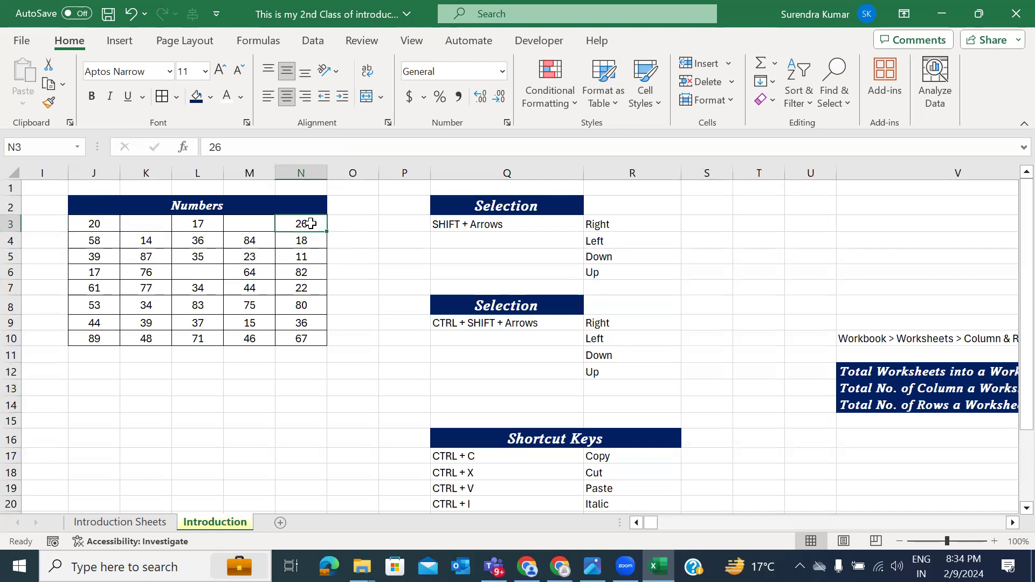
# Step: Delete the entire column V along with its notes
pyautogui.hscroll(1, 626, 344)
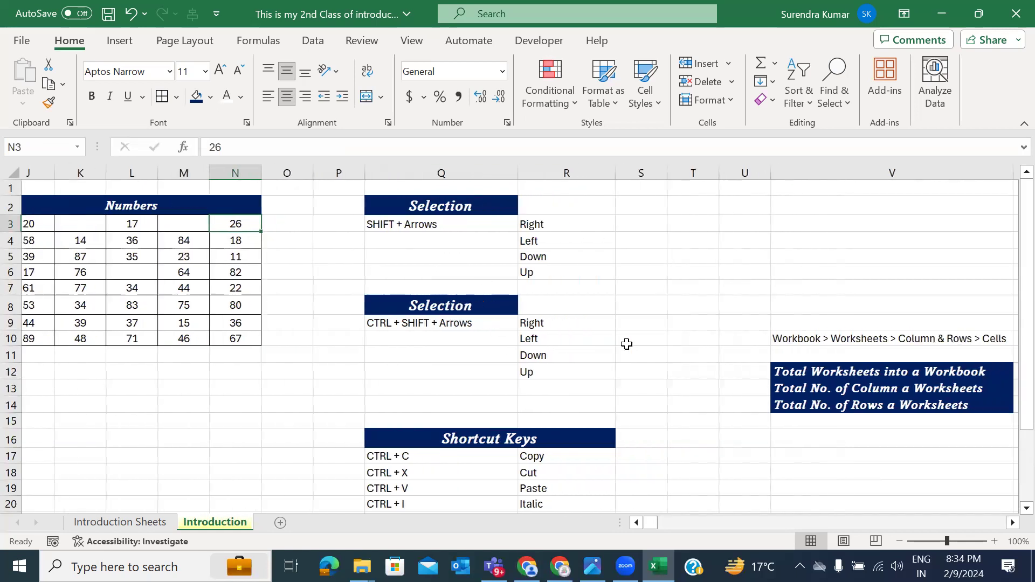
pyautogui.hscroll(1, 626, 344)
pyautogui.keyDown('ctrl'); pyautogui.scroll(-2, 626, 344); pyautogui.keyUp('ctrl')
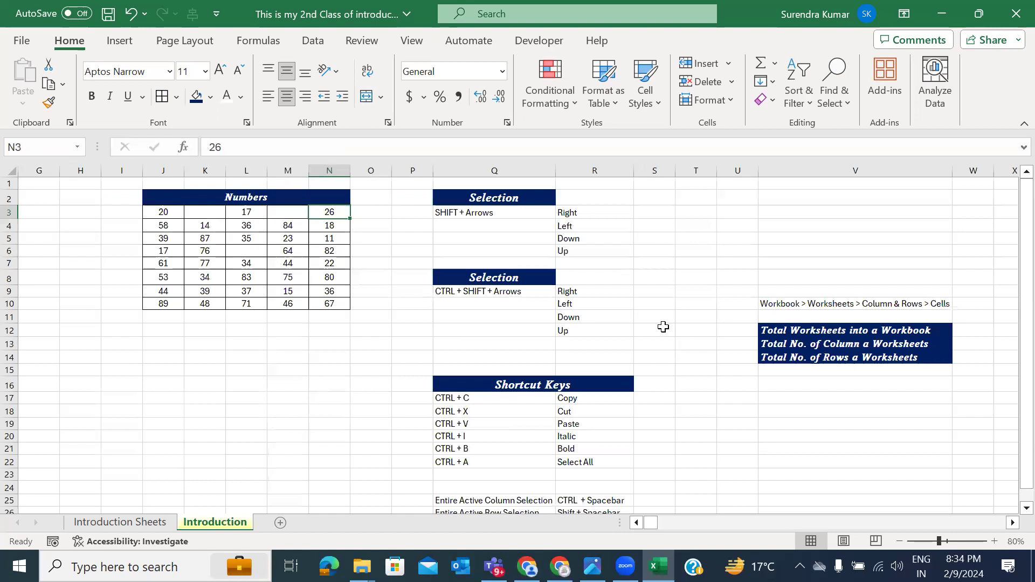
pyautogui.hscroll(6, 663, 327)
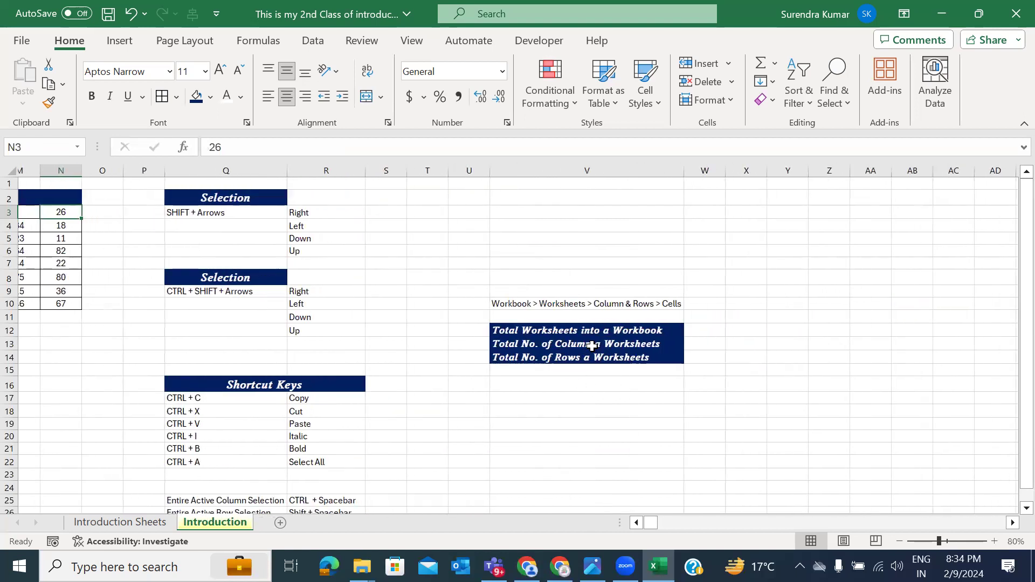
pyautogui.hscroll(3, 591, 346)
pyautogui.keyDown('ctrl'); pyautogui.scroll(-3, 591, 346); pyautogui.keyUp('ctrl')
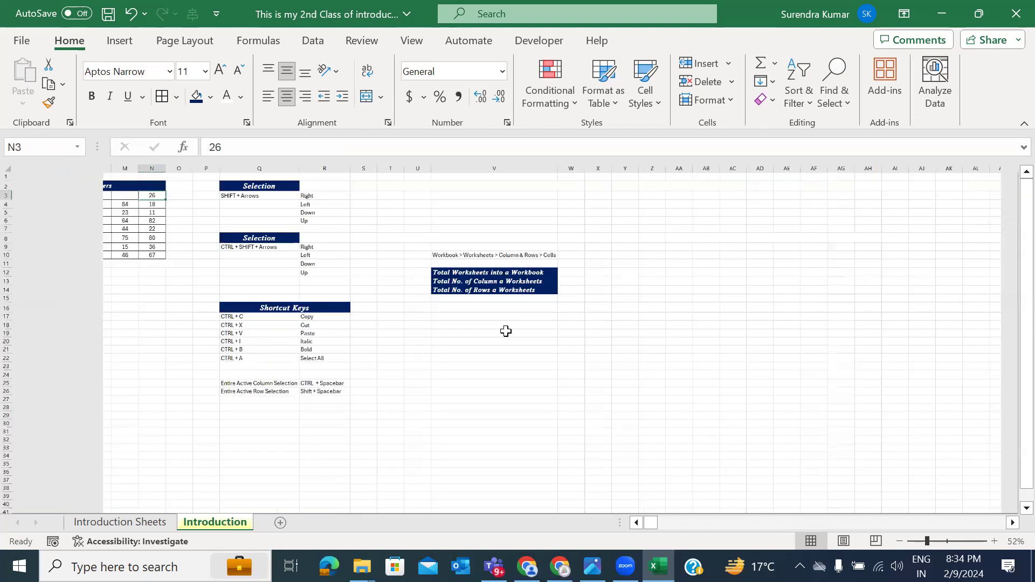
pyautogui.click(506, 331)
pyautogui.keyDown('ctrl'); pyautogui.scroll(3, 505, 331); pyautogui.keyUp('ctrl')
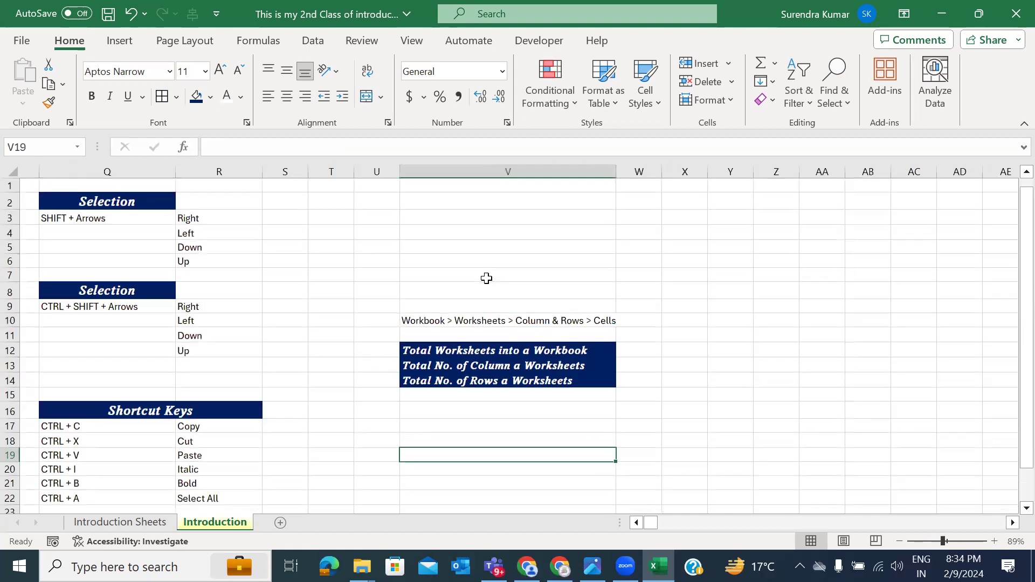
pyautogui.click(486, 278)
pyautogui.hotkey('ctrl', 'space')
pyautogui.hotkey('ctrl', '-')
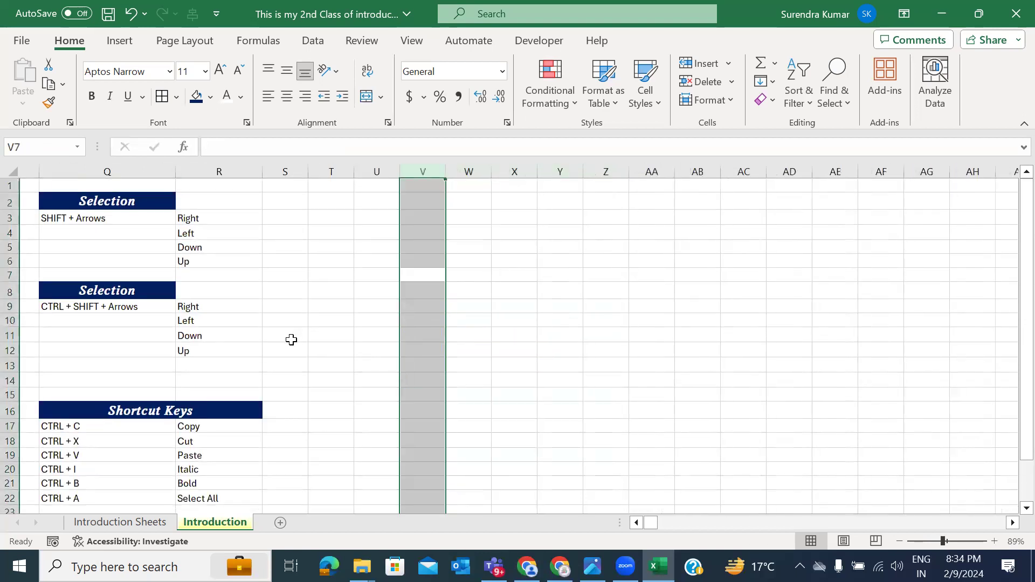
# Step: Select the column A notes from A4 to A25 and bring up the Clear options
pyautogui.hscroll(-5, 288, 345)
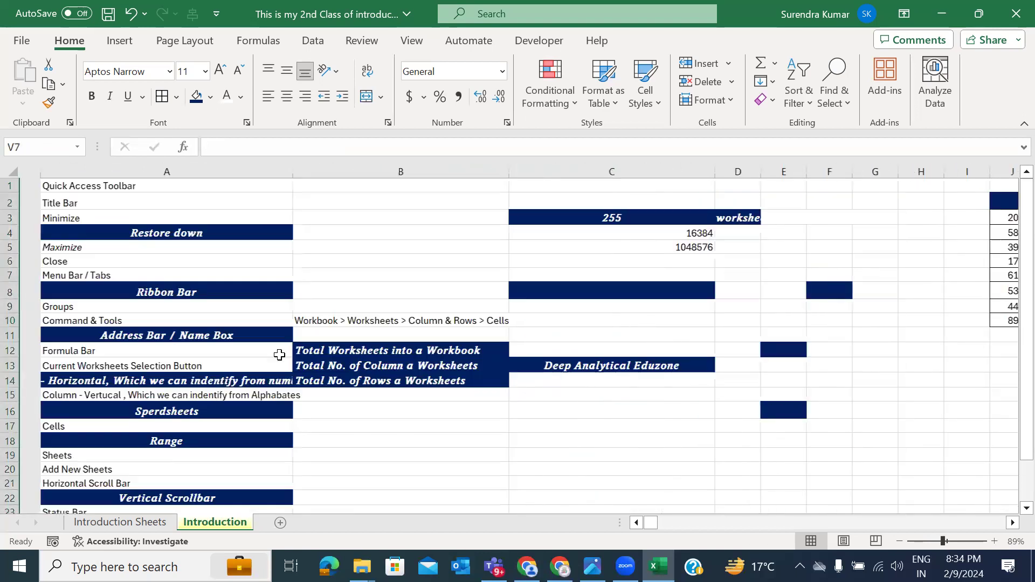
pyautogui.click(136, 227)
pyautogui.moveTo(136, 224); pyautogui.dragTo(170, 494)
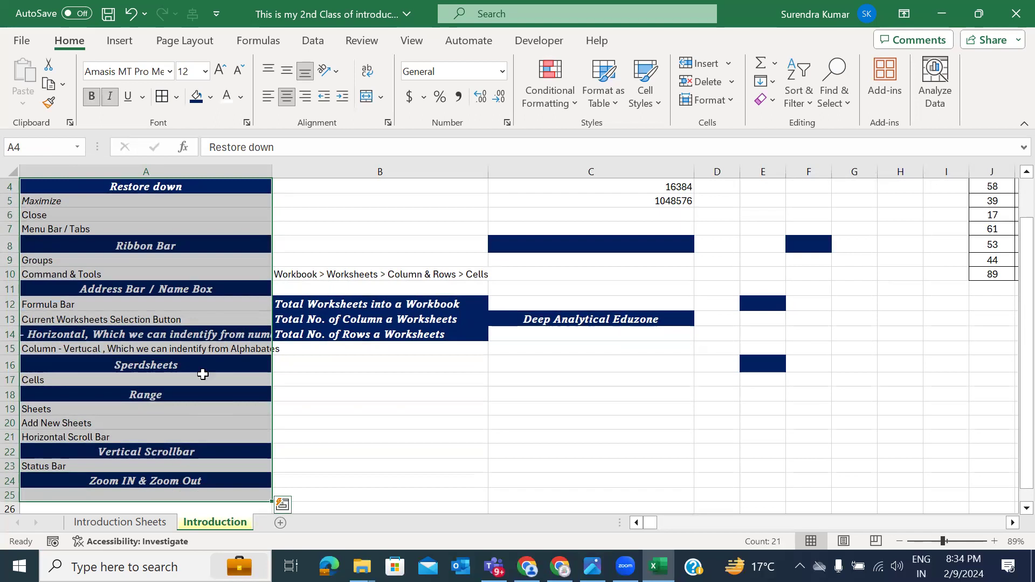
pyautogui.scroll(1, 208, 270)
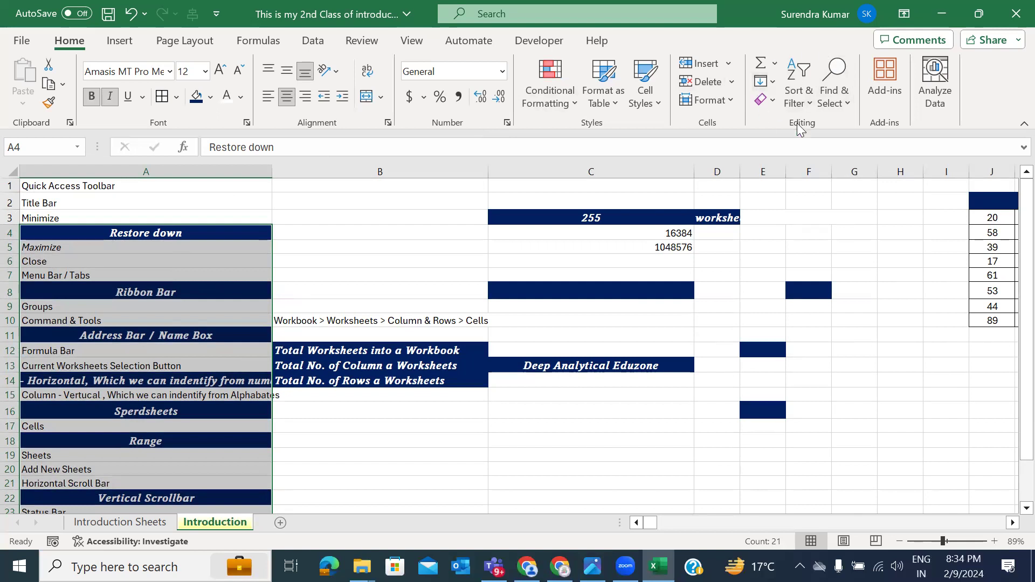
pyautogui.click(773, 101)
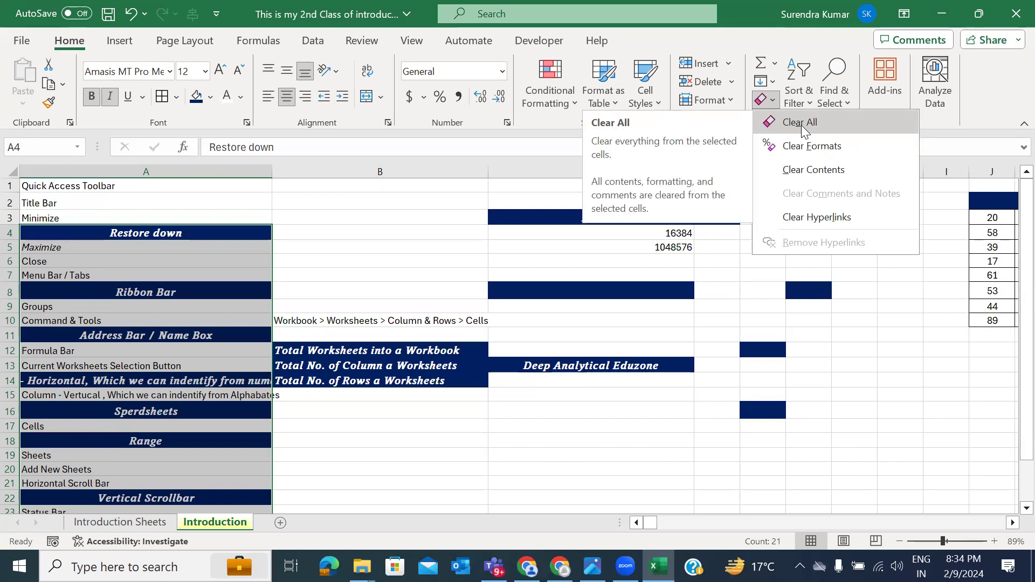
pyautogui.click(424, 279)
pyautogui.click(221, 190)
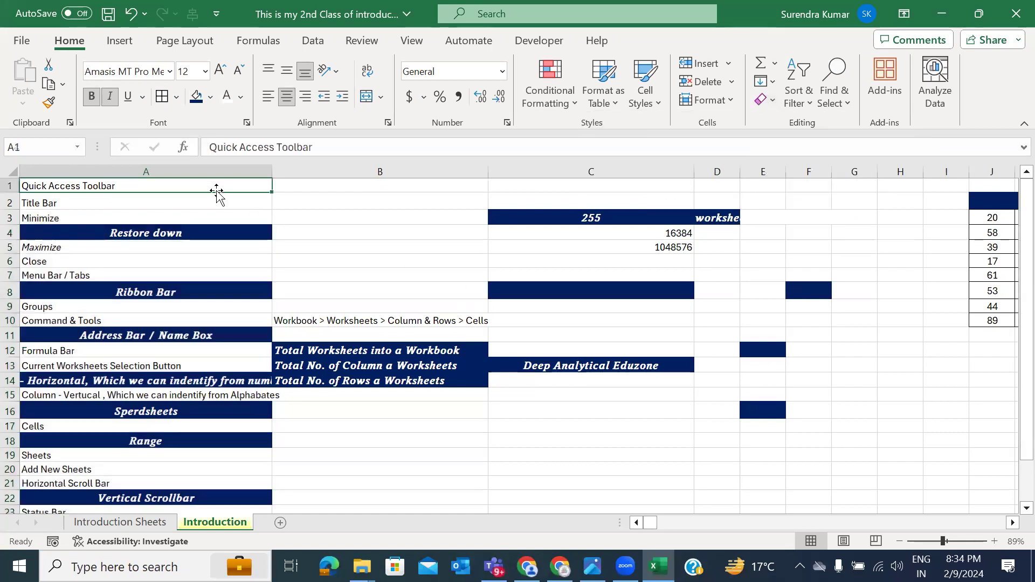
pyautogui.moveTo(215, 185); pyautogui.dragTo(185, 474)
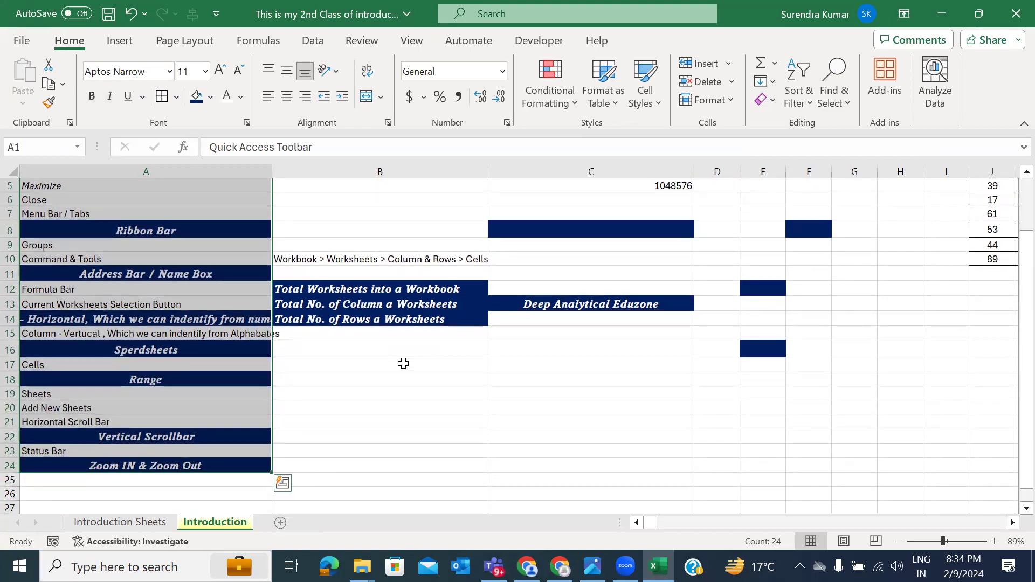
pyautogui.scroll(2, 401, 363)
pyautogui.click(773, 106)
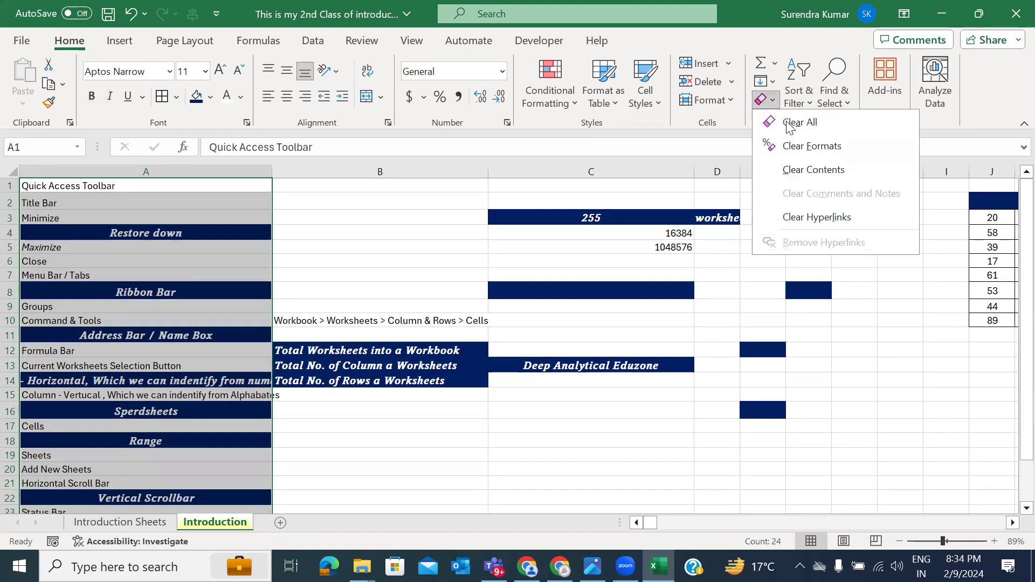
pyautogui.click(788, 125)
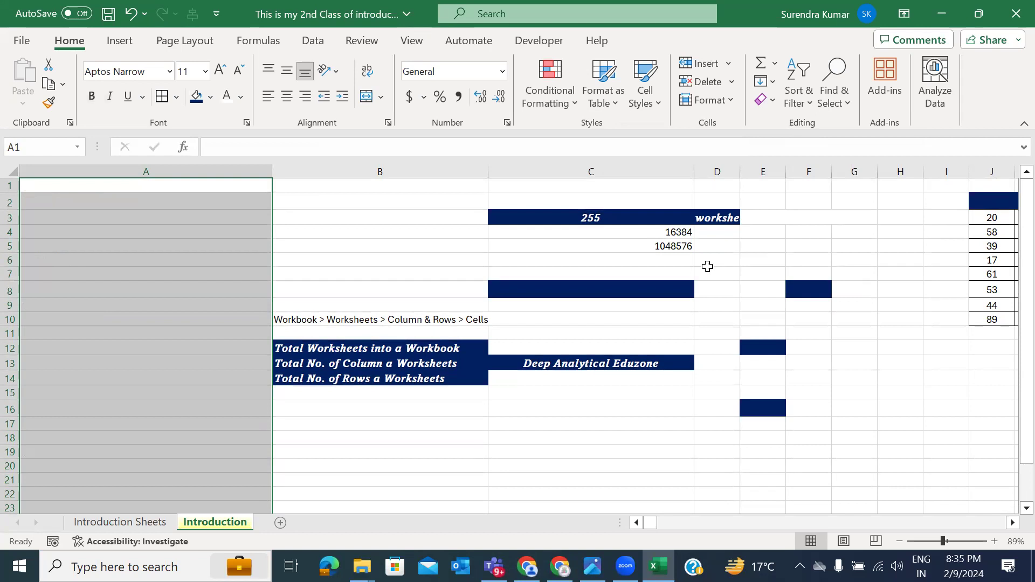
pyautogui.click(391, 246)
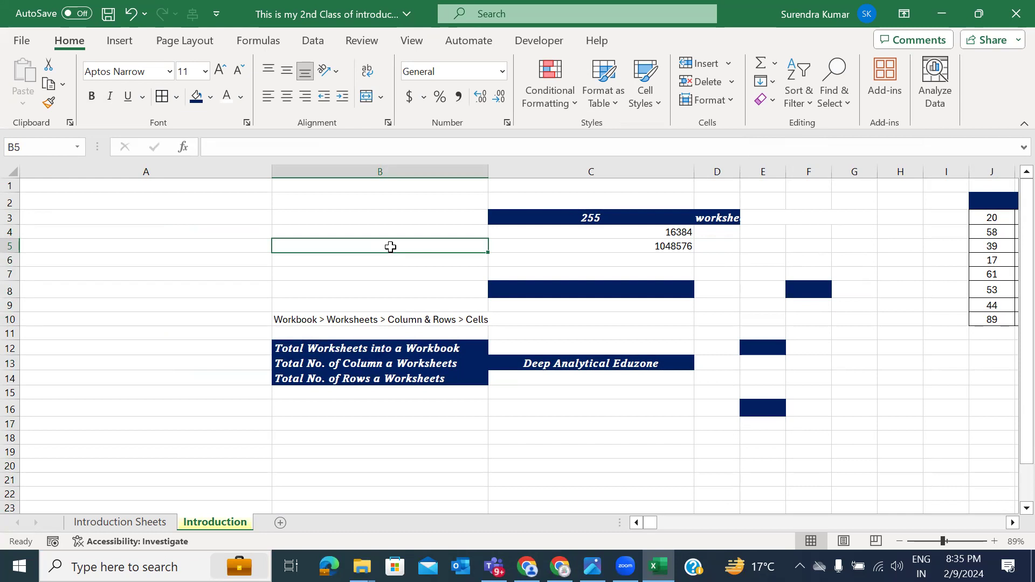
pyautogui.hotkey('ctrl', 'z')
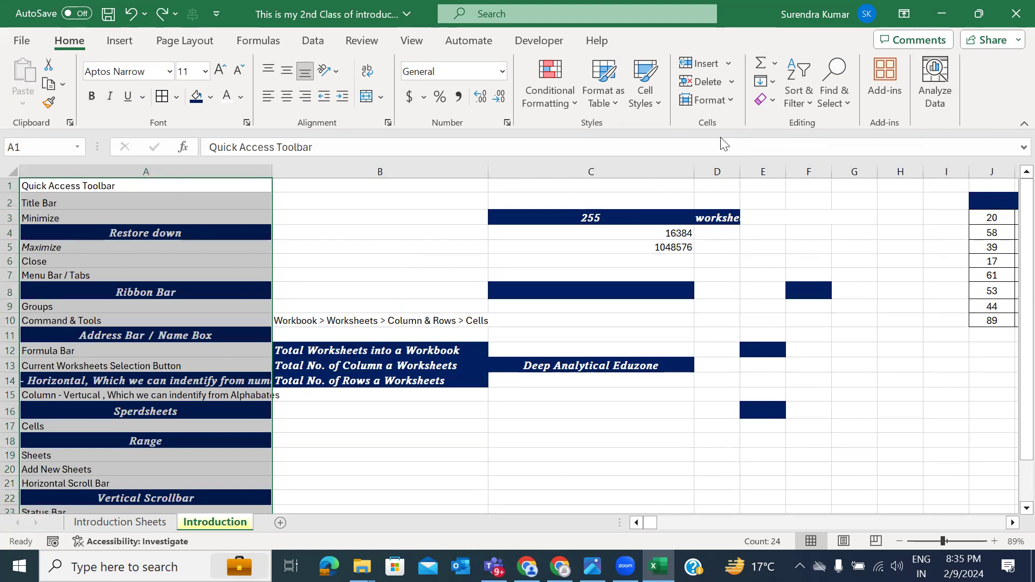
# Step: Try Clear Formats and Clear Contents on column A, undoing each, then Clear Hyperlinks
pyautogui.click(771, 103)
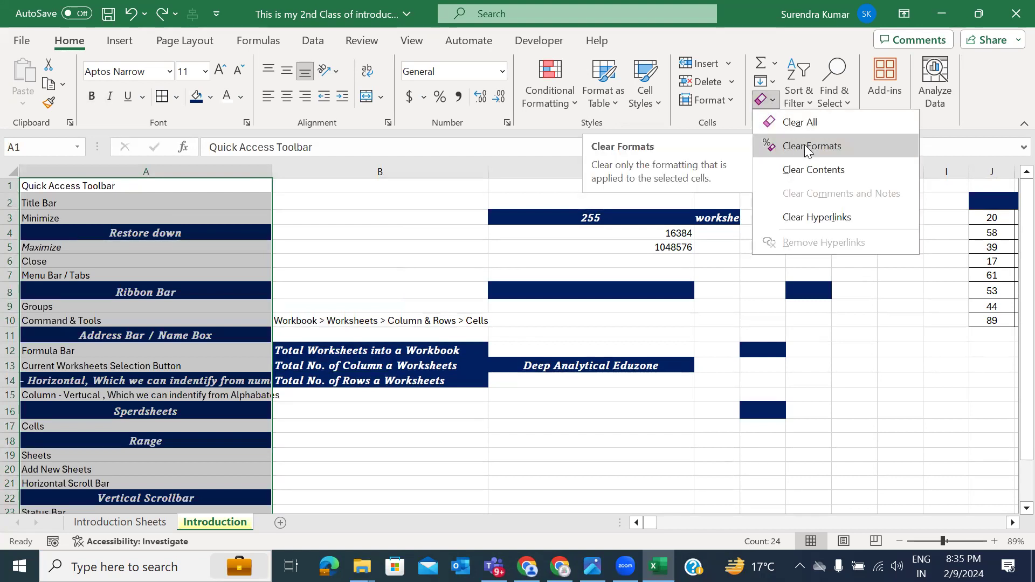
pyautogui.click(807, 149)
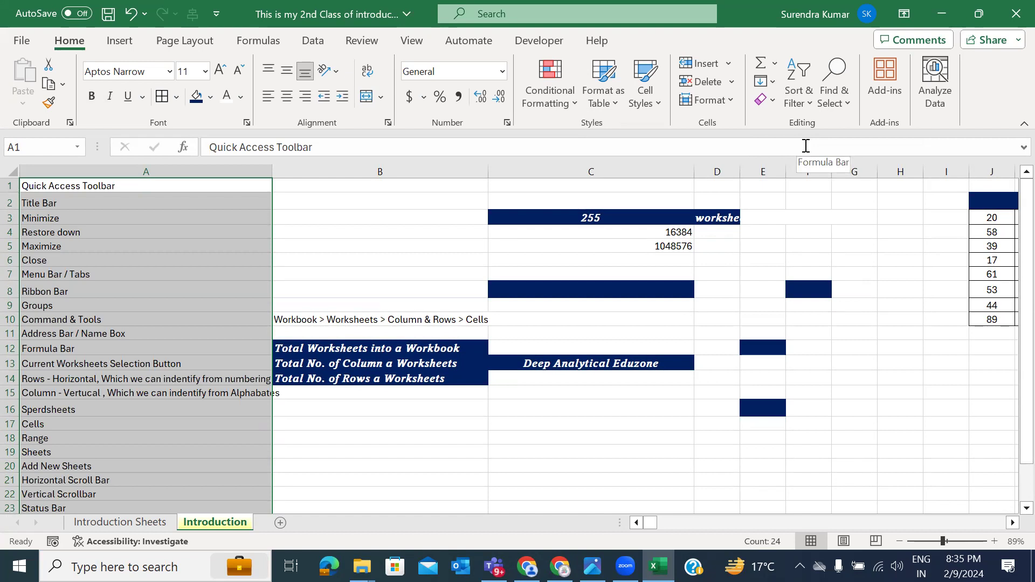
pyautogui.hotkey('ctrl', 'z')
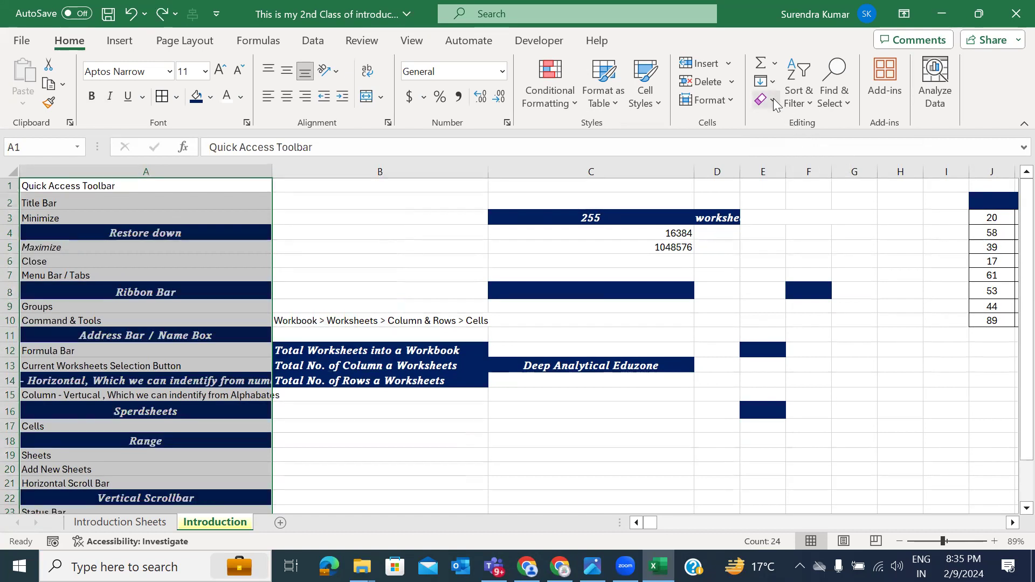
pyautogui.click(773, 100)
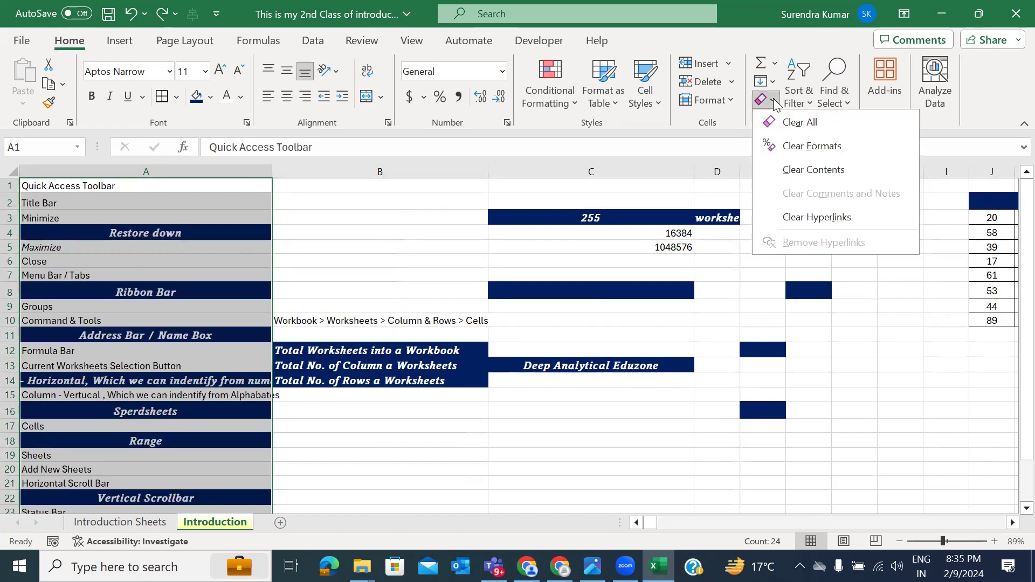
pyautogui.click(801, 173)
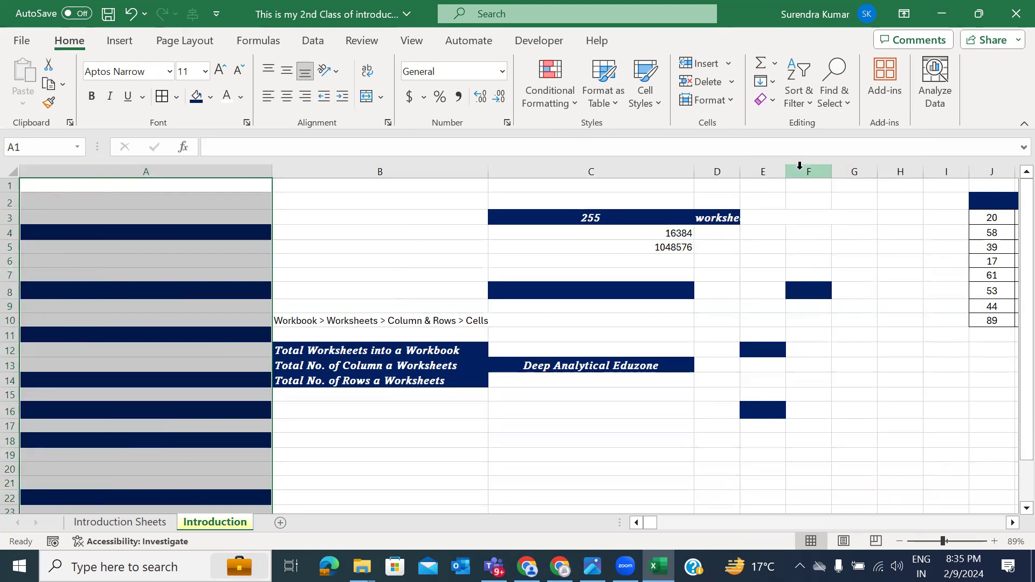
pyautogui.hotkey('ctrl', 'z')
pyautogui.click(774, 101)
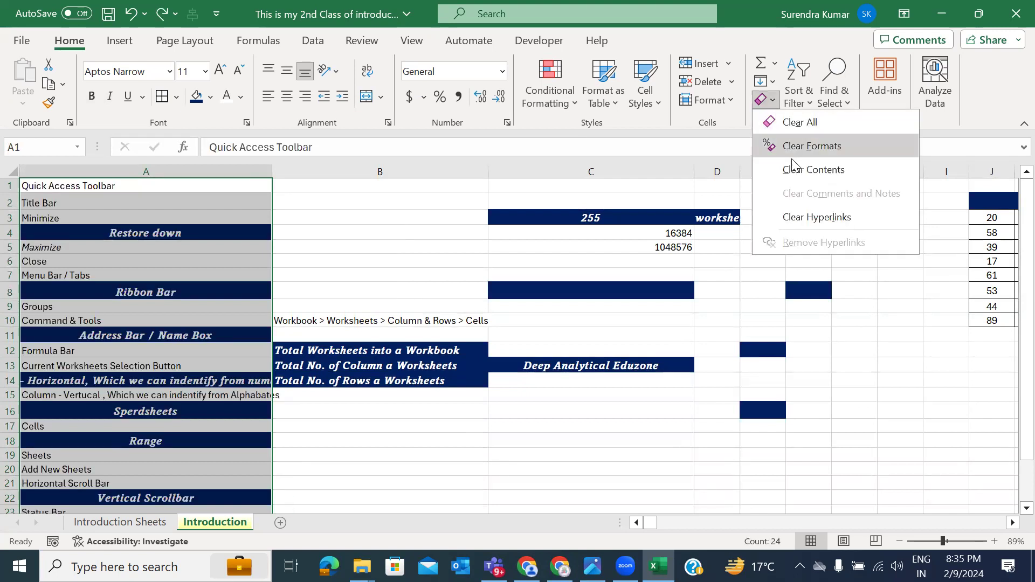
pyautogui.click(799, 221)
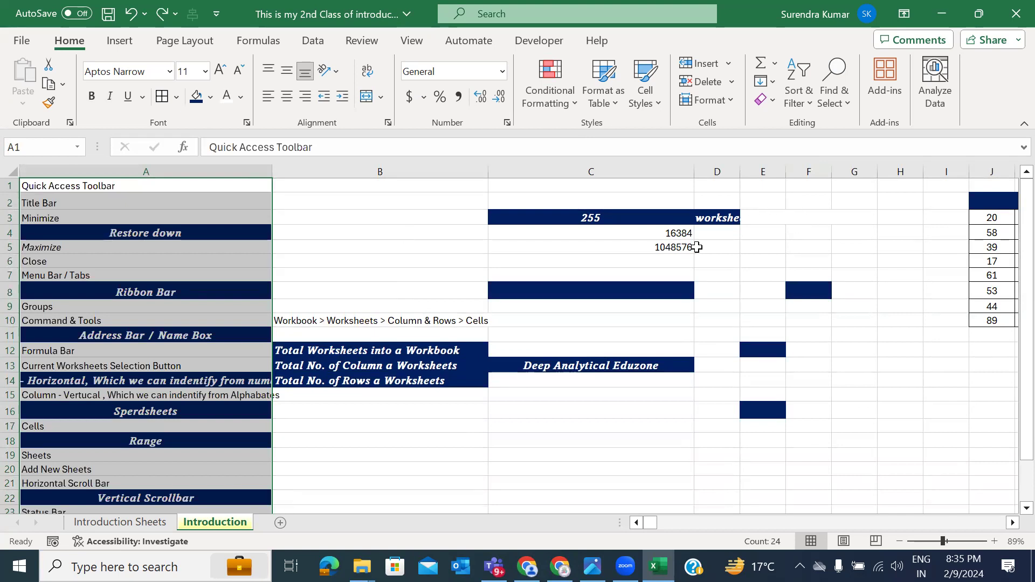
# Step: Step back and forth with undo/redo, then apply Clear Formats to column A's notes
pyautogui.hotkey('ctrl', 'z')
pyautogui.hotkey('ctrl', 'z')
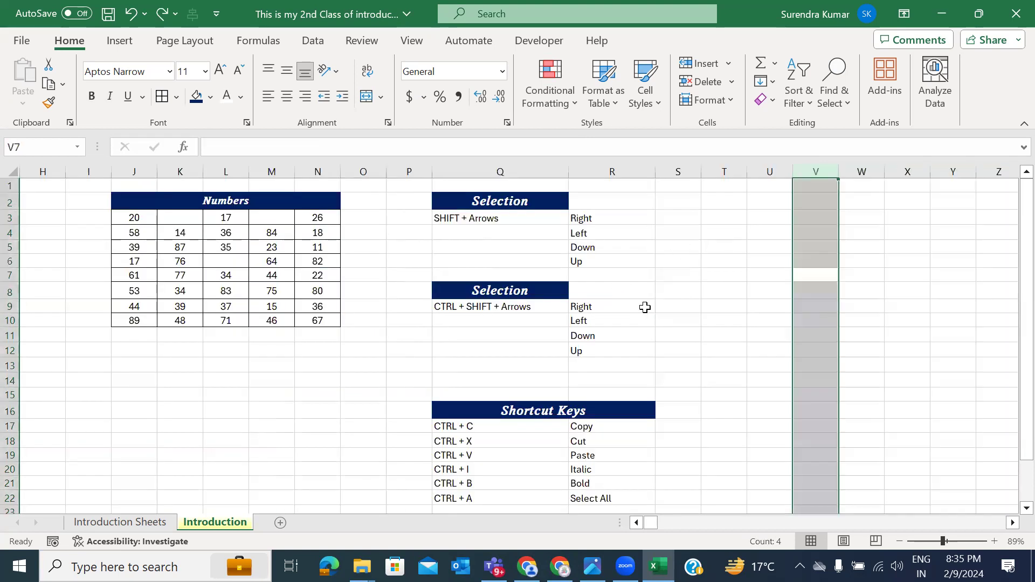
pyautogui.hotkey('ctrl', 'y')
pyautogui.hotkey('ctrl', 'z')
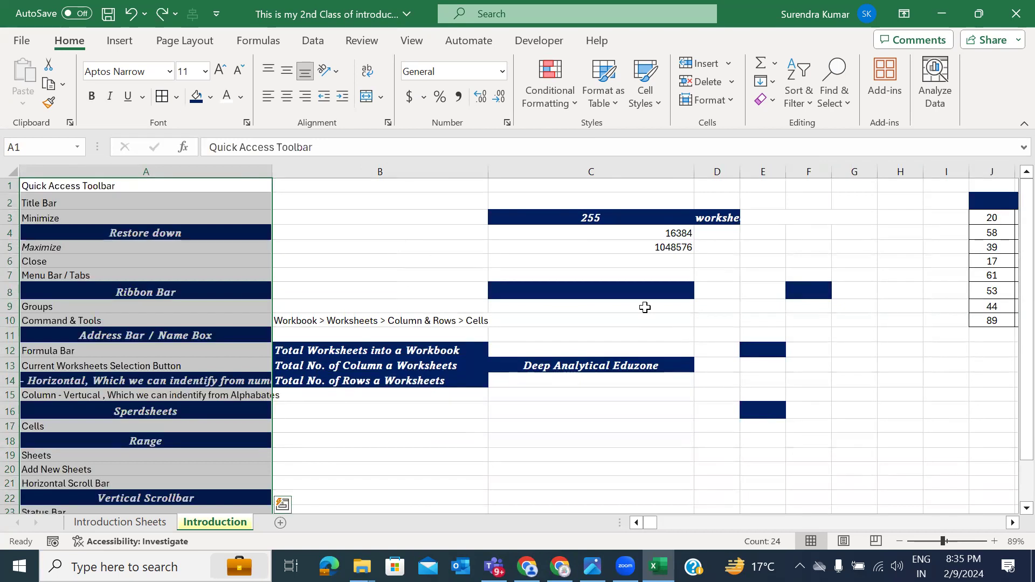
pyautogui.hotkey('ctrl', 'y')
pyautogui.hotkey('ctrl', 'z')
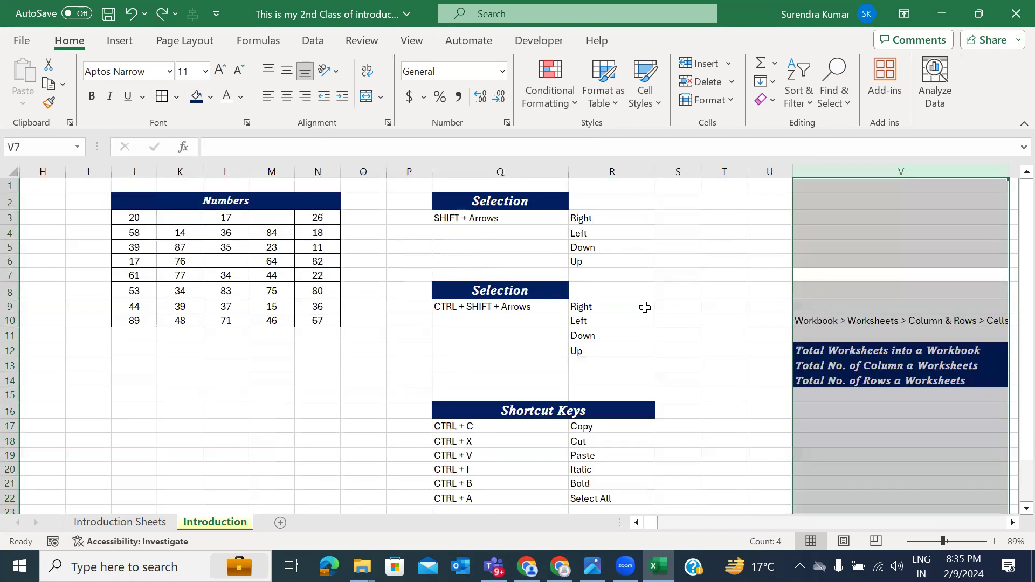
pyautogui.hotkey('ctrl', 'y')
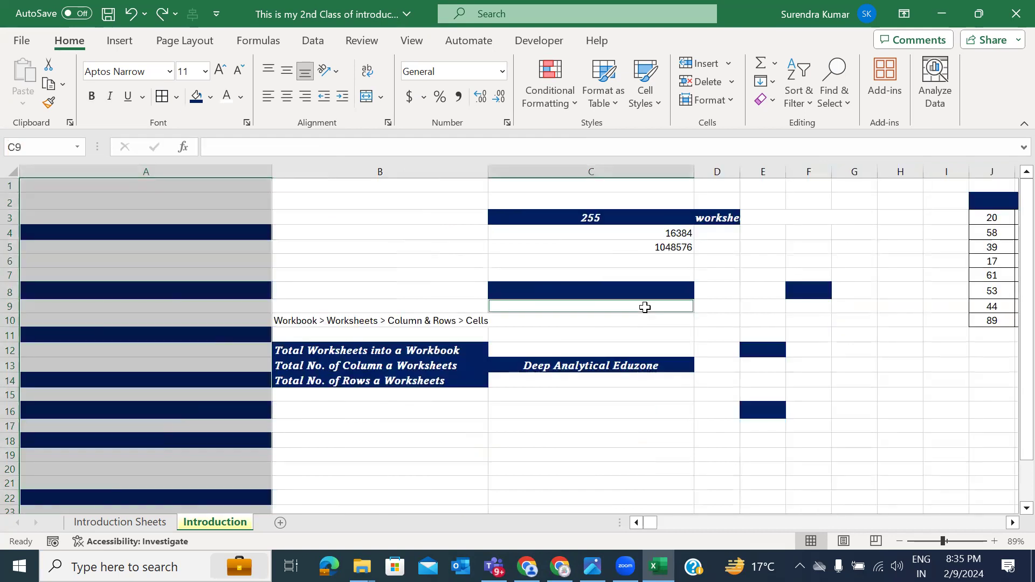
pyautogui.hotkey('ctrl', 'z')
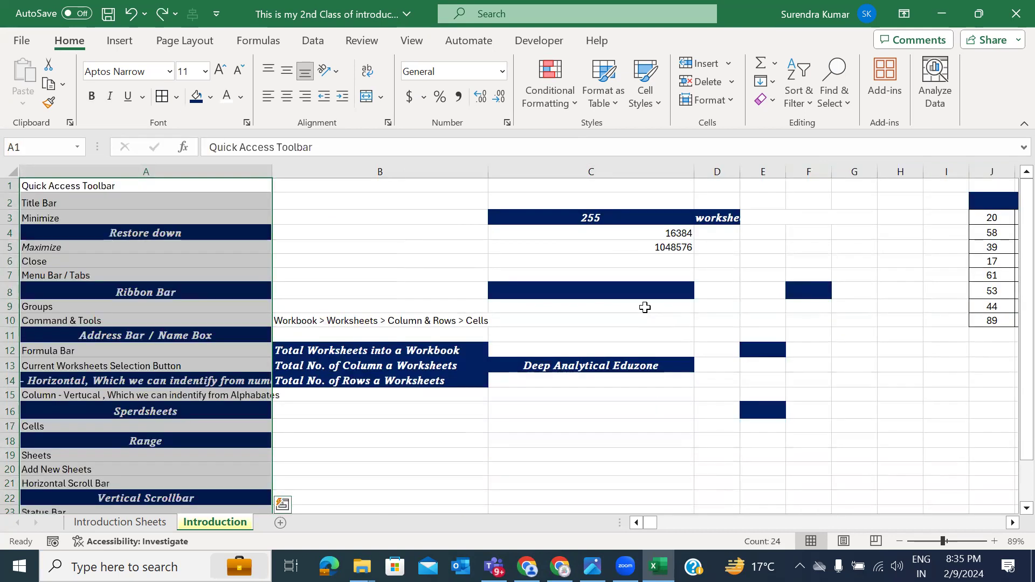
pyautogui.click(773, 101)
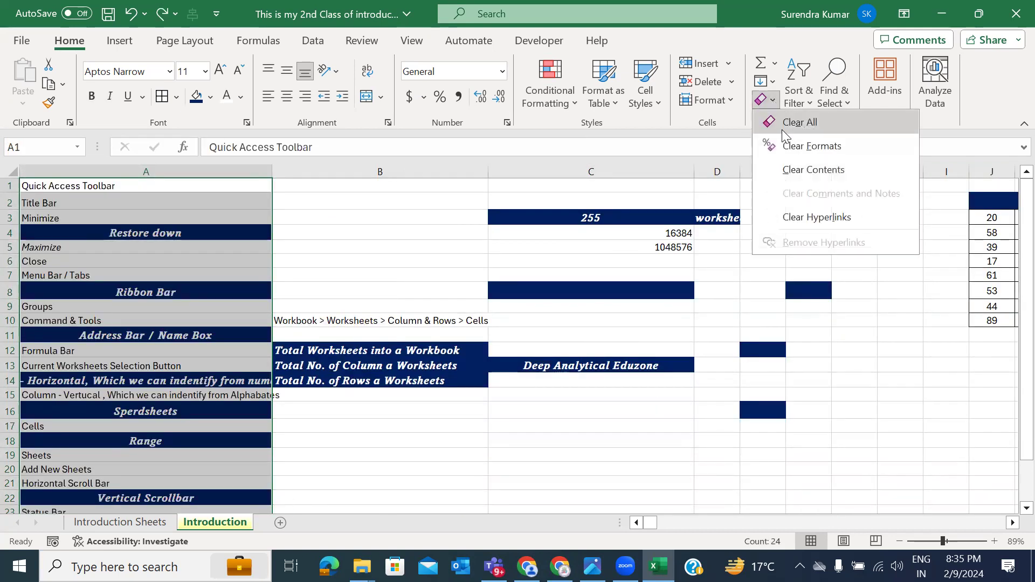
pyautogui.click(781, 143)
# Step: Enter 'CTTRL + Z' in cell Q23 below the shortcut list
pyautogui.scroll(-1, 522, 372)
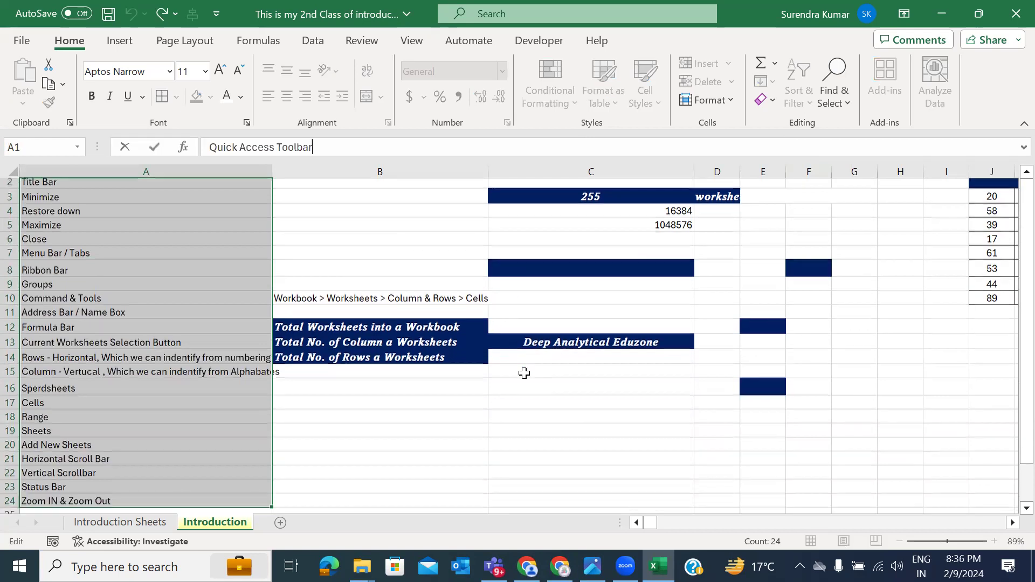
pyautogui.hscroll(1, 524, 373)
pyautogui.hscroll(5, 524, 373)
pyautogui.scroll(1, 524, 373)
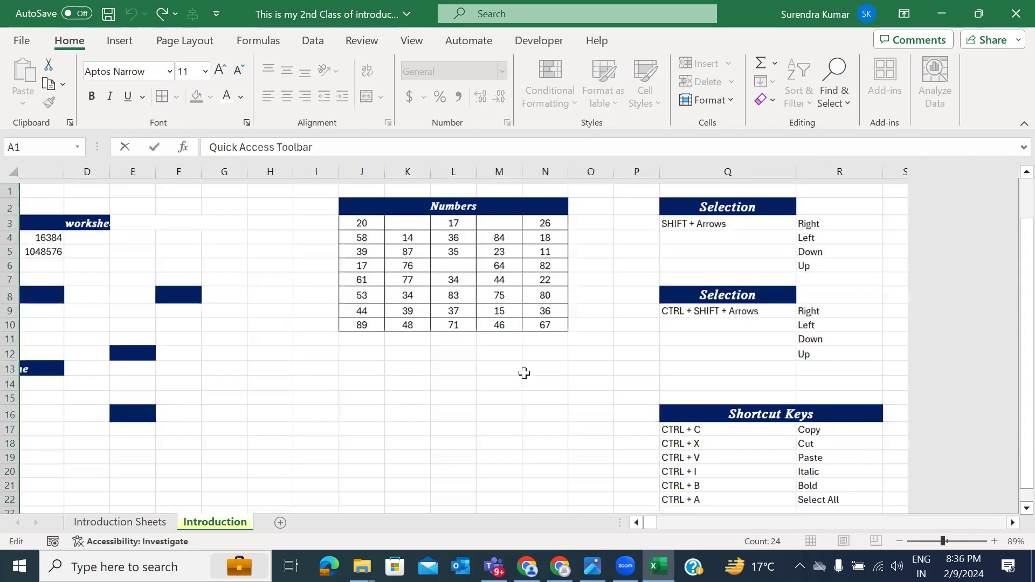
pyautogui.scroll(-2, 523, 373)
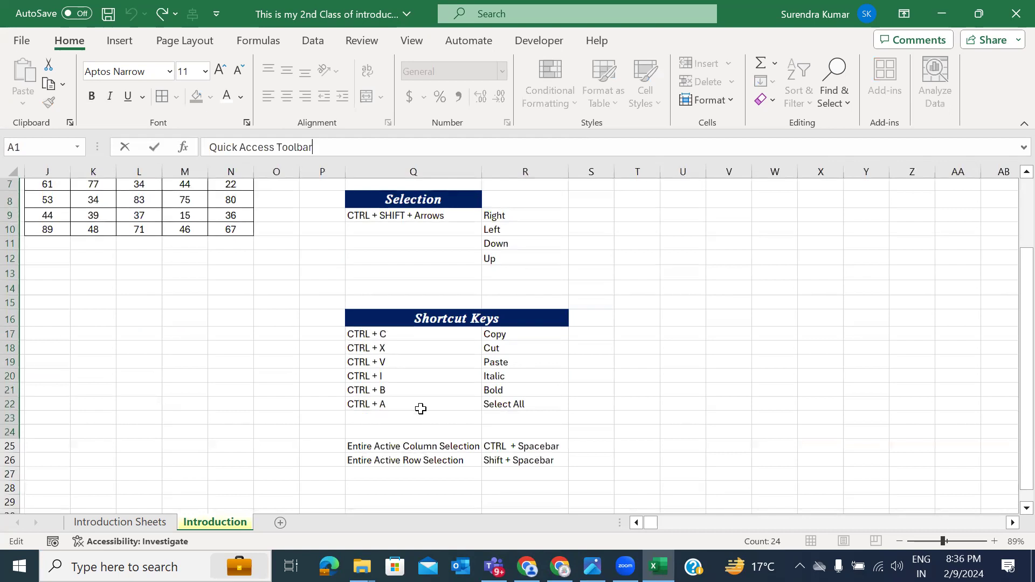
pyautogui.click(415, 415)
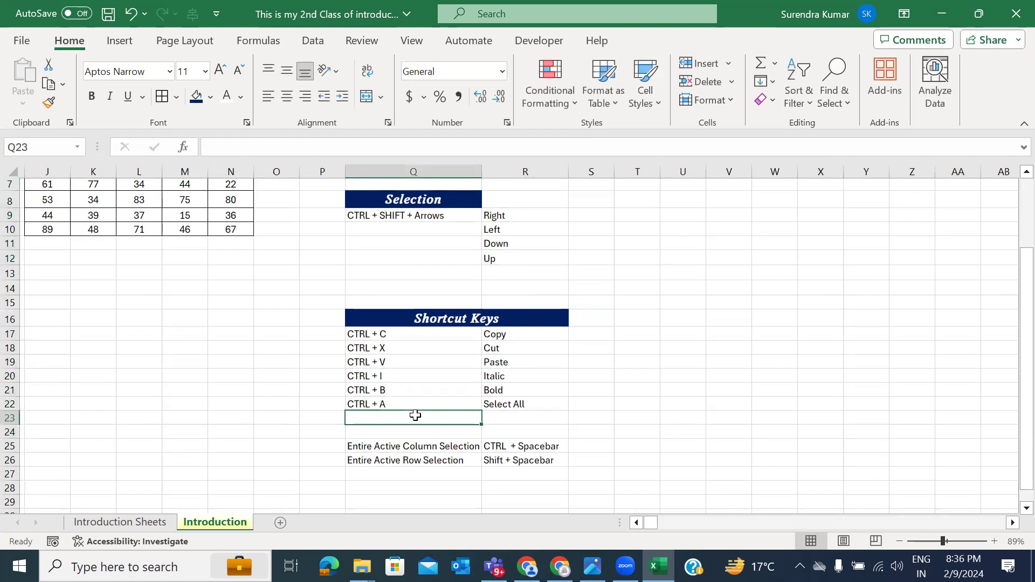
pyautogui.write('CTTRL + Z')
pyautogui.press('Return')
# Step: Describe it in R23 as 'Undo - One Step Back' and AutoFit column R
pyautogui.press('Up')
pyautogui.press('Right')
pyautogui.write('Undo - On S')
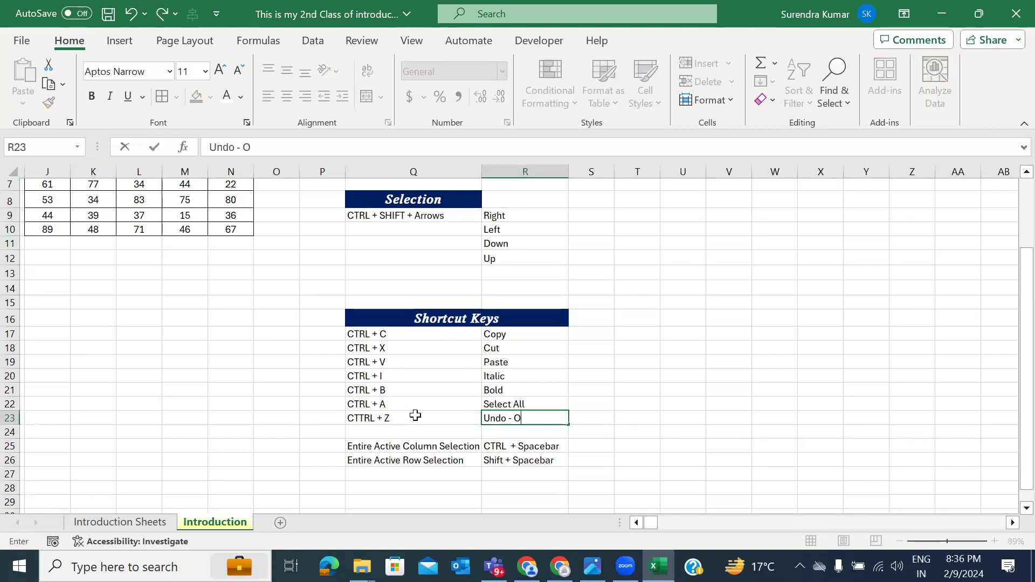
pyautogui.press('BackSpace')
pyautogui.press('BackSpace')
pyautogui.write('e Step Back')
pyautogui.hotkey('ctrl', 'Return')
pyautogui.hotkey('alt', 'h')
pyautogui.press('o')
pyautogui.press('i')
# Step: Move the two spacebar shortcut rows down to row 29 to free row 24
pyautogui.click(389, 432)
pyautogui.hotkey('shift', 'Right')
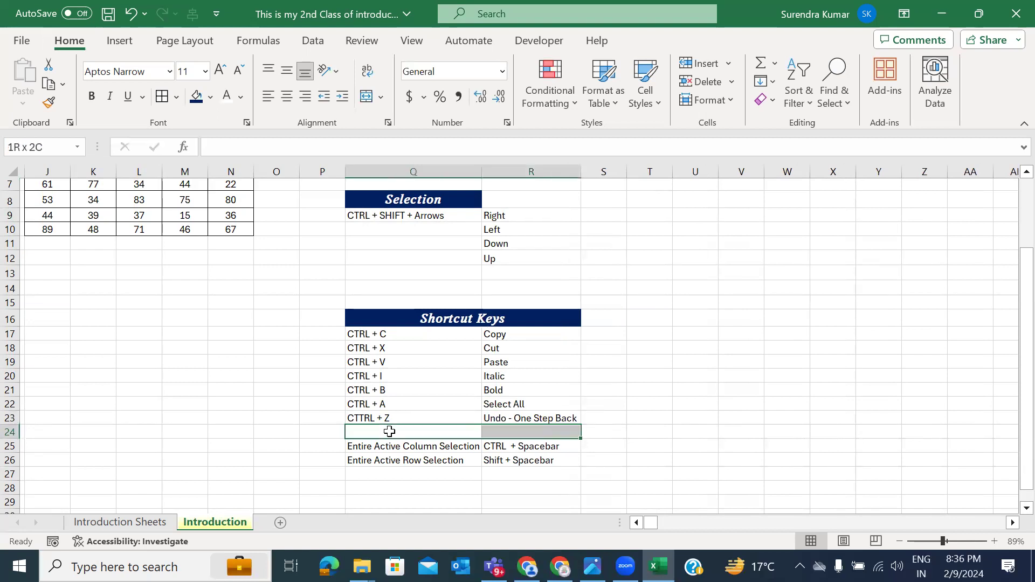
pyautogui.hotkey('shift', 'Right')
pyautogui.hotkey('ctrl', 'shift', '+')
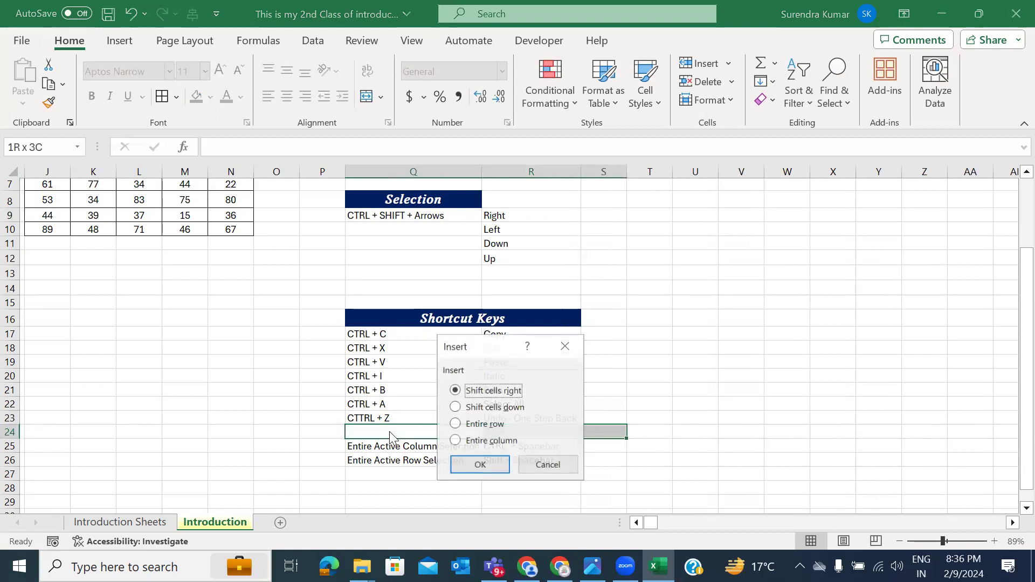
pyautogui.press('Down')
pyautogui.press('Escape')
pyautogui.press('Down')
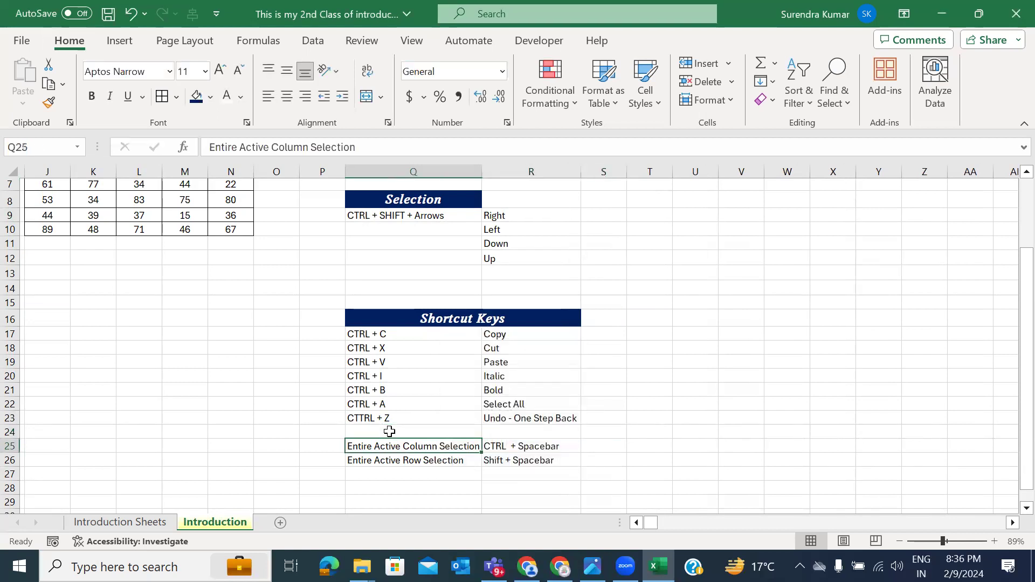
pyautogui.hotkey('shift', 'Right')
pyautogui.hotkey('shift', 'Down')
pyautogui.hotkey('ctrl', 'c')
pyautogui.press('Down')
pyautogui.press('Down')
pyautogui.press('Down')
pyautogui.press('Down')
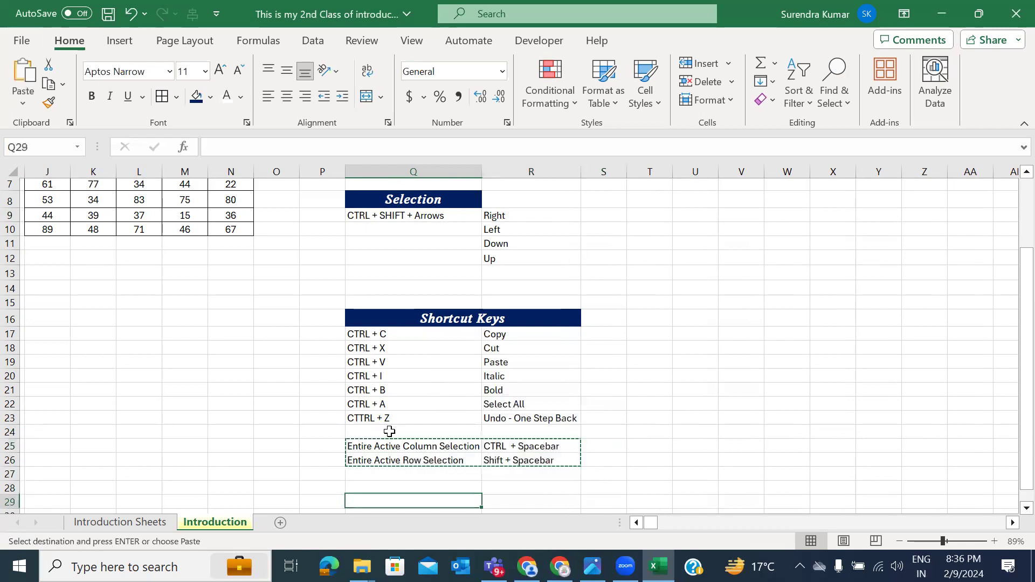
pyautogui.press('Return')
# Step: Fill Q23 down into Q24 and edit it to 'CTTRL + Y'
pyautogui.press('Down')
pyautogui.press('Down')
pyautogui.press('Down')
pyautogui.press('Down')
pyautogui.press('Up')
pyautogui.press('Up')
pyautogui.press('Up')
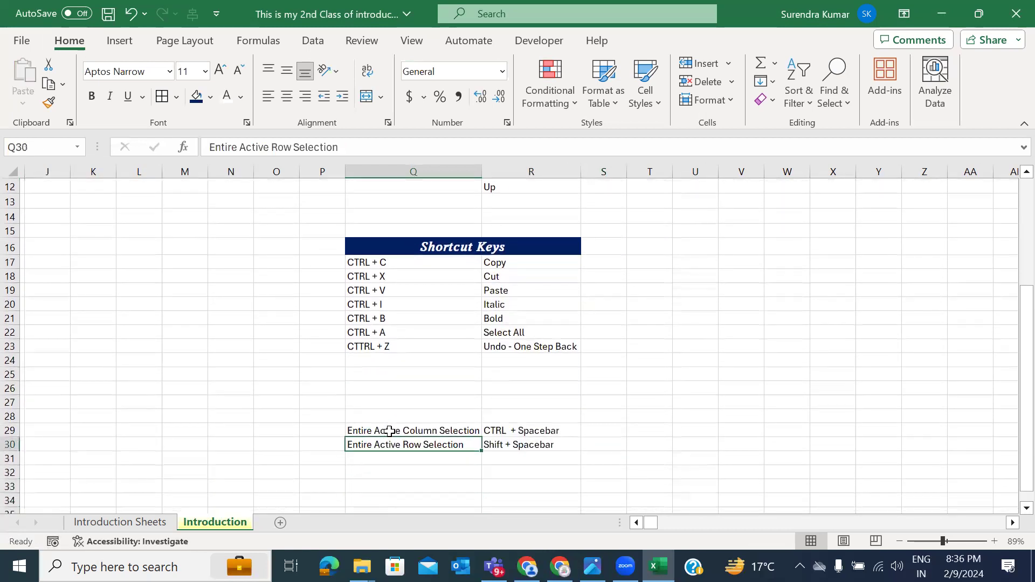
pyautogui.hotkey('ctrl', 'Up')
pyautogui.hotkey('ctrl', 'Up')
pyautogui.press('Down')
pyautogui.hotkey('ctrl', 'd')
pyautogui.press('Down')
pyautogui.press('Up')
pyautogui.press('F2')
pyautogui.press('BackSpace')
pyautogui.write('Y')
pyautogui.press('Return')
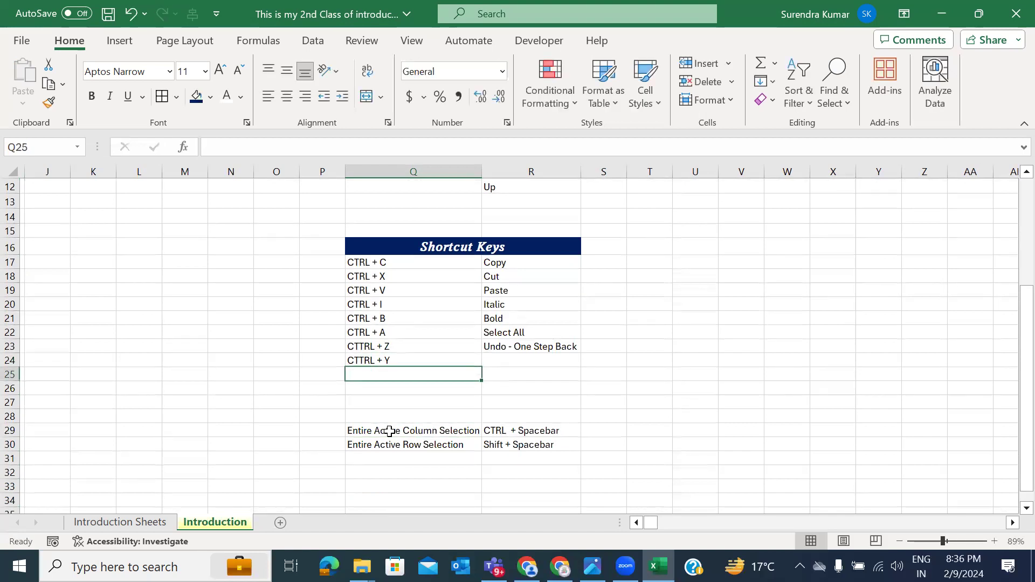
# Step: Enter 'Redo - One Step Forwared' in R24 and start AutoFitting column R
pyautogui.press('Up')
pyautogui.press('Right')
pyautogui.write('do')
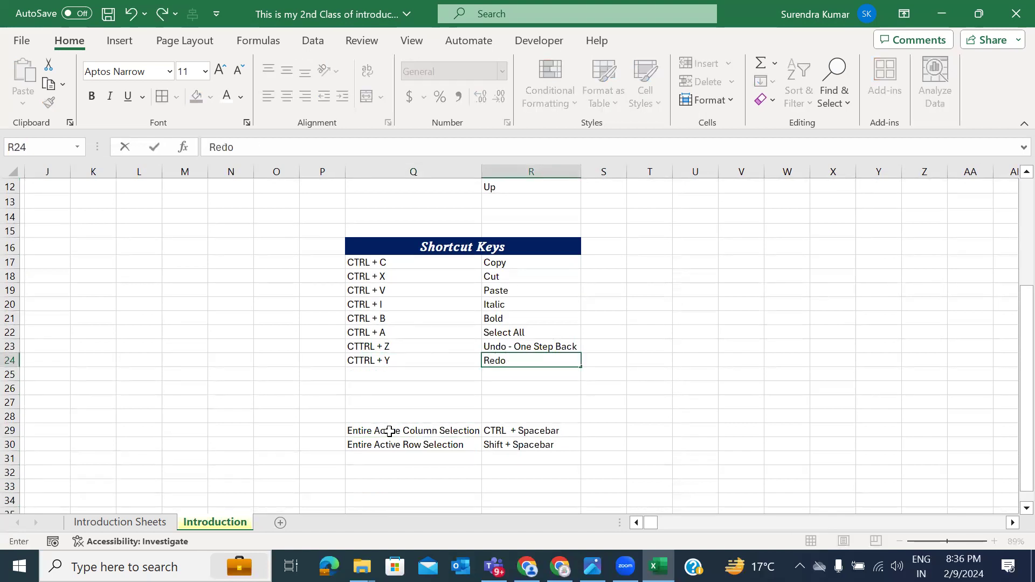
pyautogui.write(' - One Step Forwared')
pyautogui.hotkey('ctrl', 'Return')
pyautogui.hotkey('alt', 'h')
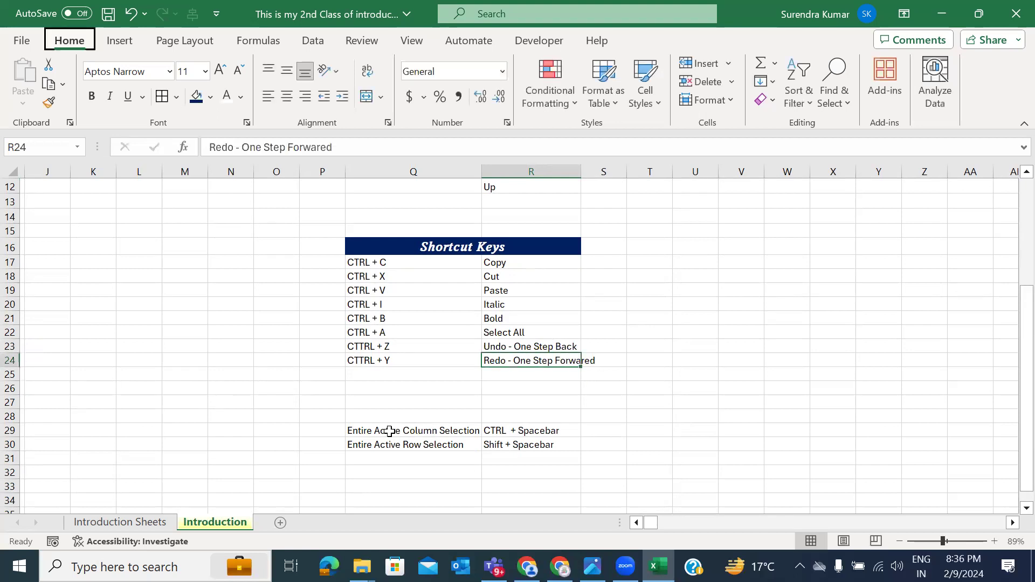
# Step: Enter 'Deep Analytical Eduzone is the best' one word per cell in W18:W23
pyautogui.press('o')
pyautogui.press('i')
pyautogui.hscroll(2, 699, 291)
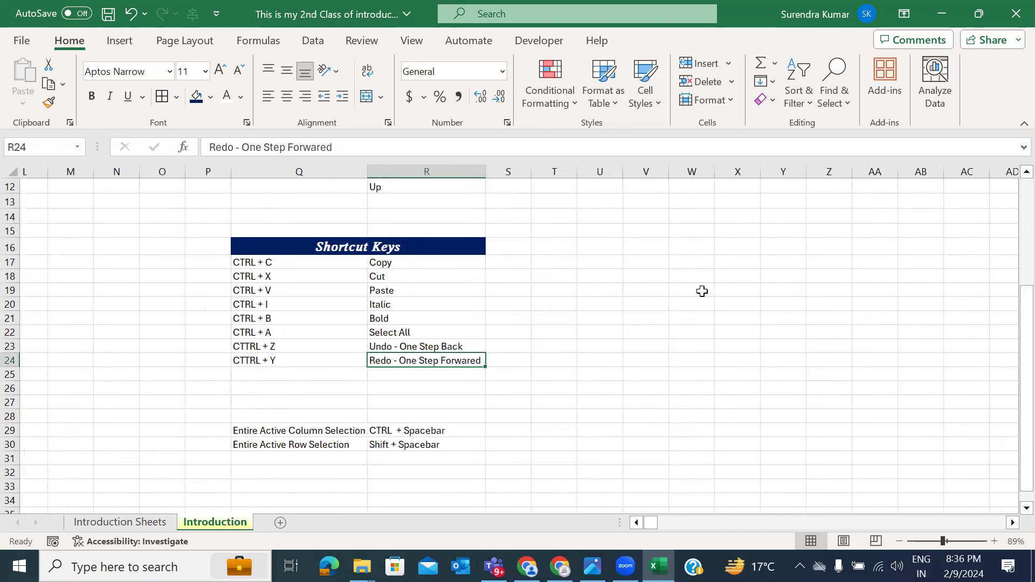
pyautogui.click(685, 277)
pyautogui.write('Deep')
pyautogui.press('Return')
pyautogui.write('Analytical')
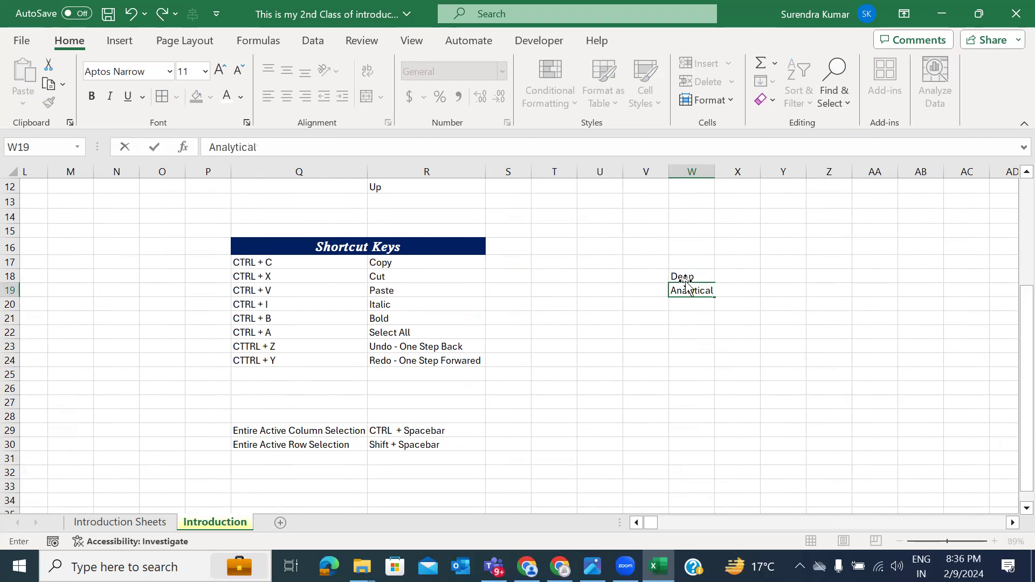
pyautogui.press('Return')
pyautogui.write('Eduzone')
pyautogui.press('Return')
pyautogui.write('is')
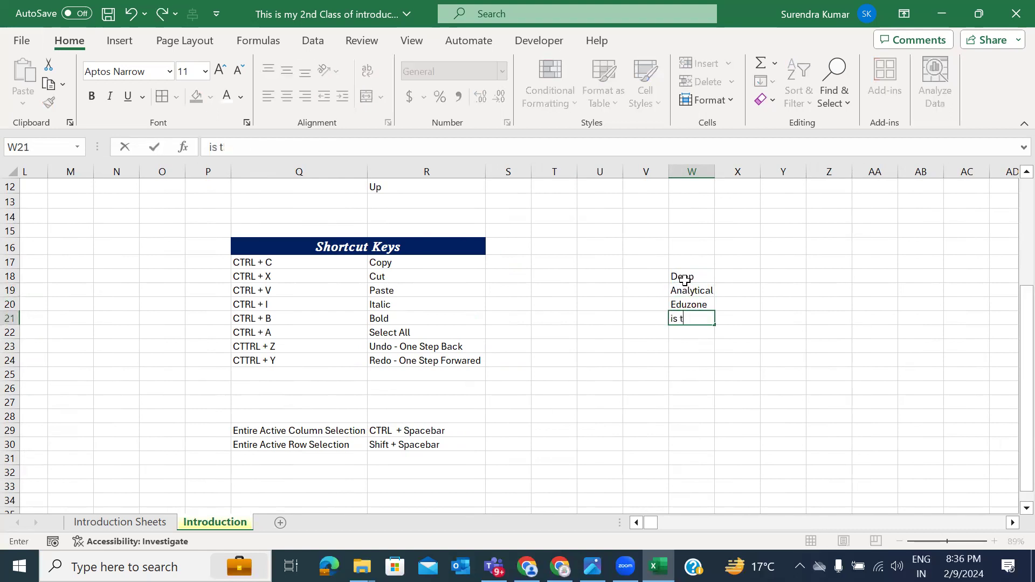
pyautogui.press('Return')
pyautogui.write('the')
pyautogui.press('Return')
pyautogui.write('best')
pyautogui.press('Return')
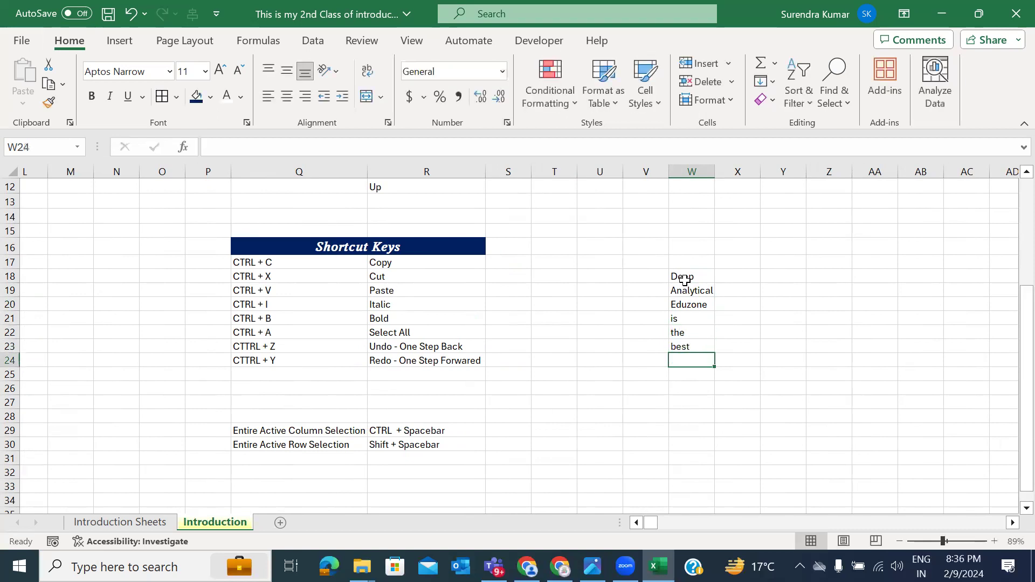
# Step: Continue with 'computer training institute in South Delhi' in W24:W29
pyautogui.write('computer')
pyautogui.press('Return')
pyautogui.write('training')
pyautogui.press('Return')
pyautogui.write('institute')
pyautogui.press('Return')
pyautogui.write('in')
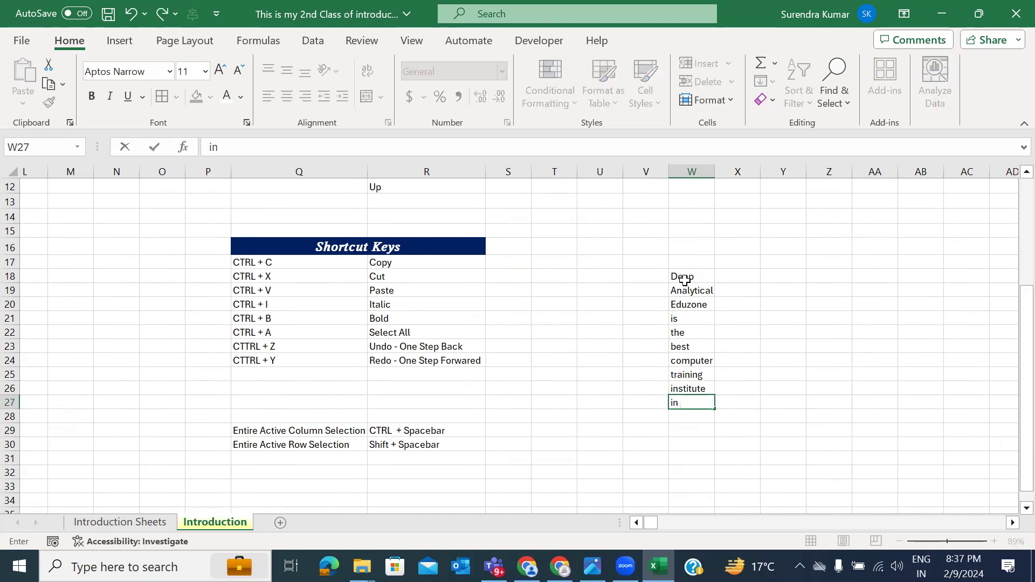
pyautogui.press('Return')
pyautogui.write('South')
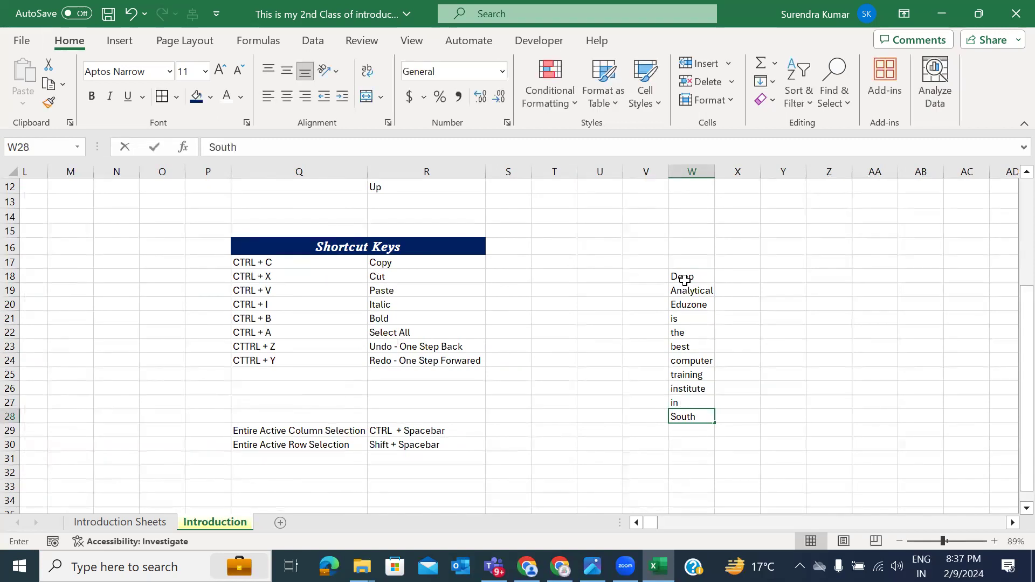
pyautogui.press('Return')
pyautogui.write('Delhi')
pyautogui.press('Return')
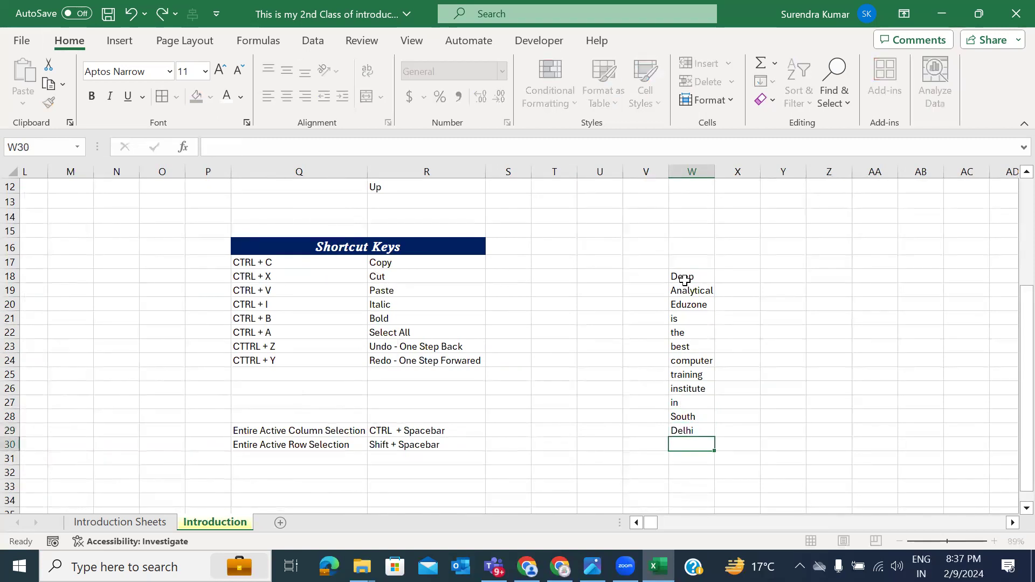
pyautogui.click(683, 403)
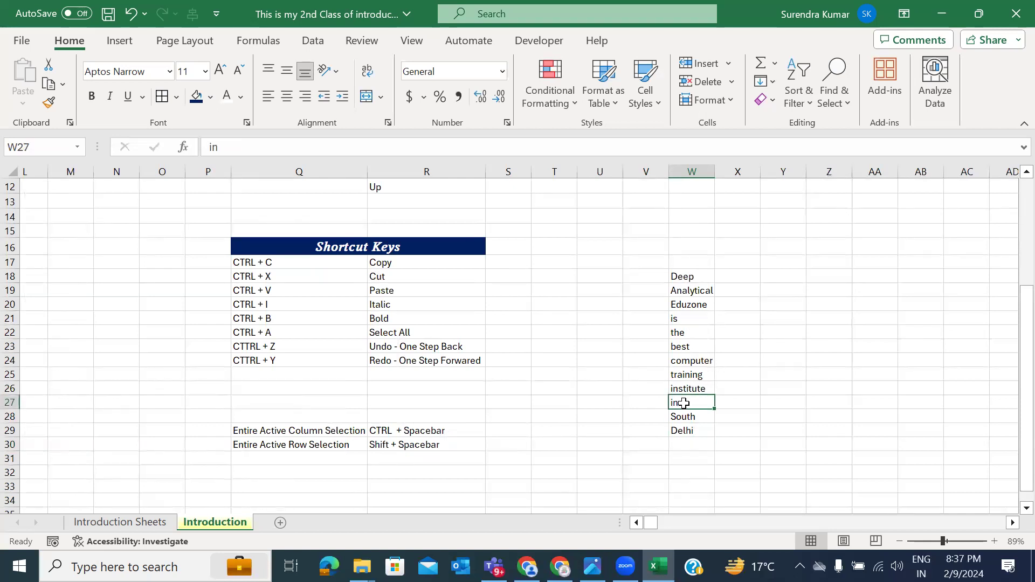
# Step: Undo and redo the word entries, then widen column W so Deep to Delhi show fully
pyautogui.click(698, 318)
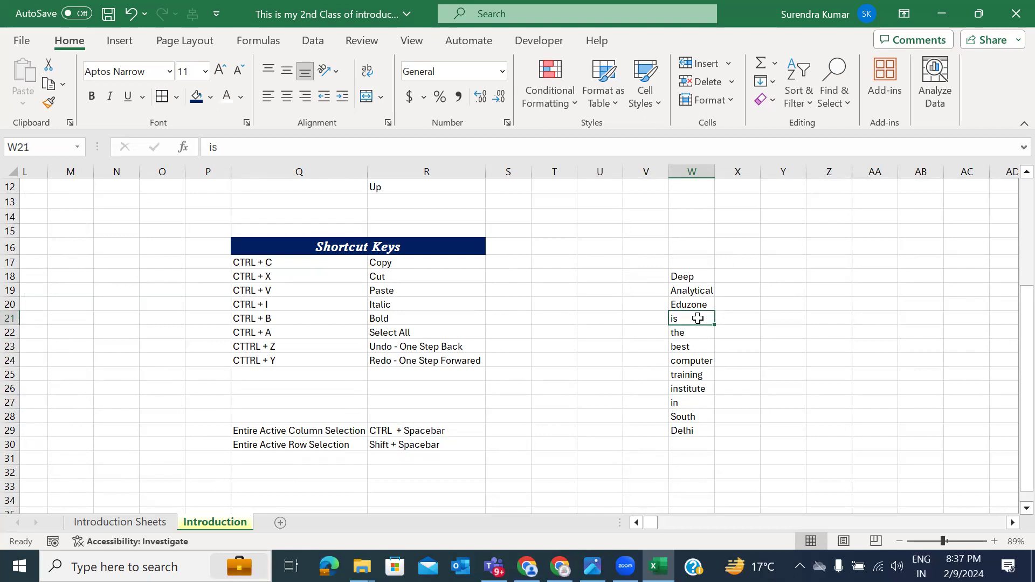
pyautogui.click(692, 332)
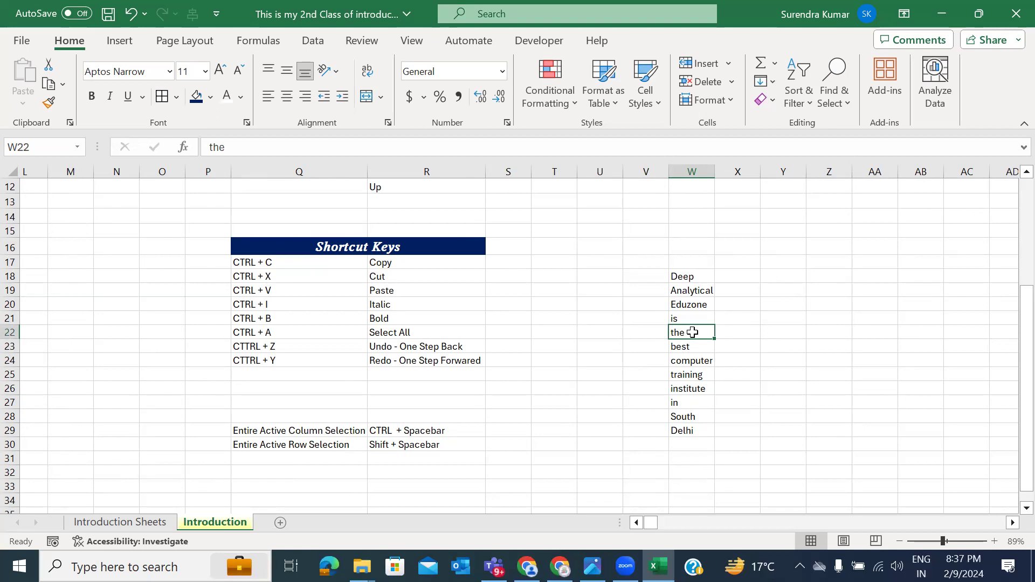
pyautogui.hotkey('ctrl', 'z')
pyautogui.hotkey('ctrl', 'z')
pyautogui.hotkey('ctrl', 'z')
pyautogui.hotkey('ctrl', 'z')
pyautogui.hotkey('ctrl', 'z')
pyautogui.hotkey('ctrl', 'z')
pyautogui.hotkey('ctrl', 'z')
pyautogui.hotkey('ctrl', 'z')
pyautogui.hotkey('ctrl', 'z')
pyautogui.hotkey('ctrl', 'z')
pyautogui.hotkey('ctrl', 'z')
pyautogui.hotkey('ctrl', 'z')
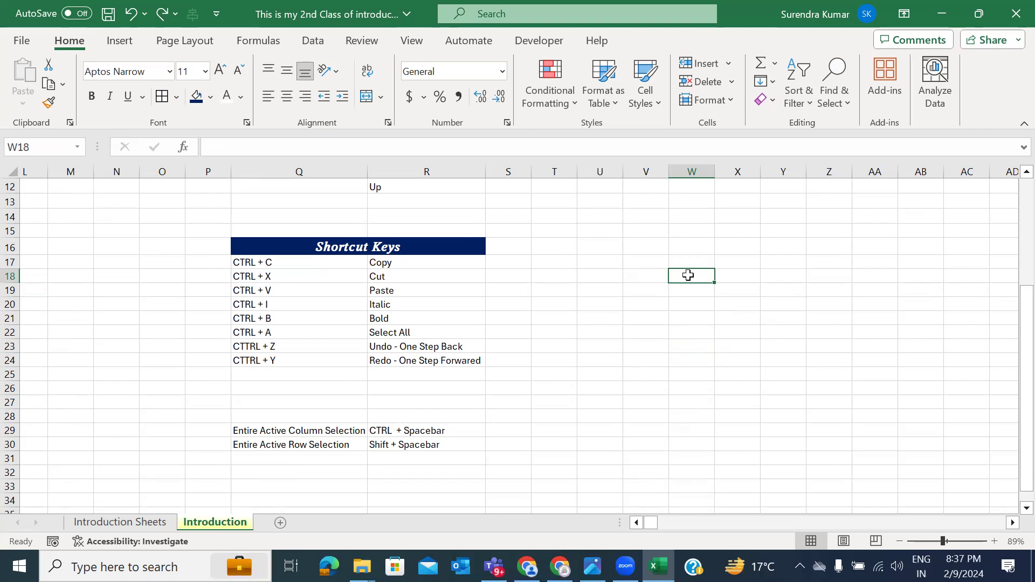
pyautogui.hotkey('ctrl', 'y')
pyautogui.hotkey('ctrl', 'y')
pyautogui.hotkey('ctrl', 'y')
pyautogui.hotkey('ctrl', 'y')
pyautogui.hotkey('ctrl', 'y')
pyautogui.hotkey('ctrl', 'y')
pyautogui.hotkey('ctrl', 'y')
pyautogui.hotkey('ctrl', 'y')
pyautogui.hotkey('ctrl', 'y')
pyautogui.hotkey('ctrl', 'y')
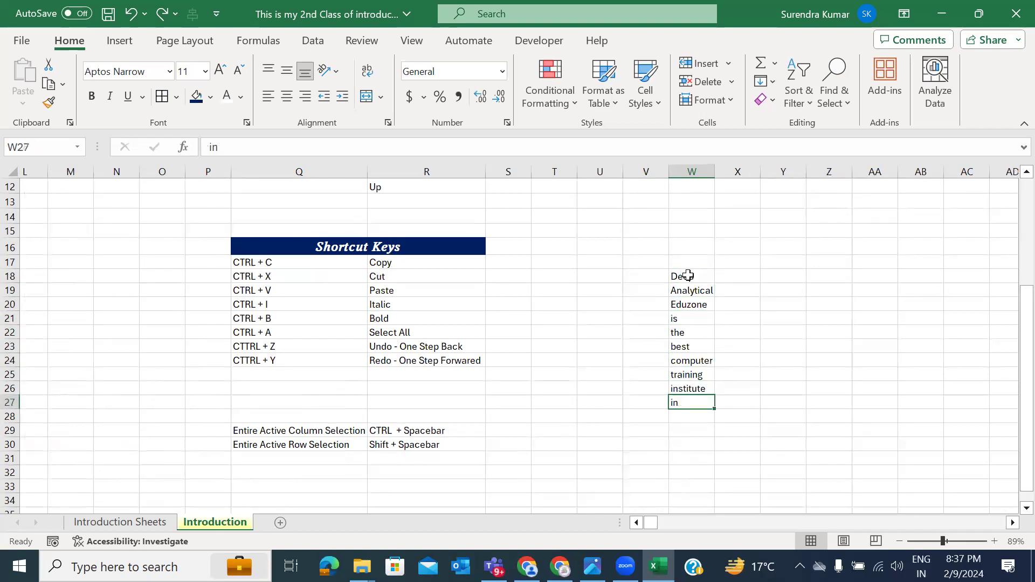
pyautogui.hotkey('ctrl', 'y')
pyautogui.hotkey('ctrl', 'y')
pyautogui.hotkey('ctrl', 'y')
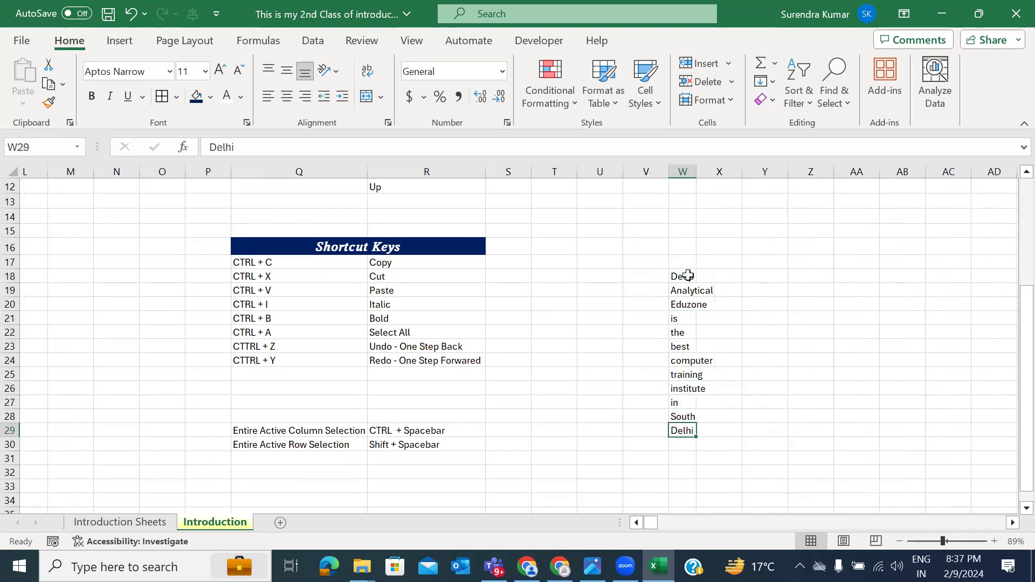
pyautogui.moveTo(696, 171); pyautogui.dragTo(749, 171)
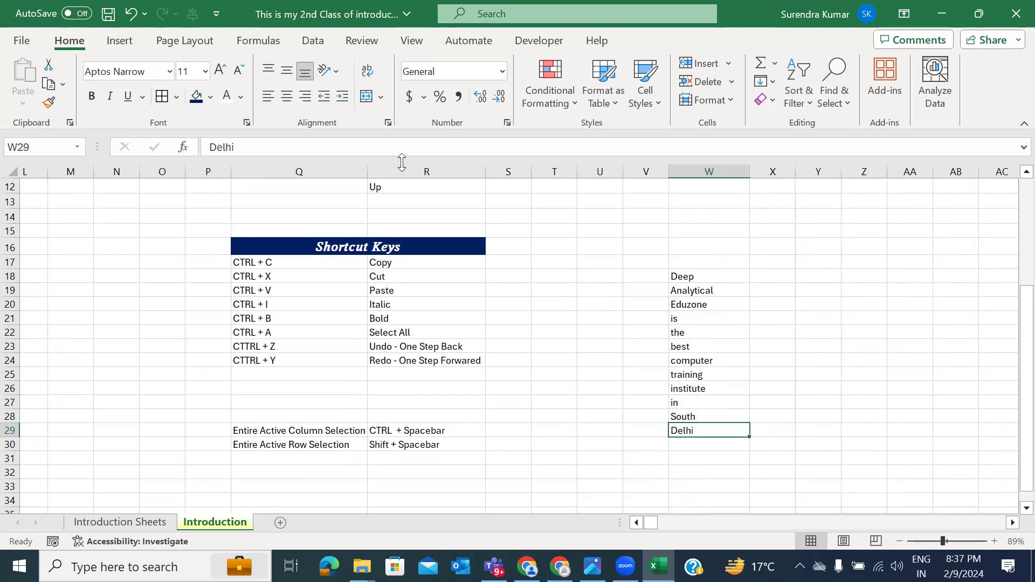
pyautogui.click(20, 41)
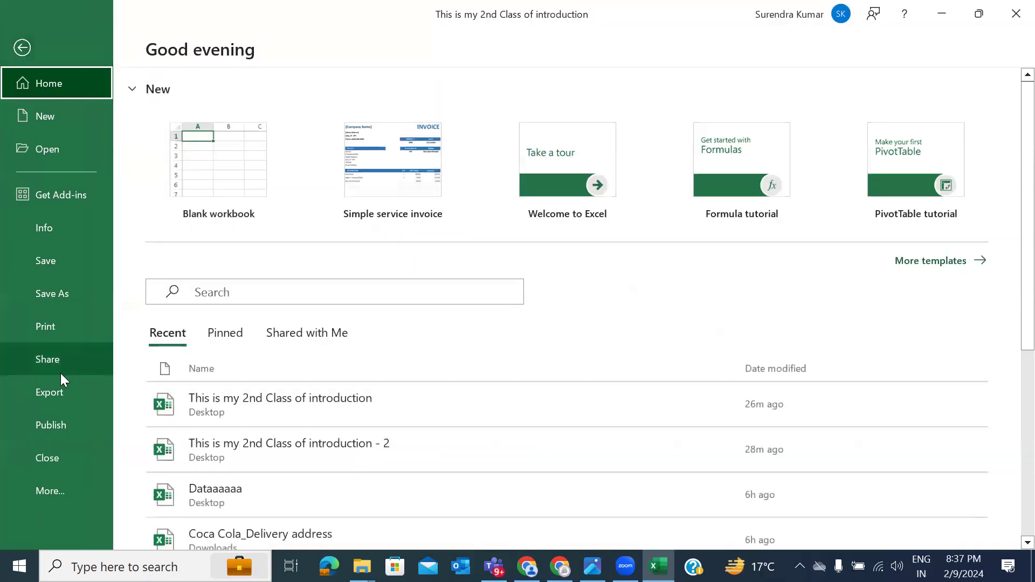
pyautogui.click(60, 492)
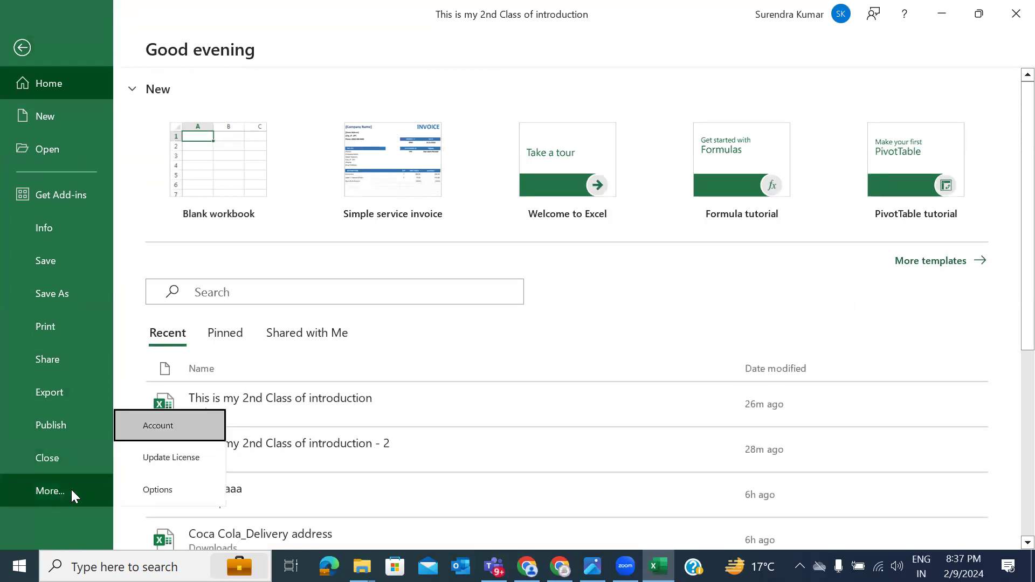
pyautogui.click(50, 229)
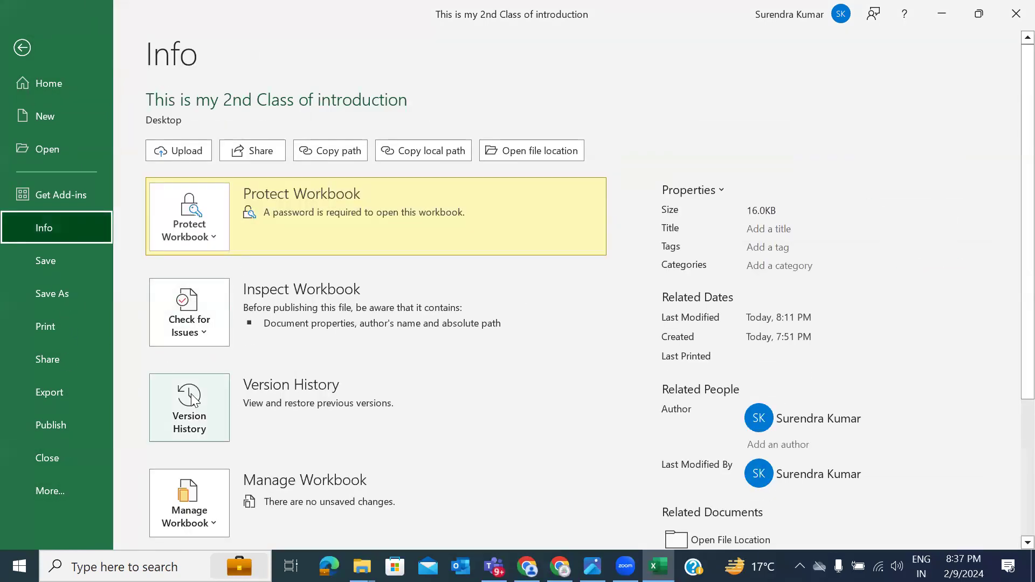
pyautogui.click(201, 495)
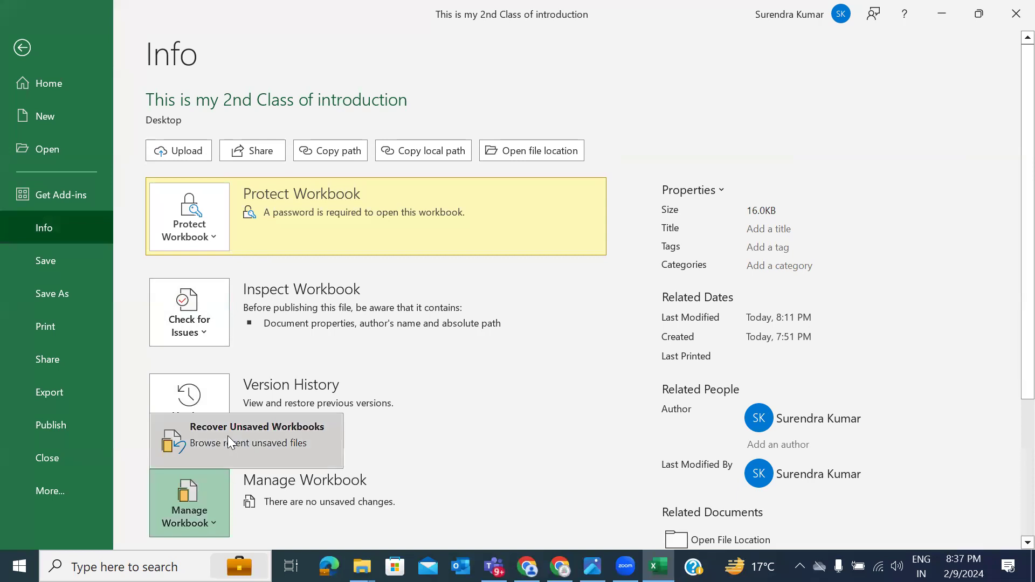
pyautogui.press('Escape')
pyautogui.press('Escape')
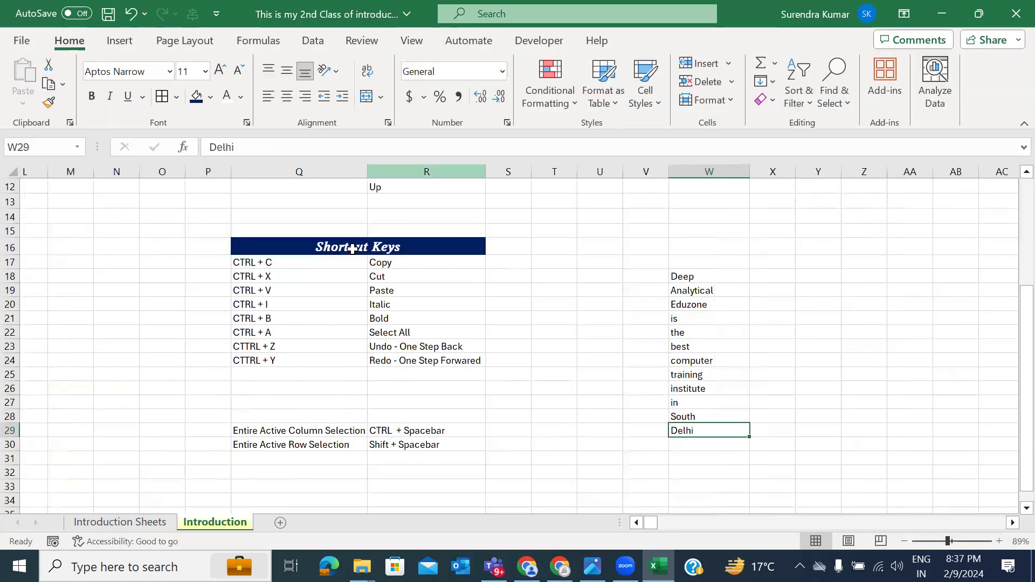
# Step: Delete the empty column H so the Numbers table shifts left
pyautogui.click(587, 264)
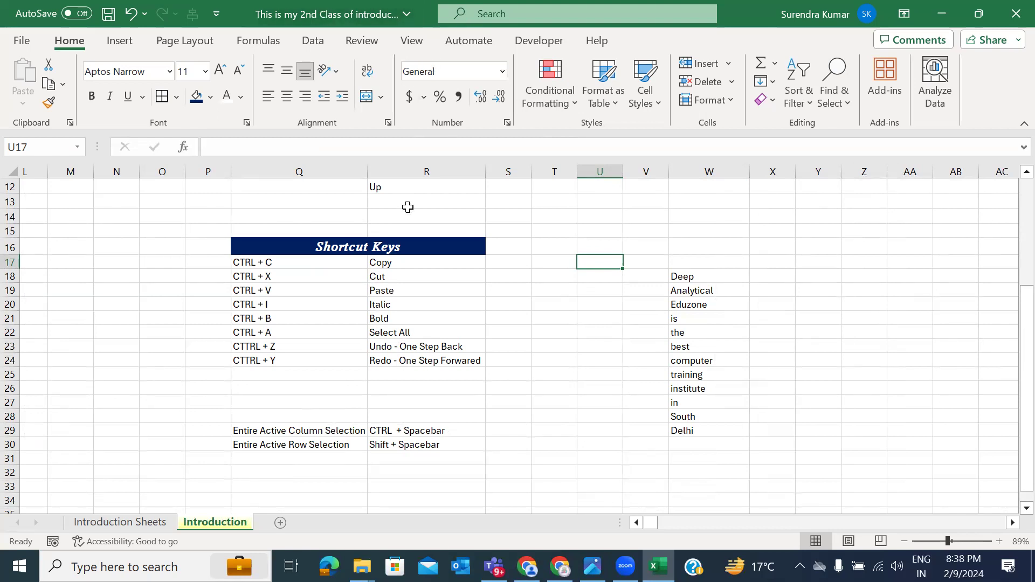
pyautogui.scroll(4, 406, 205)
pyautogui.hscroll(-6, 356, 301)
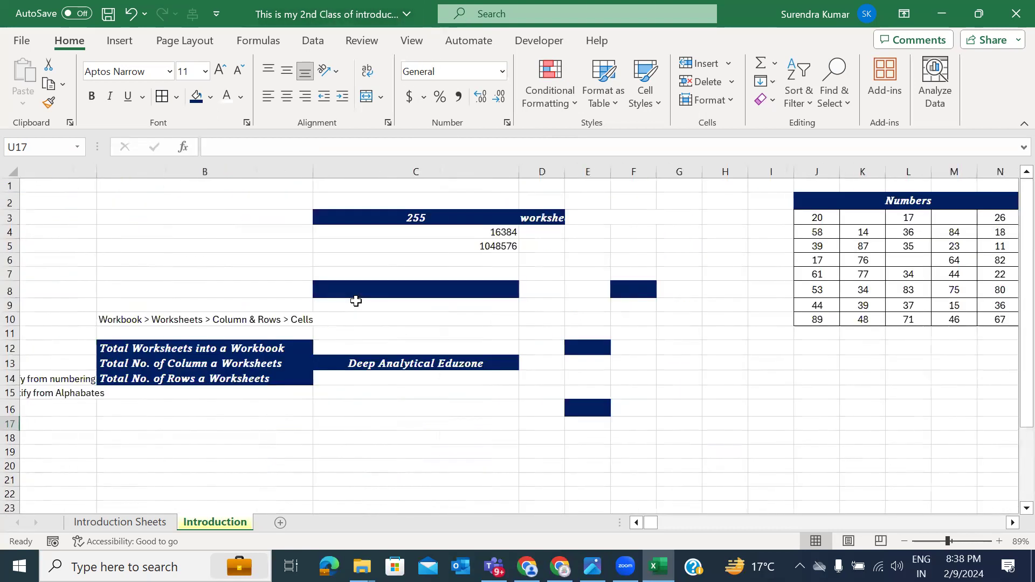
pyautogui.hscroll(2, 573, 303)
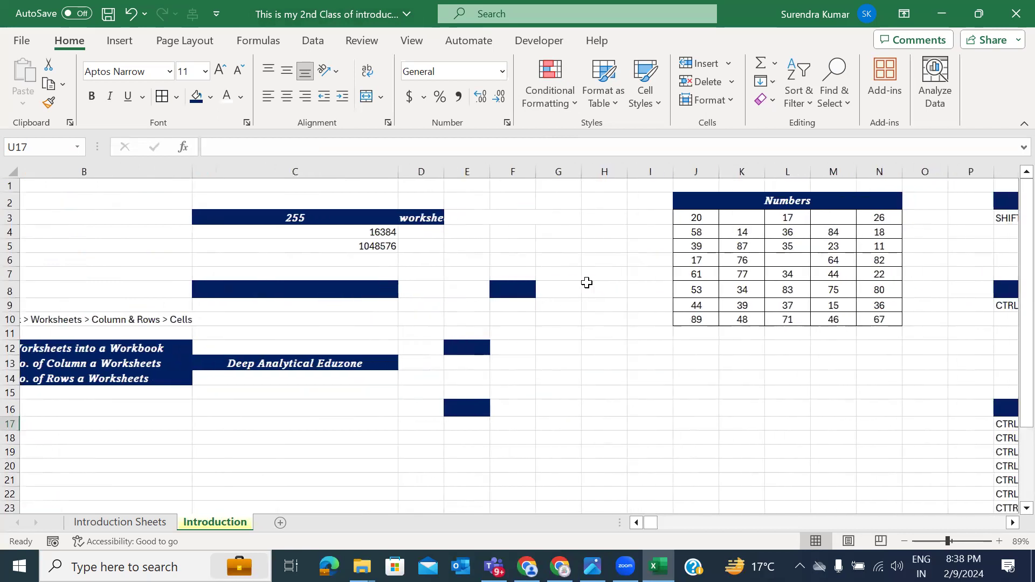
pyautogui.click(587, 282)
pyautogui.hotkey('ctrl', 'space')
pyautogui.hotkey('ctrl', '-')
pyautogui.hotkey('ctrl', '-')
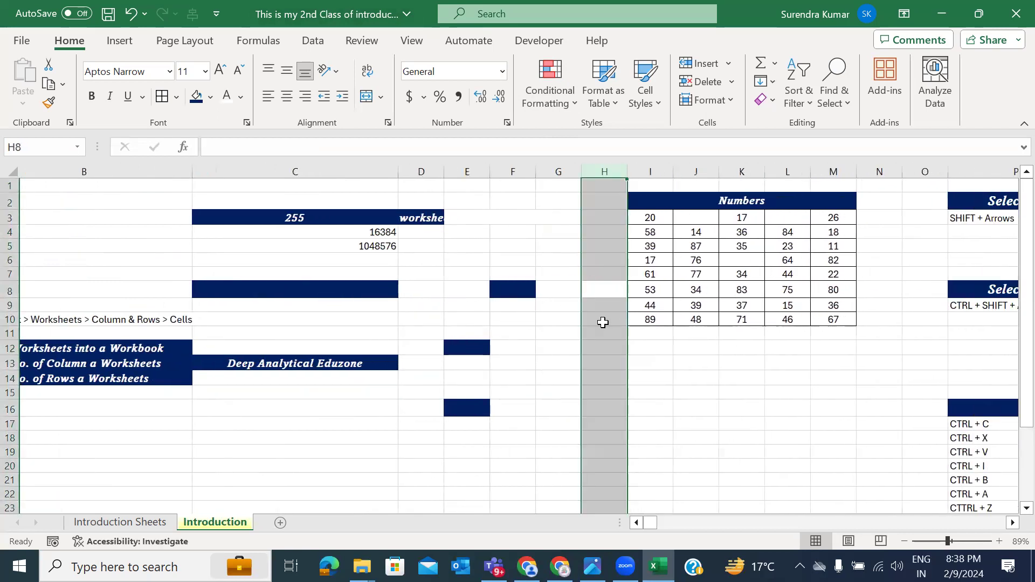
# Step: Clear the fill and formatting from cell C8
pyautogui.moveTo(460, 275); pyautogui.dragTo(514, 446)
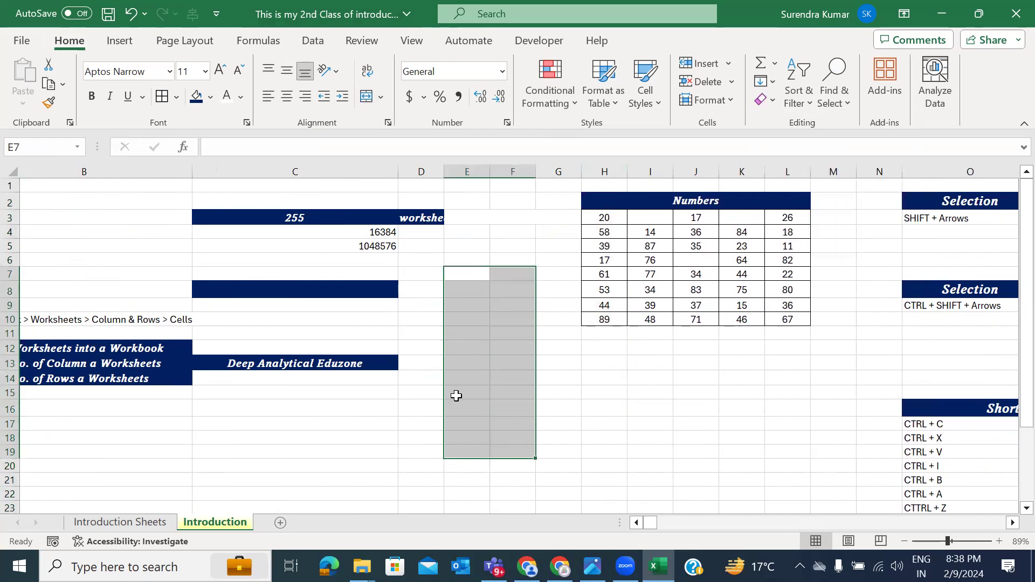
pyautogui.click(336, 289)
pyautogui.hotkey('alt', 'h')
pyautogui.press('e')
pyautogui.press('a')
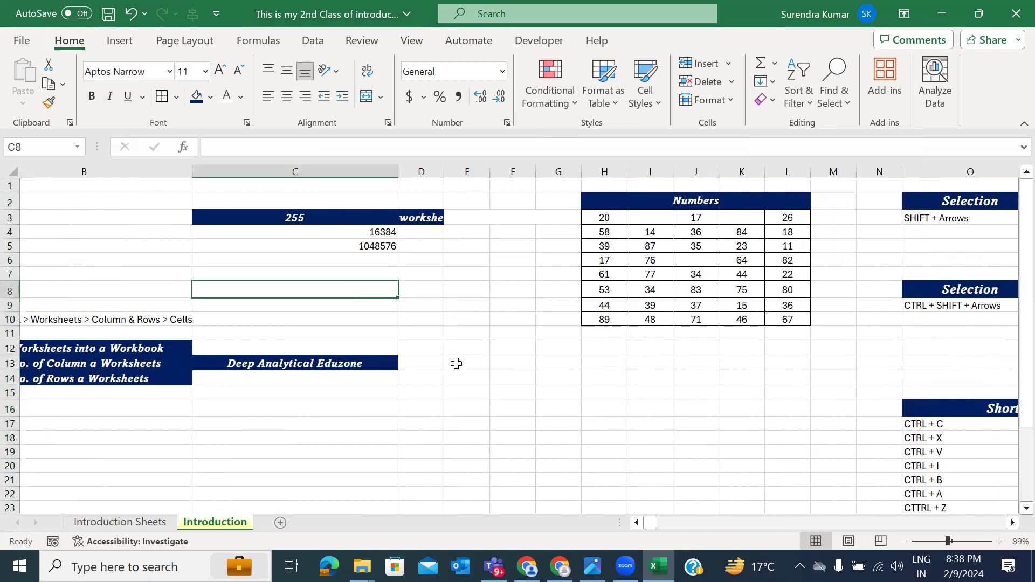
# Step: Delete the empty columns R and S
pyautogui.hscroll(5, 457, 364)
pyautogui.hscroll(6, 457, 365)
pyautogui.moveTo(473, 377); pyautogui.dragTo(531, 377)
pyautogui.hotkey('ctrl', 'space')
pyautogui.hotkey('ctrl', '-')
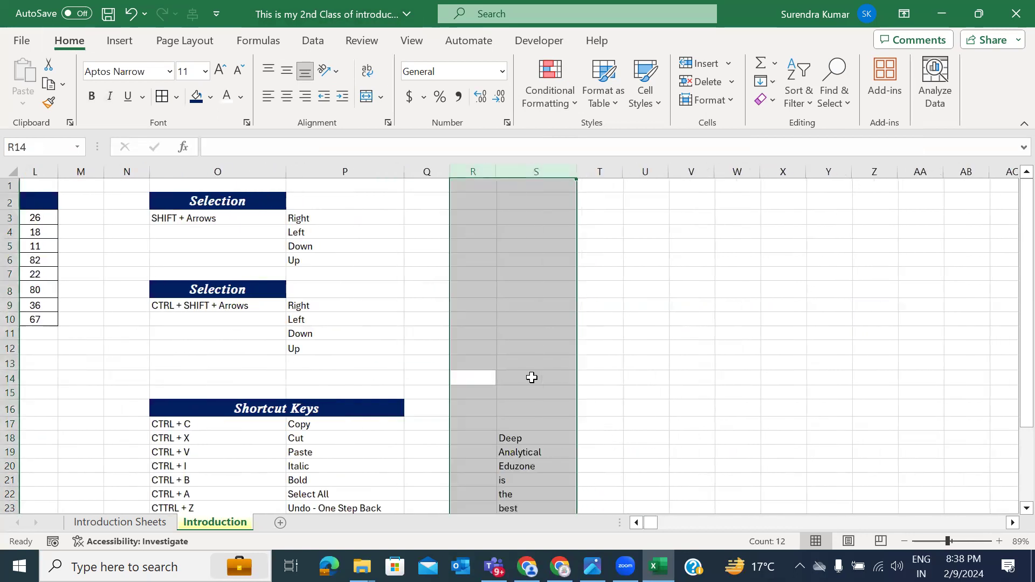
# Step: Delete the empty columns E and F, moving the Numbers table into F:J
pyautogui.hscroll(-1, 399, 380)
pyautogui.hscroll(-3, 399, 380)
pyautogui.hscroll(3, 399, 379)
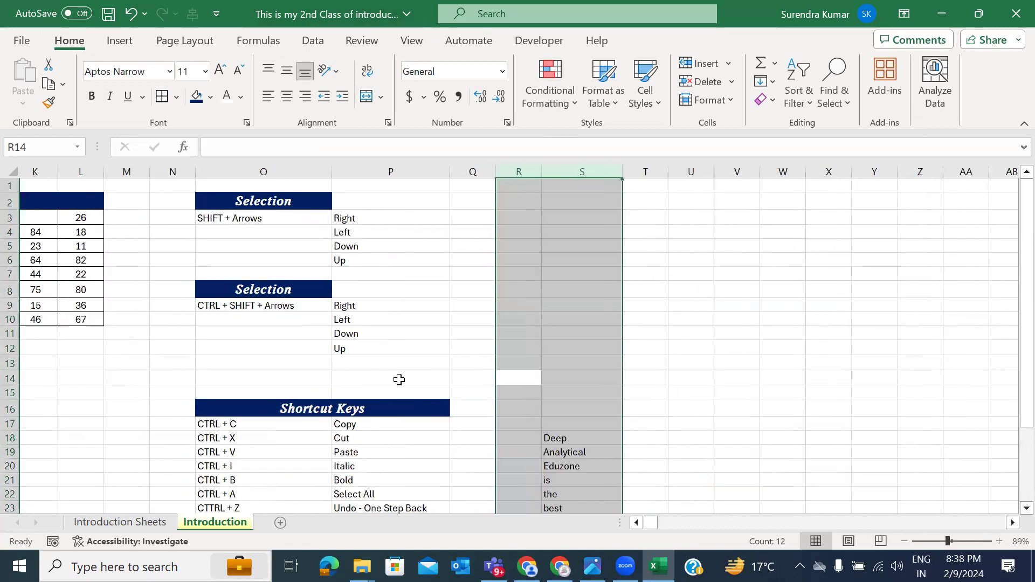
pyautogui.hscroll(-6, 399, 379)
pyautogui.hscroll(-1, 398, 380)
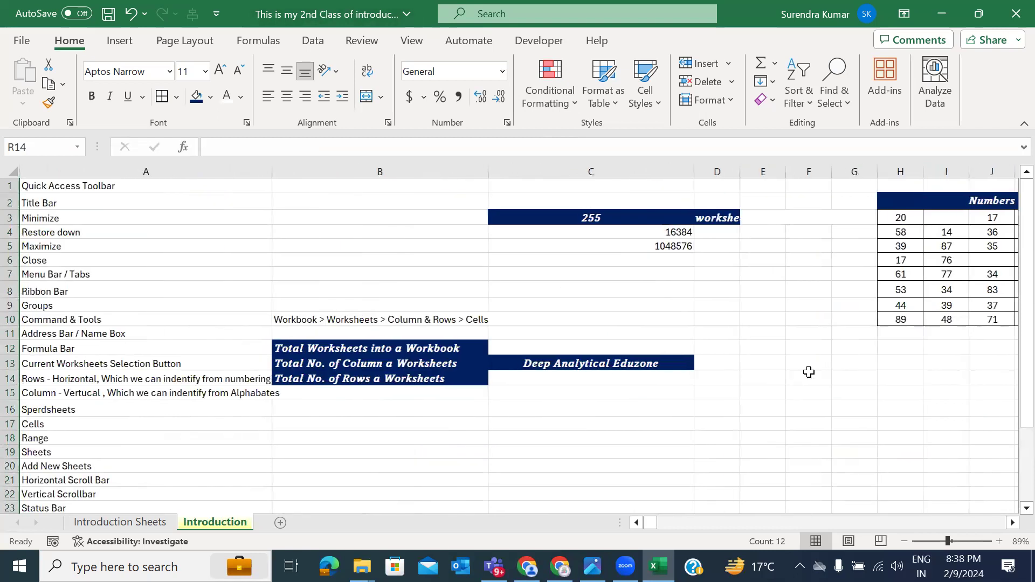
pyautogui.moveTo(767, 334); pyautogui.dragTo(829, 400)
pyautogui.hotkey('ctrl', 'space')
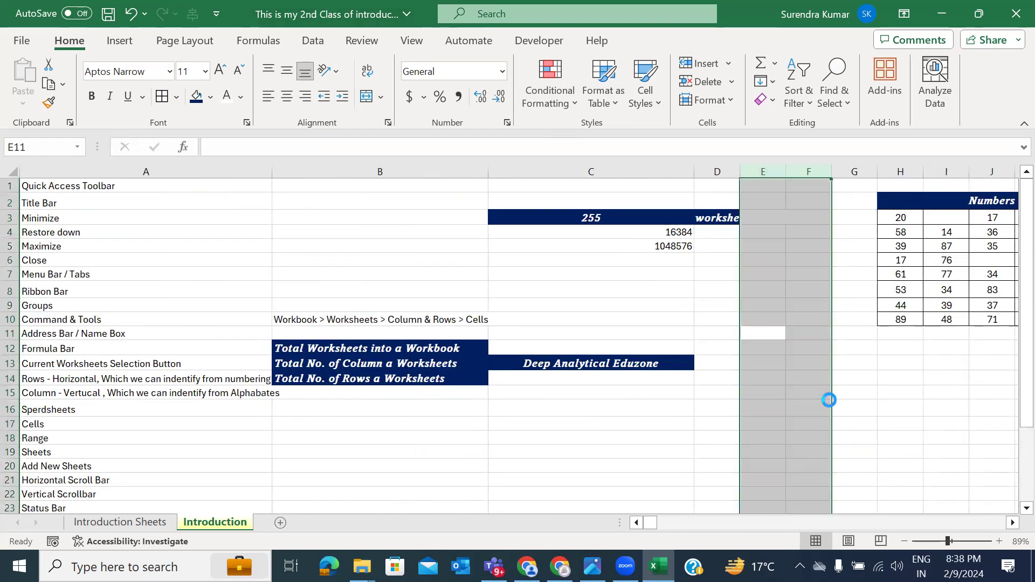
pyautogui.hotkey('ctrl', '-')
pyautogui.click(866, 423)
pyautogui.hscroll(3, 712, 406)
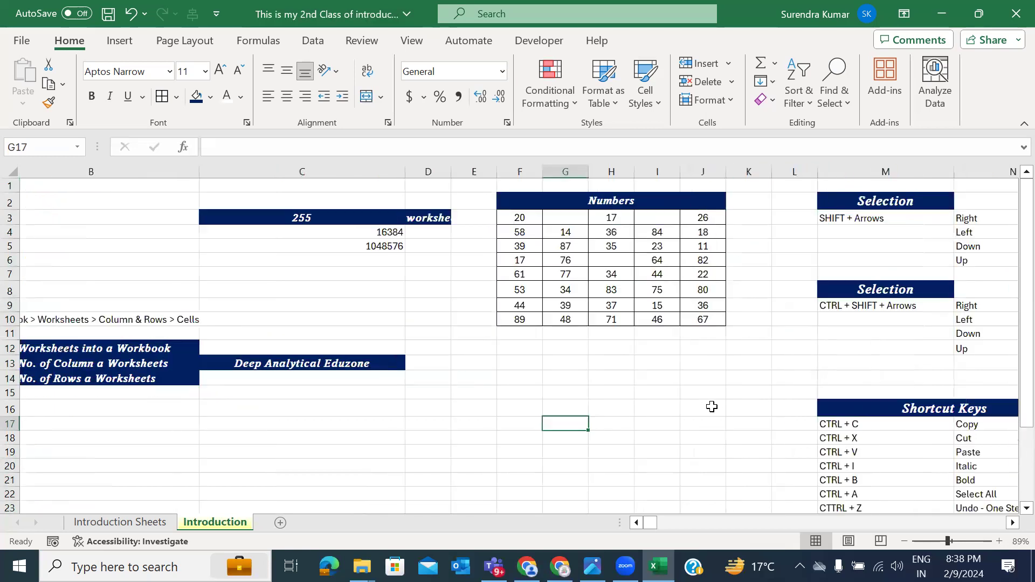
pyautogui.hscroll(-1, 711, 406)
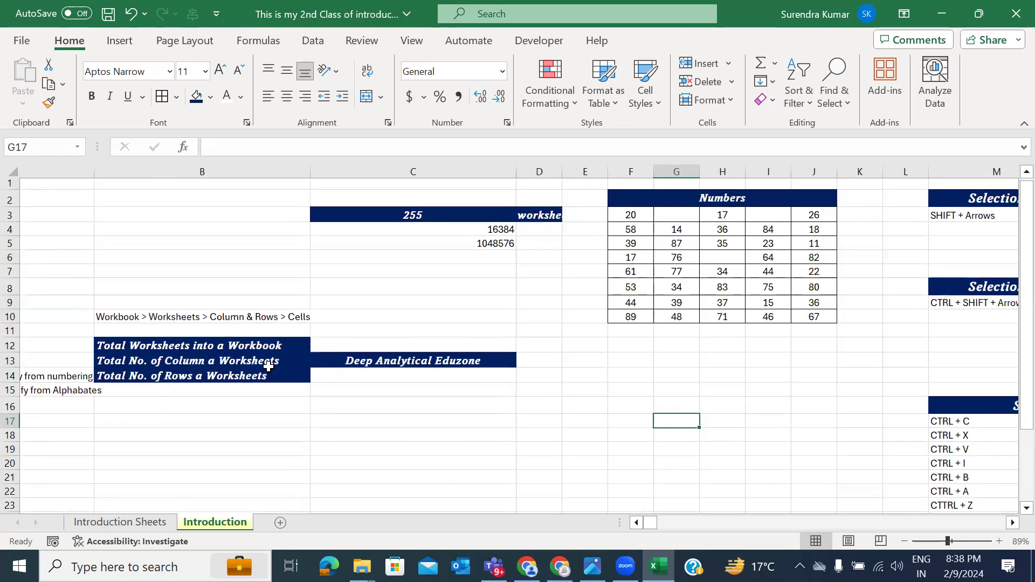
# Step: Clear Formats on the Total Worksheets, Total Columns and Total Rows labels in B12:B14
pyautogui.moveTo(232, 348); pyautogui.dragTo(248, 376)
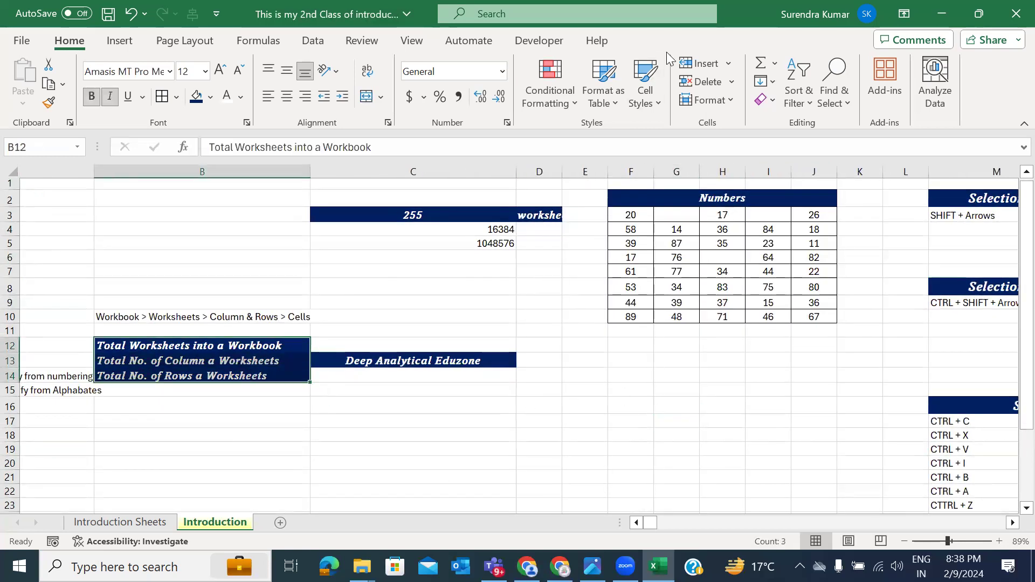
pyautogui.click(776, 98)
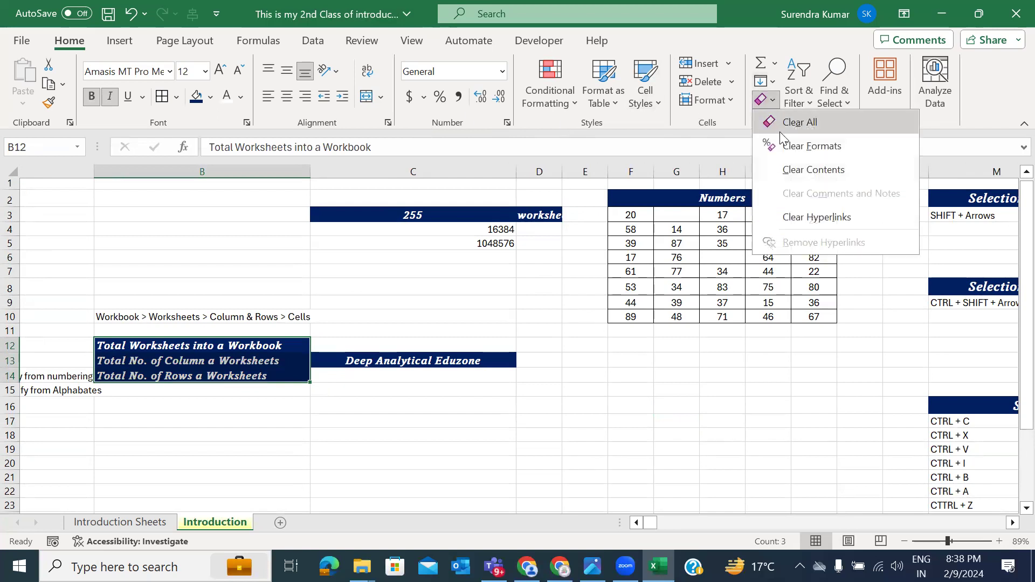
pyautogui.click(784, 143)
pyautogui.click(783, 146)
pyautogui.click(503, 408)
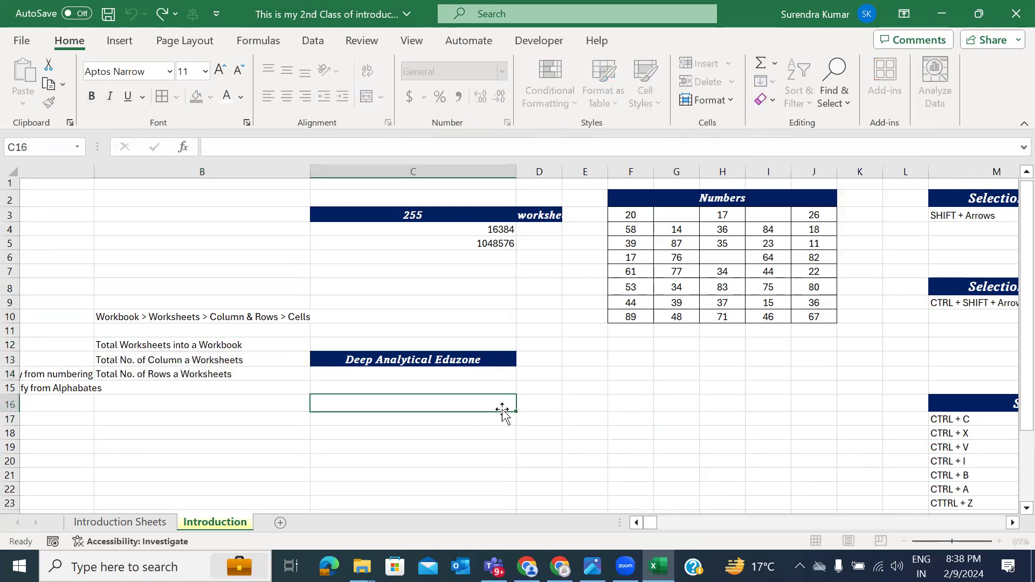
# Step: Select the range S2:AB14 for the random numbers
pyautogui.hscroll(4, 503, 409)
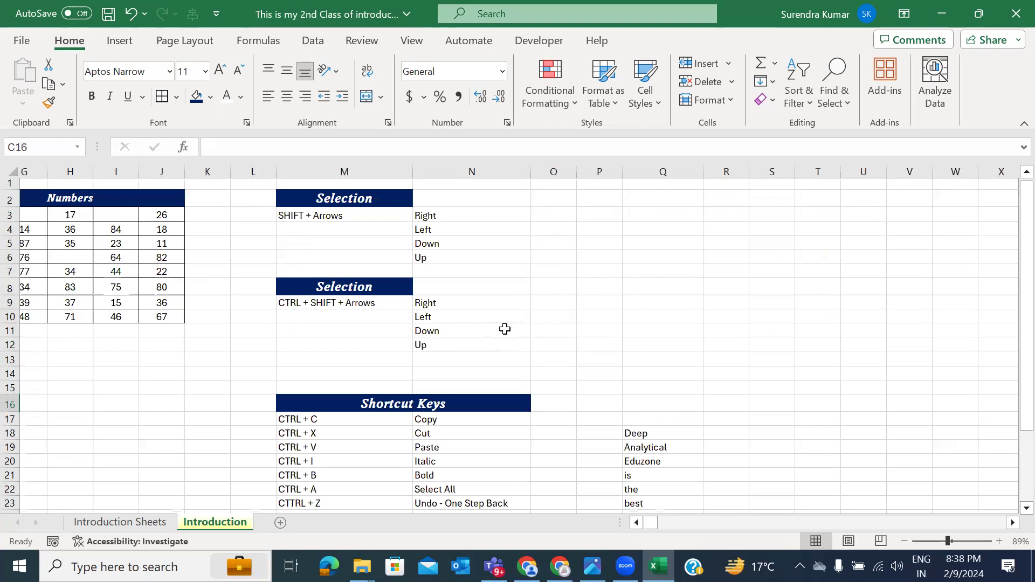
pyautogui.scroll(-2, 504, 328)
pyautogui.scroll(2, 504, 329)
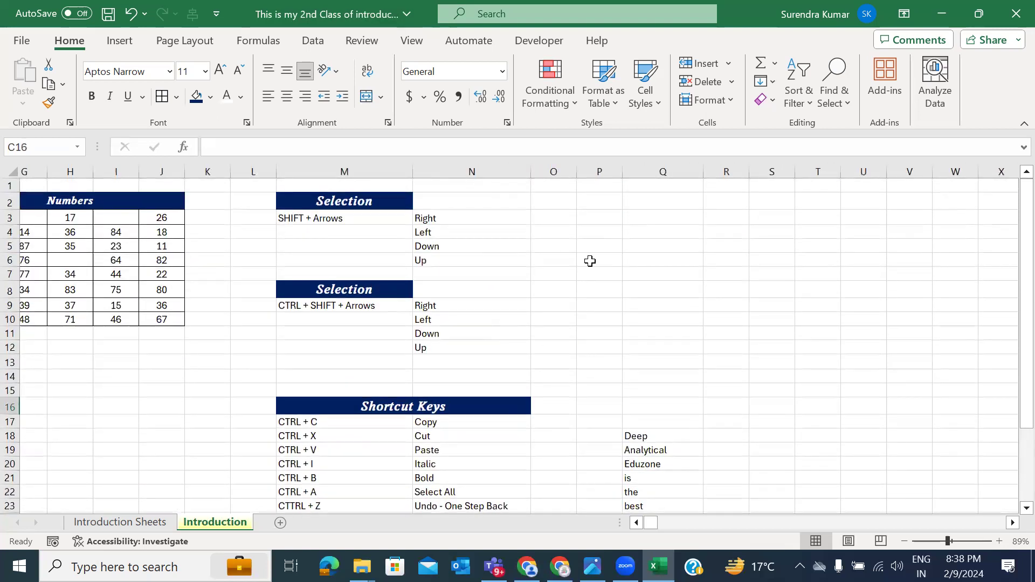
pyautogui.hscroll(3, 580, 254)
pyautogui.moveTo(551, 208); pyautogui.dragTo(958, 377)
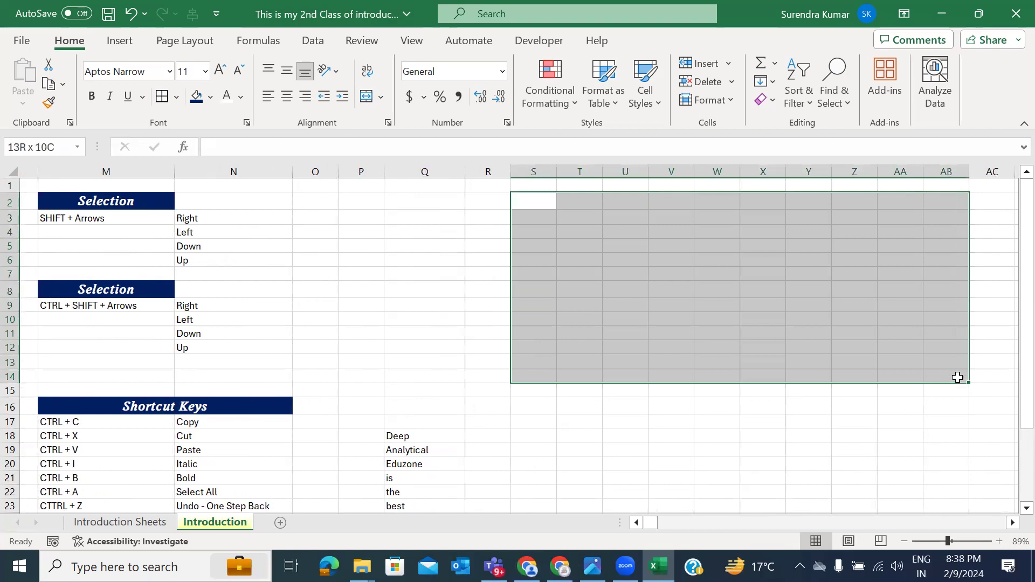
# Step: Fill S2:AB14 at once with the formula =RANDBETWEEN(10,90)
pyautogui.write('=ran')
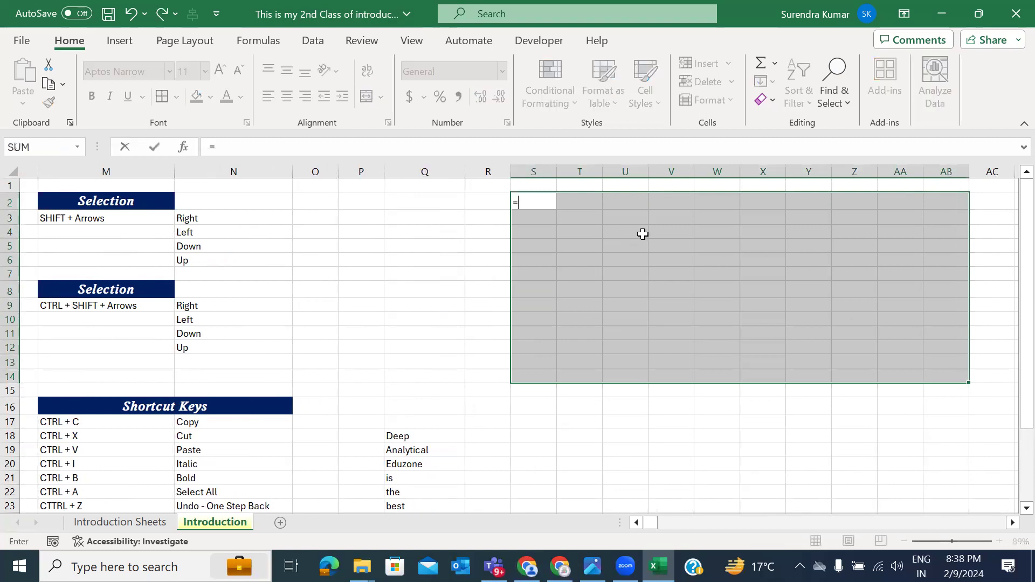
pyautogui.press('Down')
pyautogui.press('Down')
pyautogui.press('Tab')
pyautogui.write('10,')
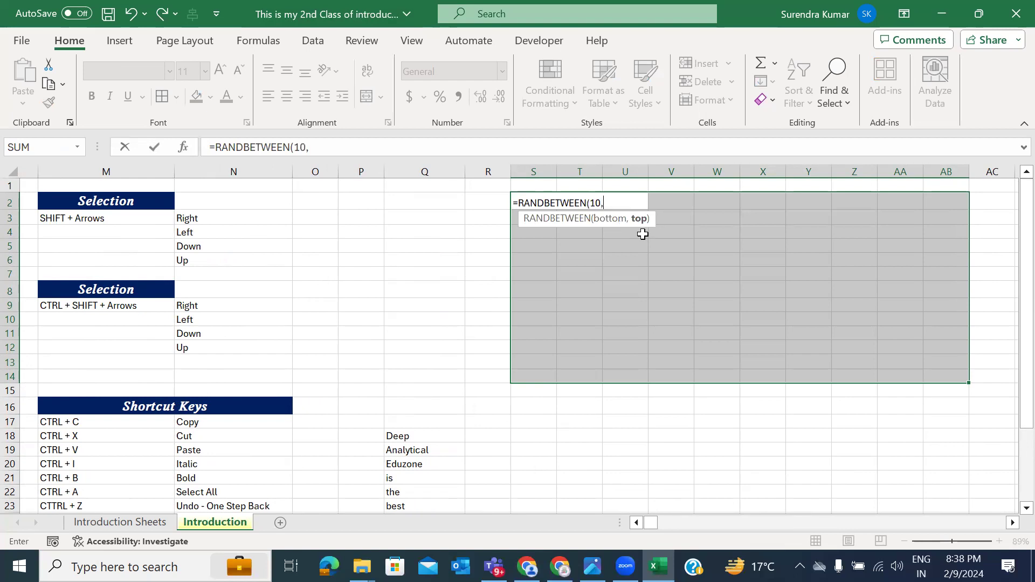
pyautogui.write('90')
pyautogui.press('BackSpace')
pyautogui.write('90)')
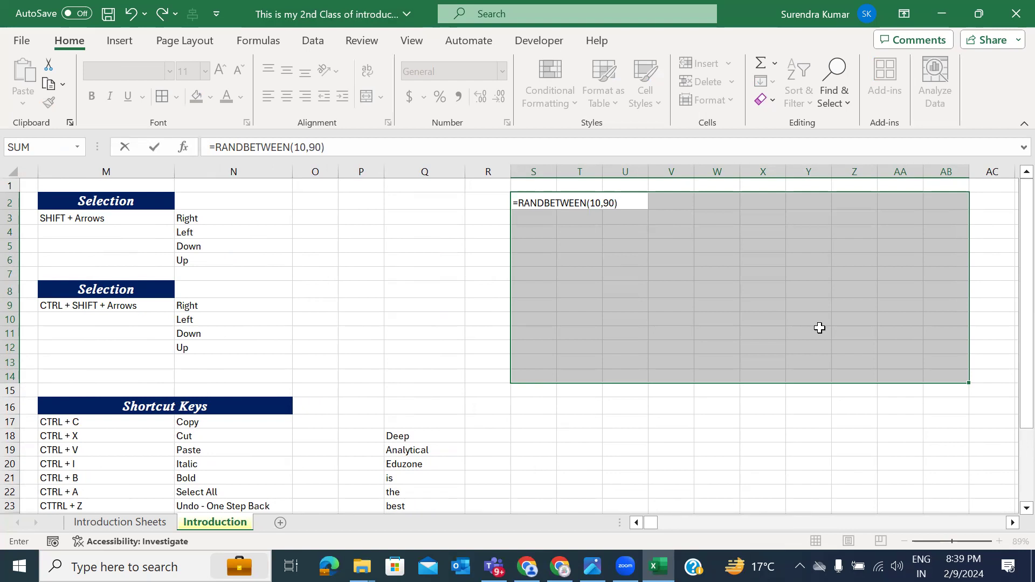
pyautogui.hotkey('ctrl', 'Return')
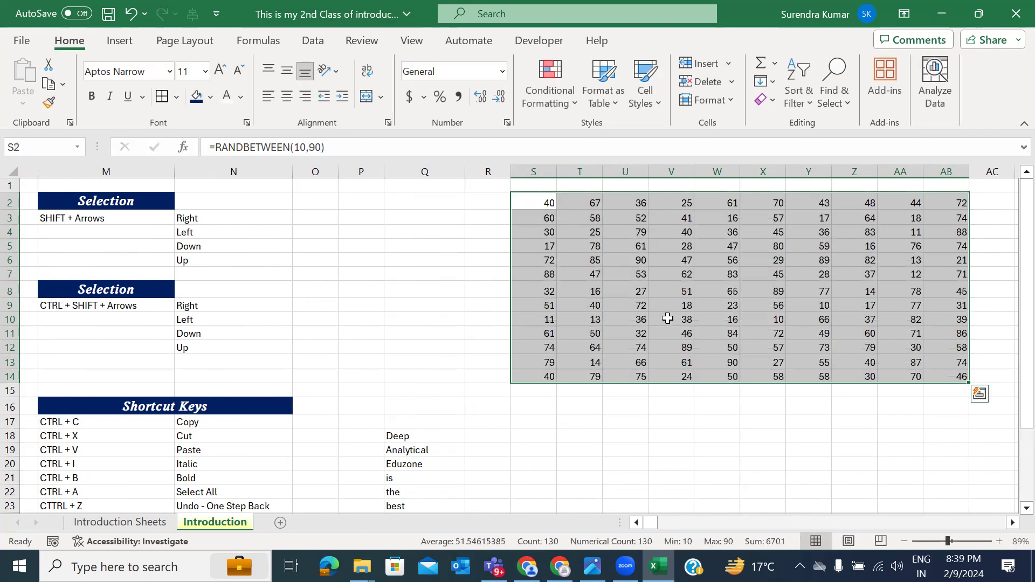
# Step: Centre the random numbers, undo an accidental S2 entry, and copy block S2:AB14
pyautogui.hotkey('alt', 'h')
pyautogui.press('a')
pyautogui.press('c')
pyautogui.hotkey('ctrl', 'c')
pyautogui.press('alt')
pyautogui.write('es')
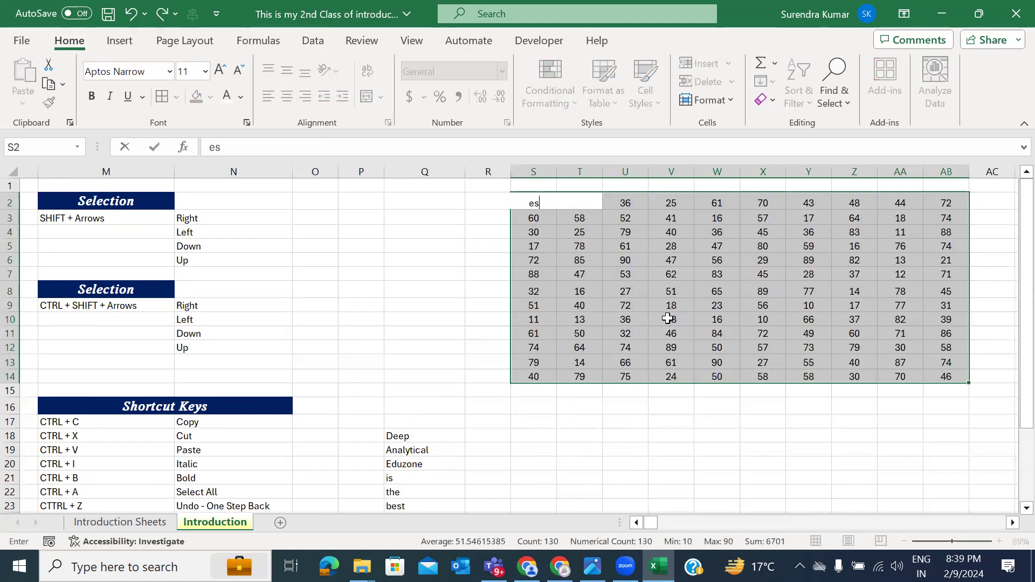
pyautogui.write('v')
pyautogui.press('Return')
pyautogui.hotkey('ctrl', 'z')
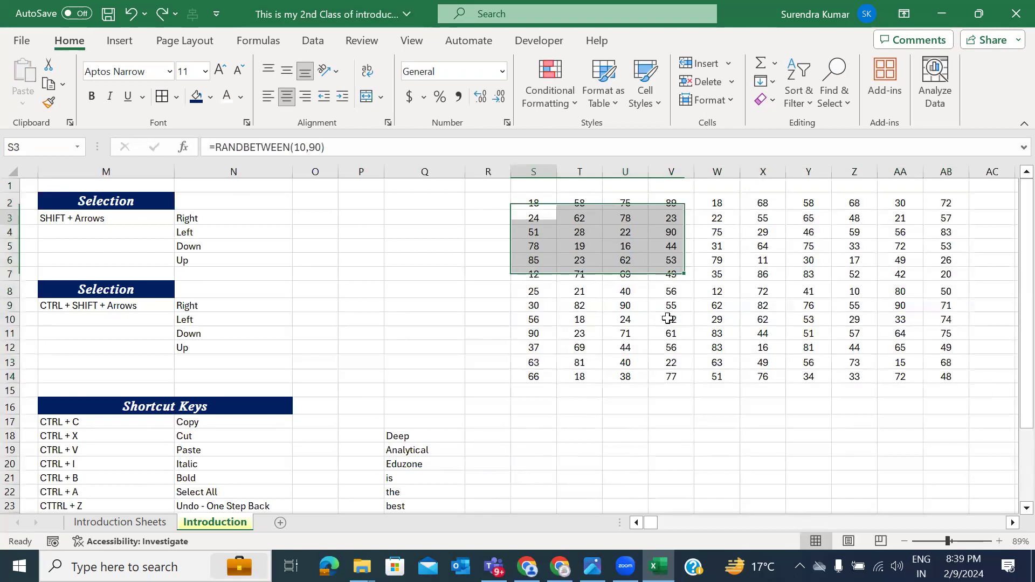
pyautogui.hotkey('ctrl', 'shift', 'Right')
pyautogui.hotkey('ctrl', 'shift', 'Down')
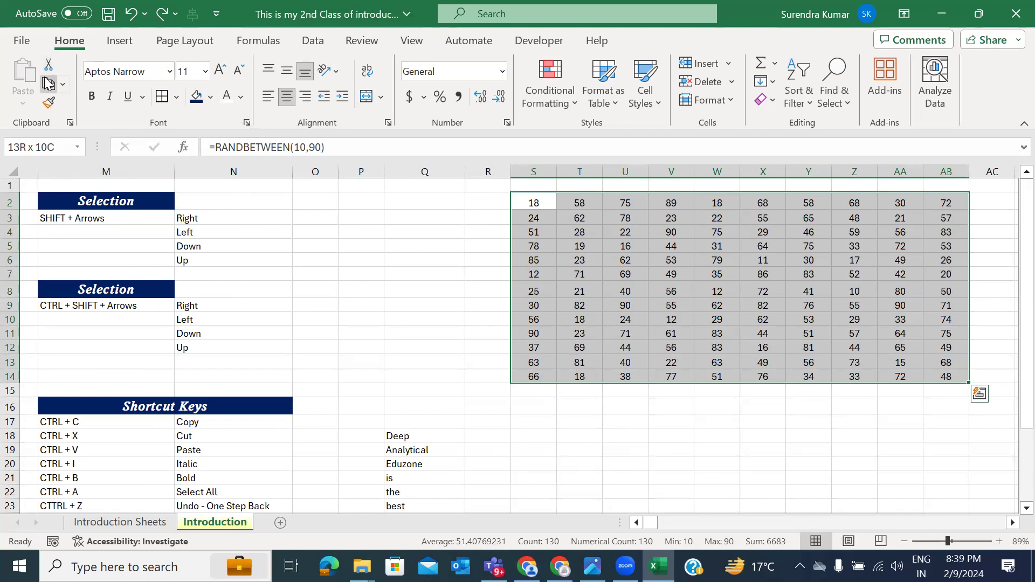
pyautogui.hotkey('ctrl', 'c')
# Step: Paste the S2:AB14 block back as plain values, replacing the RANDBETWEEN formulas
pyautogui.click(26, 103)
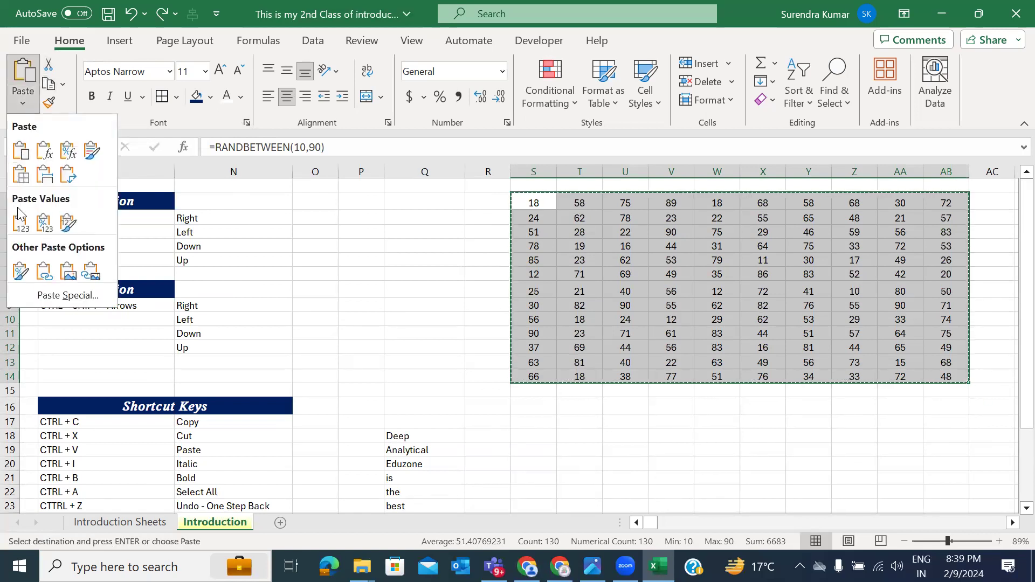
pyautogui.click(19, 224)
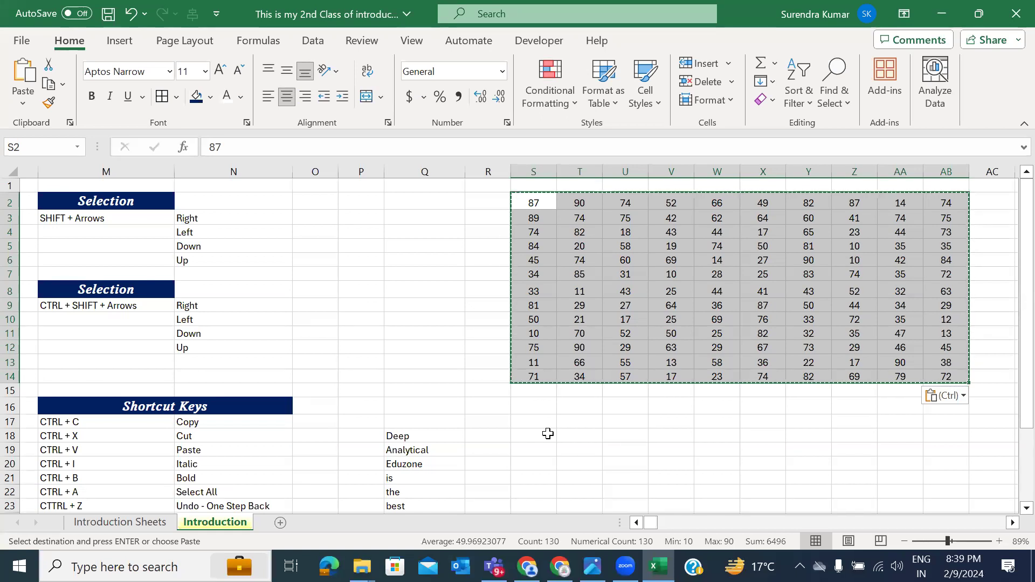
pyautogui.press('Escape')
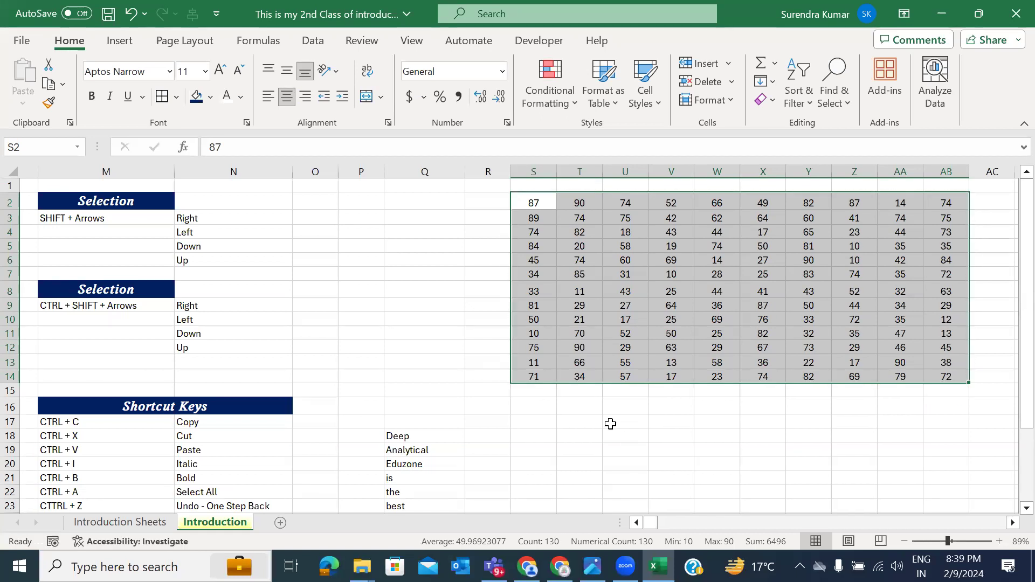
pyautogui.hscroll(3, 633, 422)
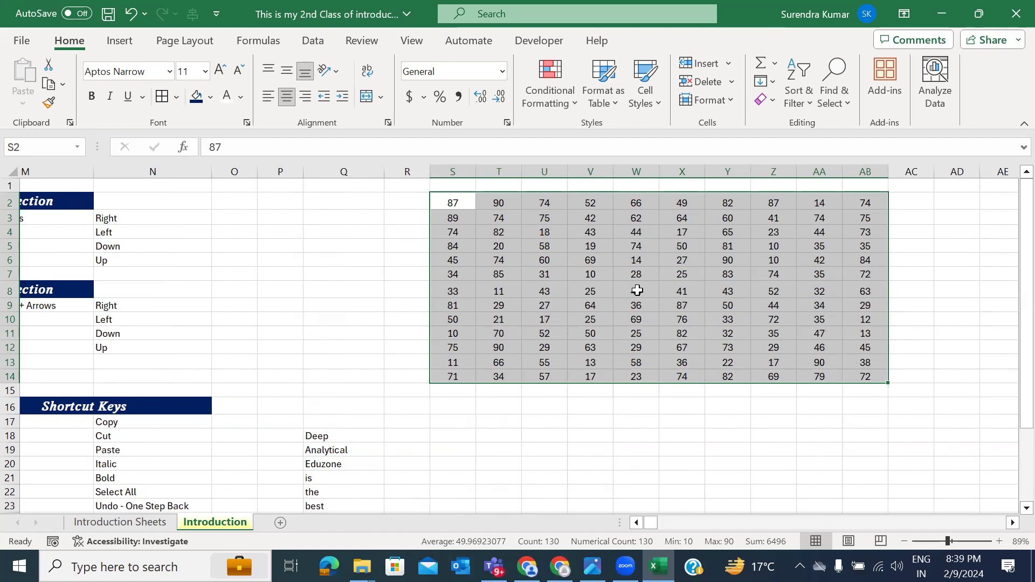
pyautogui.moveTo(582, 193); pyautogui.dragTo(581, 190)
pyautogui.hotkey('ctrl', 'z')
pyautogui.hotkey('ctrl', 'z')
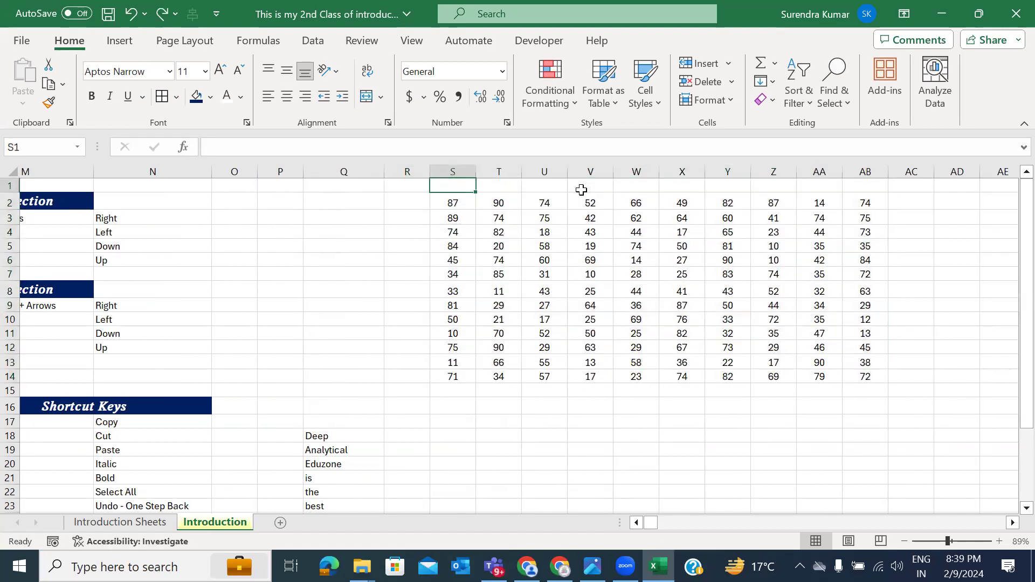
# Step: Enter the heading 'Values 1' in cell S1
pyautogui.write('Values')
pyautogui.press('Return')
pyautogui.press('Up')
pyautogui.press('F2')
pyautogui.write('2')
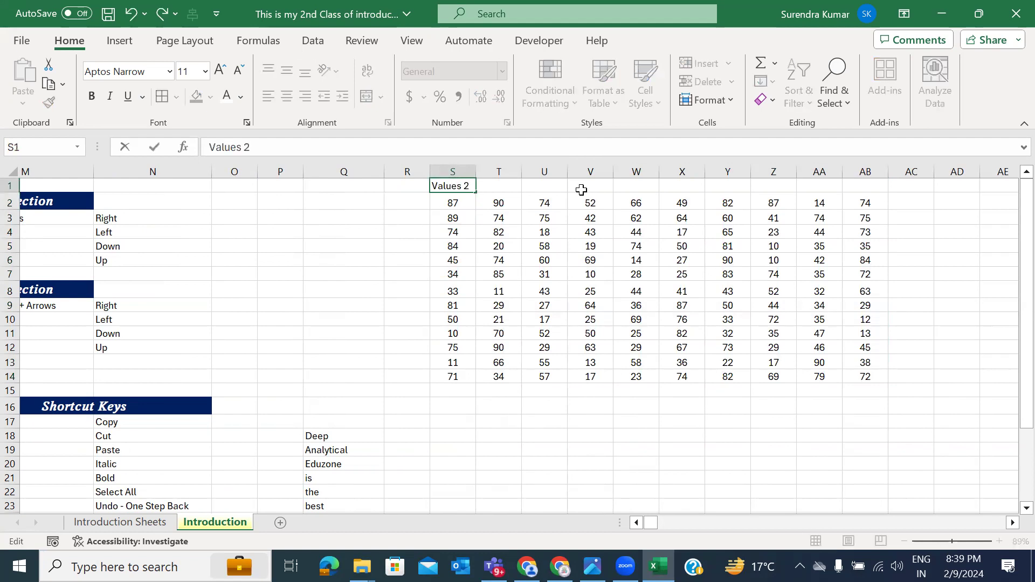
pyautogui.press('Return')
pyautogui.press('Up')
pyautogui.press('F2')
pyautogui.press('BackSpace')
pyautogui.write('1')
pyautogui.press('Return')
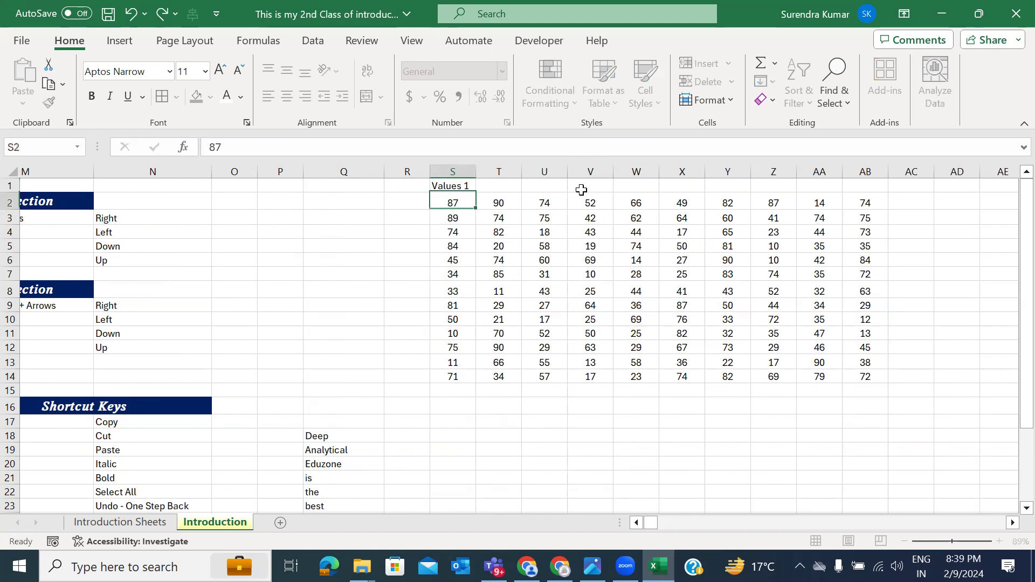
pyautogui.press('Up')
# Step: Enter the heading 'Values 2' in cell T1
pyautogui.press('Right')
pyautogui.write('values')
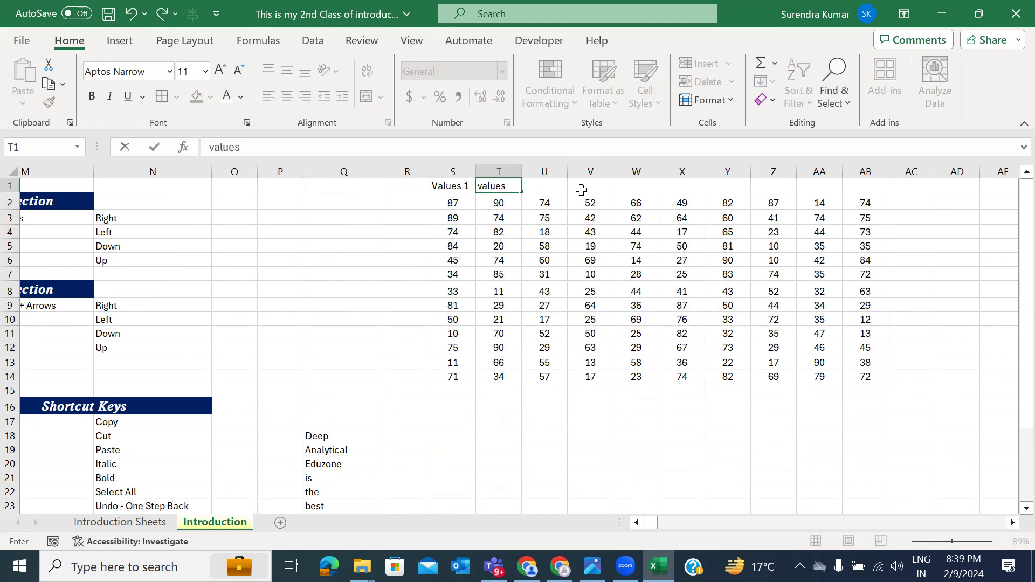
pyautogui.write('3')
pyautogui.press('Return')
pyautogui.press('Up')
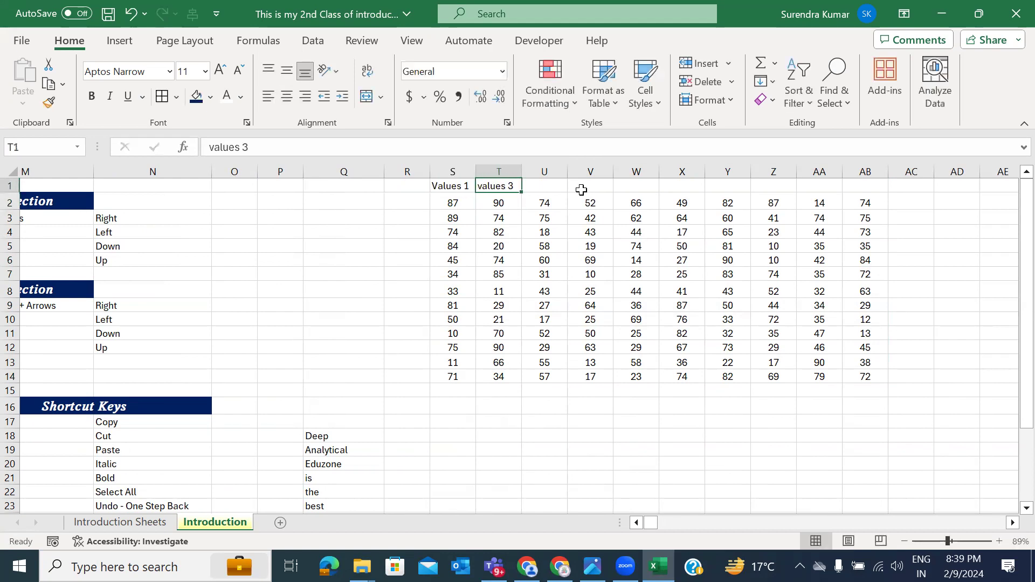
pyautogui.press('F2')
pyautogui.press('BackSpace')
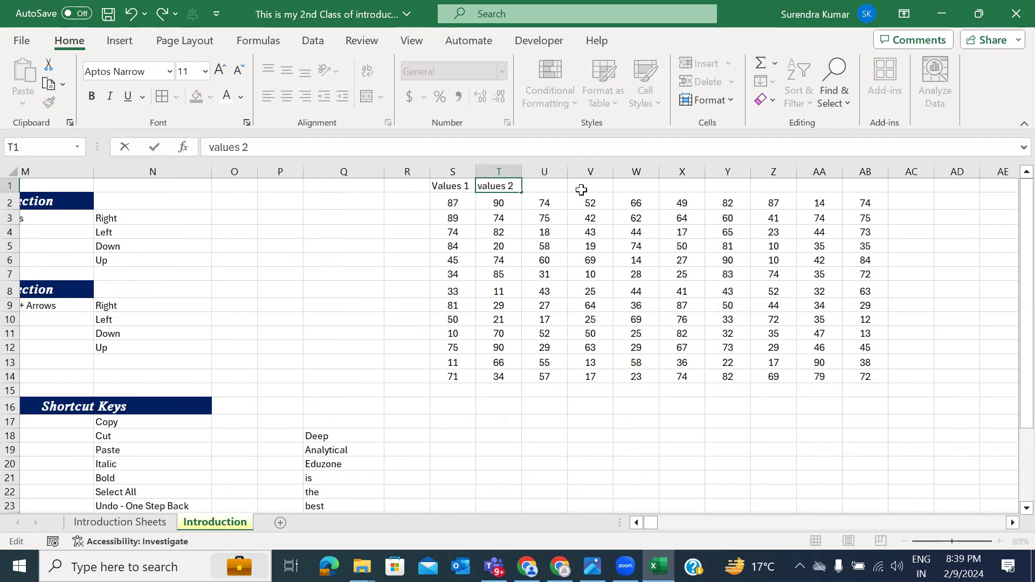
pyautogui.press('Delete')
pyautogui.write('V')
pyautogui.press('Return')
pyautogui.press('Up')
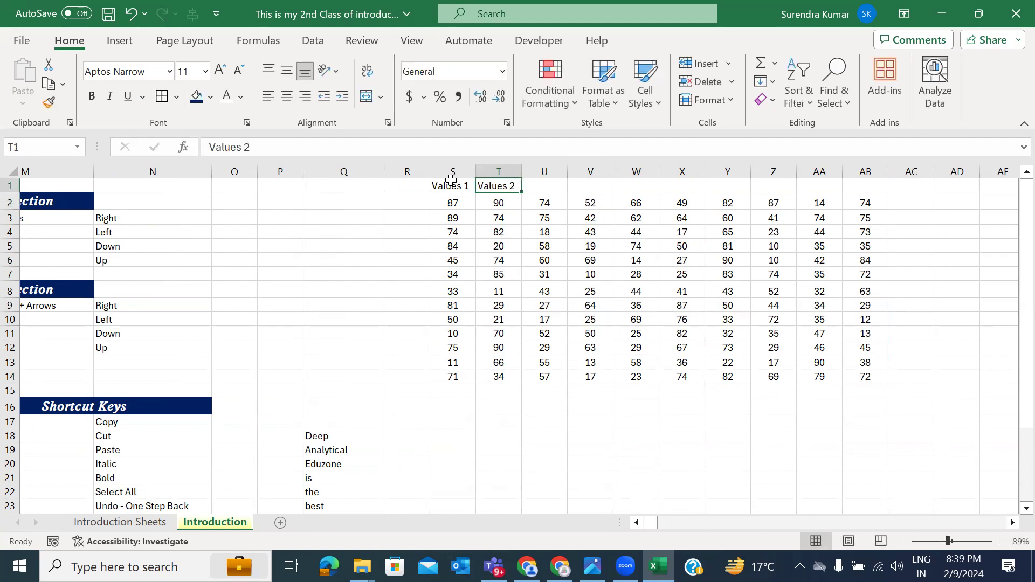
# Step: Give header row S1:AB1 navy fill with white text, and add All Borders to the table
pyautogui.moveTo(443, 183); pyautogui.dragTo(876, 195)
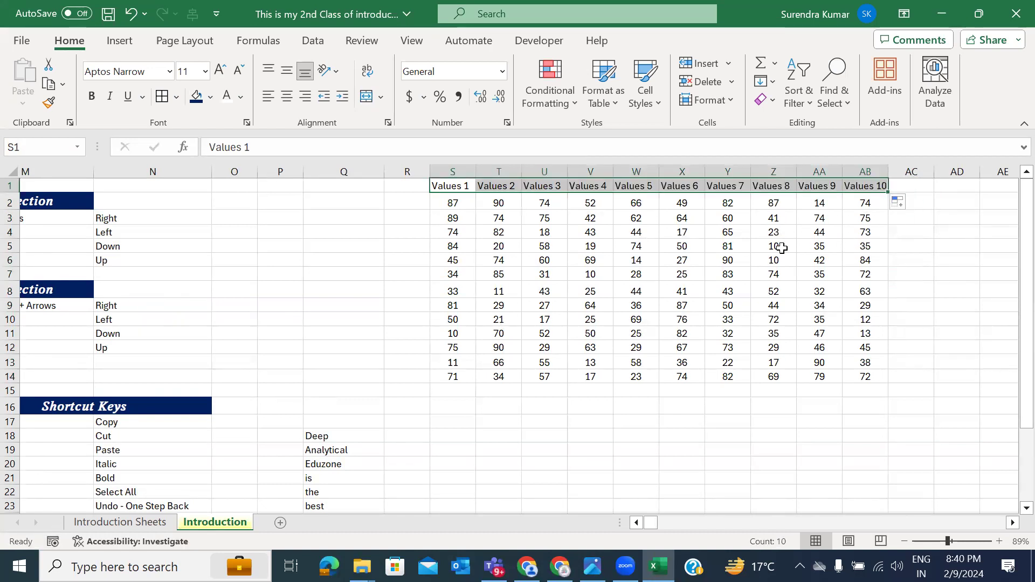
pyautogui.click(197, 97)
pyautogui.click(227, 97)
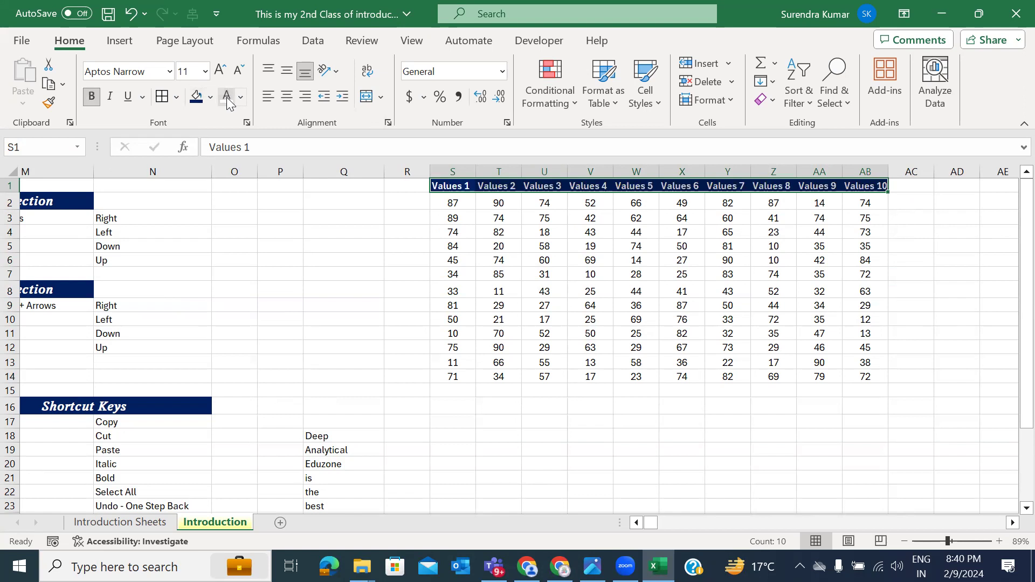
pyautogui.click(549, 288)
pyautogui.hotkey('ctrl', 'a')
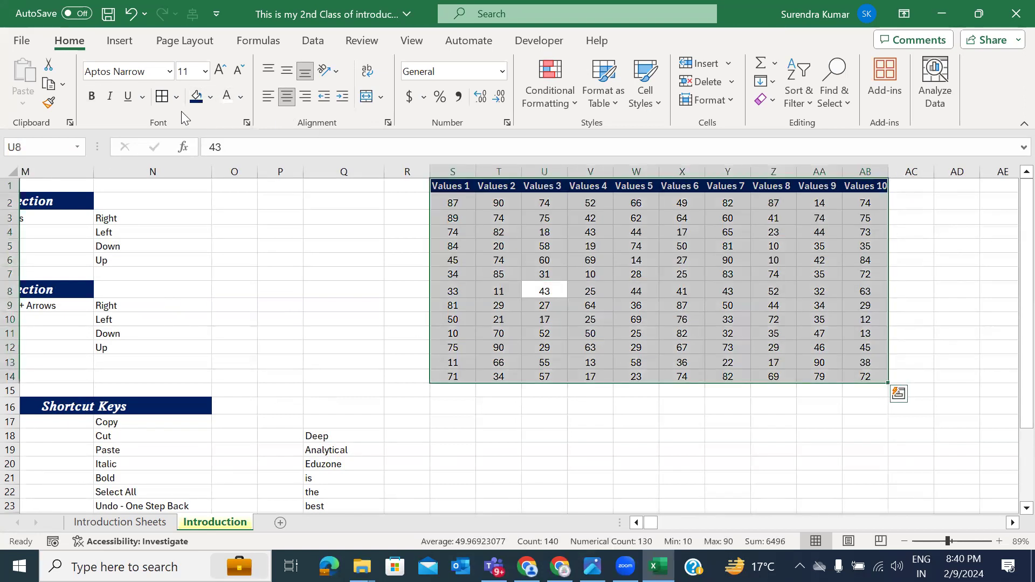
pyautogui.click(164, 98)
pyautogui.click(572, 421)
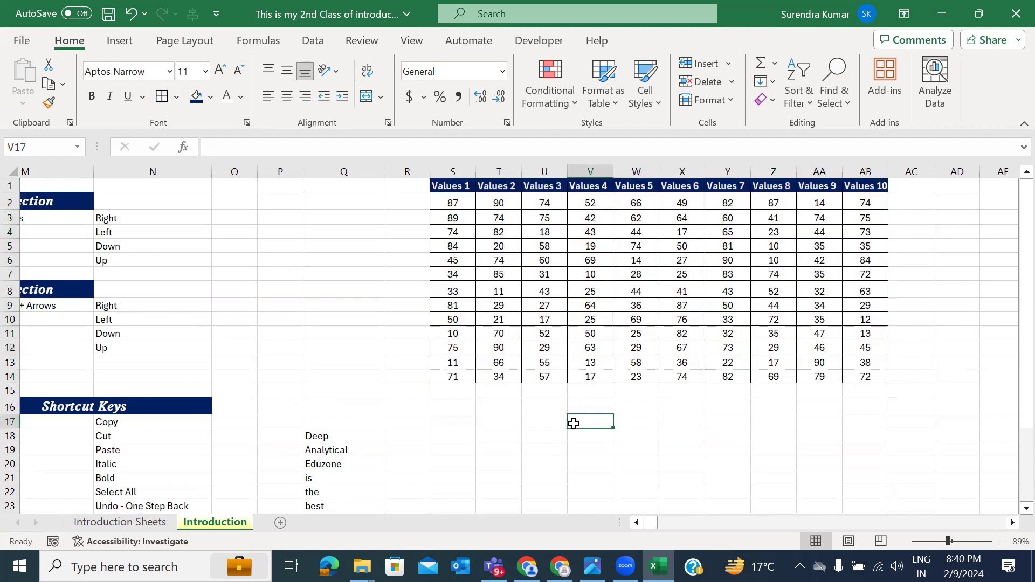
pyautogui.click(599, 186)
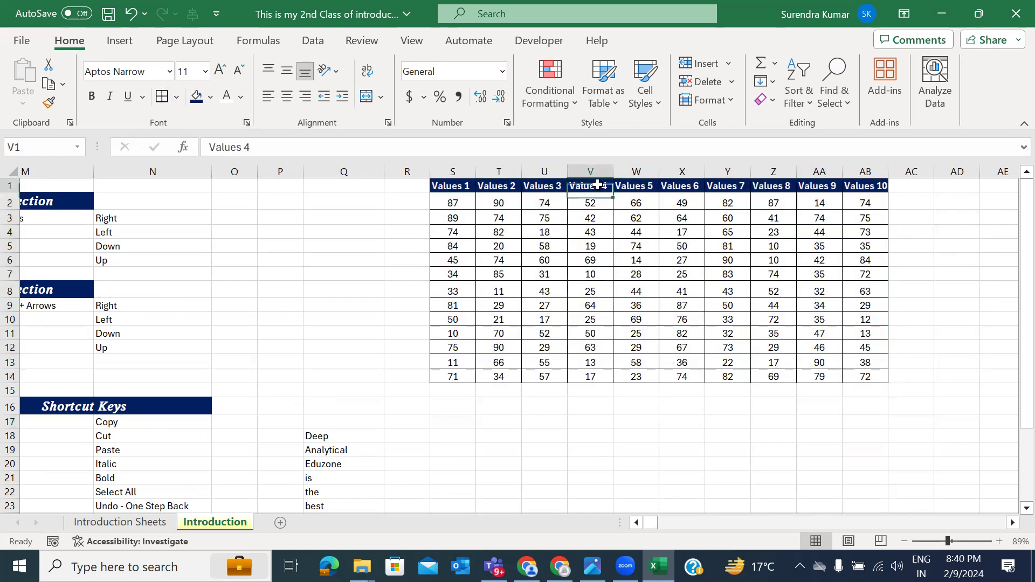
pyautogui.click(632, 185)
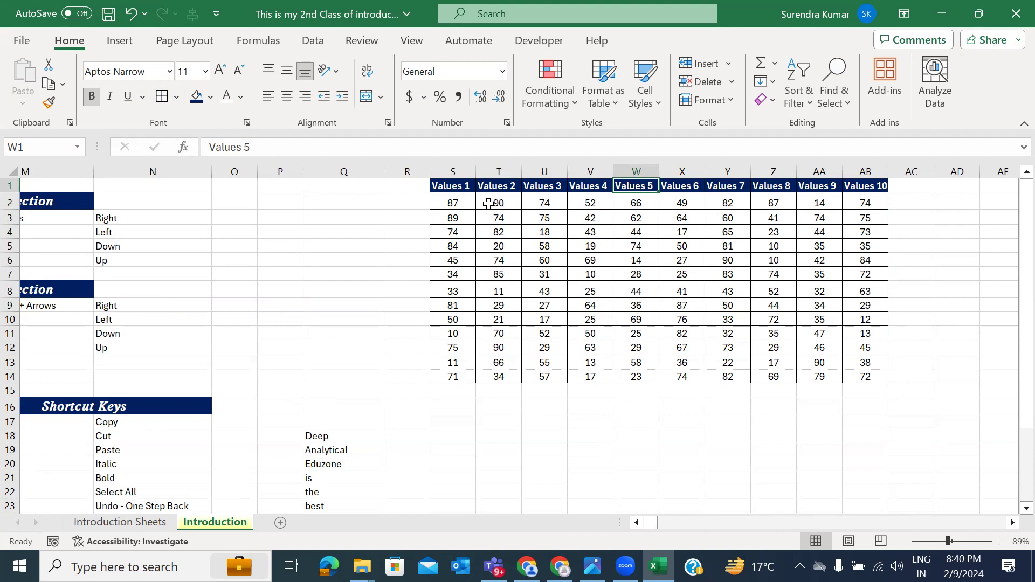
pyautogui.moveTo(464, 186); pyautogui.dragTo(453, 333)
pyautogui.moveTo(499, 186); pyautogui.dragTo(499, 335)
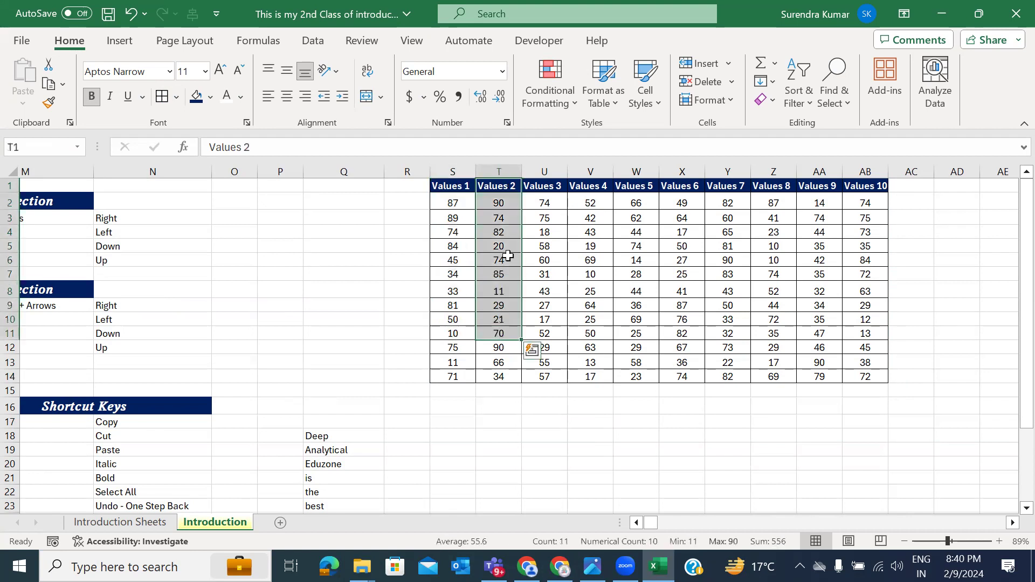
pyautogui.click(509, 186)
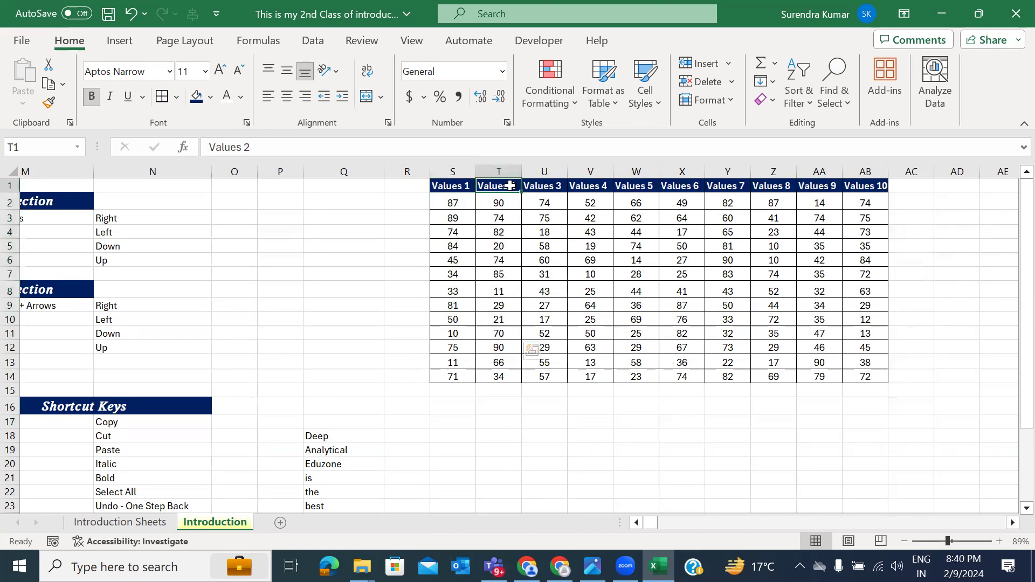
pyautogui.click(541, 186)
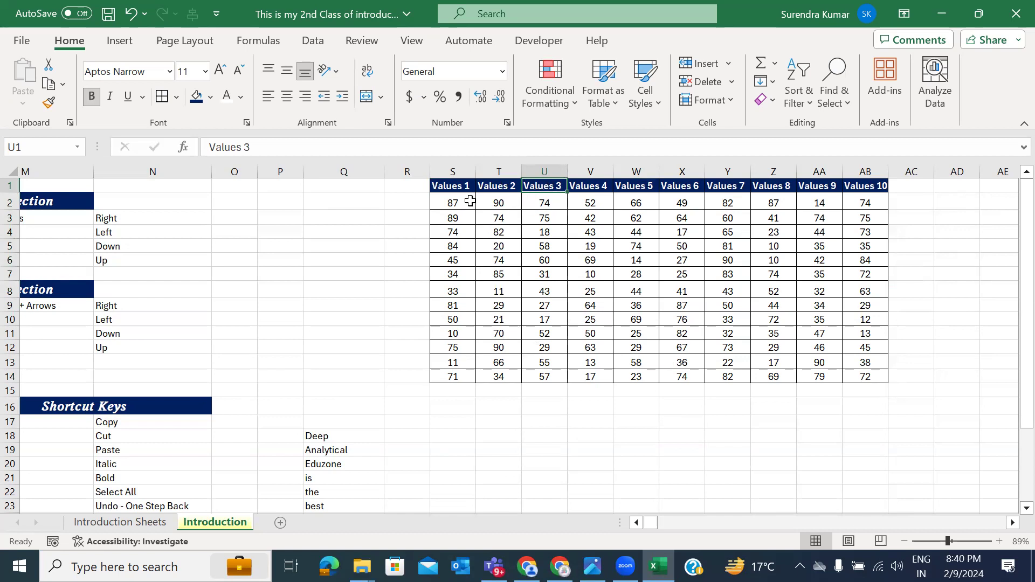
pyautogui.moveTo(455, 188); pyautogui.dragTo(469, 290)
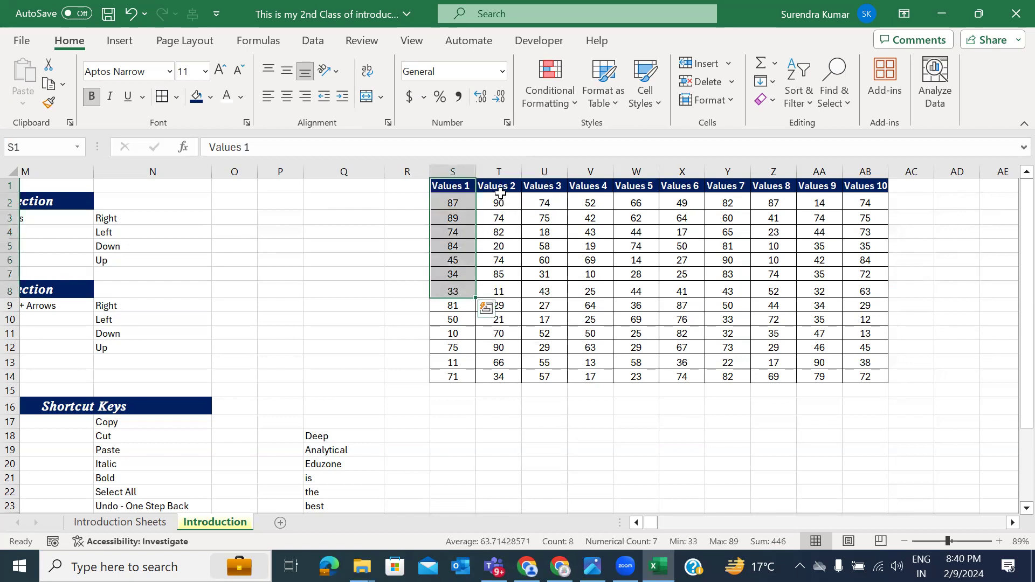
pyautogui.moveTo(499, 203); pyautogui.dragTo(506, 255)
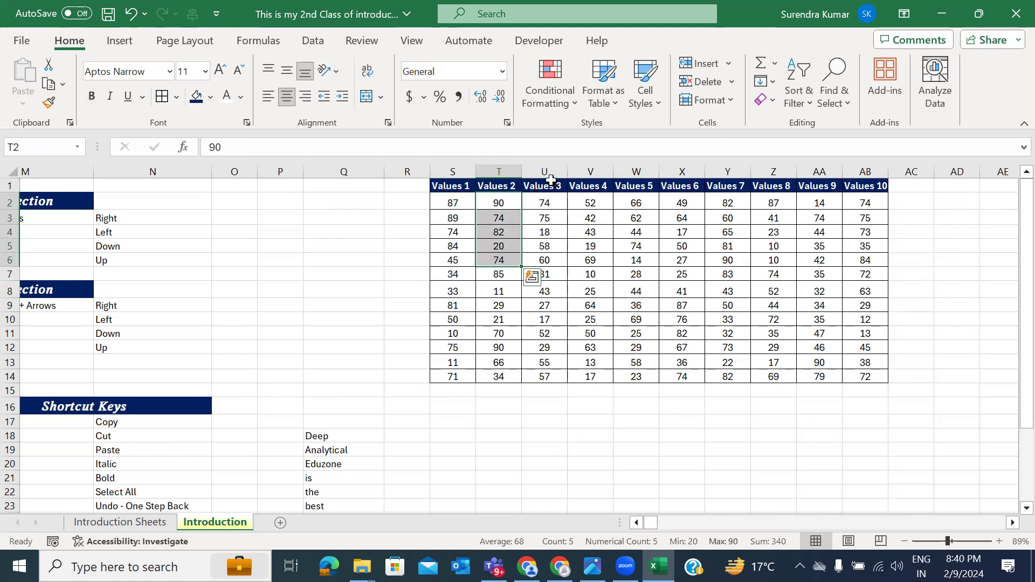
pyautogui.click(548, 187)
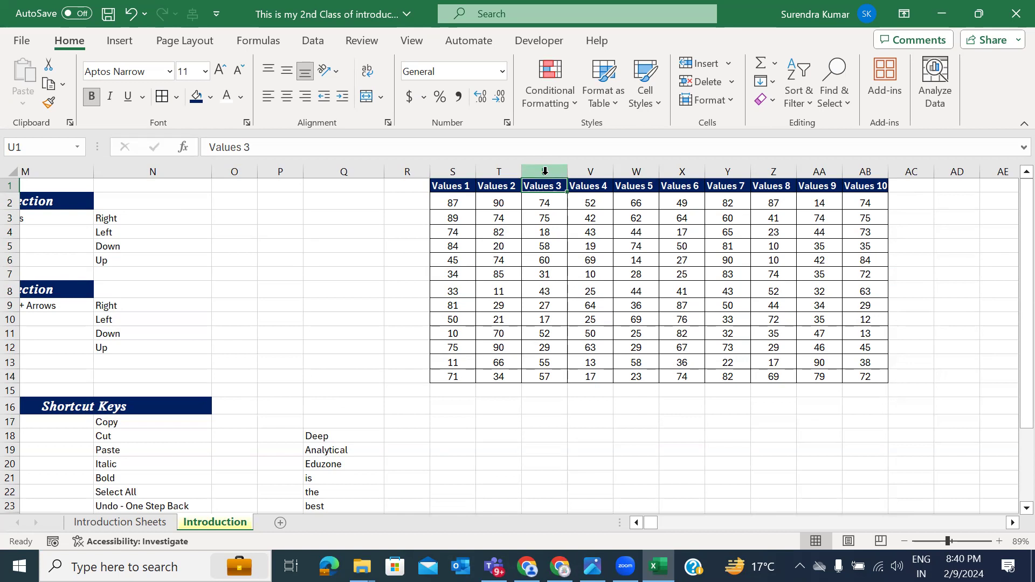
pyautogui.click(544, 171)
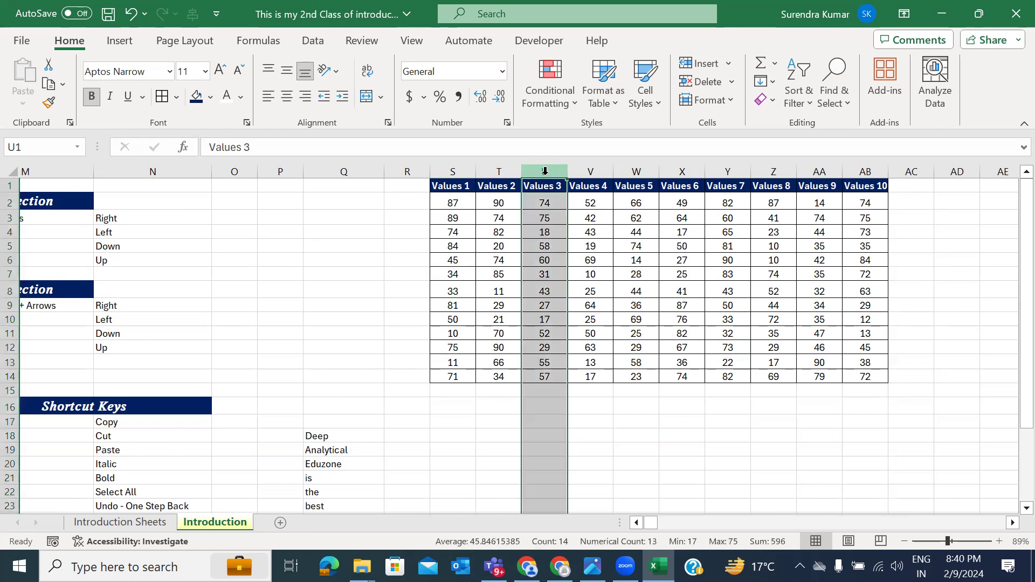
# Step: Insert a new column U before Values 3 headed 'Total'
pyautogui.rightClick(545, 171)
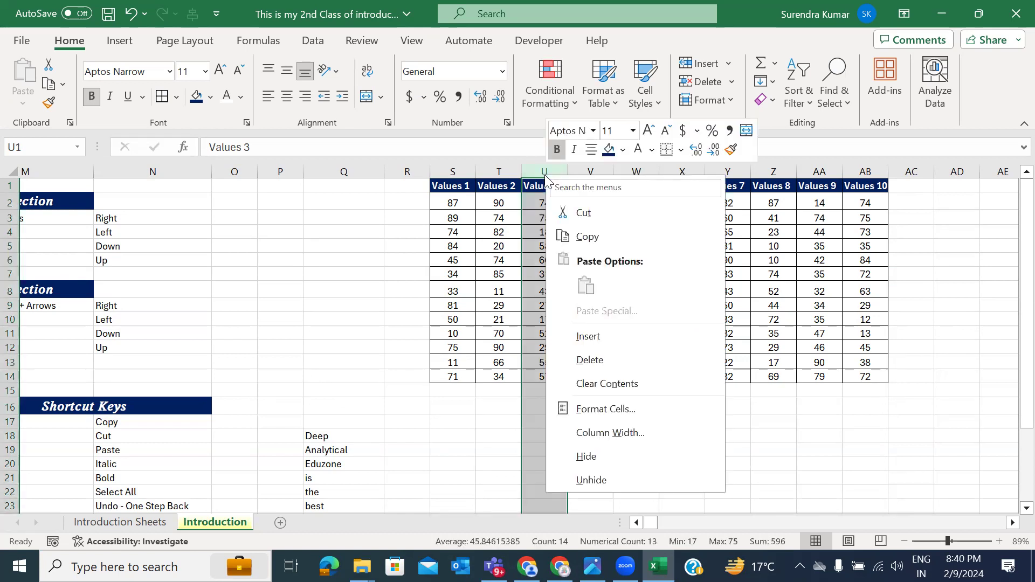
pyautogui.click(591, 336)
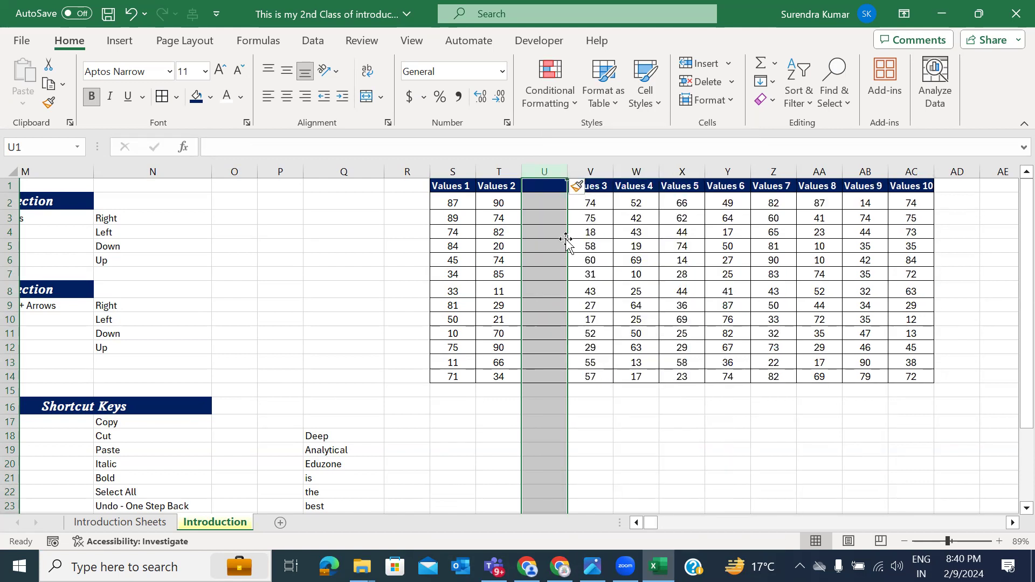
pyautogui.click(546, 186)
pyautogui.write('Total')
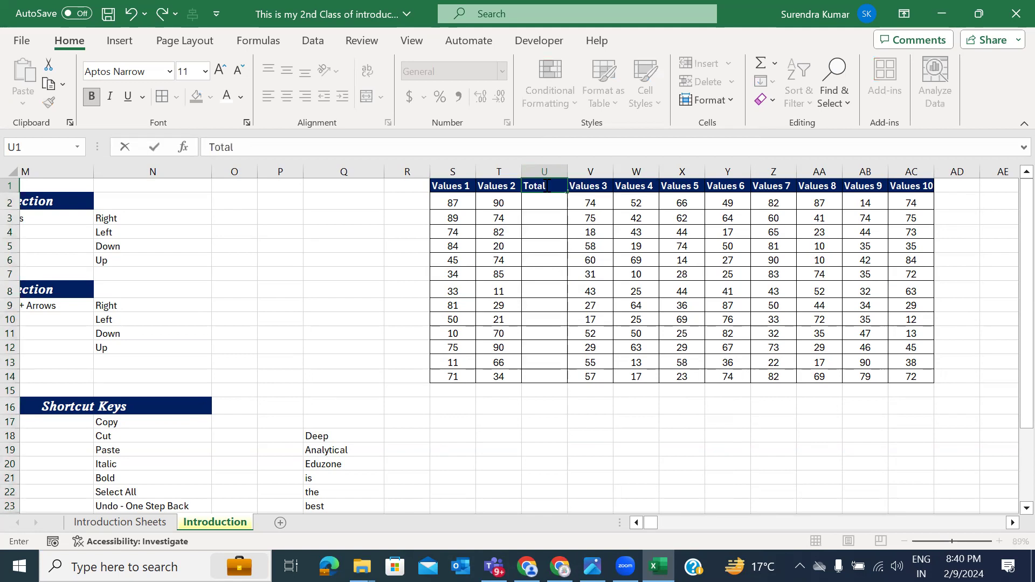
pyautogui.press('Return')
pyautogui.click(545, 186)
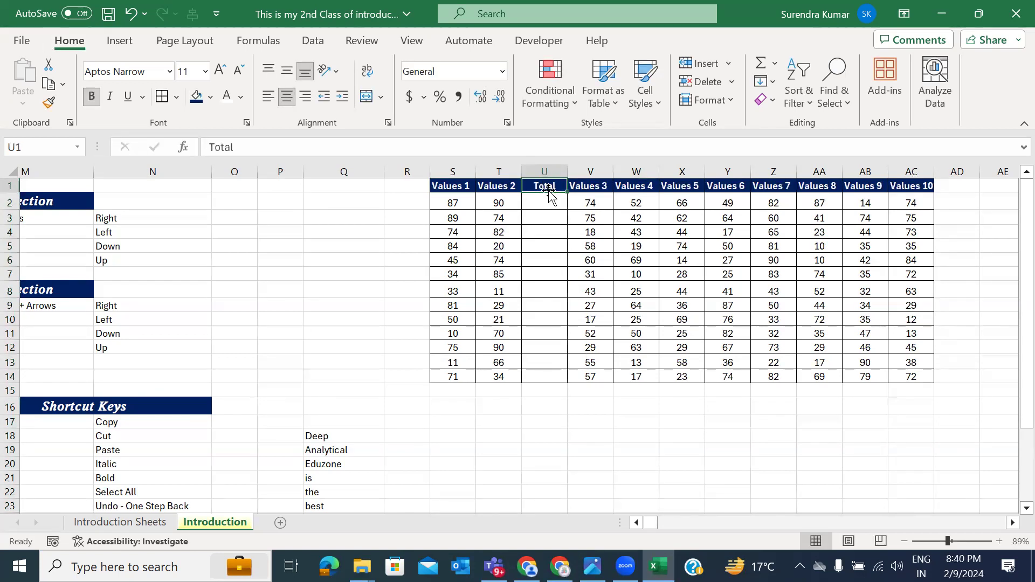
# Step: Enter =S2+T2 in U2, then clear it to redo the formula
pyautogui.click(548, 202)
pyautogui.write('=')
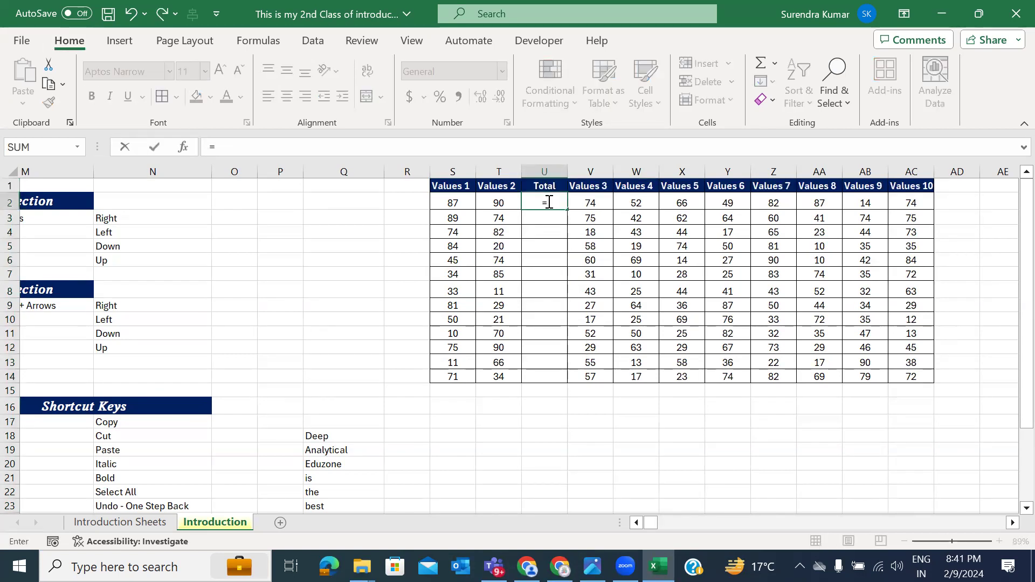
pyautogui.click(462, 203)
pyautogui.write('+')
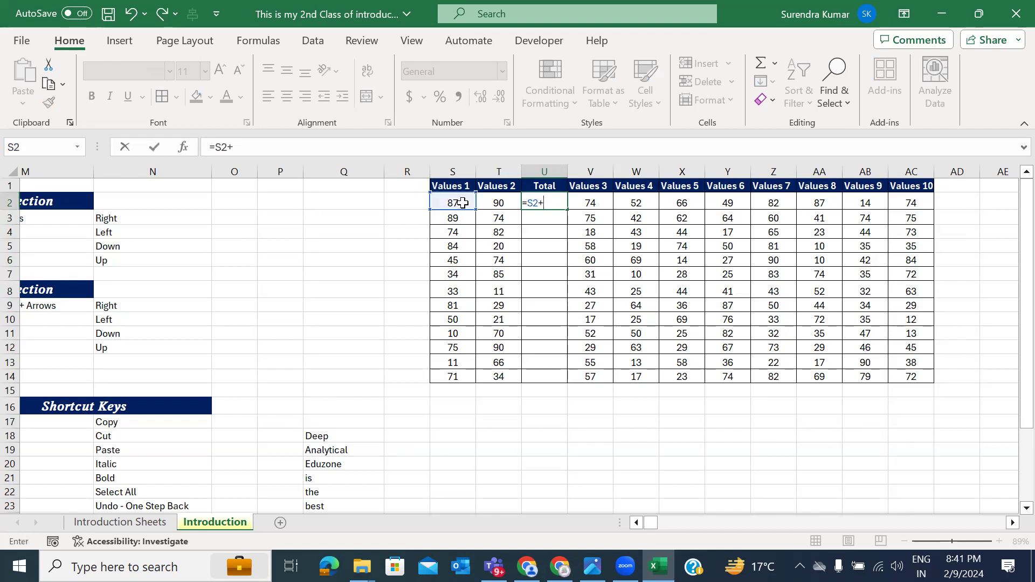
pyautogui.click(498, 203)
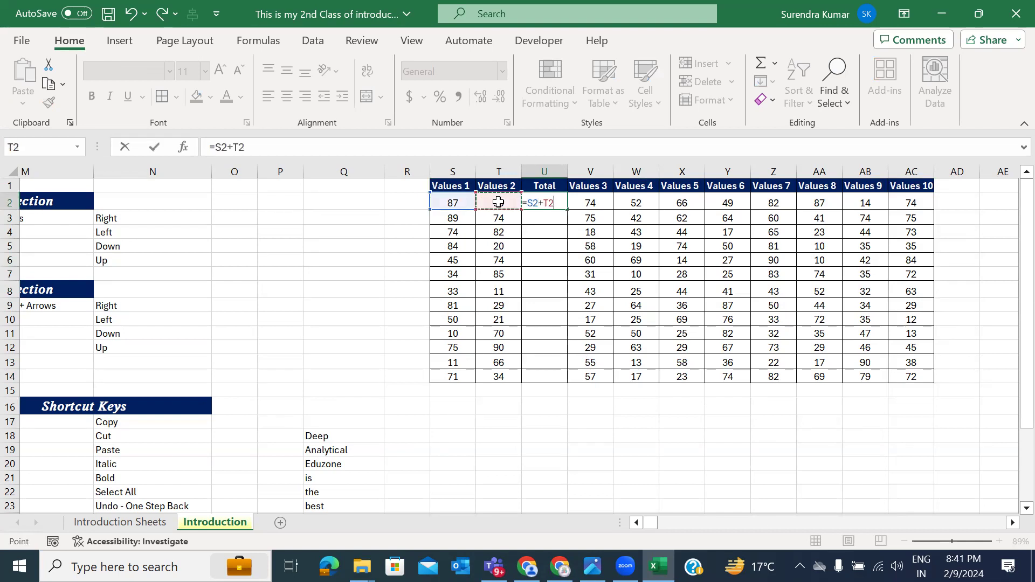
pyautogui.press('Return')
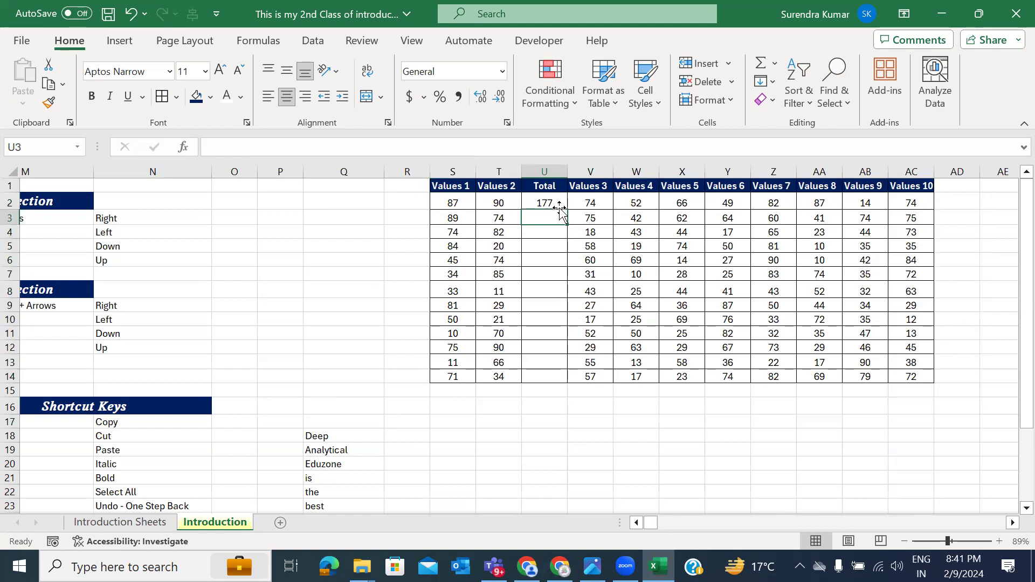
pyautogui.click(552, 197)
pyautogui.press('Delete')
# Step: Re-enter =S2+T2 in U2 and fill it down through U14
pyautogui.write('=')
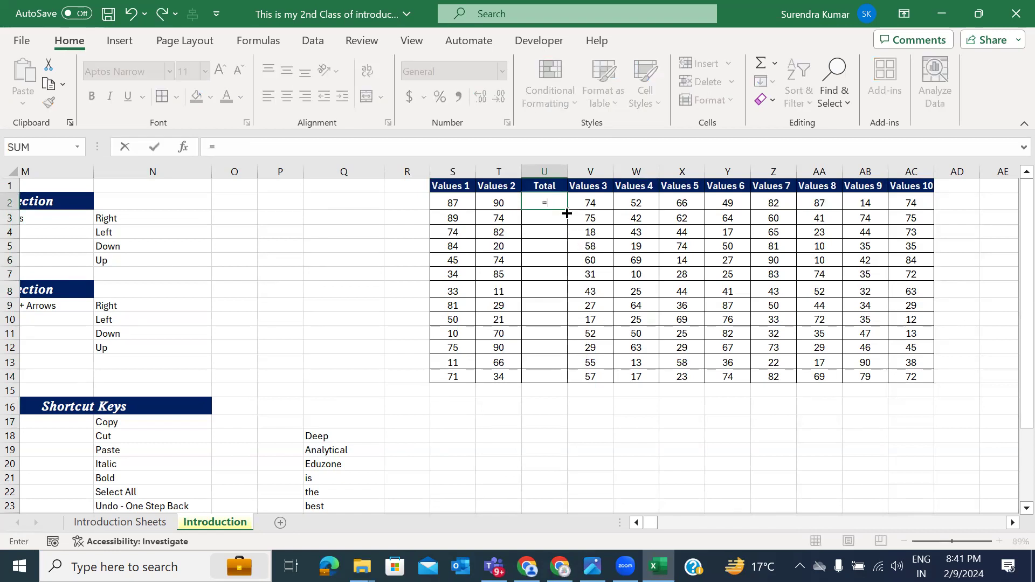
pyautogui.click(456, 203)
pyautogui.write('+')
pyautogui.click(500, 199)
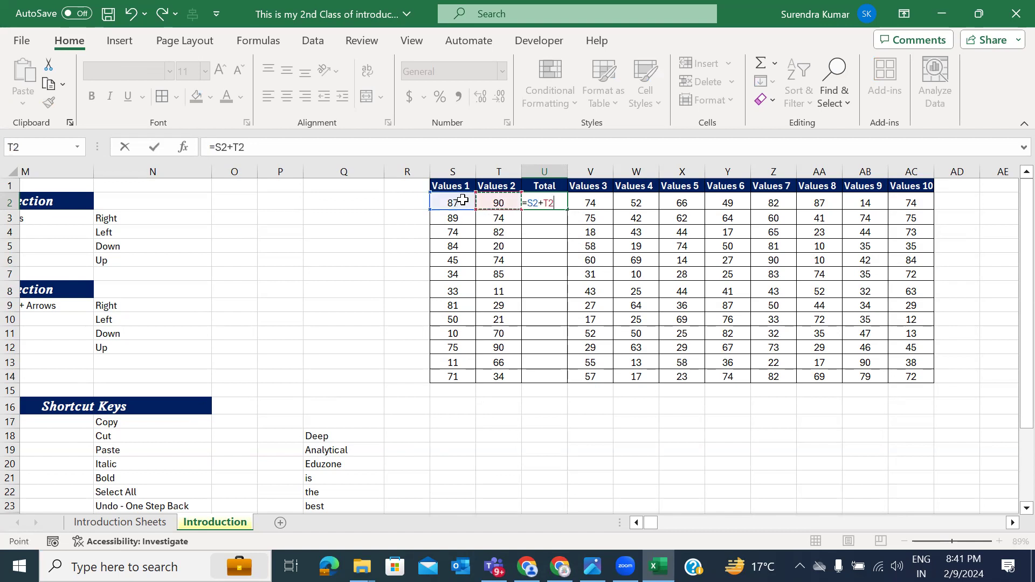
pyautogui.press('Return')
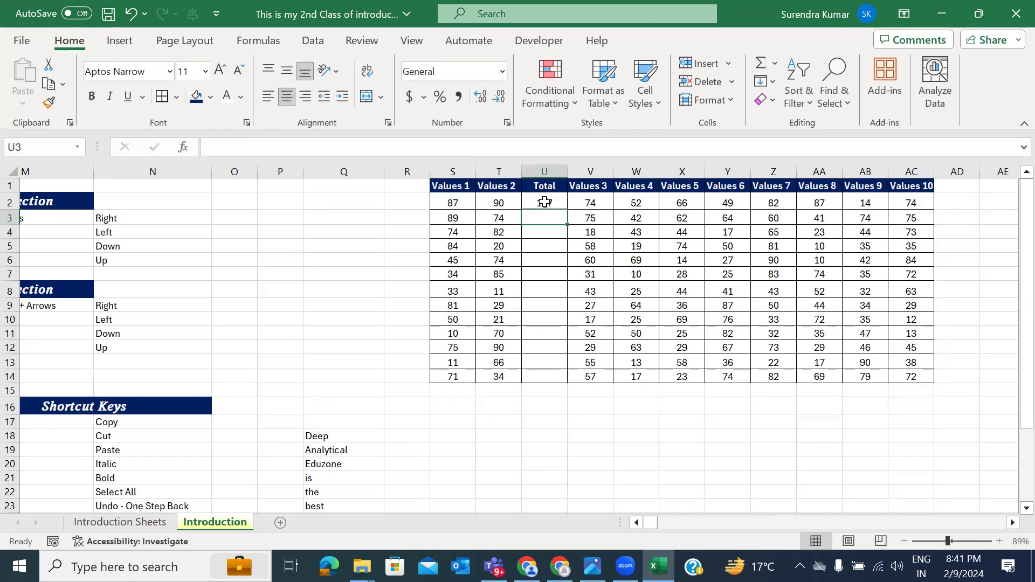
pyautogui.click(545, 202)
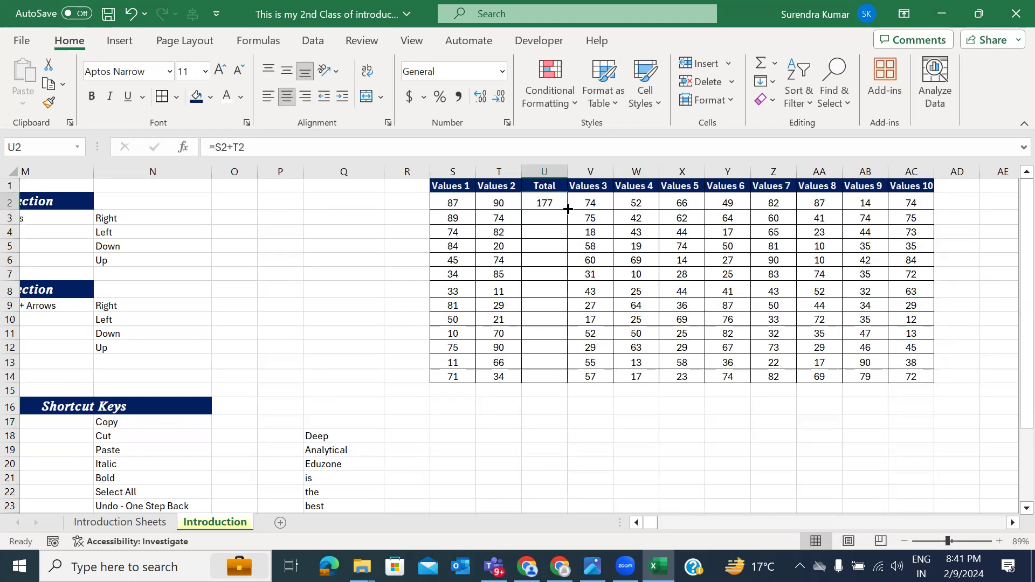
pyautogui.moveTo(567, 209); pyautogui.dragTo(558, 381)
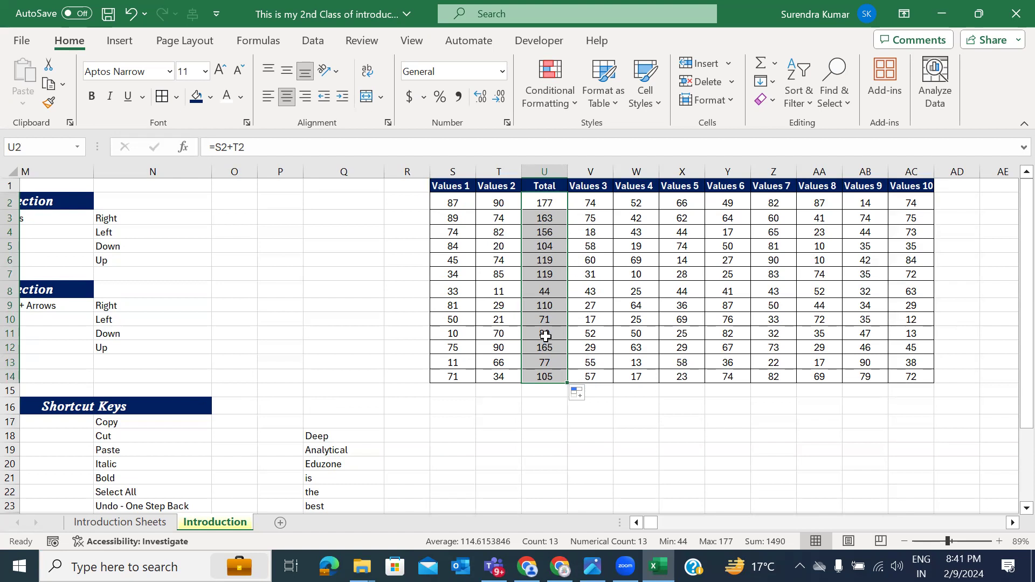
# Step: Give the U2:U14 totals a light green fill, then select the Values 3 cells
pyautogui.click(210, 97)
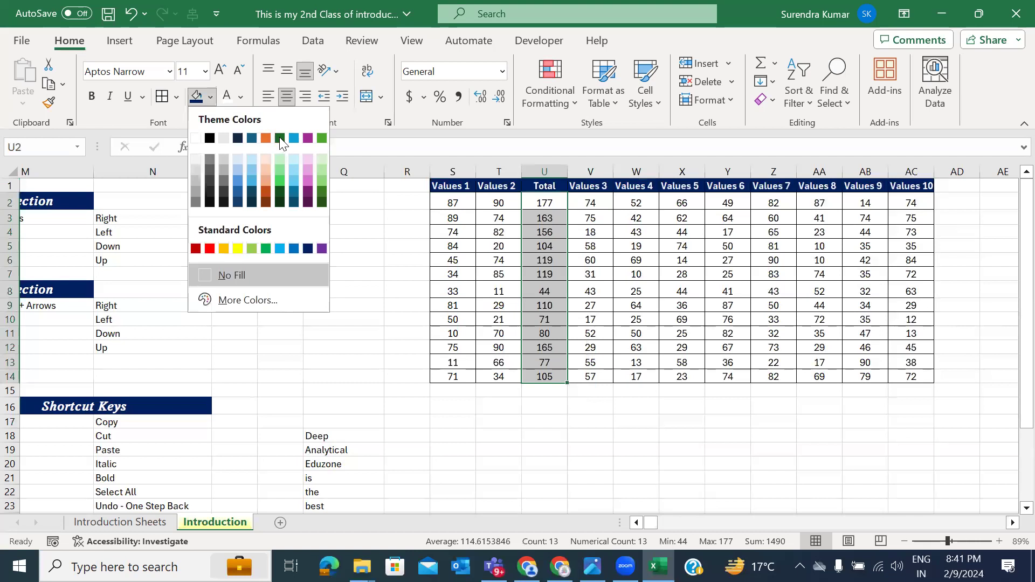
pyautogui.click(280, 157)
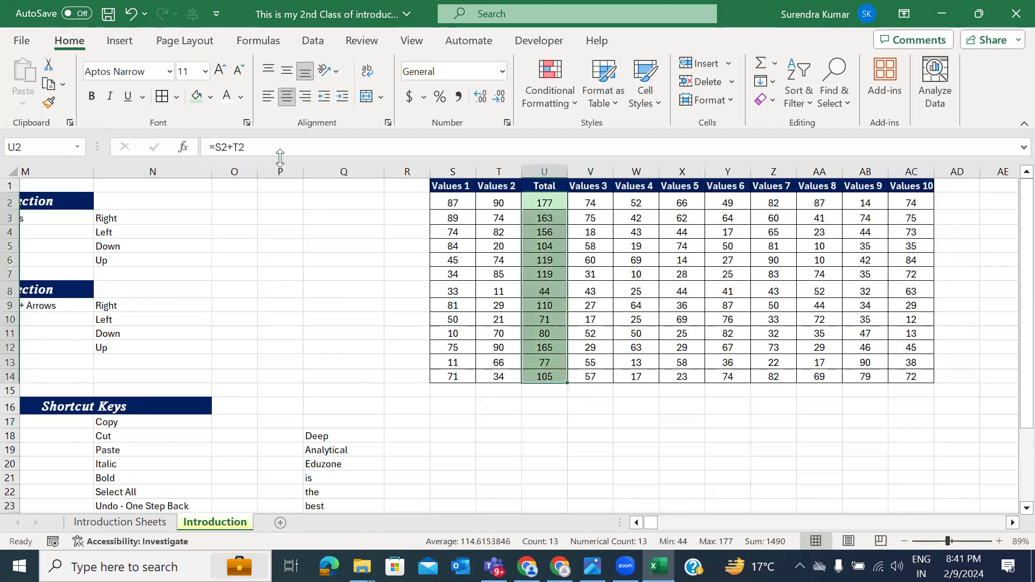
pyautogui.click(584, 185)
pyautogui.moveTo(584, 185); pyautogui.dragTo(591, 305)
# Step: Select the Values 4 and Values 5 cells, then the whole column X
pyautogui.moveTo(638, 186); pyautogui.dragTo(636, 347)
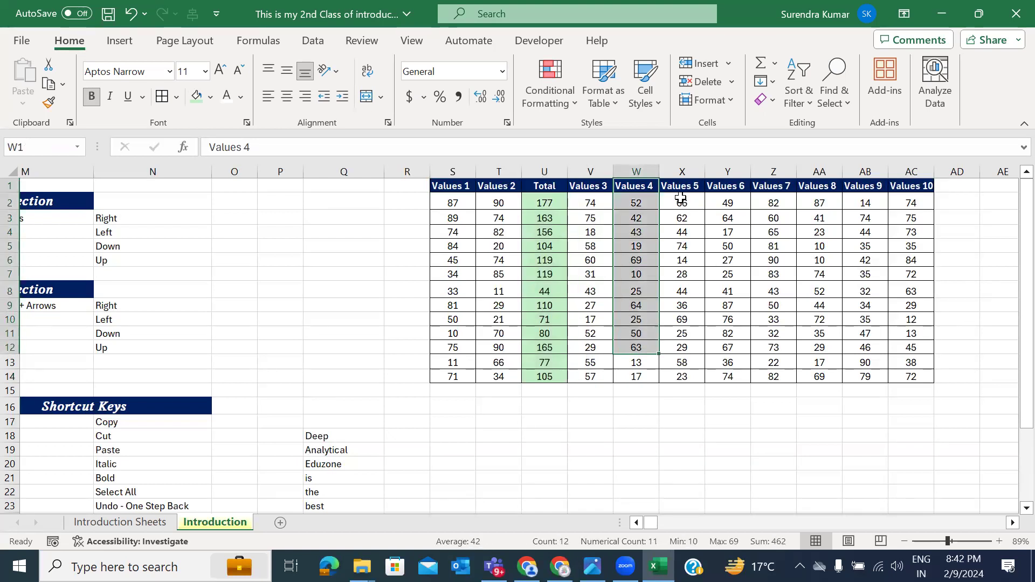
pyautogui.moveTo(648, 187); pyautogui.dragTo(640, 361)
pyautogui.moveTo(684, 187); pyautogui.dragTo(695, 319)
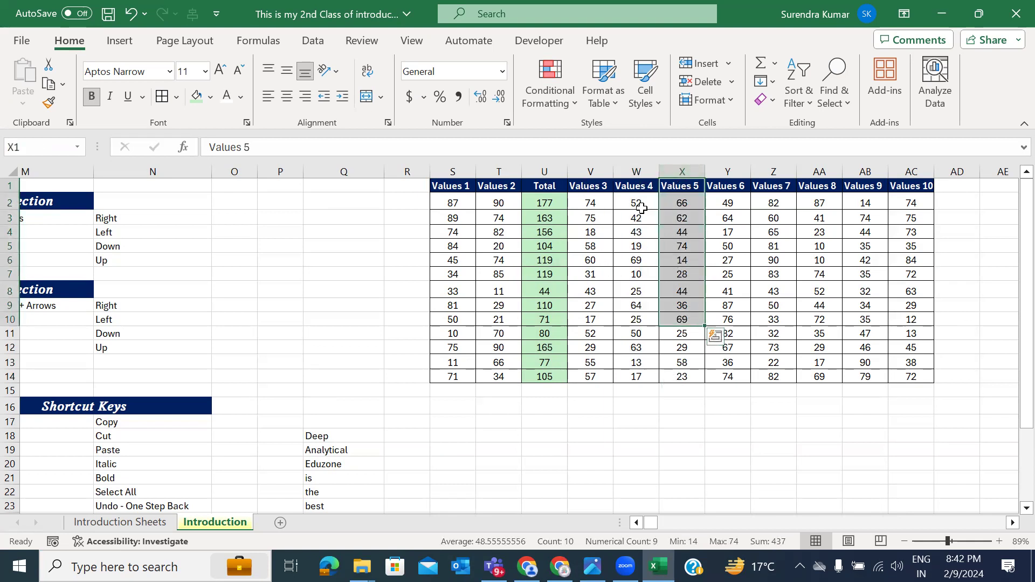
pyautogui.click(682, 172)
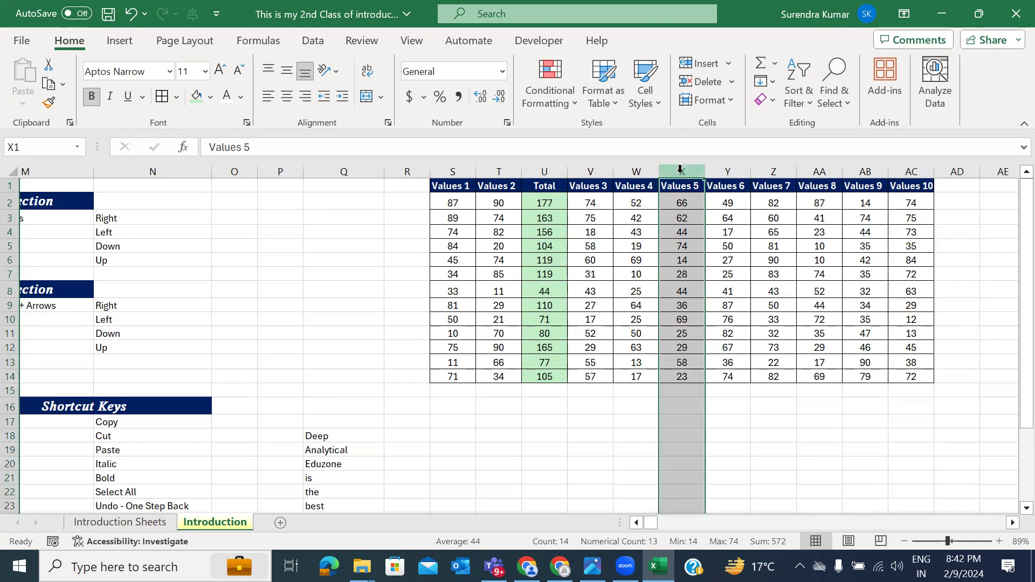
# Step: Insert a new column X before Values 5 headed 'Total'
pyautogui.rightClick(680, 170)
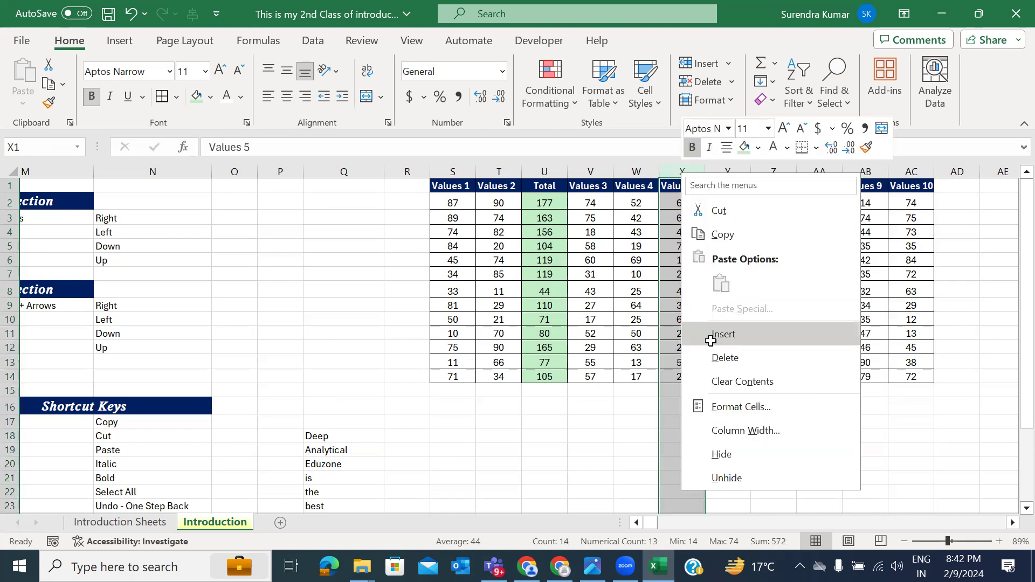
pyautogui.click(711, 336)
pyautogui.click(685, 186)
pyautogui.write('Toatl')
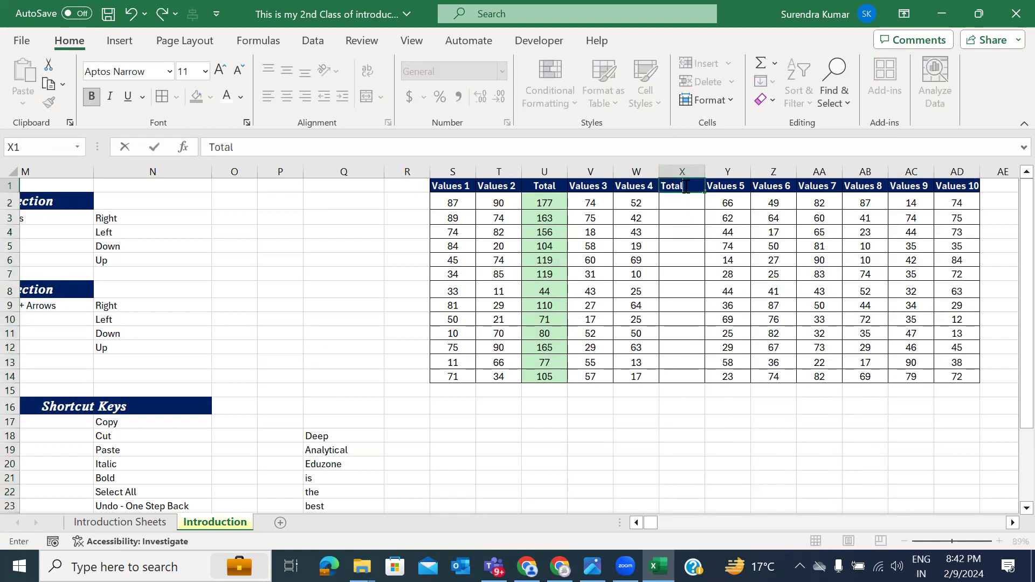
pyautogui.click(684, 186)
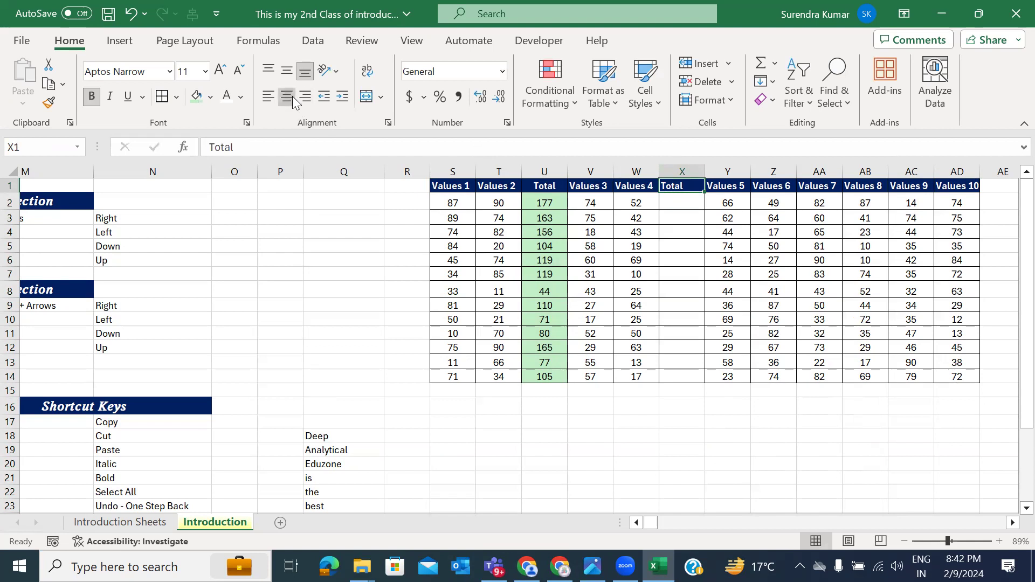
pyautogui.moveTo(681, 191); pyautogui.dragTo(682, 196)
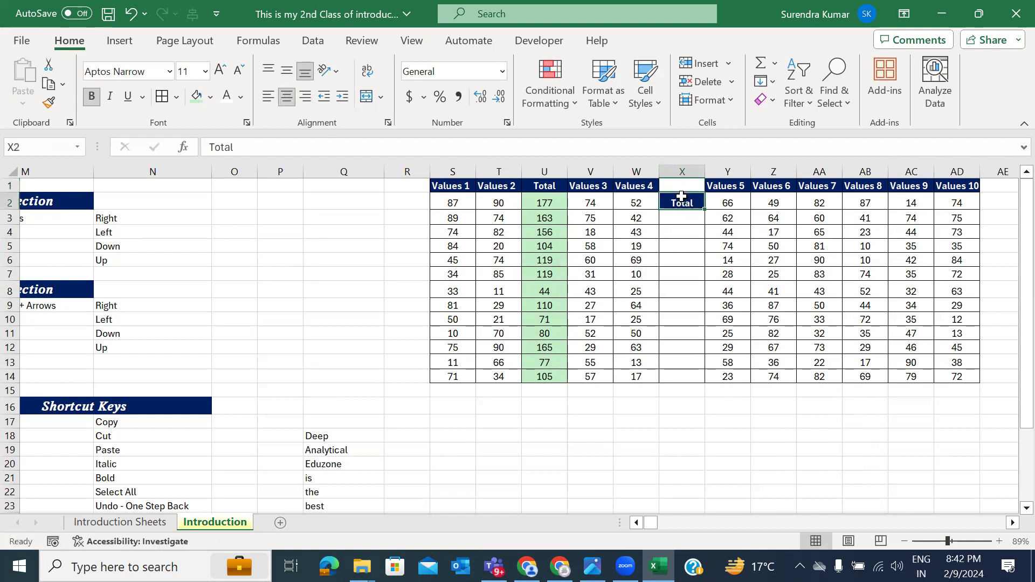
pyautogui.hotkey('ctrl', 'z')
# Step: Enter the formula =V2+W2 in X2
pyautogui.click(682, 202)
pyautogui.write('=')
pyautogui.click(599, 199)
pyautogui.write('+')
pyautogui.click(624, 198)
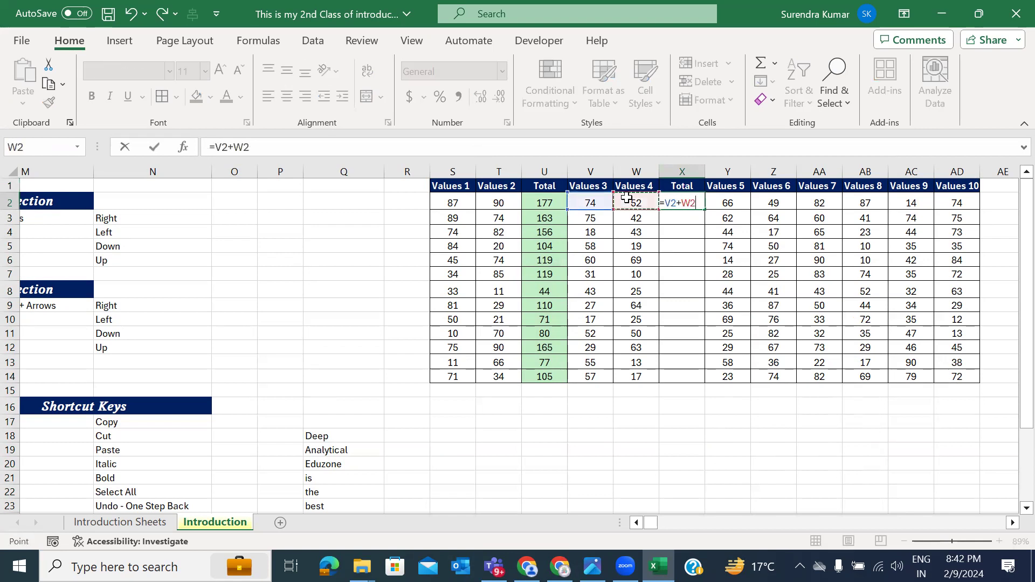
pyautogui.press('Return')
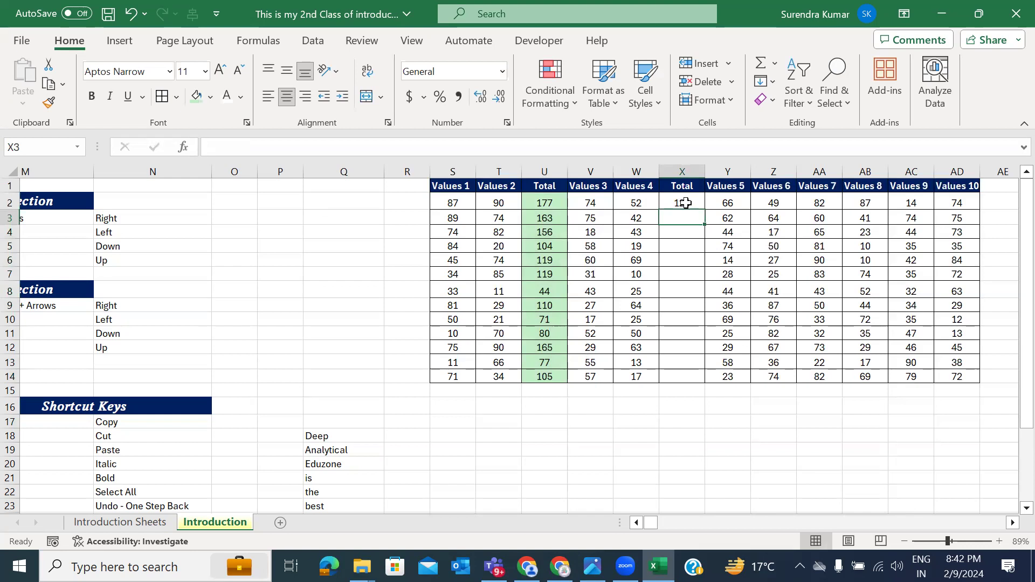
# Step: Fill the X2 formula down to row 14 and shade it light green
pyautogui.click(685, 204)
pyautogui.moveTo(706, 209); pyautogui.dragTo(702, 379)
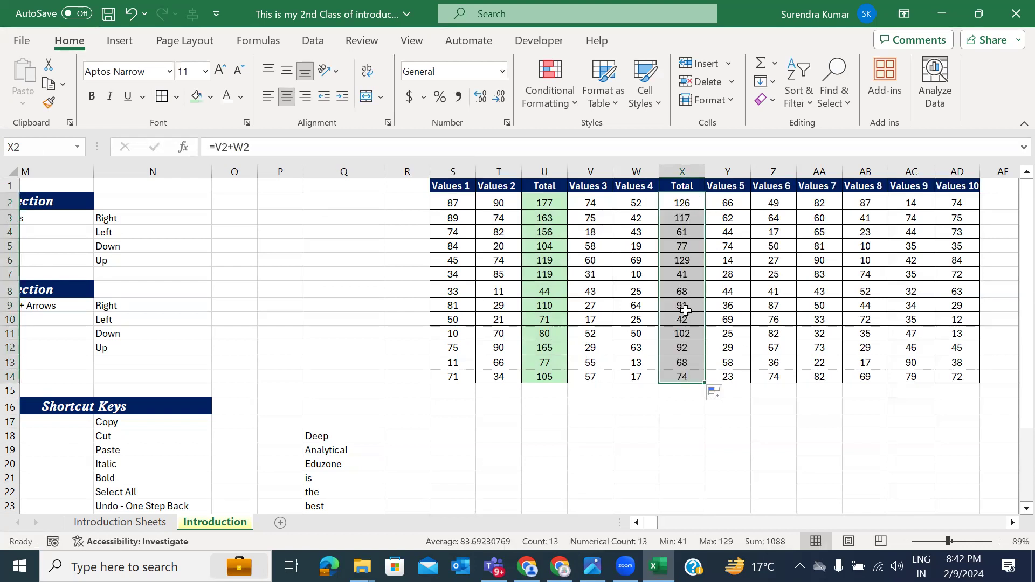
pyautogui.click(197, 97)
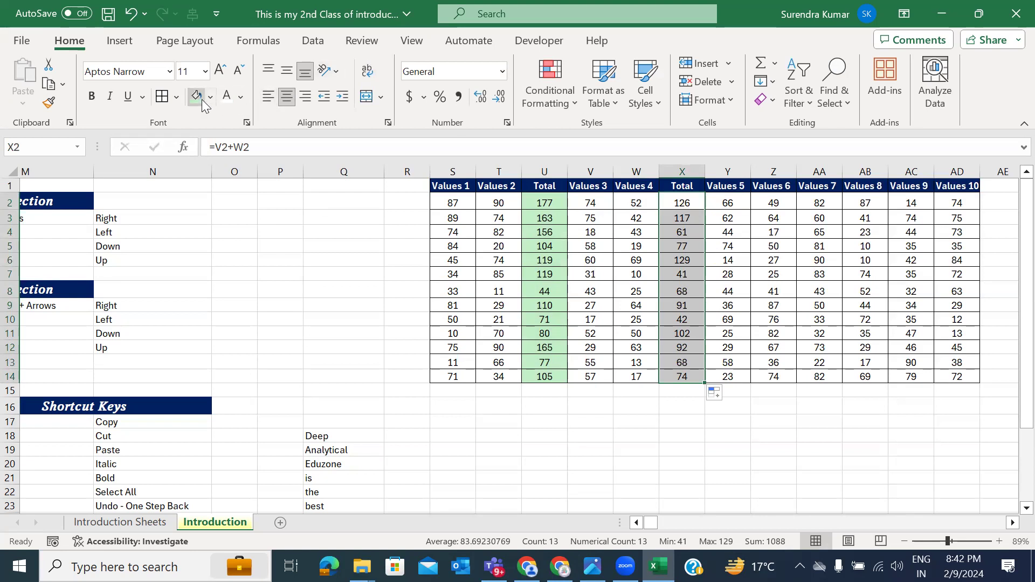
pyautogui.hscroll(1, 721, 328)
pyautogui.hscroll(1, 721, 327)
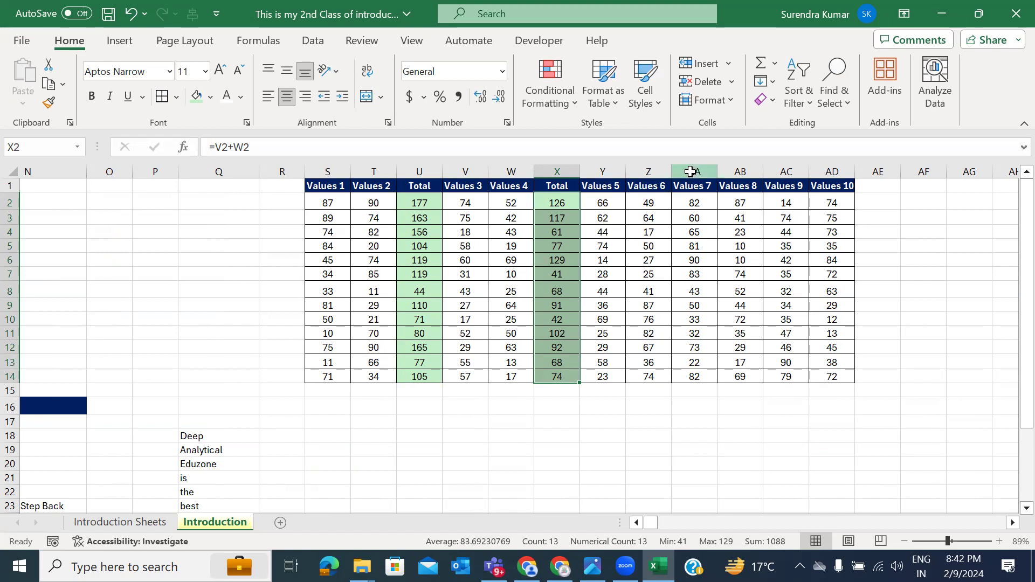
# Step: Insert a new column AA before Values 7 with a centred 'Total' header
pyautogui.click(691, 172)
pyautogui.rightClick(694, 168)
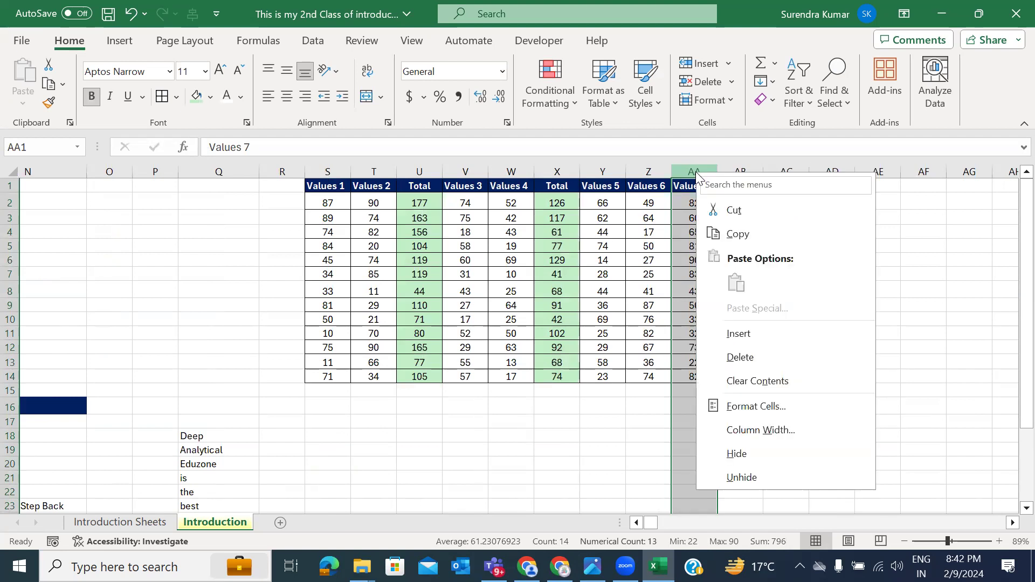
pyautogui.click(738, 333)
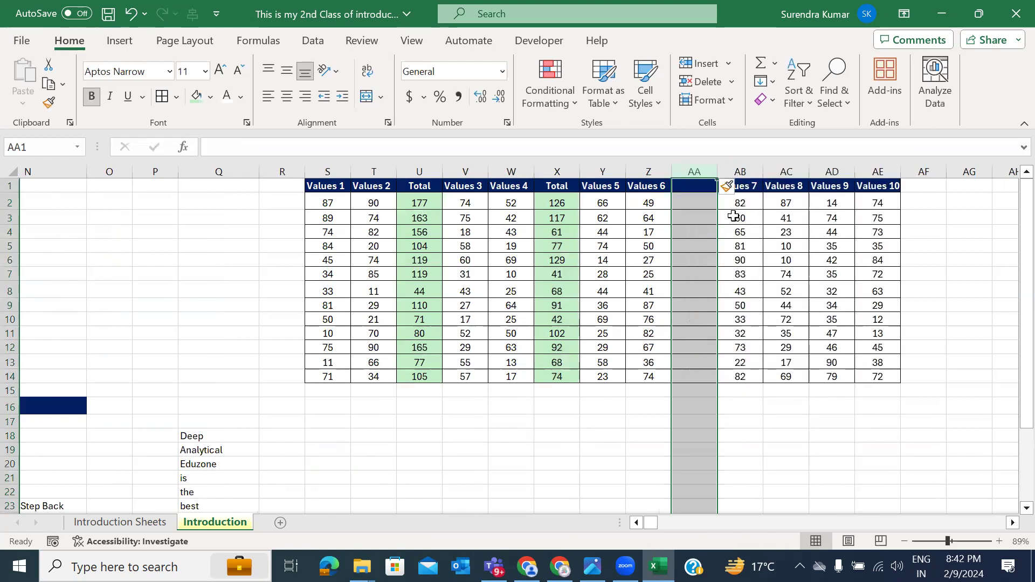
pyautogui.click(698, 186)
pyautogui.write('Total')
pyautogui.hotkey('ctrl', 'Return')
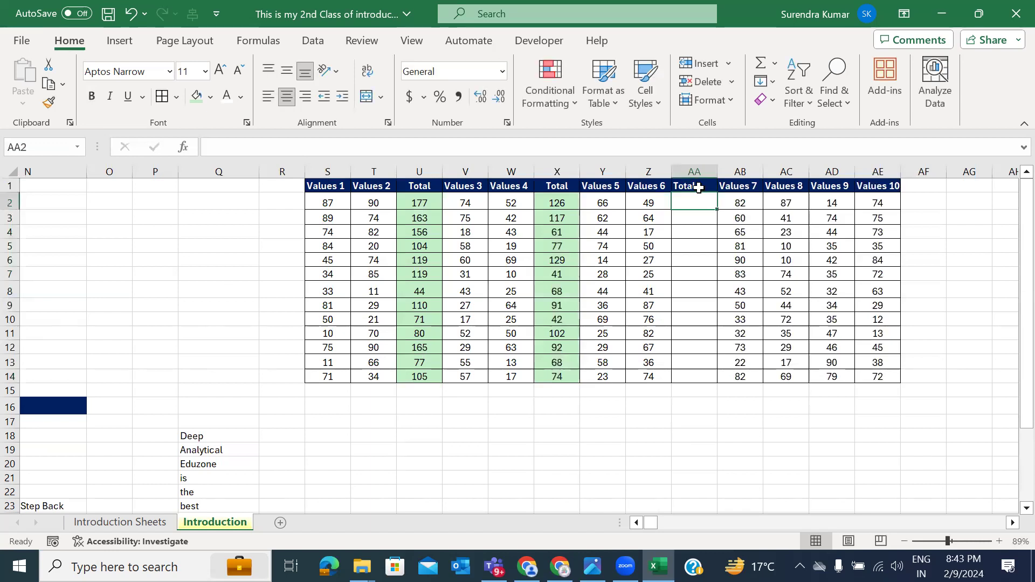
pyautogui.click(287, 97)
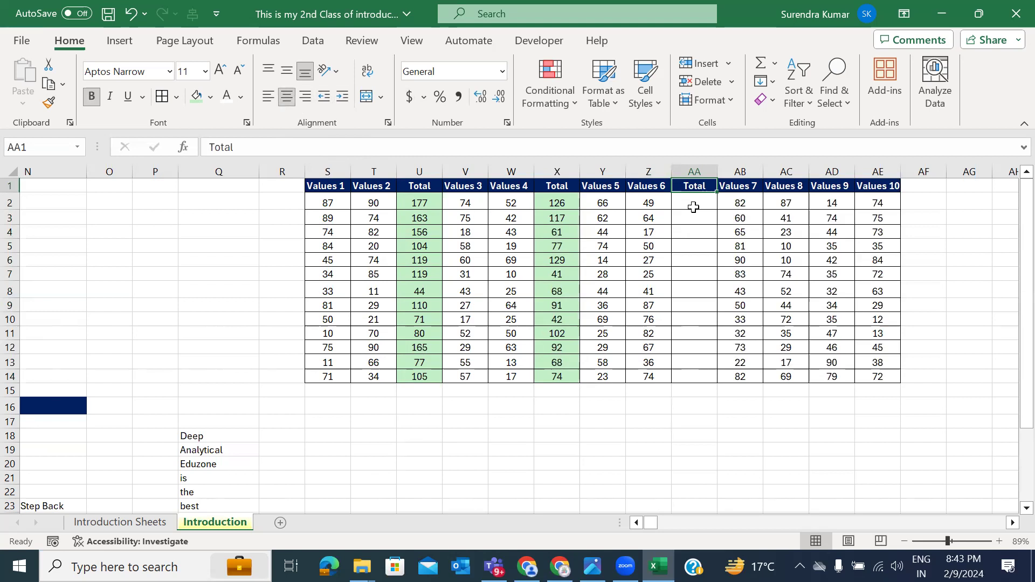
# Step: Enter the formula =Y2-Z2 in AA2
pyautogui.click(692, 204)
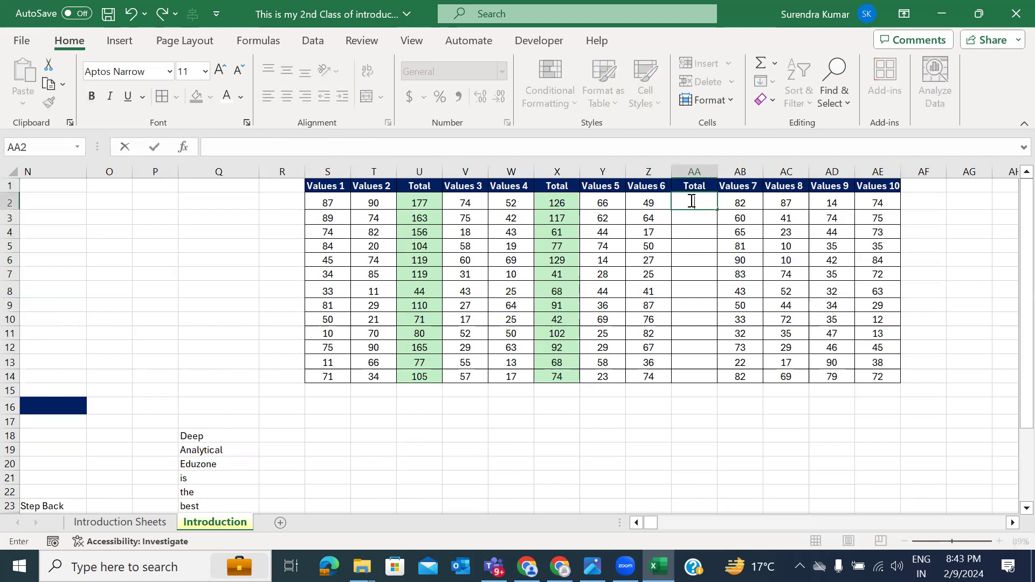
pyautogui.write('=')
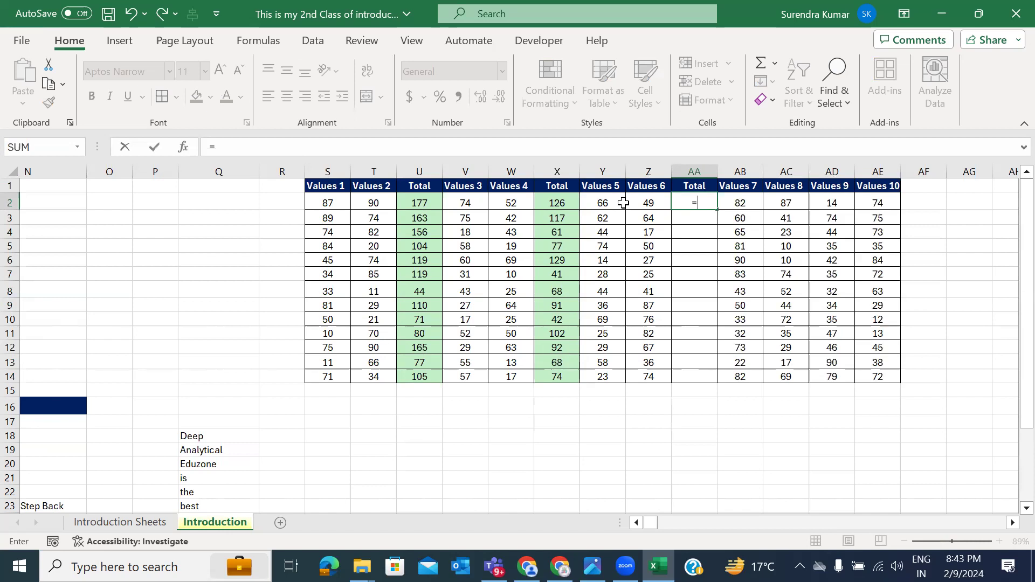
pyautogui.click(599, 211)
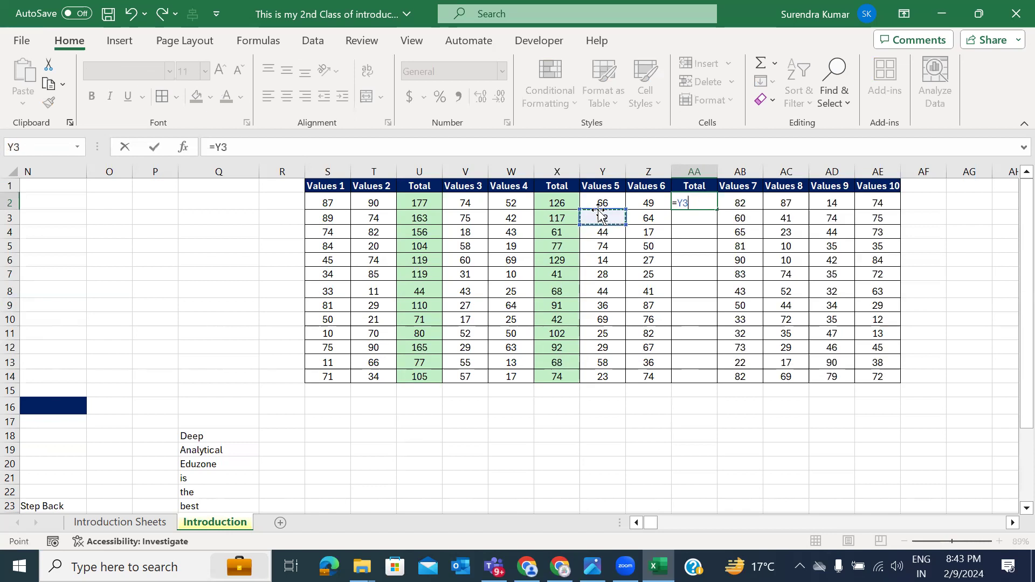
pyautogui.click(600, 201)
pyautogui.write('-')
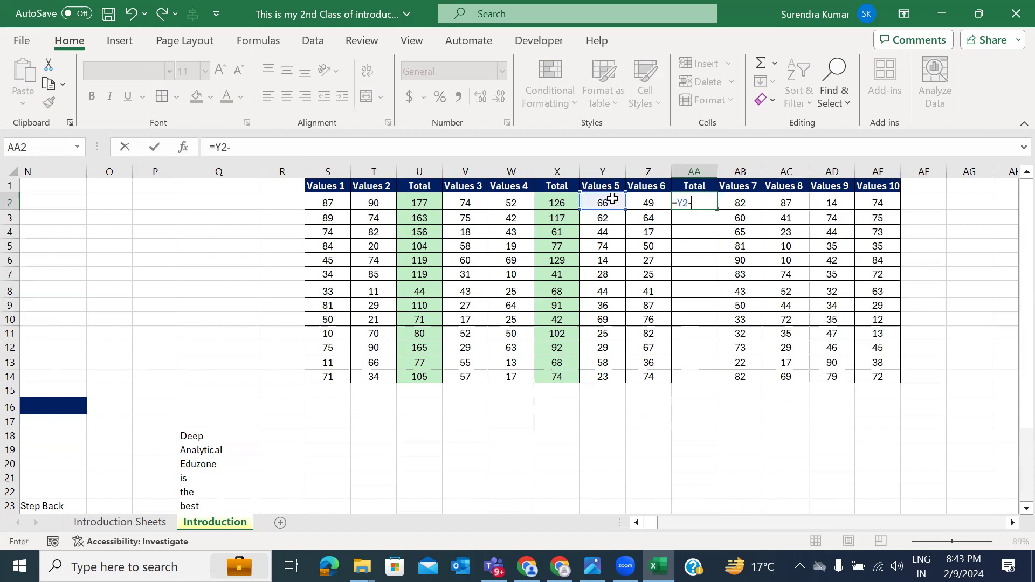
pyautogui.click(647, 202)
pyautogui.press('Return')
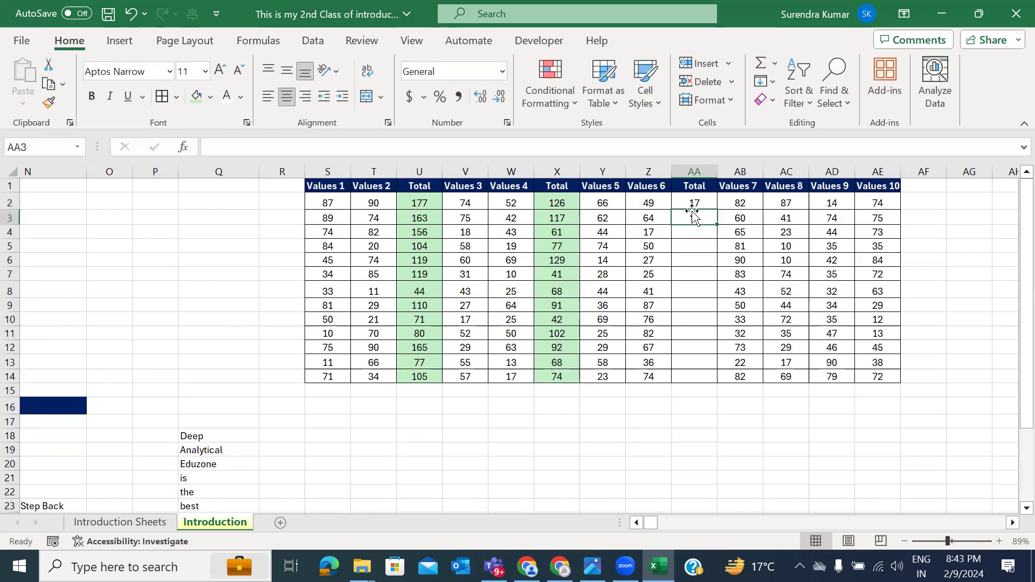
# Step: Fill the difference down to row 14, shade it light green, and select Values 7–8 numbers
pyautogui.click(701, 202)
pyautogui.moveTo(716, 211); pyautogui.dragTo(723, 387)
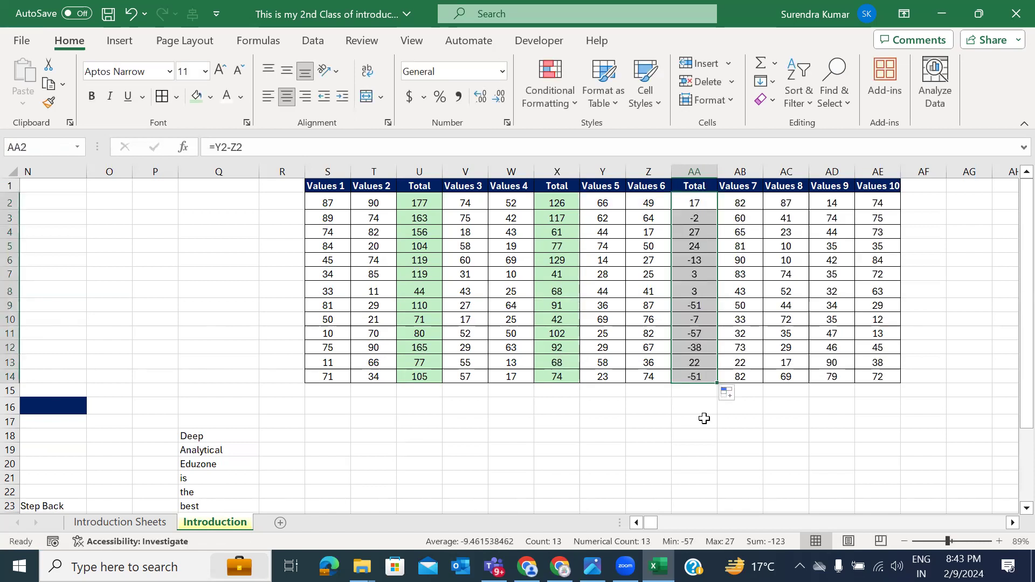
pyautogui.click(198, 97)
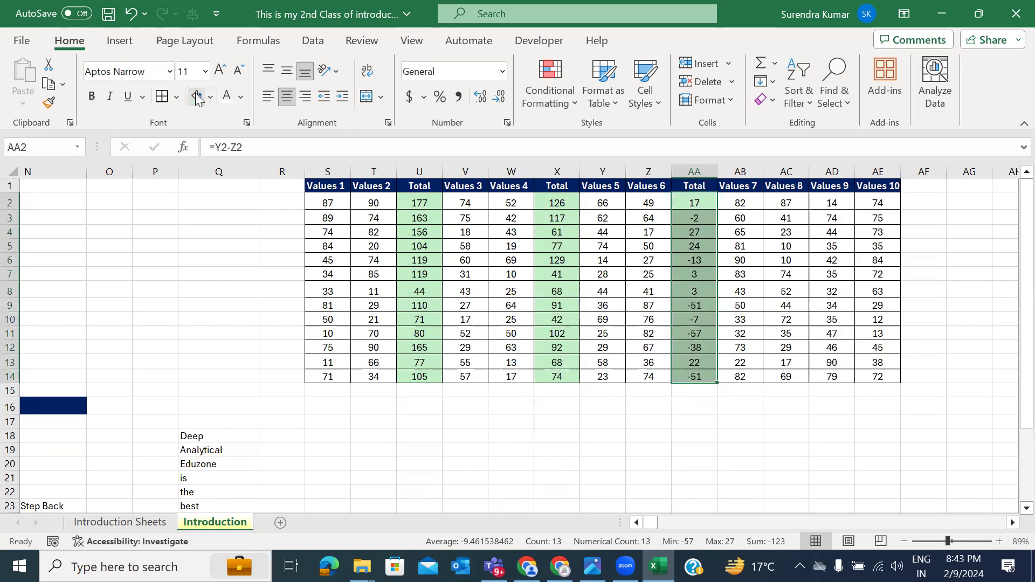
pyautogui.moveTo(746, 201); pyautogui.dragTo(749, 391)
pyautogui.moveTo(787, 204); pyautogui.dragTo(787, 363)
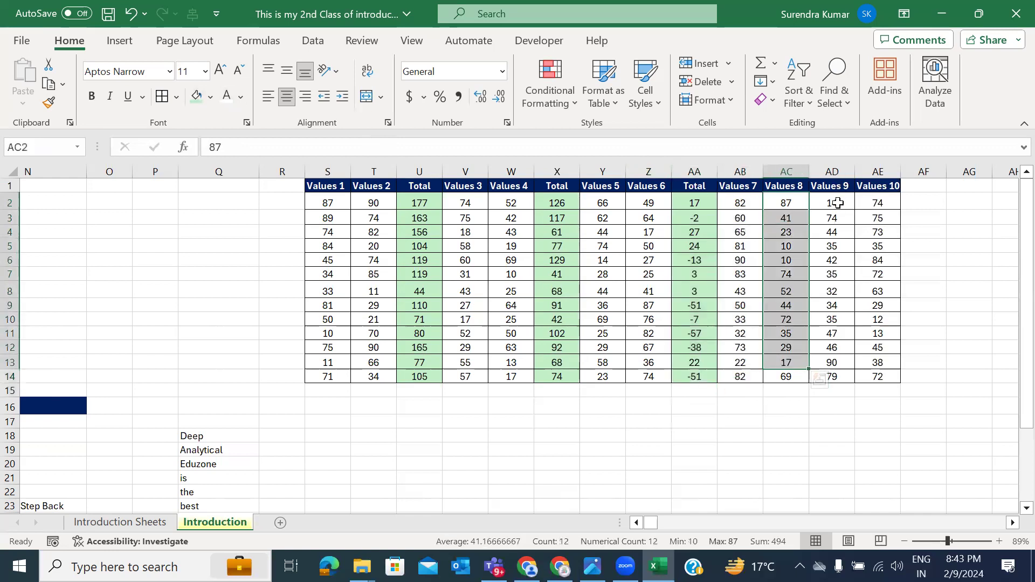
# Step: Insert a new column AD before Values 9 headed 'Total'
pyautogui.click(833, 171)
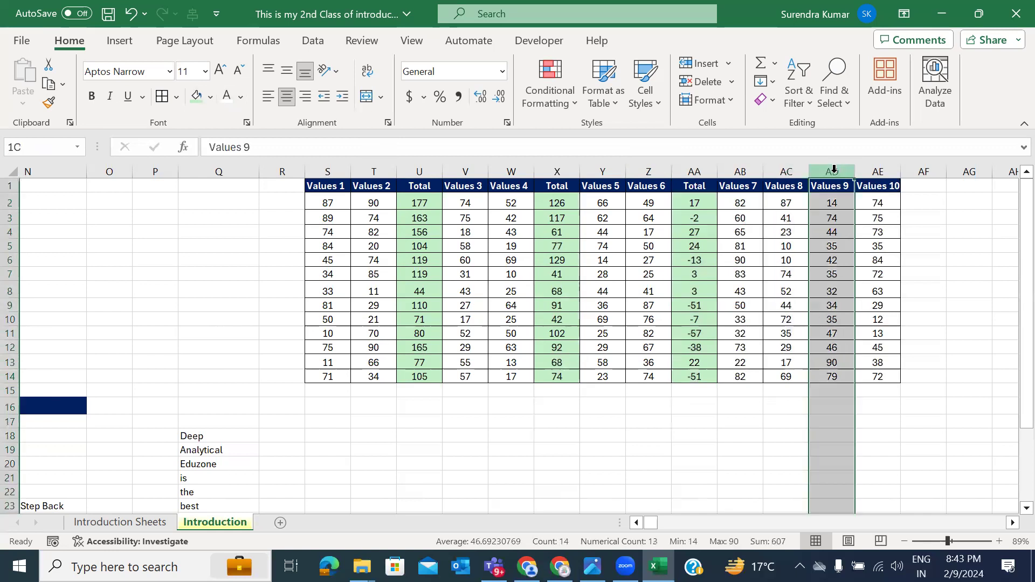
pyautogui.rightClick(834, 171)
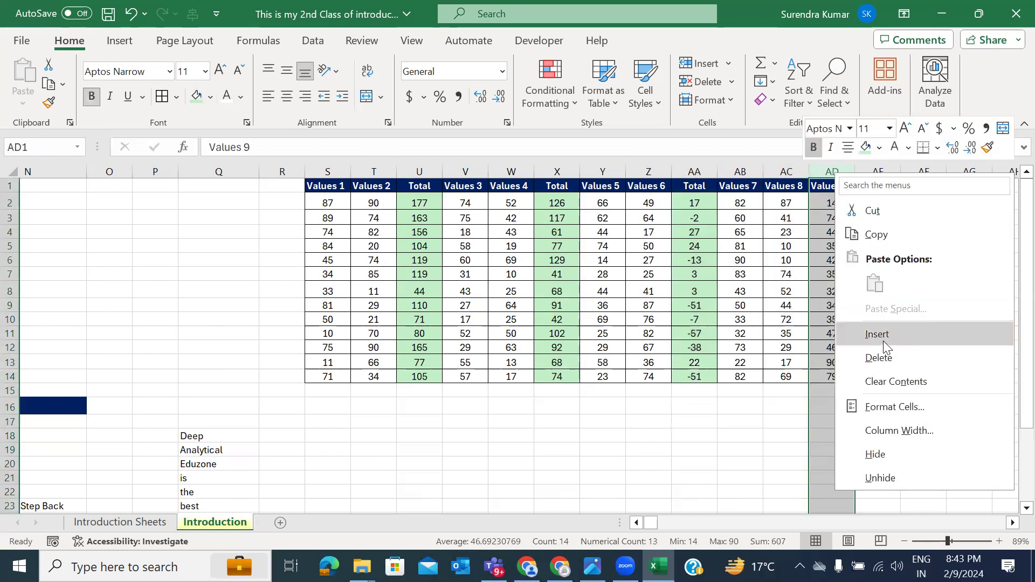
pyautogui.click(877, 334)
pyautogui.click(836, 190)
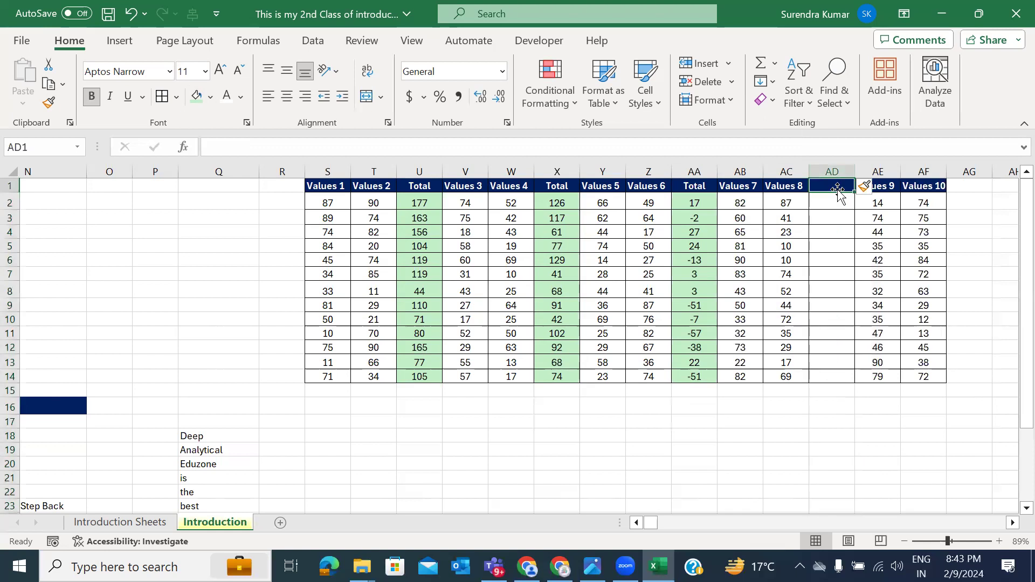
pyautogui.write('Total')
pyautogui.press('Return')
pyautogui.click(838, 191)
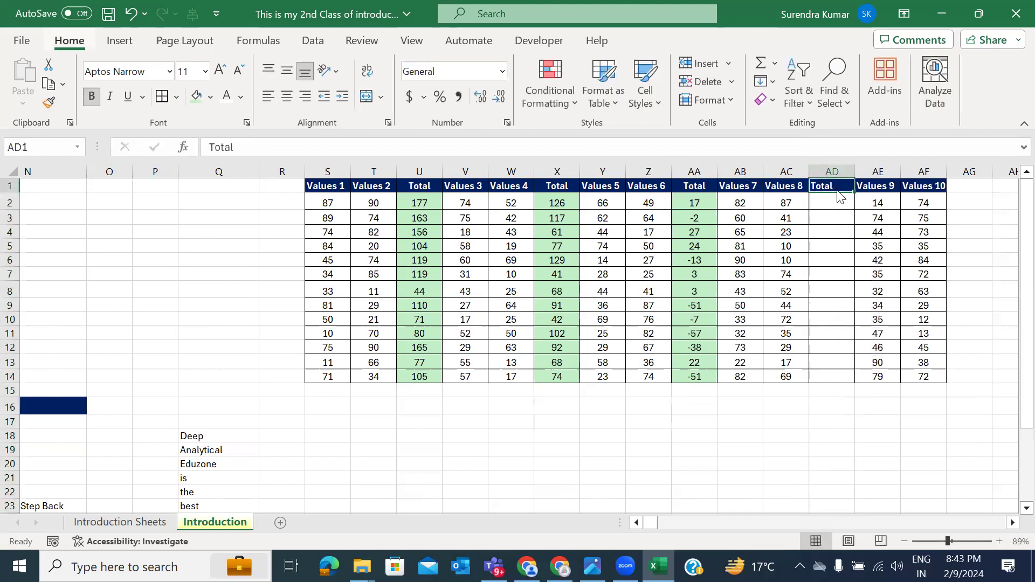
# Step: Enter the formula =AB2+AC2 in AD2
pyautogui.click(838, 201)
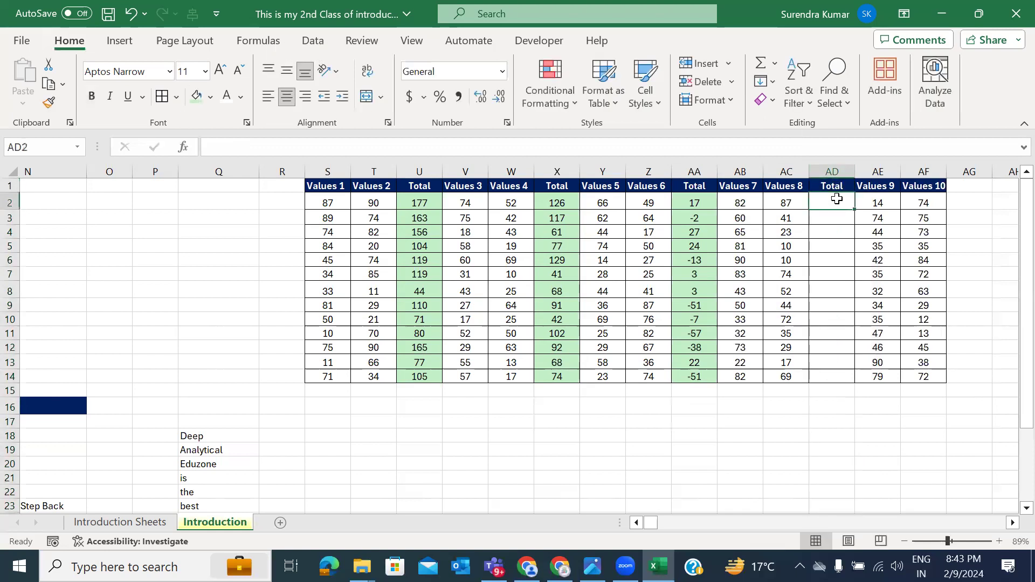
pyautogui.write('=')
pyautogui.click(744, 200)
pyautogui.write('+')
pyautogui.click(785, 204)
pyautogui.press('Return')
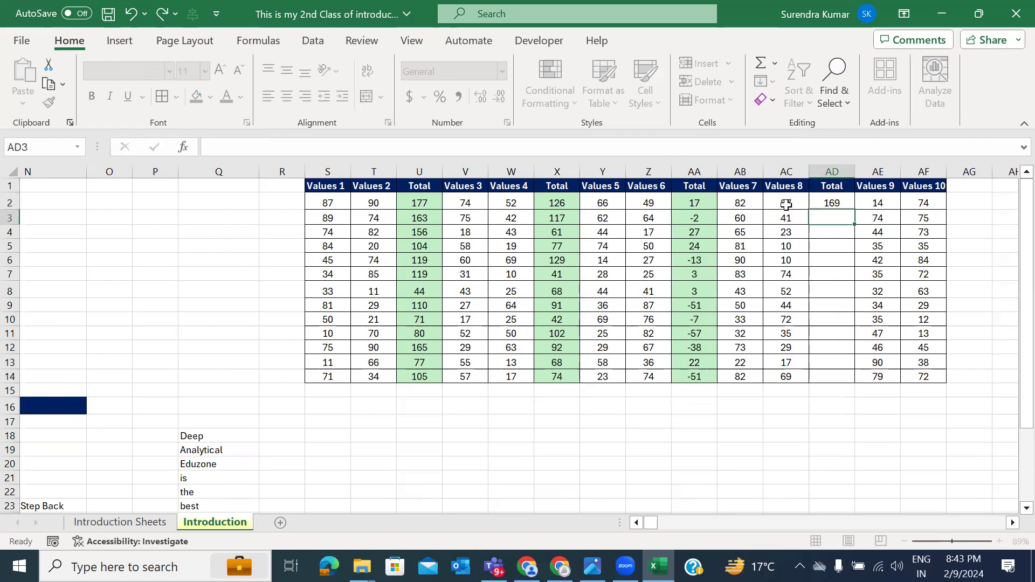
pyautogui.press('Up')
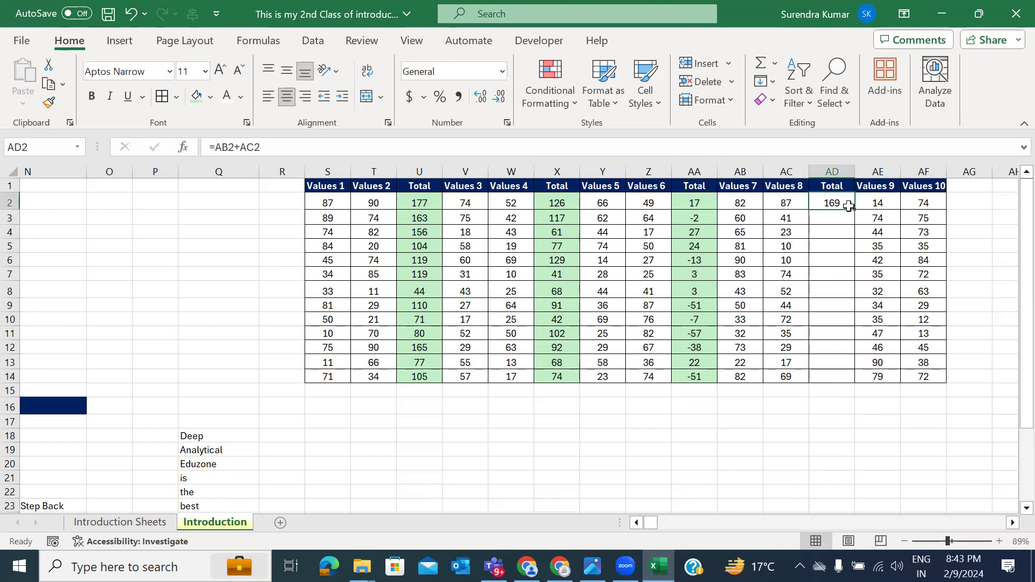
# Step: Change AD2 to =AB2*AC2, fill it down to AD14, and shade it light green
pyautogui.doubleClick(844, 202)
pyautogui.click(793, 203)
pyautogui.press('BackSpace')
pyautogui.write('*')
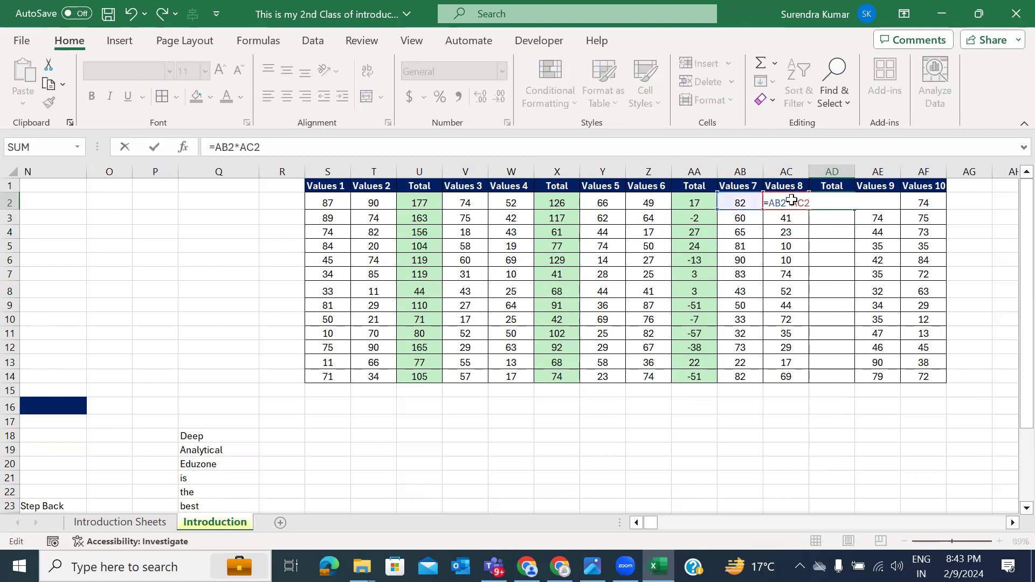
pyautogui.press('Return')
pyautogui.click(847, 204)
pyautogui.moveTo(854, 210); pyautogui.dragTo(859, 378)
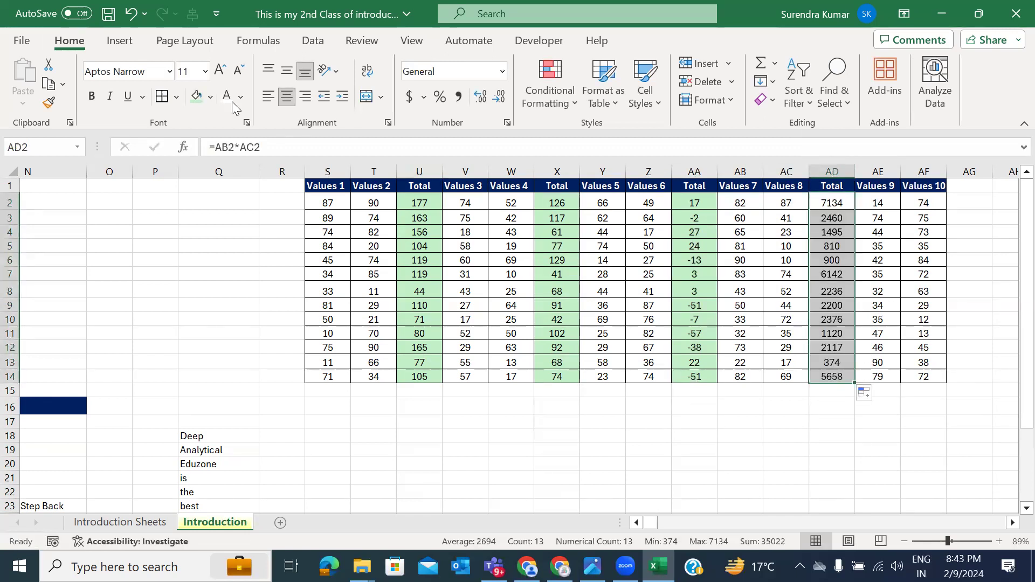
pyautogui.click(197, 96)
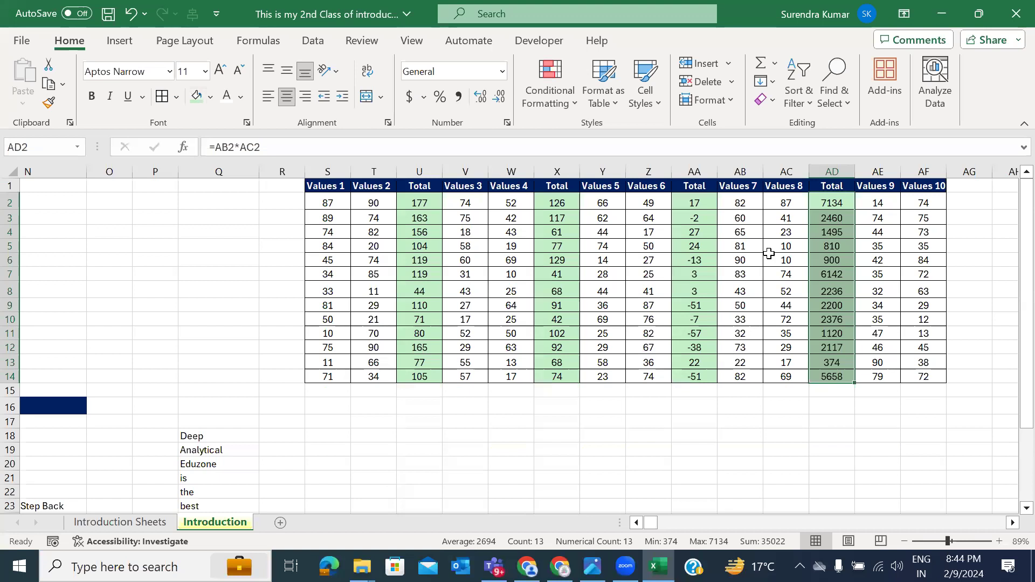
pyautogui.hscroll(3, 761, 294)
# Step: Look over the Values 9 and Values 10 numbers and the AD2 formula
pyautogui.click(726, 201)
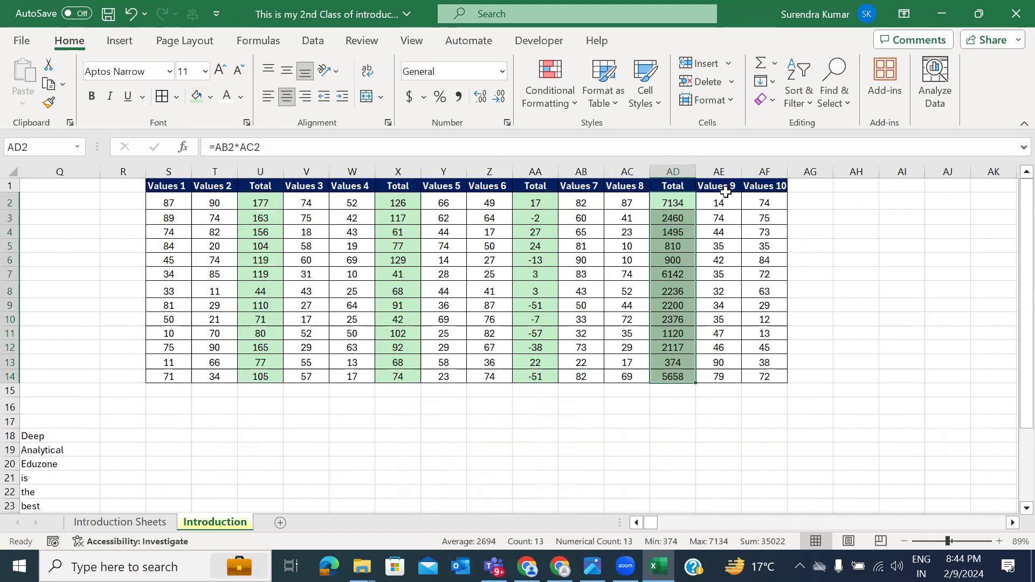
pyautogui.moveTo(725, 198); pyautogui.dragTo(709, 256)
pyautogui.click(667, 201)
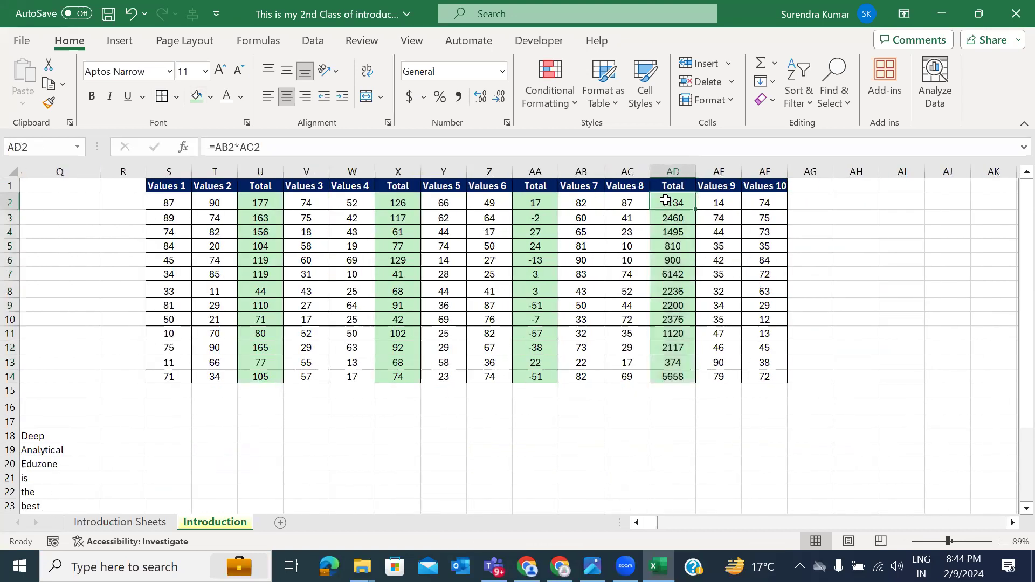
pyautogui.moveTo(735, 202); pyautogui.dragTo(730, 377)
pyautogui.moveTo(765, 203); pyautogui.dragTo(766, 387)
pyautogui.click(816, 185)
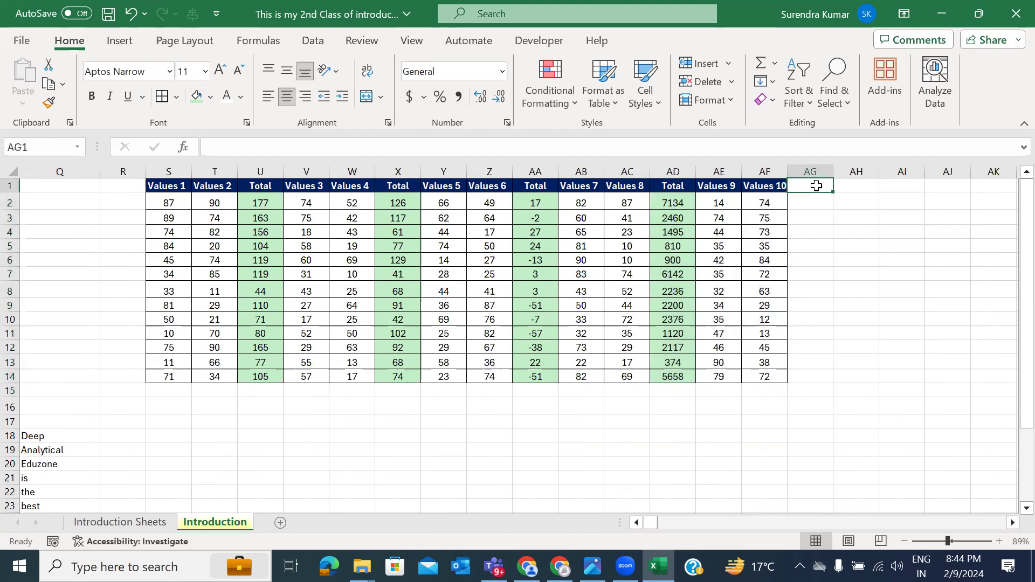
# Step: Enter =AF2/AE2 in AG2 and fill it down to row 14
pyautogui.click(811, 198)
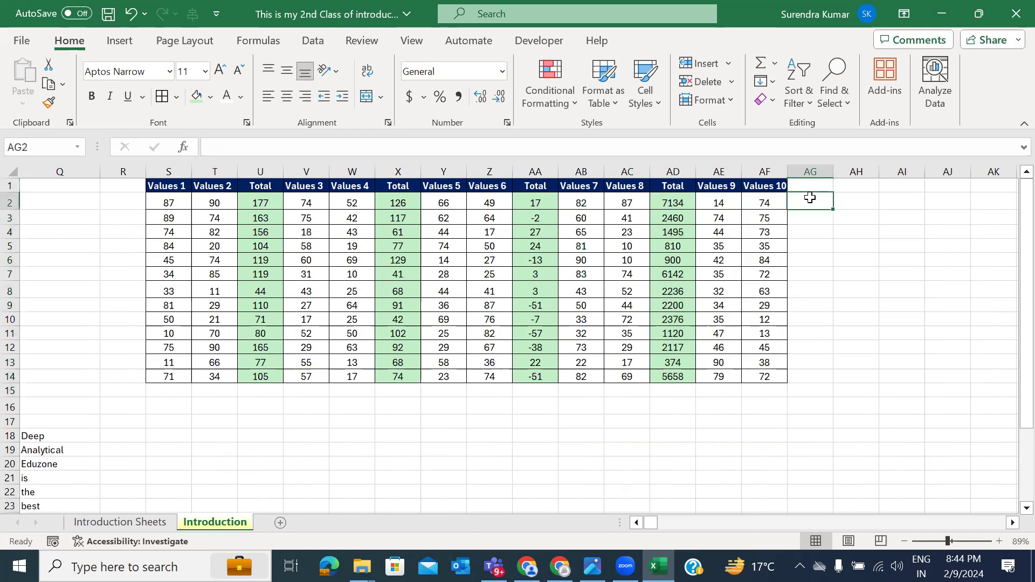
pyautogui.write('=')
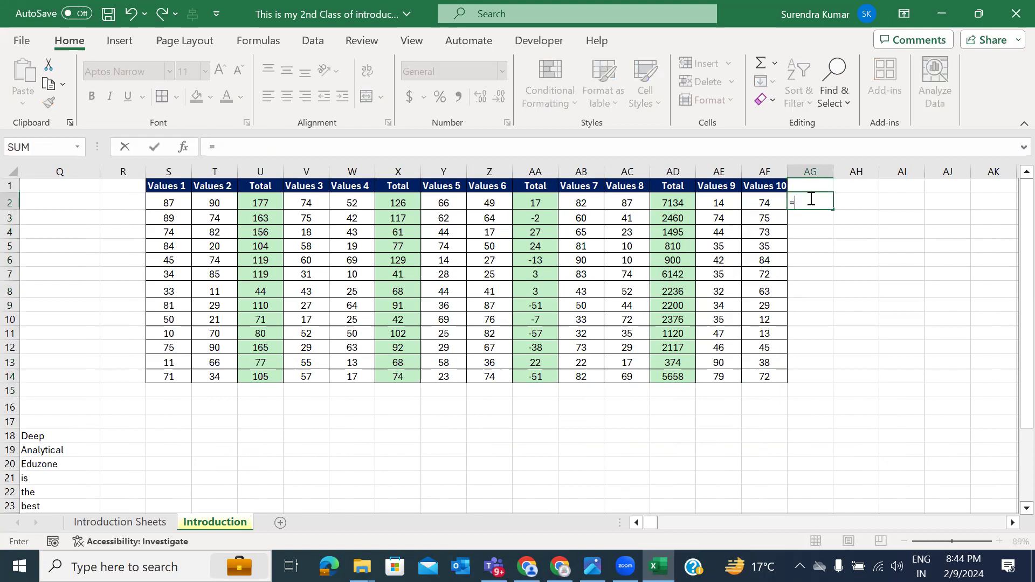
pyautogui.press('Left')
pyautogui.write('/')
pyautogui.press('Left')
pyautogui.press('Left')
pyautogui.press('Return')
pyautogui.click(824, 202)
pyautogui.moveTo(833, 208); pyautogui.dragTo(821, 382)
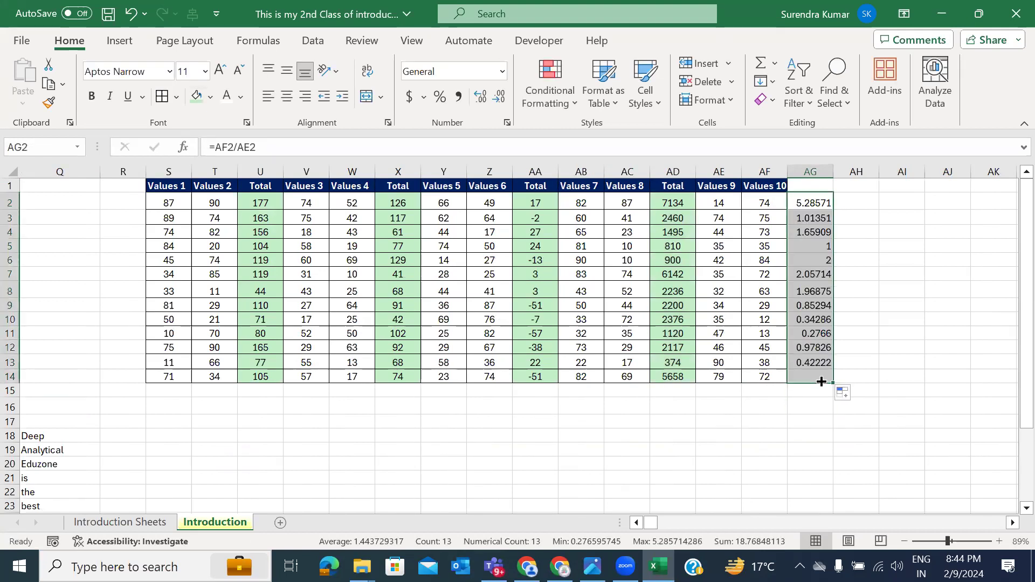
pyautogui.click(822, 182)
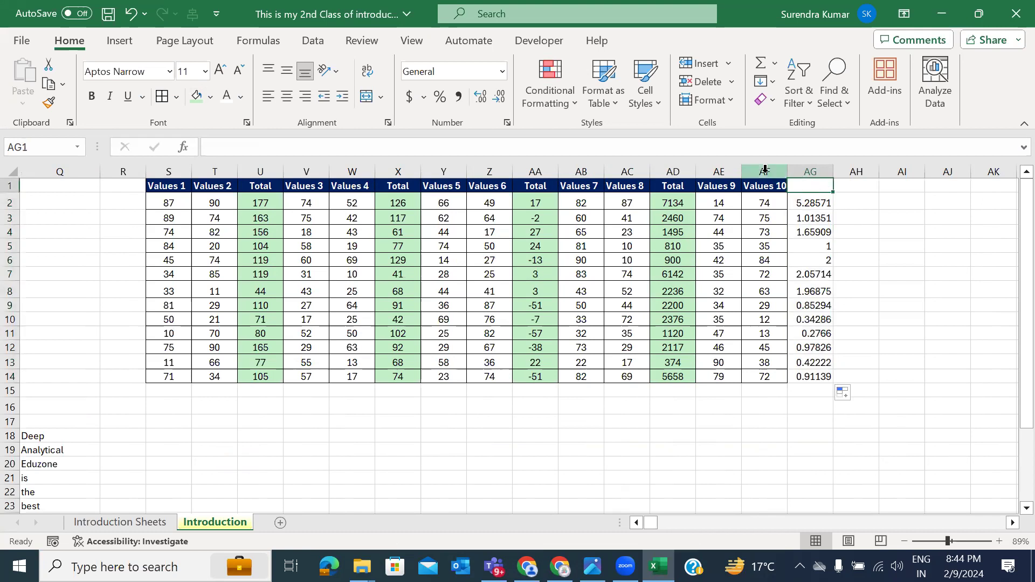
# Step: Rename the AD1 and AA1 Total headers to 'Multiply' and 'Minus'
pyautogui.press('Left')
pyautogui.press('Left')
pyautogui.press('Left')
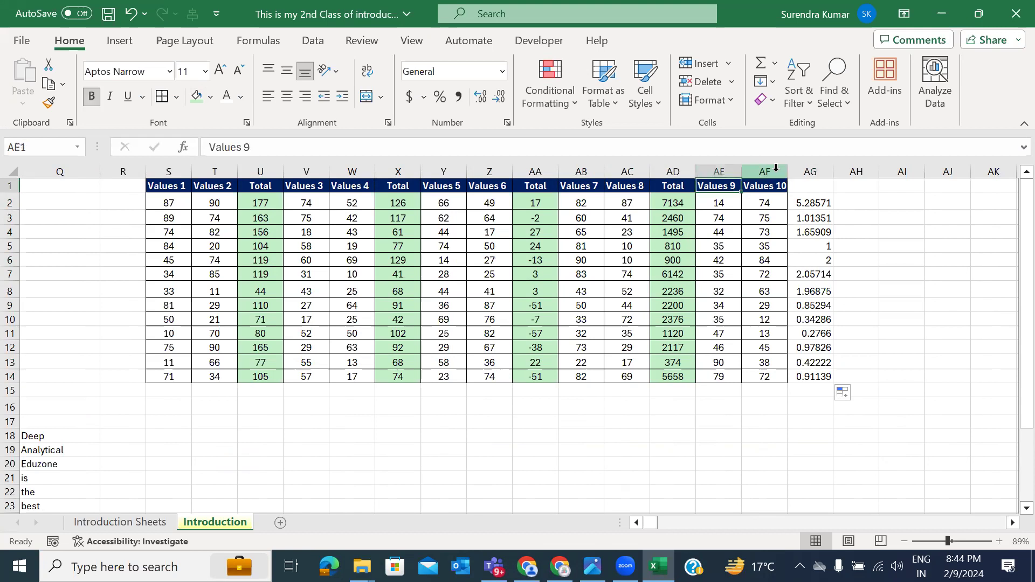
pyautogui.write('Multiply')
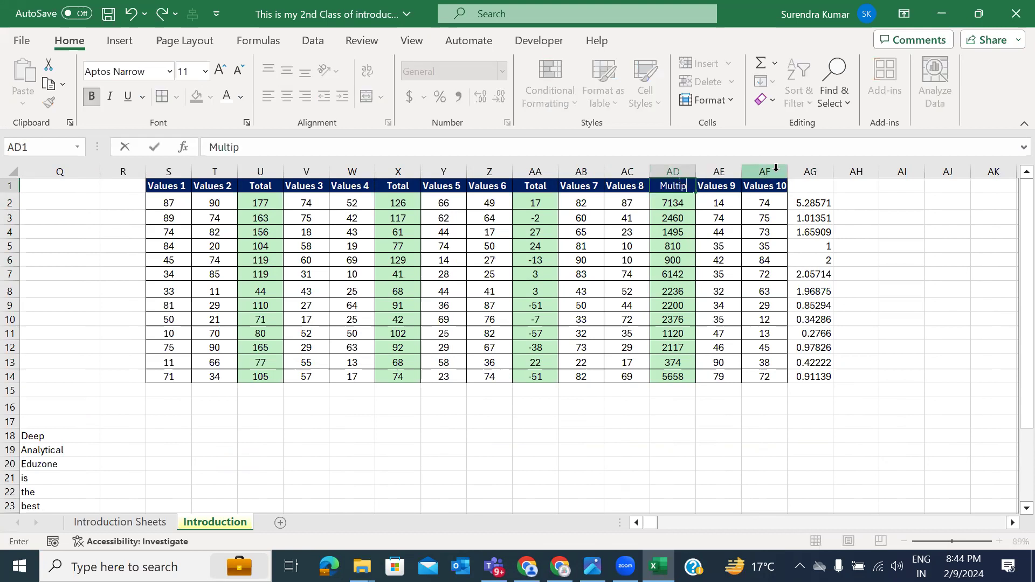
pyautogui.press('Return')
pyautogui.press('Up')
pyautogui.press('Left')
pyautogui.press('Left')
pyautogui.press('Left')
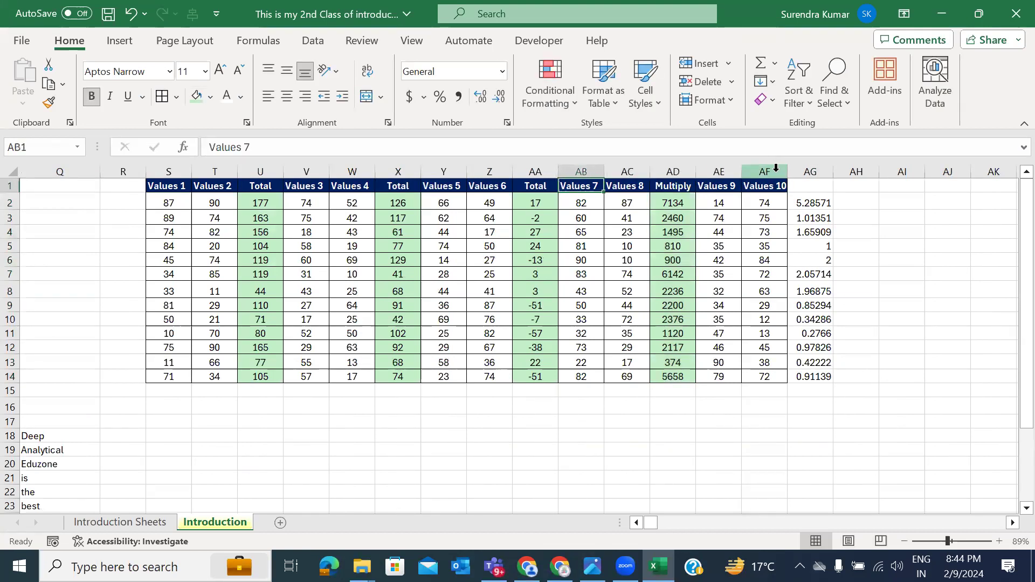
pyautogui.write('Minus')
pyautogui.press('Return')
pyautogui.press('Up')
# Step: Rename the X1 and U1 Total headers both to 'Add'
pyautogui.press('Left')
pyautogui.press('Left')
pyautogui.press('Left')
pyautogui.write('Add')
pyautogui.press('Return')
pyautogui.press('Up')
pyautogui.press('Left')
pyautogui.press('Left')
pyautogui.press('Left')
pyautogui.write('Add')
pyautogui.press('Return')
pyautogui.press('Up')
# Step: Head the new column AG 'Divide'
pyautogui.press('Right')
pyautogui.press('Right')
pyautogui.press('Right')
pyautogui.press('Right')
pyautogui.press('Right')
pyautogui.press('Right')
pyautogui.press('Right')
pyautogui.press('Right')
pyautogui.press('Right')
pyautogui.press('Right')
pyautogui.press('Right')
pyautogui.press('Right')
pyautogui.press('Right')
pyautogui.press('Left')
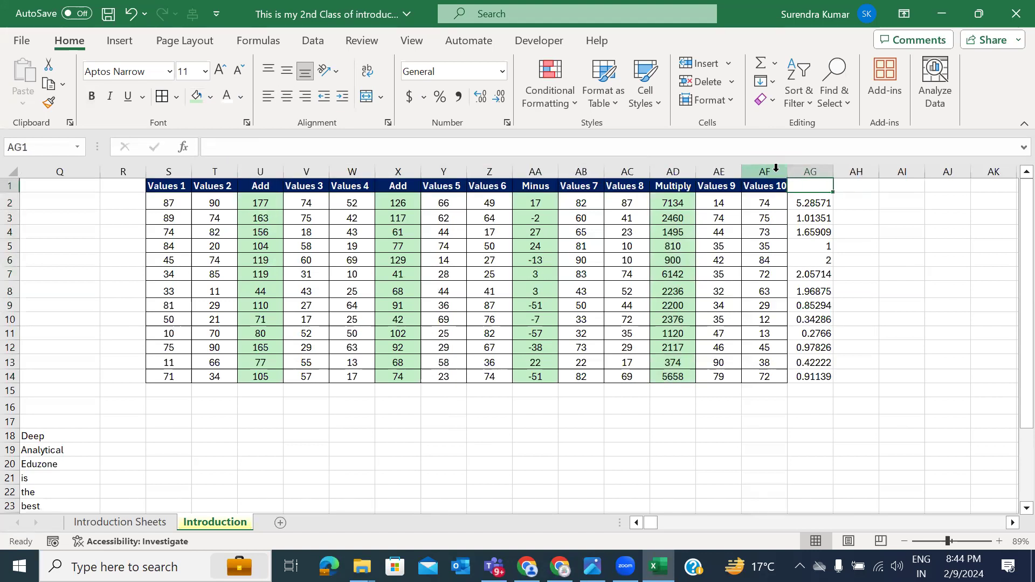
pyautogui.write('Divid')
pyautogui.hotkey('ctrl', 'Return')
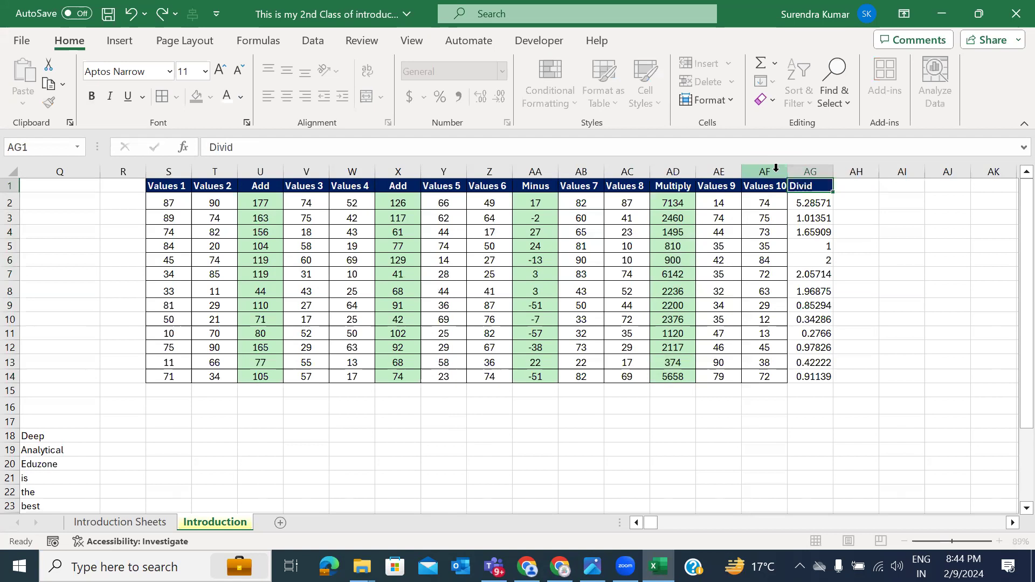
pyautogui.write('2')
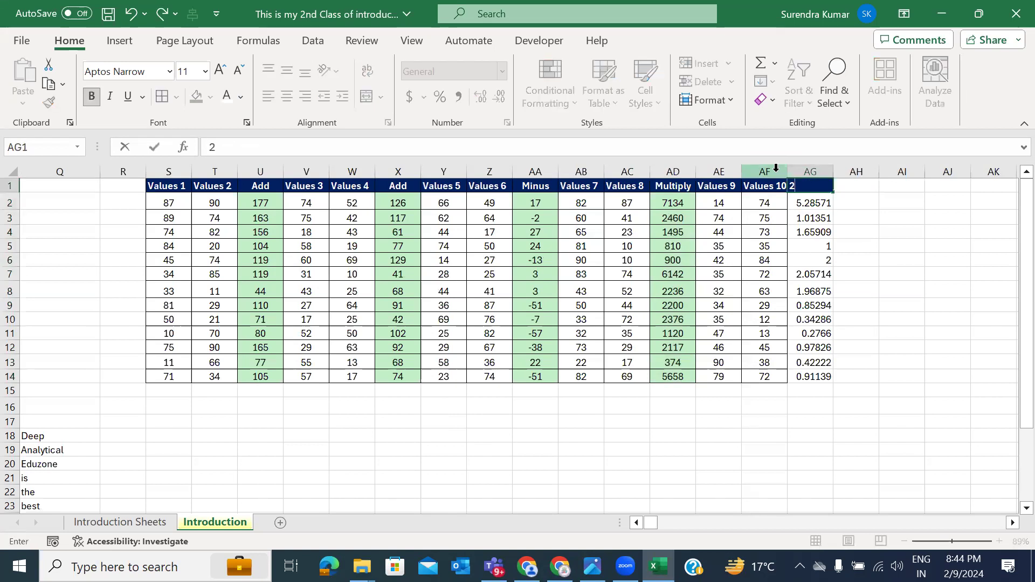
pyautogui.press('Escape')
pyautogui.press('F2')
pyautogui.hotkey('ctrl', 'Return')
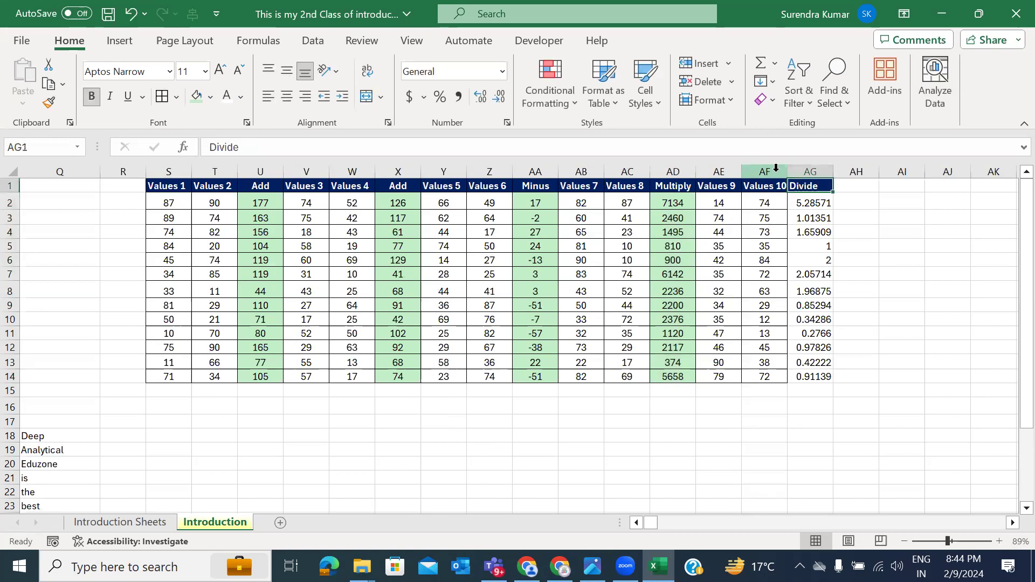
# Step: Select the Divide column from AG1 down to row 14
pyautogui.press('Left')
pyautogui.press('Down')
pyautogui.press('Right')
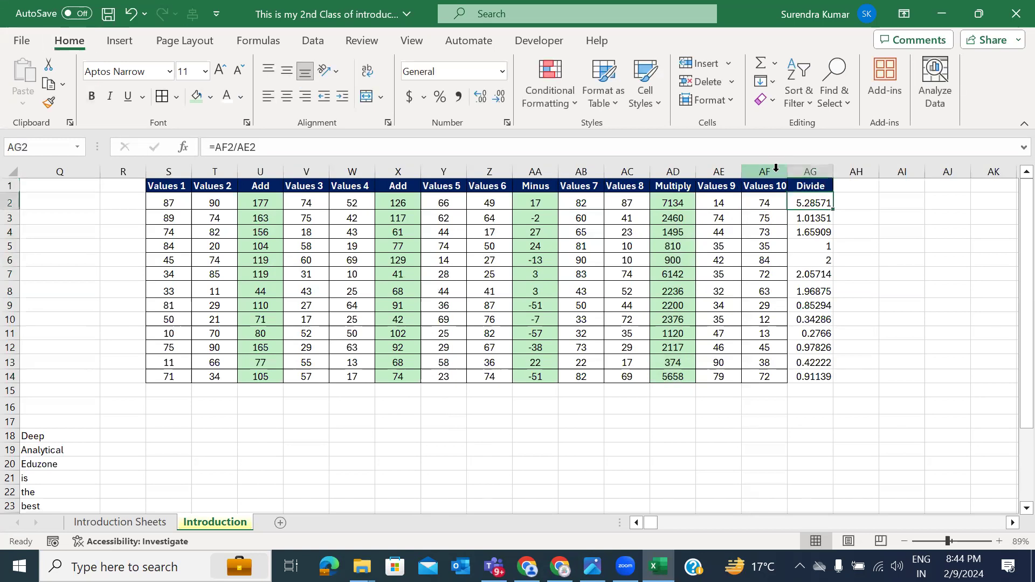
pyautogui.write('a')
pyautogui.press('Escape')
pyautogui.press('Up')
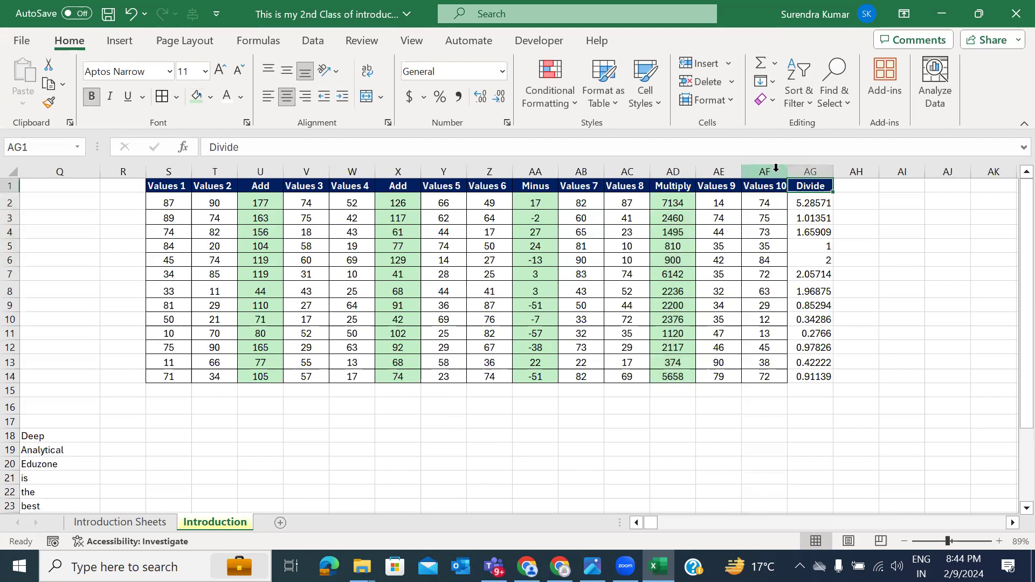
pyautogui.hotkey('ctrl', 'shift', 'Down')
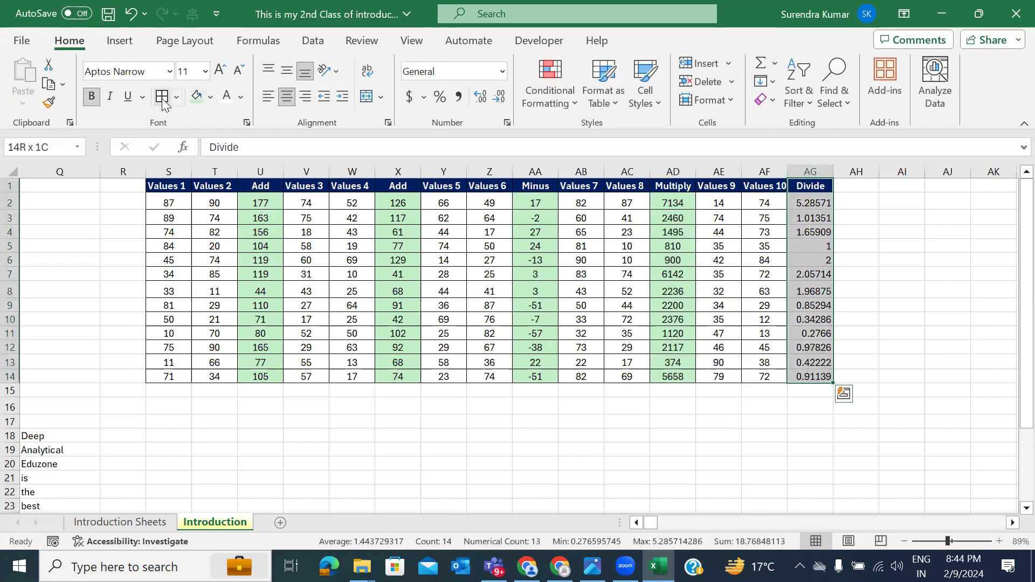
pyautogui.click(463, 419)
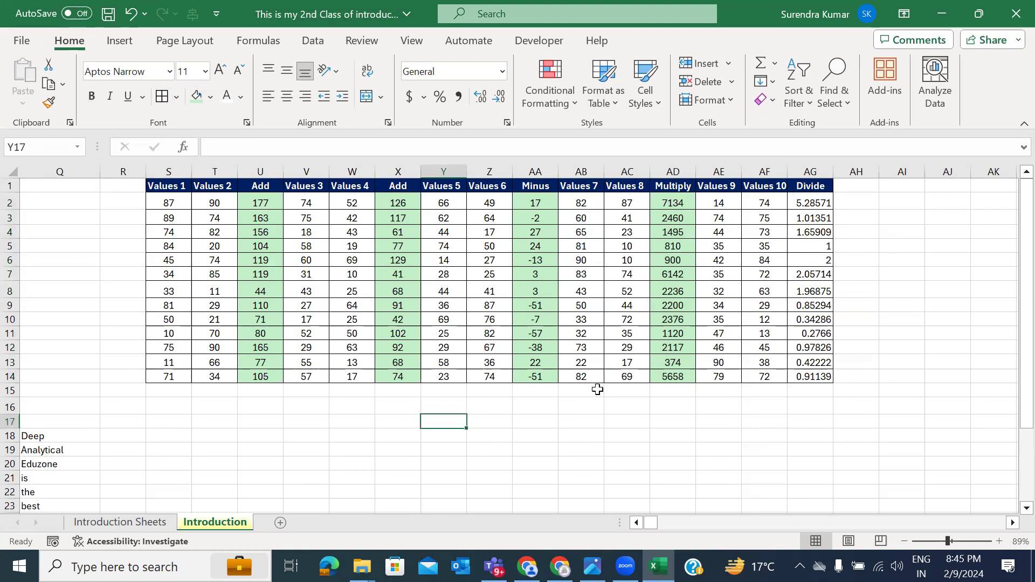
# Step: Add a 'Name' header in R1 styled like the dark-blue Values 1 header
pyautogui.hscroll(1, 596, 388)
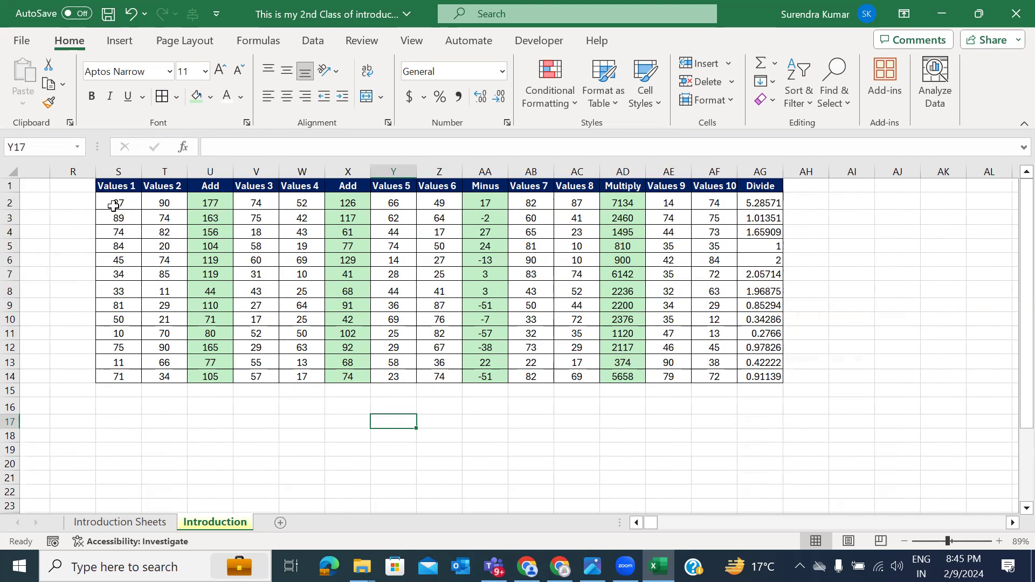
pyautogui.moveTo(113, 204); pyautogui.dragTo(116, 362)
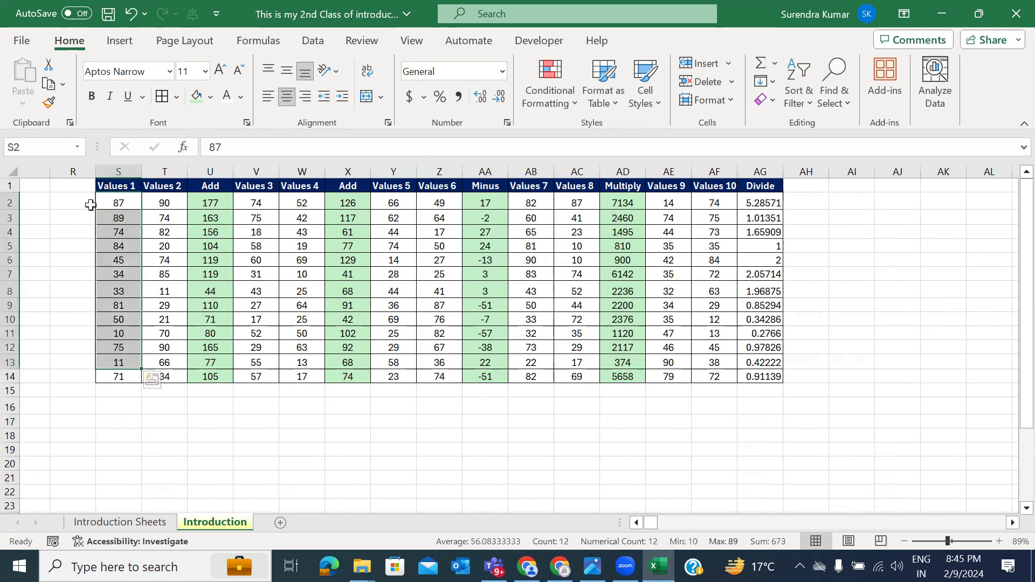
pyautogui.click(81, 183)
pyautogui.write('Name')
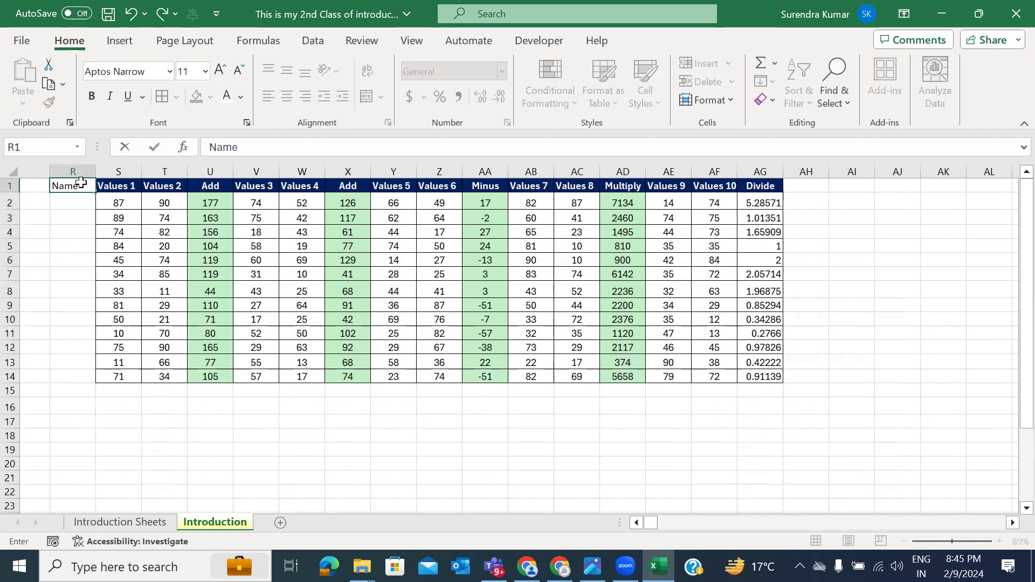
pyautogui.hotkey('ctrl', 'Return')
pyautogui.click(102, 185)
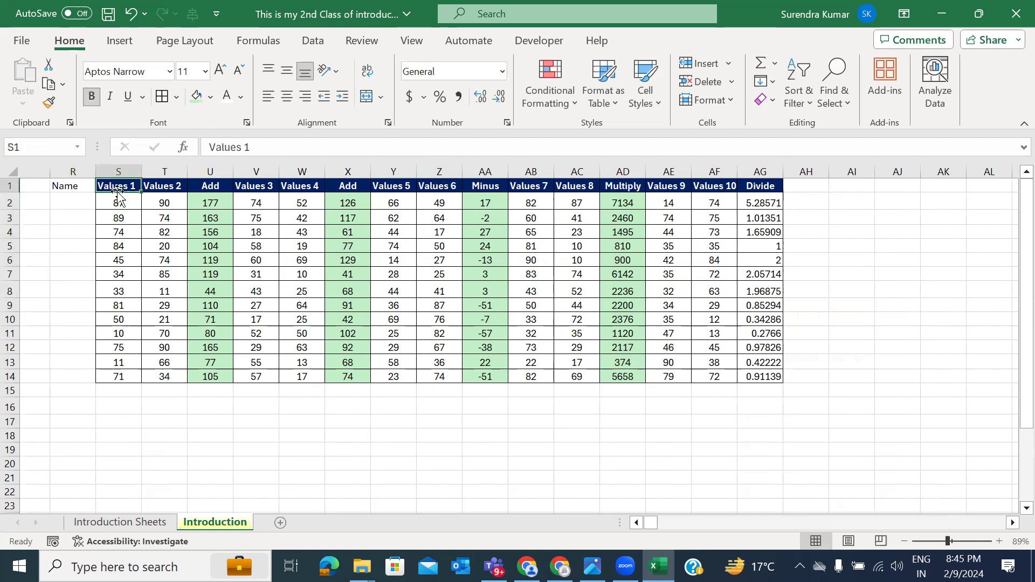
pyautogui.click(49, 102)
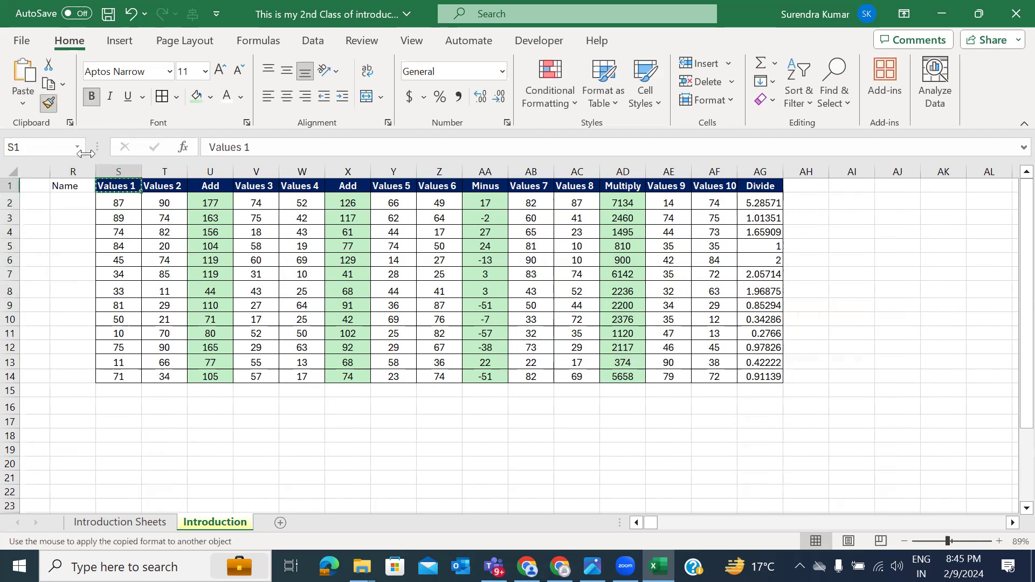
pyautogui.click(77, 186)
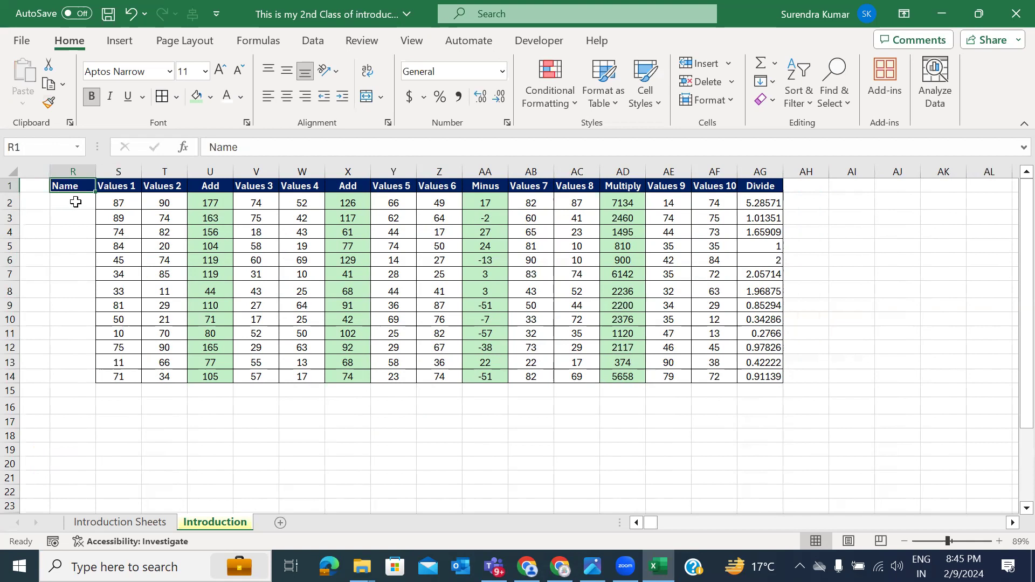
# Step: Fill R2:R14 with Element 1 through Element 13 and widen column R
pyautogui.click(76, 202)
pyautogui.write('S')
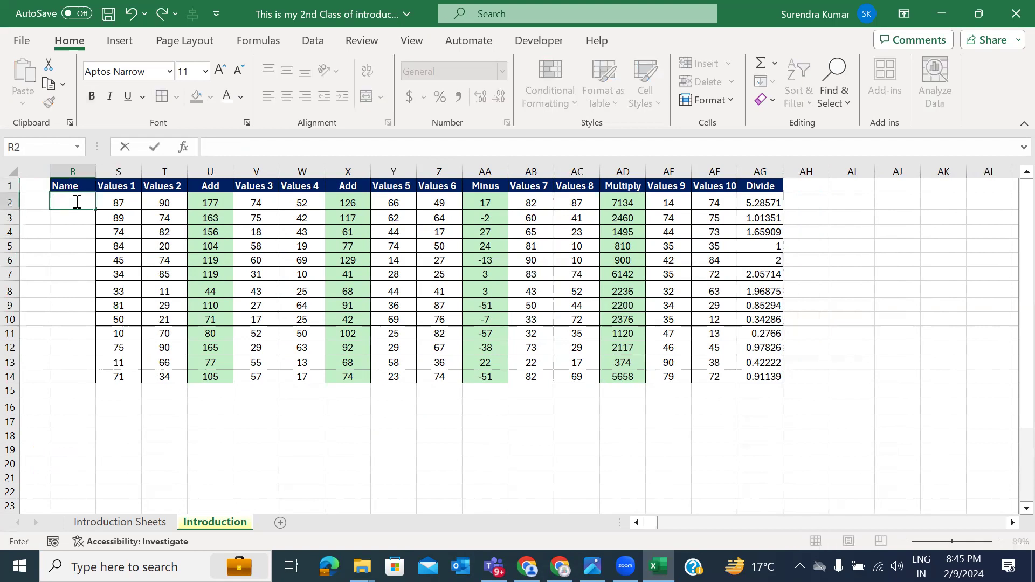
pyautogui.write('lement 1')
pyautogui.press('Return')
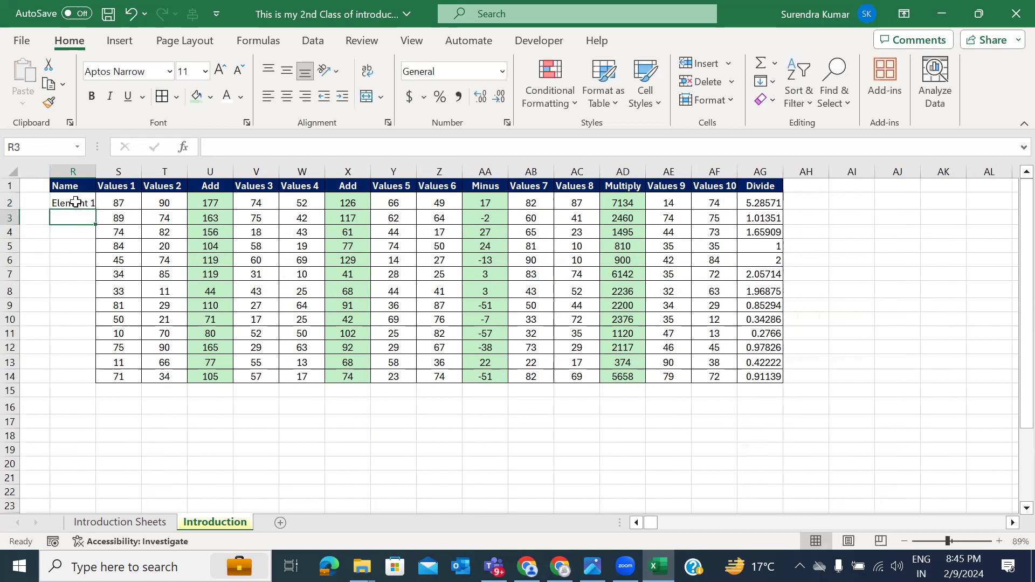
pyautogui.write('Element')
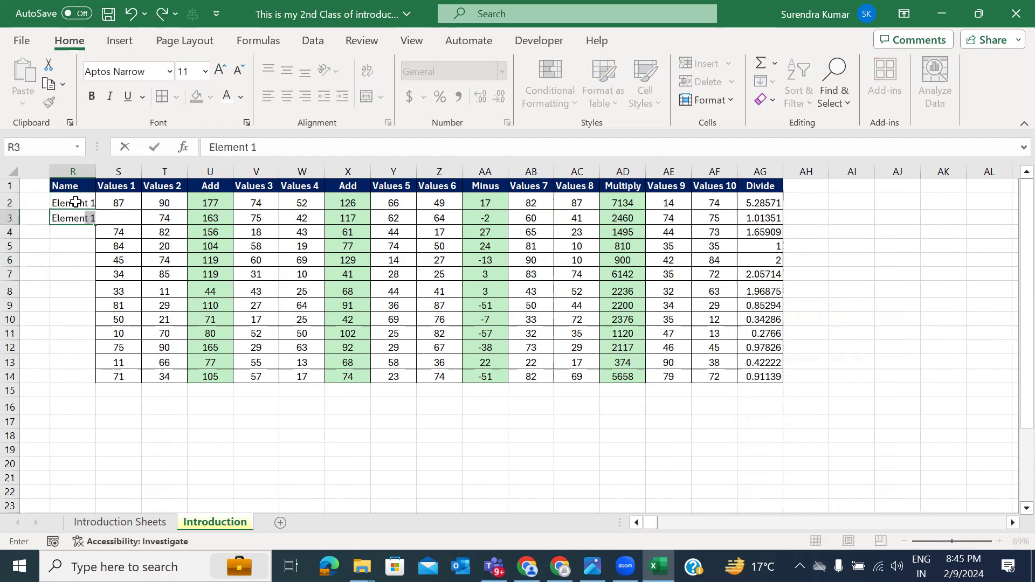
pyautogui.write('2')
pyautogui.click(75, 201)
pyautogui.hotkey('shift', 'Down')
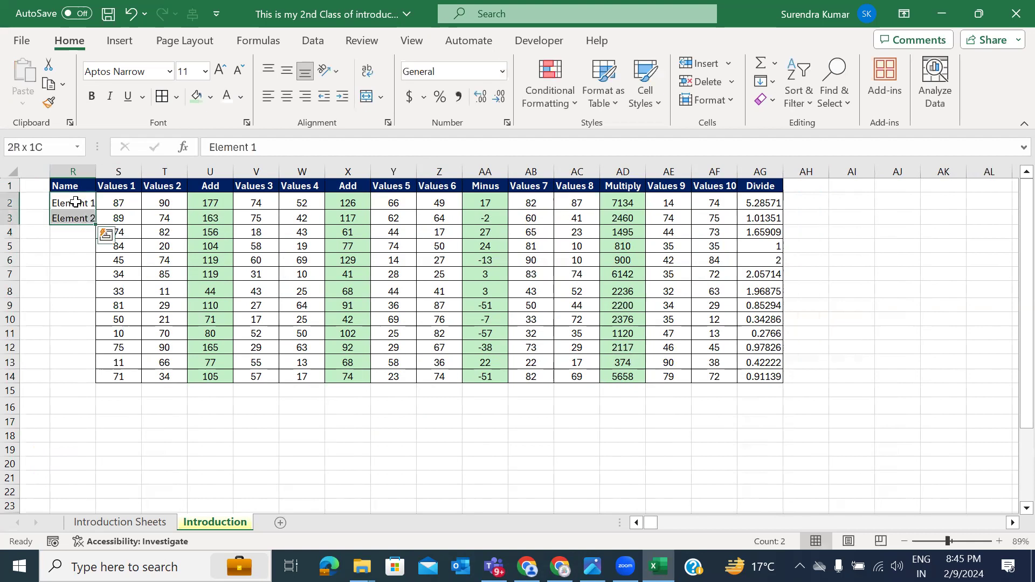
pyautogui.moveTo(96, 226); pyautogui.dragTo(81, 381)
pyautogui.moveTo(93, 170); pyautogui.dragTo(123, 172)
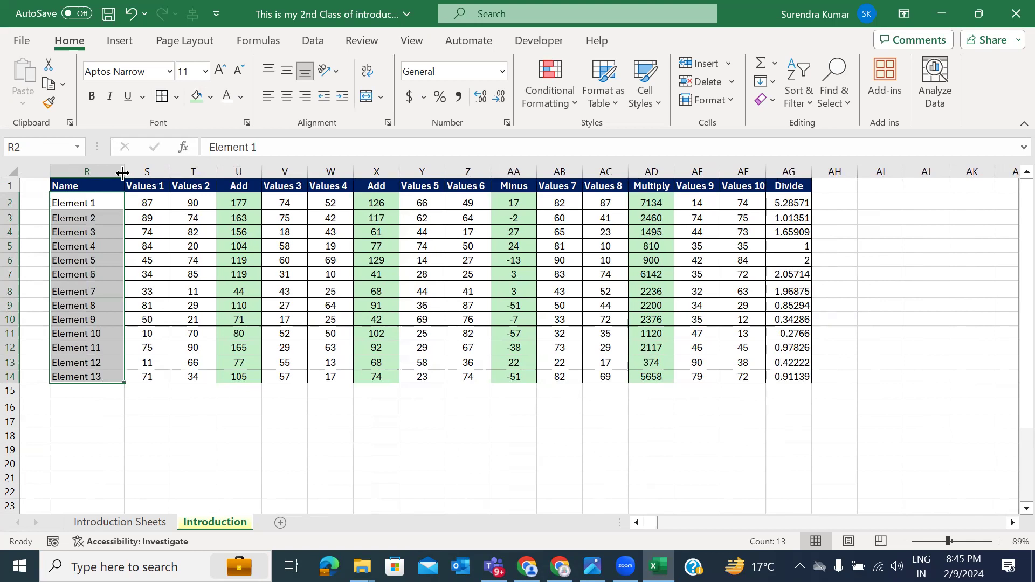
# Step: Rename row 3 to Element 3 and extend the odd-numbered Element pattern down the Name column
pyautogui.doubleClick(111, 221)
pyautogui.press('BackSpace')
pyautogui.write('3')
pyautogui.press('Return')
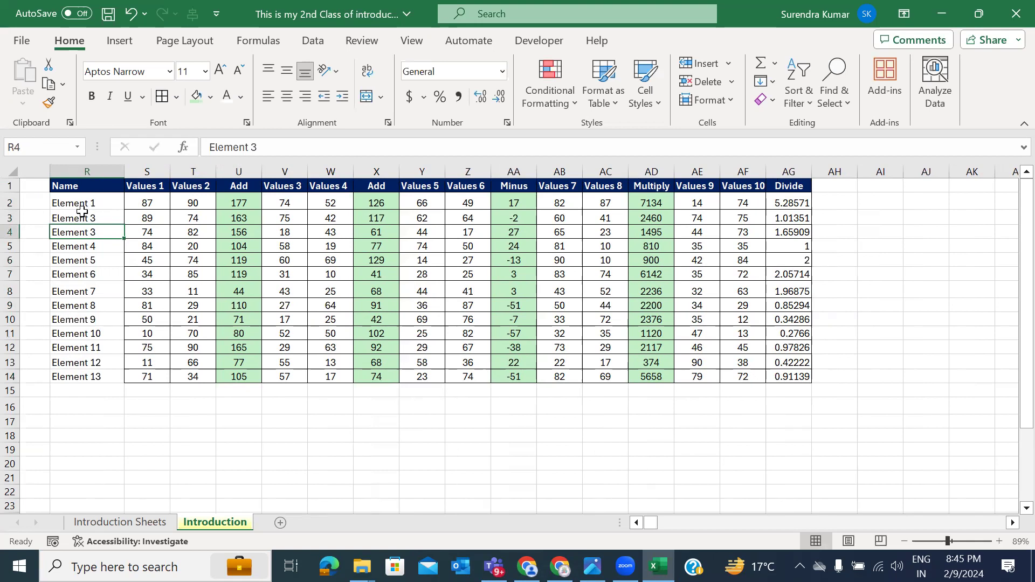
pyautogui.moveTo(91, 202); pyautogui.dragTo(134, 380)
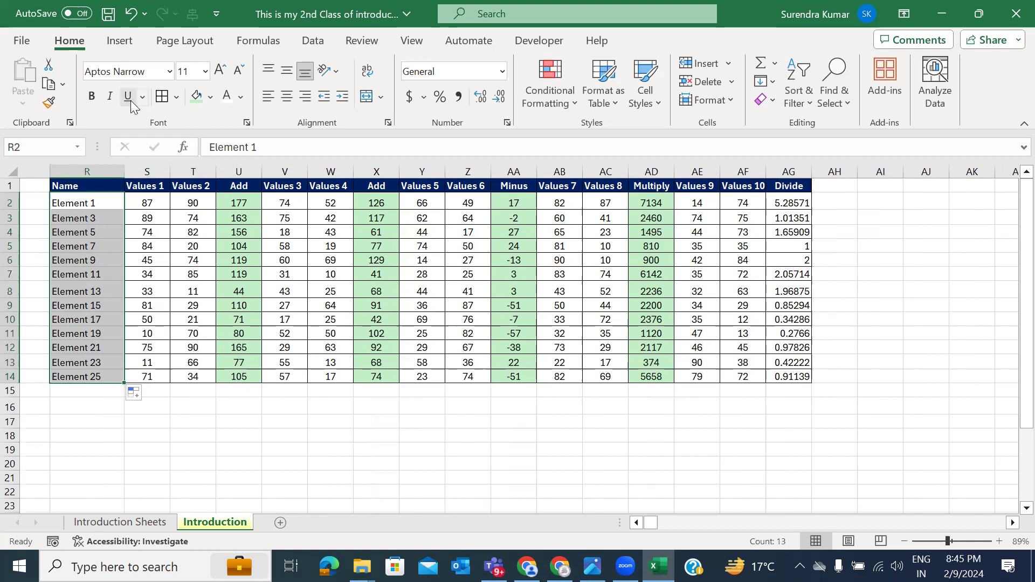
# Step: Give the Element name cells a light orange fill and bold text
pyautogui.click(209, 97)
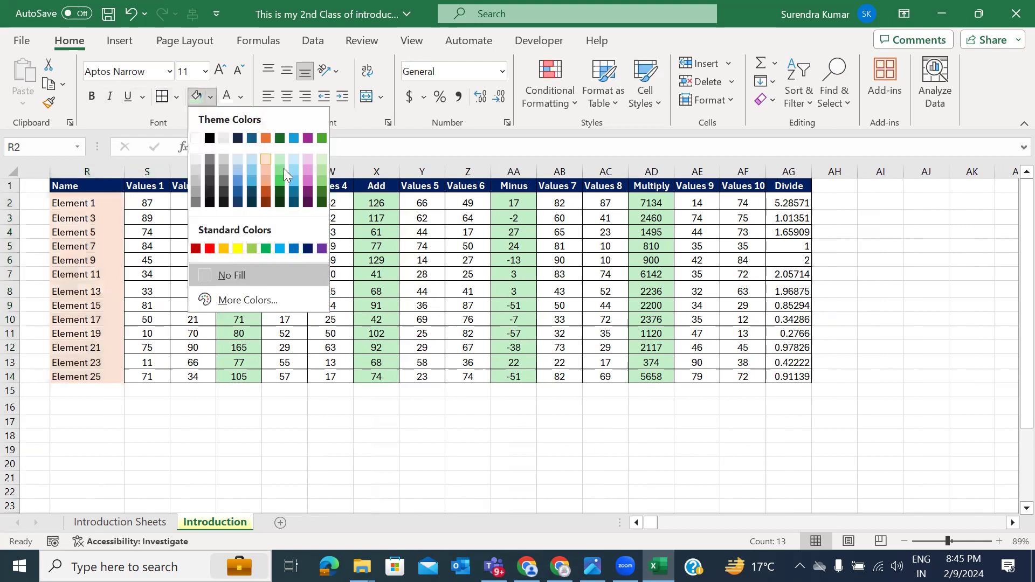
pyautogui.click(266, 172)
pyautogui.hotkey('ctrl', 'b')
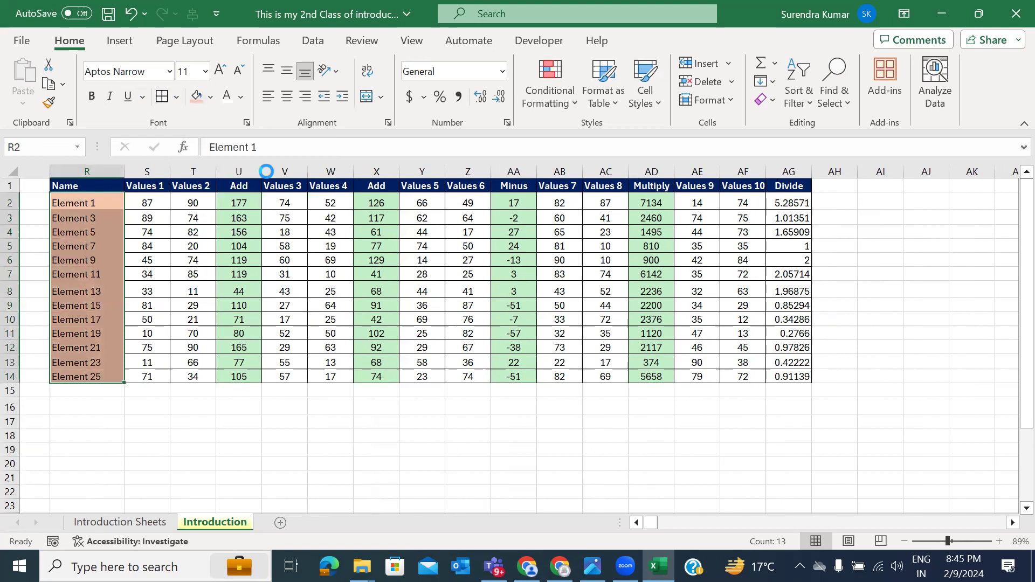
pyautogui.click(232, 257)
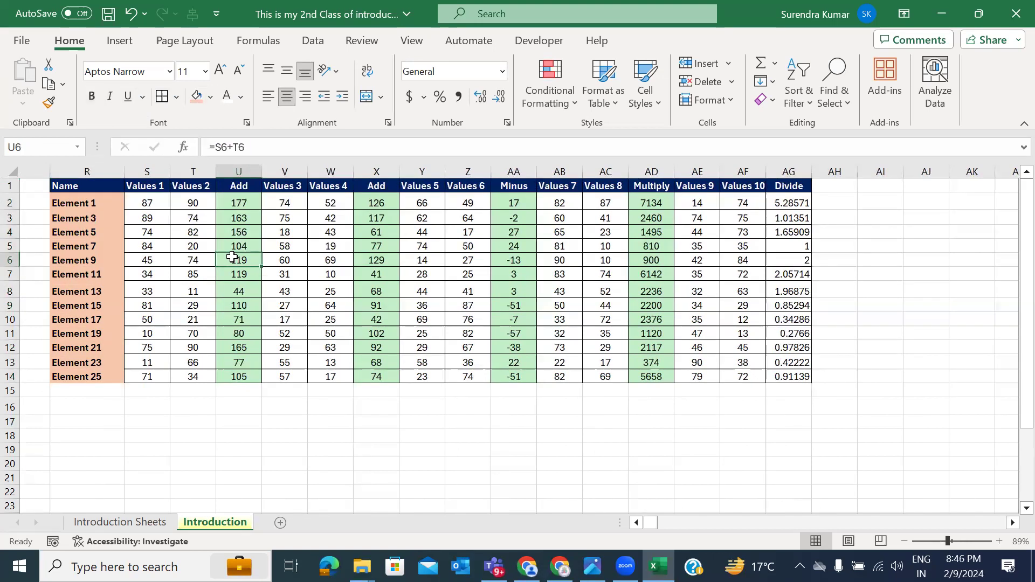
pyautogui.click(112, 197)
pyautogui.press('Up')
pyautogui.hotkey('ctrl', 'shift', 'Down')
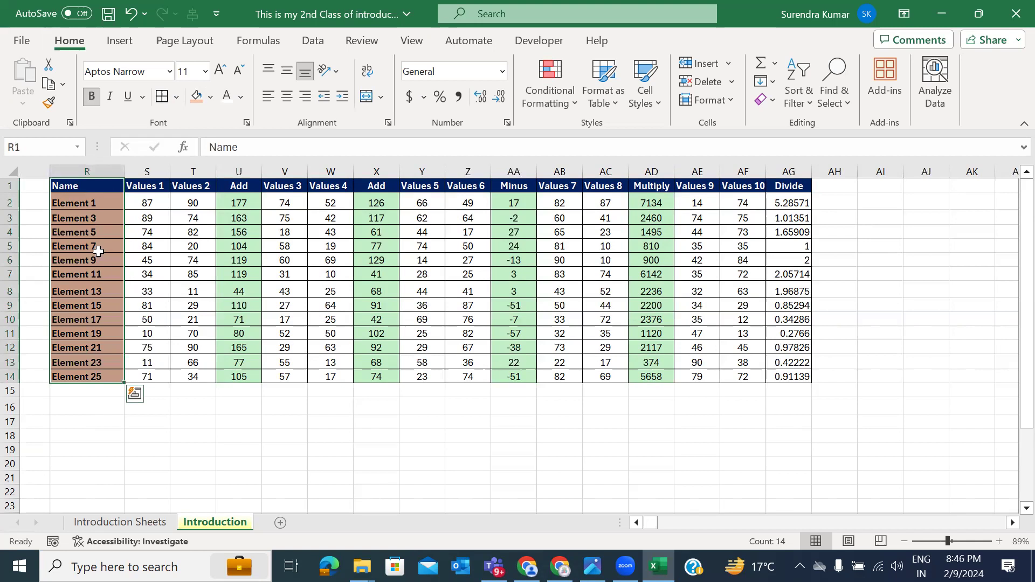
pyautogui.click(98, 190)
pyautogui.hotkey('ctrl', 'shift', 'Down')
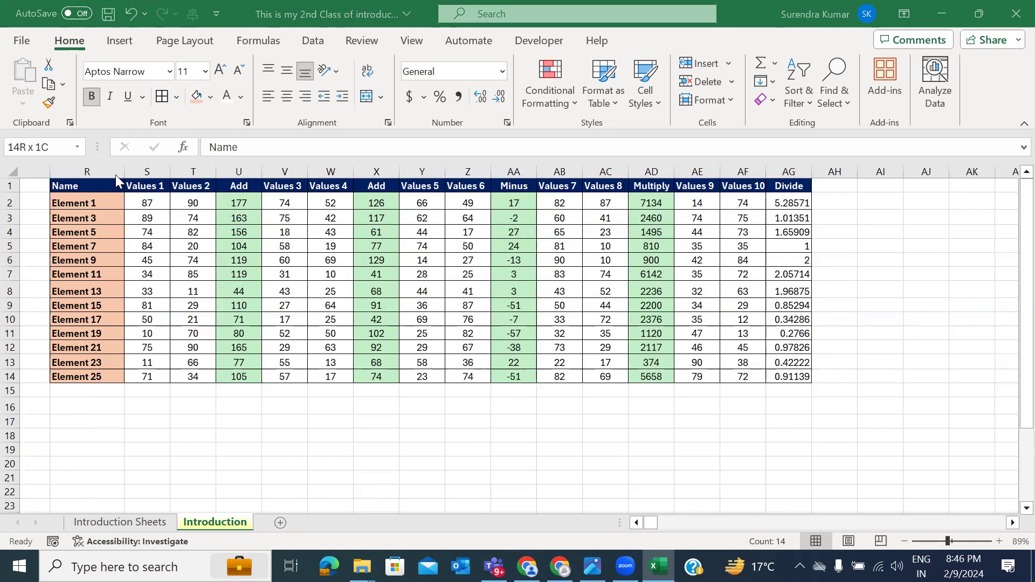
# Step: Select the entire Element table with Ctrl+A, copy it, and add a new blank sheet
pyautogui.click(178, 202)
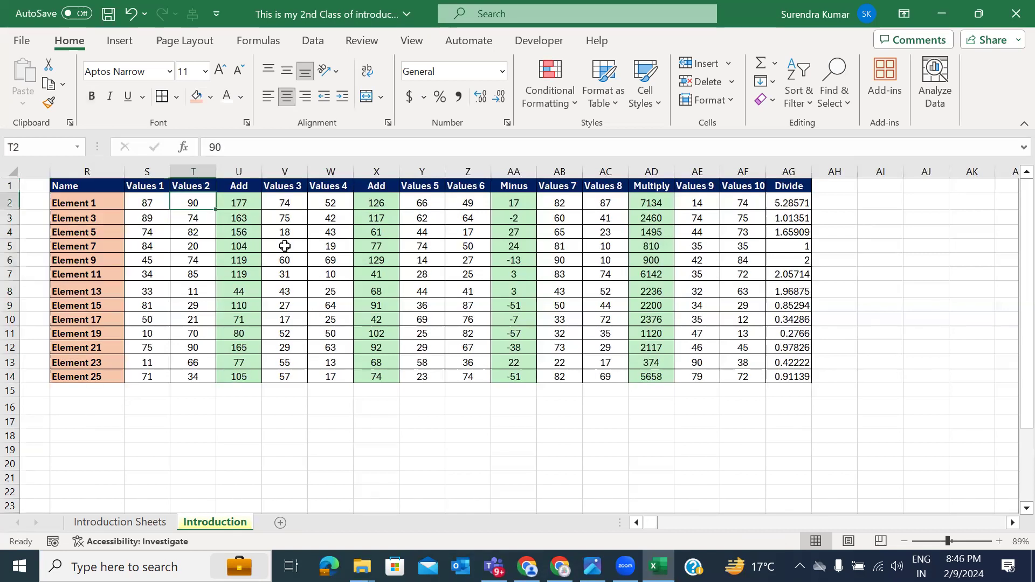
pyautogui.click(303, 232)
pyautogui.click(562, 259)
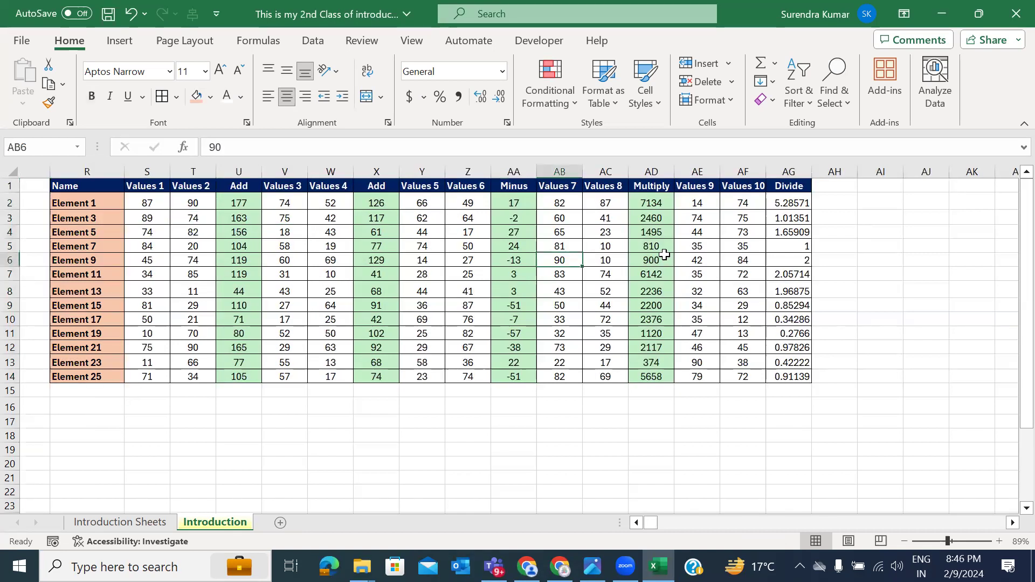
pyautogui.click(659, 258)
pyautogui.click(319, 270)
pyautogui.click(201, 258)
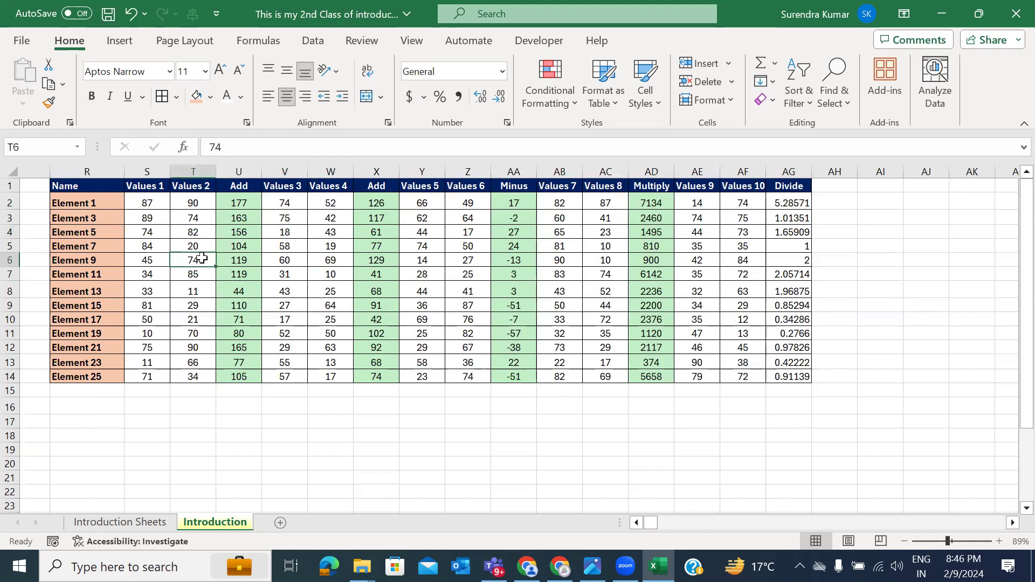
pyautogui.hotkey('ctrl', 'a')
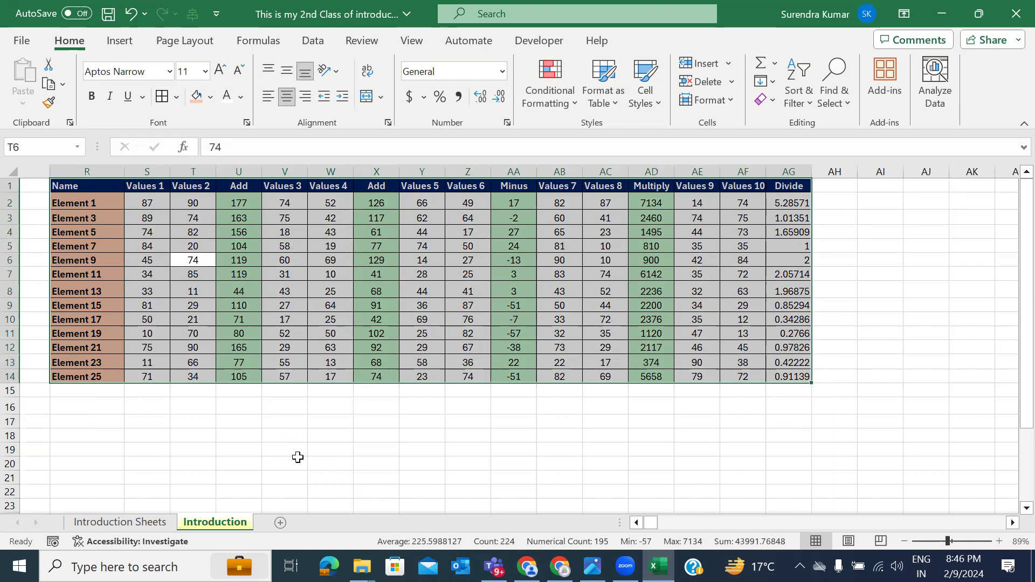
pyautogui.hotkey('ctrl', 'q')
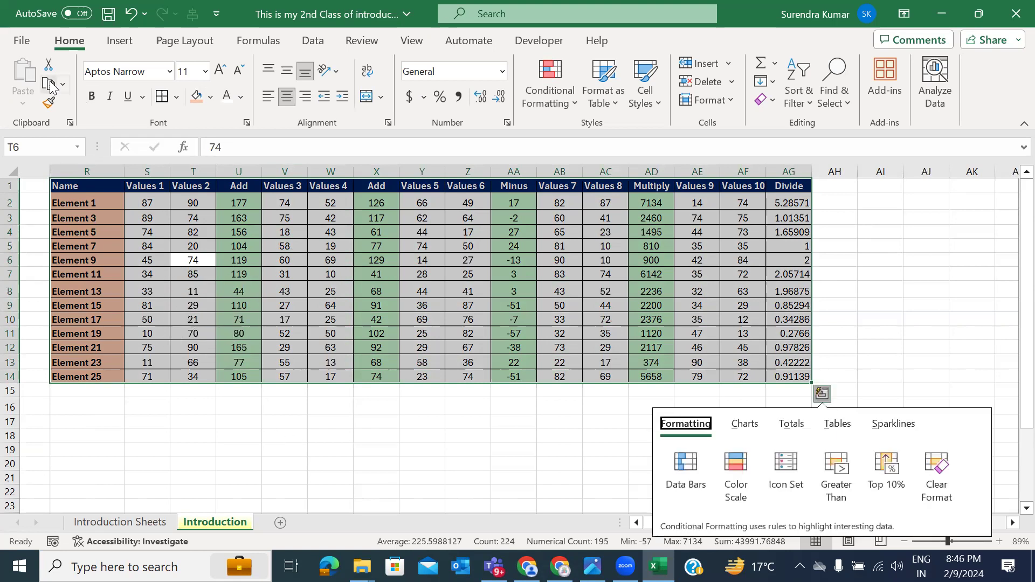
pyautogui.click(50, 84)
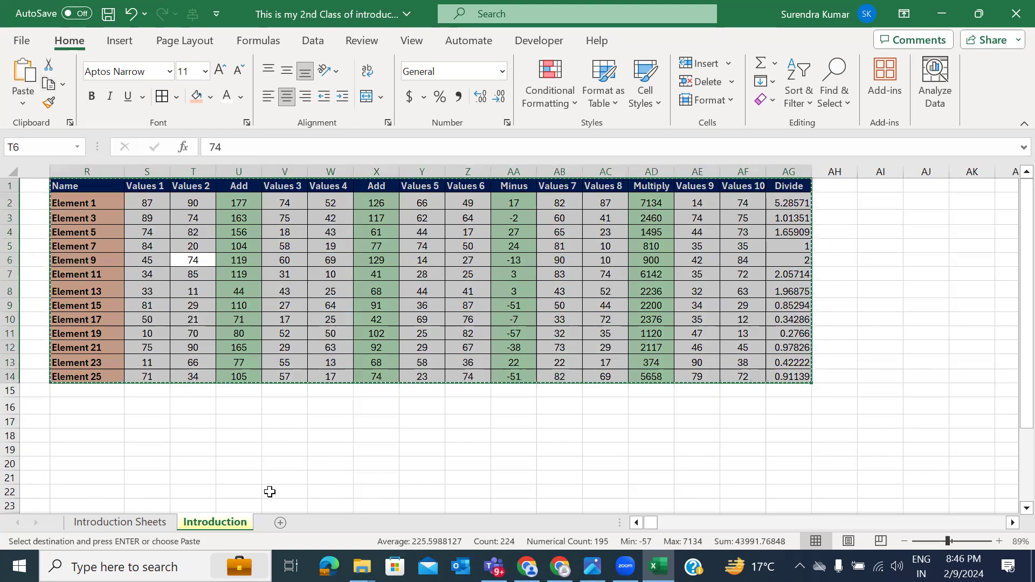
pyautogui.click(280, 523)
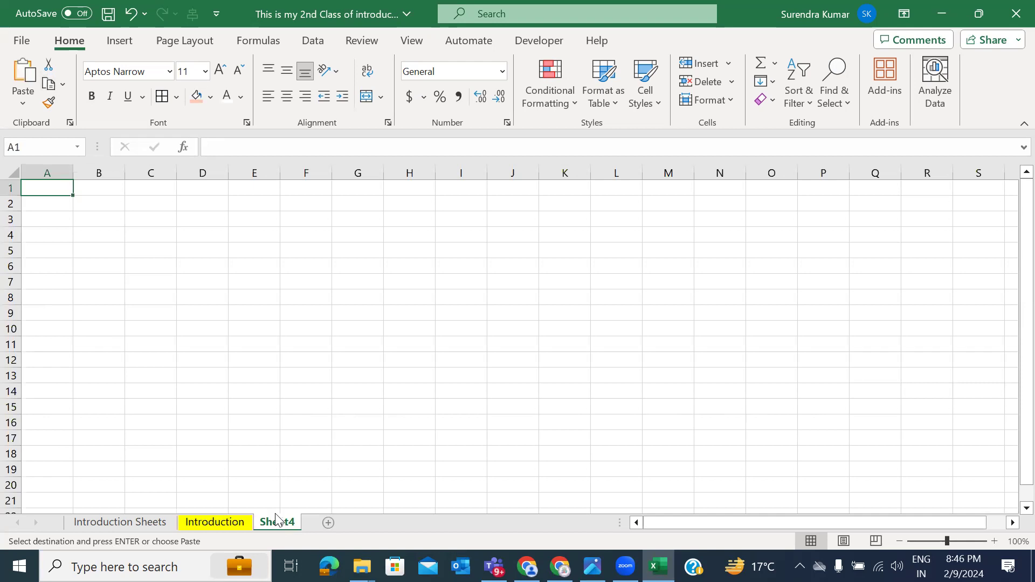
# Step: Paste the Element table at A1 of Sheet4 and widen column A to fit the names
pyautogui.click(28, 82)
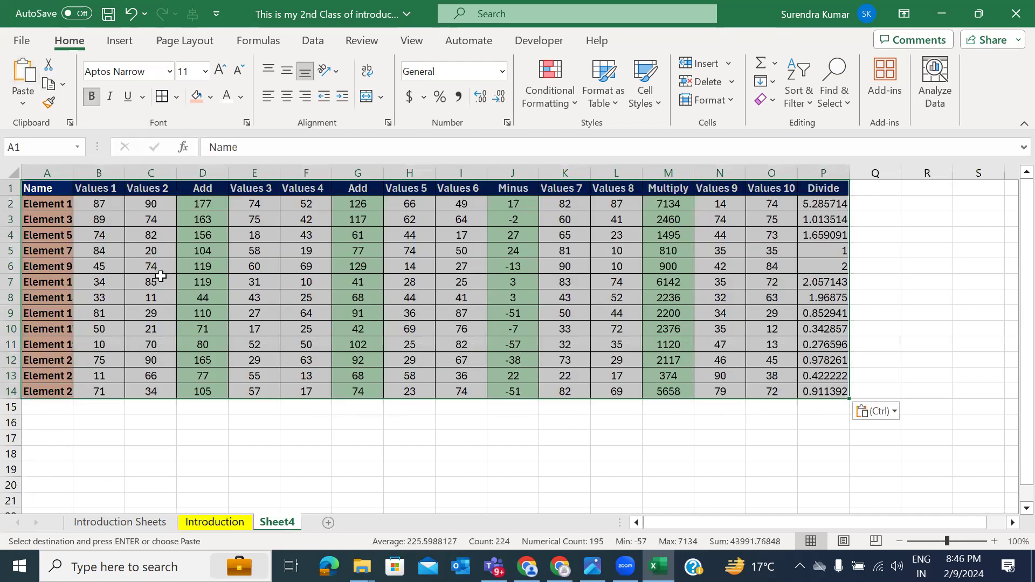
pyautogui.moveTo(74, 170); pyautogui.dragTo(80, 171)
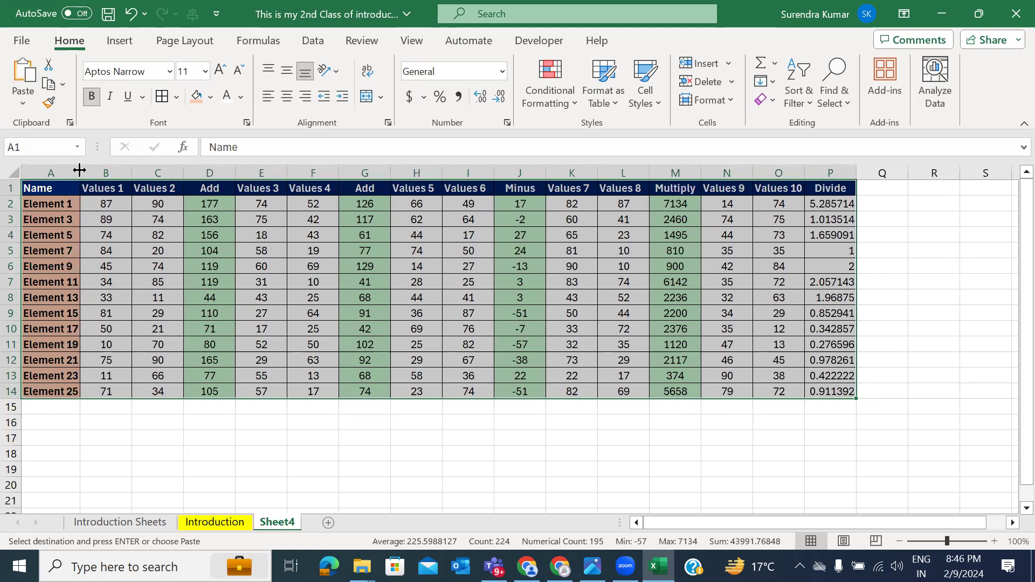
pyautogui.click(280, 452)
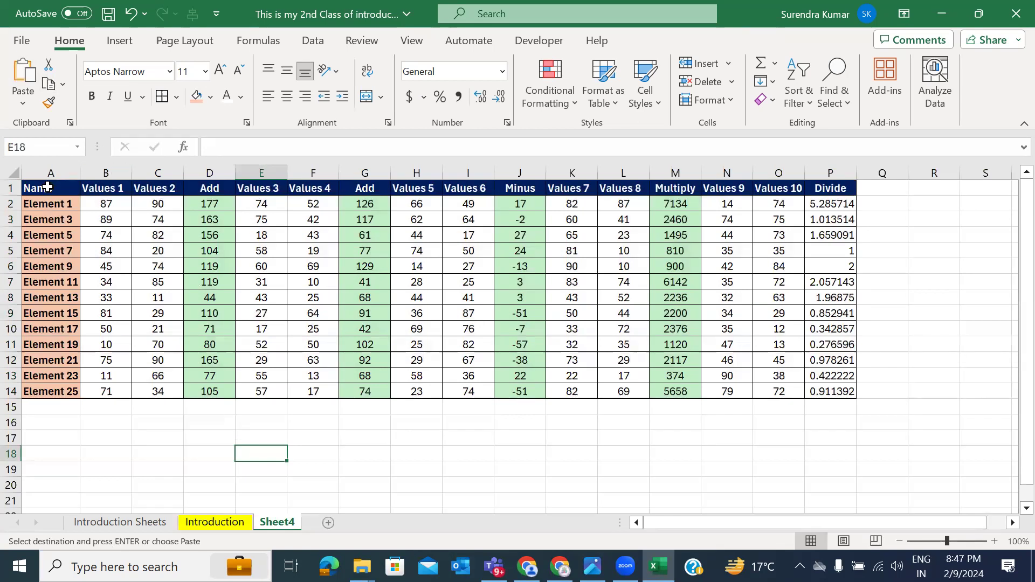
# Step: Change the Sheet4 cell A3 name from Element 3 to Element 1
pyautogui.click(51, 207)
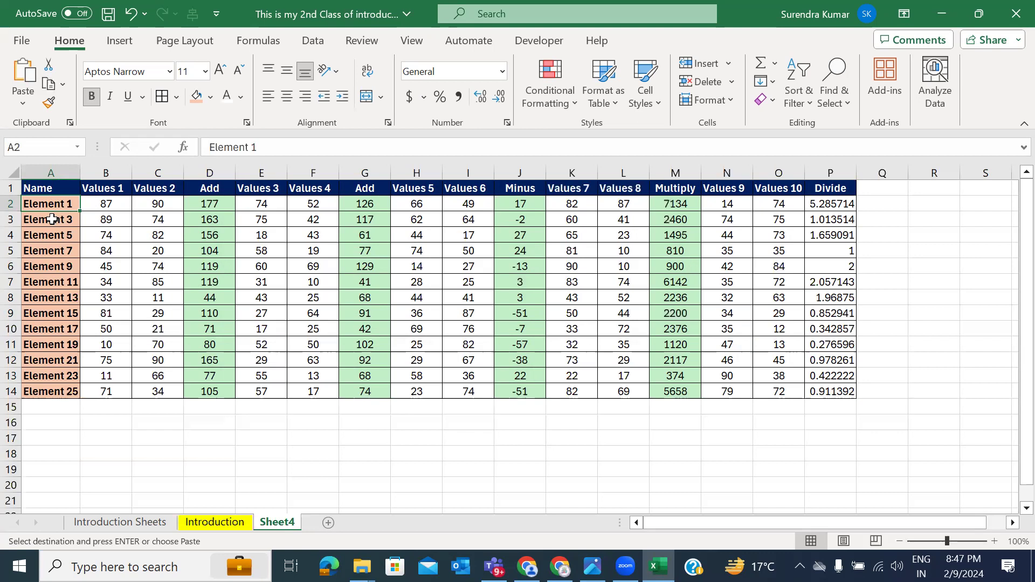
pyautogui.click(52, 219)
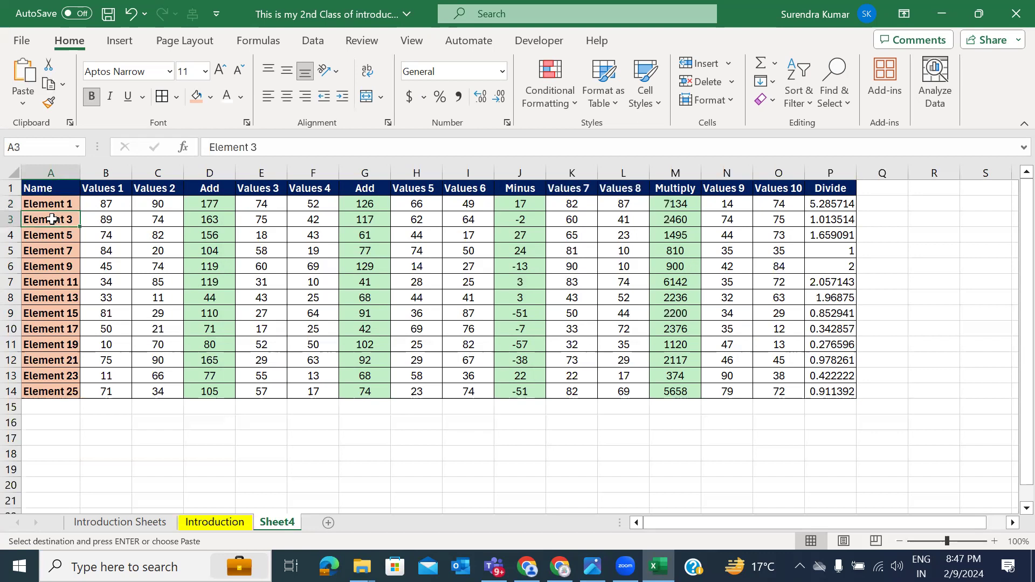
pyautogui.press('F2')
pyautogui.press('BackSpace')
pyautogui.press('BackSpace')
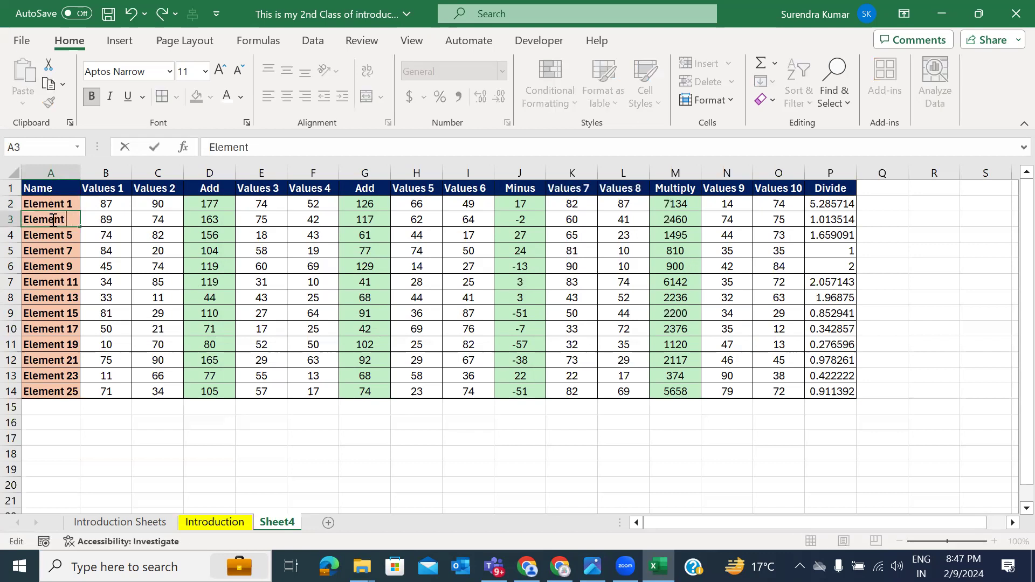
pyautogui.press('Tab')
# Step: Copy row 2's values down into B3:P3 with Ctrl+D
pyautogui.hotkey('ctrl', 'shift', 'Right')
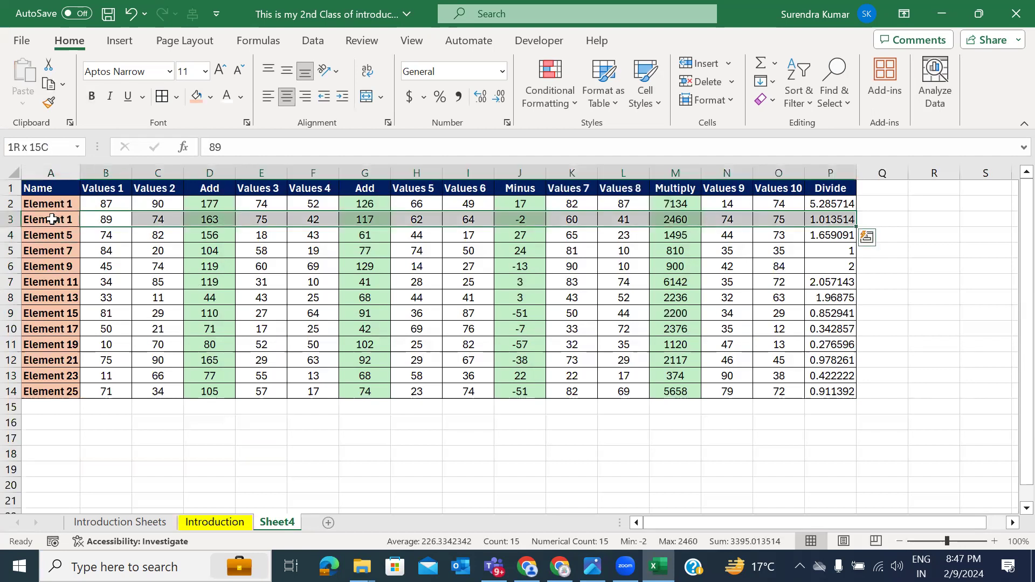
pyautogui.hotkey('ctrl', 'd')
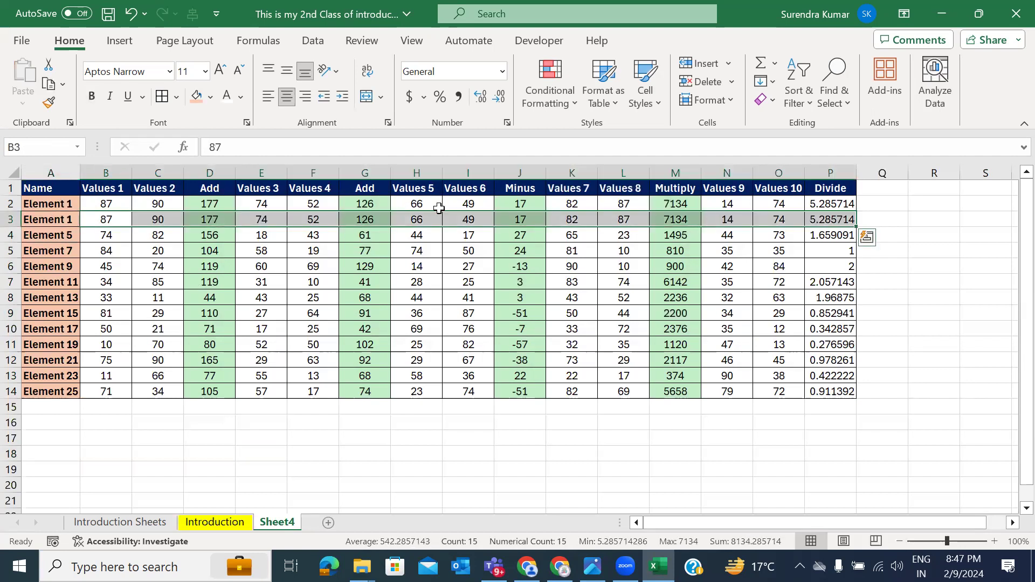
pyautogui.click(905, 256)
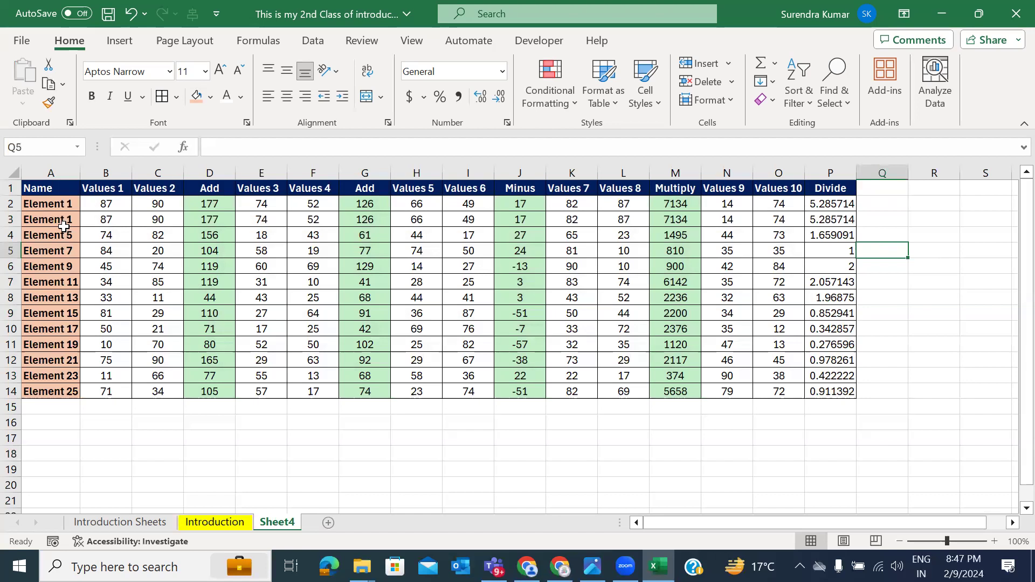
# Step: Delete row 3, then undo to restore the Element 3 row
pyautogui.click(12, 220)
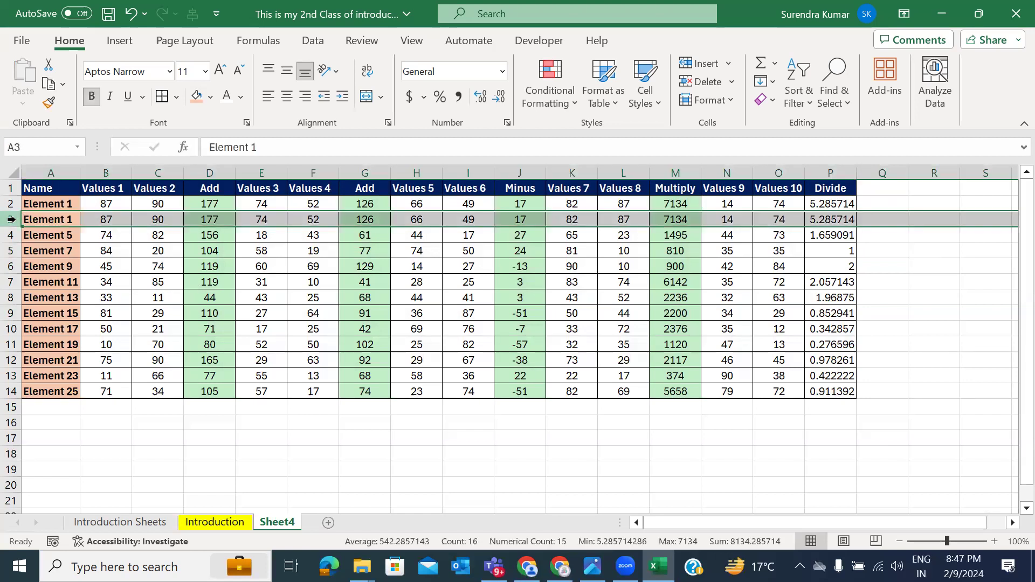
pyautogui.rightClick(12, 220)
pyautogui.click(72, 400)
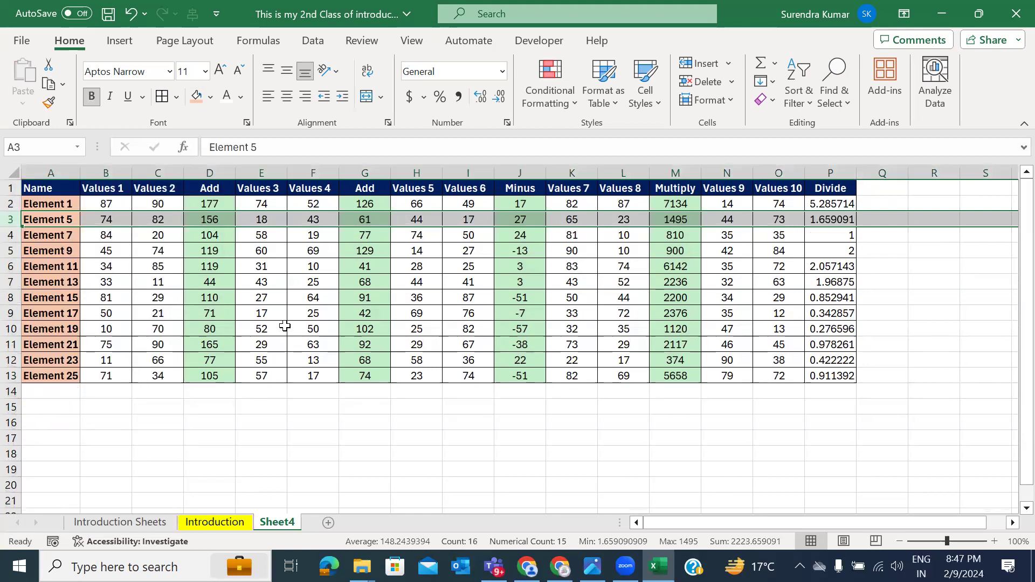
pyautogui.click(348, 293)
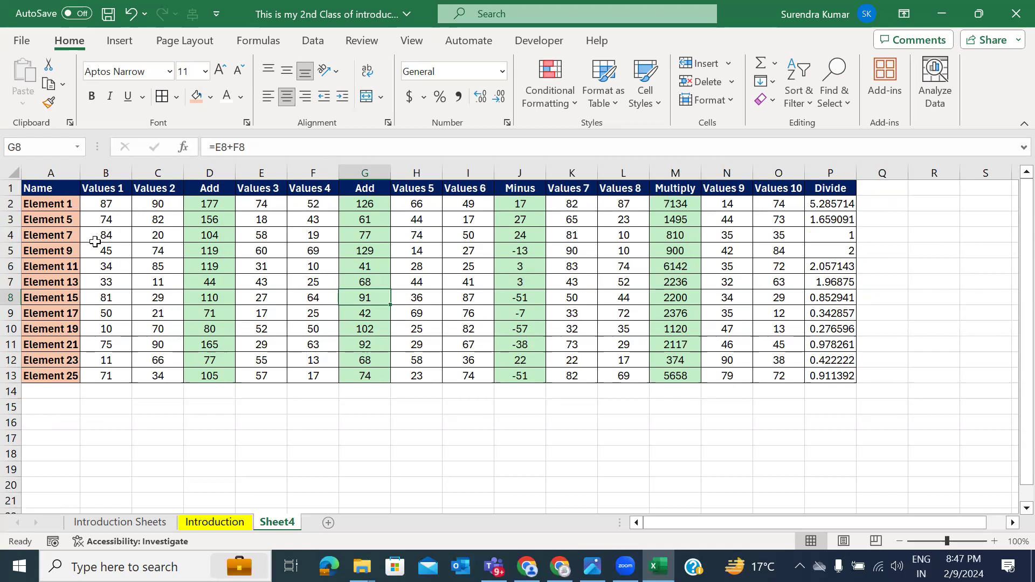
pyautogui.hotkey('ctrl', 'z')
pyautogui.hotkey('ctrl', 'z')
pyautogui.hotkey('ctrl', 'z')
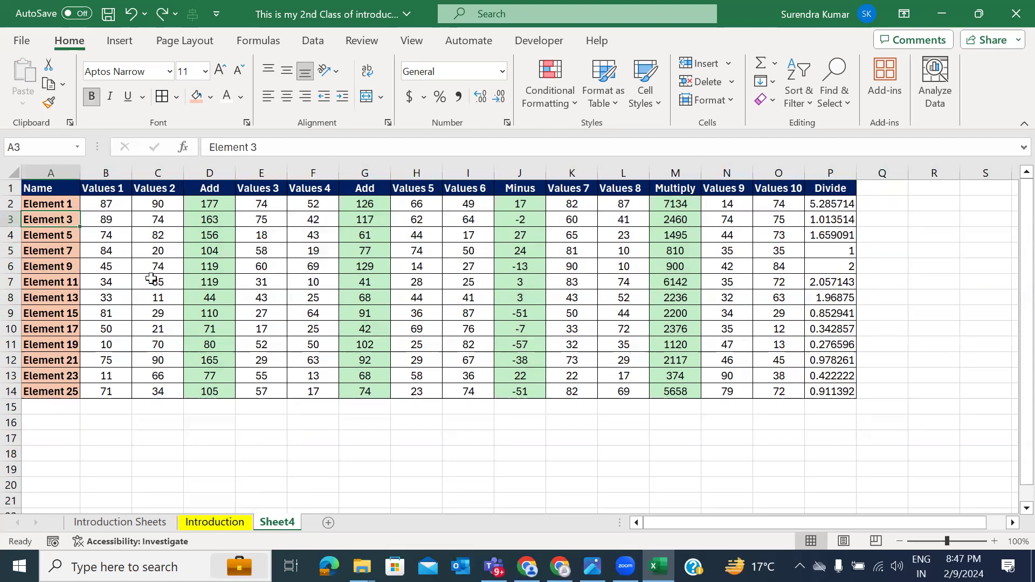
pyautogui.click(151, 278)
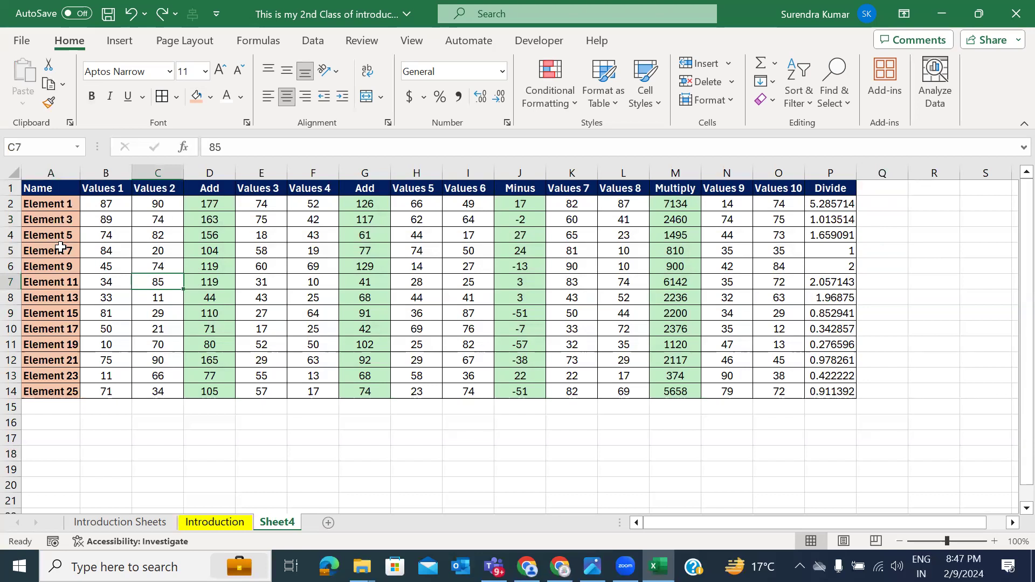
# Step: Review the original Element table on the Introduction sheet, then return to Sheet4
pyautogui.click(216, 521)
pyautogui.hscroll(-3, 215, 265)
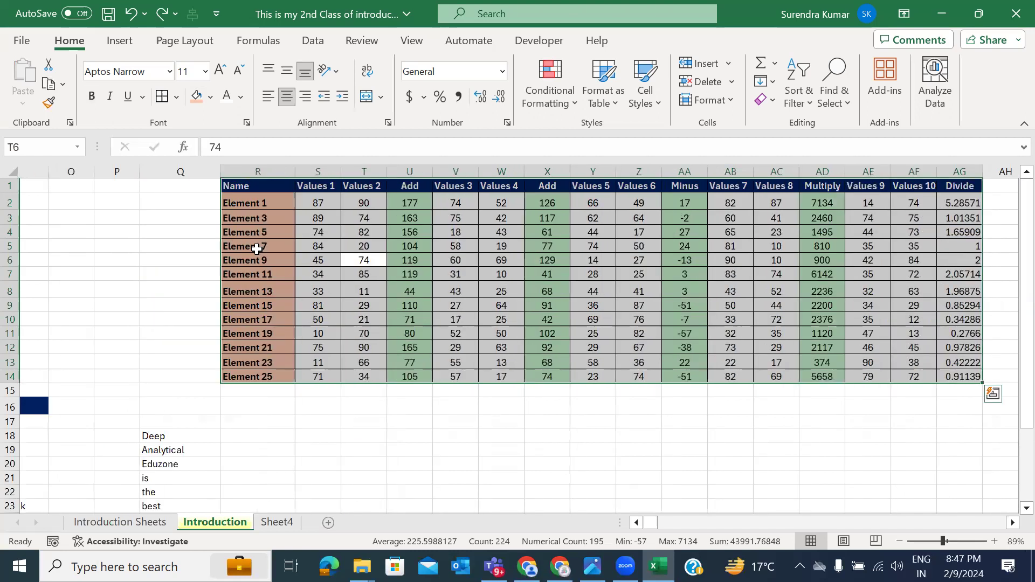
pyautogui.click(246, 248)
pyautogui.press('Left')
pyautogui.press('Left')
pyautogui.press('Left')
pyautogui.press('Left')
pyautogui.press('Left')
pyautogui.press('Left')
pyautogui.press('Left')
pyautogui.press('Left')
pyautogui.press('Left')
pyautogui.press('Left')
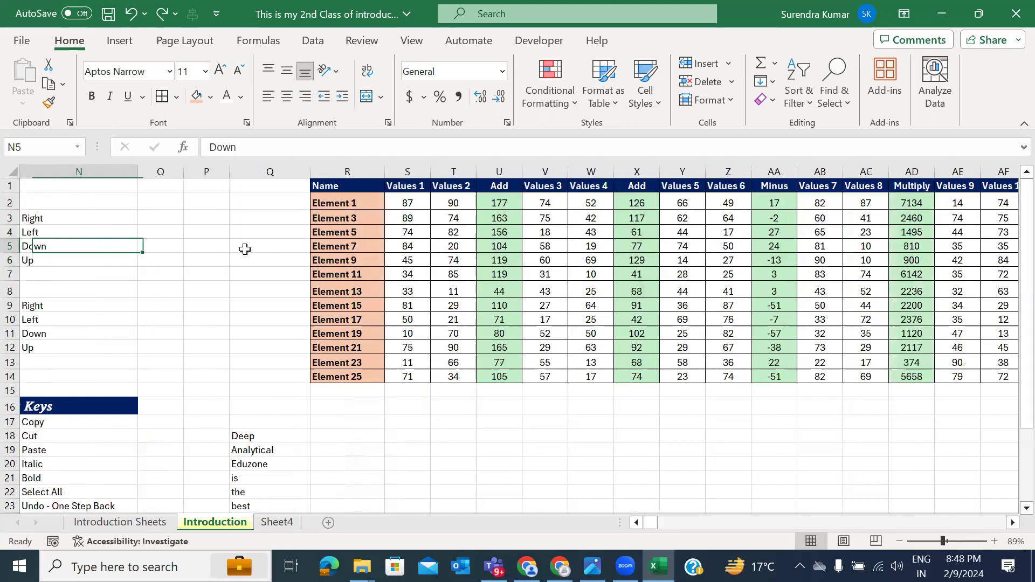
pyautogui.press('Left')
pyautogui.press('Left')
pyautogui.press('Left')
pyautogui.press('Left')
pyautogui.press('Left')
pyautogui.press('Left')
pyautogui.press('Left')
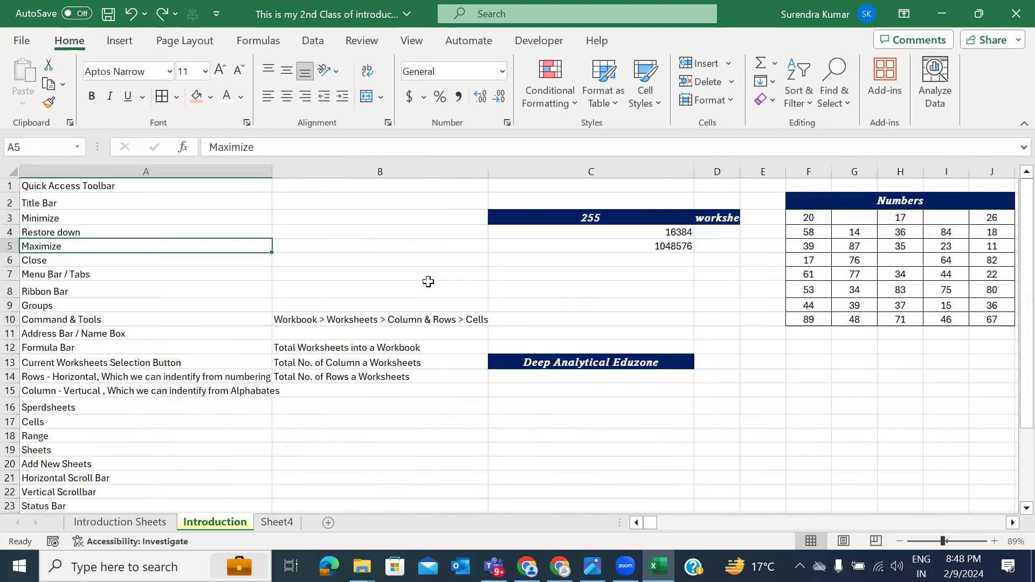
pyautogui.hscroll(10, 428, 282)
pyautogui.hscroll(6, 428, 282)
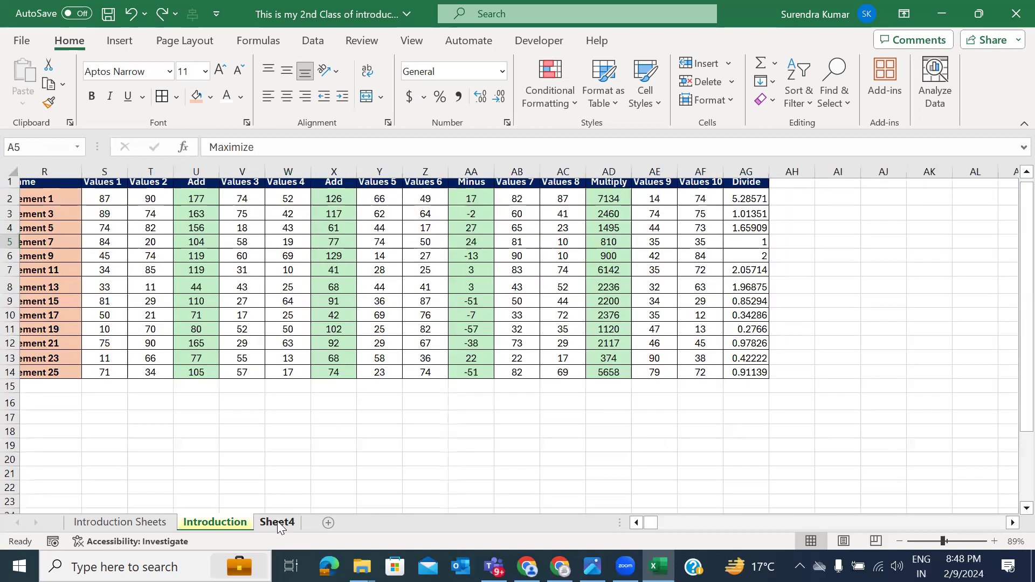
pyautogui.click(277, 521)
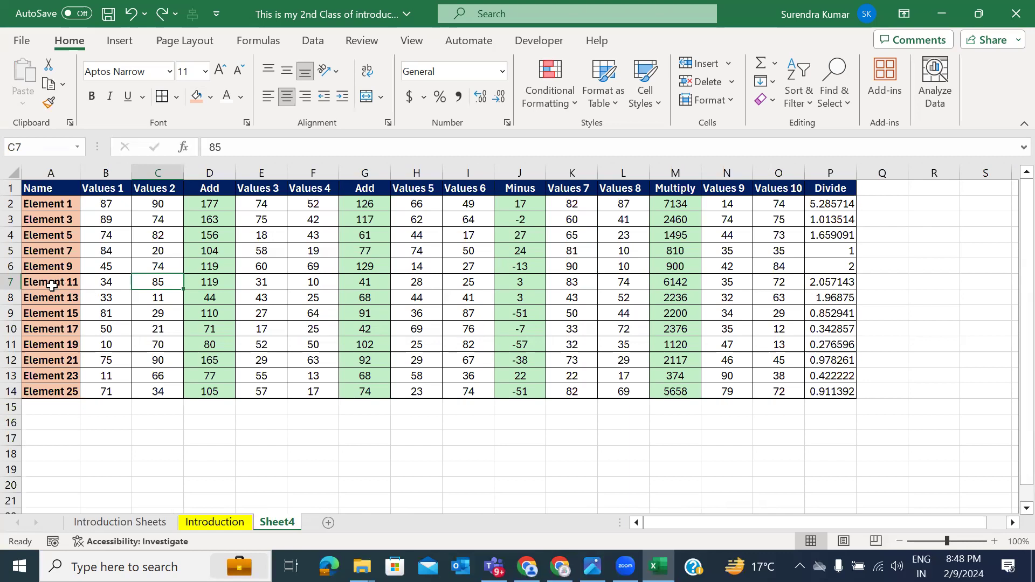
# Step: Delete the Element 11 row, then undo to bring it back
pyautogui.click(52, 285)
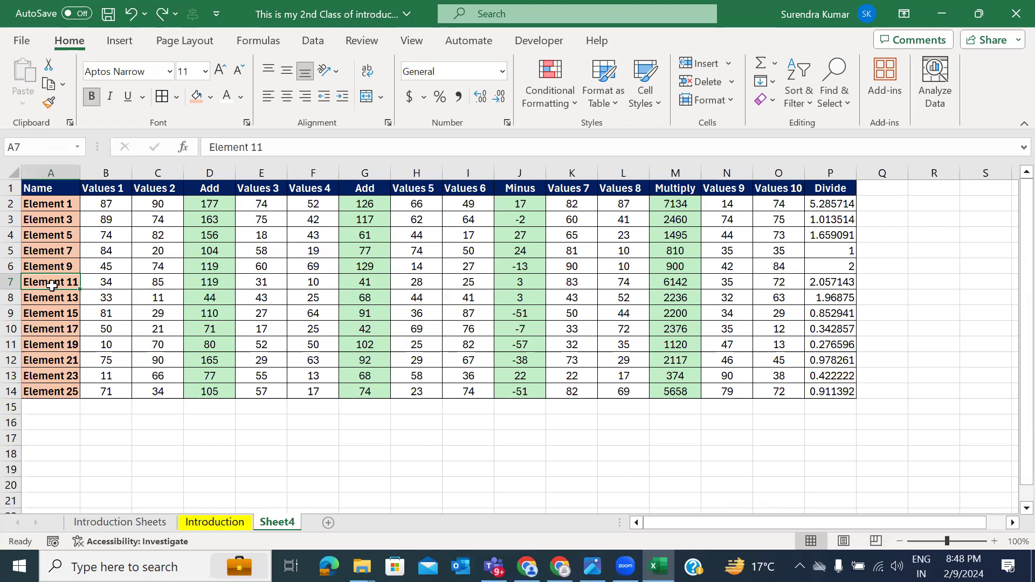
pyautogui.click(11, 282)
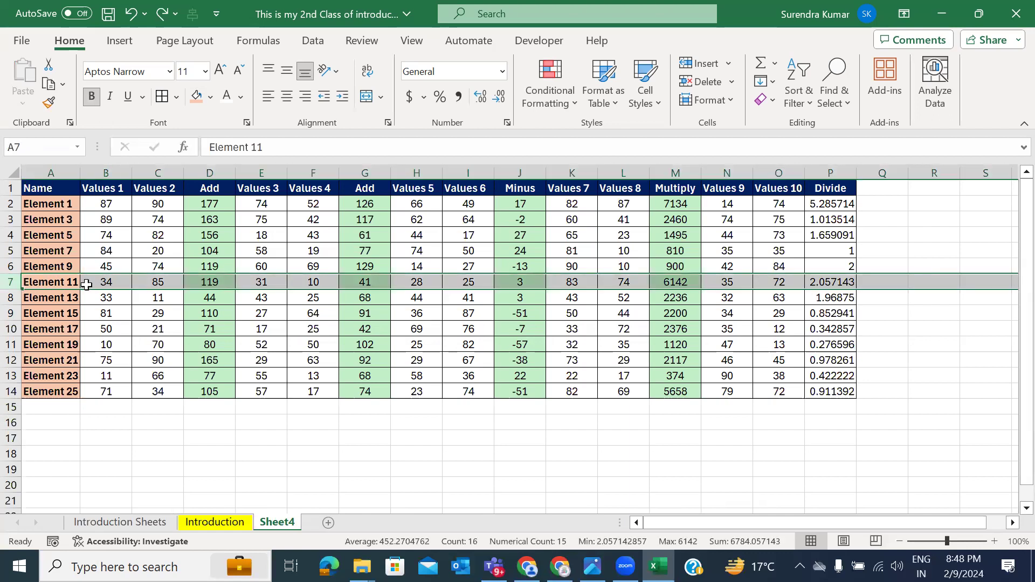
pyautogui.rightClick(11, 282)
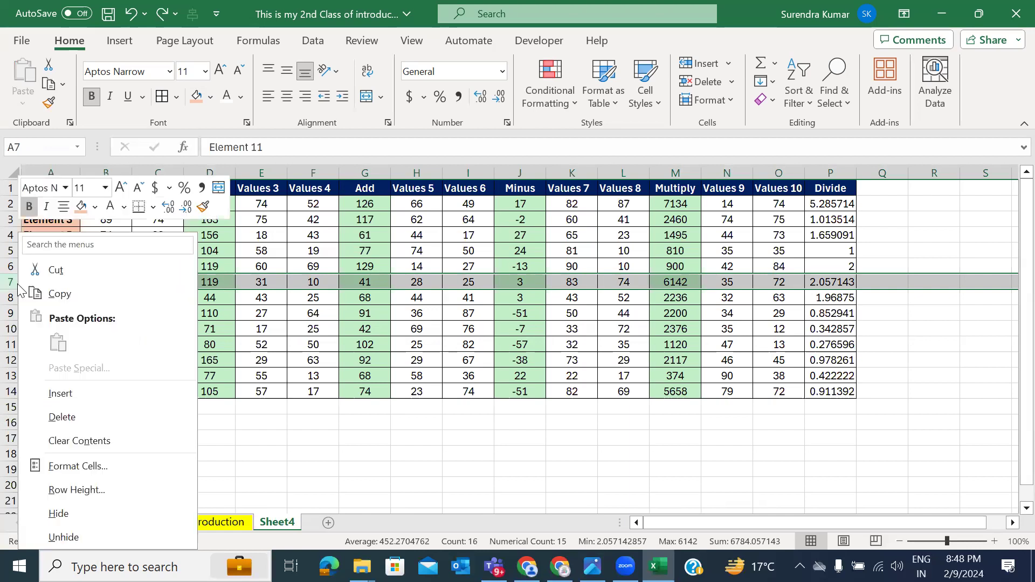
pyautogui.click(70, 417)
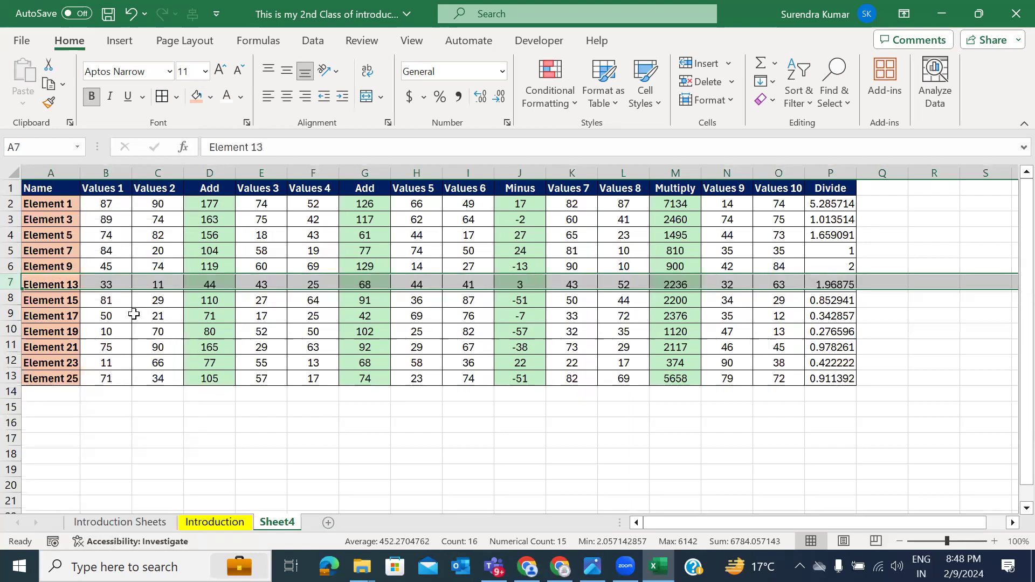
pyautogui.hotkey('ctrl', 'z')
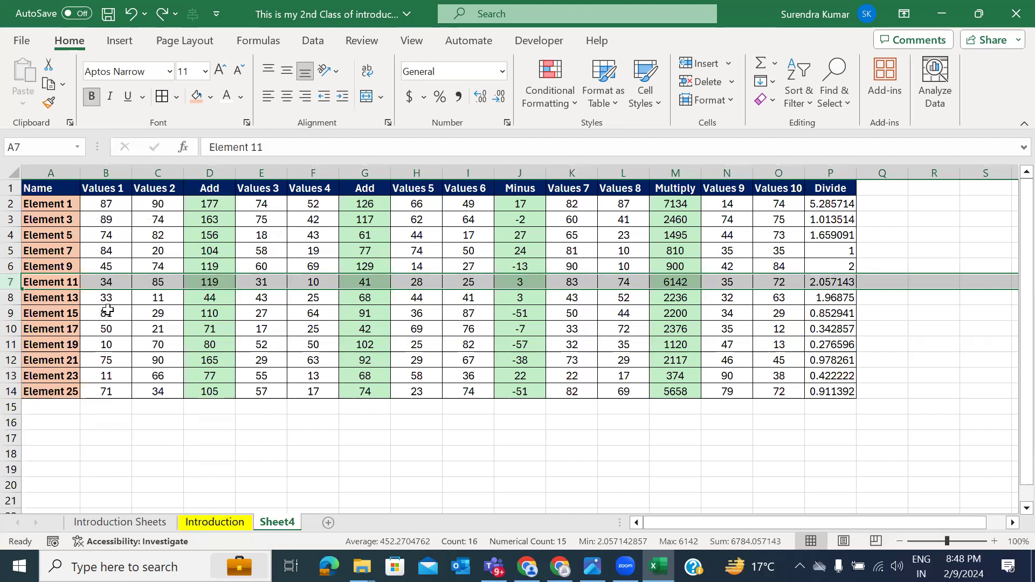
# Step: Delete the Element 21, 23 and 25 rows with Ctrl+-
pyautogui.moveTo(57, 207); pyautogui.dragTo(151, 267)
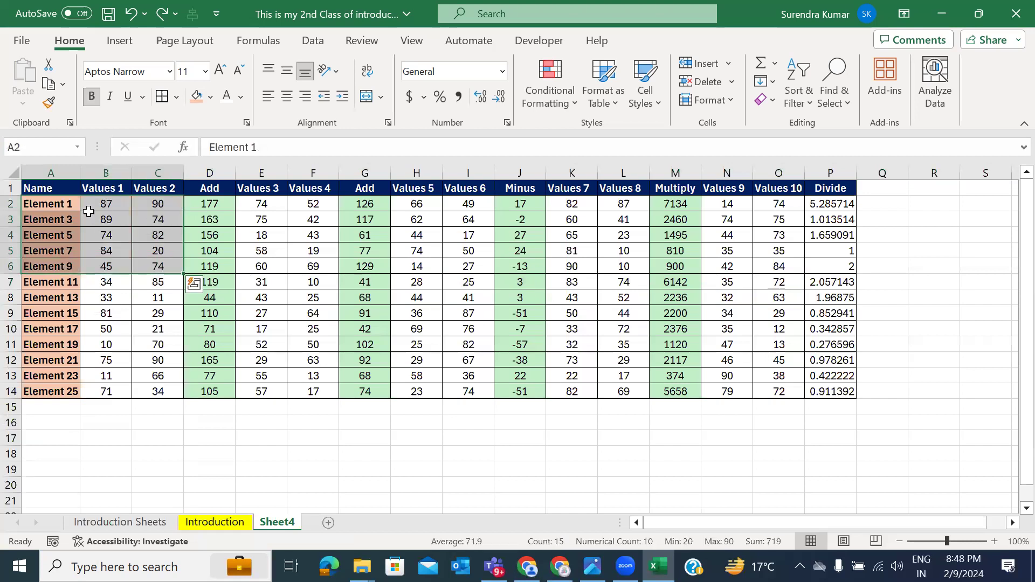
pyautogui.moveTo(74, 204); pyautogui.dragTo(76, 346)
pyautogui.click(74, 283)
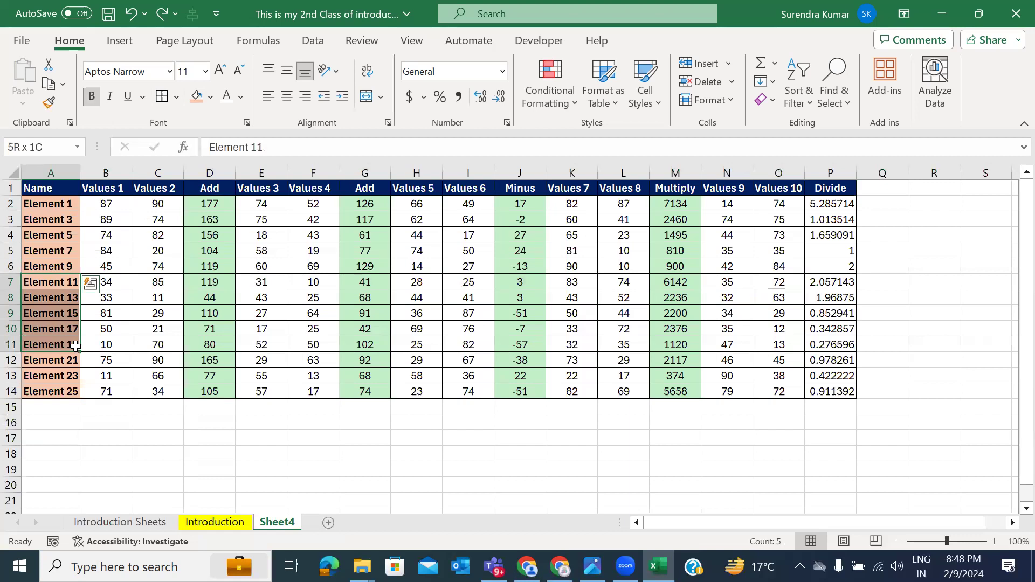
pyautogui.click(73, 363)
pyautogui.hotkey('shift', 'Down')
pyautogui.hotkey('shift', 'Down')
pyautogui.hotkey('shift', 'Down')
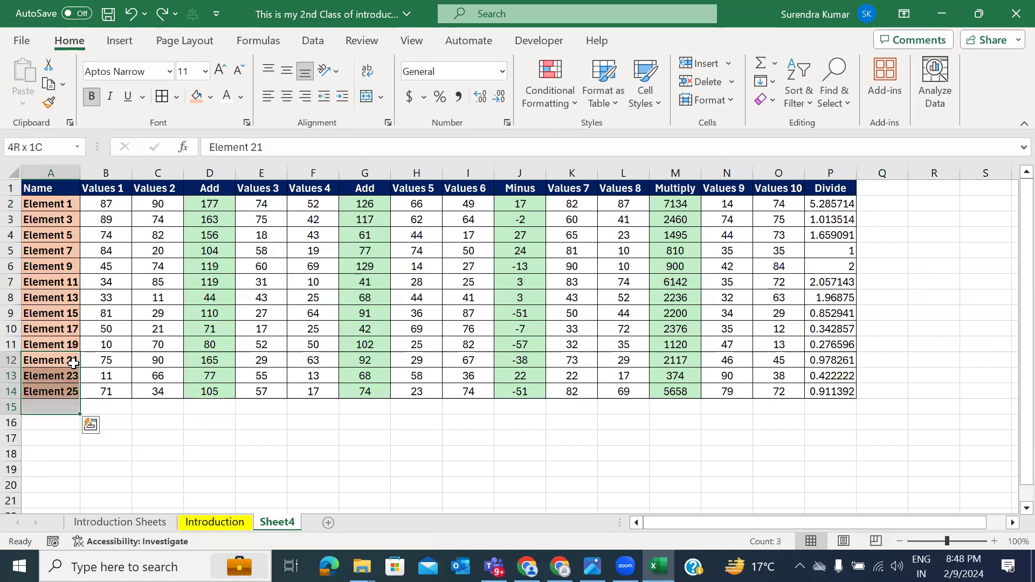
pyautogui.hotkey('shift', 'space')
pyautogui.hotkey('ctrl', '-')
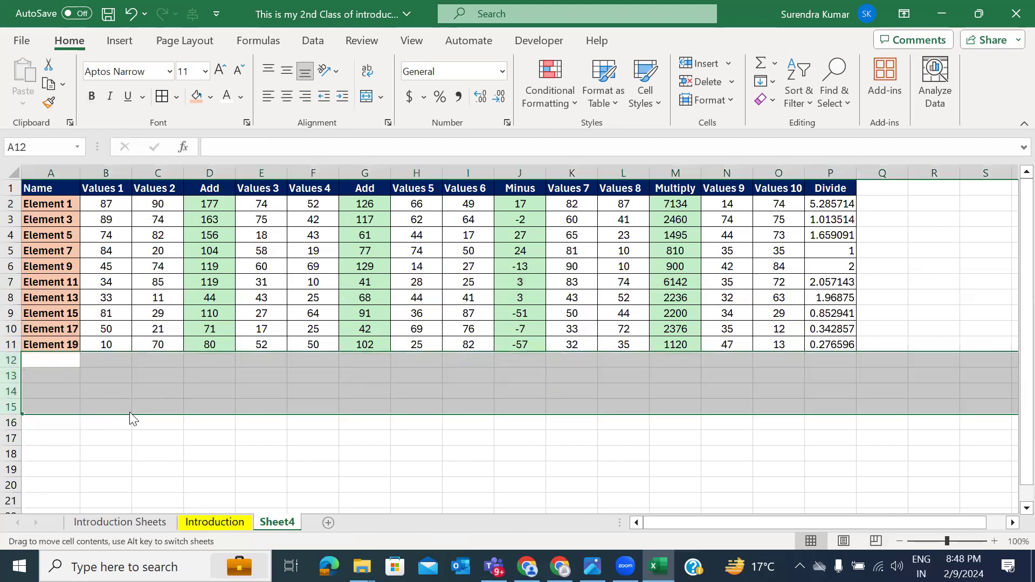
pyautogui.click(74, 449)
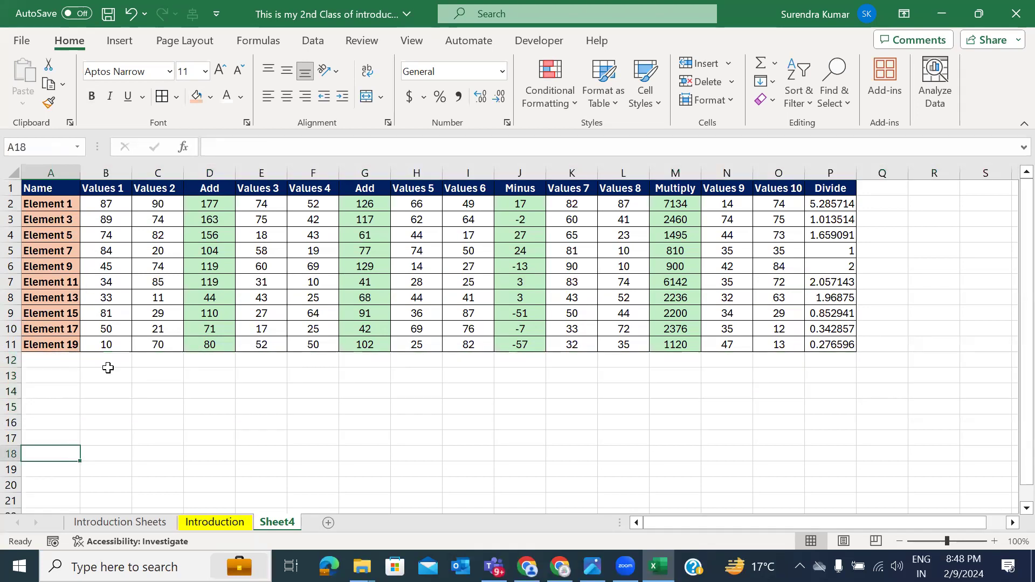
pyautogui.moveTo(54, 204); pyautogui.dragTo(65, 266)
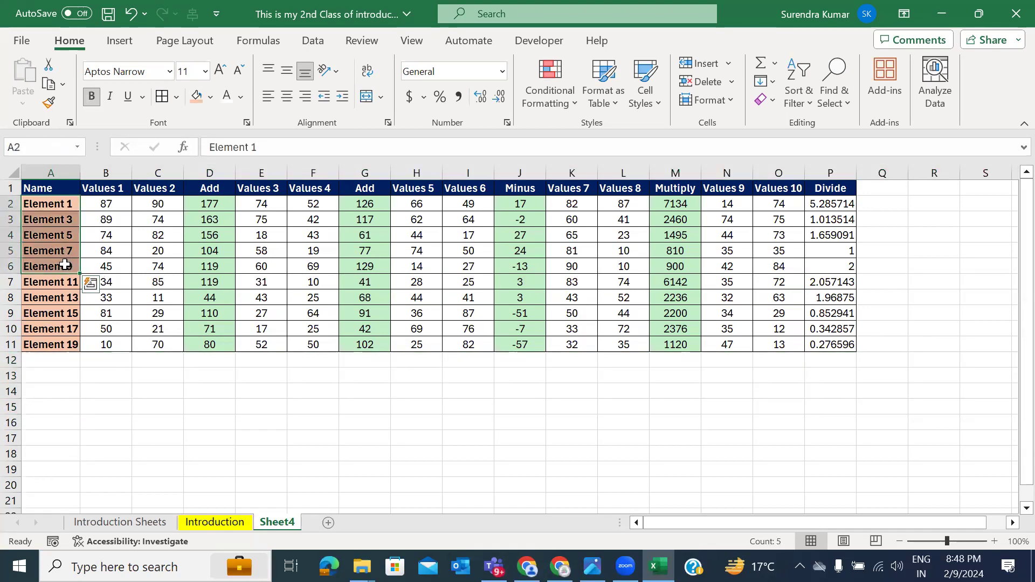
pyautogui.click(11, 282)
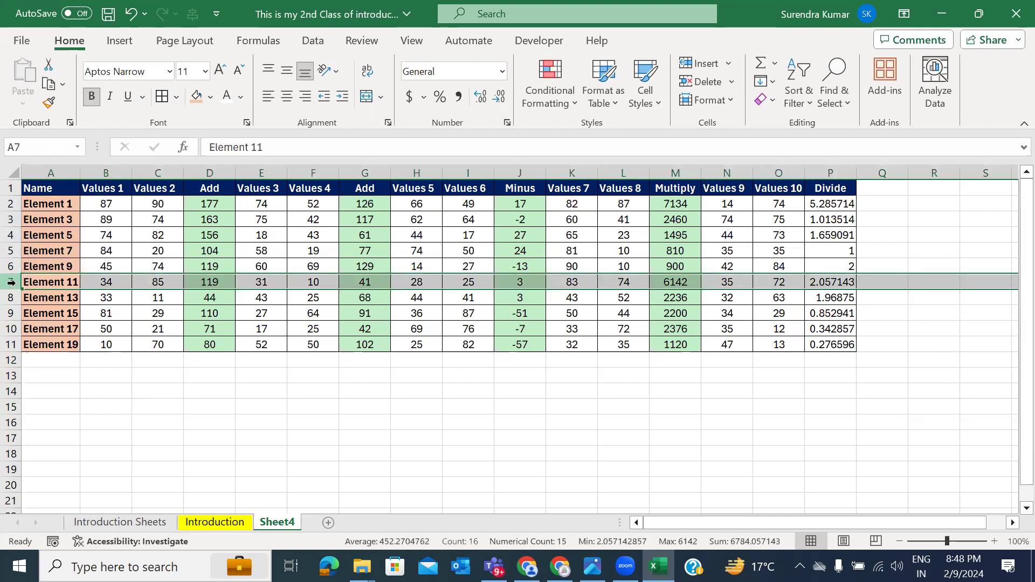
# Step: Insert a blank row above Element 11 and label it Grand Total
pyautogui.rightClick(11, 282)
pyautogui.click(55, 393)
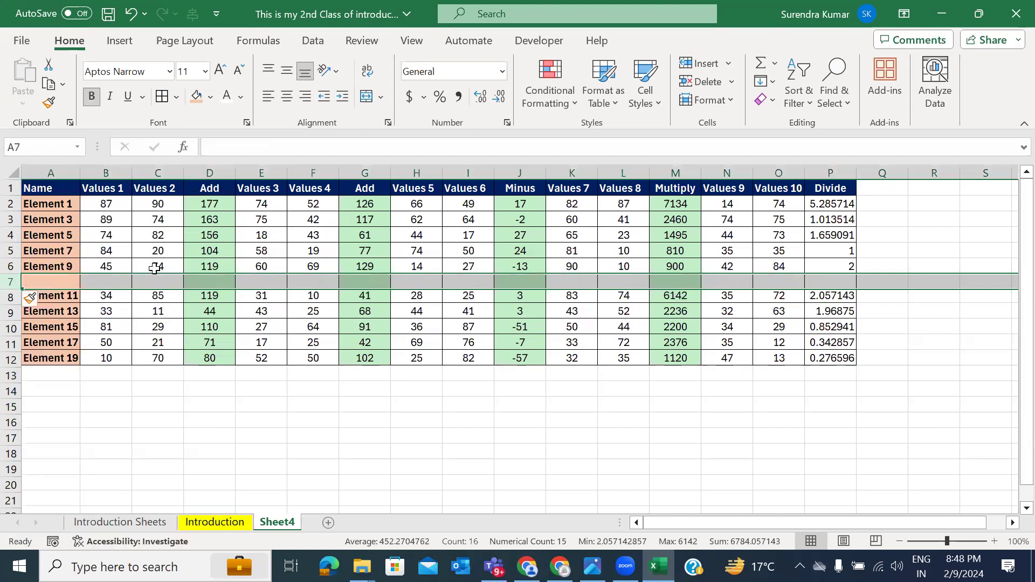
pyautogui.click(58, 283)
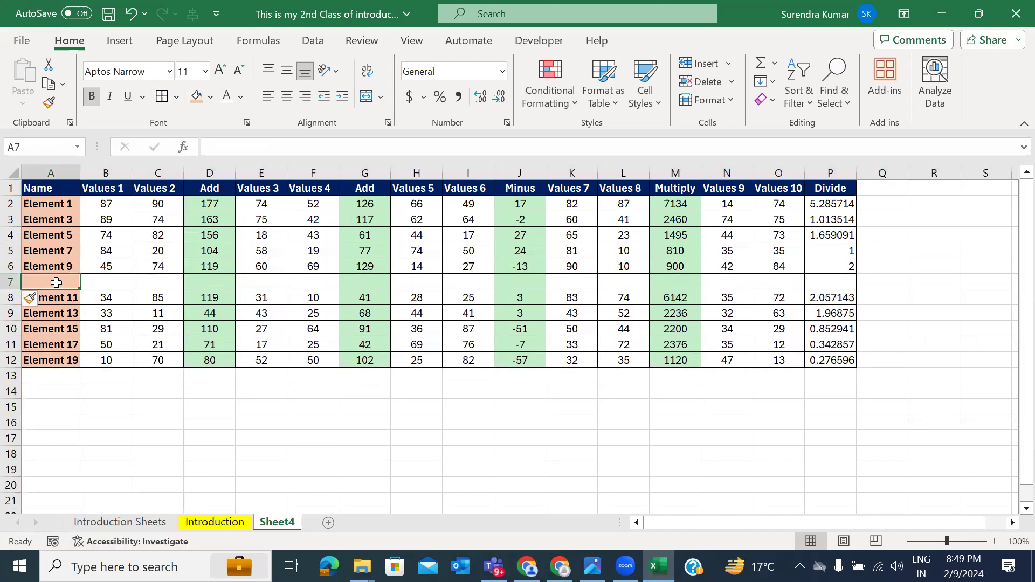
pyautogui.write('Grand Total')
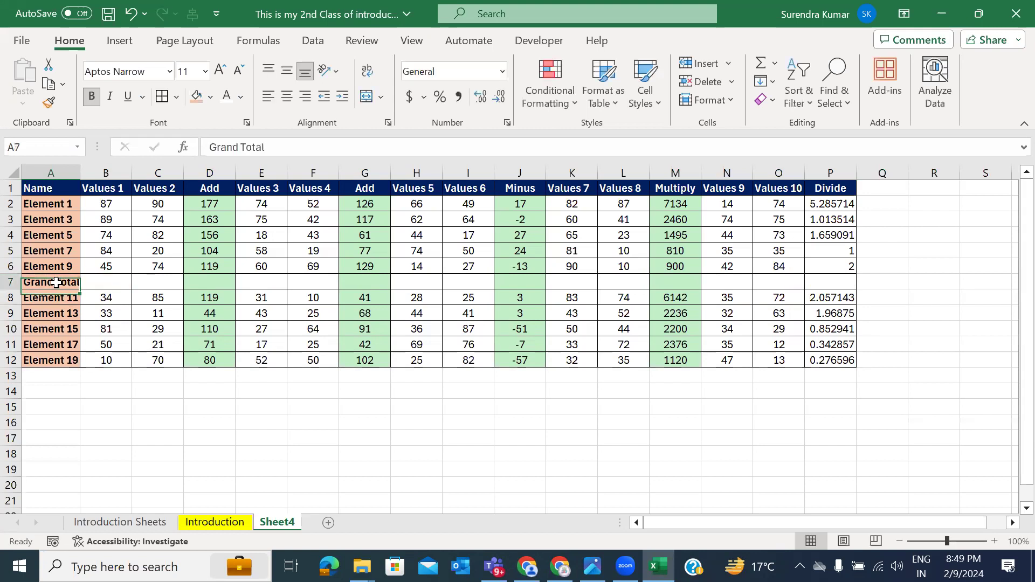
pyautogui.press('Tab')
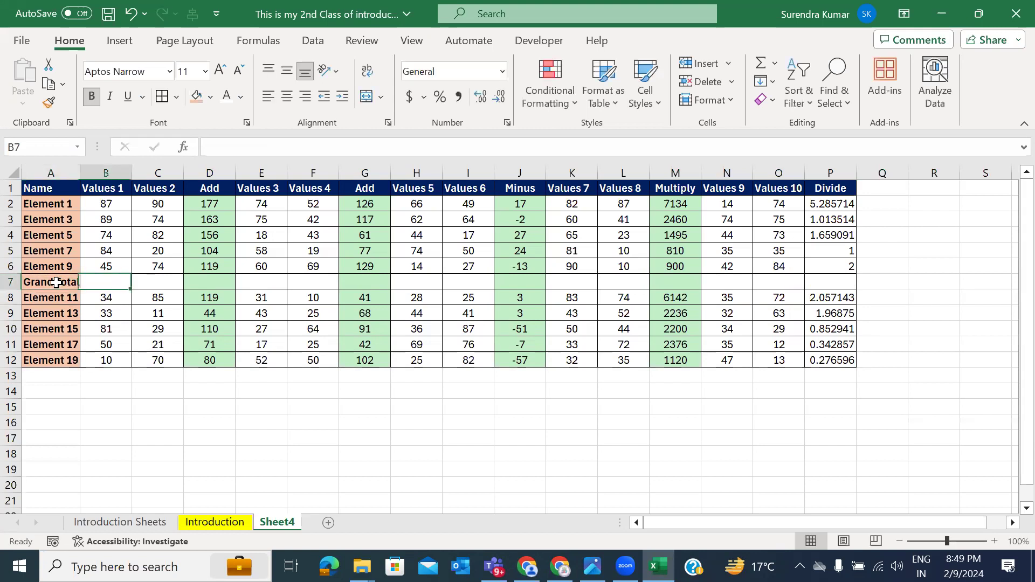
# Step: Enter =B2+B3+B4+B5+B6 in B7 to total Values 1
pyautogui.write('=s')
pyautogui.press('BackSpace')
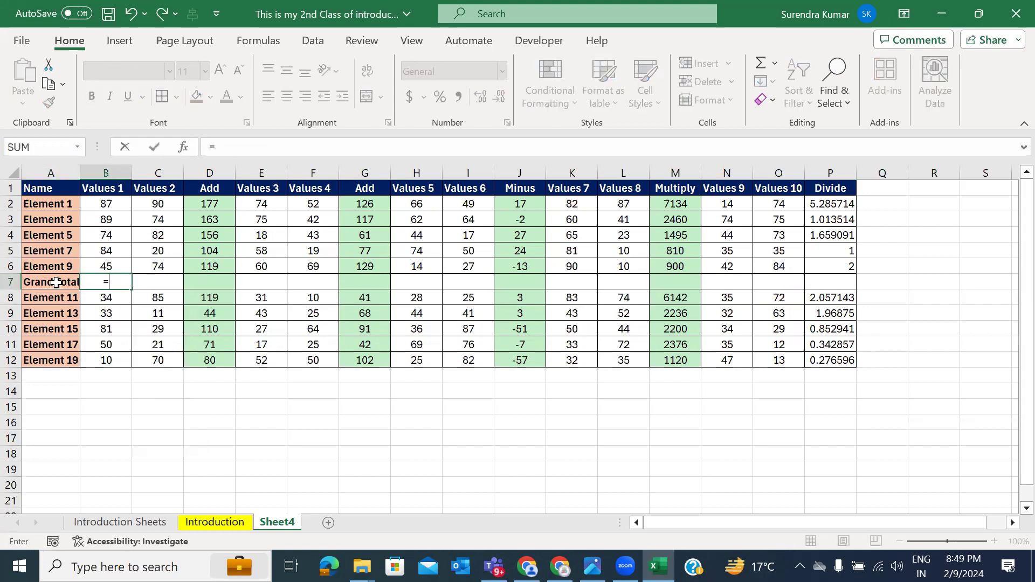
pyautogui.click(103, 203)
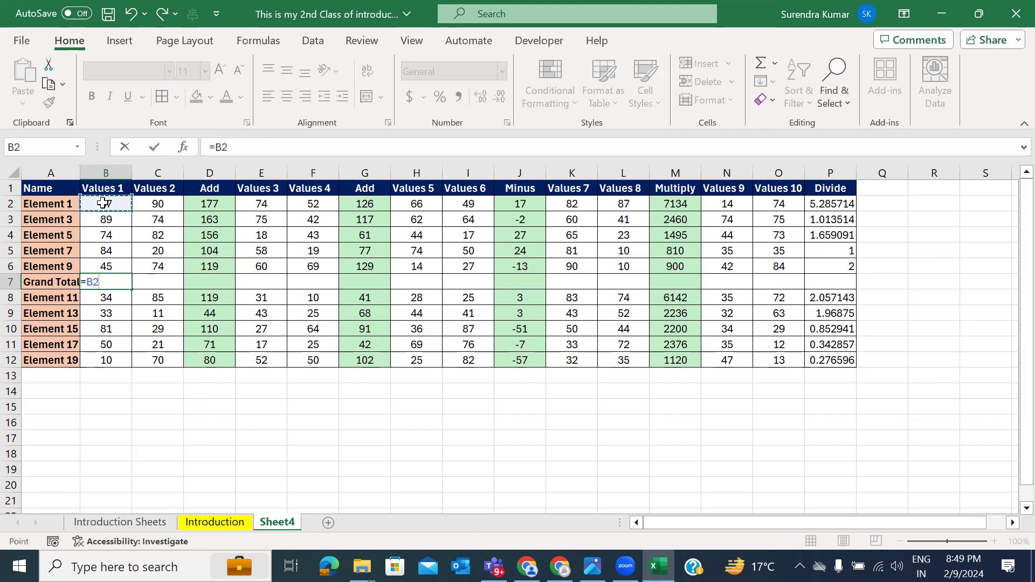
pyautogui.write('+')
pyautogui.click(105, 220)
pyautogui.write('+')
pyautogui.click(105, 233)
pyautogui.write('+')
pyautogui.click(106, 250)
pyautogui.write('+')
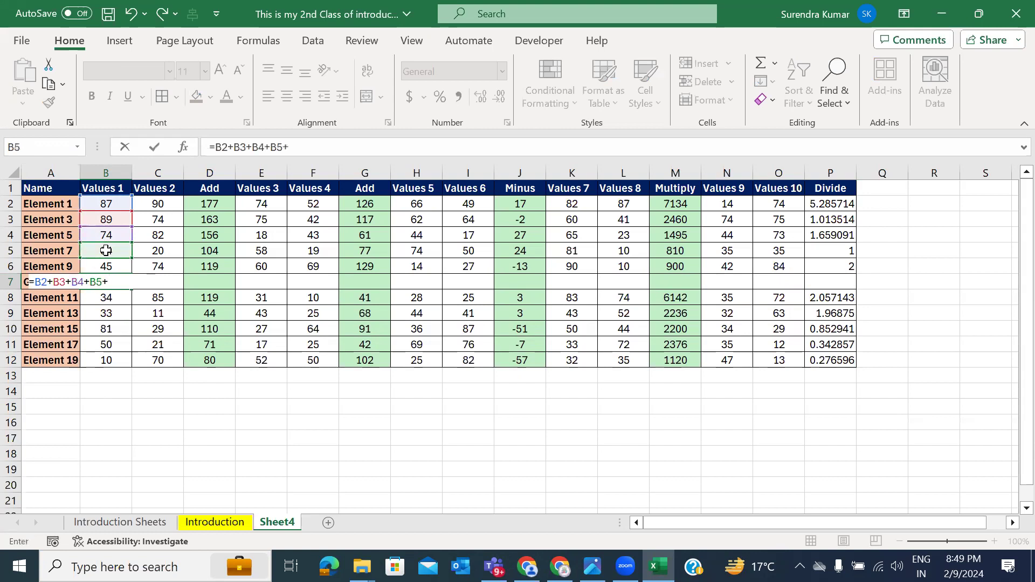
pyautogui.click(105, 263)
pyautogui.press('Return')
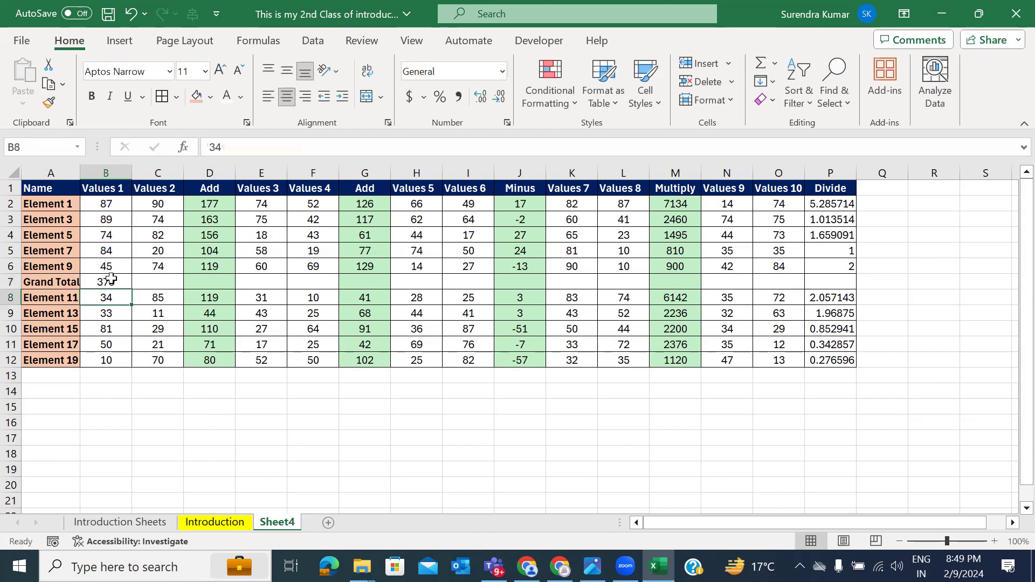
# Step: Copy the B7 total across to P7 and format the Grand Total row dark blue with white text
pyautogui.click(113, 281)
pyautogui.moveTo(131, 289)
pyautogui.mouseDown()
pyautogui.moveTo(878, 282)
pyautogui.moveTo(877, 294)
pyautogui.moveTo(866, 290)
pyautogui.mouseUp()
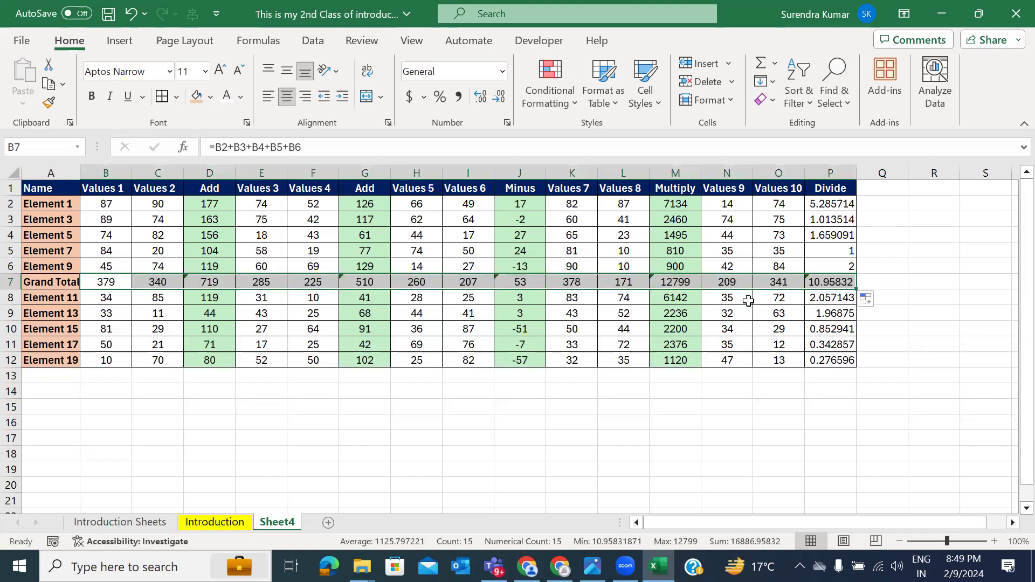
pyautogui.click(209, 97)
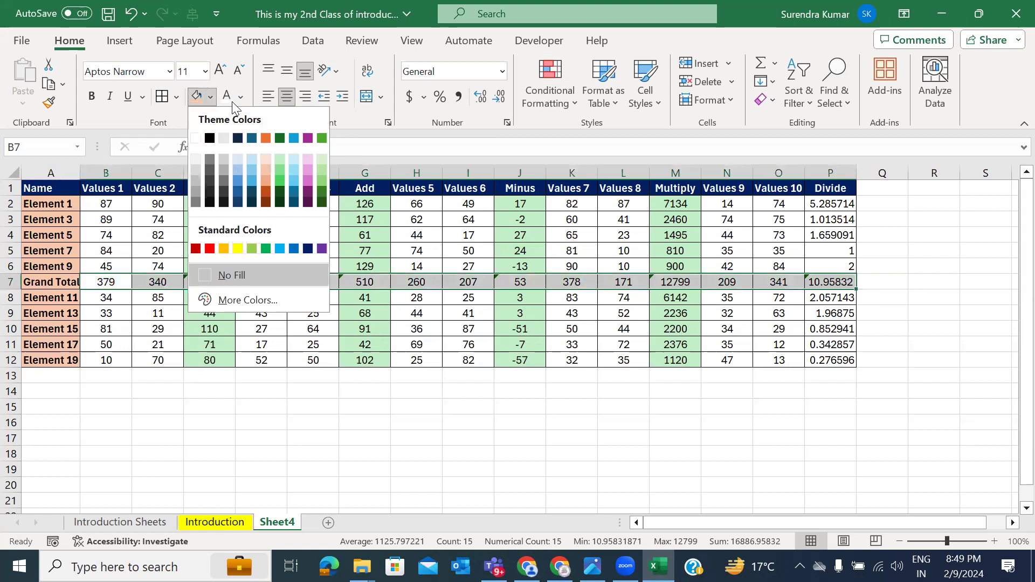
pyautogui.click(307, 249)
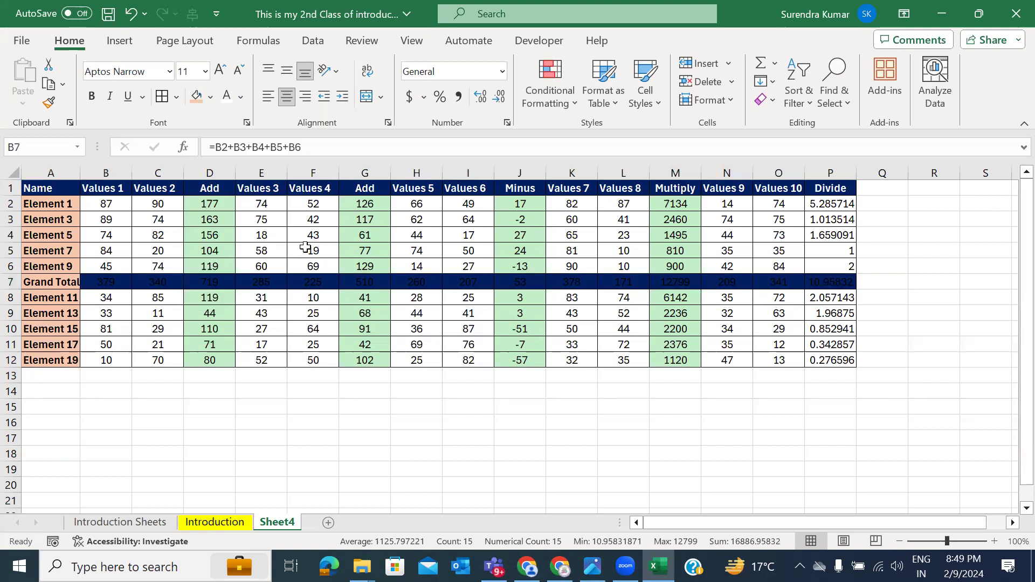
pyautogui.click(228, 96)
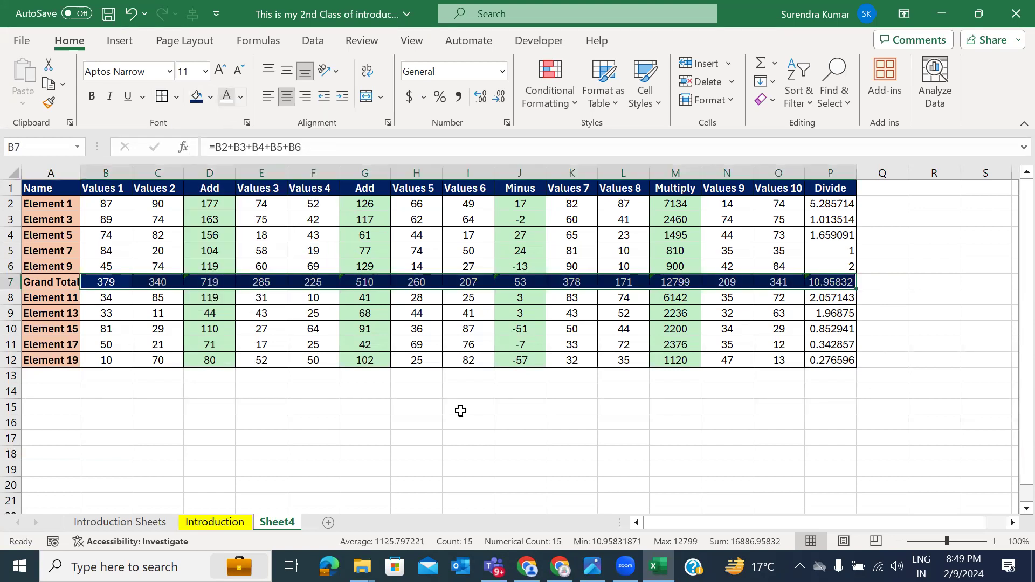
pyautogui.click(282, 396)
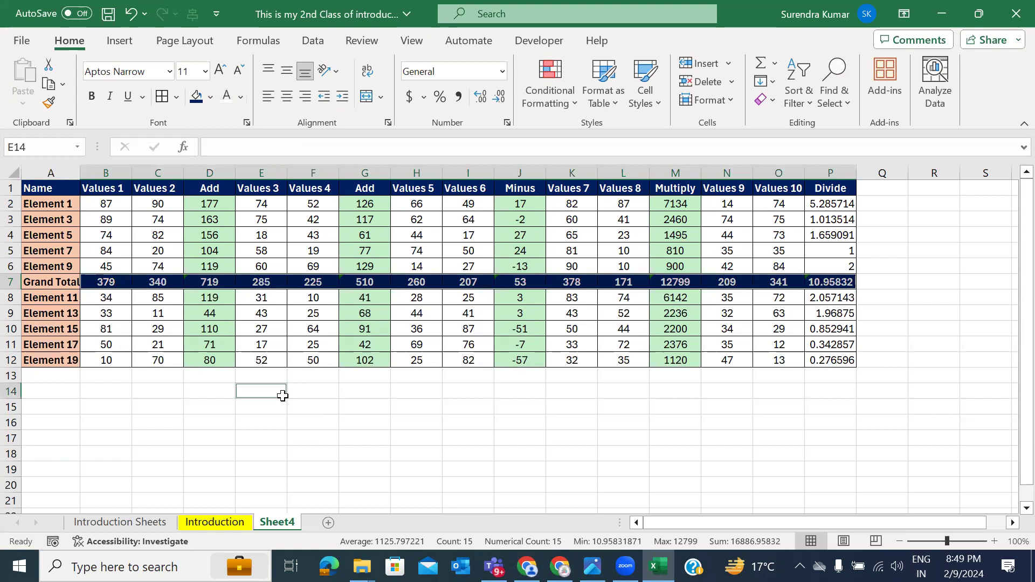
# Step: Widen column A to fit the Grand Total label
pyautogui.click(364, 373)
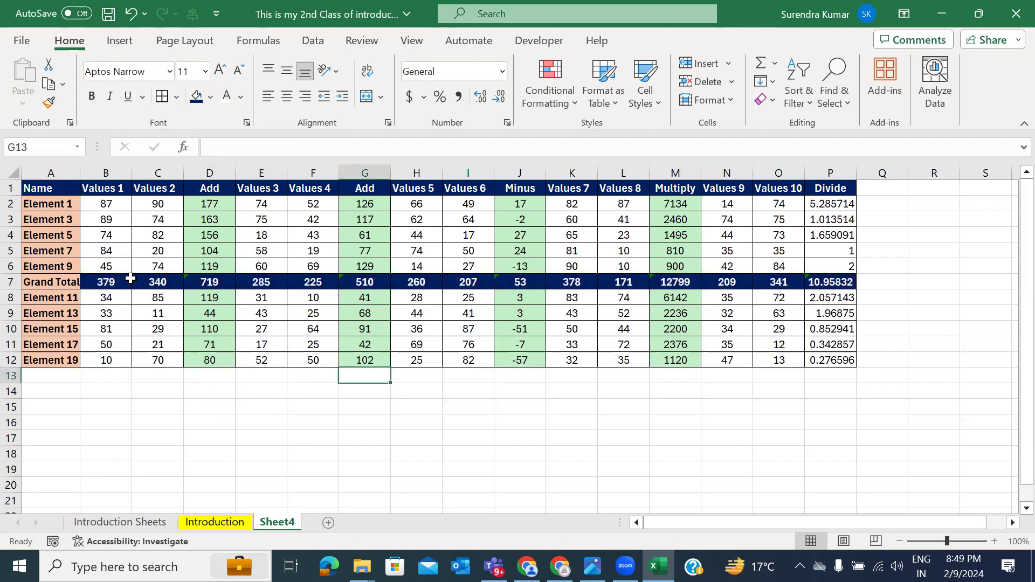
pyautogui.moveTo(81, 172); pyautogui.dragTo(97, 172)
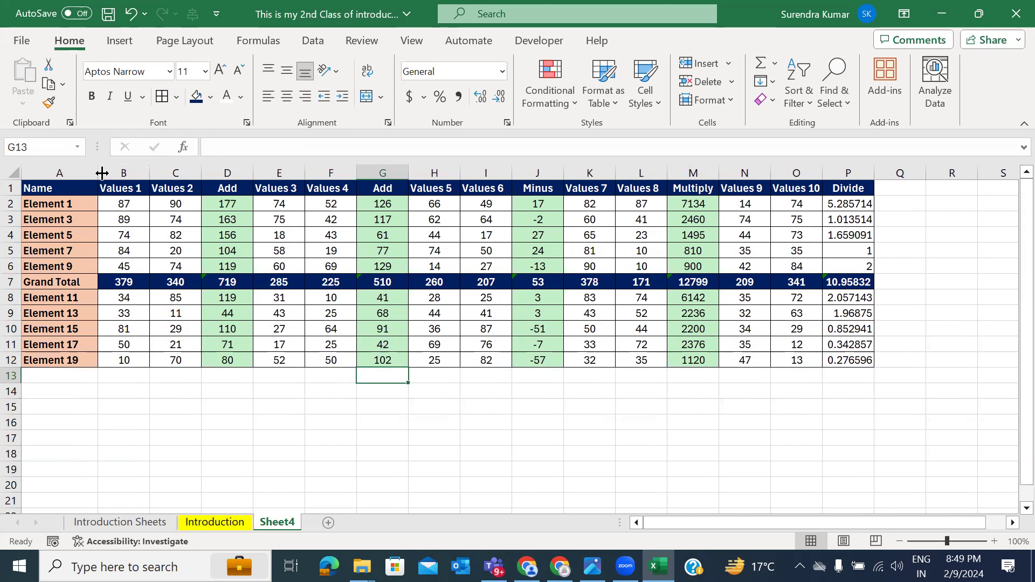
pyautogui.click(189, 406)
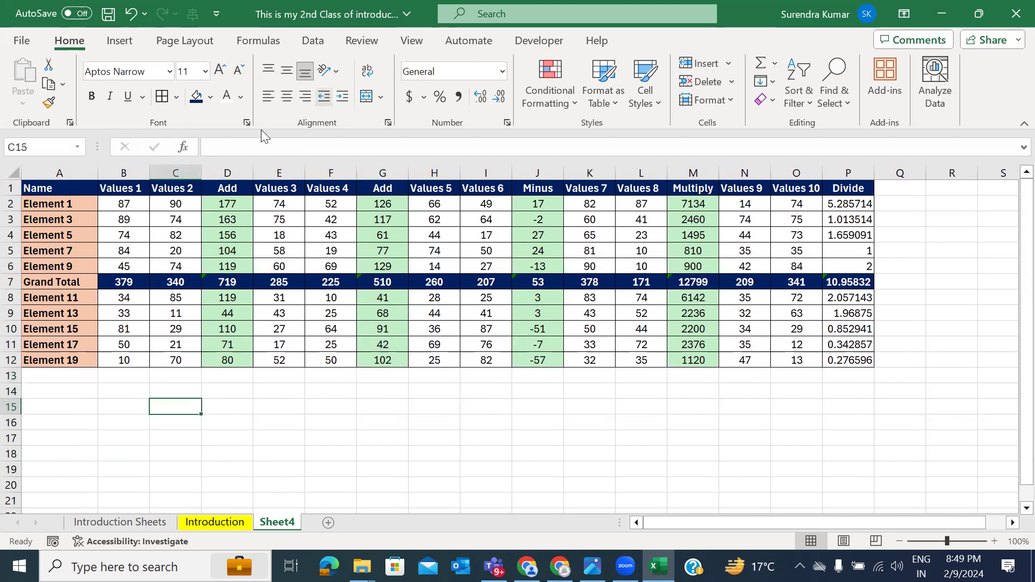